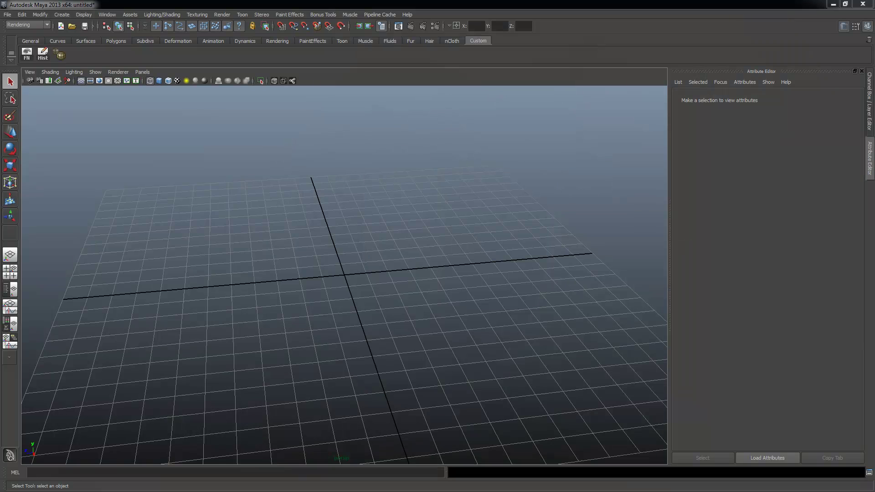
- Examine the tire sidewall and tire tread reference images in Windows Photo Viewer, then return to Maya
{"action": "left_click_drag", "start_coordinate": [0, 43], "coordinate": [111, 26]}
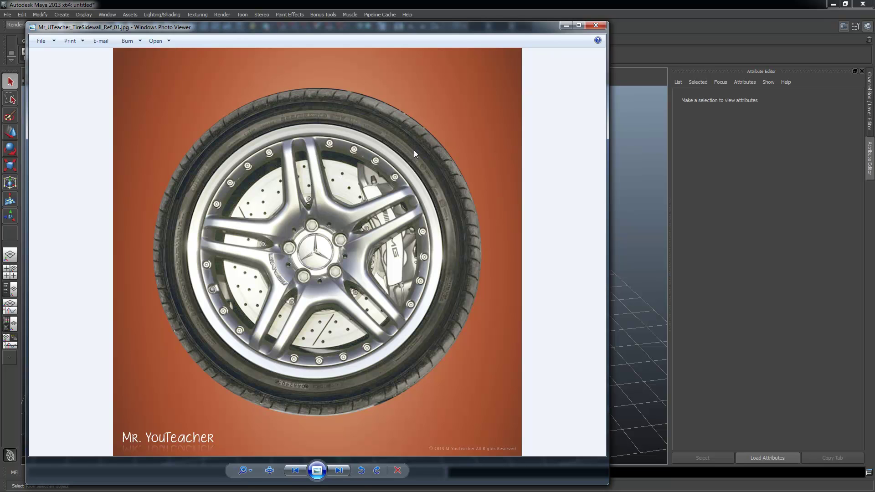
{"action": "left_click", "coordinate": [339, 471]}
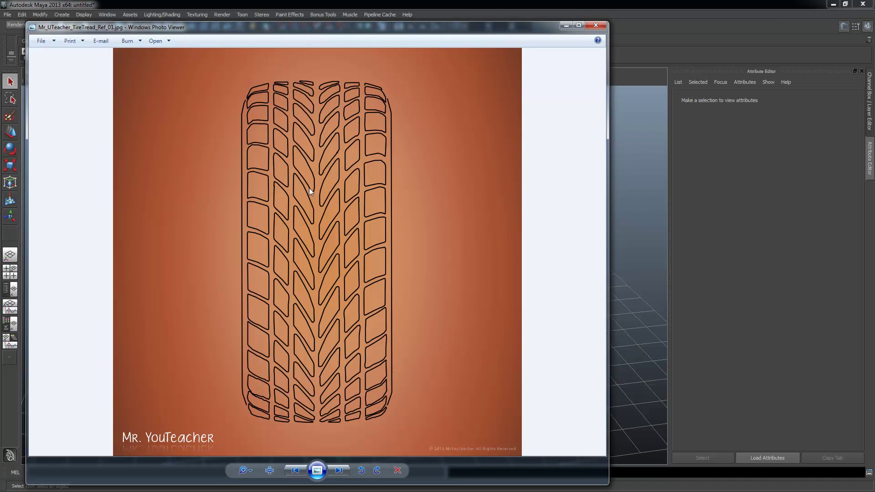
{"action": "left_click", "coordinate": [343, 470]}
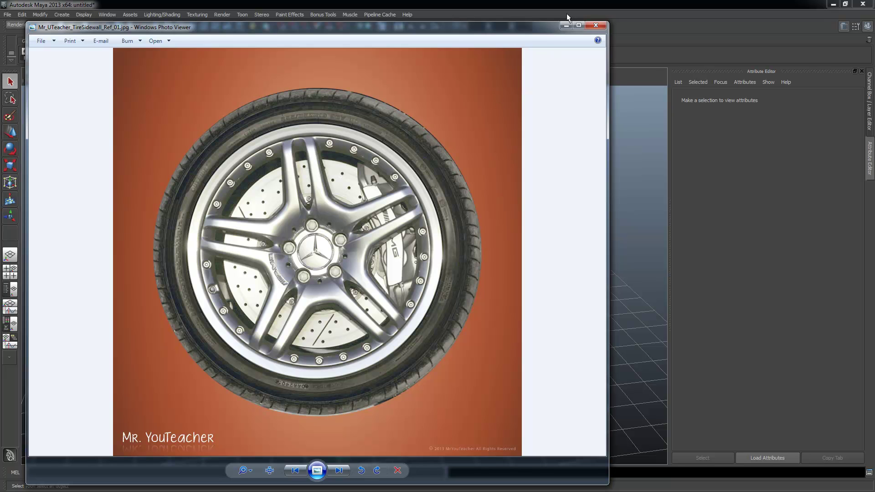
{"action": "left_click_drag", "start_coordinate": [537, 31], "coordinate": [0, 28]}
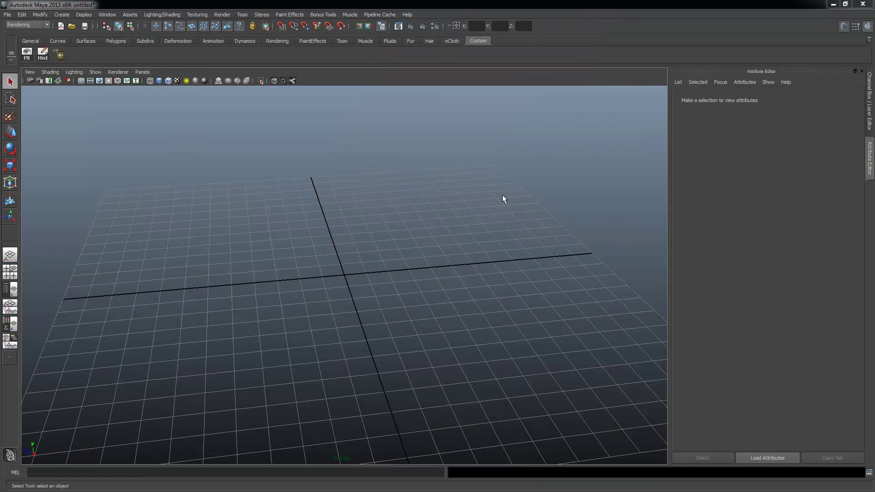
- Create a square polygon plane centered on the grid origin in the top view
{"action": "right_click_drag", "start_coordinate": [380, 264], "coordinate": [308, 247], "text": "alt"}
{"action": "left_click_drag", "start_coordinate": [308, 246], "coordinate": [346, 240], "text": "alt"}
{"action": "key", "text": "space"}
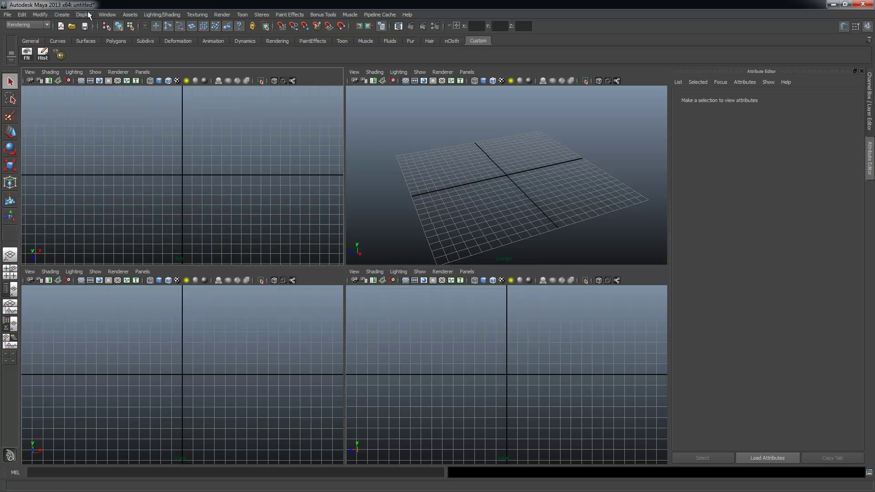
{"action": "left_click", "coordinate": [62, 14]}
{"action": "mouse_move", "coordinate": [69, 37]}
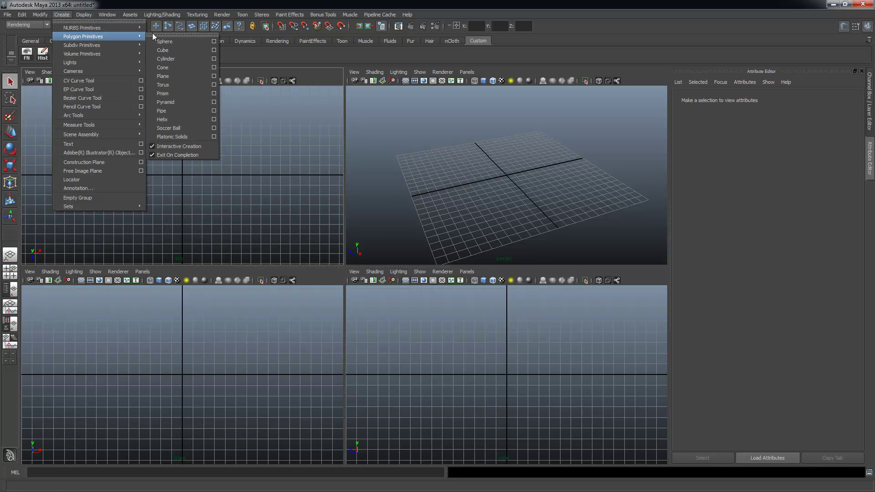
{"action": "left_click", "coordinate": [164, 76]}
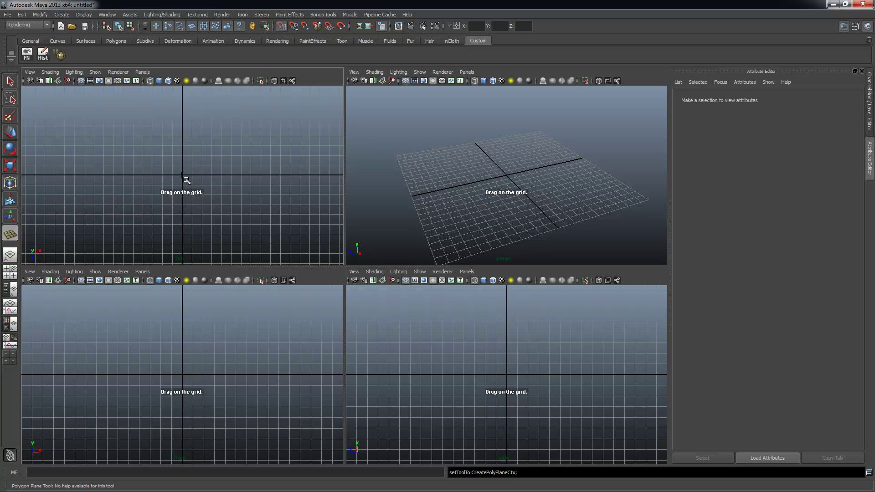
{"action": "left_click_drag", "start_coordinate": [186, 180], "coordinate": [260, 193]}
{"action": "scroll", "coordinate": [308, 194], "scroll_direction": "down", "scroll_amount": 5}
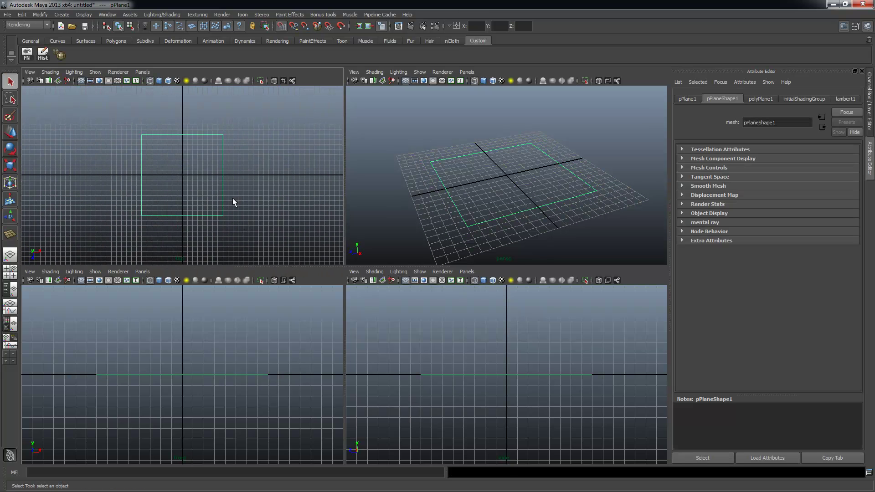
- Scale the plane uniformly to about 2.7 so it extends well beyond the grid, and maximize the perspective view
{"action": "key", "text": "r"}
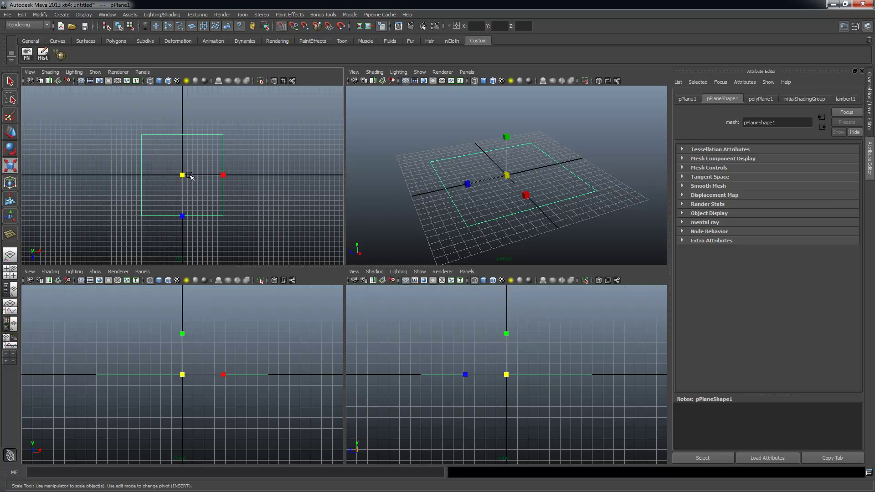
{"action": "left_click_drag", "start_coordinate": [183, 175], "coordinate": [282, 178]}
{"action": "right_click_drag", "start_coordinate": [572, 192], "coordinate": [463, 188], "text": "alt"}
{"action": "middle_click_drag", "start_coordinate": [503, 194], "coordinate": [500, 185], "text": "alt"}
{"action": "left_click_drag", "start_coordinate": [500, 185], "coordinate": [513, 189], "text": "alt"}
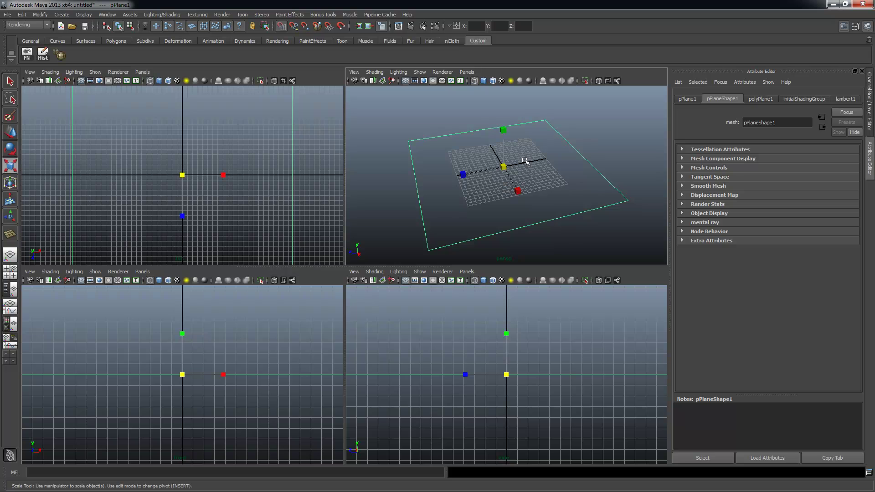
{"action": "right_click_drag", "start_coordinate": [300, 156], "coordinate": [211, 166], "text": "alt"}
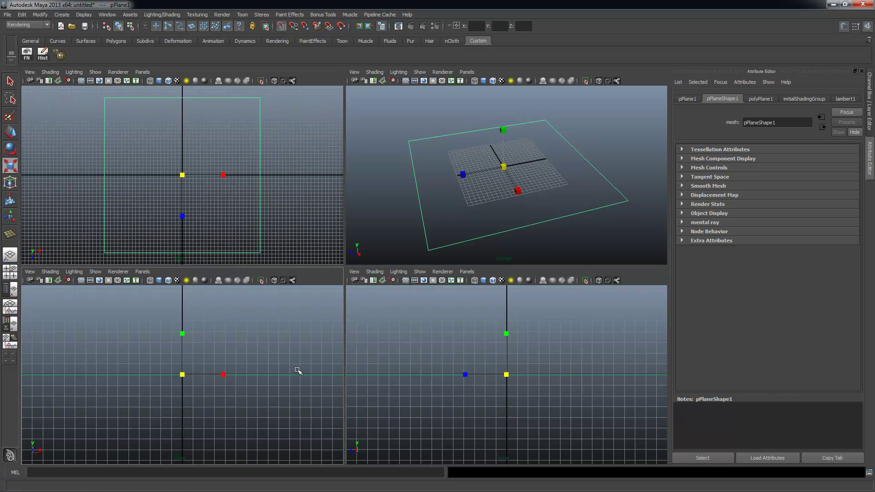
{"action": "right_click_drag", "start_coordinate": [180, 360], "coordinate": [90, 342], "text": "alt"}
{"action": "right_click_drag", "start_coordinate": [240, 365], "coordinate": [182, 362], "text": "alt"}
{"action": "mouse_move", "coordinate": [493, 363]}
{"action": "right_mouse_down", "text": "alt"}
{"action": "mouse_move", "coordinate": [445, 360]}
{"action": "mouse_move", "coordinate": [545, 367]}
{"action": "mouse_move", "coordinate": [541, 250]}
{"action": "right_mouse_up", "text": "alt"}
{"action": "left_click", "coordinate": [550, 204], "text": "alt"}
{"action": "mouse_move", "coordinate": [551, 204]}
{"action": "left_mouse_down", "text": "alt"}
{"action": "mouse_move", "coordinate": [543, 196]}
{"action": "mouse_move", "coordinate": [547, 205]}
{"action": "left_mouse_up", "text": "alt"}
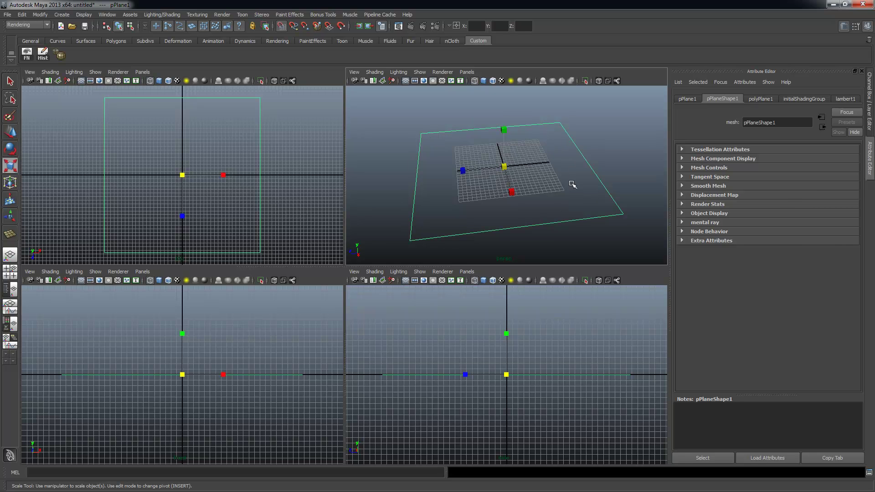
{"action": "key", "text": "space"}
{"action": "scroll", "coordinate": [417, 274], "scroll_direction": "up", "scroll_amount": 5}
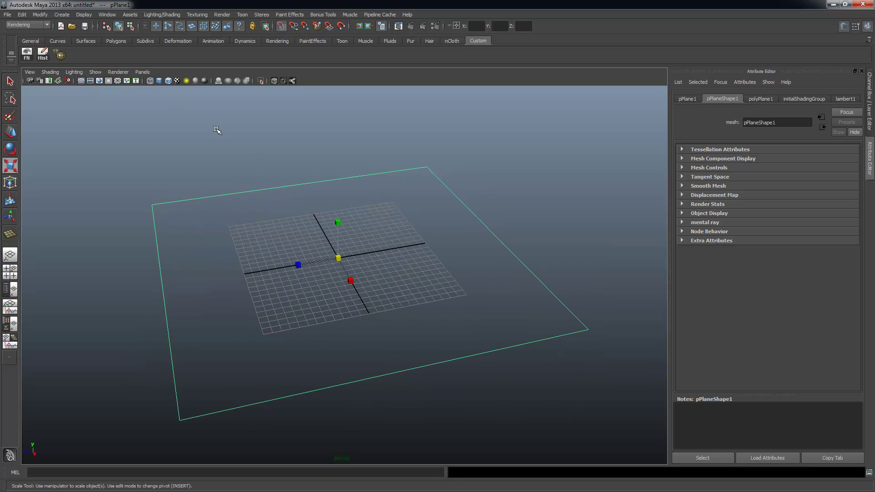
- Assign a new Lambert material to the plane
{"action": "right_click", "coordinate": [350, 195]}
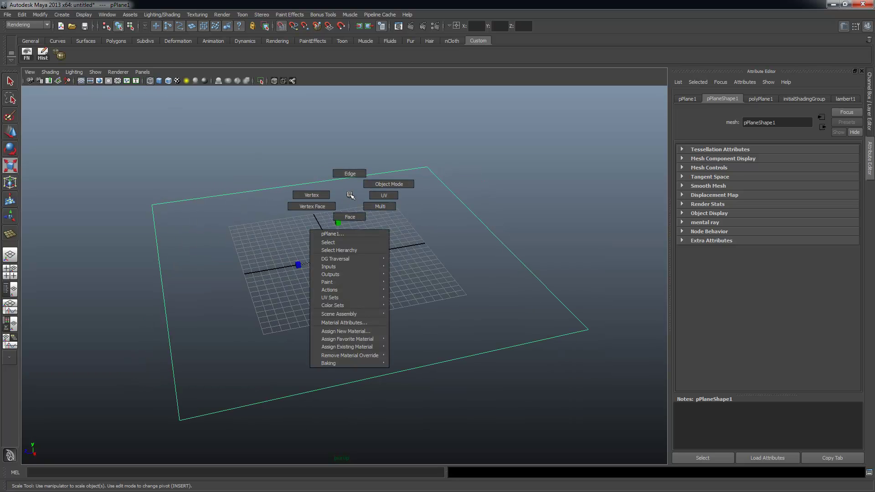
{"action": "left_click", "coordinate": [342, 332]}
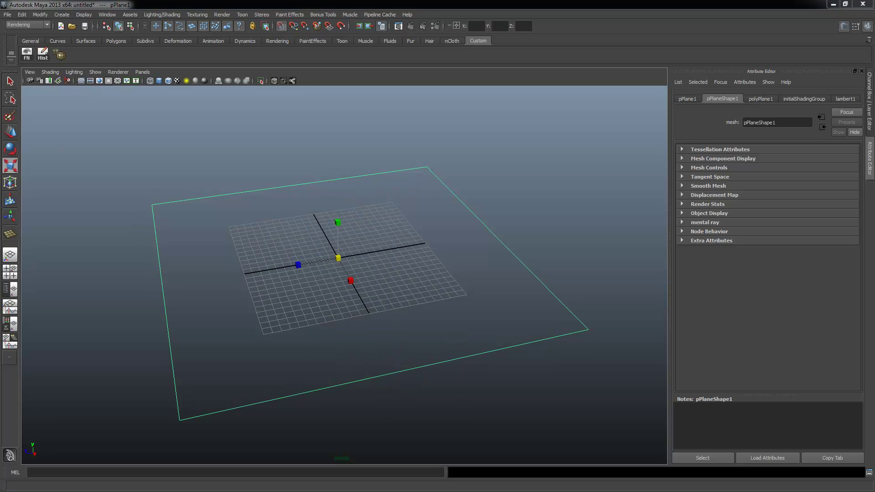
{"action": "left_click", "coordinate": [159, 171]}
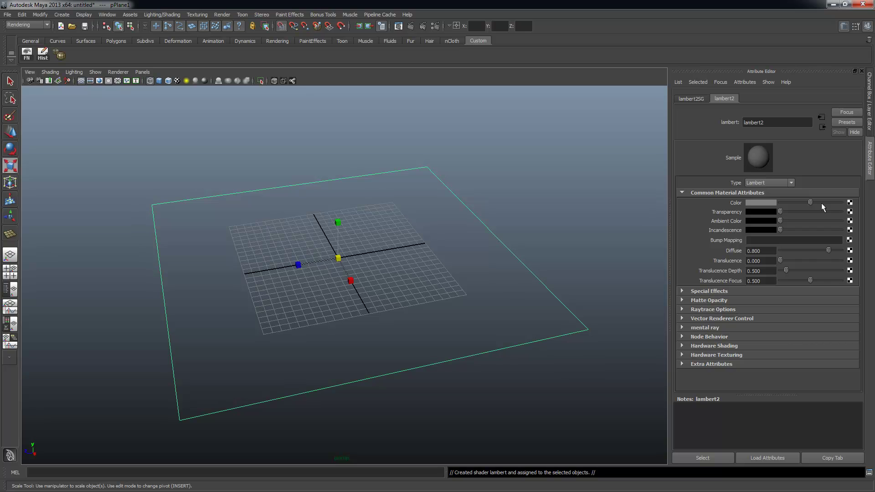
- Map a file texture to the material's color, using the image Mr_UTeacher_TireTread_Ref_01.jpg
{"action": "left_click", "coordinate": [850, 203]}
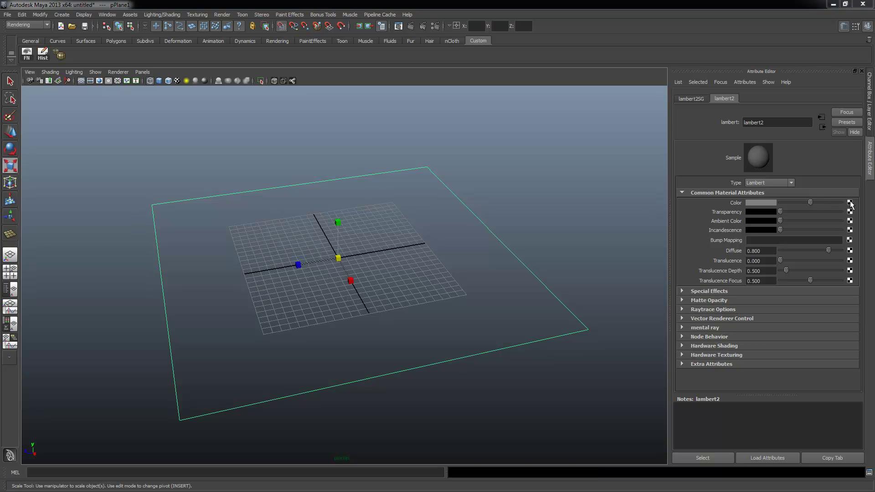
{"action": "left_click_drag", "start_coordinate": [343, 97], "coordinate": [117, 104]}
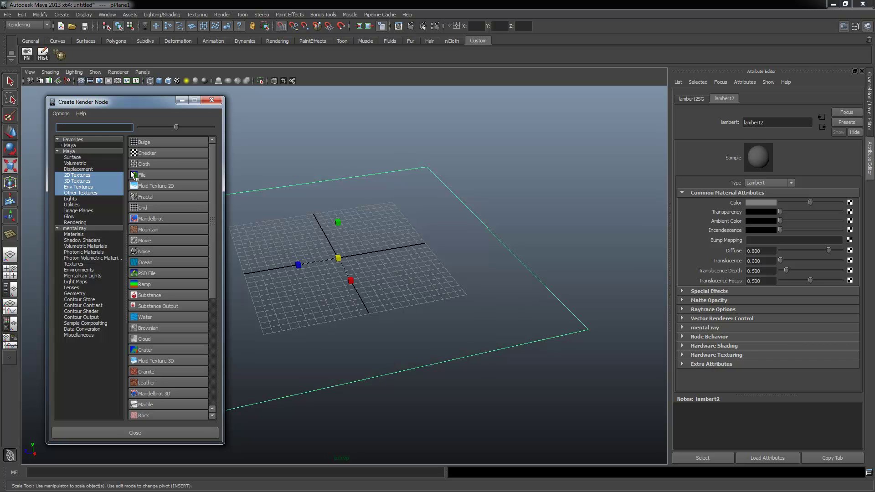
{"action": "left_click", "coordinate": [151, 178]}
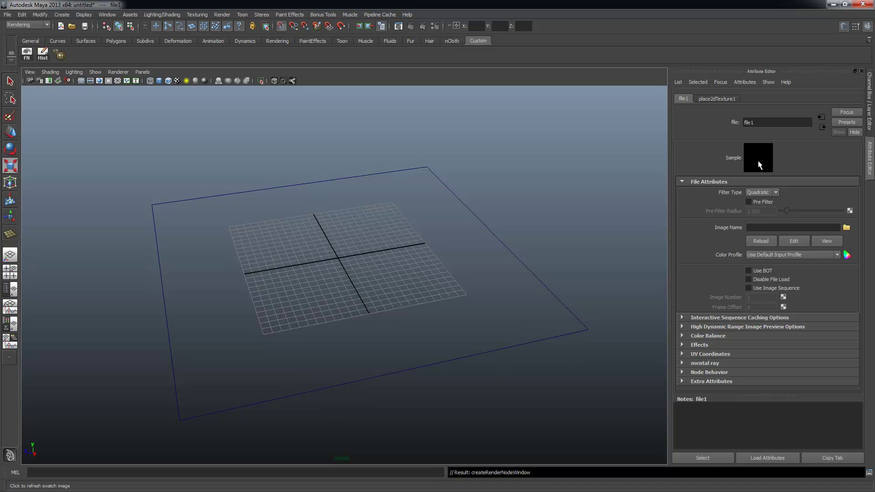
{"action": "left_click", "coordinate": [847, 228]}
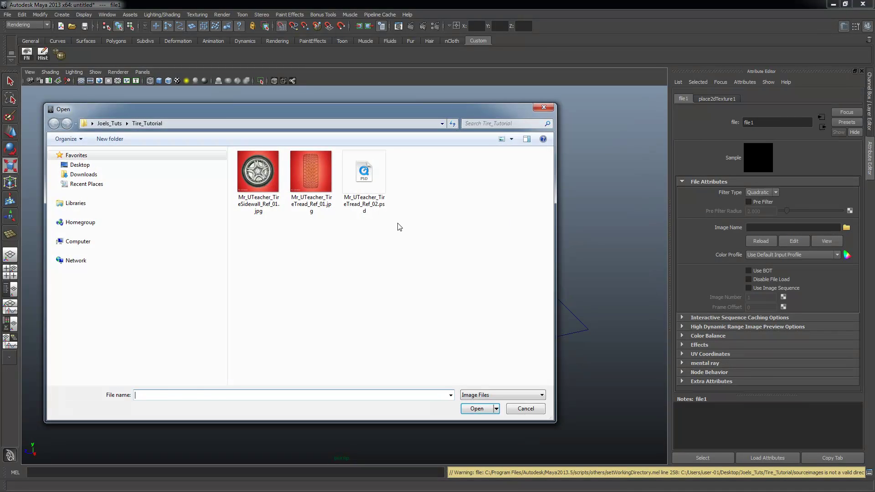
{"action": "left_click", "coordinate": [309, 204]}
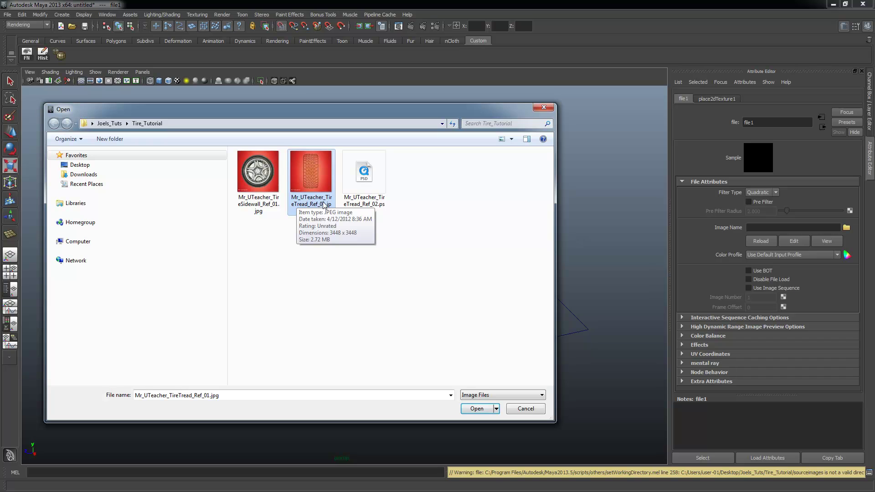
{"action": "double_click", "coordinate": [314, 166]}
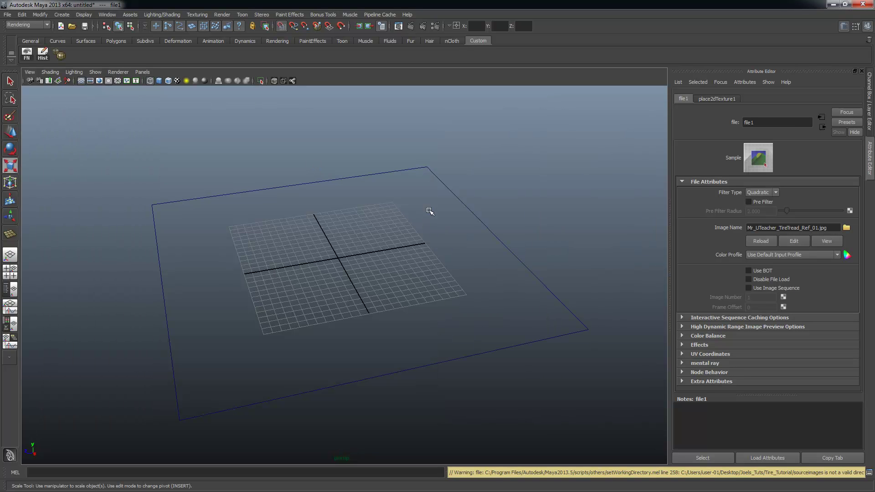
- Turn on textured display in the perspective view and select the plane showing the tread reference
{"action": "right_click_drag", "start_coordinate": [447, 220], "coordinate": [401, 231], "text": "alt"}
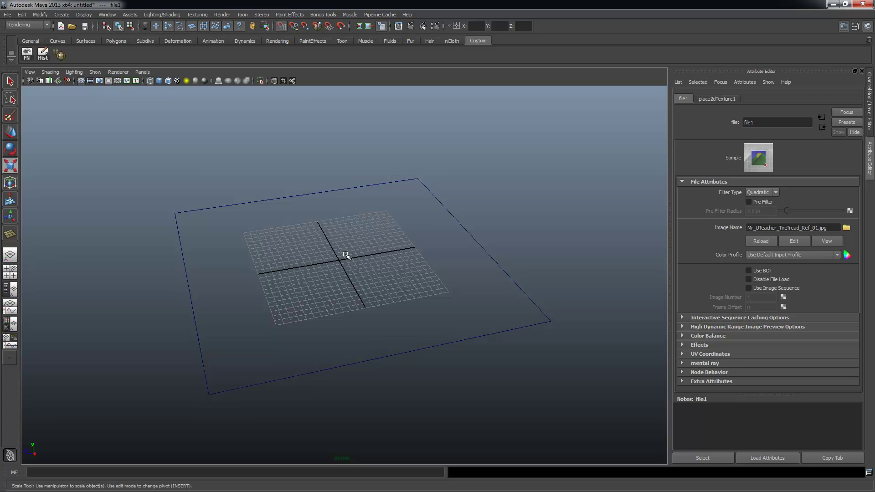
{"action": "key", "text": "6"}
{"action": "mouse_move", "coordinate": [354, 274]}
{"action": "left_mouse_down", "text": "alt"}
{"action": "mouse_move", "coordinate": [368, 274]}
{"action": "mouse_move", "coordinate": [325, 272]}
{"action": "mouse_move", "coordinate": [351, 274]}
{"action": "left_mouse_up", "text": "alt"}
{"action": "right_click_drag", "start_coordinate": [351, 274], "coordinate": [458, 284], "text": "alt"}
{"action": "left_click_drag", "start_coordinate": [458, 283], "coordinate": [459, 302], "text": "alt"}
{"action": "right_click_drag", "start_coordinate": [459, 303], "coordinate": [338, 277], "text": "alt"}
{"action": "left_click_drag", "start_coordinate": [334, 287], "coordinate": [465, 310], "text": "alt"}
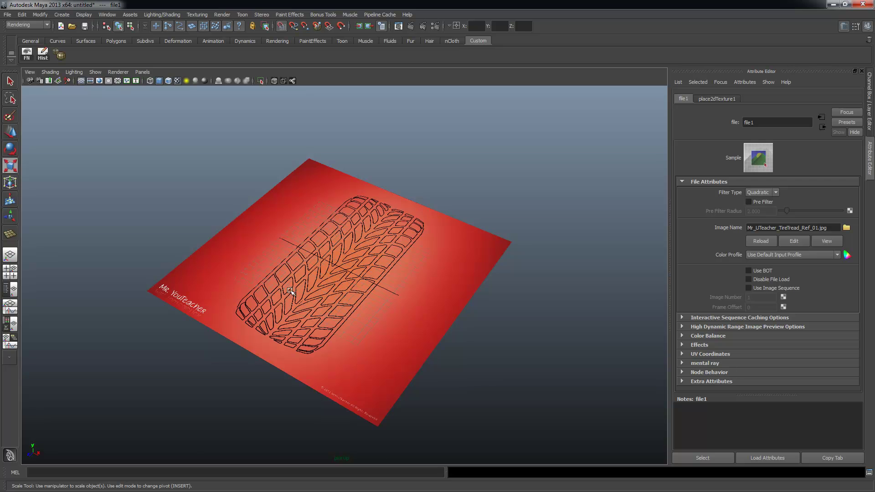
{"action": "left_click_drag", "start_coordinate": [291, 291], "coordinate": [348, 303], "text": "alt"}
{"action": "left_click_drag", "start_coordinate": [537, 346], "coordinate": [439, 294]}
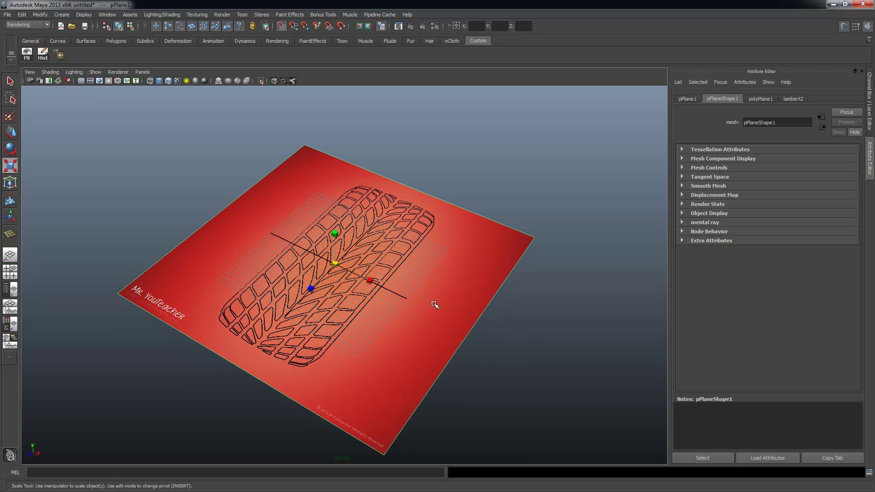
- Try narrowing and widening the plane along the X axis to compare different tread proportions
{"action": "left_click_drag", "start_coordinate": [375, 285], "coordinate": [339, 298], "text": "alt"}
{"action": "right_click_drag", "start_coordinate": [340, 298], "coordinate": [488, 324], "text": "alt"}
{"action": "left_click_drag", "start_coordinate": [488, 324], "coordinate": [535, 297], "text": "alt"}
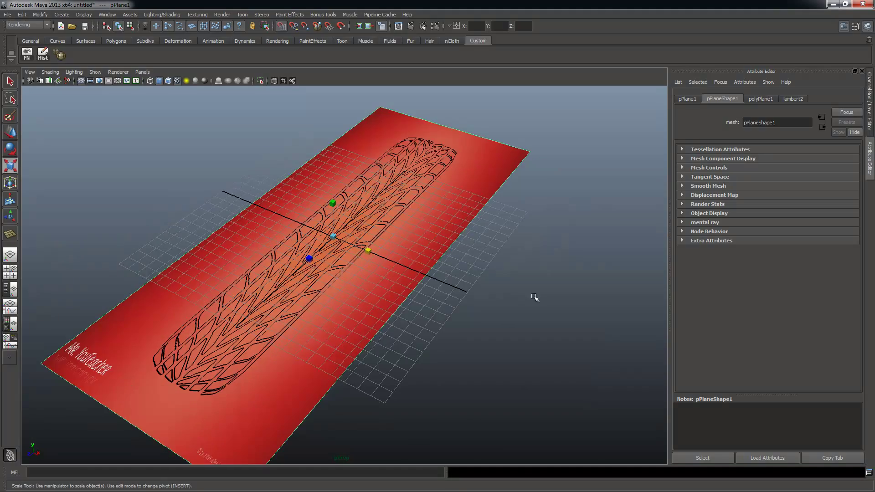
{"action": "left_click_drag", "start_coordinate": [249, 213], "coordinate": [386, 277], "text": "alt"}
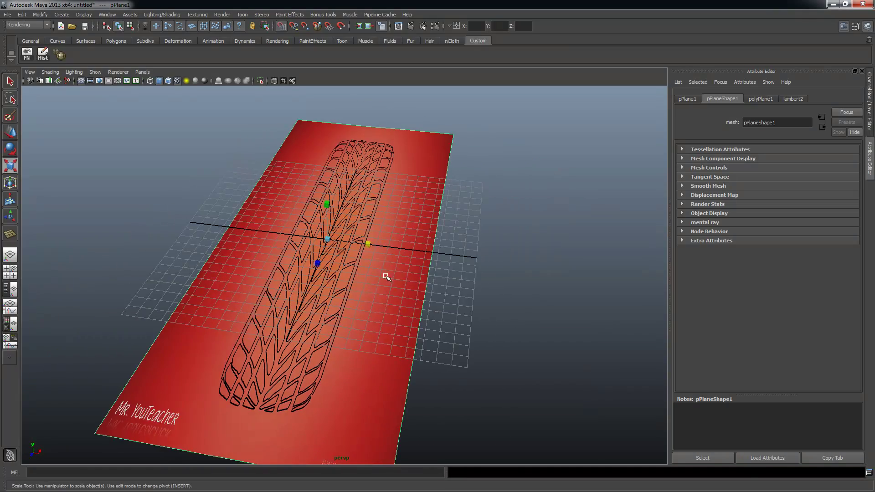
{"action": "left_click_drag", "start_coordinate": [370, 244], "coordinate": [137, 228], "text": "alt"}
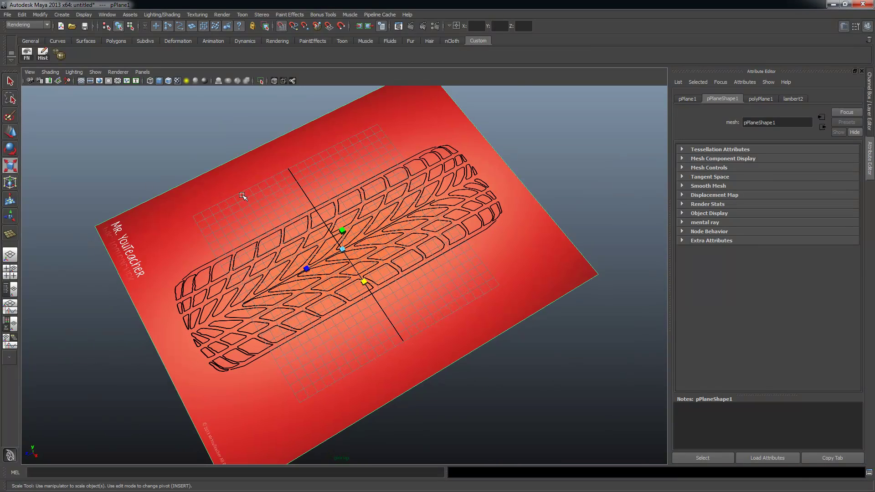
{"action": "left_click_drag", "start_coordinate": [374, 336], "coordinate": [254, 196], "text": "alt"}
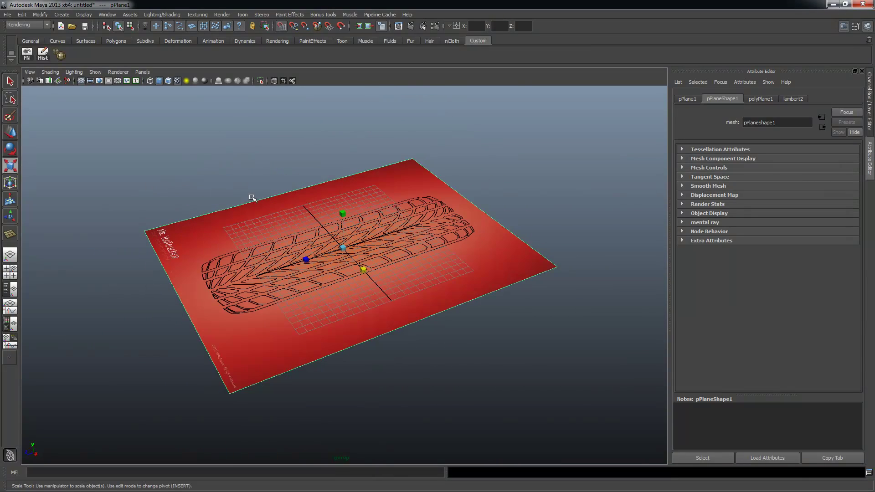
{"action": "left_click_drag", "start_coordinate": [268, 294], "coordinate": [363, 307], "text": "alt"}
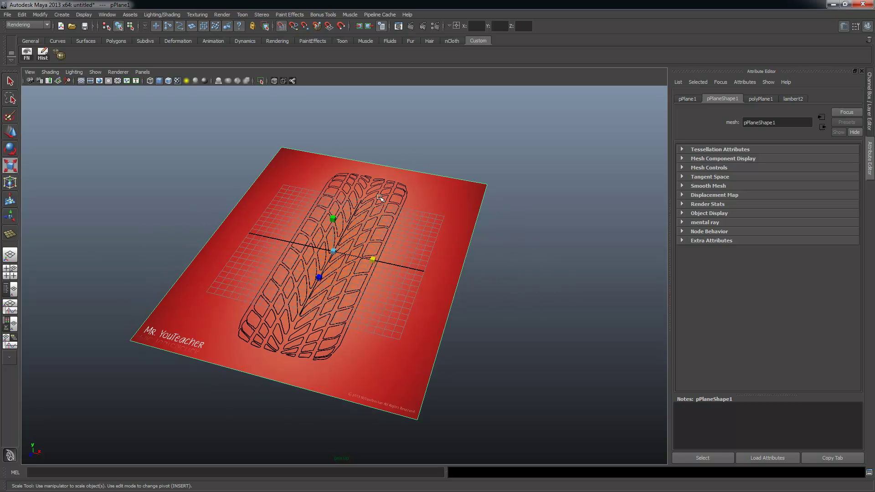
{"action": "left_click_drag", "start_coordinate": [379, 259], "coordinate": [352, 219], "text": "alt"}
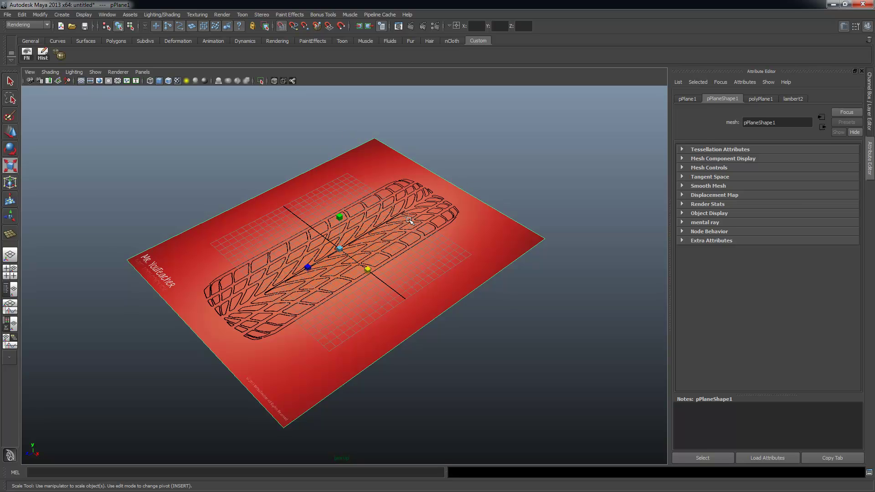
{"action": "left_click_drag", "start_coordinate": [303, 273], "coordinate": [363, 282], "text": "alt"}
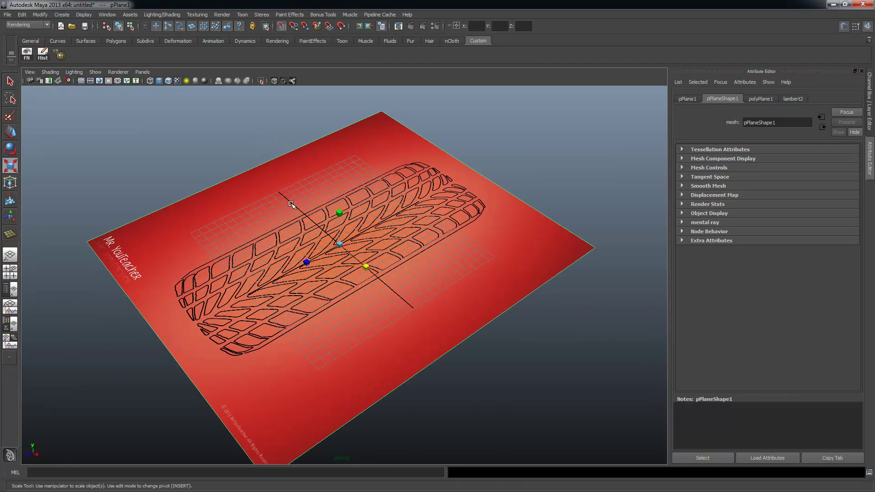
- Show the plane's transform values in the Channel Box and undo the X-axis scale changes
{"action": "left_click", "coordinate": [870, 122]}
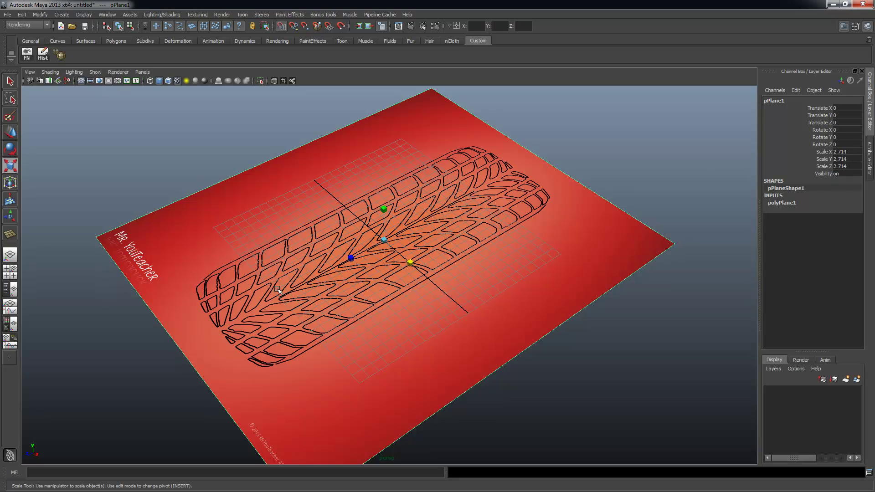
{"action": "left_click_drag", "start_coordinate": [459, 284], "coordinate": [483, 293], "text": "alt"}
{"action": "key", "text": "ctrl+z"}
{"action": "key", "text": "ctrl+z"}
{"action": "key", "text": "ctrl+z"}
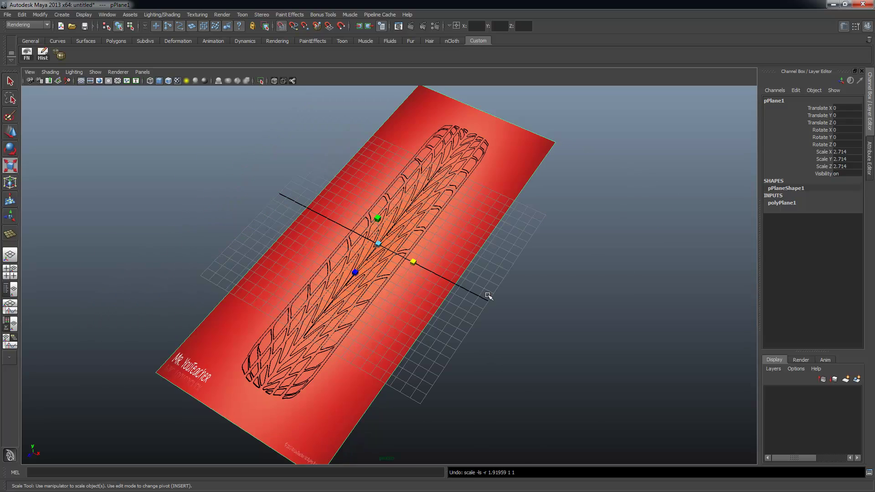
{"action": "right_click_drag", "start_coordinate": [488, 296], "coordinate": [447, 279], "text": "alt"}
{"action": "left_click_drag", "start_coordinate": [482, 304], "coordinate": [461, 279], "text": "alt"}
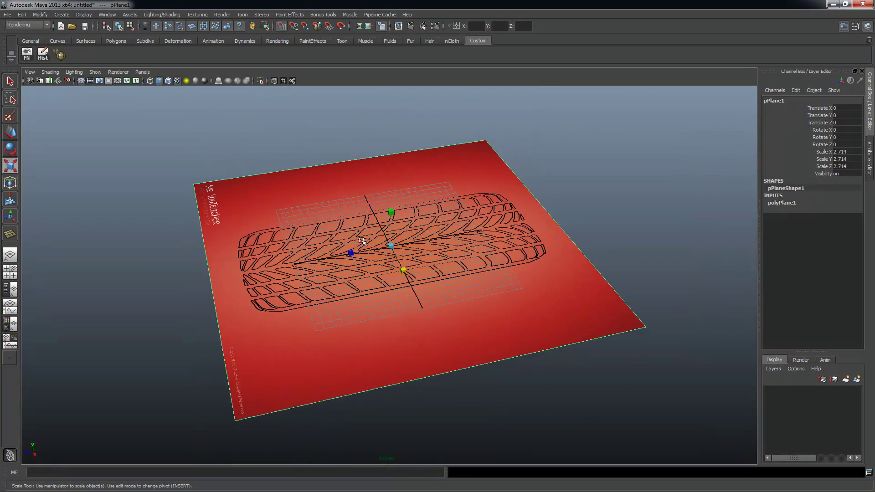
- Display the top view with textured shading and center the tread reference plane in it at full size
{"action": "left_click_drag", "start_coordinate": [262, 214], "coordinate": [501, 299], "text": "alt"}
{"action": "key", "text": "space"}
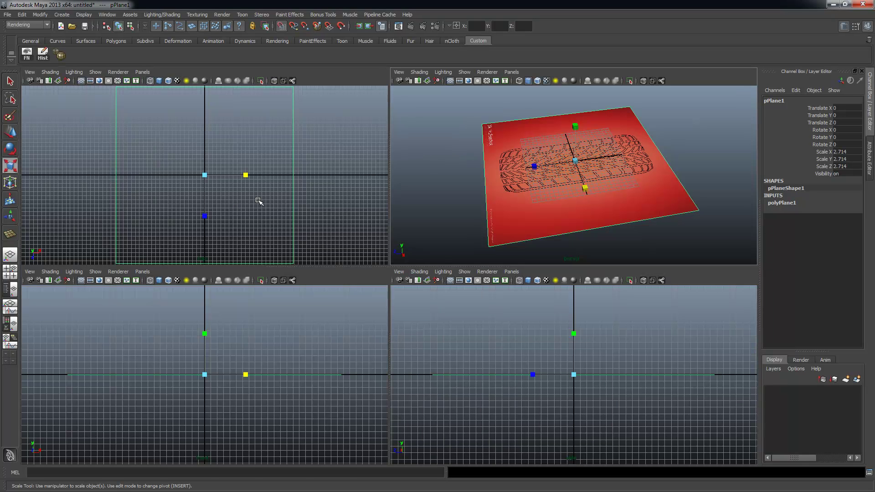
{"action": "right_click_drag", "start_coordinate": [344, 199], "coordinate": [220, 204], "text": "alt"}
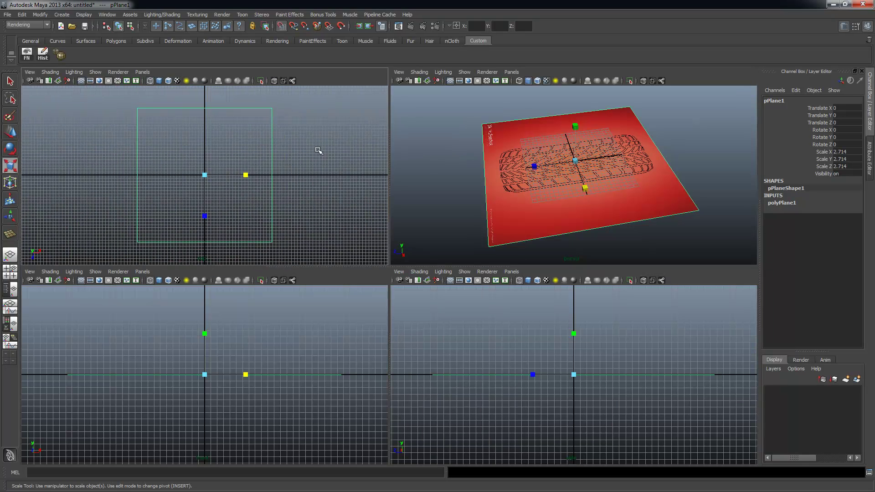
{"action": "key", "text": "6"}
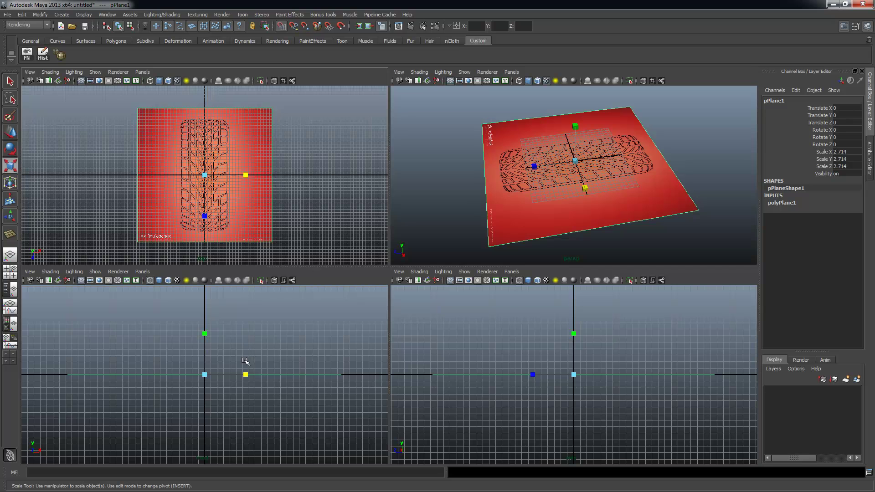
{"action": "key", "text": "space"}
{"action": "right_click_drag", "start_coordinate": [443, 279], "coordinate": [433, 269], "text": "alt"}
{"action": "middle_click_drag", "start_coordinate": [439, 263], "coordinate": [374, 258], "text": "alt"}
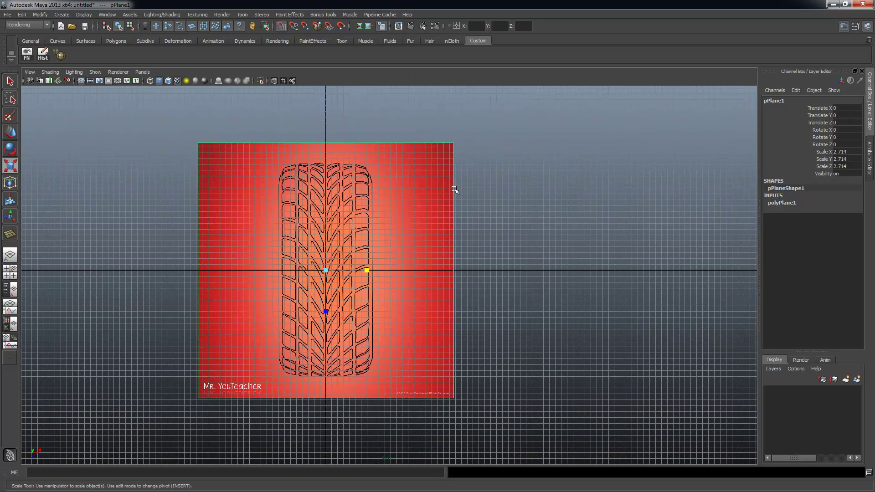
- Rotate the reference plane to -90 degrees around Y so the tread runs horizontally in the top view
{"action": "key", "text": "e"}
{"action": "left_click_drag", "start_coordinate": [346, 236], "coordinate": [363, 292]}
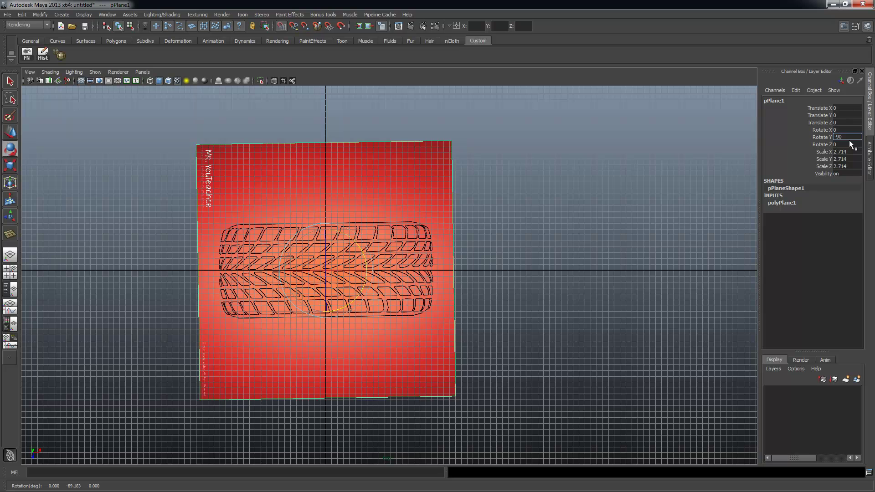
{"action": "key", "text": "Return"}
{"action": "left_click", "coordinate": [498, 238]}
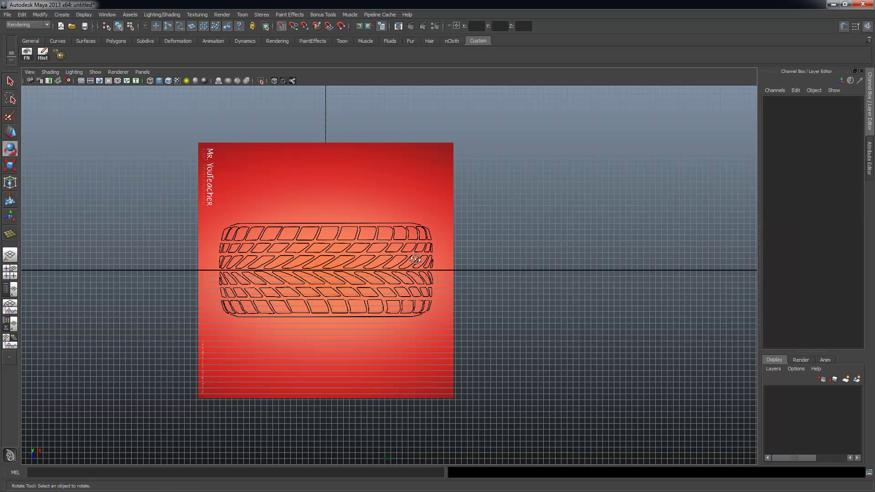
- Scale the reference plane up uniformly to about 5.811 on all three axes
{"action": "scroll", "coordinate": [415, 259], "scroll_direction": "down", "scroll_amount": 3}
{"action": "left_click", "coordinate": [373, 293]}
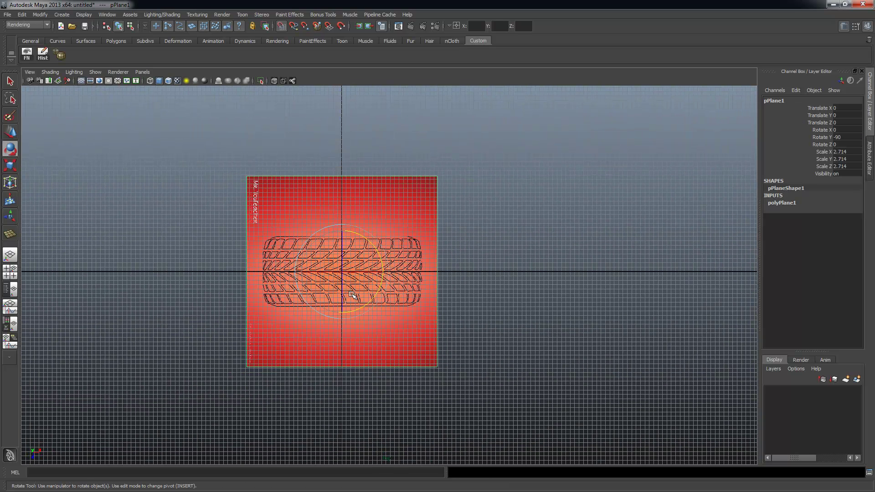
{"action": "key", "text": "r"}
{"action": "scroll", "coordinate": [586, 299], "scroll_direction": "up", "scroll_amount": 3}
{"action": "left_click_drag", "start_coordinate": [296, 268], "coordinate": [571, 292]}
{"action": "left_click_drag", "start_coordinate": [570, 291], "coordinate": [596, 291]}
{"action": "right_click_drag", "start_coordinate": [504, 281], "coordinate": [455, 272], "text": "alt"}
{"action": "middle_click_drag", "start_coordinate": [456, 271], "coordinate": [479, 293], "text": "alt"}
{"action": "right_click_drag", "start_coordinate": [479, 293], "coordinate": [205, 262], "text": "alt"}
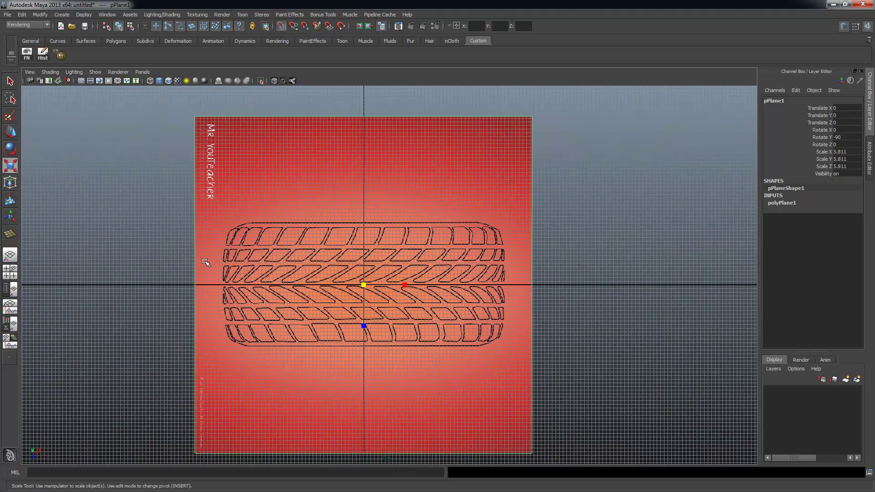
- Deselect the plane and examine the tread block rows of the reference closely in the top view
{"action": "key", "text": "space"}
{"action": "left_click_drag", "start_coordinate": [547, 185], "coordinate": [581, 198], "text": "alt"}
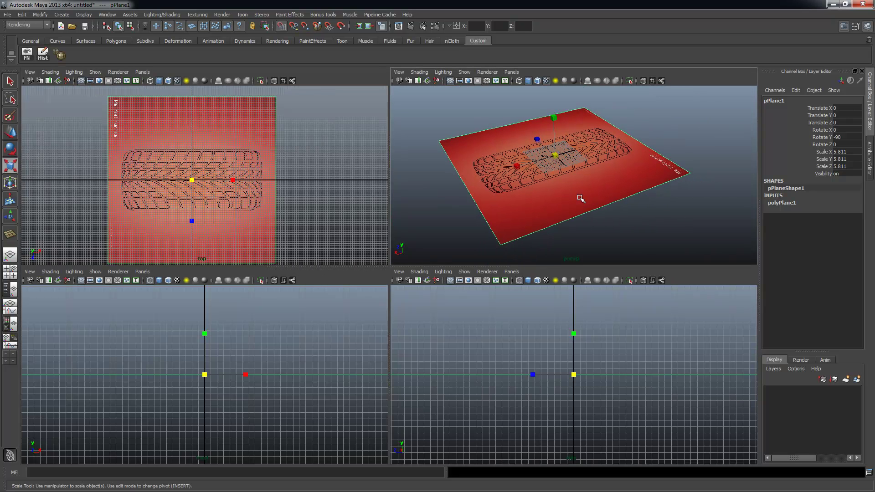
{"action": "left_click", "coordinate": [349, 226]}
{"action": "key", "text": "q"}
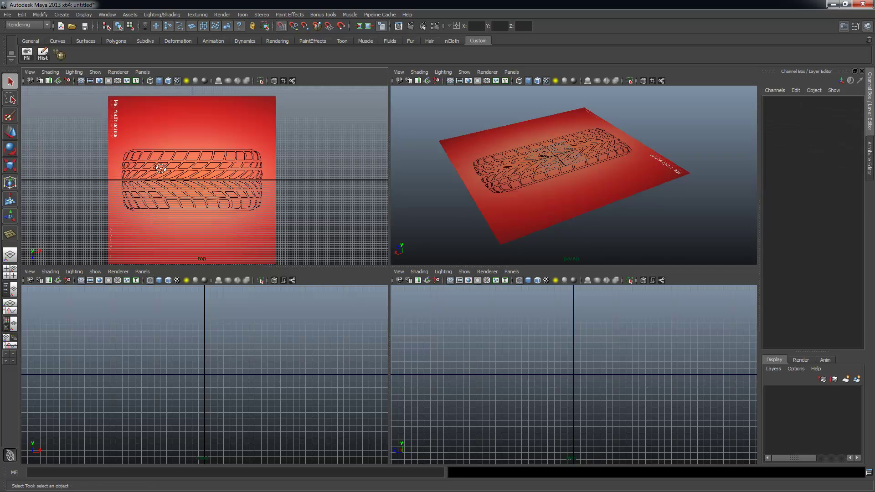
{"action": "scroll", "coordinate": [204, 208], "scroll_direction": "up", "scroll_amount": 3}
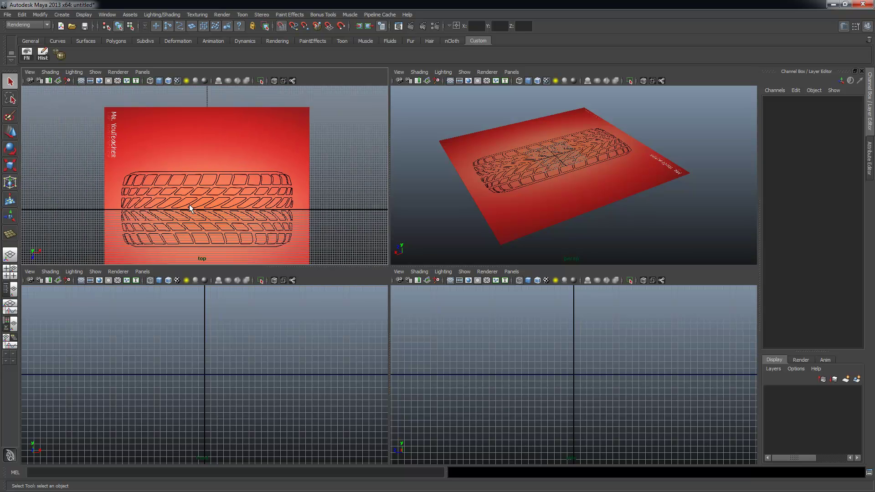
{"action": "key", "text": "space"}
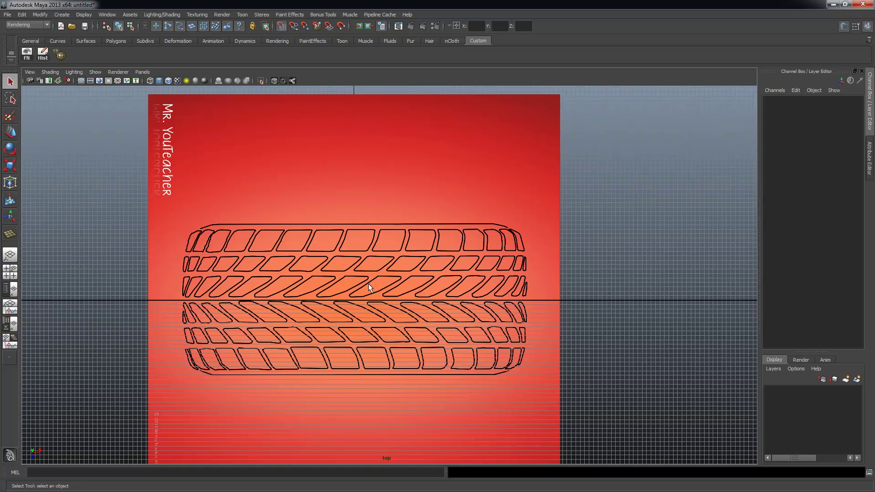
{"action": "right_click_drag", "start_coordinate": [351, 270], "coordinate": [460, 270], "text": "alt"}
{"action": "middle_click_drag", "start_coordinate": [522, 295], "coordinate": [532, 300], "text": "alt"}
{"action": "right_click_drag", "start_coordinate": [319, 262], "coordinate": [502, 283], "text": "alt"}
{"action": "middle_click_drag", "start_coordinate": [512, 285], "coordinate": [547, 268], "text": "alt"}
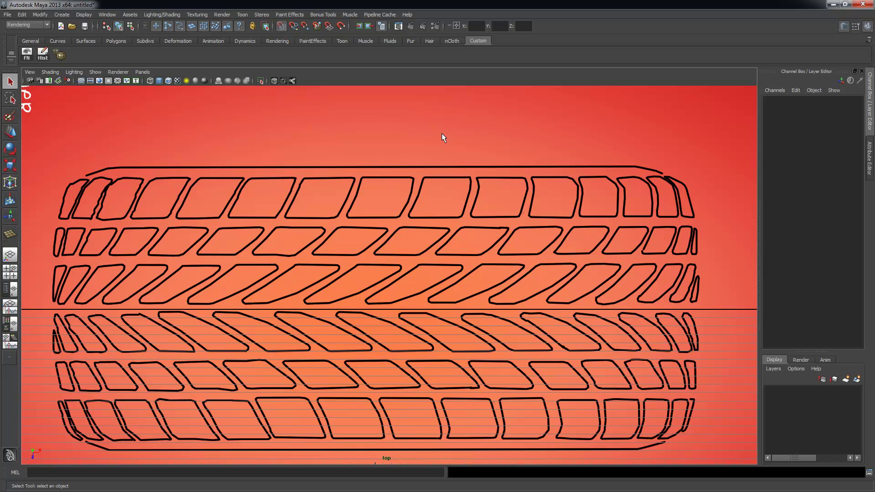
{"action": "middle_click_drag", "start_coordinate": [415, 246], "coordinate": [439, 222], "text": "alt"}
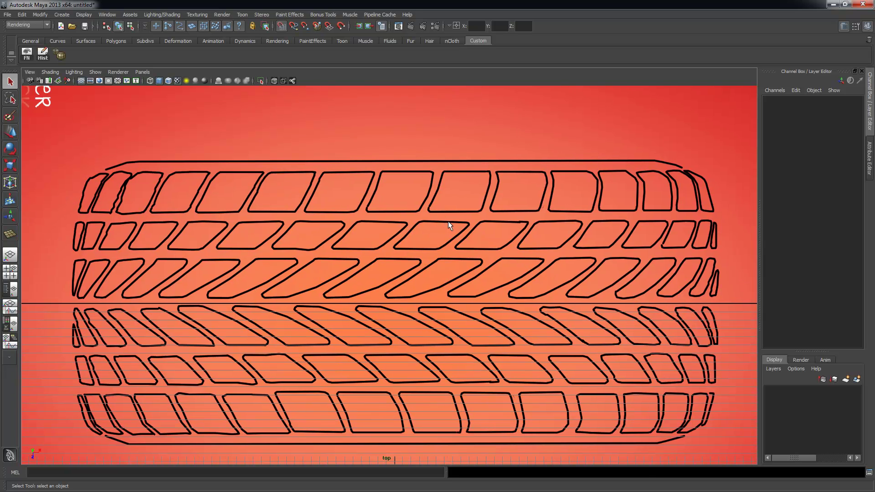
{"action": "right_click_drag", "start_coordinate": [448, 225], "coordinate": [470, 229], "text": "alt"}
{"action": "middle_click_drag", "start_coordinate": [470, 229], "coordinate": [460, 249], "text": "alt"}
{"action": "right_click_drag", "start_coordinate": [331, 226], "coordinate": [394, 220], "text": "alt"}
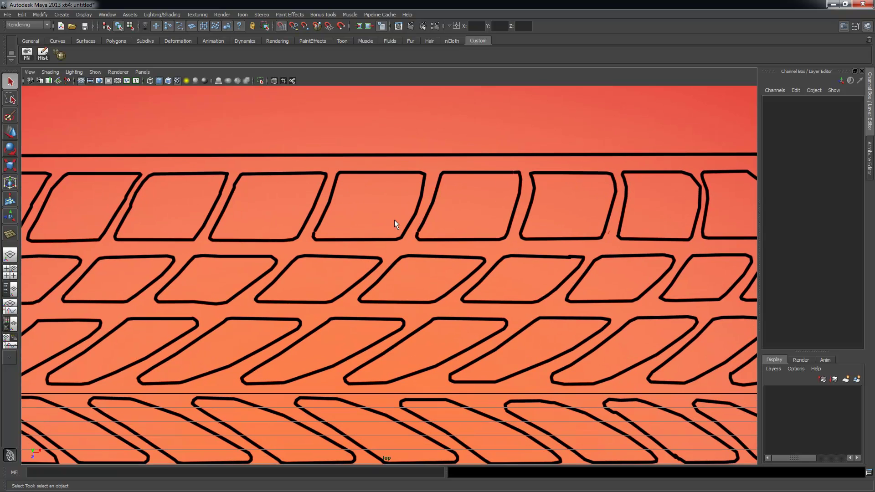
- Create a polygon cube over a middle tread block in the upper outer row, at about X 1, Y 3, Z -14
{"action": "left_click", "coordinate": [70, 15]}
{"action": "mouse_move", "coordinate": [105, 28]}
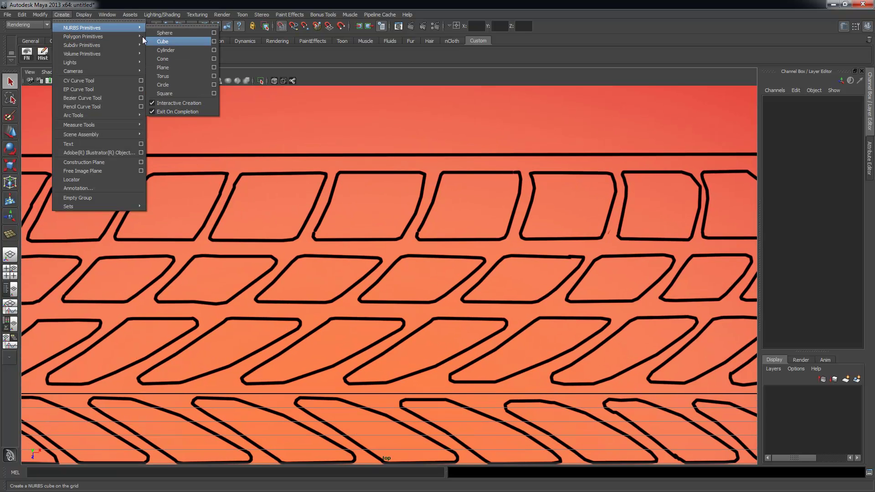
{"action": "left_click", "coordinate": [181, 46]}
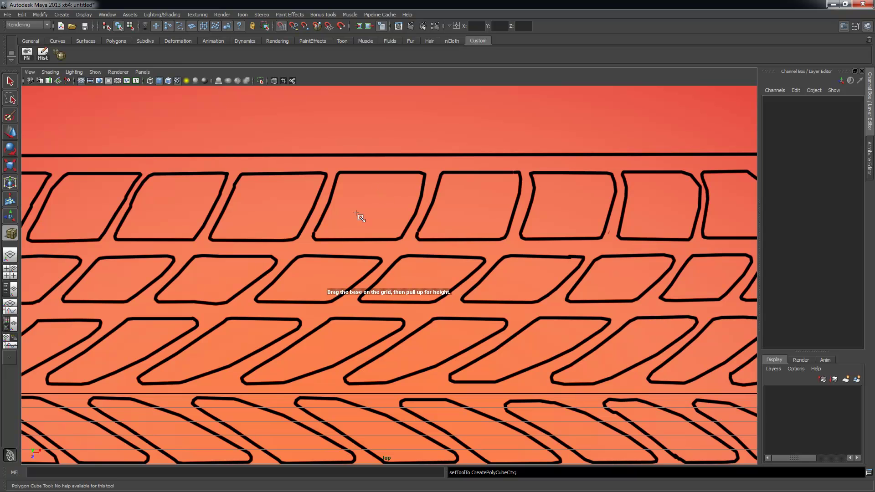
{"action": "left_click_drag", "start_coordinate": [373, 205], "coordinate": [412, 222]}
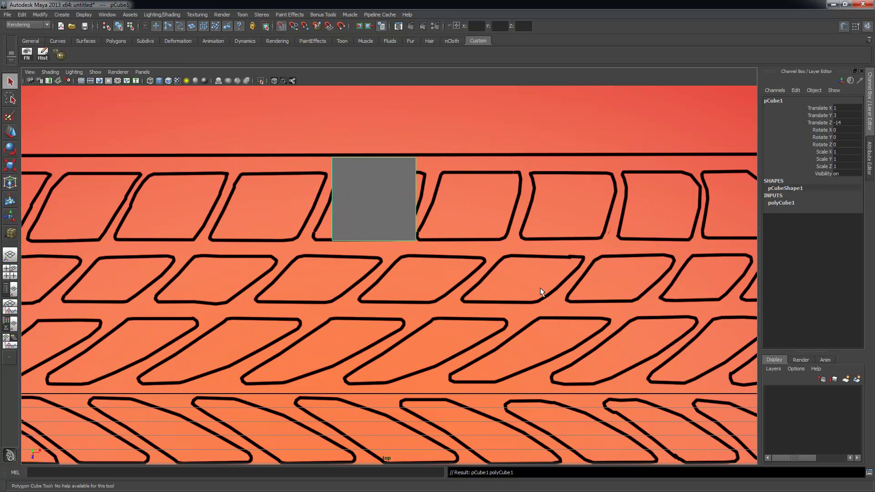
- Move the reference plane down to Translate Y -14 so it lies below the cube
{"action": "key", "text": "space"}
{"action": "key", "text": "f"}
{"action": "left_click_drag", "start_coordinate": [595, 195], "coordinate": [638, 117], "text": "alt"}
{"action": "left_click", "coordinate": [705, 222]}
{"action": "left_click_drag", "start_coordinate": [704, 222], "coordinate": [651, 198], "text": "alt"}
{"action": "key", "text": "w"}
{"action": "left_click_drag", "start_coordinate": [546, 124], "coordinate": [548, 212]}
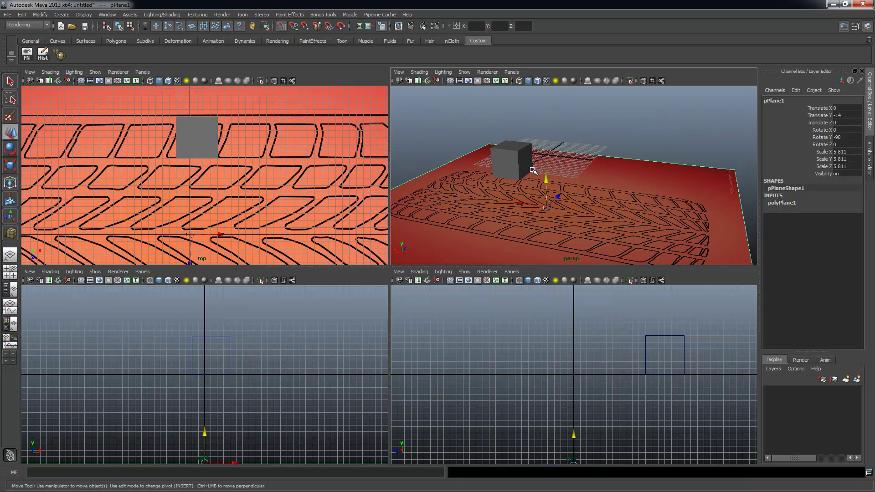
- Delete the cube's bottom face in the perspective view
{"action": "left_click", "coordinate": [513, 164]}
{"action": "key", "text": "f"}
{"action": "left_click_drag", "start_coordinate": [587, 213], "coordinate": [561, 176], "text": "alt"}
{"action": "key", "text": "space"}
{"action": "right_click_drag", "start_coordinate": [385, 374], "coordinate": [386, 338]}
{"action": "left_click", "coordinate": [420, 374]}
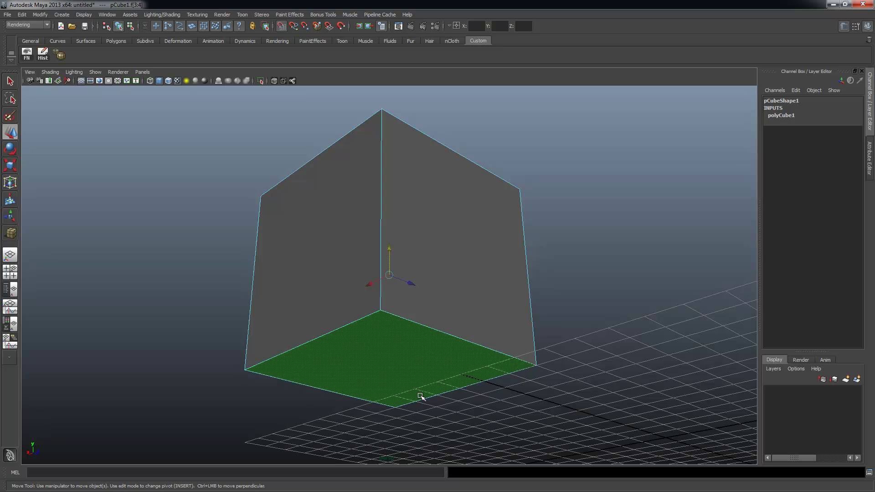
{"action": "key", "text": "Delete"}
{"action": "left_click_drag", "start_coordinate": [445, 199], "coordinate": [549, 236], "text": "alt"}
{"action": "key", "text": "ctrl+z"}
{"action": "left_click_drag", "start_coordinate": [477, 301], "coordinate": [417, 235], "text": "alt"}
{"action": "left_click", "coordinate": [401, 302]}
{"action": "left_click_drag", "start_coordinate": [401, 301], "coordinate": [520, 314], "text": "alt"}
{"action": "key", "text": "Delete"}
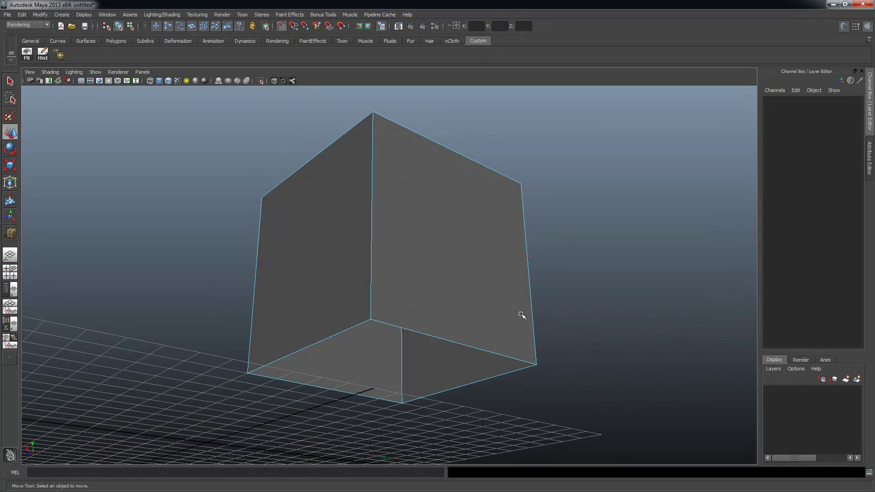
- Return the cube to object mode and move its pivot straight down to its bottom edge at Y 0
{"action": "left_click_drag", "start_coordinate": [585, 265], "coordinate": [434, 276], "text": "alt"}
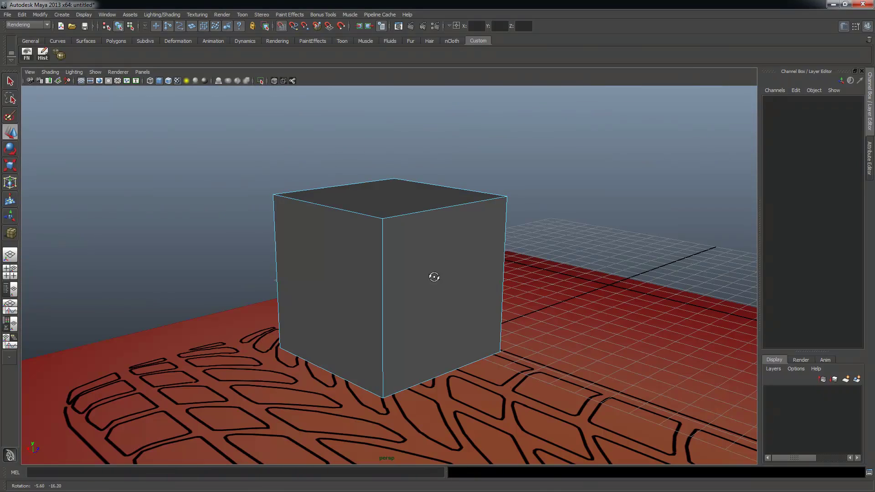
{"action": "key", "text": "F8"}
{"action": "left_click", "coordinate": [439, 292]}
{"action": "key", "text": "Insert"}
{"action": "left_click_drag", "start_coordinate": [428, 272], "coordinate": [404, 244], "text": "alt"}
{"action": "key", "text": "space"}
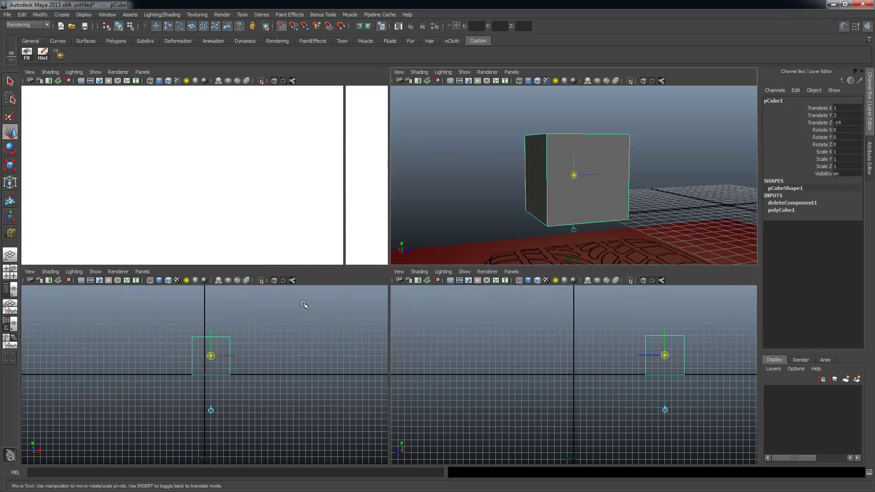
{"action": "key", "text": "space"}
{"action": "right_click_drag", "start_coordinate": [218, 299], "coordinate": [562, 340], "text": "alt"}
{"action": "middle_click_drag", "start_coordinate": [561, 341], "coordinate": [459, 359], "text": "alt"}
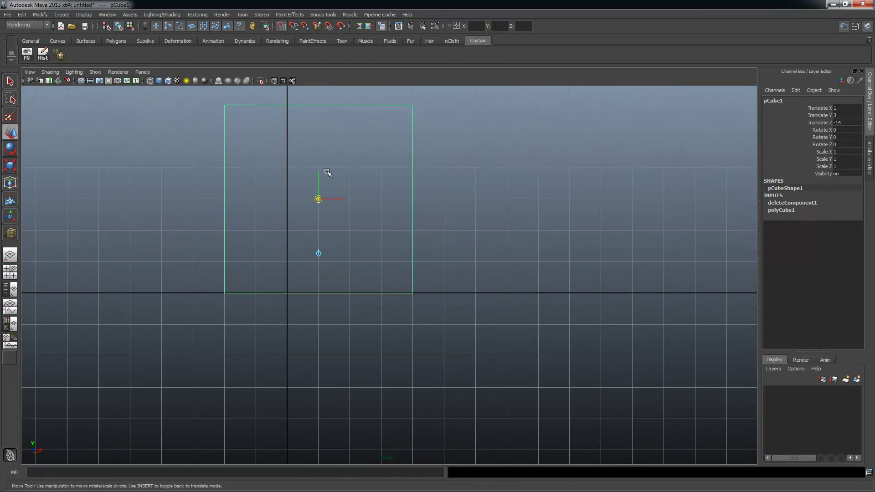
{"action": "left_click_drag", "start_coordinate": [319, 179], "coordinate": [319, 294]}
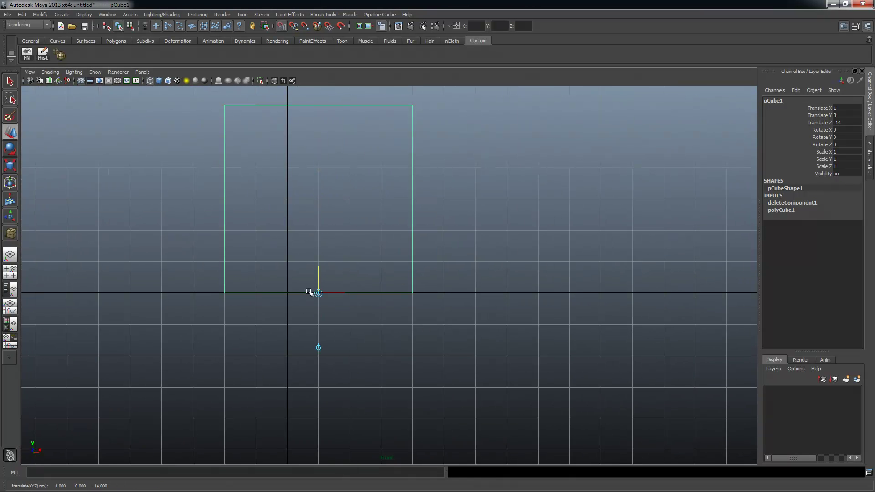
{"action": "key", "text": "Insert"}
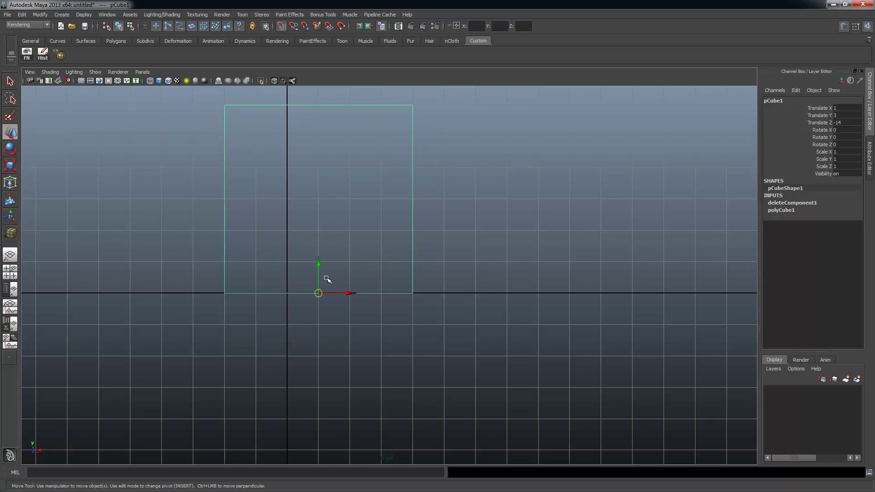
- Scale the cube down along Y from its base into a thin slab
{"action": "key", "text": "r"}
{"action": "left_click_drag", "start_coordinate": [319, 252], "coordinate": [319, 271]}
{"action": "right_click_drag", "start_coordinate": [354, 269], "coordinate": [228, 293], "text": "alt"}
{"action": "right_click_drag", "start_coordinate": [356, 294], "coordinate": [399, 297], "text": "alt"}
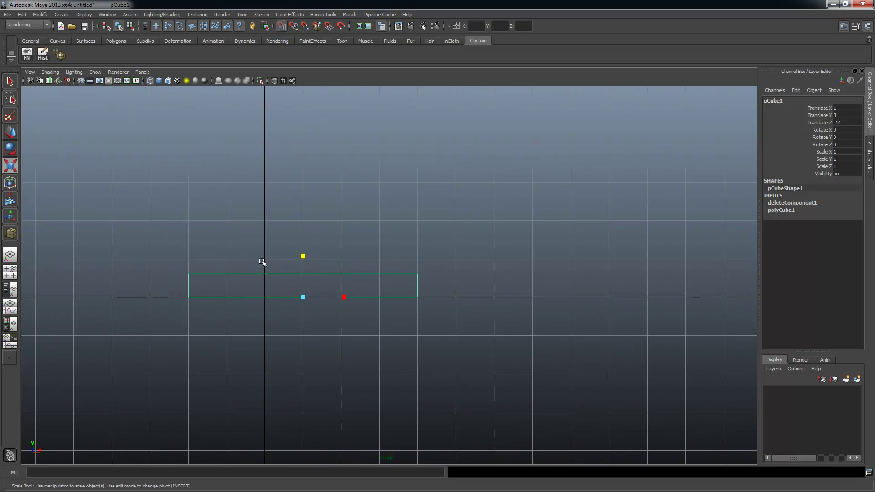
{"action": "left_click_drag", "start_coordinate": [304, 256], "coordinate": [331, 267]}
{"action": "key", "text": "space"}
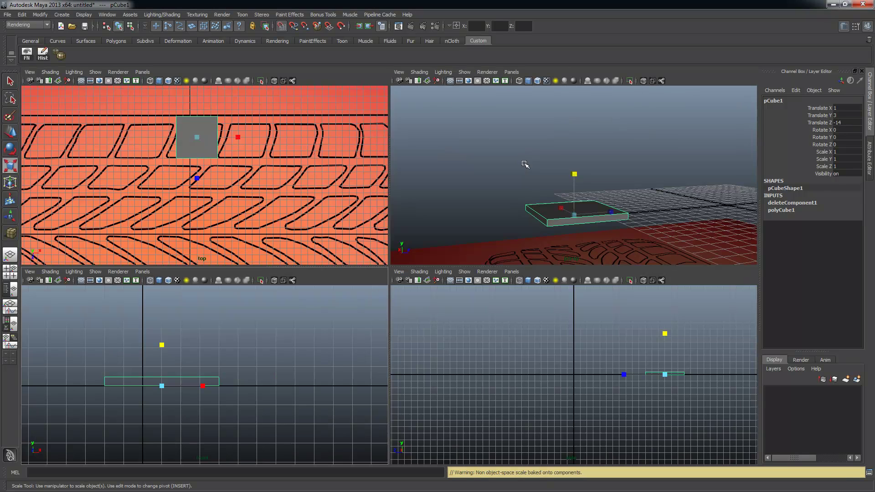
{"action": "key", "text": "space"}
{"action": "left_click_drag", "start_coordinate": [446, 248], "coordinate": [420, 186], "text": "alt"}
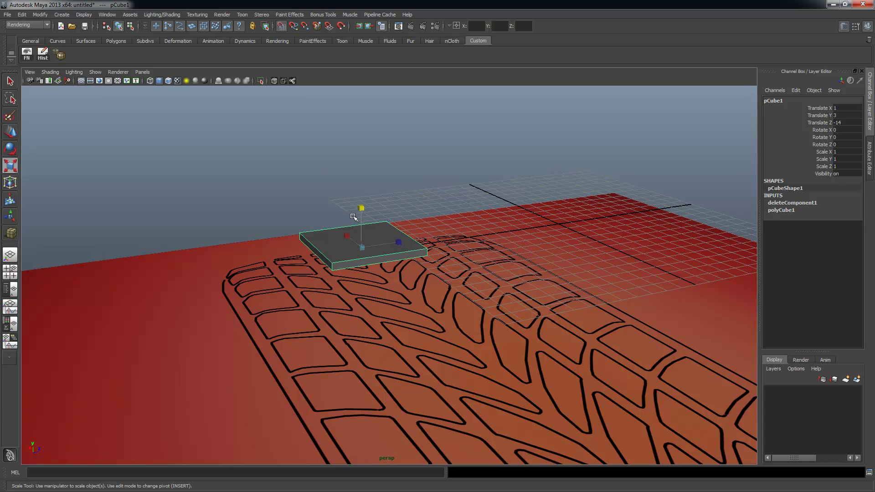
{"action": "left_click_drag", "start_coordinate": [459, 263], "coordinate": [400, 259], "text": "alt"}
- Turn on X-ray shading in the top view so the tread outline shows through the slab
{"action": "key", "text": "space"}
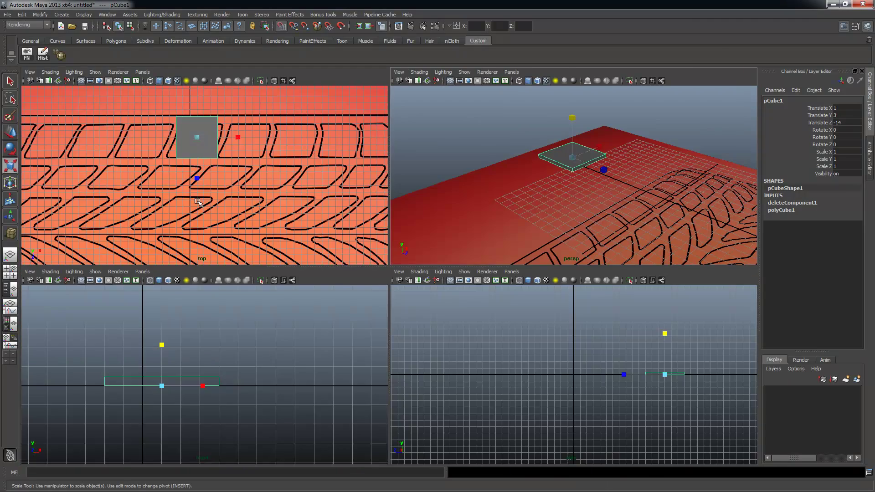
{"action": "key", "text": "space"}
{"action": "scroll", "coordinate": [370, 191], "scroll_direction": "up", "scroll_amount": 2}
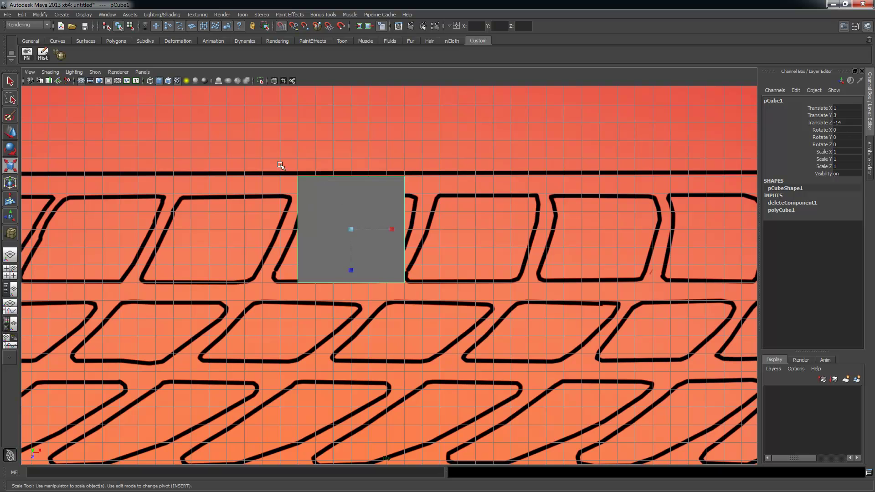
{"action": "left_click", "coordinate": [31, 72]}
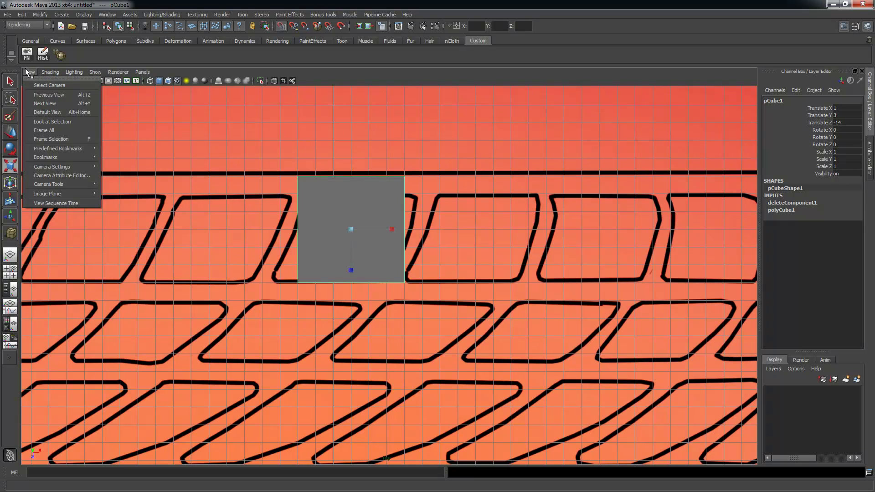
{"action": "mouse_move", "coordinate": [50, 72]}
{"action": "left_click", "coordinate": [55, 165]}
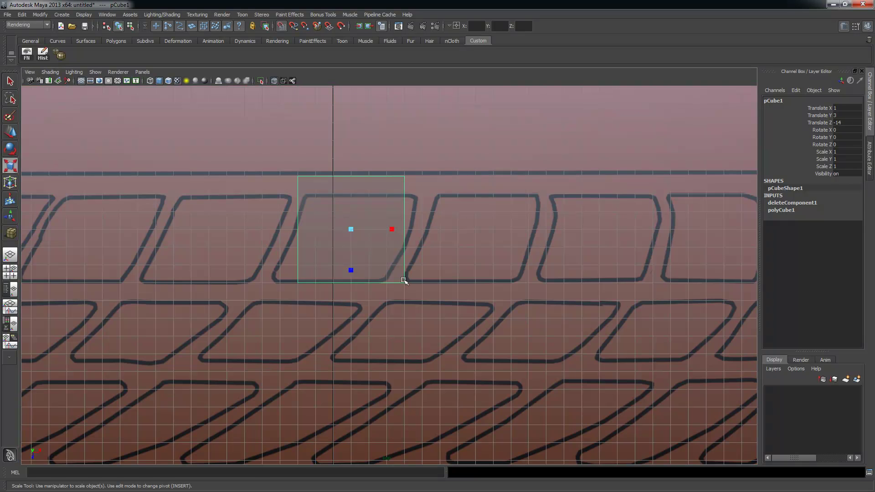
{"action": "scroll", "coordinate": [338, 211], "scroll_direction": "up", "scroll_amount": 1}
{"action": "middle_click_drag", "start_coordinate": [402, 202], "coordinate": [381, 242], "text": "alt"}
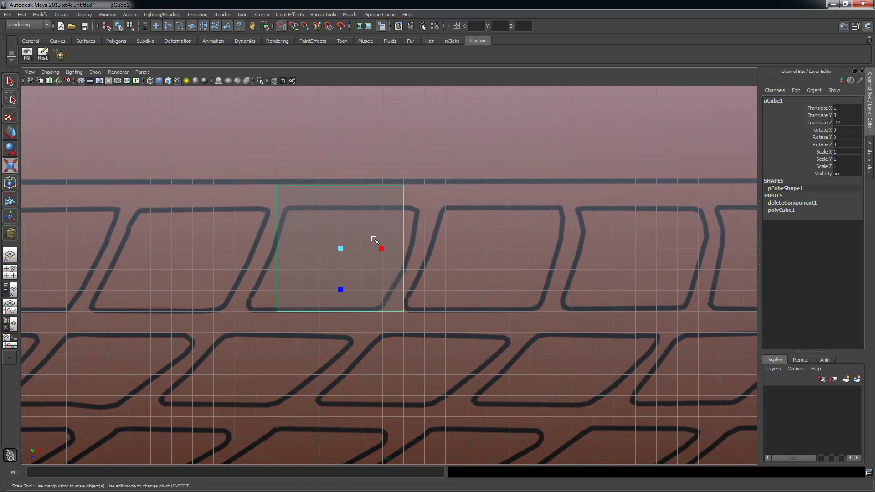
{"action": "scroll", "coordinate": [393, 225], "scroll_direction": "up", "scroll_amount": 1}
{"action": "right_click_drag", "start_coordinate": [332, 206], "coordinate": [282, 208]}
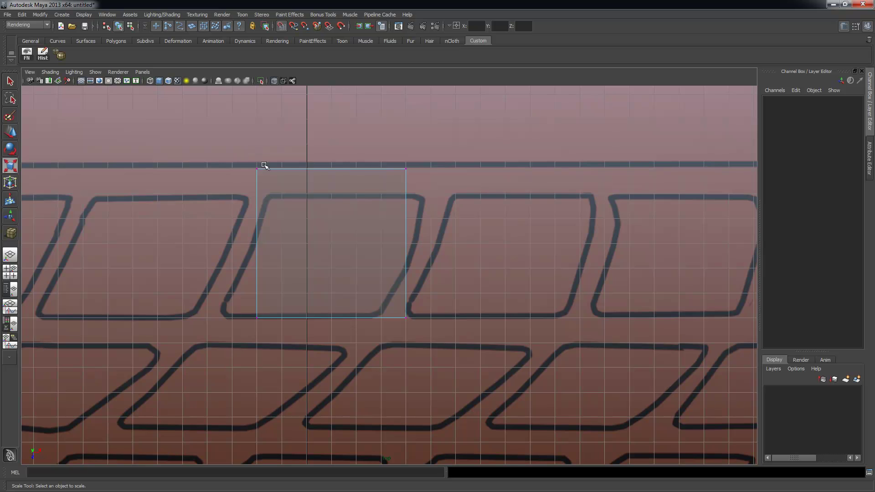
{"action": "right_click_drag", "start_coordinate": [333, 203], "coordinate": [366, 187]}
- Switch the slab to edge mode in the perspective view and select the open border edges around its bottom
{"action": "key", "text": "space"}
{"action": "key", "text": "space"}
{"action": "scroll", "coordinate": [533, 212], "scroll_direction": "up", "scroll_amount": 5}
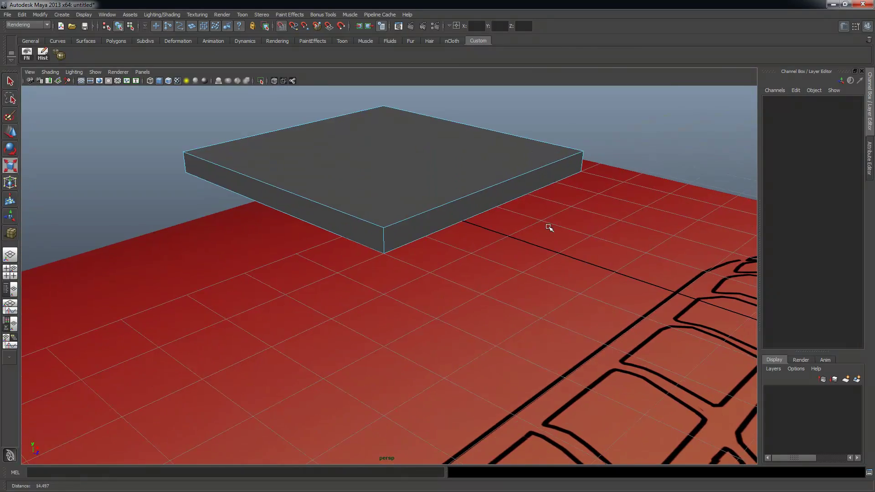
{"action": "left_click_drag", "start_coordinate": [549, 227], "coordinate": [499, 223], "text": "alt"}
{"action": "right_click_drag", "start_coordinate": [530, 223], "coordinate": [431, 223], "text": "alt"}
{"action": "left_click_drag", "start_coordinate": [431, 223], "coordinate": [463, 224], "text": "alt"}
{"action": "right_click_drag", "start_coordinate": [450, 233], "coordinate": [453, 220]}
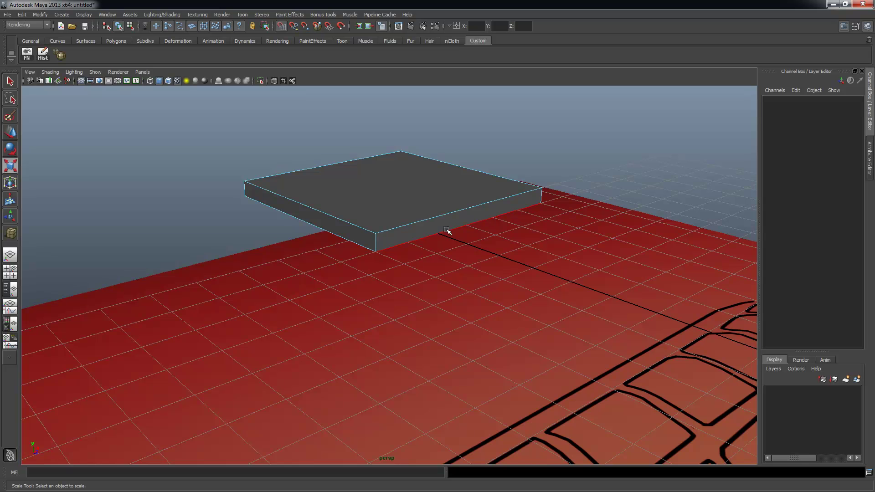
{"action": "left_click", "coordinate": [447, 231]}
{"action": "left_click_drag", "start_coordinate": [470, 246], "coordinate": [455, 268], "text": "alt"}
{"action": "left_click", "coordinate": [374, 258], "text": "shift"}
{"action": "left_click_drag", "start_coordinate": [375, 259], "coordinate": [408, 272], "text": "alt"}
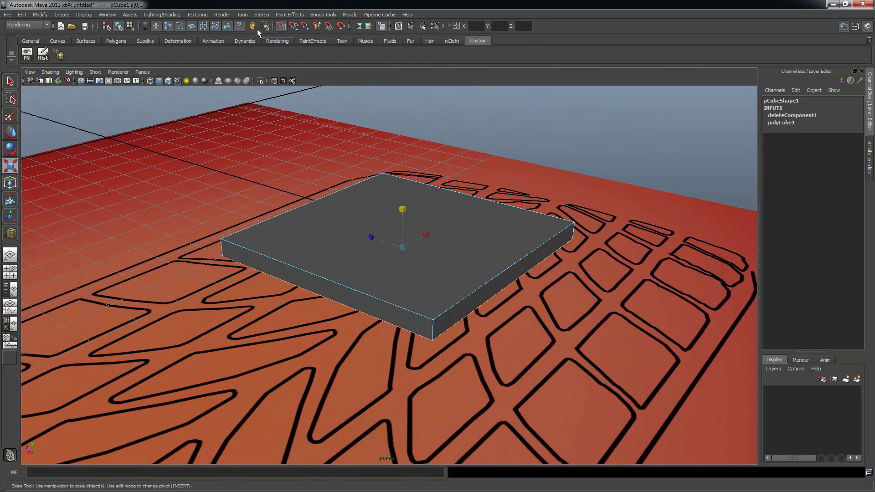
- Switch to the Polygons menu set and extrude the selected bottom edges outward by 1 unit
{"action": "left_click", "coordinate": [30, 24]}
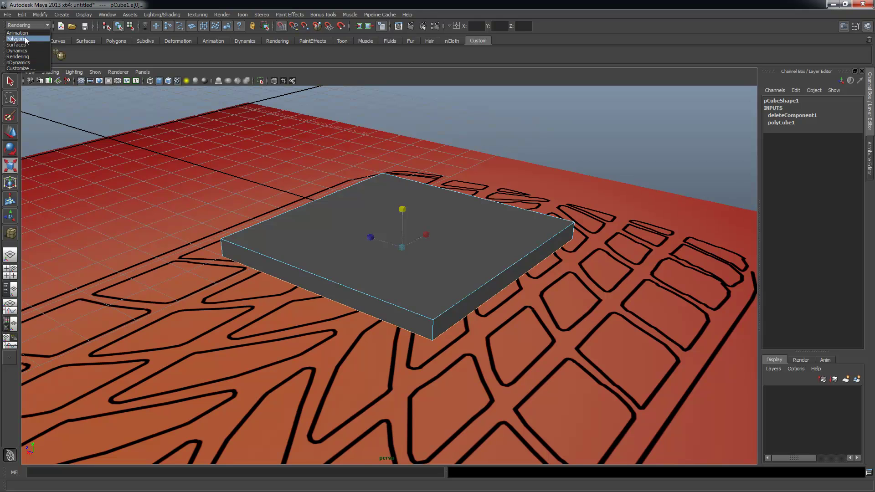
{"action": "left_click", "coordinate": [22, 39]}
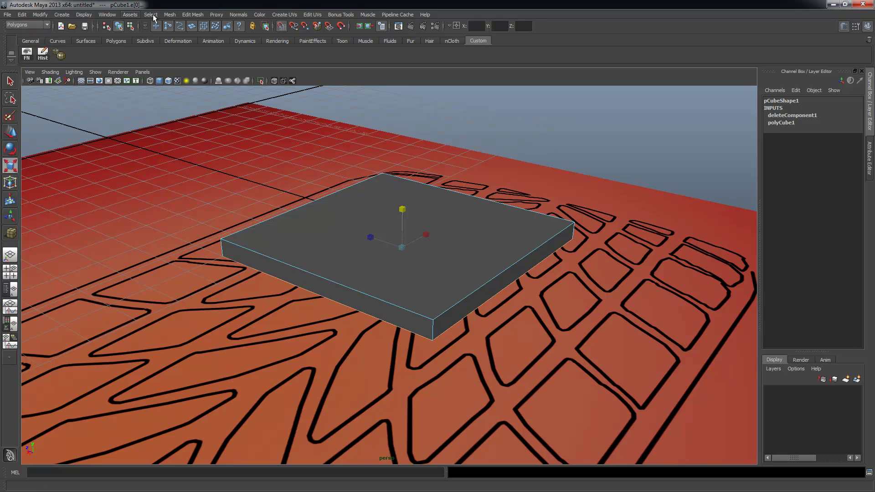
{"action": "left_click", "coordinate": [193, 15]}
{"action": "left_click", "coordinate": [200, 37]}
{"action": "left_click_drag", "start_coordinate": [401, 205], "coordinate": [297, 250], "text": "alt"}
{"action": "left_click_drag", "start_coordinate": [428, 280], "coordinate": [433, 314], "text": "alt"}
- Fine-tune the extruded rim against the tread outline in the top view to a local Z translation of about 0.986
{"action": "key", "text": "space"}
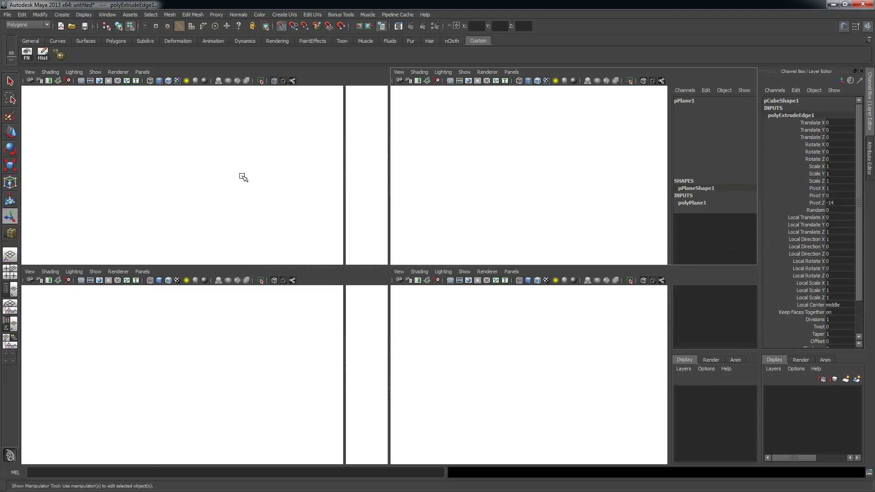
{"action": "key", "text": "space"}
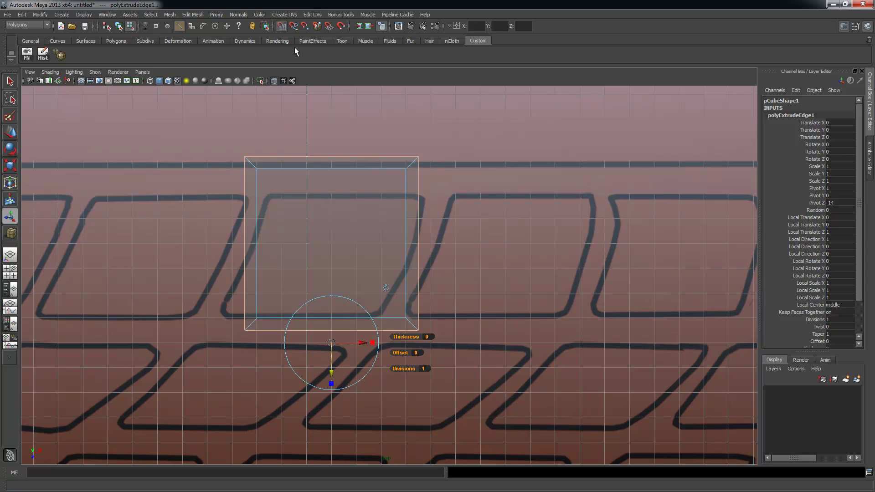
{"action": "scroll", "coordinate": [426, 245], "scroll_direction": "up", "scroll_amount": 3}
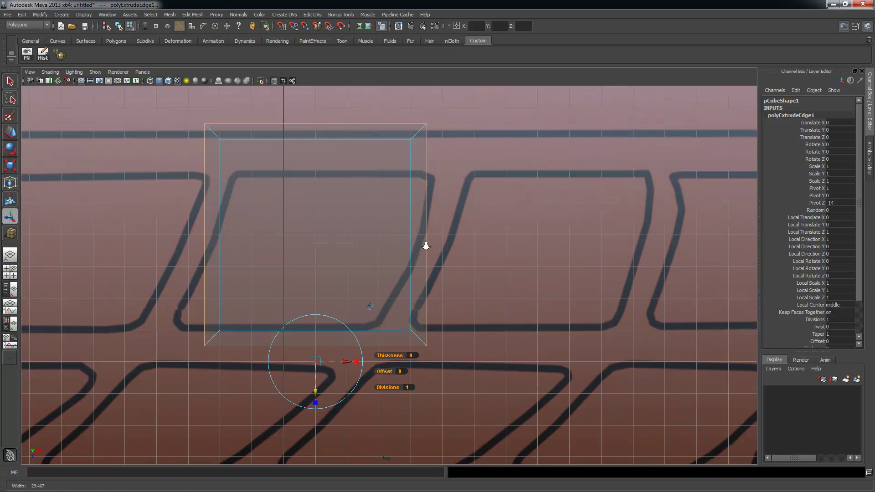
{"action": "left_click_drag", "start_coordinate": [311, 382], "coordinate": [310, 378]}
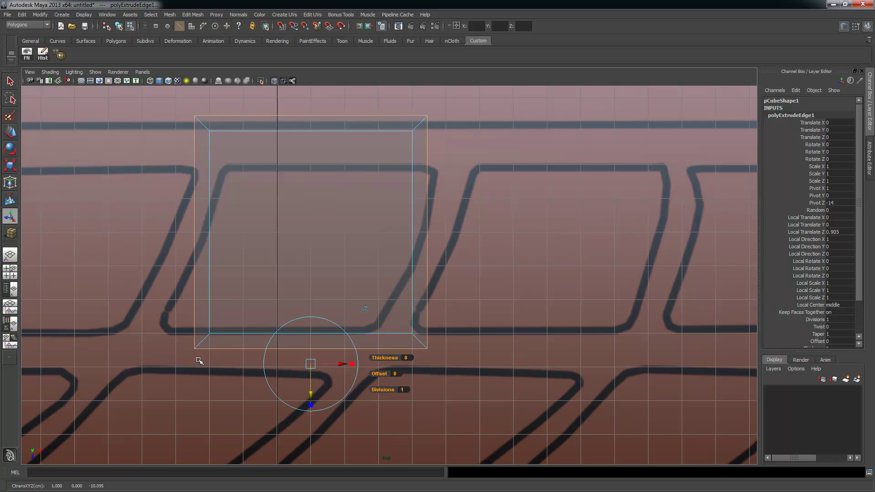
{"action": "left_click_drag", "start_coordinate": [310, 379], "coordinate": [311, 382]}
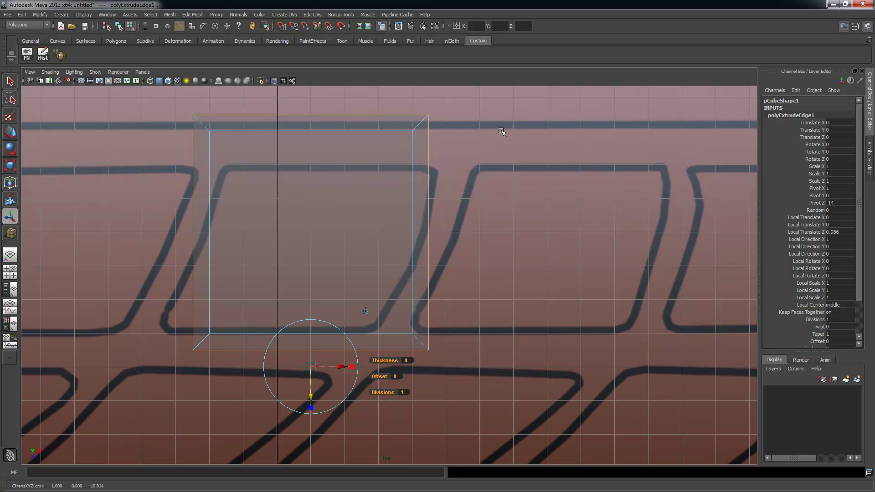
- Examine the extruded rim around the slab's base from several angles in the perspective view
{"action": "key", "text": "space"}
{"action": "left_click_drag", "start_coordinate": [640, 174], "coordinate": [616, 154], "text": "alt"}
{"action": "key", "text": "space"}
{"action": "right_click_drag", "start_coordinate": [578, 230], "coordinate": [542, 228], "text": "alt"}
{"action": "left_click_drag", "start_coordinate": [542, 228], "coordinate": [542, 202], "text": "alt"}
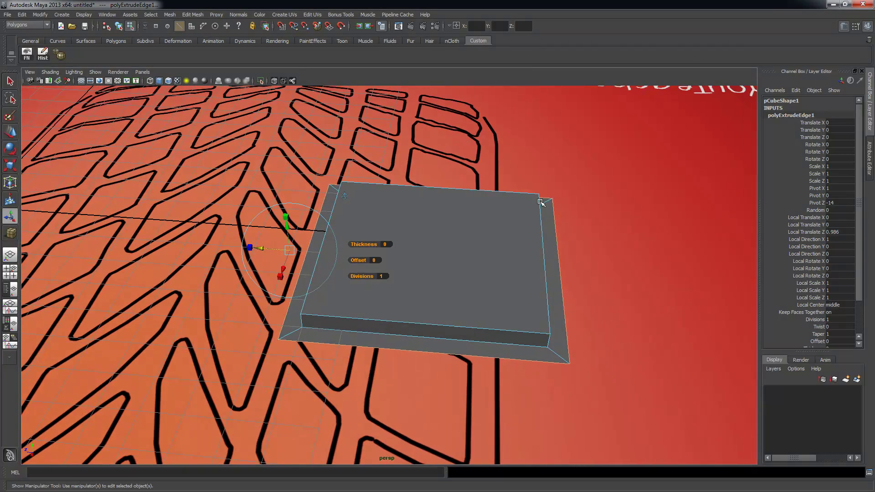
{"action": "right_click_drag", "start_coordinate": [541, 201], "coordinate": [556, 248], "text": "alt"}
{"action": "left_click_drag", "start_coordinate": [557, 248], "coordinate": [553, 228], "text": "alt"}
{"action": "left_click", "coordinate": [407, 284]}
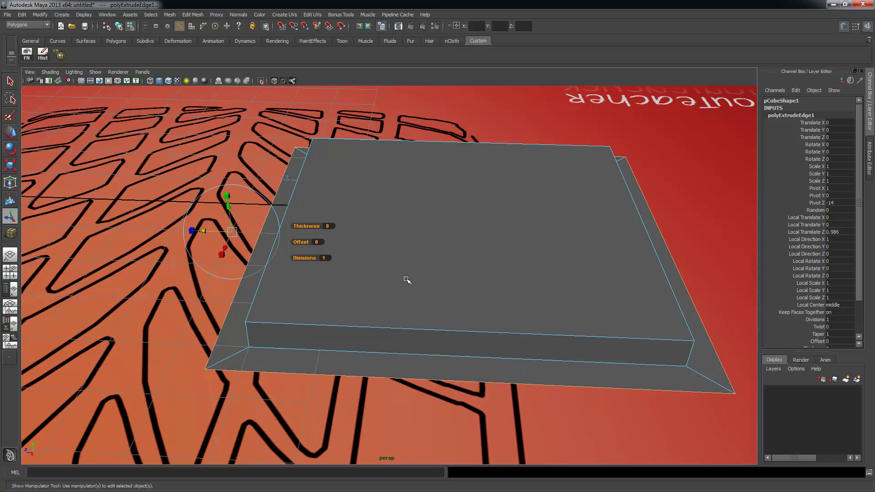
{"action": "left_click_drag", "start_coordinate": [406, 283], "coordinate": [365, 252], "text": "alt"}
{"action": "left_click_drag", "start_coordinate": [385, 299], "coordinate": [288, 216], "text": "alt"}
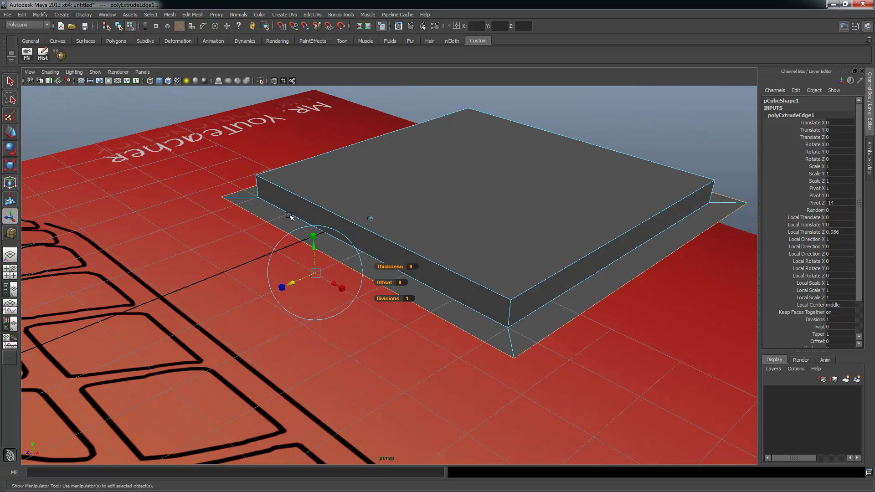
- Clear the edge selection and select the four edges around the slab's top face
{"action": "left_click", "coordinate": [456, 259]}
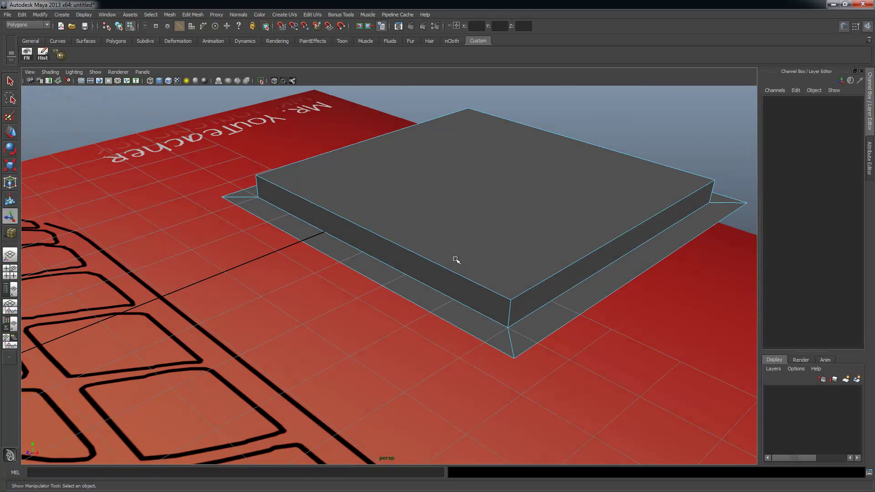
{"action": "left_click", "coordinate": [612, 151]}
{"action": "left_click_drag", "start_coordinate": [577, 176], "coordinate": [524, 190], "text": "alt"}
{"action": "left_click_drag", "start_coordinate": [488, 222], "coordinate": [363, 236], "text": "alt"}
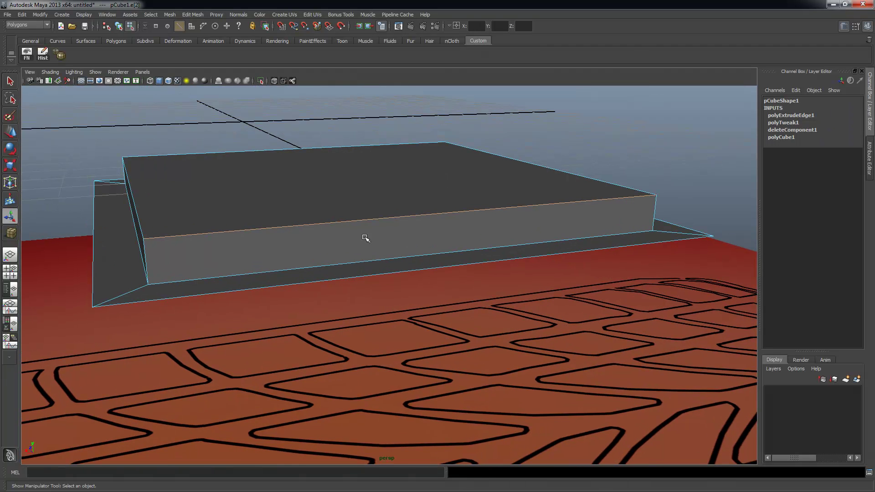
{"action": "left_click_drag", "start_coordinate": [190, 256], "coordinate": [239, 252], "text": "alt"}
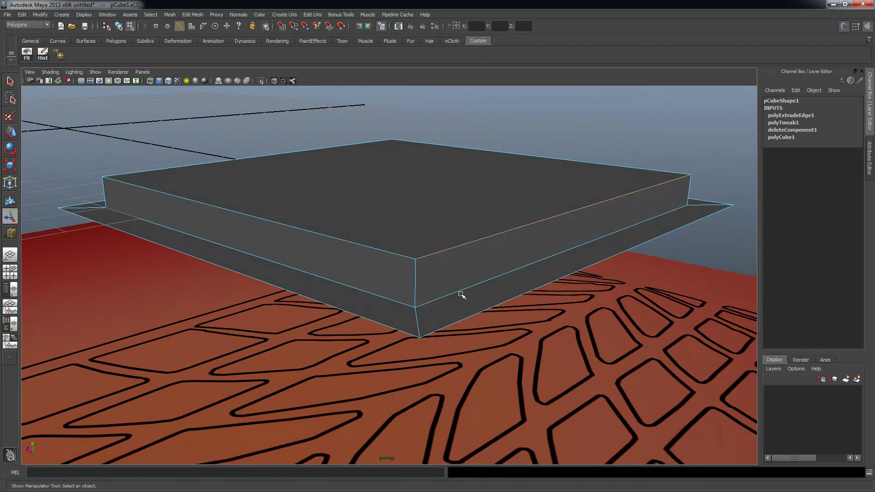
{"action": "right_click_drag", "start_coordinate": [460, 293], "coordinate": [445, 287], "text": "alt"}
{"action": "key", "text": "q"}
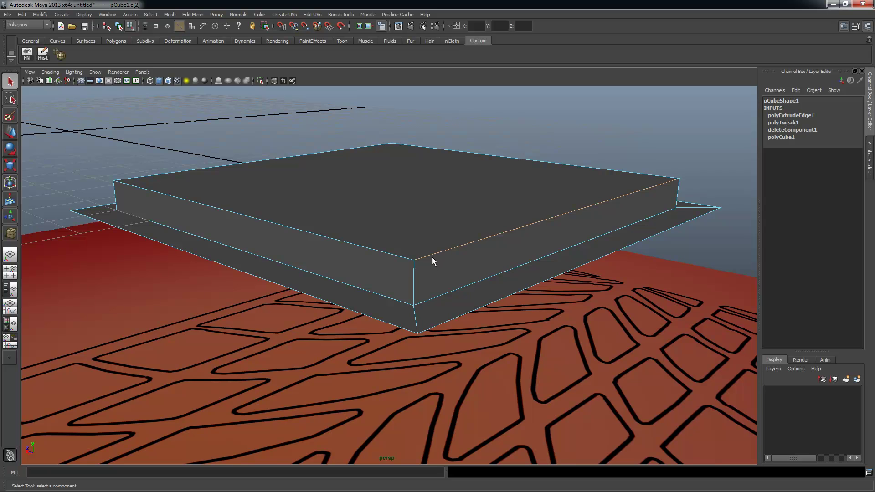
{"action": "left_click", "coordinate": [398, 256], "text": "shift"}
{"action": "left_click_drag", "start_coordinate": [454, 284], "coordinate": [341, 288], "text": "alt"}
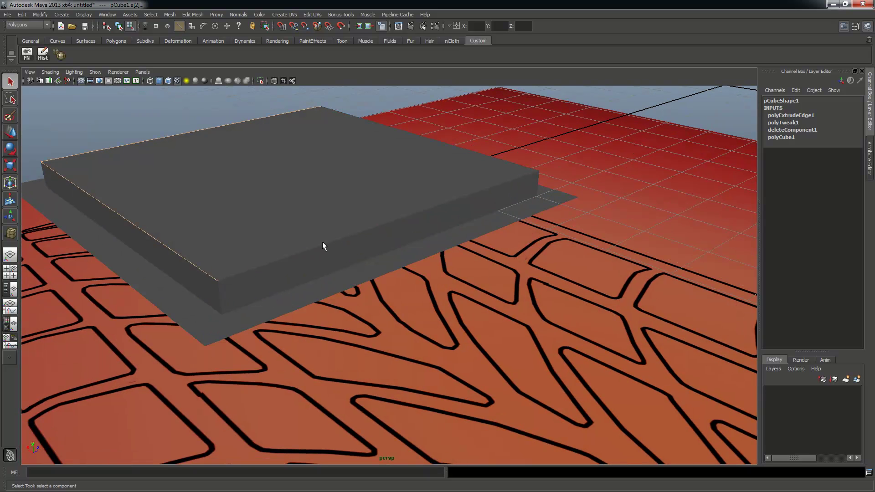
{"action": "left_click_drag", "start_coordinate": [332, 240], "coordinate": [493, 246], "text": "alt"}
{"action": "left_click", "coordinate": [491, 214], "text": "shift"}
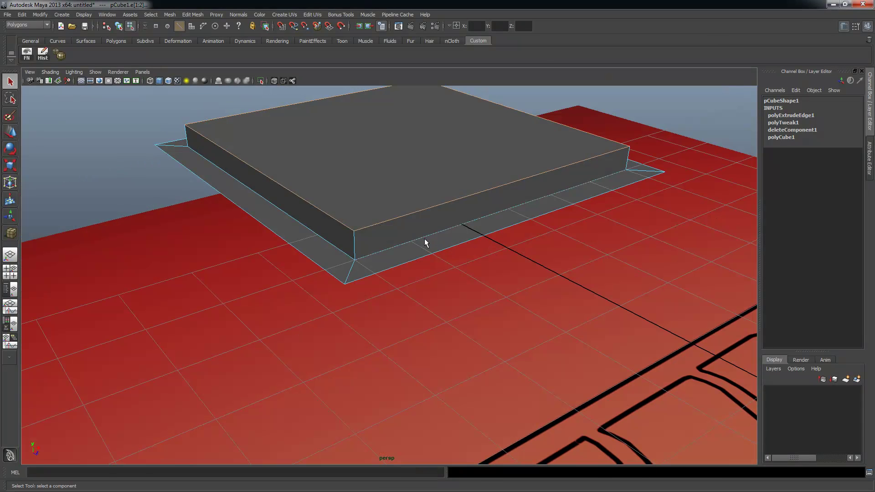
- Add the edges where the slab's walls meet the rim and the vertical corner edges to the selection
{"action": "left_click", "coordinate": [367, 258], "text": "shift"}
{"action": "left_click_drag", "start_coordinate": [368, 258], "coordinate": [445, 293], "text": "alt"}
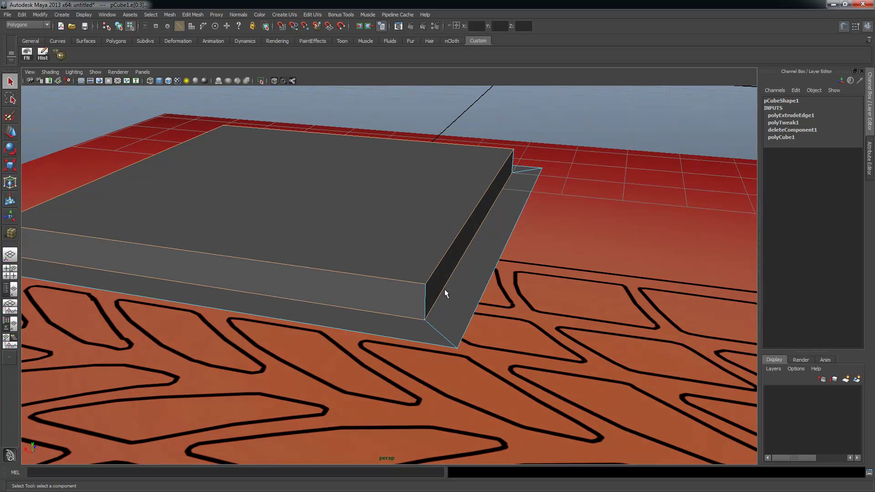
{"action": "left_click_drag", "start_coordinate": [361, 302], "coordinate": [428, 266], "text": "alt"}
{"action": "left_click", "coordinate": [293, 317], "text": "shift"}
{"action": "left_click", "coordinate": [245, 217], "text": "shift"}
- Compare the slab with the surrounding tread outlines in the top view and check the selected edges in perspective
{"action": "key", "text": "space"}
{"action": "right_click_drag", "start_coordinate": [215, 212], "coordinate": [178, 176], "text": "alt"}
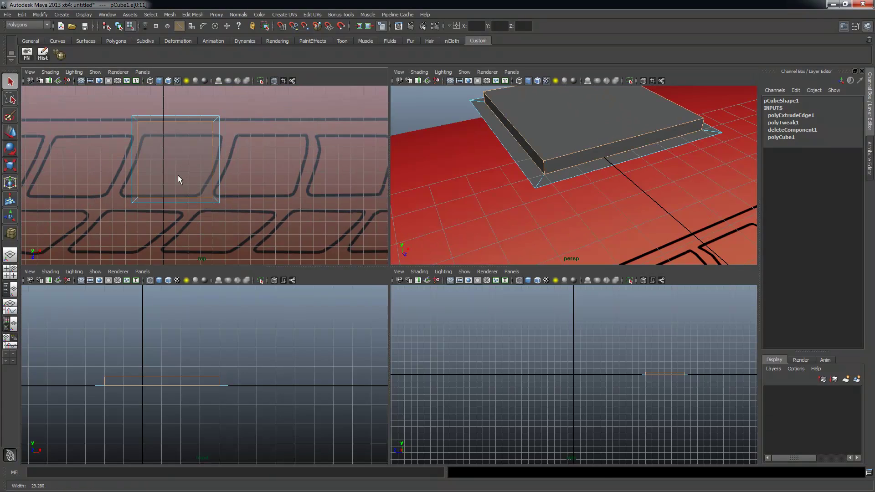
{"action": "key", "text": "space"}
{"action": "middle_click_drag", "start_coordinate": [321, 305], "coordinate": [393, 255], "text": "alt"}
{"action": "right_click_drag", "start_coordinate": [393, 255], "coordinate": [361, 202], "text": "alt"}
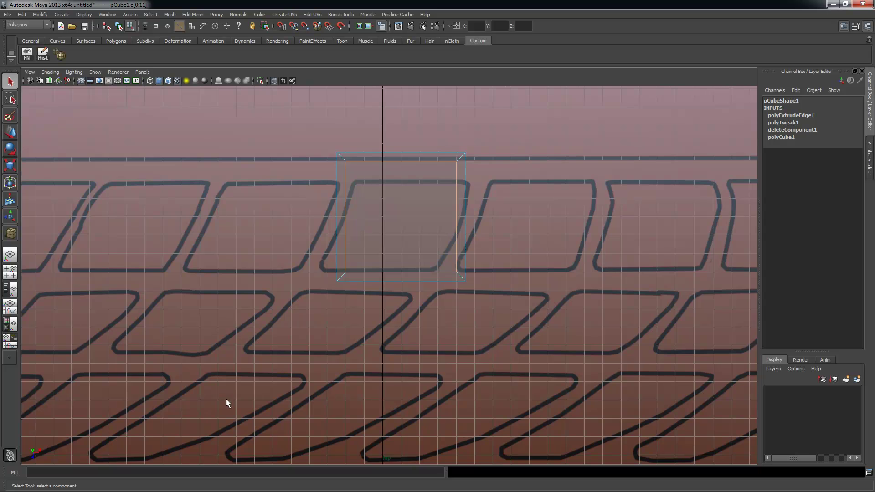
{"action": "middle_click_drag", "start_coordinate": [227, 404], "coordinate": [169, 313], "text": "alt"}
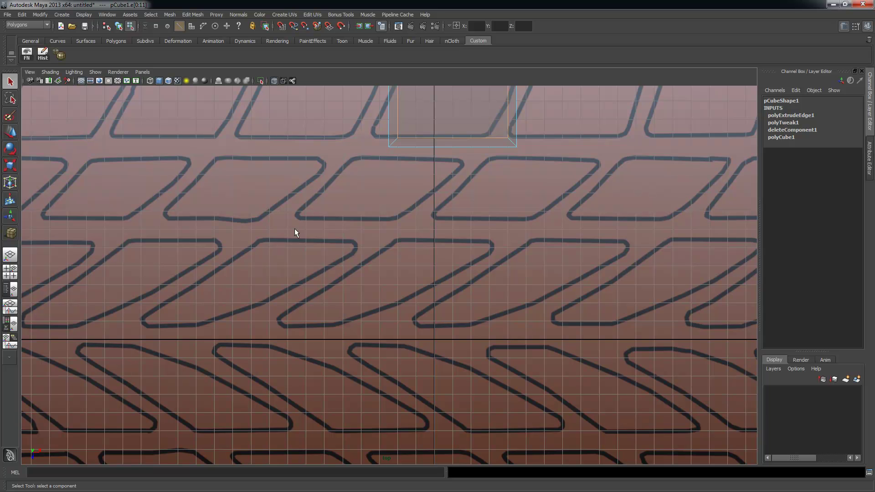
{"action": "right_click_drag", "start_coordinate": [575, 184], "coordinate": [503, 176], "text": "alt"}
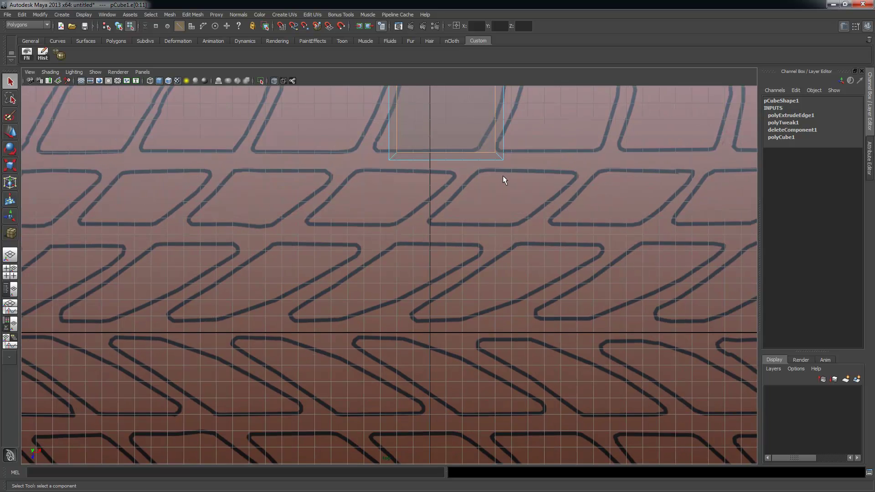
{"action": "middle_click_drag", "start_coordinate": [454, 87], "coordinate": [414, 195], "text": "alt"}
{"action": "key", "text": "space"}
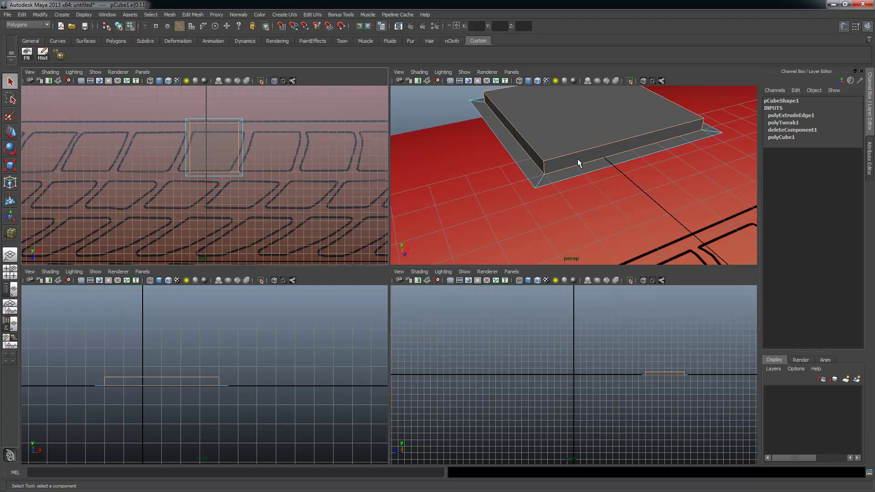
{"action": "key", "text": "space"}
{"action": "left_click_drag", "start_coordinate": [471, 252], "coordinate": [482, 242], "text": "alt"}
{"action": "middle_click_drag", "start_coordinate": [482, 242], "coordinate": [465, 289], "text": "alt"}
{"action": "right_click_drag", "start_coordinate": [465, 289], "coordinate": [479, 289], "text": "alt"}
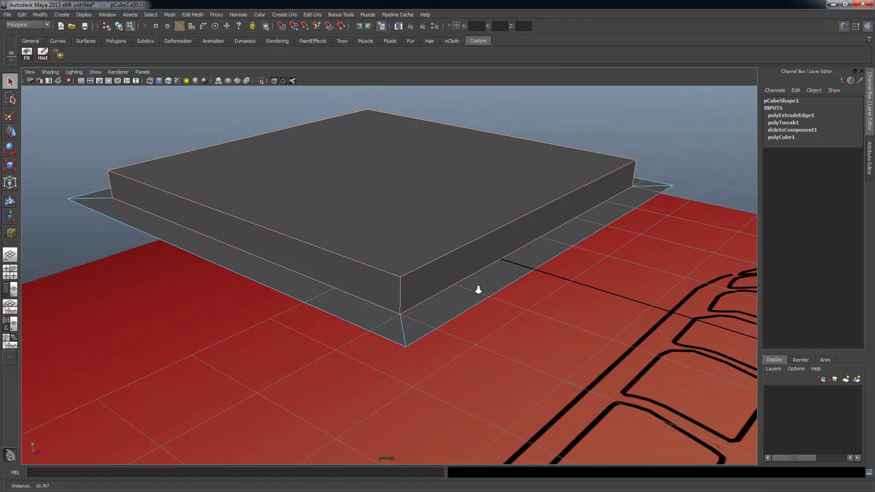
{"action": "middle_click_drag", "start_coordinate": [478, 289], "coordinate": [519, 318], "text": "alt"}
{"action": "left_click_drag", "start_coordinate": [518, 317], "coordinate": [500, 313], "text": "alt"}
{"action": "left_click_drag", "start_coordinate": [366, 272], "coordinate": [385, 214], "text": "alt"}
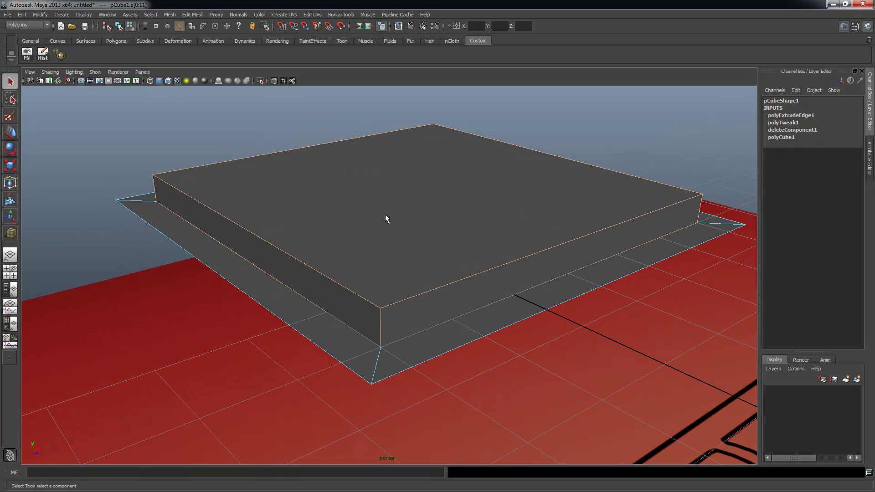
- Reset the Bevel options and bevel the selected edges with Fractional offset, width 0.5 and 1 segment
{"action": "left_click", "coordinate": [194, 14]}
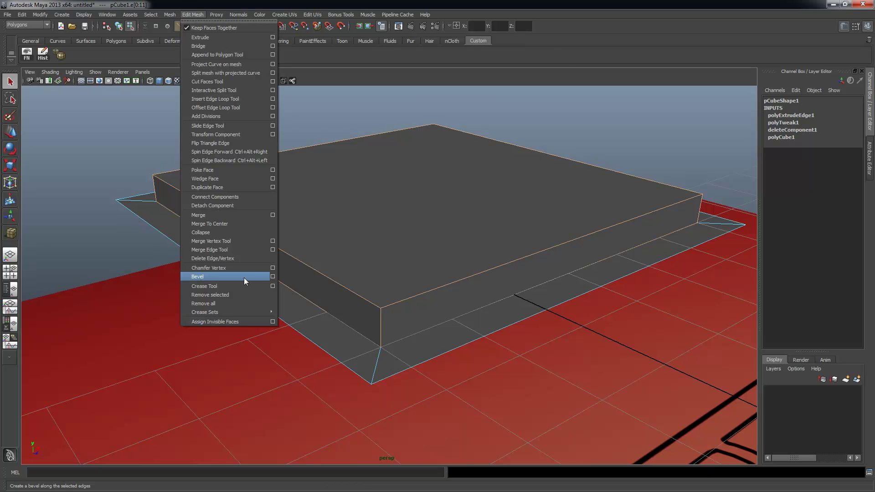
{"action": "left_click", "coordinate": [272, 277]}
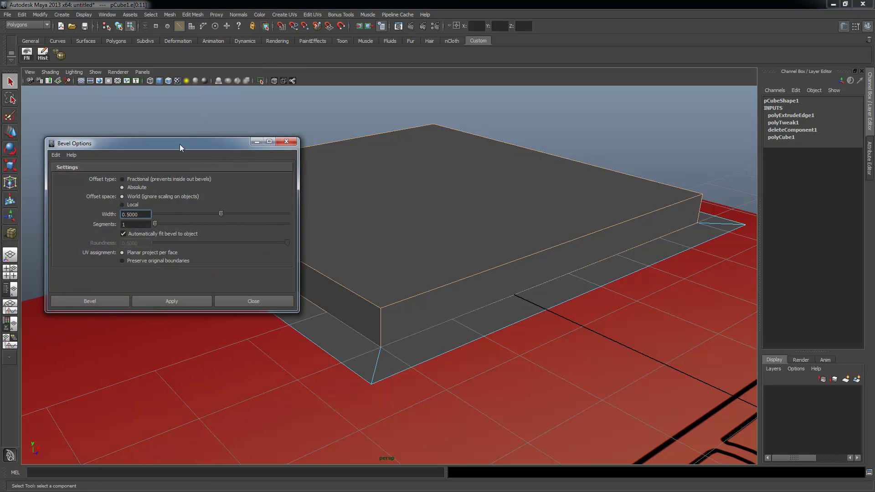
{"action": "left_click_drag", "start_coordinate": [179, 144], "coordinate": [177, 129]}
{"action": "left_click", "coordinate": [52, 140]}
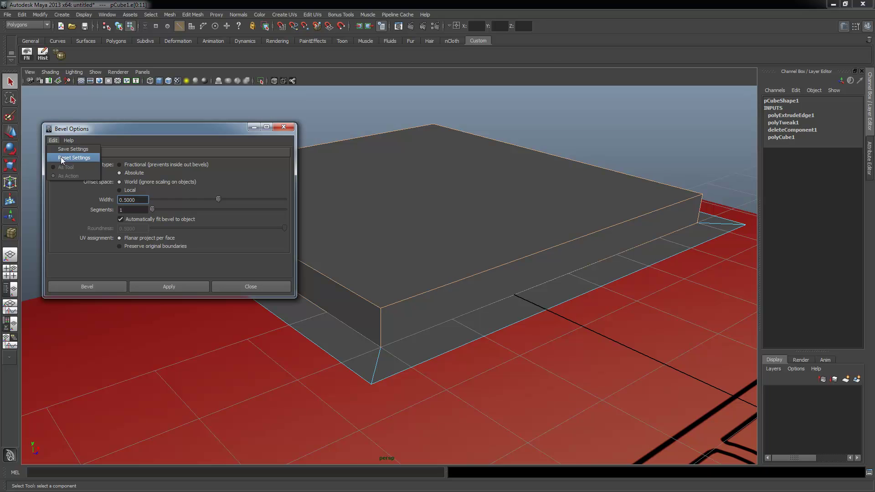
{"action": "left_click", "coordinate": [61, 159]}
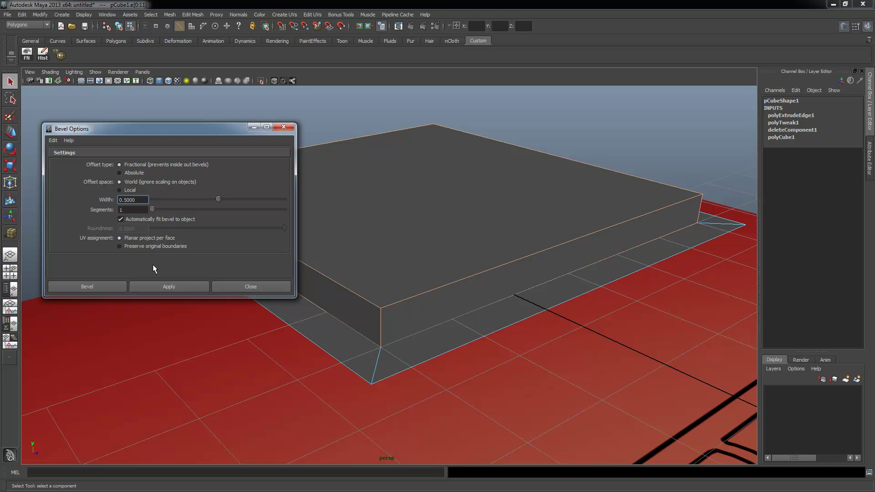
{"action": "left_click", "coordinate": [152, 286]}
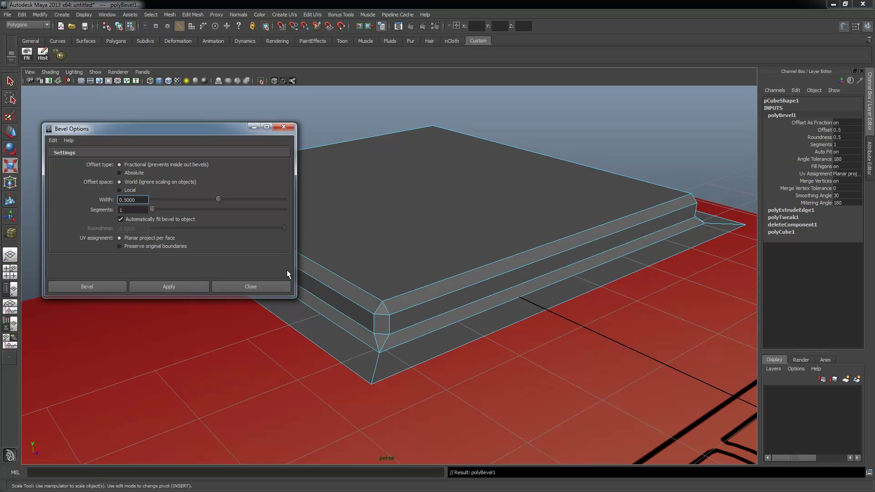
{"action": "left_click", "coordinate": [267, 286]}
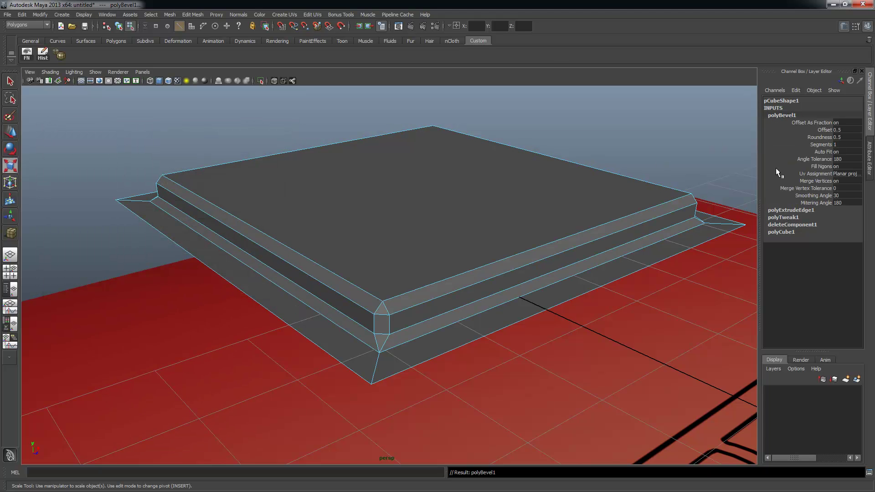
- Try lower offsets of 0.4 and 0.3 on the slab's fractional bevel and inspect its corners
{"action": "left_click", "coordinate": [825, 129]}
{"action": "middle_click_drag", "start_coordinate": [547, 207], "coordinate": [524, 246]}
{"action": "left_click_drag", "start_coordinate": [357, 297], "coordinate": [338, 291], "text": "alt"}
{"action": "right_click_drag", "start_coordinate": [338, 292], "coordinate": [355, 287], "text": "alt"}
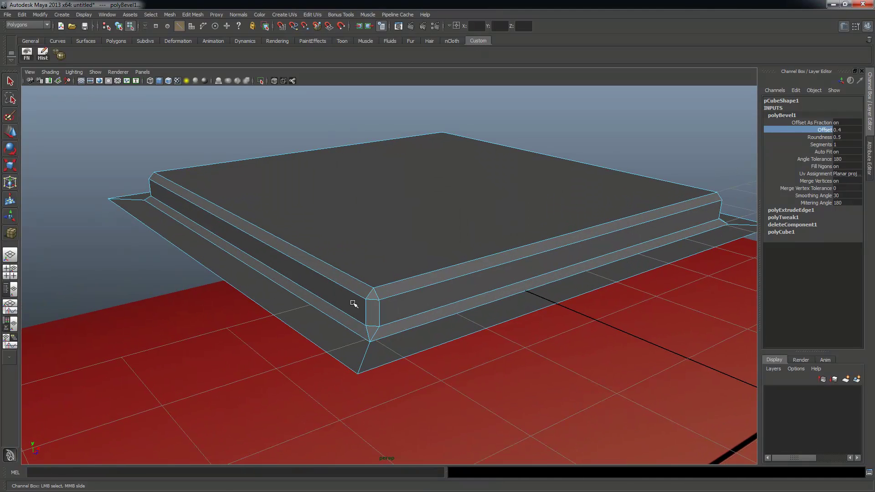
{"action": "left_click_drag", "start_coordinate": [196, 196], "coordinate": [248, 215], "text": "alt"}
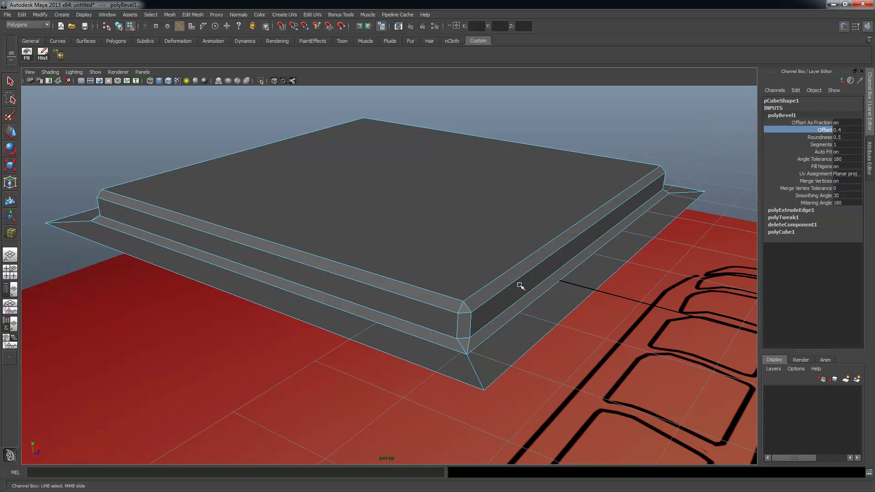
{"action": "left_click_drag", "start_coordinate": [521, 286], "coordinate": [549, 219], "text": "alt"}
{"action": "mouse_move", "coordinate": [404, 317]}
{"action": "middle_mouse_down"}
{"action": "mouse_move", "coordinate": [428, 310]}
{"action": "mouse_move", "coordinate": [406, 320]}
{"action": "middle_mouse_up"}
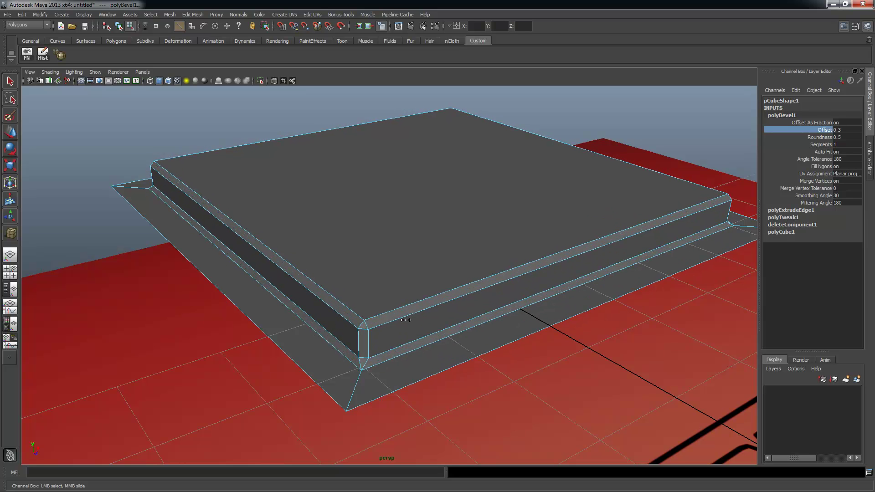
- Undo the offset changes and the fractional bevel, keeping the slab's edges selected
{"action": "key", "text": "ctrl+z"}
{"action": "key", "text": "ctrl+z"}
{"action": "key", "text": "ctrl+z"}
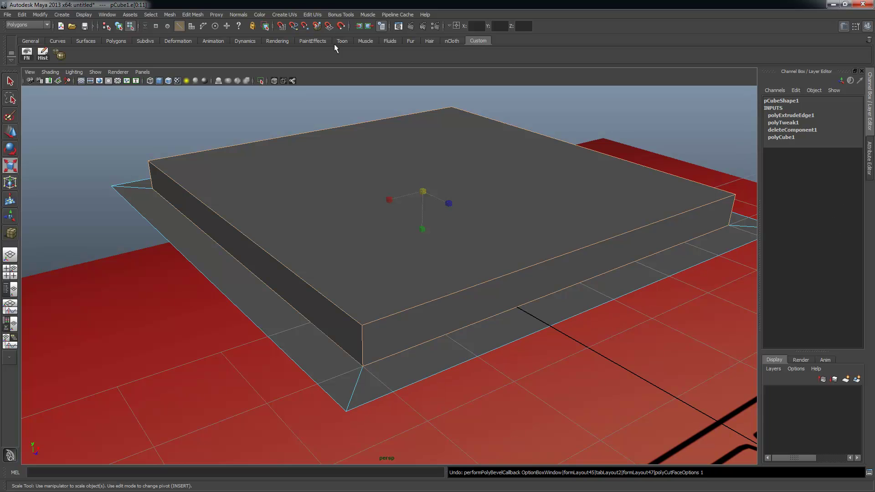
- Bevel the selected slab edges with Absolute offset type, World offset space, width 0.5 and 1 segment
{"action": "left_click", "coordinate": [193, 15]}
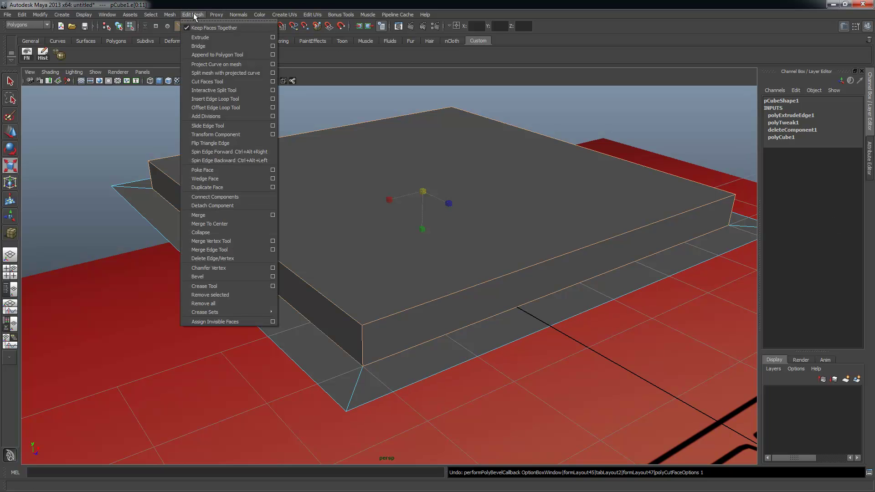
{"action": "left_click", "coordinate": [274, 277]}
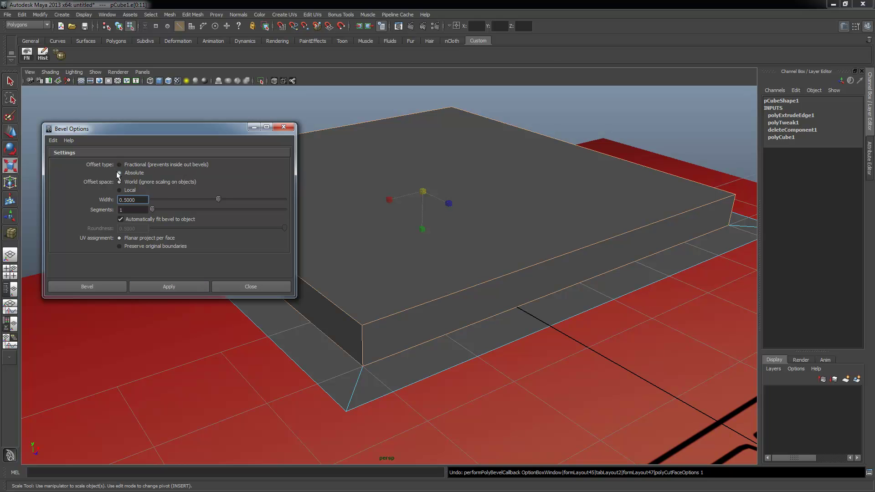
{"action": "left_click", "coordinate": [176, 288]}
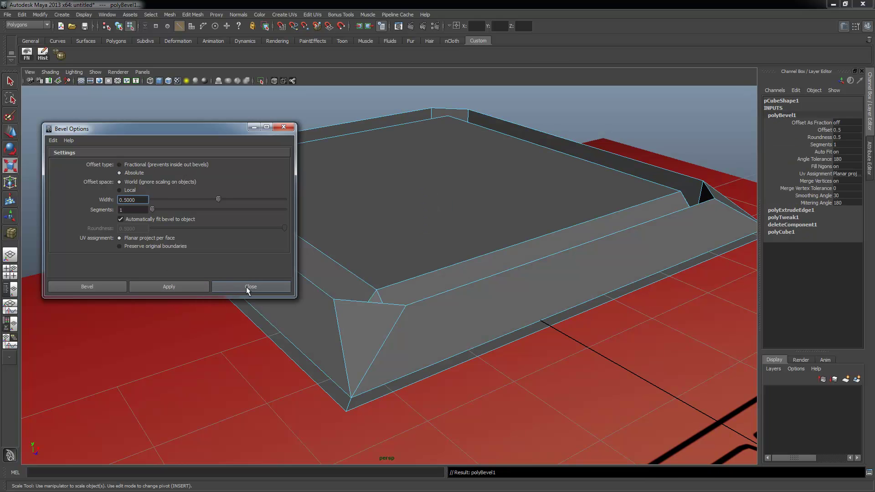
{"action": "left_click", "coordinate": [246, 286]}
{"action": "left_click_drag", "start_coordinate": [430, 262], "coordinate": [487, 234], "text": "alt"}
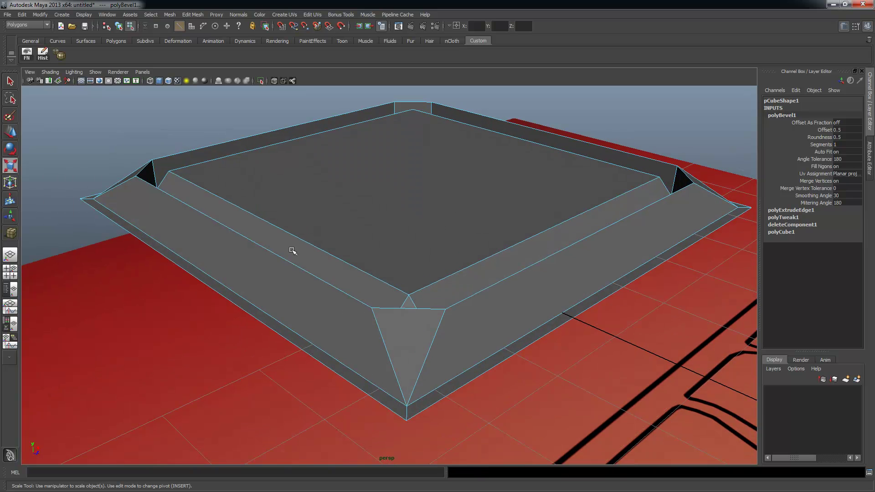
- Try offsets of 0.1 and 0.2 on the absolute bevel and inspect the slab's sides and corners
{"action": "left_click", "coordinate": [824, 130]}
{"action": "mouse_move", "coordinate": [633, 168]}
{"action": "middle_mouse_down"}
{"action": "mouse_move", "coordinate": [650, 172]}
{"action": "mouse_move", "coordinate": [629, 181]}
{"action": "middle_mouse_up"}
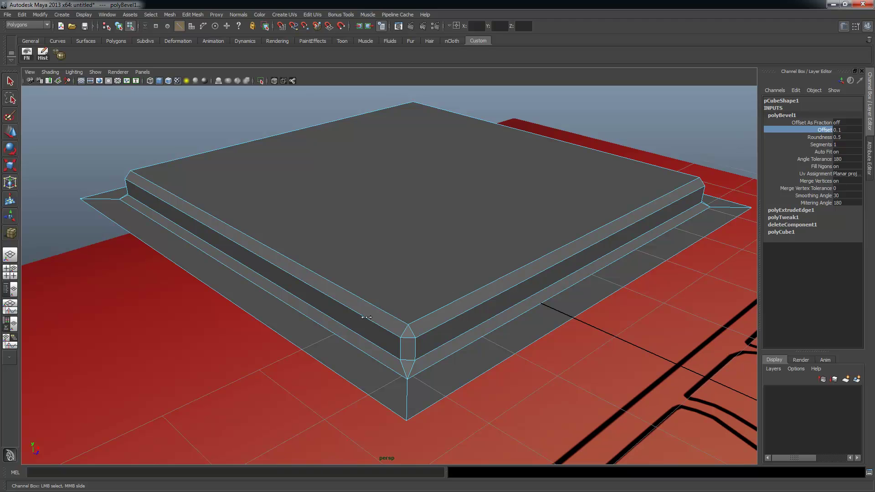
{"action": "middle_click_drag", "start_coordinate": [367, 317], "coordinate": [369, 318]}
{"action": "left_click_drag", "start_coordinate": [186, 256], "coordinate": [479, 251], "text": "alt"}
{"action": "left_click_drag", "start_coordinate": [198, 345], "coordinate": [246, 326], "text": "alt"}
{"action": "left_click_drag", "start_coordinate": [319, 354], "coordinate": [475, 365], "text": "alt"}
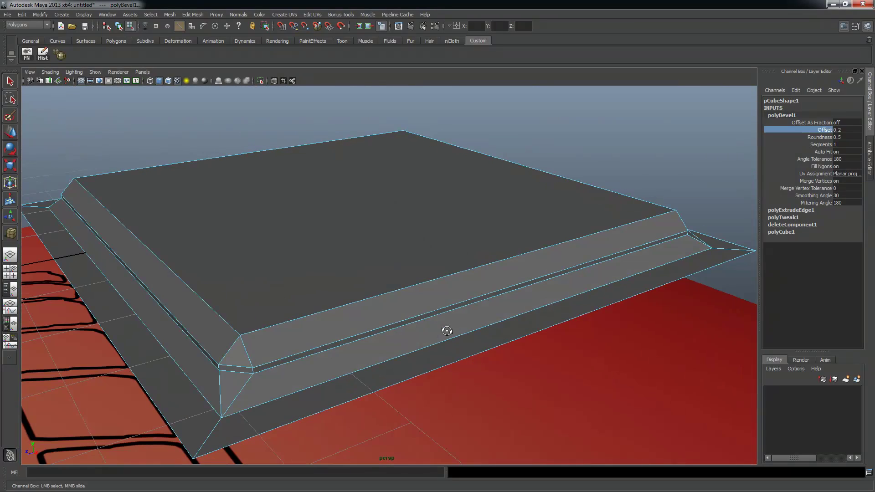
{"action": "left_click_drag", "start_coordinate": [447, 331], "coordinate": [524, 319], "text": "alt"}
- Try offsets of 0.1 and 0.05 on the absolute bevel and compare the edge widths
{"action": "left_click", "coordinate": [847, 129]}
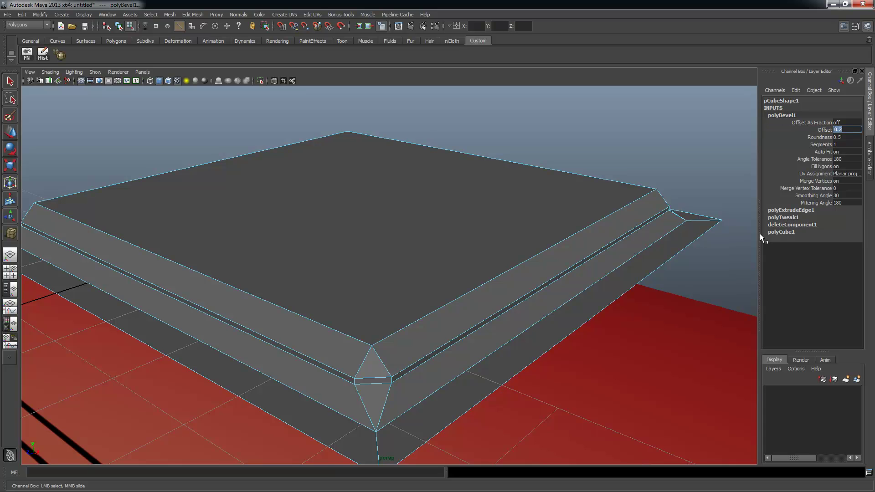
{"action": "key", "text": "Return"}
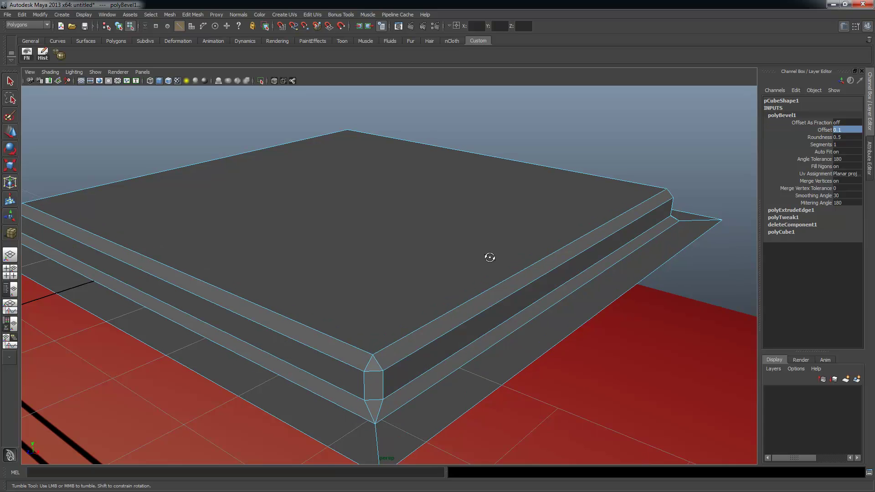
{"action": "left_click_drag", "start_coordinate": [491, 256], "coordinate": [482, 255], "text": "alt"}
{"action": "left_click_drag", "start_coordinate": [742, 154], "coordinate": [661, 193], "text": "alt"}
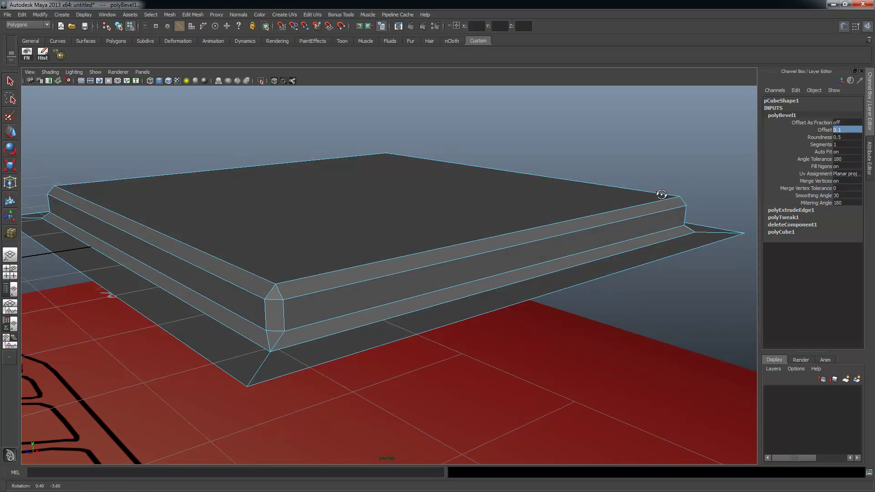
{"action": "type", "text": ".05"}
{"action": "key", "text": "Return"}
{"action": "left_click_drag", "start_coordinate": [543, 140], "coordinate": [517, 150], "text": "alt"}
- Set the absolute bevel's offset to 0.075 and check the slab's beveled corner up close
{"action": "left_click", "coordinate": [853, 129]}
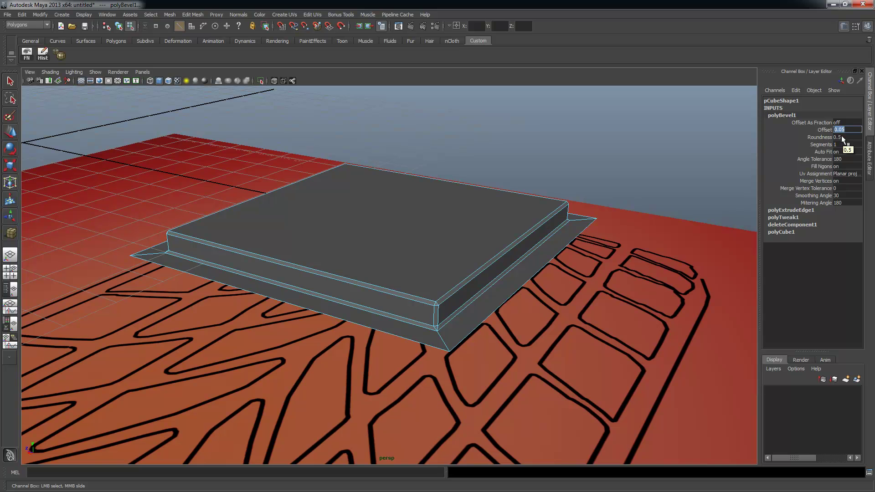
{"action": "type", "text": ".075"}
{"action": "key", "text": "Return"}
{"action": "left_click_drag", "start_coordinate": [407, 182], "coordinate": [362, 213], "text": "alt"}
{"action": "right_click_drag", "start_coordinate": [361, 213], "coordinate": [447, 221], "text": "alt"}
{"action": "left_click_drag", "start_coordinate": [447, 221], "coordinate": [419, 225], "text": "alt"}
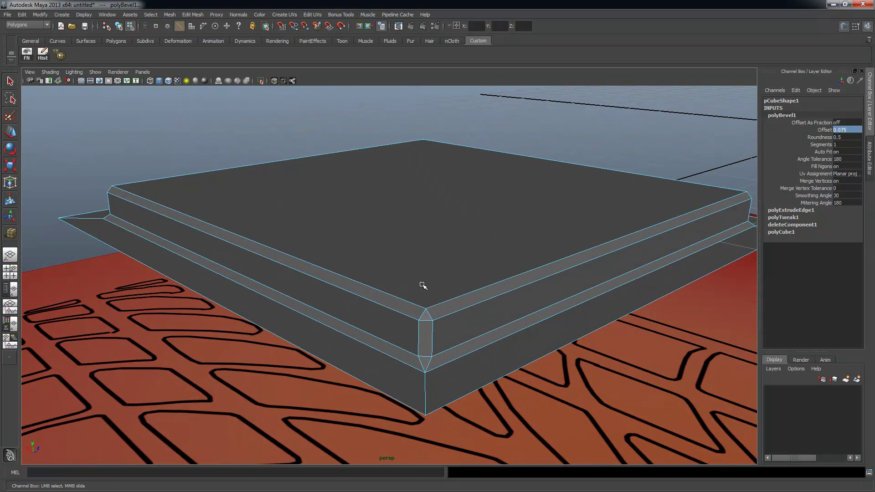
- Switch to face selection with the Select tool and start picking the bevel faces around the slab's top
{"action": "right_click", "coordinate": [359, 291]}
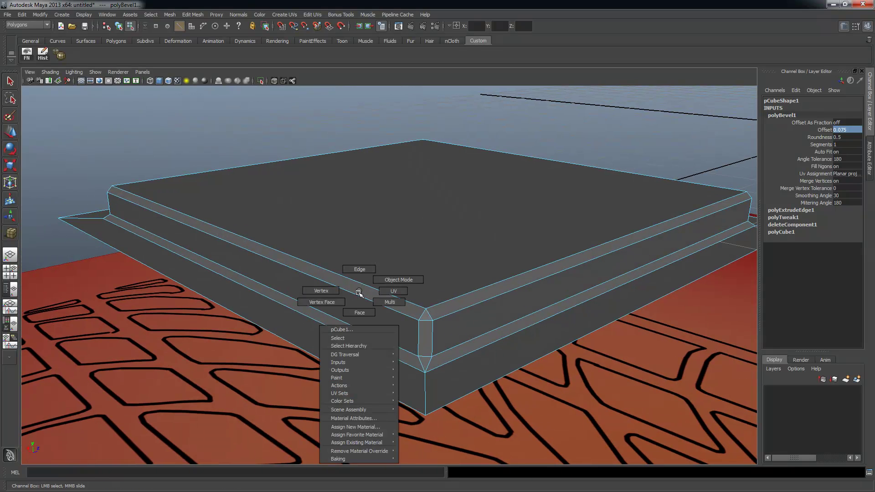
{"action": "left_click", "coordinate": [360, 312]}
{"action": "left_click", "coordinate": [361, 295]}
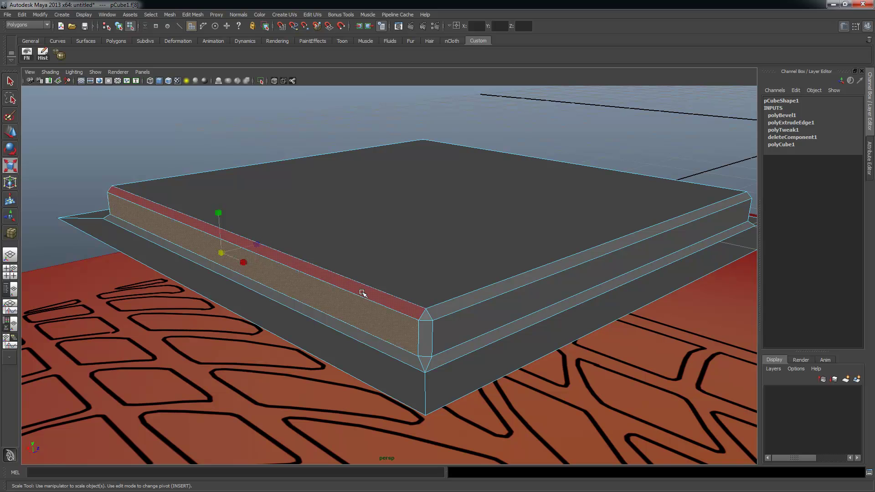
{"action": "left_click", "coordinate": [362, 293]}
{"action": "key", "text": "q"}
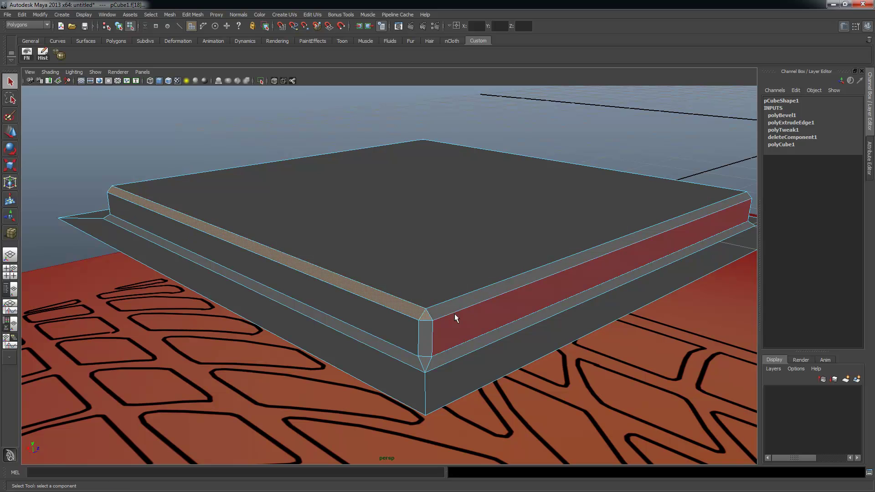
{"action": "left_click", "coordinate": [611, 235]}
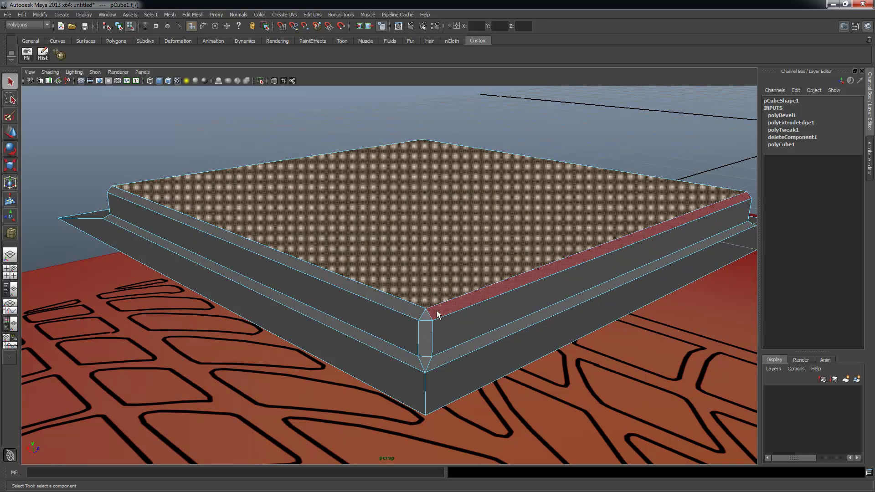
{"action": "left_click", "coordinate": [425, 313]}
- Add the remaining bevel strips and corner triangles around the slab's top face to the selection
{"action": "left_click_drag", "start_coordinate": [649, 271], "coordinate": [332, 286], "text": "alt"}
{"action": "left_click", "coordinate": [401, 291], "text": "shift"}
{"action": "left_click_drag", "start_coordinate": [476, 264], "coordinate": [422, 269], "text": "alt"}
{"action": "left_click", "coordinate": [414, 275], "text": "shift"}
{"action": "left_click_drag", "start_coordinate": [529, 277], "coordinate": [320, 292], "text": "alt"}
{"action": "middle_click_drag", "start_coordinate": [506, 340], "coordinate": [420, 277], "text": "alt"}
{"action": "left_click", "coordinate": [344, 322], "text": "shift"}
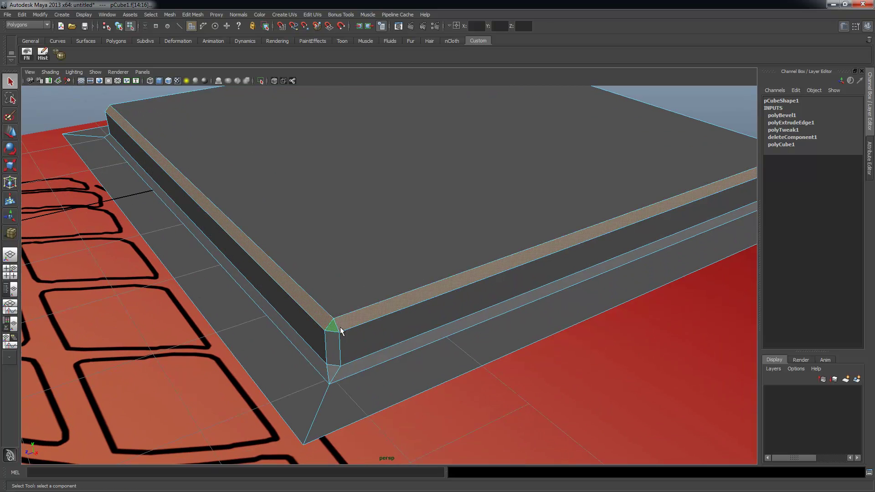
- Add the vertical corner bevel faces and the first strip at the base of the walls to the selection
{"action": "left_click_drag", "start_coordinate": [335, 326], "coordinate": [436, 306], "text": "alt"}
{"action": "left_click_drag", "start_coordinate": [604, 289], "coordinate": [431, 283], "text": "alt"}
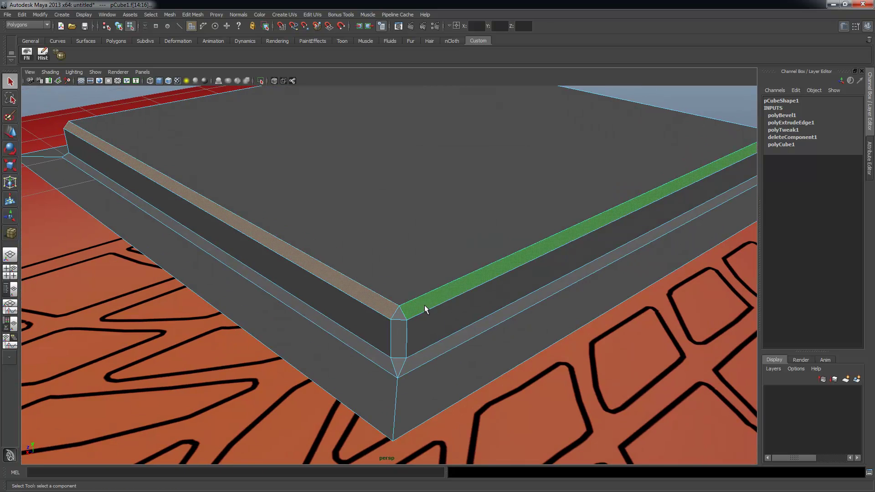
{"action": "left_click_drag", "start_coordinate": [400, 318], "coordinate": [343, 313], "text": "alt"}
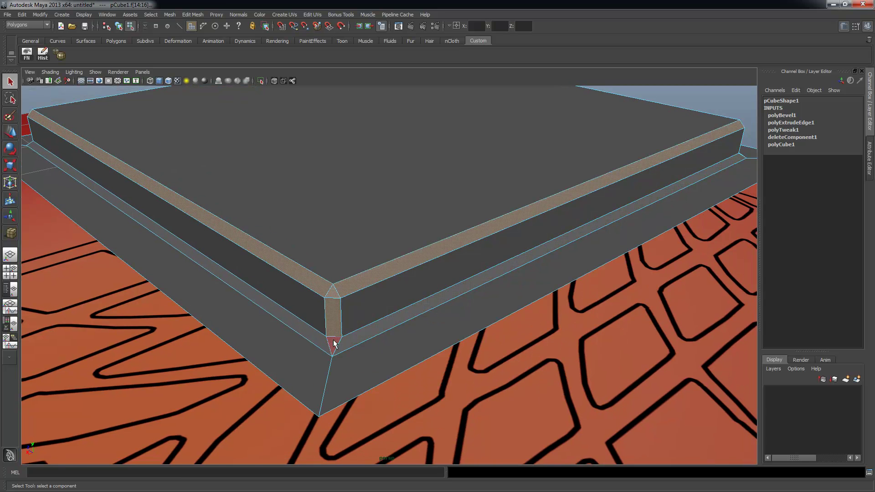
{"action": "left_click_drag", "start_coordinate": [384, 340], "coordinate": [382, 323], "text": "alt"}
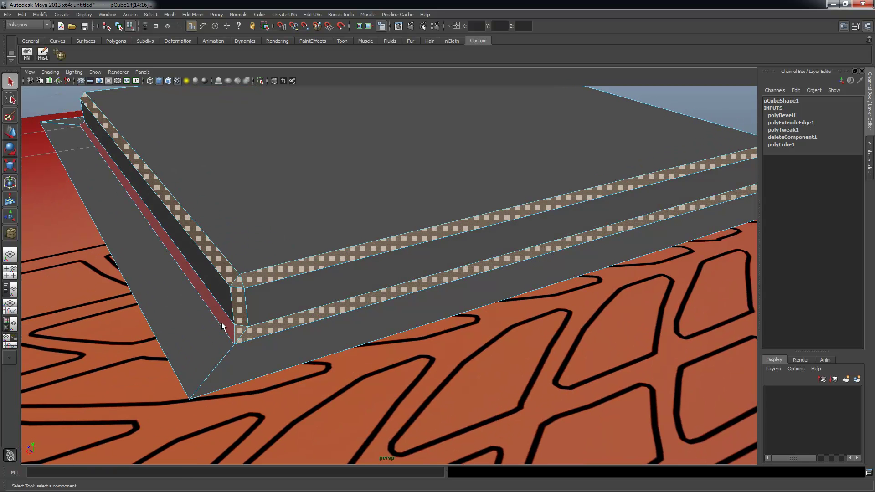
- Add the remaining bevel strips and corner faces where the slab's walls meet the rim to the selection
{"action": "left_click", "coordinate": [237, 333]}
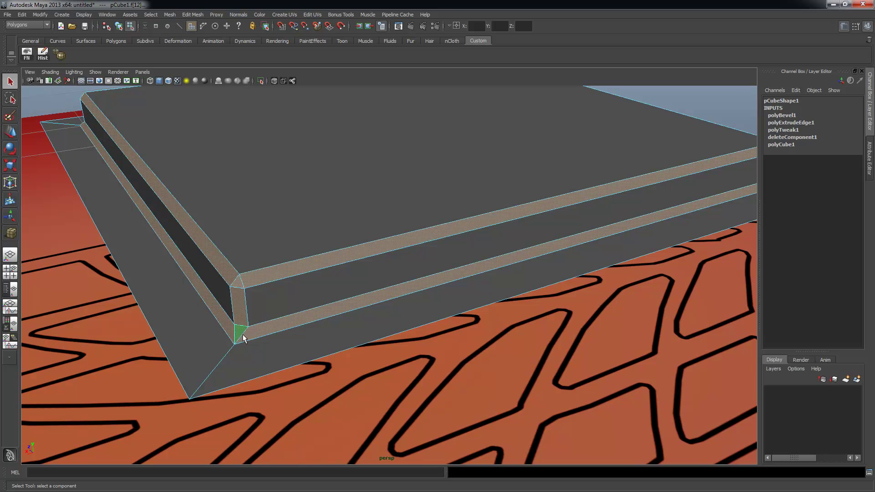
{"action": "left_click_drag", "start_coordinate": [450, 307], "coordinate": [325, 327], "text": "alt"}
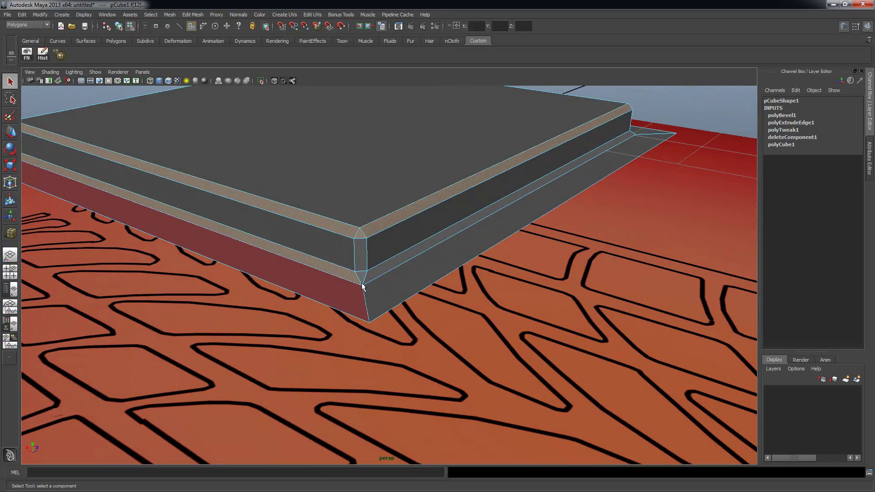
{"action": "left_click", "coordinate": [414, 260], "text": "shift"}
{"action": "left_click_drag", "start_coordinate": [414, 260], "coordinate": [336, 302], "text": "alt"}
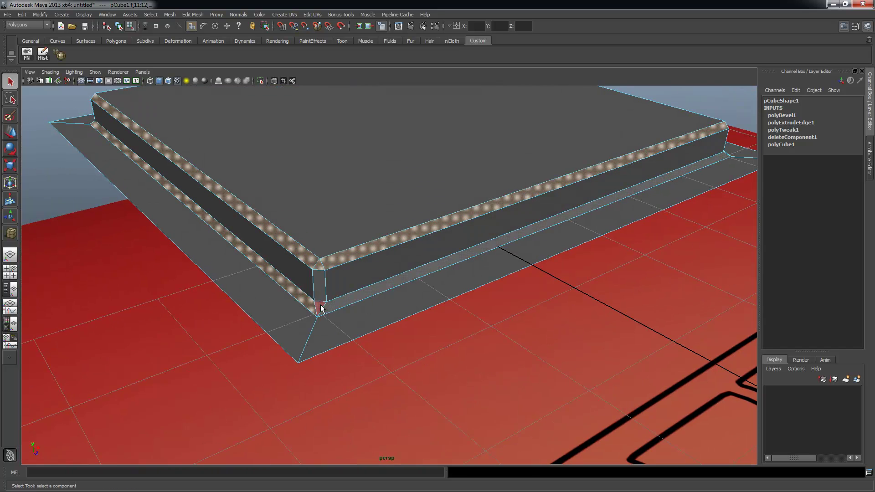
{"action": "left_click", "coordinate": [337, 308], "text": "shift"}
{"action": "left_click_drag", "start_coordinate": [422, 336], "coordinate": [509, 314], "text": "alt"}
{"action": "left_click", "coordinate": [478, 333], "text": "shift"}
{"action": "key", "text": "f"}
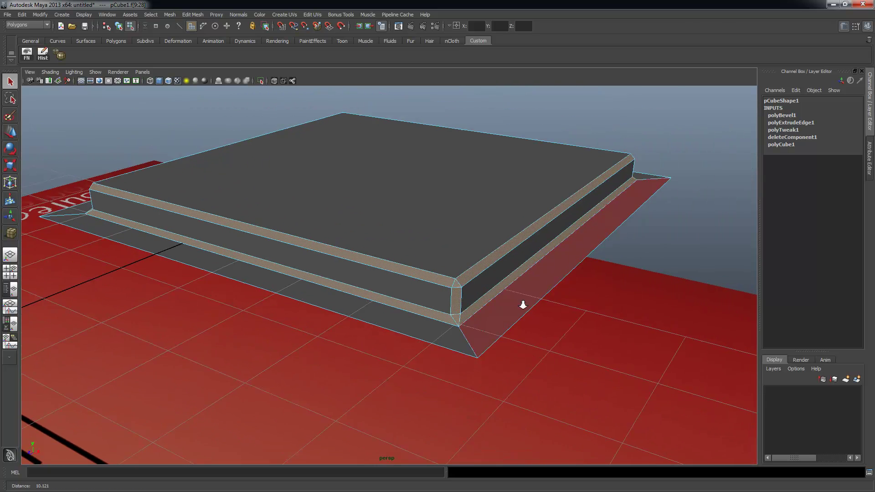
- Check the selected bevel faces and convert the face selection to edges
{"action": "key", "text": "3"}
{"action": "left_click_drag", "start_coordinate": [553, 297], "coordinate": [314, 289], "text": "alt"}
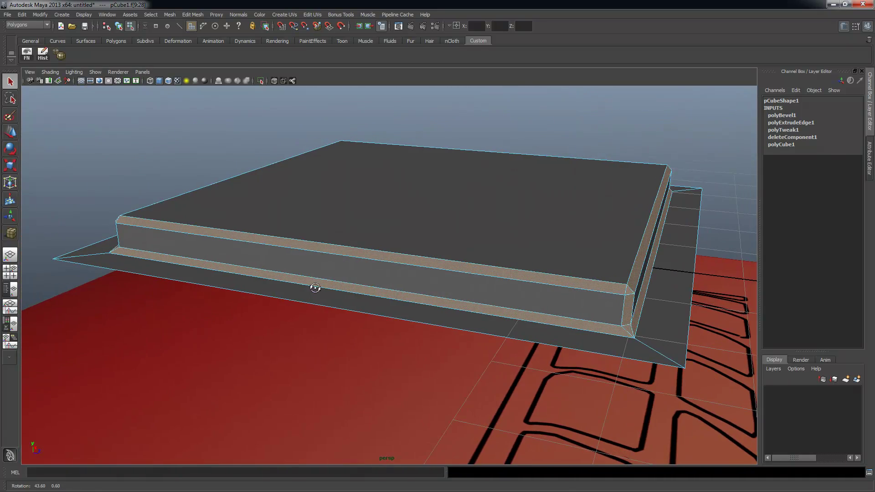
{"action": "left_click", "coordinate": [151, 15]}
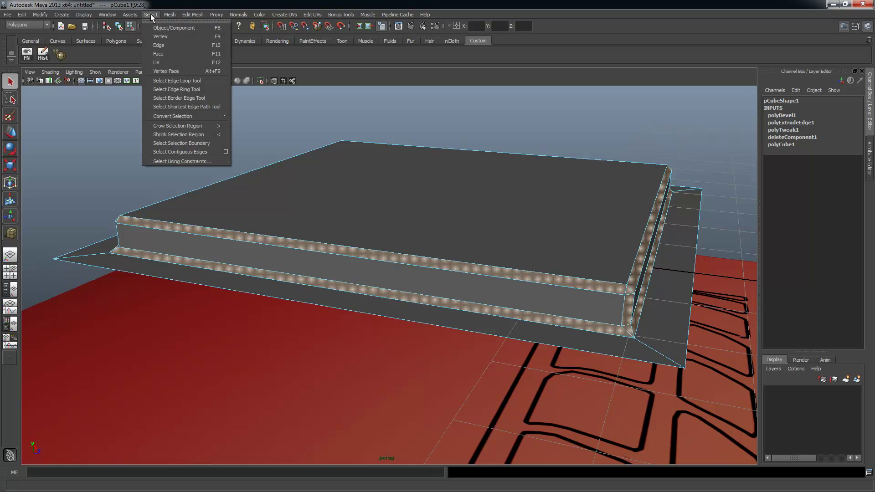
{"action": "mouse_move", "coordinate": [182, 117]}
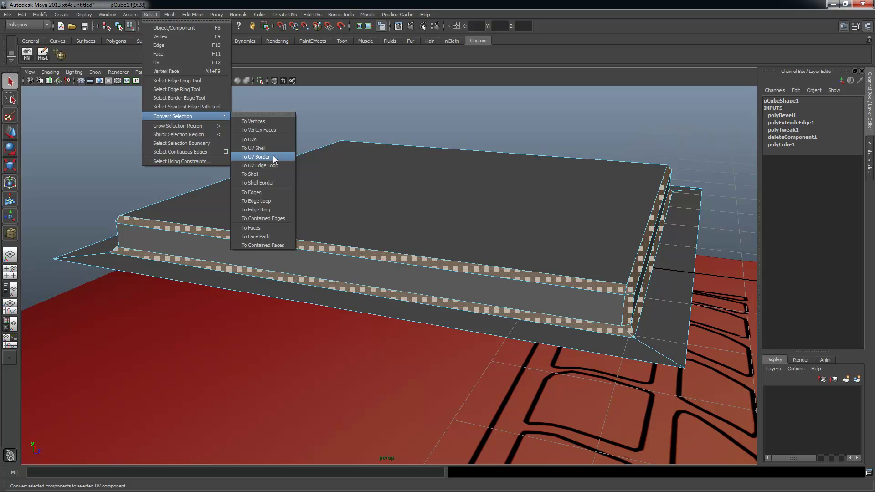
{"action": "left_click", "coordinate": [255, 192]}
{"action": "left_click_drag", "start_coordinate": [420, 226], "coordinate": [466, 220], "text": "alt"}
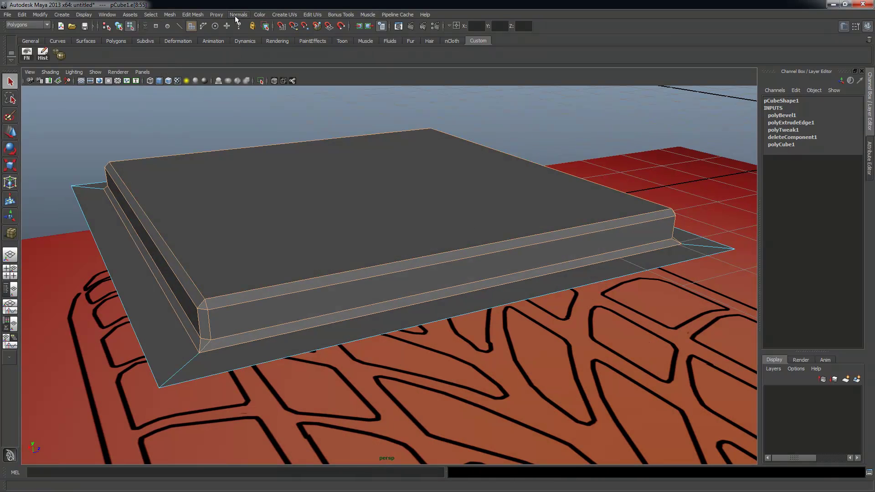
- Bevel the selected edges of the slab and reduce the new bevel's offset to 0.1
{"action": "left_click", "coordinate": [202, 15]}
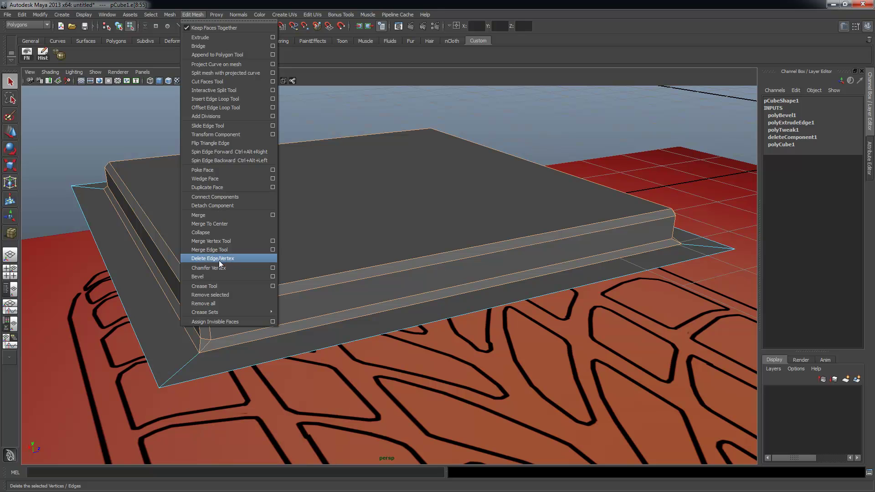
{"action": "left_click", "coordinate": [212, 276]}
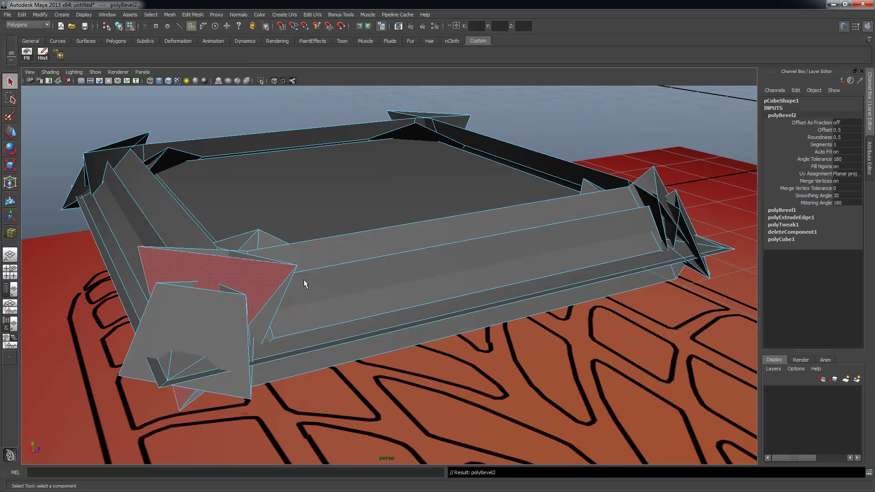
{"action": "left_click", "coordinate": [825, 130]}
{"action": "middle_click_drag", "start_coordinate": [729, 158], "coordinate": [699, 158]}
{"action": "right_click_drag", "start_coordinate": [365, 282], "coordinate": [406, 278], "text": "alt"}
{"action": "left_click_drag", "start_coordinate": [406, 269], "coordinate": [438, 274], "text": "alt"}
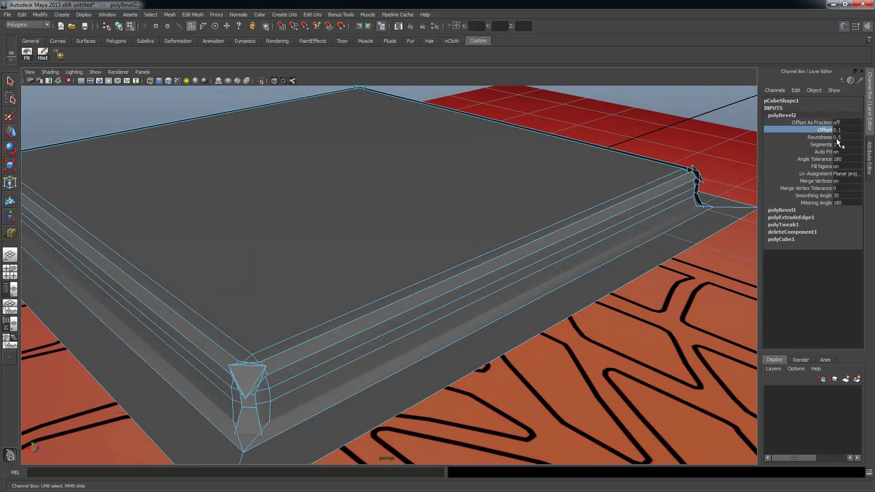
- Try bevel offsets of 0.075 and 0.035 on the new bevel and check the slab's corner
{"action": "double_click", "coordinate": [847, 130]}
{"action": "type", "text": "0.075"}
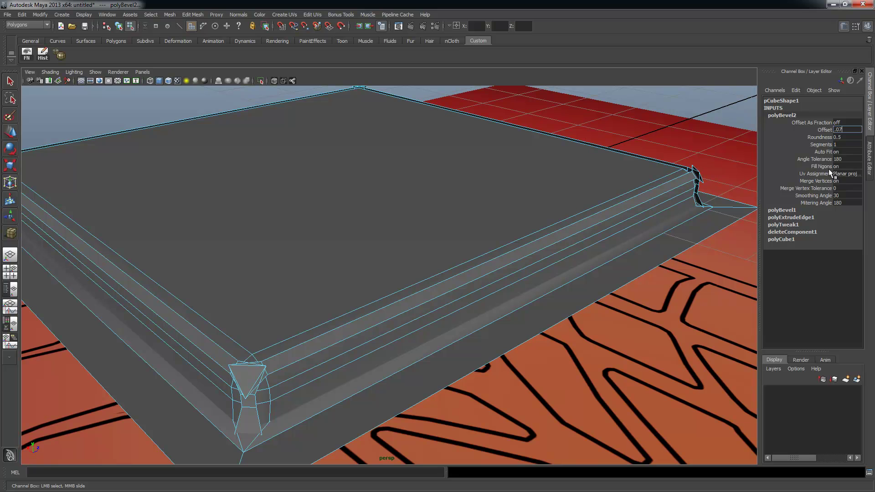
{"action": "key", "text": "Return"}
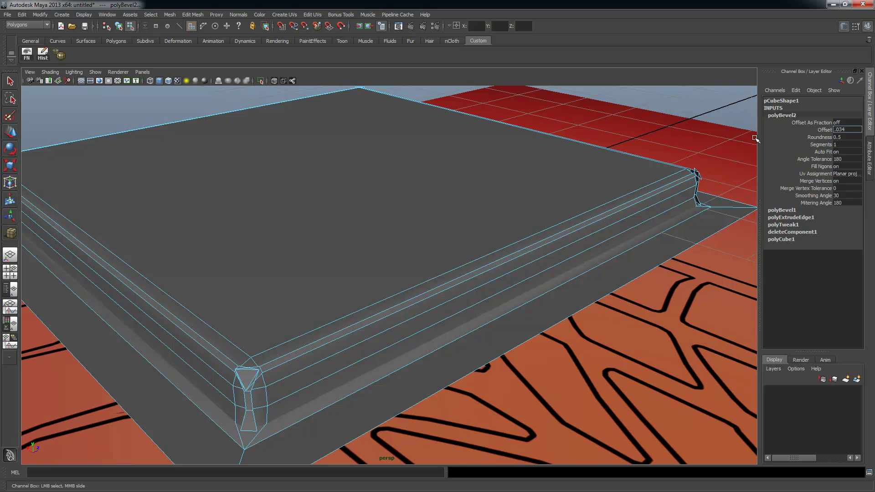
{"action": "type", "text": "5"}
{"action": "key", "text": "Return"}
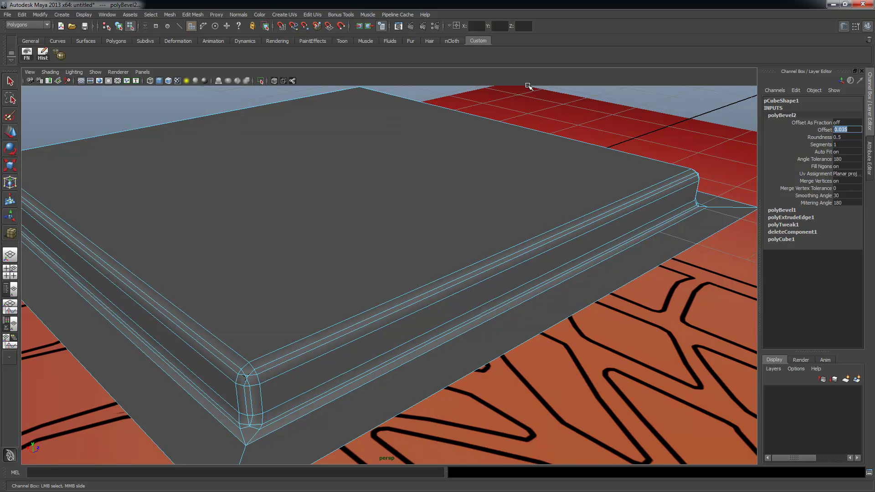
{"action": "left_click_drag", "start_coordinate": [345, 199], "coordinate": [364, 197], "text": "alt"}
{"action": "right_click_drag", "start_coordinate": [363, 197], "coordinate": [474, 200], "text": "alt"}
{"action": "middle_click_drag", "start_coordinate": [474, 200], "coordinate": [552, 87], "text": "alt"}
{"action": "right_click_drag", "start_coordinate": [379, 244], "coordinate": [492, 251], "text": "alt"}
{"action": "middle_click_drag", "start_coordinate": [348, 248], "coordinate": [423, 217], "text": "alt"}
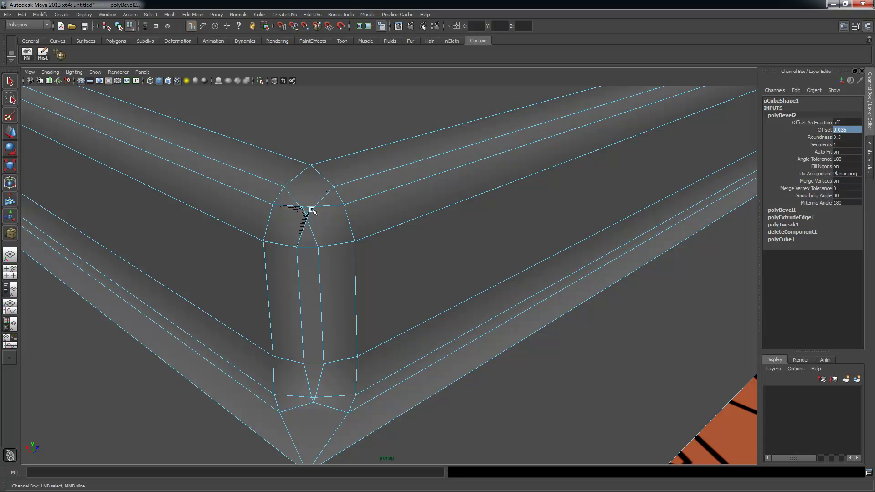
- Lower the new bevel's offset to 0.03 and on to 0.028 to clean up the corner geometry
{"action": "left_click", "coordinate": [856, 130]}
{"action": "type", "text": ".03"}
{"action": "key", "text": "Return"}
{"action": "right_click_drag", "start_coordinate": [282, 217], "coordinate": [318, 205], "text": "alt"}
{"action": "middle_click_drag", "start_coordinate": [300, 181], "coordinate": [311, 209], "text": "alt"}
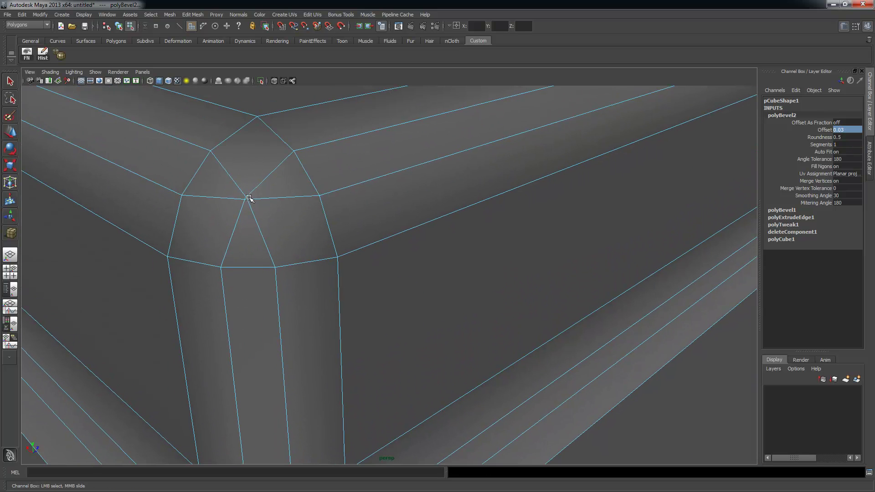
{"action": "left_click", "coordinate": [856, 131]}
{"action": "type", "text": ".028"}
{"action": "key", "text": "Return"}
{"action": "scroll", "coordinate": [451, 173], "scroll_direction": "down", "scroll_amount": 3}
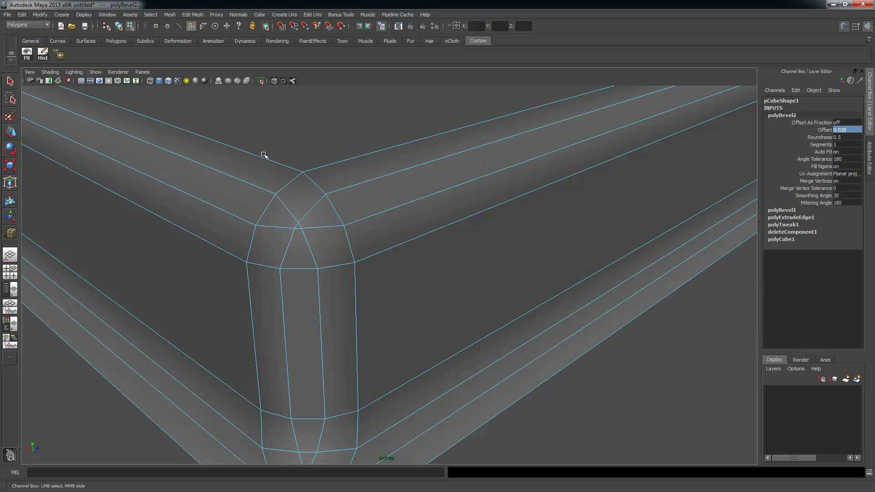
- Examine the beveled corner from the top face down to the rim and return to object selection
{"action": "left_click_drag", "start_coordinate": [450, 209], "coordinate": [404, 207], "text": "alt"}
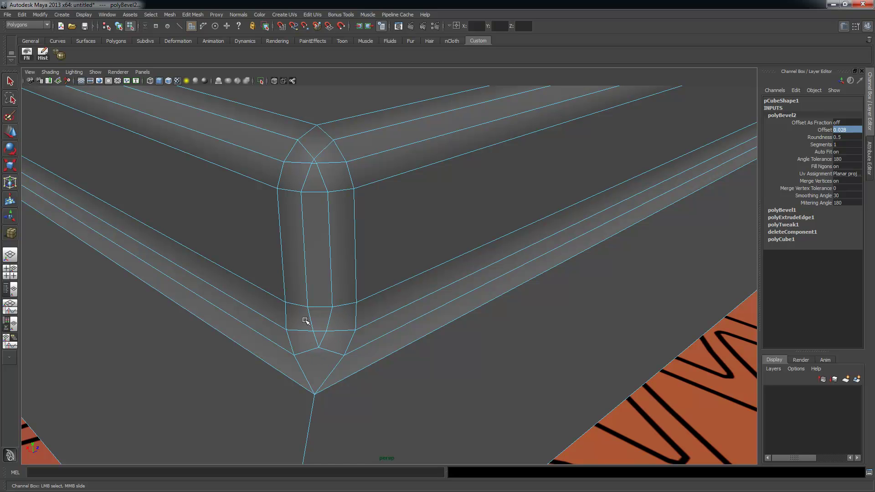
{"action": "right_click_drag", "start_coordinate": [424, 365], "coordinate": [381, 348], "text": "alt"}
{"action": "left_click_drag", "start_coordinate": [381, 348], "coordinate": [314, 352], "text": "alt"}
{"action": "right_click_drag", "start_coordinate": [315, 352], "coordinate": [342, 393], "text": "alt"}
{"action": "middle_click_drag", "start_coordinate": [342, 393], "coordinate": [365, 286], "text": "alt"}
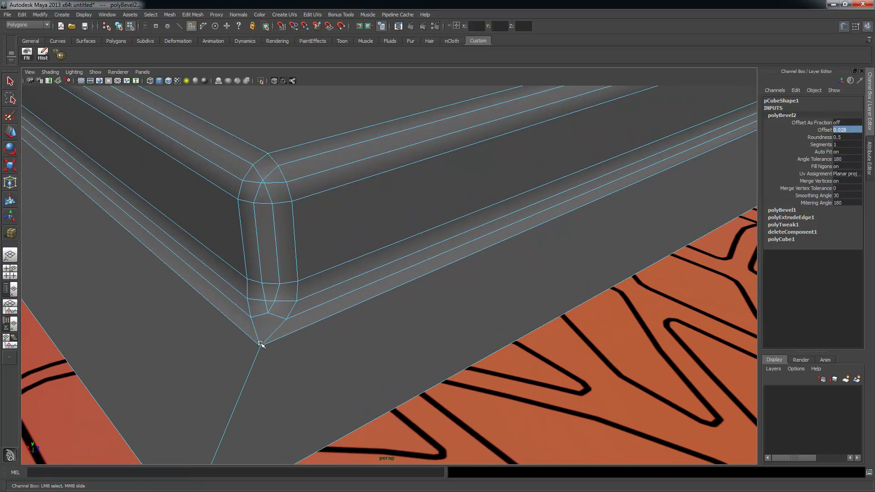
{"action": "left_click_drag", "start_coordinate": [538, 229], "coordinate": [424, 241], "text": "alt"}
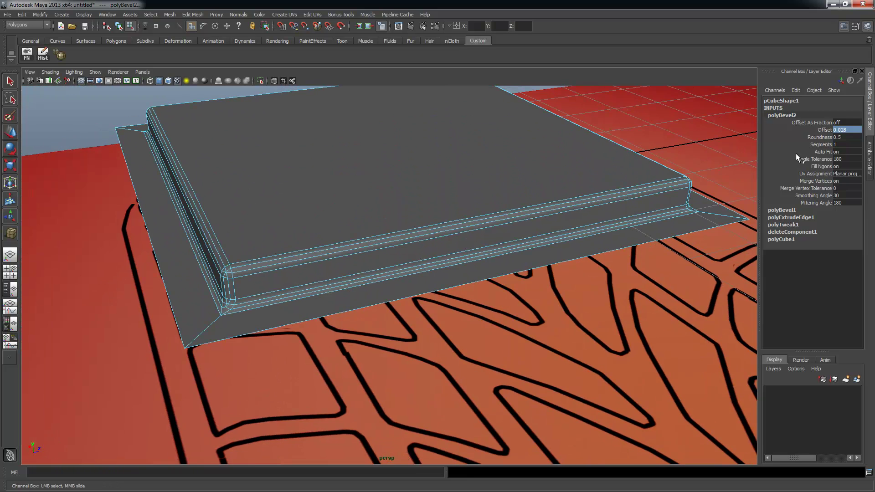
{"action": "left_click_drag", "start_coordinate": [510, 190], "coordinate": [429, 212], "text": "alt"}
{"action": "key", "text": "q"}
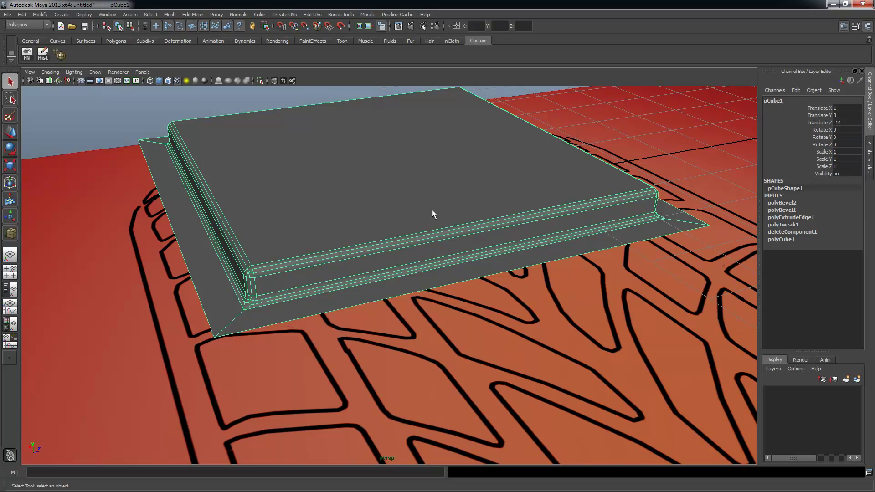
{"action": "left_click_drag", "start_coordinate": [407, 226], "coordinate": [326, 224], "text": "alt"}
- Move the slab in the top view onto the outer-row tread block outline, at about X 1.557, Z -12.887
{"action": "key", "text": "space"}
{"action": "key", "text": "space"}
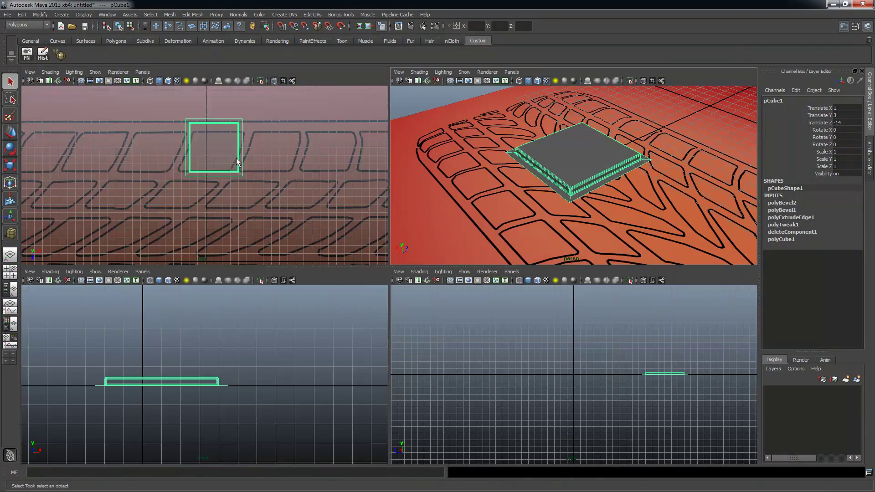
{"action": "right_click_drag", "start_coordinate": [382, 239], "coordinate": [448, 268], "text": "alt"}
{"action": "middle_click_drag", "start_coordinate": [362, 273], "coordinate": [326, 250], "text": "alt"}
{"action": "scroll", "coordinate": [391, 258], "scroll_direction": "up", "scroll_amount": 2}
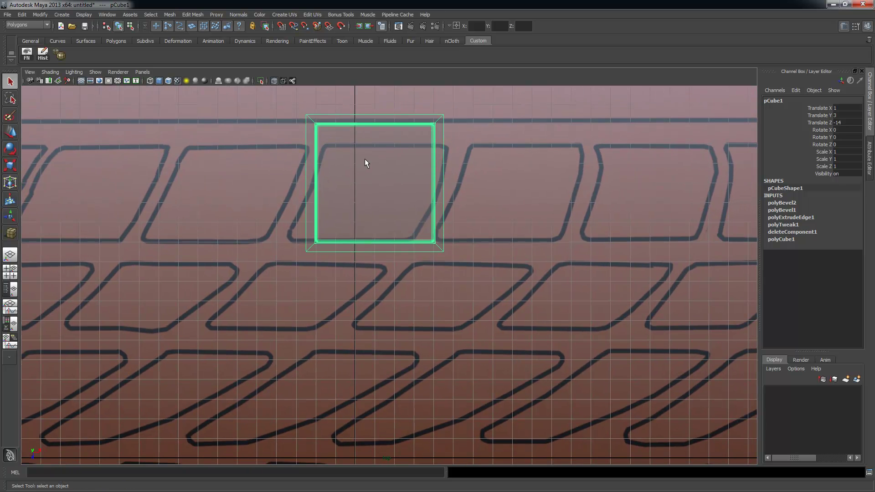
{"action": "key", "text": "w"}
{"action": "left_click_drag", "start_coordinate": [375, 184], "coordinate": [387, 205]}
{"action": "right_click_drag", "start_coordinate": [321, 136], "coordinate": [513, 163], "text": "alt"}
{"action": "middle_click_drag", "start_coordinate": [348, 134], "coordinate": [324, 230], "text": "alt"}
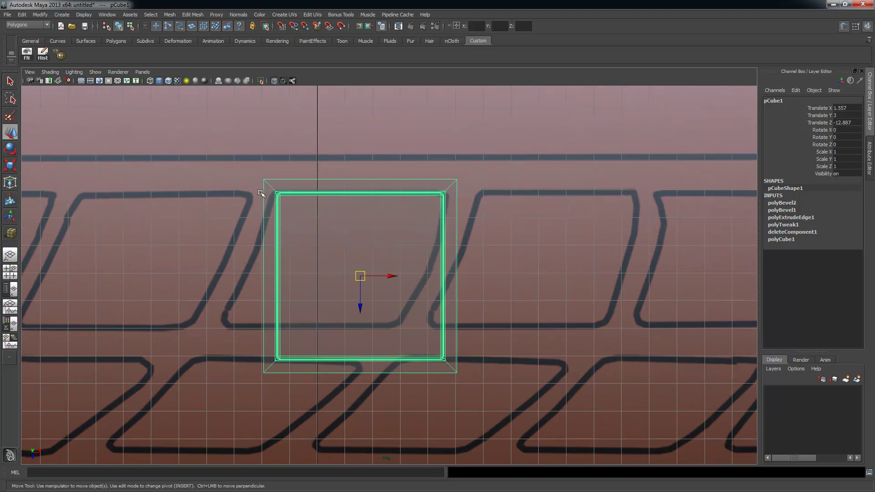
- Move the slab's pivot to the middle of its outer rim edge in the top view
{"action": "key", "text": "Insert"}
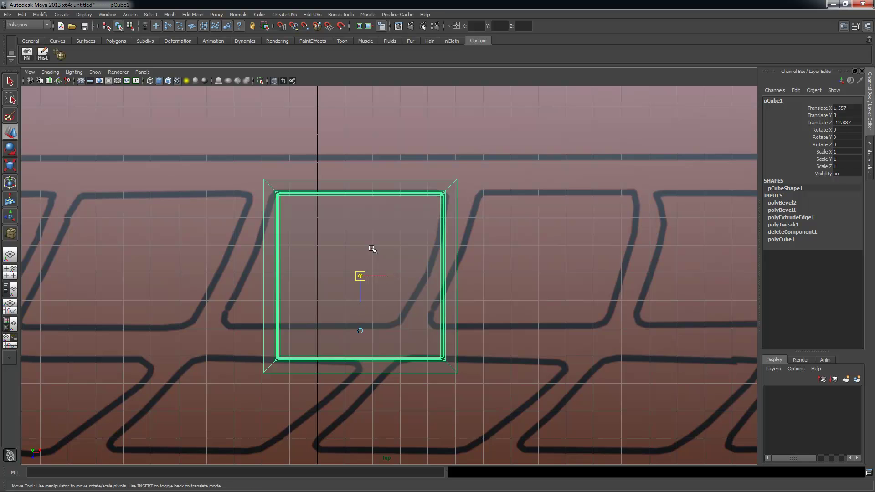
{"action": "left_click_drag", "start_coordinate": [360, 297], "coordinate": [368, 204]}
{"action": "key", "text": "Insert"}
{"action": "scroll", "coordinate": [425, 274], "scroll_direction": "down", "scroll_amount": 1}
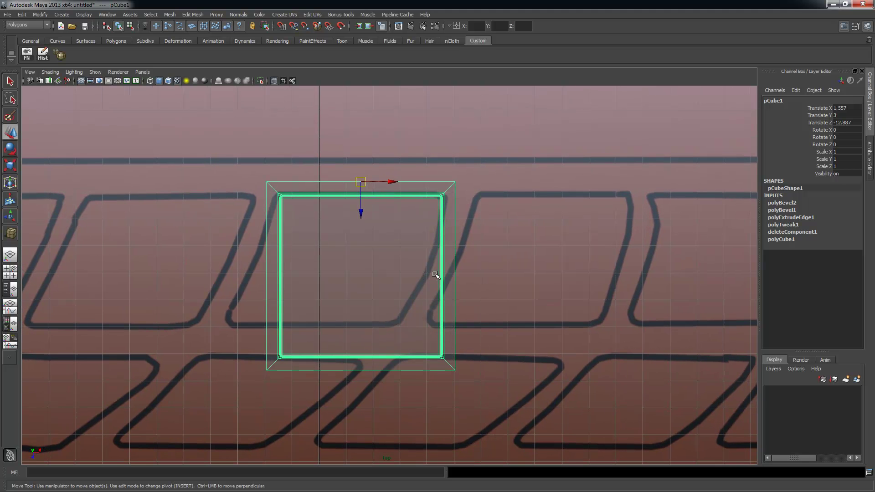
- Scale the slab down along Z until its walls match the height of the outer tread row
{"action": "key", "text": "r"}
{"action": "left_click_drag", "start_coordinate": [362, 223], "coordinate": [362, 216]}
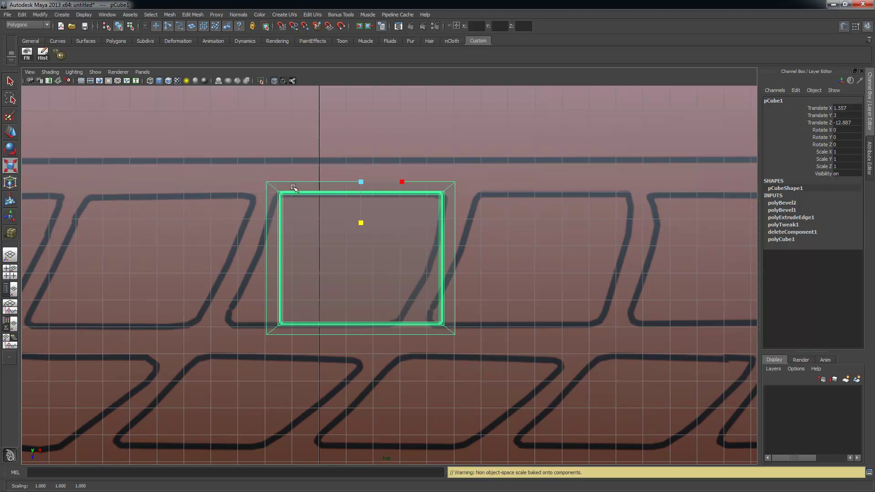
{"action": "right_click_drag", "start_coordinate": [388, 324], "coordinate": [348, 301], "text": "alt"}
{"action": "middle_click_drag", "start_coordinate": [400, 293], "coordinate": [393, 238], "text": "alt"}
{"action": "right_click_drag", "start_coordinate": [392, 238], "coordinate": [346, 228], "text": "alt"}
{"action": "middle_click_drag", "start_coordinate": [306, 237], "coordinate": [288, 225], "text": "alt"}
{"action": "right_click_drag", "start_coordinate": [288, 225], "coordinate": [342, 235], "text": "alt"}
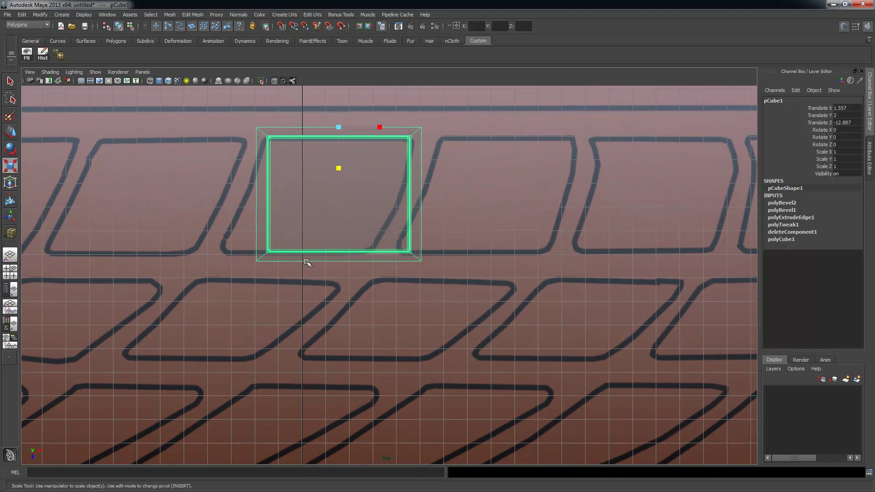
- Duplicate the slab and move the copy along Z to the second tread row, at about Z -6.807
{"action": "key", "text": "ctrl+d"}
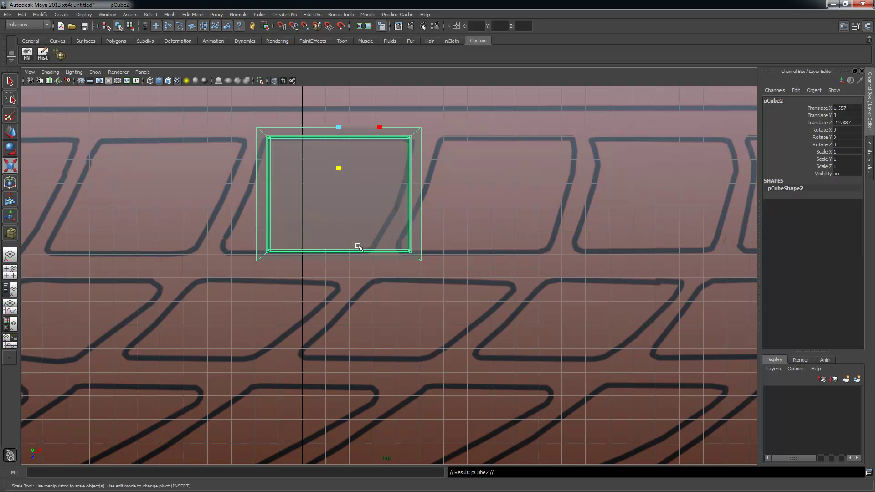
{"action": "key", "text": "w"}
{"action": "left_click_drag", "start_coordinate": [342, 156], "coordinate": [348, 303]}
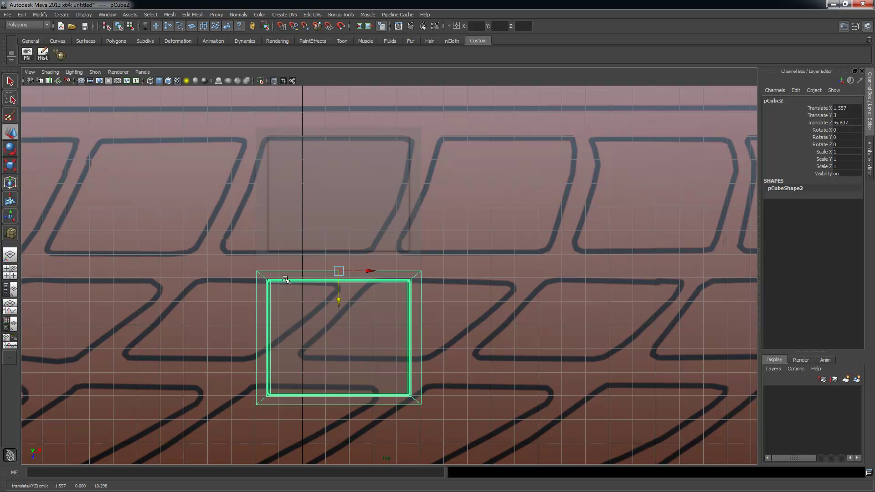
{"action": "middle_click_drag", "start_coordinate": [326, 299], "coordinate": [378, 235], "text": "alt"}
- Scale the copied slab down along Z to fit the height of the second tread row
{"action": "key", "text": "r"}
{"action": "left_click_drag", "start_coordinate": [333, 198], "coordinate": [325, 190]}
{"action": "right_click_drag", "start_coordinate": [469, 305], "coordinate": [397, 301], "text": "alt"}
{"action": "middle_click_drag", "start_coordinate": [397, 300], "coordinate": [400, 317], "text": "alt"}
- Duplicate the second slab and move the copy along Z to the third tread row, at about Z -2.174
{"action": "key", "text": "ctrl+d"}
{"action": "key", "text": "w"}
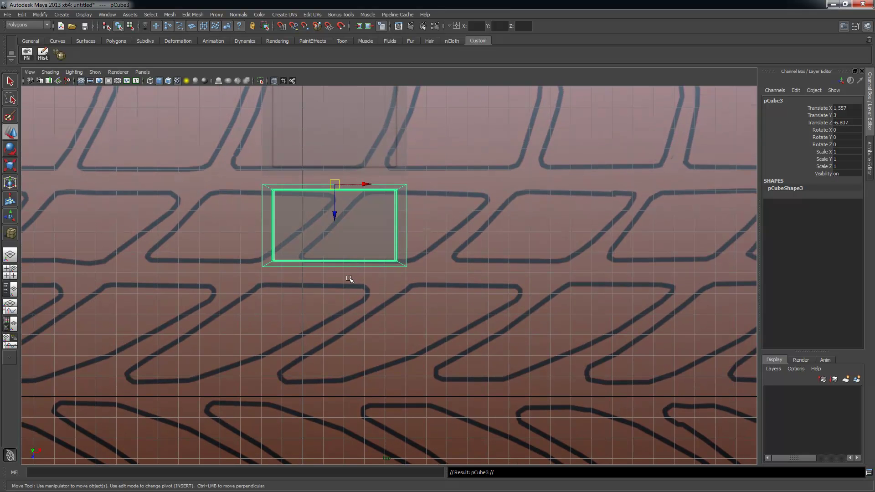
{"action": "left_click_drag", "start_coordinate": [335, 211], "coordinate": [336, 308]}
{"action": "scroll", "coordinate": [287, 299], "scroll_direction": "up", "scroll_amount": 1}
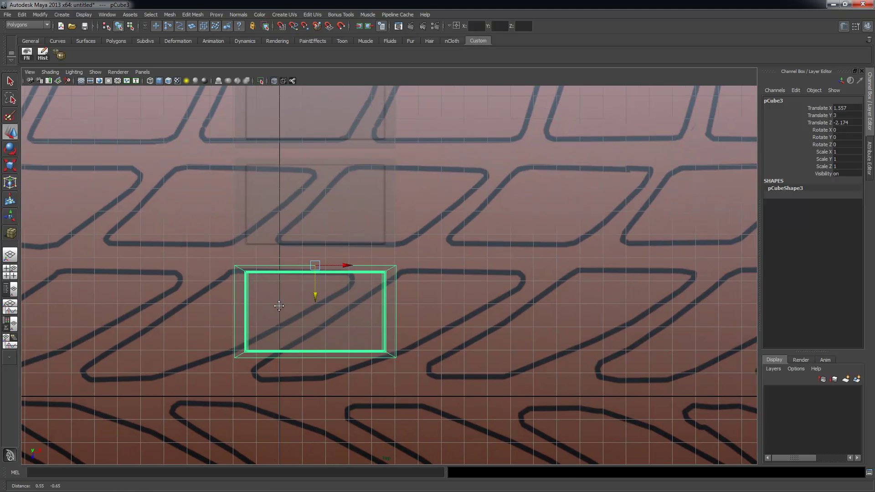
- Stretch the third slab along Z to fit the height of the third tread row
{"action": "key", "text": "r"}
{"action": "left_click_drag", "start_coordinate": [317, 305], "coordinate": [280, 371]}
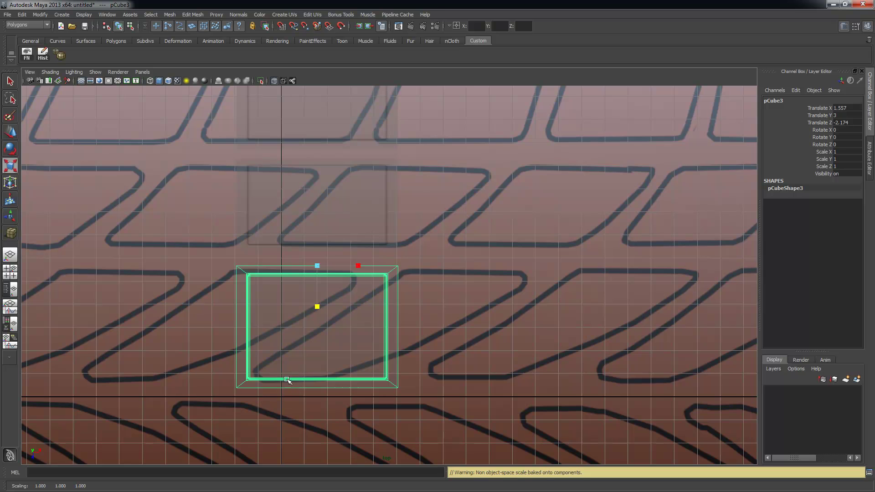
{"action": "left_click_drag", "start_coordinate": [318, 307], "coordinate": [318, 306]}
{"action": "right_click_drag", "start_coordinate": [479, 231], "coordinate": [381, 222], "text": "alt"}
{"action": "left_click_drag", "start_coordinate": [211, 120], "coordinate": [452, 391]}
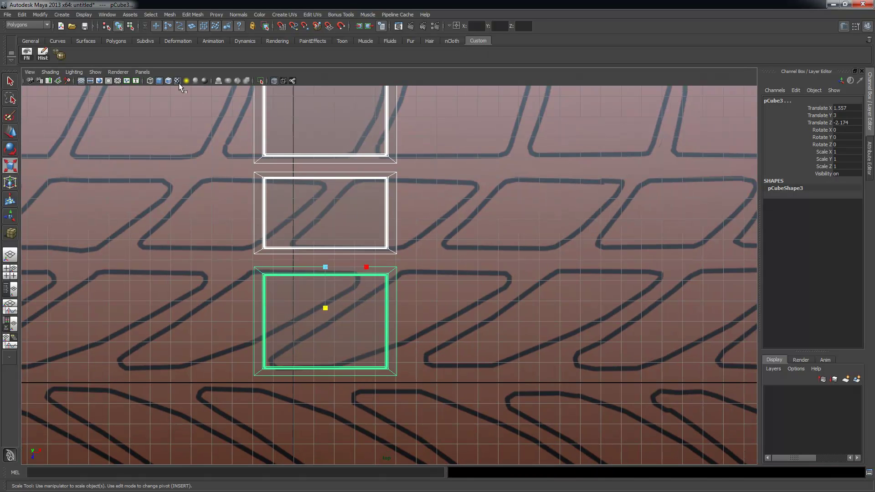
{"action": "left_click", "coordinate": [520, 218]}
{"action": "right_click_drag", "start_coordinate": [529, 209], "coordinate": [400, 193], "text": "alt"}
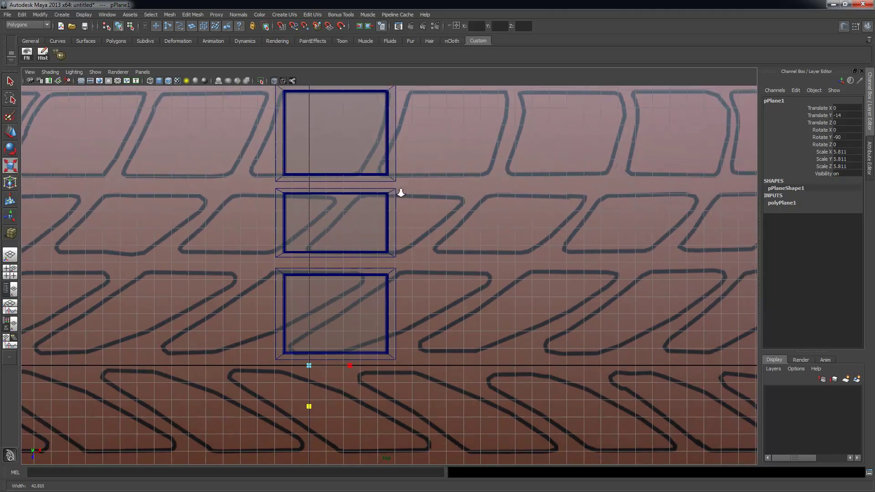
{"action": "middle_click_drag", "start_coordinate": [401, 194], "coordinate": [409, 211], "text": "alt"}
- Select the three slabs in the perspective view and combine them into one mesh
{"action": "key", "text": "space"}
{"action": "key", "text": "space"}
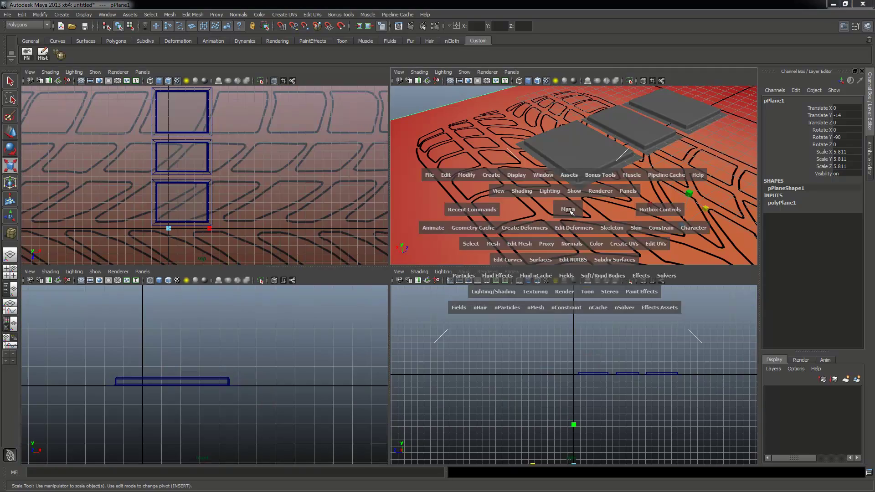
{"action": "key", "text": "q"}
{"action": "left_click_drag", "start_coordinate": [562, 300], "coordinate": [267, 242], "text": "alt"}
{"action": "left_click", "coordinate": [327, 253]}
{"action": "left_click", "coordinate": [486, 274], "text": "shift"}
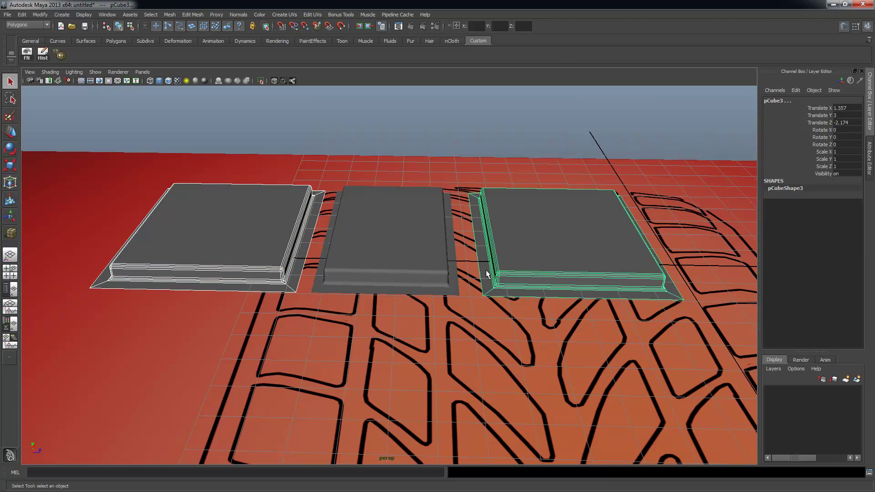
{"action": "left_click", "coordinate": [430, 261], "text": "shift"}
{"action": "left_click_drag", "start_coordinate": [430, 261], "coordinate": [387, 225], "text": "alt"}
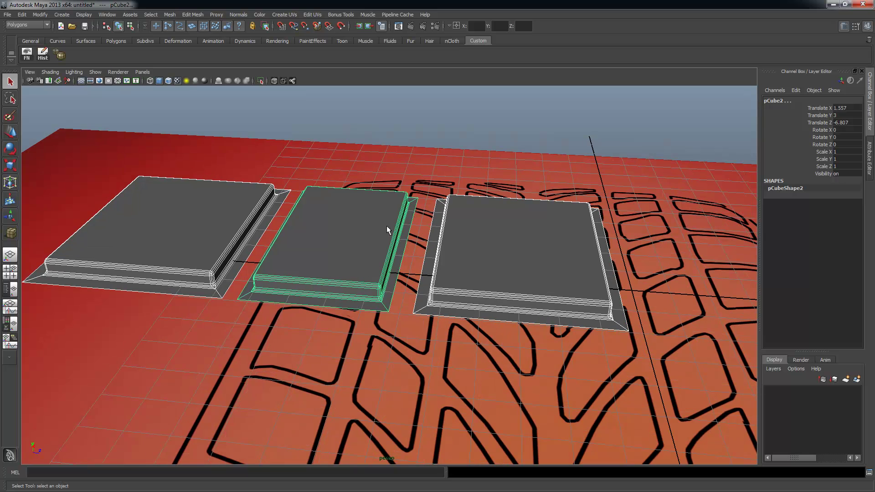
{"action": "left_click", "coordinate": [183, 15]}
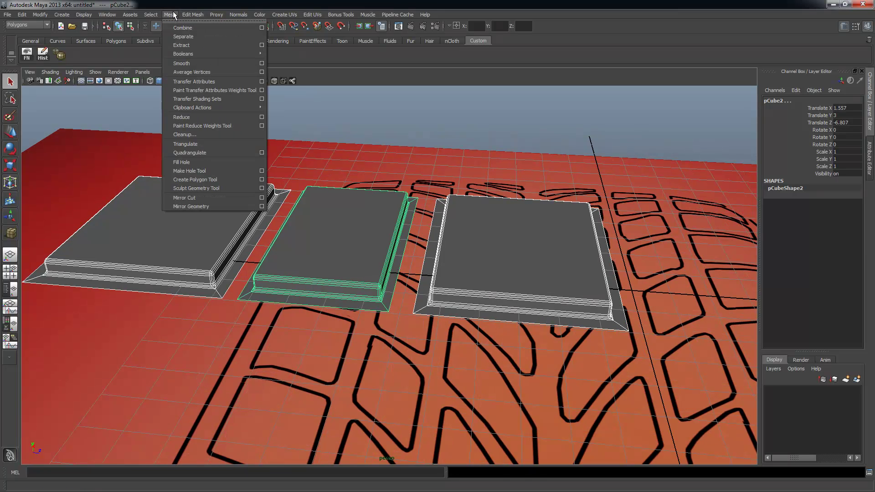
{"action": "left_click", "coordinate": [182, 28]}
- Merge to center the two facing rim corner vertices at the near end of the gap between the outer and middle slabs
{"action": "left_click_drag", "start_coordinate": [334, 203], "coordinate": [369, 258], "text": "alt"}
{"action": "right_click_drag", "start_coordinate": [334, 274], "coordinate": [391, 281]}
{"action": "left_click", "coordinate": [278, 268]}
{"action": "left_click", "coordinate": [291, 257], "text": "shift"}
{"action": "middle_click_drag", "start_coordinate": [390, 281], "coordinate": [392, 284], "text": "alt"}
{"action": "right_click_drag", "start_coordinate": [317, 319], "coordinate": [296, 319]}
{"action": "left_click_drag", "start_coordinate": [306, 312], "coordinate": [349, 342]}
{"action": "left_click_drag", "start_coordinate": [397, 287], "coordinate": [380, 312], "text": "alt"}
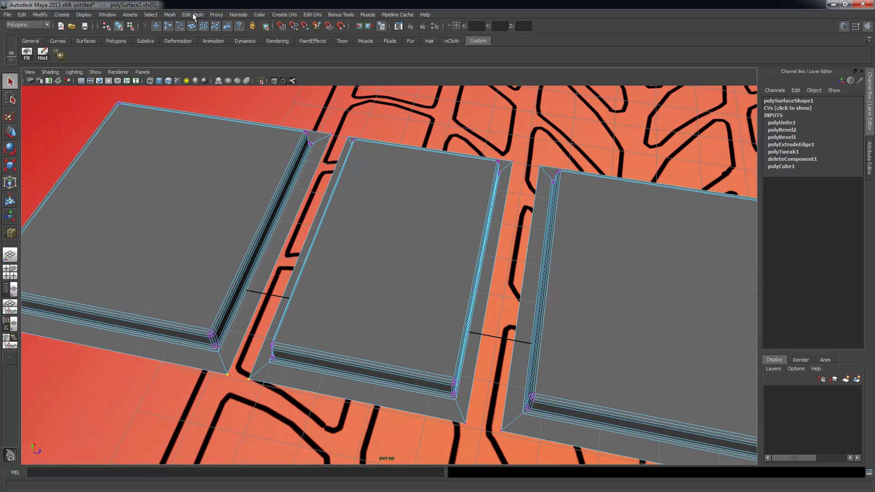
{"action": "left_click", "coordinate": [193, 15]}
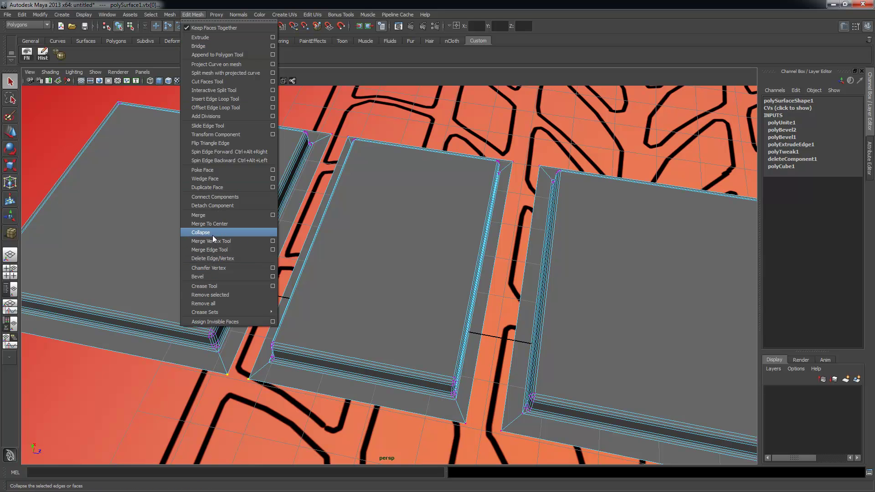
{"action": "left_click", "coordinate": [211, 223]}
- Merge the facing rim corner vertices to their centers at the far ends of both gaps between the slabs
{"action": "left_click_drag", "start_coordinate": [321, 126], "coordinate": [341, 151], "text": "alt"}
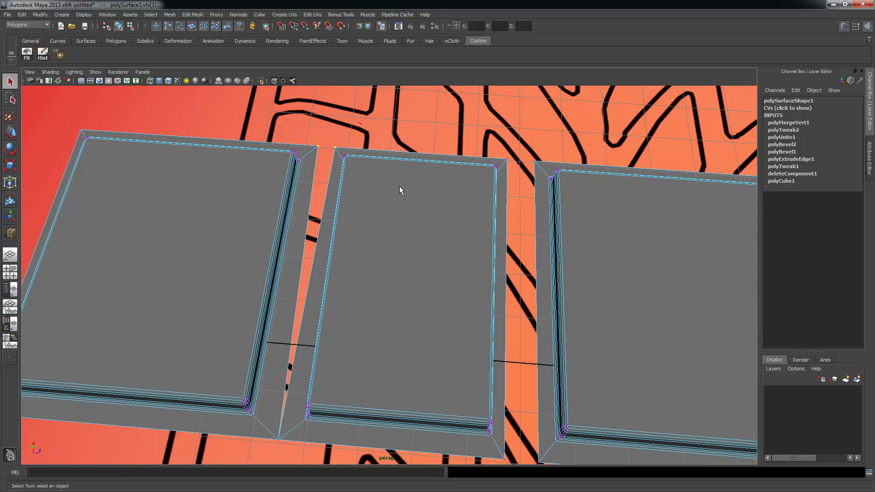
{"action": "key", "text": "g"}
{"action": "left_click_drag", "start_coordinate": [536, 169], "coordinate": [536, 169]}
{"action": "key", "text": "g"}
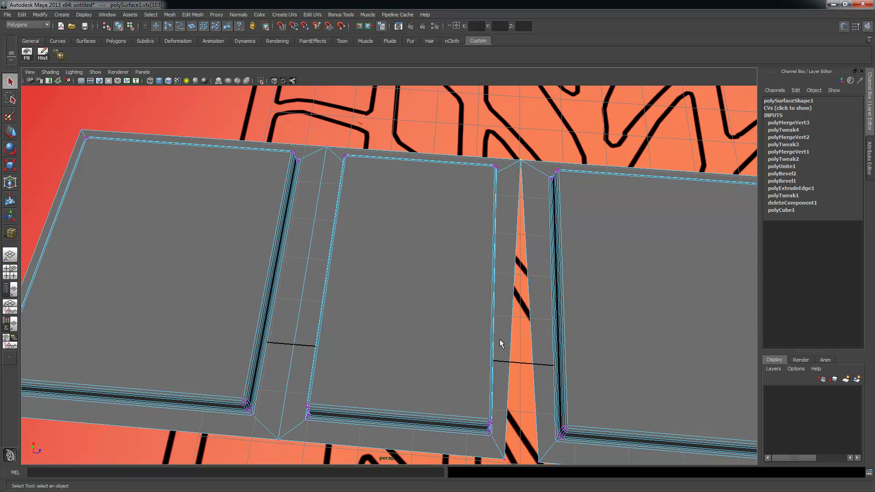
- Merge to center the facing rim corner vertices at the near end of the gap between the middle and third slabs
{"action": "left_click_drag", "start_coordinate": [564, 471], "coordinate": [565, 471]}
{"action": "key", "text": "g"}
{"action": "left_click_drag", "start_coordinate": [607, 329], "coordinate": [520, 233], "text": "alt"}
{"action": "middle_click_drag", "start_coordinate": [285, 278], "coordinate": [406, 279], "text": "alt"}
{"action": "mouse_move", "coordinate": [405, 280]}
{"action": "left_mouse_down", "text": "alt"}
{"action": "mouse_move", "coordinate": [422, 296]}
{"action": "mouse_move", "coordinate": [416, 275]}
{"action": "left_mouse_up", "text": "alt"}
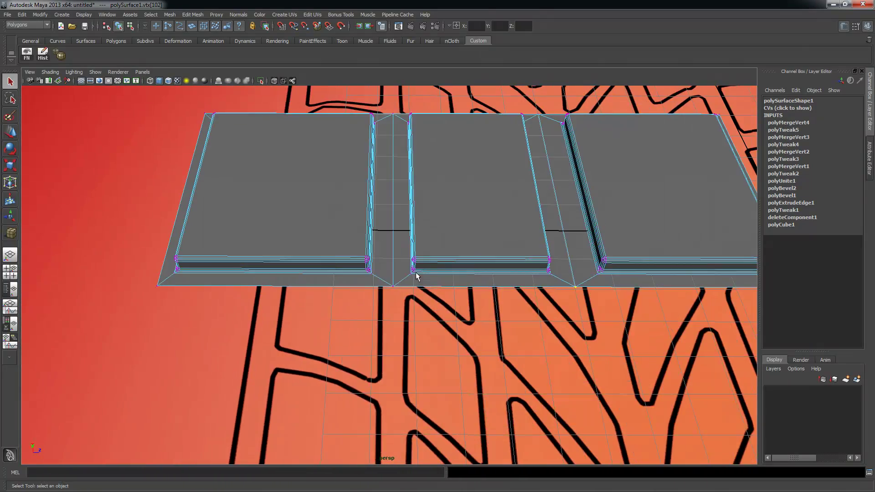
{"action": "middle_click_drag", "start_coordinate": [474, 274], "coordinate": [379, 291], "text": "alt"}
{"action": "left_click_drag", "start_coordinate": [379, 292], "coordinate": [365, 295], "text": "alt"}
{"action": "left_click_drag", "start_coordinate": [491, 308], "coordinate": [493, 208], "text": "alt"}
{"action": "left_click_drag", "start_coordinate": [457, 236], "coordinate": [418, 234], "text": "alt"}
- In the top view, move the outer slab's two outermost rim corner vertices along Z to the tread's outer edge line
{"action": "key", "text": "space"}
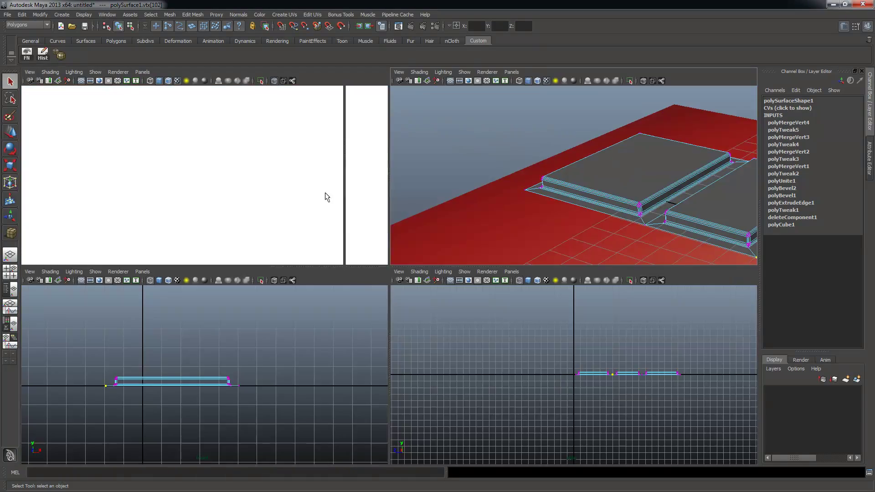
{"action": "key", "text": "space"}
{"action": "middle_click_drag", "start_coordinate": [336, 169], "coordinate": [313, 229], "text": "alt"}
{"action": "scroll", "coordinate": [318, 205], "scroll_direction": "up", "scroll_amount": 2}
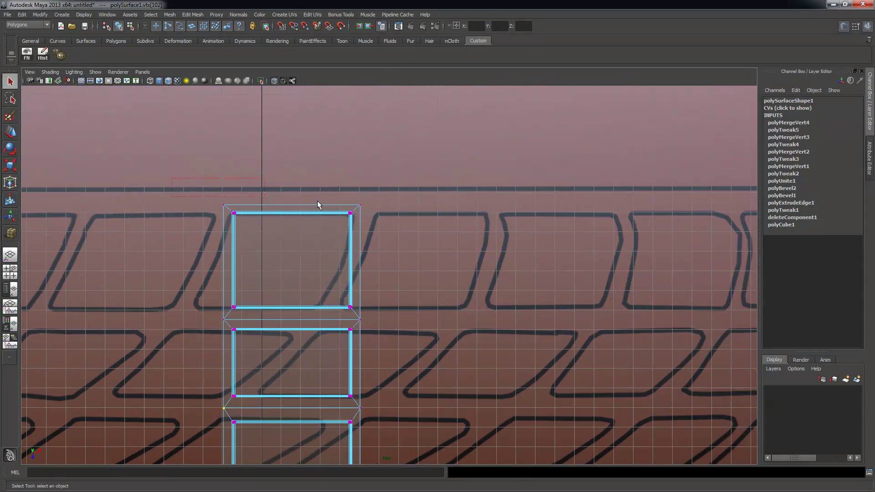
{"action": "key", "text": "w"}
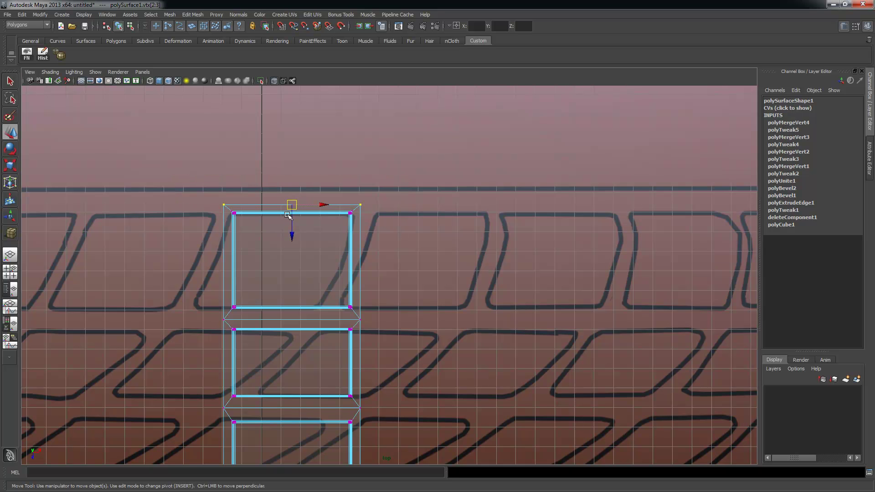
{"action": "left_click_drag", "start_coordinate": [292, 223], "coordinate": [295, 208]}
{"action": "right_click_drag", "start_coordinate": [427, 263], "coordinate": [401, 255], "text": "alt"}
{"action": "middle_click_drag", "start_coordinate": [402, 256], "coordinate": [395, 190], "text": "alt"}
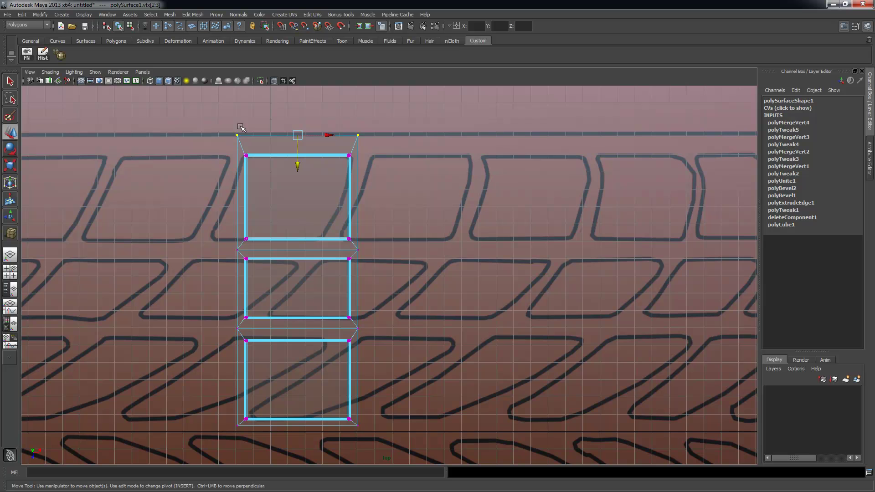
{"action": "scroll", "coordinate": [365, 143], "scroll_direction": "down", "scroll_amount": 1}
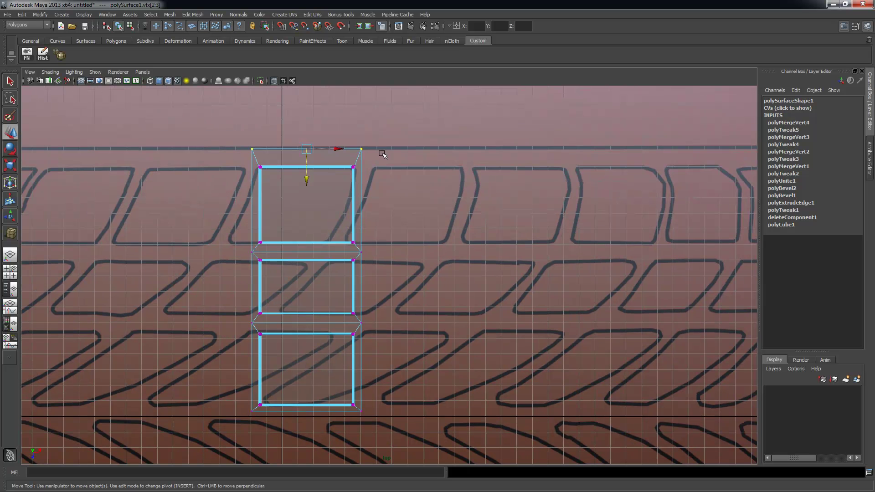
- Move the third slab's two innermost rim corner vertices slightly along Z toward the tread's center line
{"action": "middle_click_drag", "start_coordinate": [405, 414], "coordinate": [402, 256], "text": "alt"}
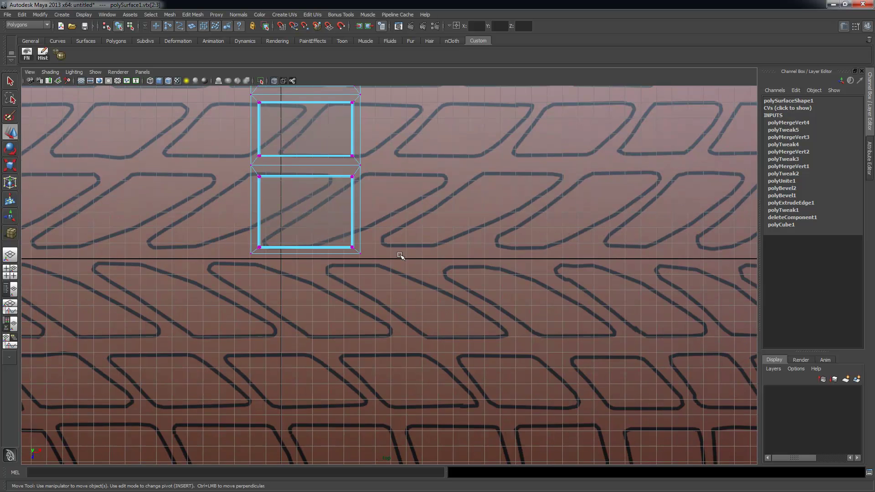
{"action": "scroll", "coordinate": [315, 262], "scroll_direction": "up", "scroll_amount": 5}
{"action": "left_click_drag", "start_coordinate": [108, 230], "coordinate": [331, 278]}
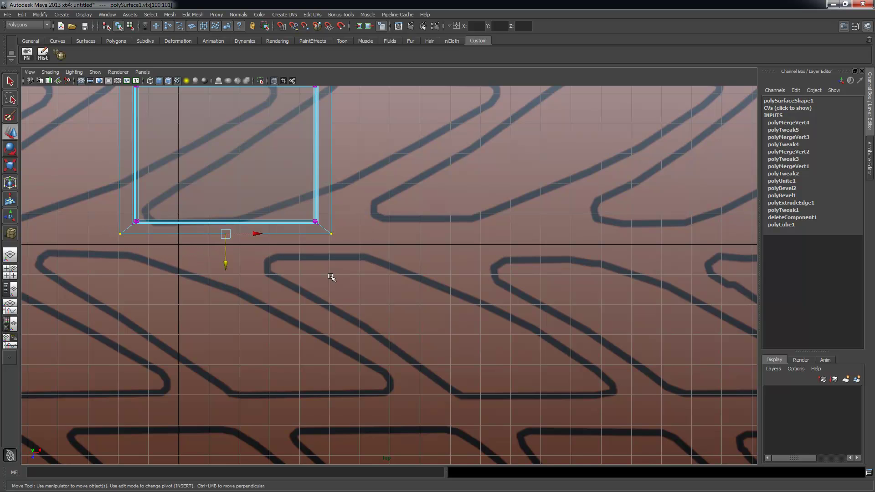
{"action": "left_click", "coordinate": [305, 267]}
{"action": "scroll", "coordinate": [304, 267], "scroll_direction": "up", "scroll_amount": 1}
{"action": "middle_click_drag", "start_coordinate": [230, 250], "coordinate": [309, 285], "text": "alt"}
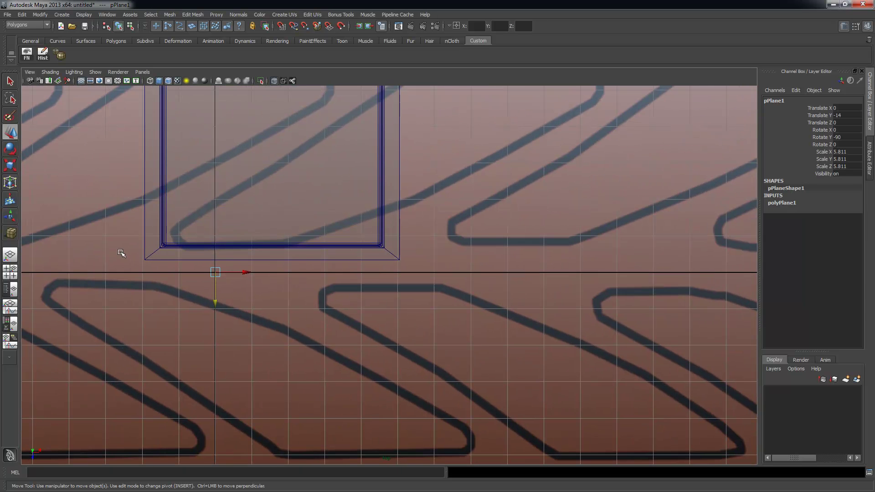
{"action": "left_click", "coordinate": [153, 260]}
{"action": "right_click_drag", "start_coordinate": [154, 256], "coordinate": [120, 253]}
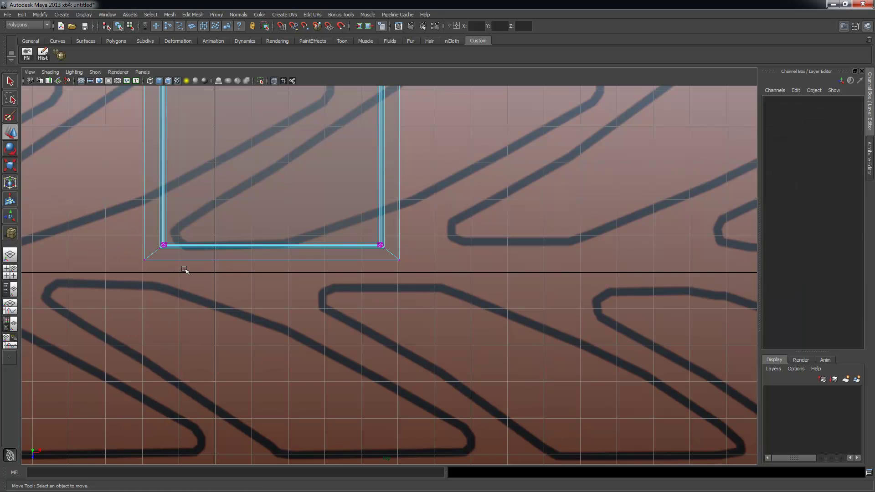
{"action": "left_click_drag", "start_coordinate": [120, 253], "coordinate": [408, 283]}
{"action": "left_click_drag", "start_coordinate": [273, 270], "coordinate": [272, 274]}
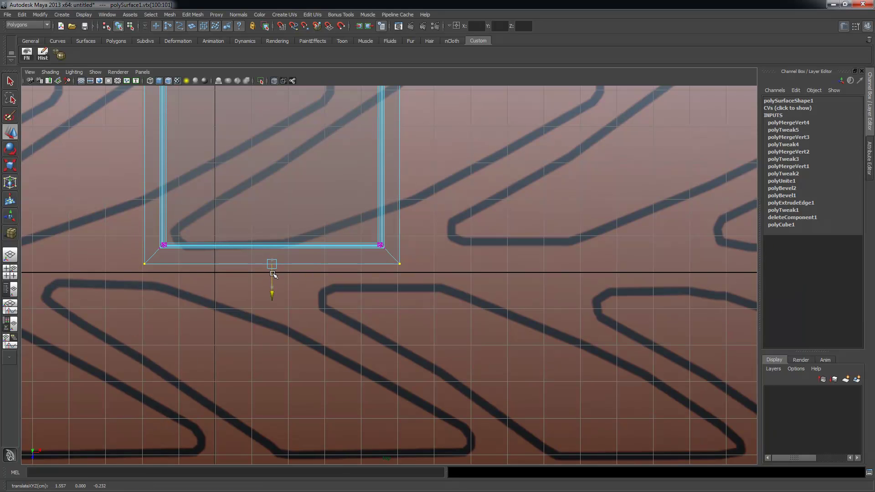
{"action": "scroll", "coordinate": [575, 274], "scroll_direction": "down", "scroll_amount": 4}
- Examine the combined three-slab mesh from several angles in the perspective view, both selected and deselected
{"action": "left_click", "coordinate": [491, 236]}
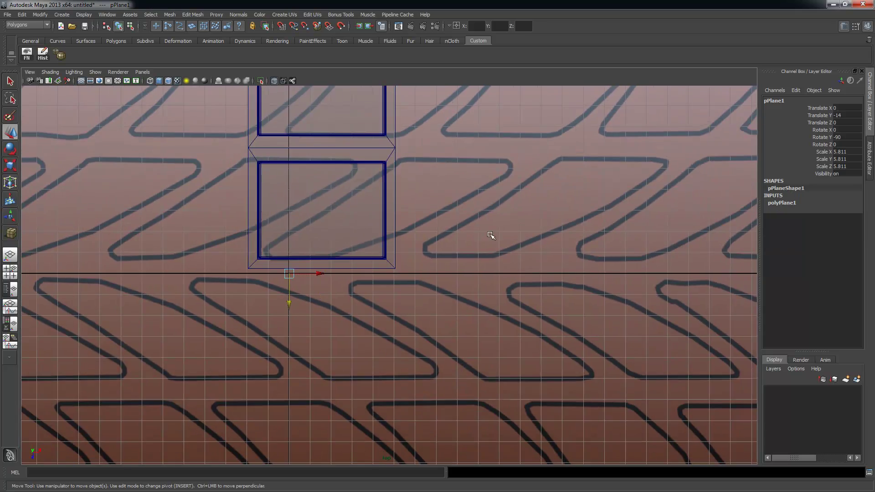
{"action": "key", "text": "space"}
{"action": "key", "text": "space"}
{"action": "left_click_drag", "start_coordinate": [551, 246], "coordinate": [483, 253], "text": "alt"}
{"action": "right_click_drag", "start_coordinate": [483, 253], "coordinate": [431, 250], "text": "alt"}
{"action": "left_click_drag", "start_coordinate": [431, 250], "coordinate": [419, 166], "text": "alt"}
{"action": "left_click", "coordinate": [415, 223]}
{"action": "scroll", "coordinate": [403, 197], "scroll_direction": "up", "scroll_amount": 3}
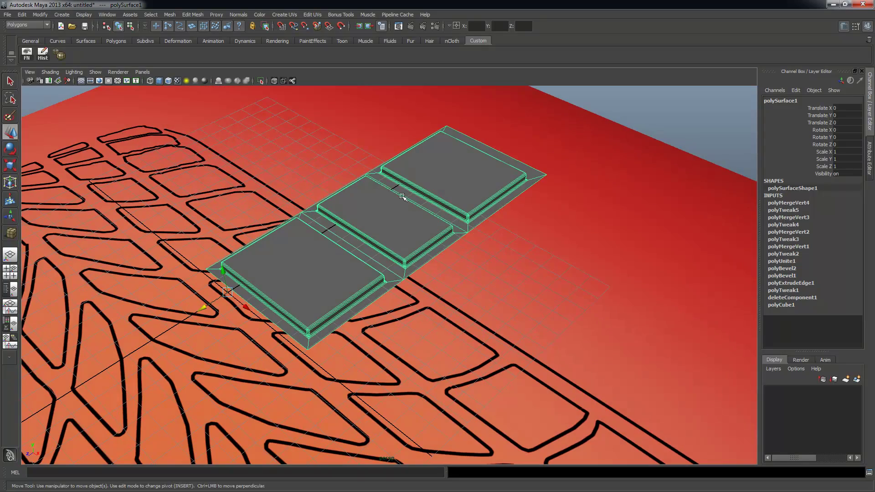
{"action": "left_click", "coordinate": [168, 81]}
{"action": "left_click", "coordinate": [692, 134]}
{"action": "left_click_drag", "start_coordinate": [540, 211], "coordinate": [474, 207], "text": "alt"}
{"action": "left_click", "coordinate": [414, 201]}
{"action": "right_click_drag", "start_coordinate": [415, 201], "coordinate": [449, 228], "text": "alt"}
{"action": "left_click_drag", "start_coordinate": [449, 228], "coordinate": [392, 223], "text": "alt"}
- In the top view, insert three edge loops crosswise through the outer slab with the Insert Edge Loop Tool
{"action": "key", "text": "space"}
{"action": "key", "text": "space"}
{"action": "middle_click_drag", "start_coordinate": [312, 113], "coordinate": [227, 302], "text": "alt"}
{"action": "middle_click_drag", "start_coordinate": [287, 197], "coordinate": [274, 287], "text": "alt"}
{"action": "right_click_drag", "start_coordinate": [273, 287], "coordinate": [302, 269], "text": "alt"}
{"action": "middle_click_drag", "start_coordinate": [302, 269], "coordinate": [360, 230], "text": "alt"}
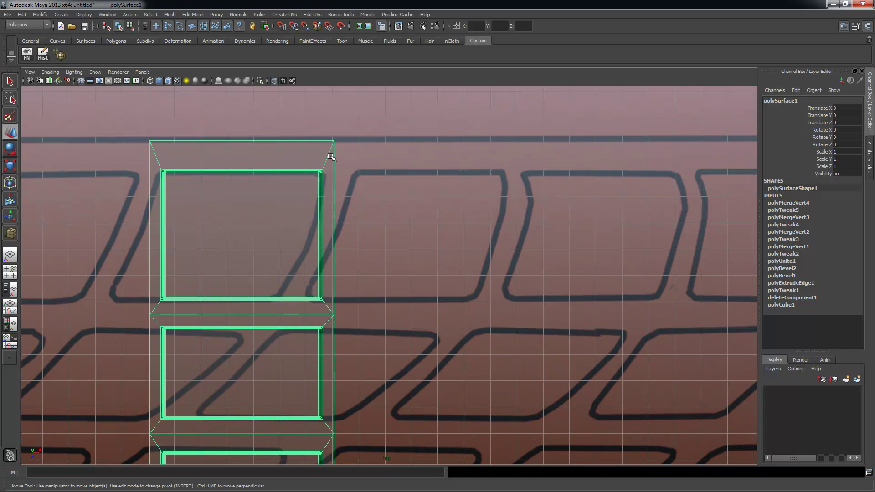
{"action": "right_click_drag", "start_coordinate": [354, 269], "coordinate": [336, 272], "text": "alt"}
{"action": "middle_click_drag", "start_coordinate": [336, 271], "coordinate": [355, 231], "text": "alt"}
{"action": "left_click", "coordinate": [199, 14]}
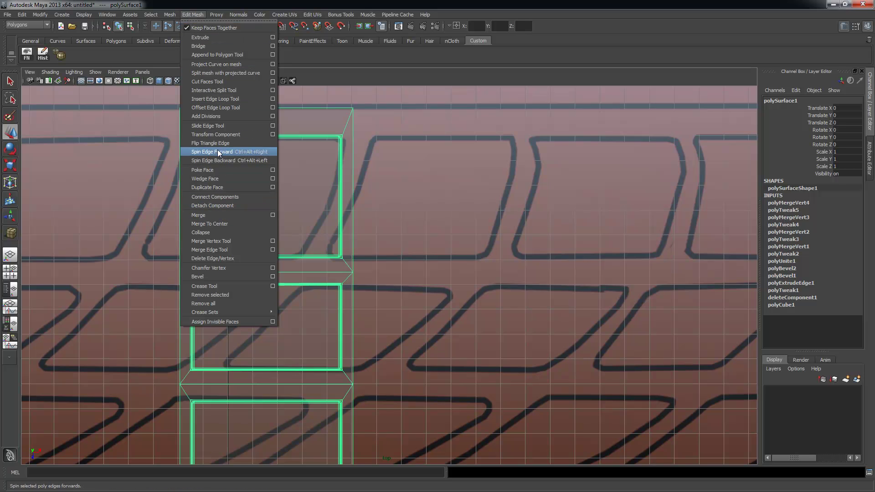
{"action": "left_click", "coordinate": [273, 99]}
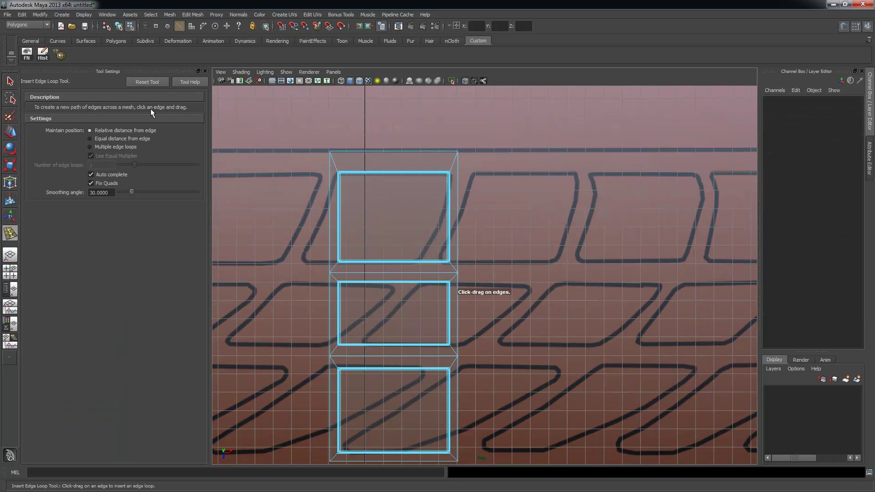
{"action": "left_click", "coordinate": [205, 72]}
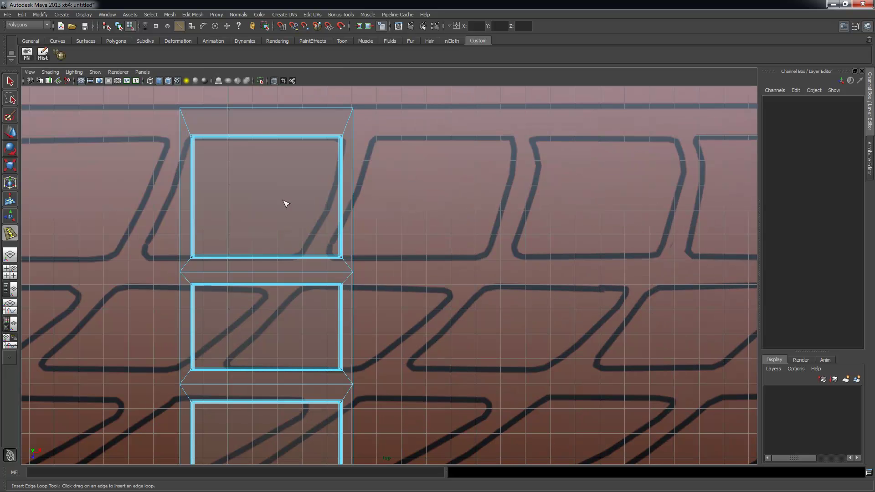
{"action": "left_click", "coordinate": [342, 175]}
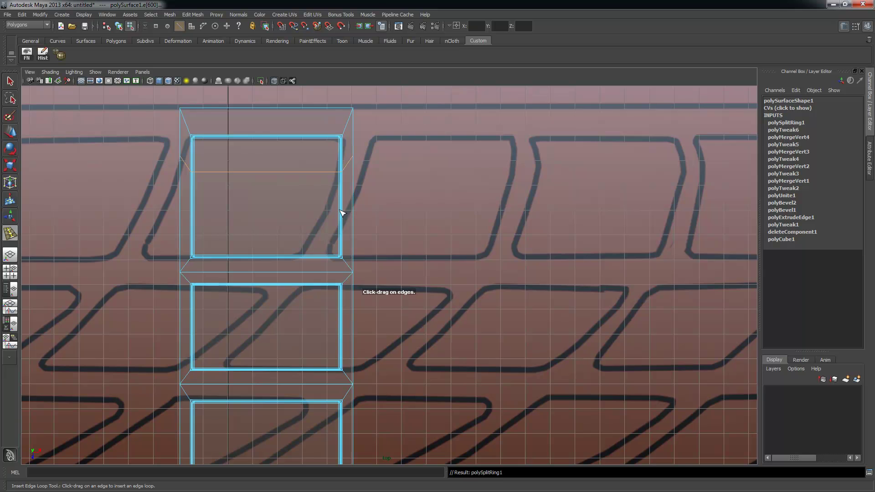
{"action": "left_click", "coordinate": [343, 204]}
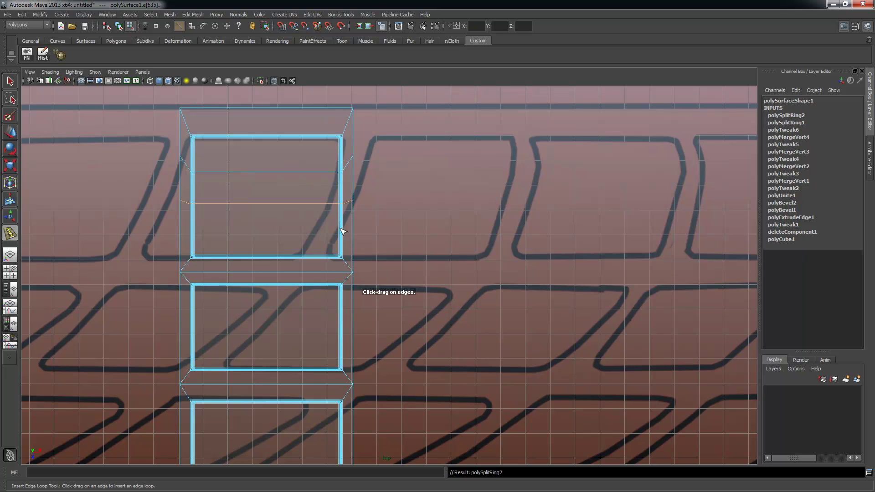
{"action": "left_click", "coordinate": [339, 231]}
- Insert three edge loops crosswise through the middle slab, spread over its height
{"action": "middle_click_drag", "start_coordinate": [349, 326], "coordinate": [339, 264], "text": "alt"}
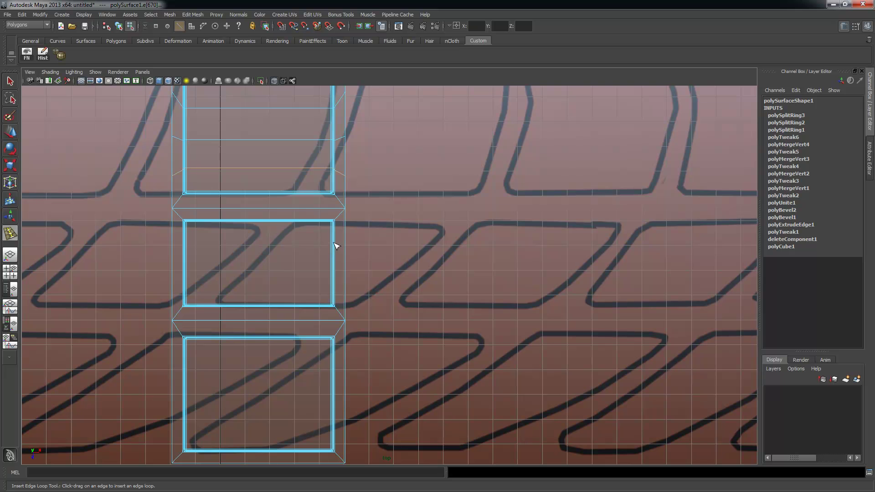
{"action": "left_click", "coordinate": [336, 243]}
{"action": "left_click", "coordinate": [336, 264]}
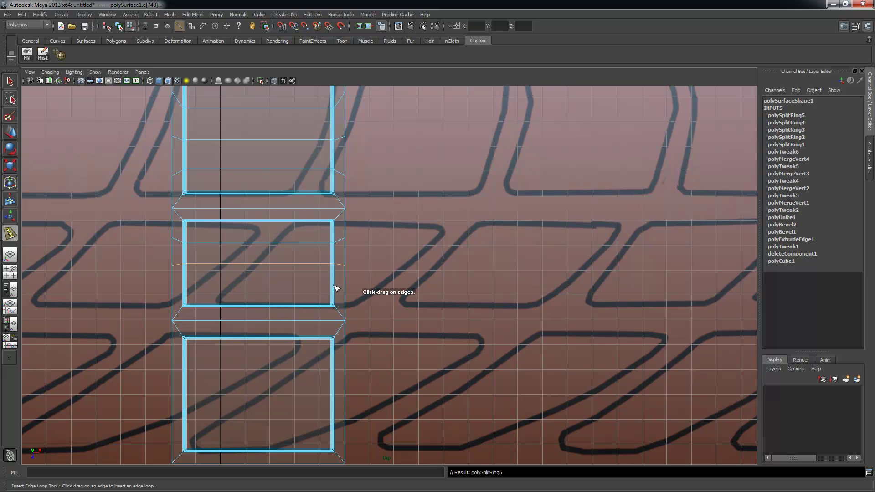
{"action": "left_click", "coordinate": [337, 293]}
- Insert four edge loops crosswise through the third slab, spread over its height
{"action": "middle_click_drag", "start_coordinate": [360, 341], "coordinate": [321, 258], "text": "alt"}
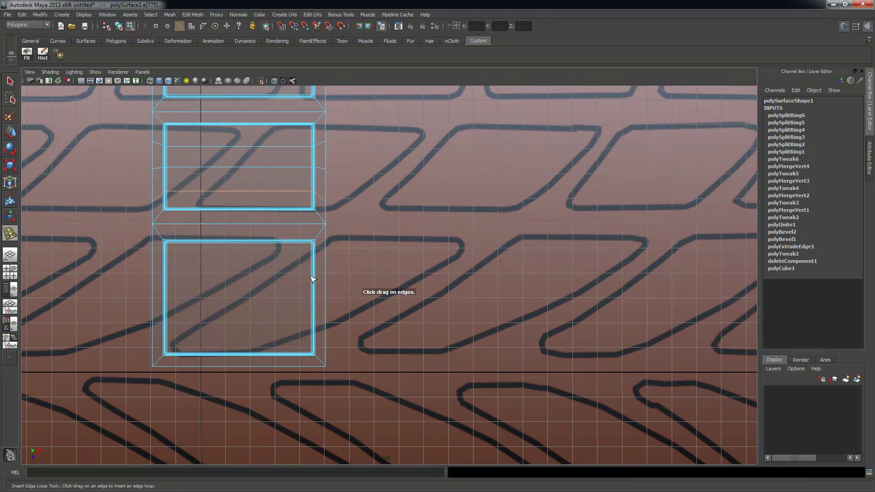
{"action": "left_click", "coordinate": [315, 263]}
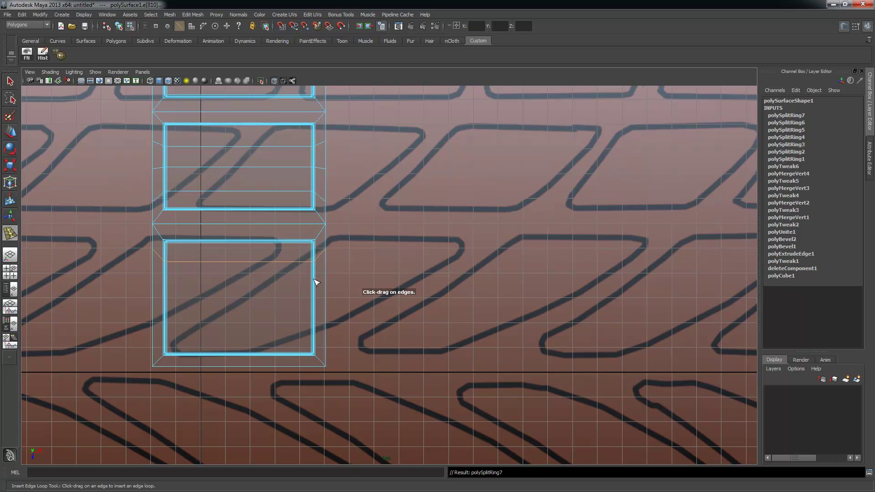
{"action": "left_click", "coordinate": [315, 285]}
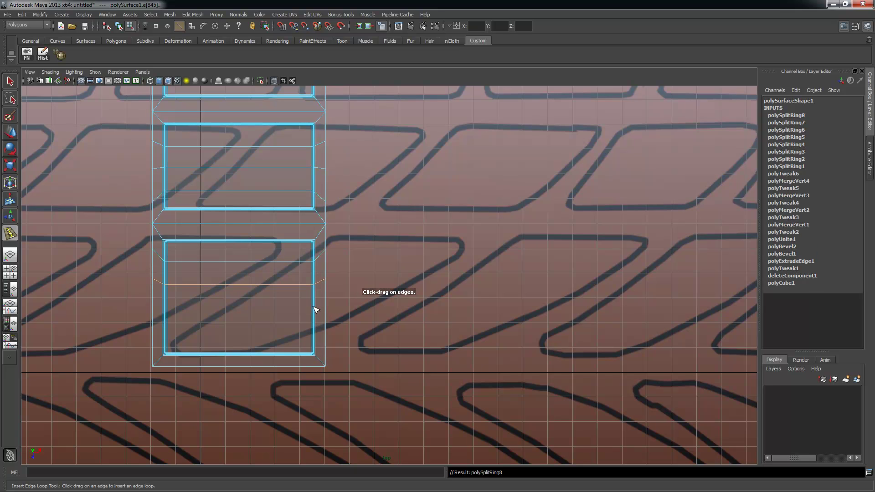
{"action": "left_click", "coordinate": [315, 310]}
{"action": "left_click", "coordinate": [316, 331]}
- Scale the vertices of each of the outer slab's three inserted edge loops flat along Z into straight rows
{"action": "scroll", "coordinate": [358, 294], "scroll_direction": "down", "scroll_amount": 2}
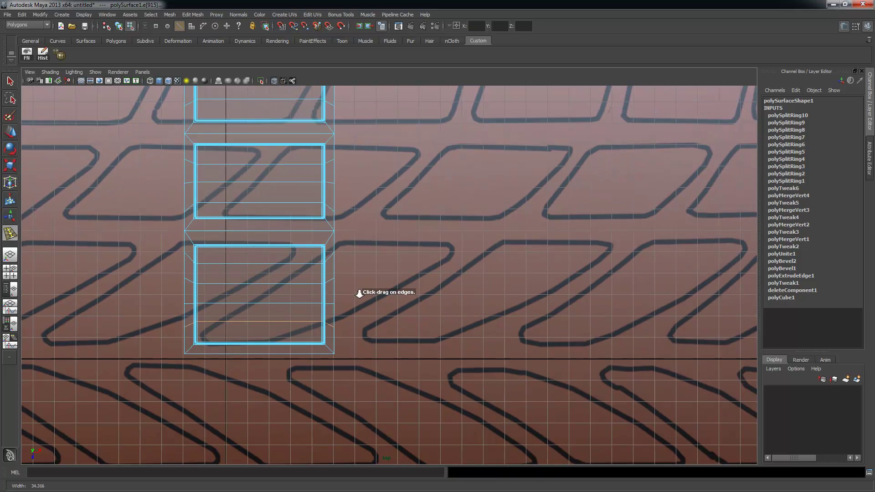
{"action": "scroll", "coordinate": [238, 313], "scroll_direction": "down", "scroll_amount": 2}
{"action": "middle_click_drag", "start_coordinate": [239, 313], "coordinate": [235, 345], "text": "alt"}
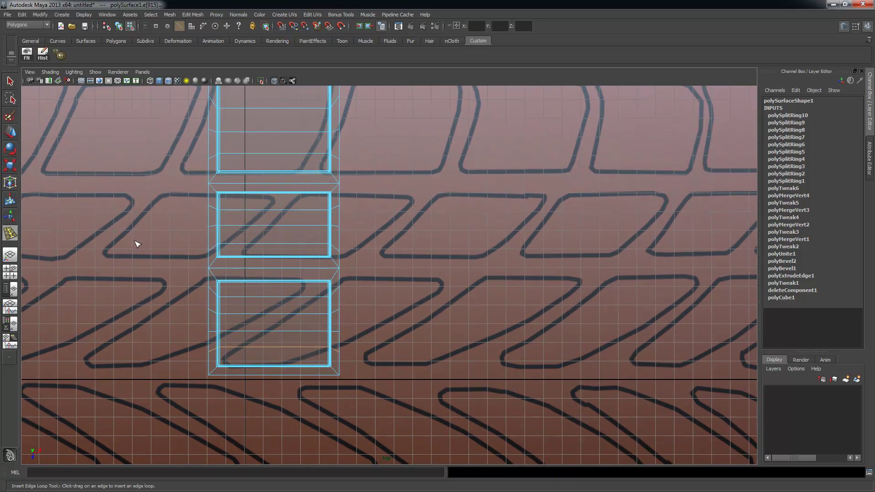
{"action": "left_click", "coordinate": [11, 81]}
{"action": "right_click_drag", "start_coordinate": [357, 184], "coordinate": [288, 184], "text": "alt"}
{"action": "middle_click_drag", "start_coordinate": [287, 184], "coordinate": [284, 230], "text": "alt"}
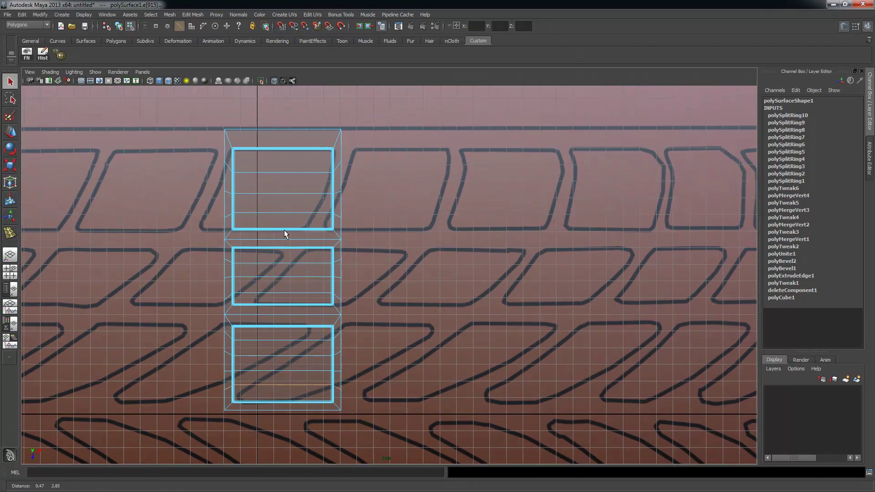
{"action": "right_click_drag", "start_coordinate": [275, 175], "coordinate": [242, 176]}
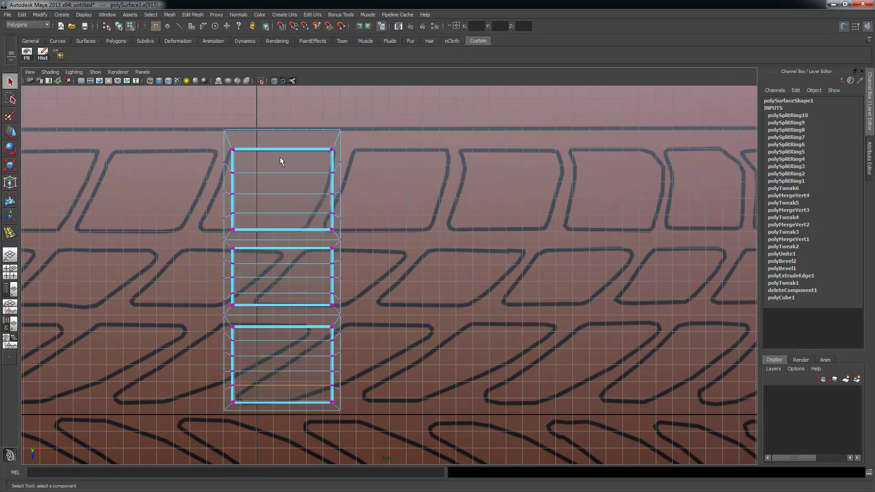
{"action": "left_click_drag", "start_coordinate": [334, 177], "coordinate": [346, 180]}
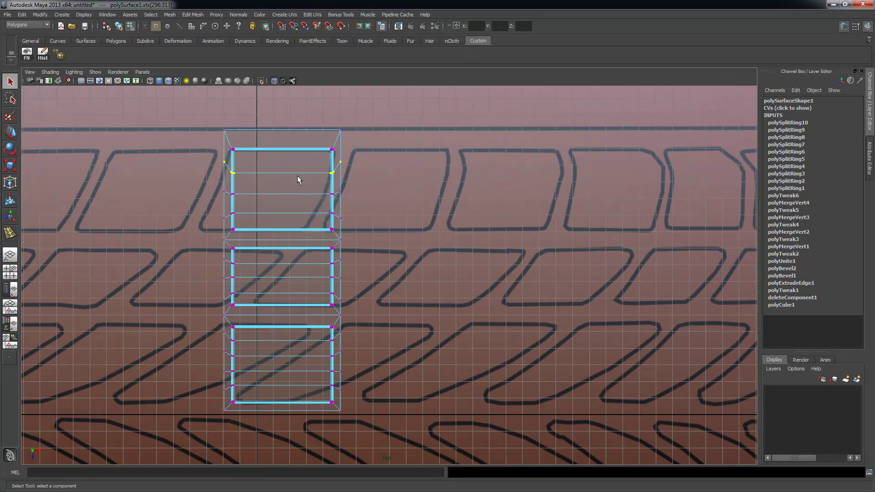
{"action": "key", "text": "r"}
{"action": "left_click_drag", "start_coordinate": [283, 129], "coordinate": [290, 169]}
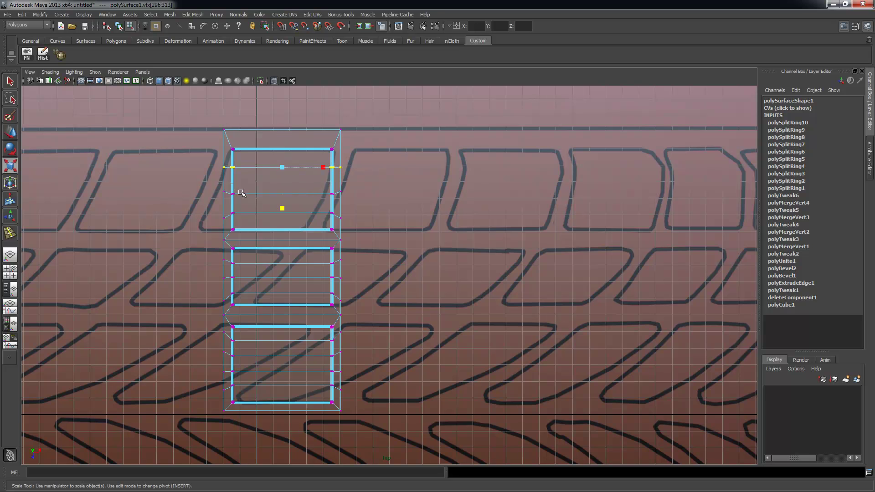
{"action": "left_click_drag", "start_coordinate": [385, 209], "coordinate": [386, 209]}
{"action": "left_click_drag", "start_coordinate": [282, 153], "coordinate": [284, 195]}
{"action": "double_click", "coordinate": [305, 214]}
{"action": "left_click_drag", "start_coordinate": [283, 254], "coordinate": [272, 226]}
- Flatten the middle slab's three inserted edge loops into straight vertex rows by scaling them along Z
{"action": "right_click_drag", "start_coordinate": [198, 269], "coordinate": [311, 284], "text": "alt"}
{"action": "left_click_drag", "start_coordinate": [186, 253], "coordinate": [341, 268]}
{"action": "left_click_drag", "start_coordinate": [263, 220], "coordinate": [263, 258]}
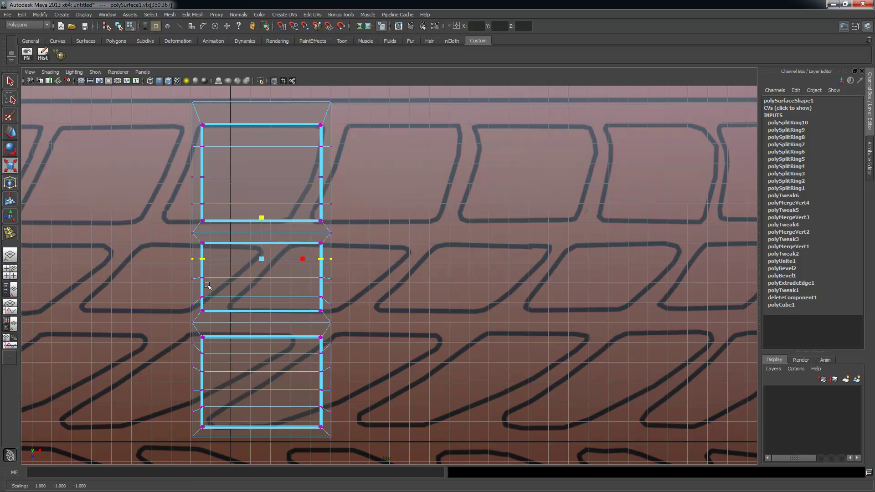
{"action": "double_click", "coordinate": [302, 279]}
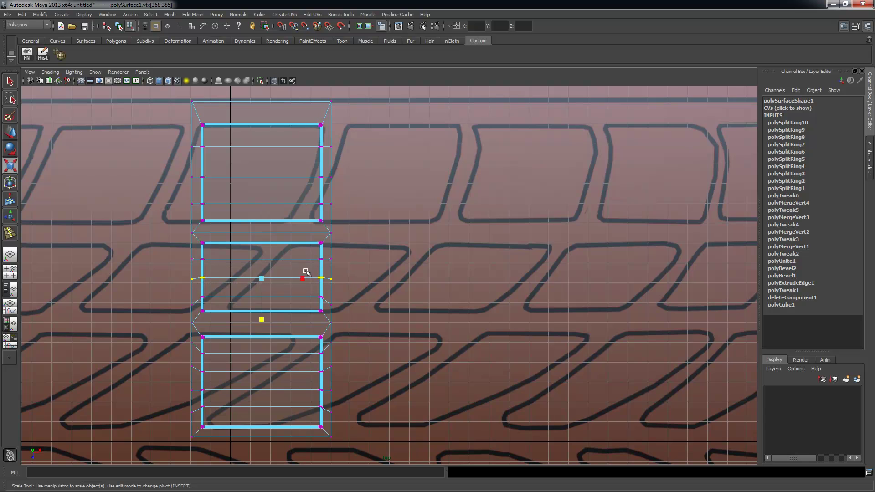
{"action": "left_click_drag", "start_coordinate": [175, 292], "coordinate": [347, 304]}
{"action": "left_click_drag", "start_coordinate": [262, 342], "coordinate": [275, 301]}
- Flatten each of the third slab's four inserted edge loops into straight vertex rows by scaling them along Z
{"action": "middle_click_drag", "start_coordinate": [317, 361], "coordinate": [320, 241], "text": "alt"}
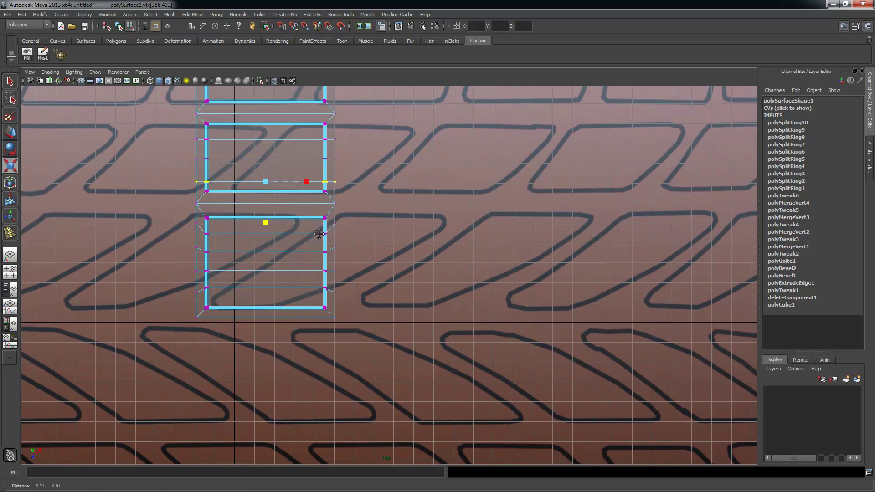
{"action": "scroll", "coordinate": [176, 224], "scroll_direction": "up", "scroll_amount": 2}
{"action": "left_click_drag", "start_coordinate": [139, 207], "coordinate": [338, 230]}
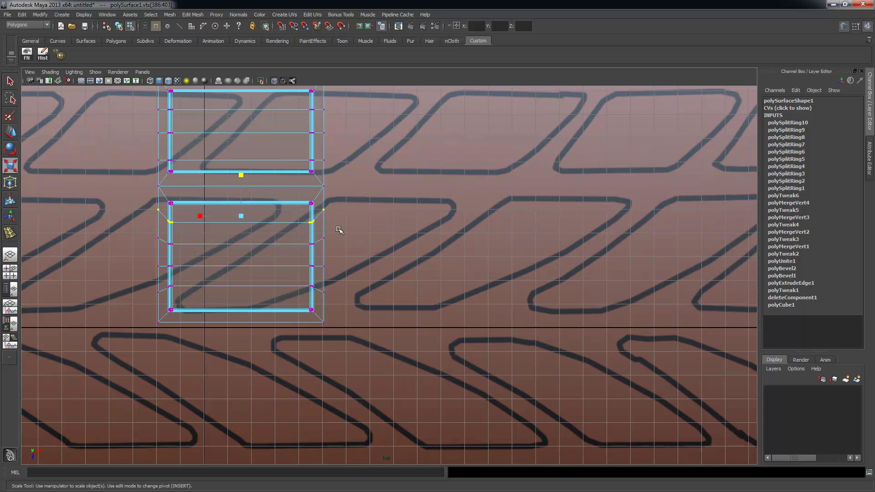
{"action": "left_click_drag", "start_coordinate": [244, 177], "coordinate": [242, 185]}
{"action": "left_click_drag", "start_coordinate": [135, 232], "coordinate": [345, 256]}
{"action": "left_click_drag", "start_coordinate": [238, 197], "coordinate": [242, 240]}
{"action": "left_click_drag", "start_coordinate": [145, 257], "coordinate": [352, 273]}
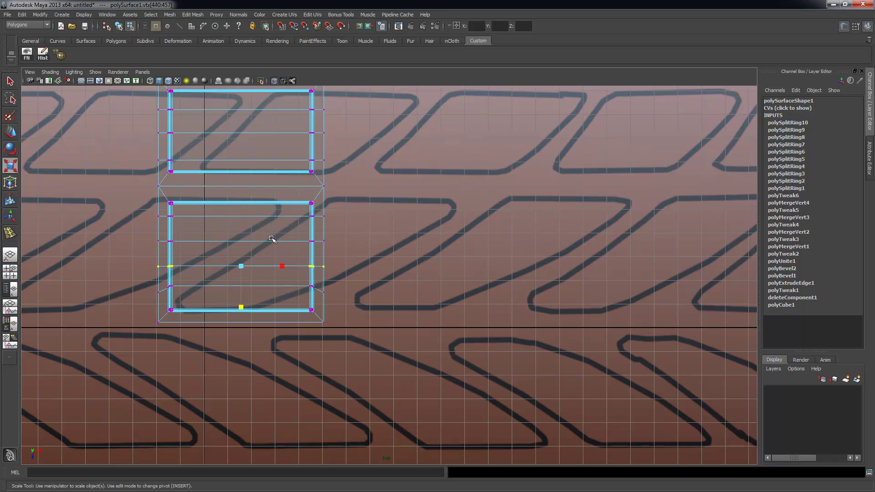
{"action": "left_click_drag", "start_coordinate": [125, 275], "coordinate": [342, 298]}
{"action": "left_click_drag", "start_coordinate": [238, 328], "coordinate": [250, 287]}
- Move the outer slab's first inserted vertex row slightly toward negative X to follow the slanted reference block
{"action": "right_click_drag", "start_coordinate": [582, 183], "coordinate": [464, 155], "text": "alt"}
{"action": "middle_click_drag", "start_coordinate": [464, 155], "coordinate": [446, 280], "text": "alt"}
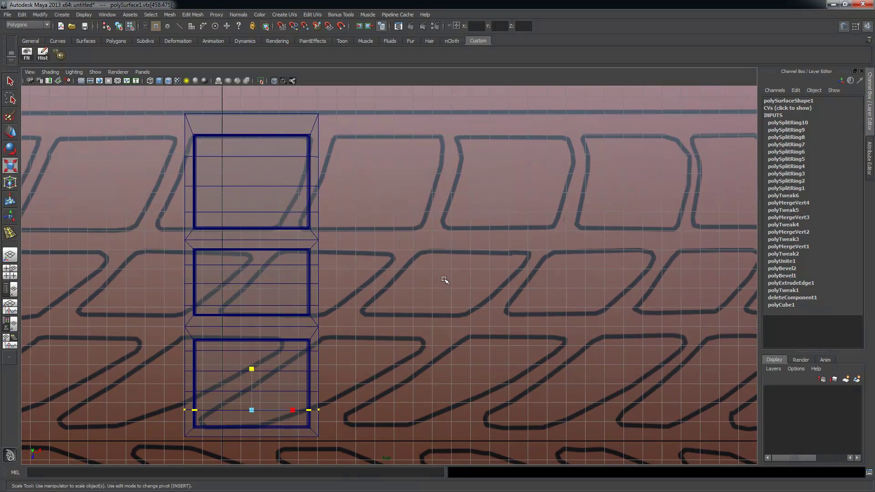
{"action": "key", "text": "space"}
{"action": "key", "text": "space"}
{"action": "middle_click_drag", "start_coordinate": [283, 182], "coordinate": [297, 213], "text": "alt"}
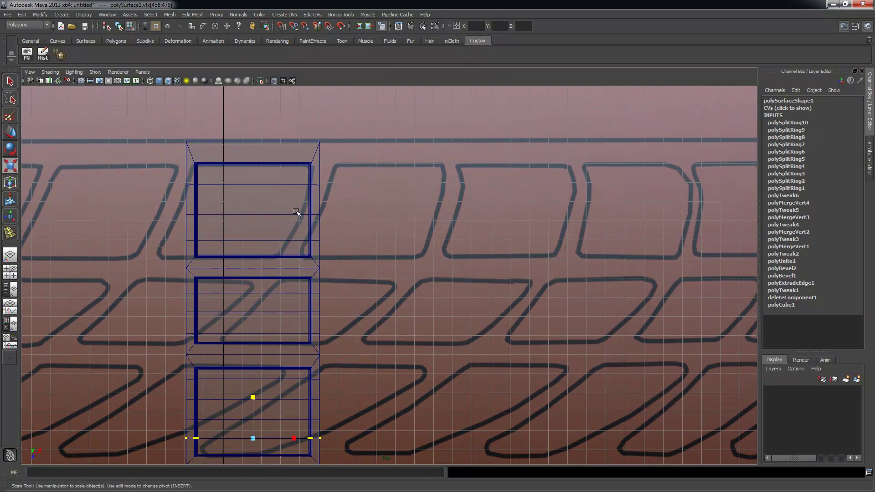
{"action": "right_click_drag", "start_coordinate": [242, 185], "coordinate": [183, 154]}
{"action": "right_click_drag", "start_coordinate": [285, 189], "coordinate": [292, 219], "text": "alt"}
{"action": "middle_click_drag", "start_coordinate": [291, 220], "coordinate": [307, 207], "text": "alt"}
{"action": "right_click_drag", "start_coordinate": [274, 182], "coordinate": [232, 180]}
{"action": "left_click_drag", "start_coordinate": [375, 192], "coordinate": [376, 193]}
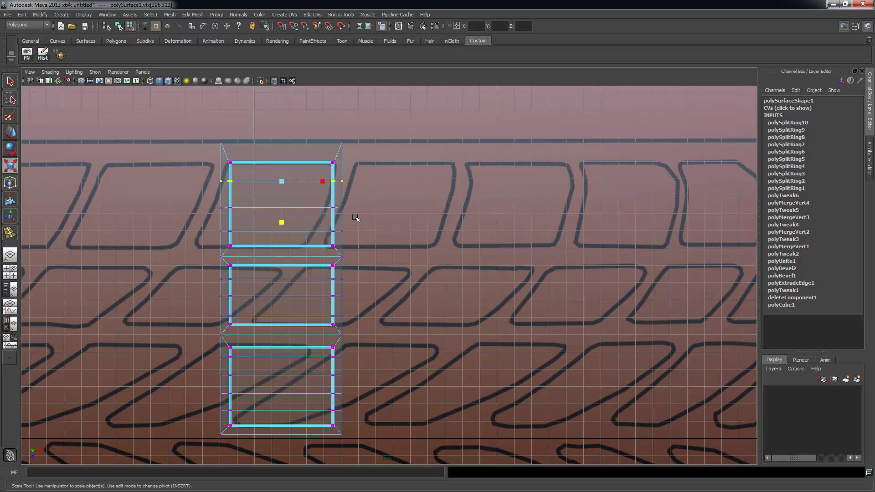
{"action": "key", "text": "w"}
{"action": "left_click_drag", "start_coordinate": [300, 182], "coordinate": [308, 182]}
- Shift the outer slab's remaining rows and everything beyond them progressively toward negative X to match the reference block's curved slant
{"action": "left_click_drag", "start_coordinate": [193, 195], "coordinate": [360, 456]}
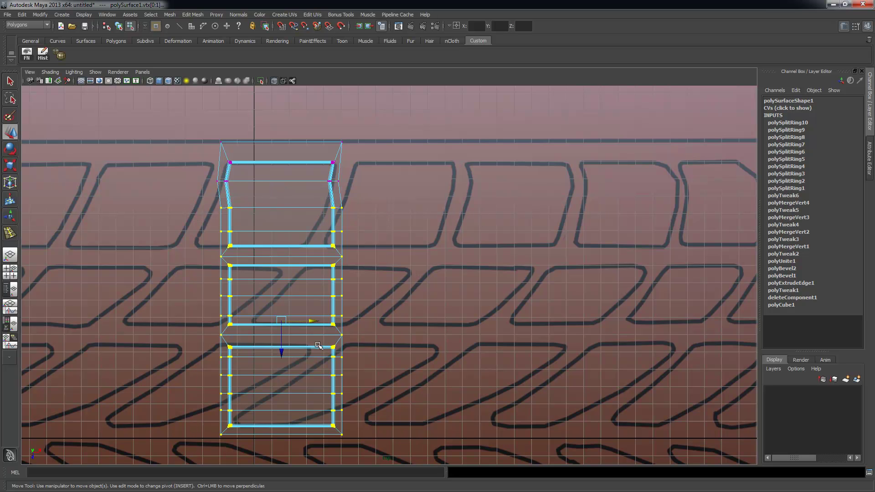
{"action": "left_click_drag", "start_coordinate": [311, 320], "coordinate": [298, 320]}
{"action": "middle_click_drag", "start_coordinate": [338, 301], "coordinate": [324, 239], "text": "alt"}
{"action": "left_click_drag", "start_coordinate": [151, 158], "coordinate": [530, 468]}
{"action": "left_click_drag", "start_coordinate": [288, 272], "coordinate": [271, 273]}
{"action": "left_click_drag", "start_coordinate": [146, 174], "coordinate": [428, 434]}
{"action": "mouse_move", "coordinate": [273, 278]}
{"action": "left_mouse_down"}
{"action": "mouse_move", "coordinate": [262, 275]}
{"action": "mouse_move", "coordinate": [266, 267]}
{"action": "left_mouse_up"}
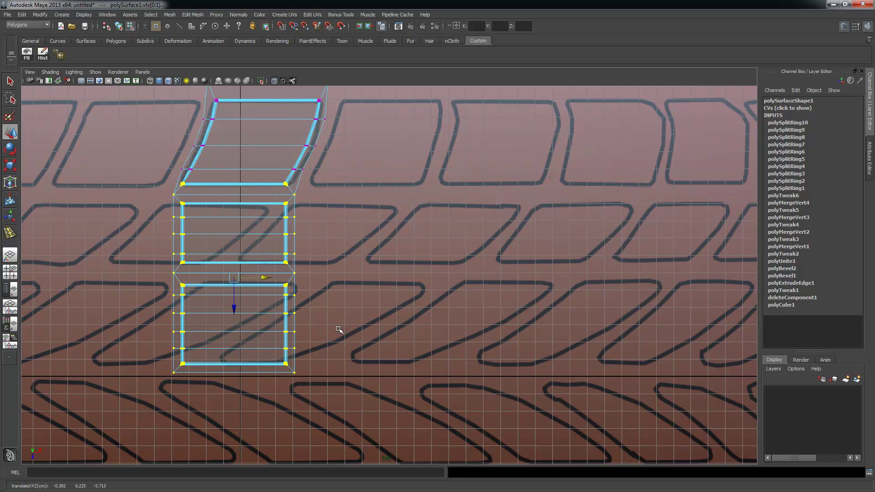
- Offset the middle slab's near edge and first inserted rows, with all geometry beyond them, along X to start its slant
{"action": "middle_click_drag", "start_coordinate": [338, 330], "coordinate": [352, 303], "text": "alt"}
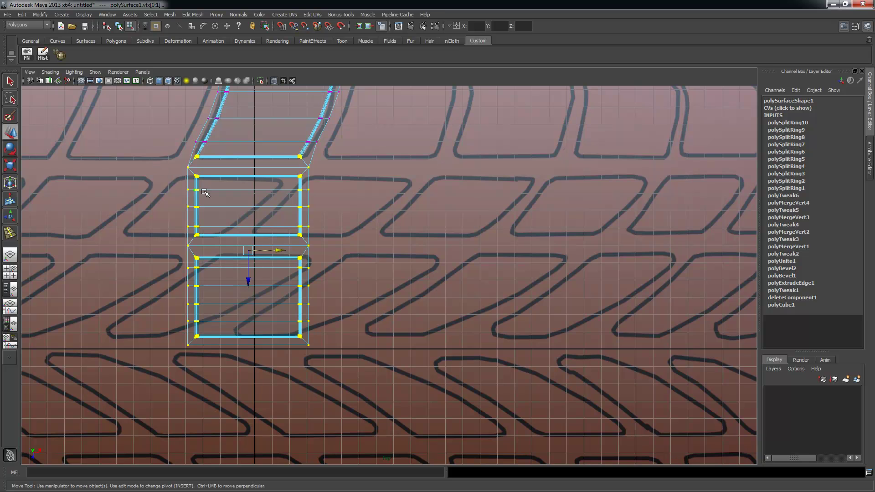
{"action": "left_click_drag", "start_coordinate": [296, 273], "coordinate": [429, 443]}
{"action": "left_click_drag", "start_coordinate": [283, 257], "coordinate": [256, 254]}
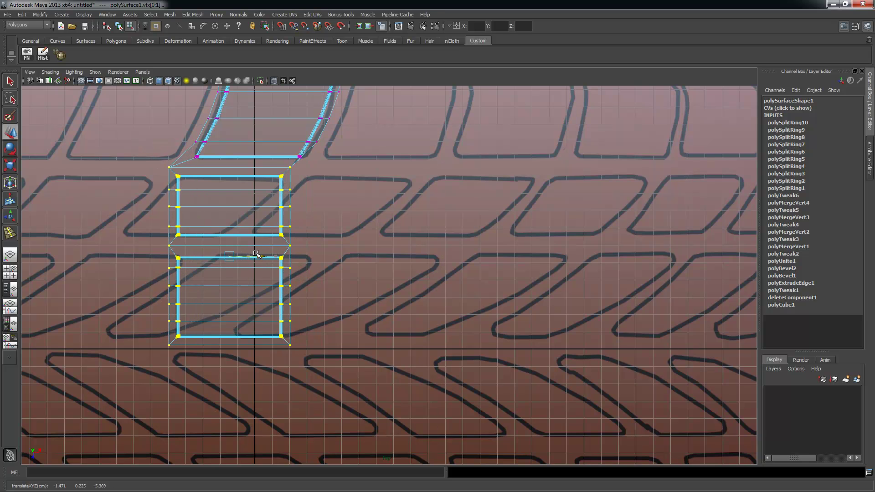
{"action": "middle_click_drag", "start_coordinate": [282, 268], "coordinate": [304, 276], "text": "alt"}
{"action": "left_click_drag", "start_coordinate": [165, 189], "coordinate": [412, 422]}
{"action": "left_click_drag", "start_coordinate": [283, 273], "coordinate": [268, 279]}
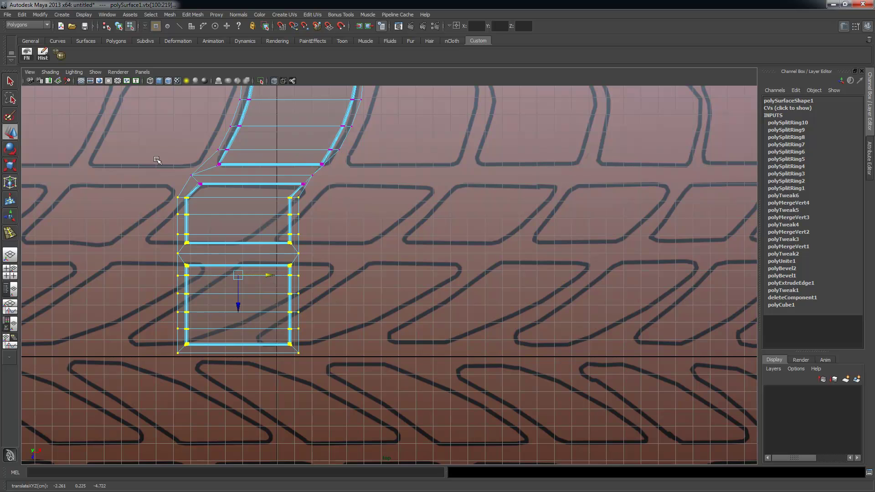
{"action": "left_click_drag", "start_coordinate": [152, 186], "coordinate": [450, 455]}
{"action": "left_click_drag", "start_coordinate": [272, 264], "coordinate": [276, 266]}
- Shift the middle slab's last inserted rows and far edge, with the third slab, toward negative X to finish its slanted outline
{"action": "left_click_drag", "start_coordinate": [151, 208], "coordinate": [449, 451]}
{"action": "left_click_drag", "start_coordinate": [271, 286], "coordinate": [255, 285]}
{"action": "left_click_drag", "start_coordinate": [156, 230], "coordinate": [420, 457]}
{"action": "left_click_drag", "start_coordinate": [257, 294], "coordinate": [257, 294]}
{"action": "left_click_drag", "start_coordinate": [231, 294], "coordinate": [233, 295]}
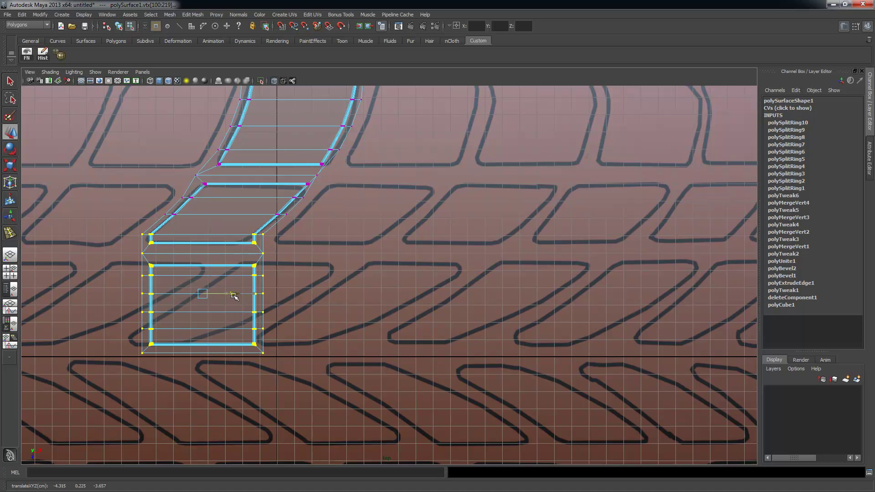
{"action": "left_click_drag", "start_coordinate": [120, 239], "coordinate": [296, 355]}
{"action": "middle_click_drag", "start_coordinate": [343, 334], "coordinate": [439, 328], "text": "alt"}
{"action": "scroll", "coordinate": [373, 321], "scroll_direction": "up", "scroll_amount": 3}
{"action": "left_click_drag", "start_coordinate": [294, 297], "coordinate": [281, 301]}
- Move only the third slab toward negative X onto its reference block and scale it narrower along X
{"action": "left_click_drag", "start_coordinate": [136, 233], "coordinate": [347, 215], "text": "ctrl"}
{"action": "middle_click_drag", "start_coordinate": [449, 336], "coordinate": [548, 302], "text": "alt"}
{"action": "left_click_drag", "start_coordinate": [381, 272], "coordinate": [331, 264]}
{"action": "key", "text": "r"}
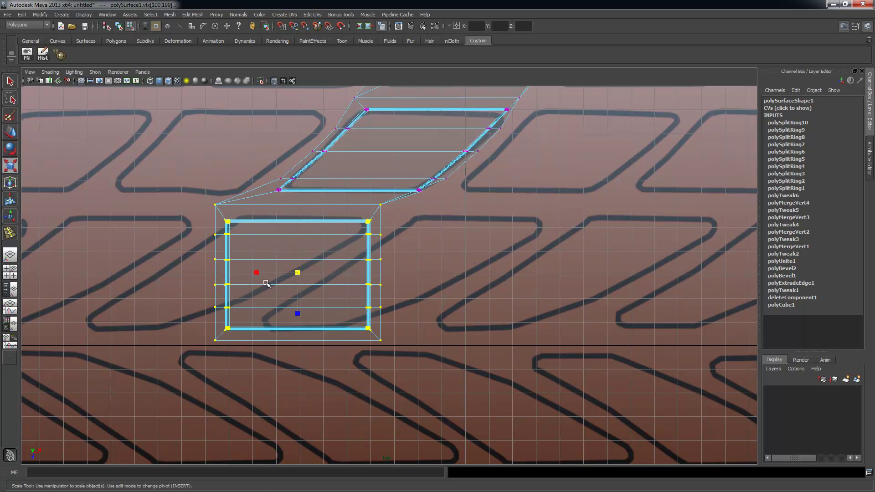
{"action": "left_click_drag", "start_coordinate": [257, 274], "coordinate": [261, 273]}
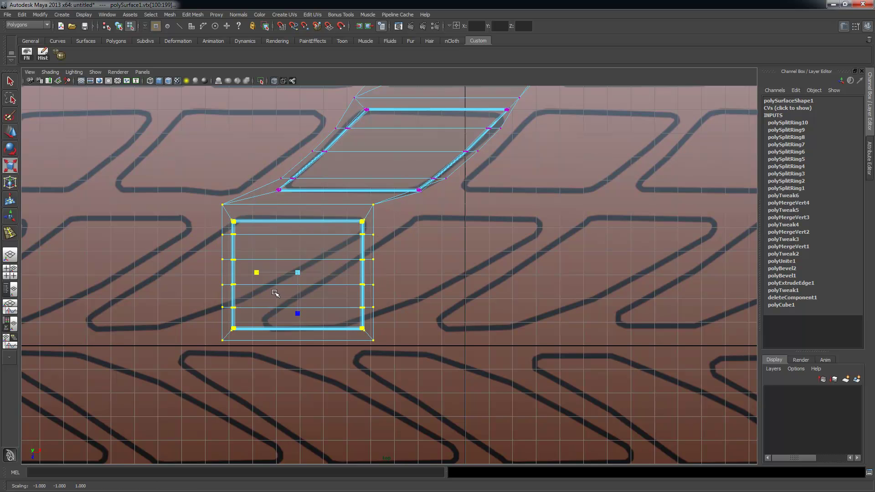
- Shift the third slab's four inserted rows and everything beyond them progressively toward negative X along the reference block's slant
{"action": "left_click_drag", "start_coordinate": [201, 231], "coordinate": [575, 448]}
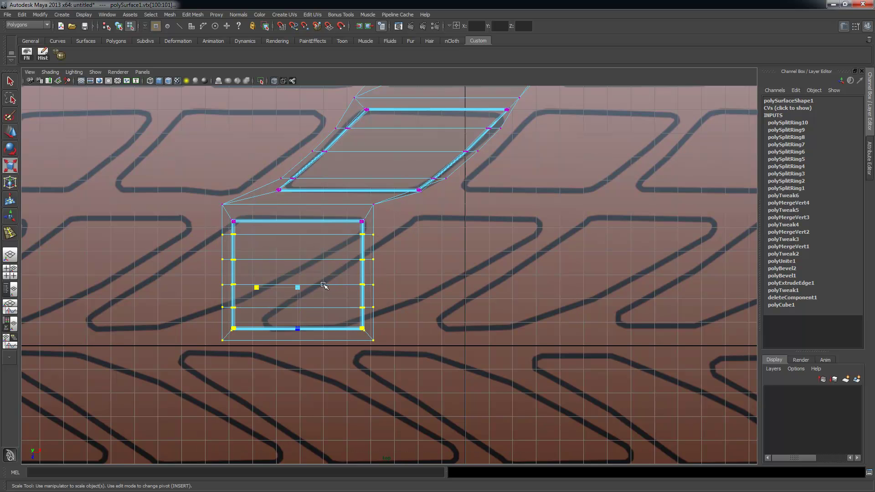
{"action": "key", "text": "w"}
{"action": "left_click_drag", "start_coordinate": [326, 287], "coordinate": [315, 288]}
{"action": "left_click_drag", "start_coordinate": [177, 249], "coordinate": [399, 341]}
{"action": "left_click_drag", "start_coordinate": [318, 300], "coordinate": [281, 296]}
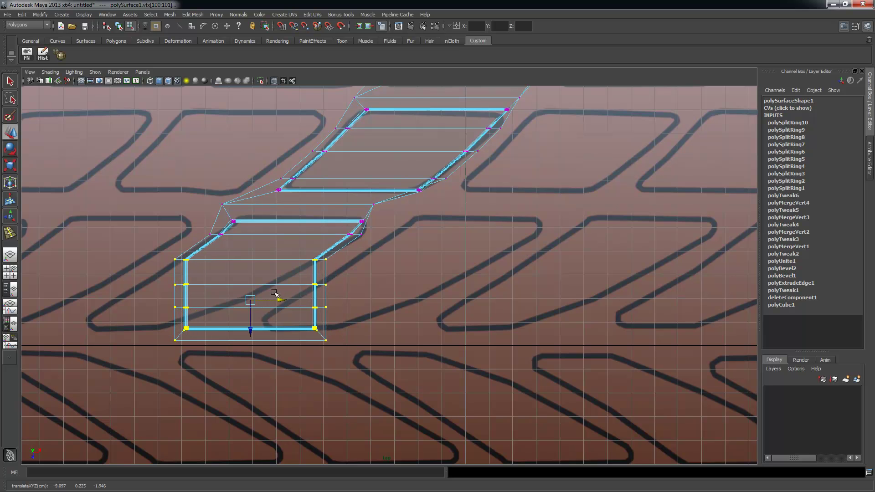
{"action": "left_click_drag", "start_coordinate": [142, 274], "coordinate": [427, 417]}
{"action": "left_click_drag", "start_coordinate": [280, 311], "coordinate": [236, 309]}
{"action": "left_click_drag", "start_coordinate": [91, 296], "coordinate": [353, 392]}
{"action": "left_click_drag", "start_coordinate": [237, 323], "coordinate": [191, 319]}
- Narrow the third slab's last inserted row and end edge along X, and nudge them toward negative X
{"action": "middle_click_drag", "start_coordinate": [344, 360], "coordinate": [420, 352], "text": "alt"}
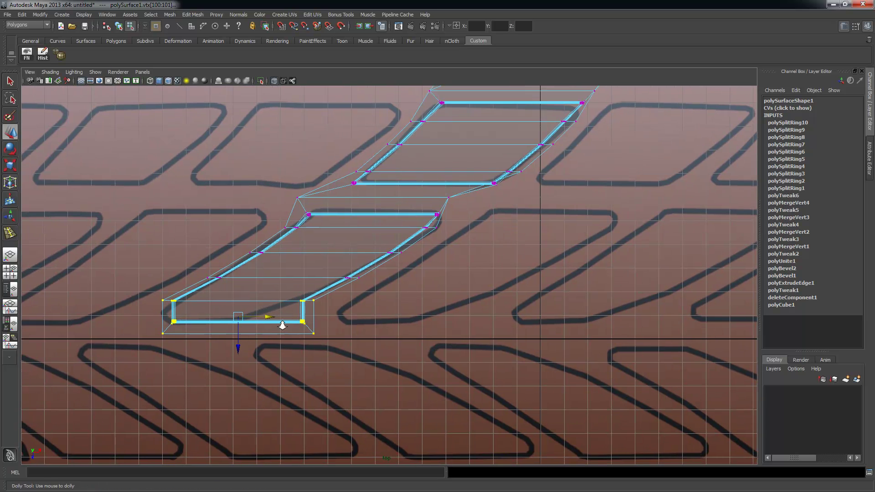
{"action": "right_click_drag", "start_coordinate": [282, 324], "coordinate": [365, 350], "text": "alt"}
{"action": "key", "text": "r"}
{"action": "left_click_drag", "start_coordinate": [165, 327], "coordinate": [169, 328]}
{"action": "key", "text": "w"}
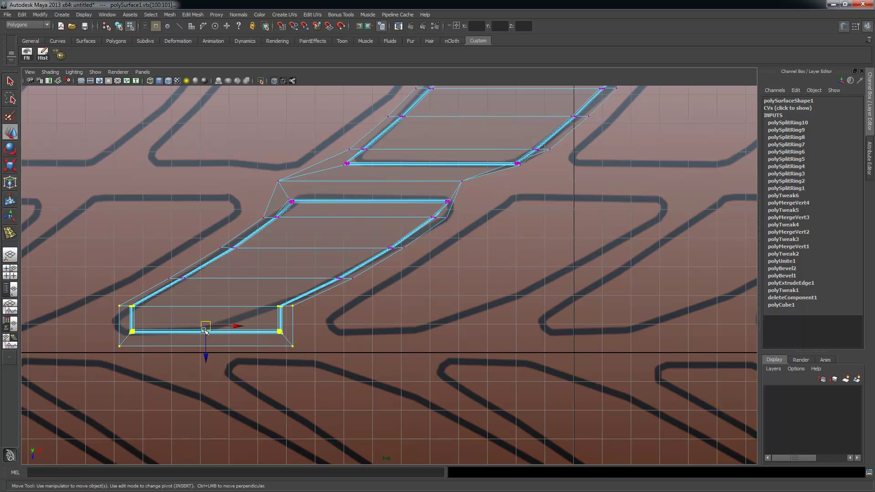
{"action": "left_click_drag", "start_coordinate": [229, 327], "coordinate": [228, 328]}
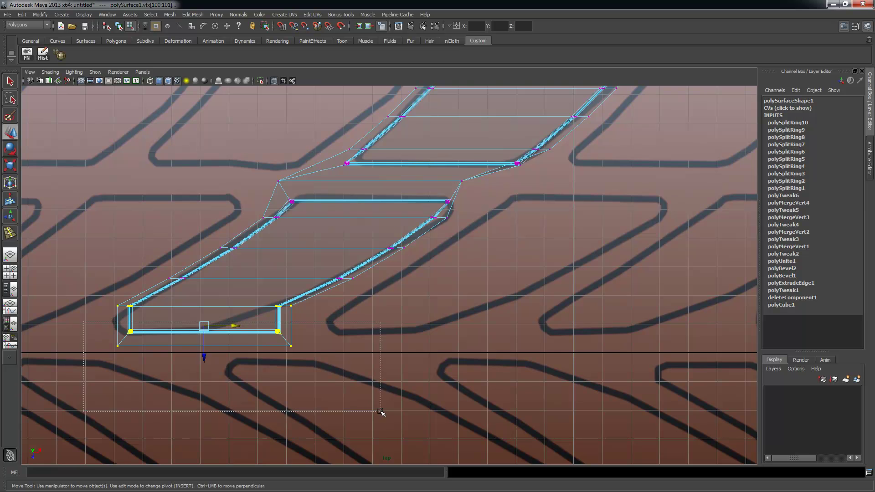
- Move the third slab's end edge vertices toward negative X and scale them narrower along X to meet the block tip
{"action": "middle_click_drag", "start_coordinate": [231, 338], "coordinate": [169, 332]}
{"action": "right_click_drag", "start_coordinate": [176, 334], "coordinate": [252, 338], "text": "alt"}
{"action": "middle_click_drag", "start_coordinate": [252, 339], "coordinate": [425, 315], "text": "alt"}
{"action": "key", "text": "r"}
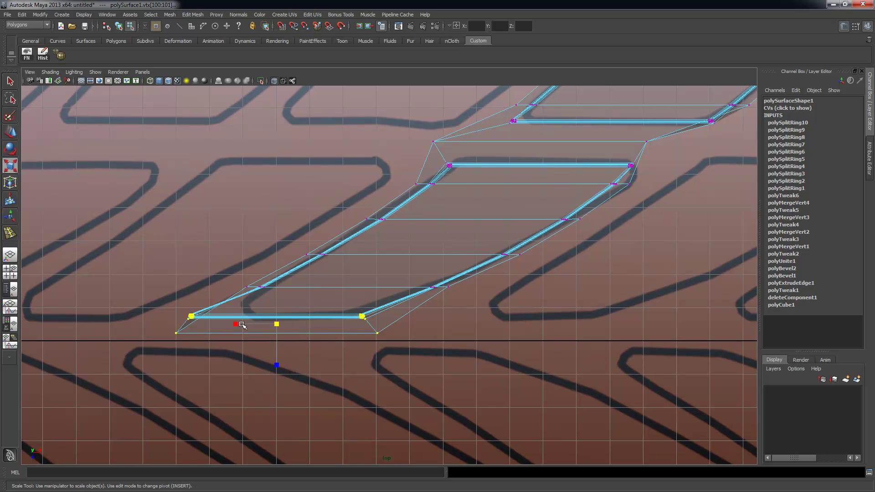
{"action": "left_click", "coordinate": [259, 332]}
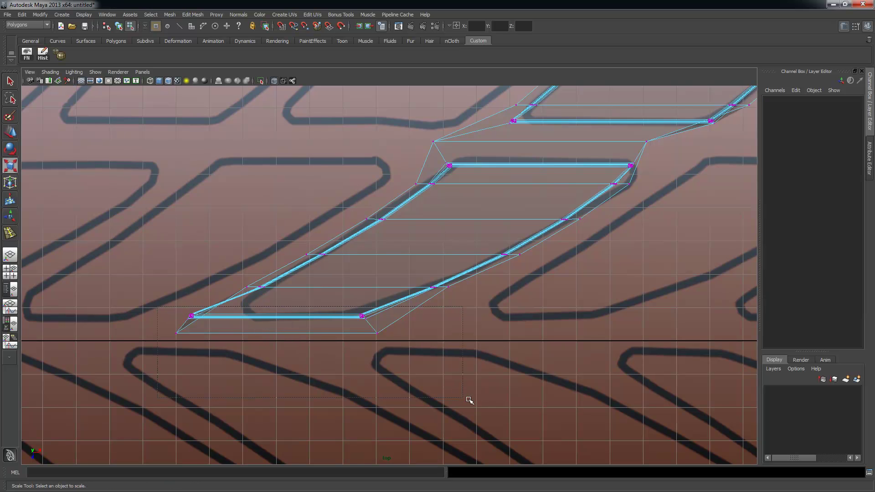
{"action": "left_click_drag", "start_coordinate": [470, 401], "coordinate": [467, 398]}
{"action": "left_click_drag", "start_coordinate": [235, 324], "coordinate": [249, 330]}
- Move the border corner vertex beside the third slab's pointed tip outward toward negative X
{"action": "right_click_drag", "start_coordinate": [189, 341], "coordinate": [388, 392], "text": "alt"}
{"action": "middle_click_drag", "start_coordinate": [136, 362], "coordinate": [146, 321], "text": "alt"}
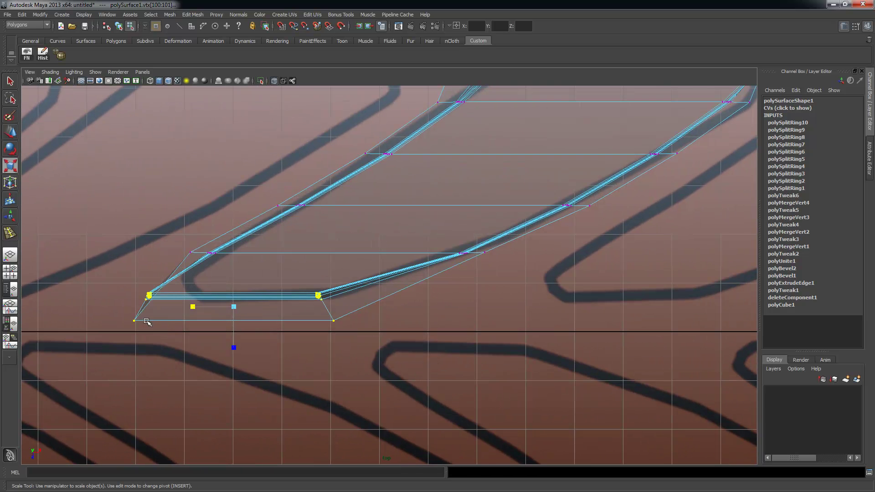
{"action": "left_click_drag", "start_coordinate": [180, 351], "coordinate": [105, 310]}
{"action": "key", "text": "w"}
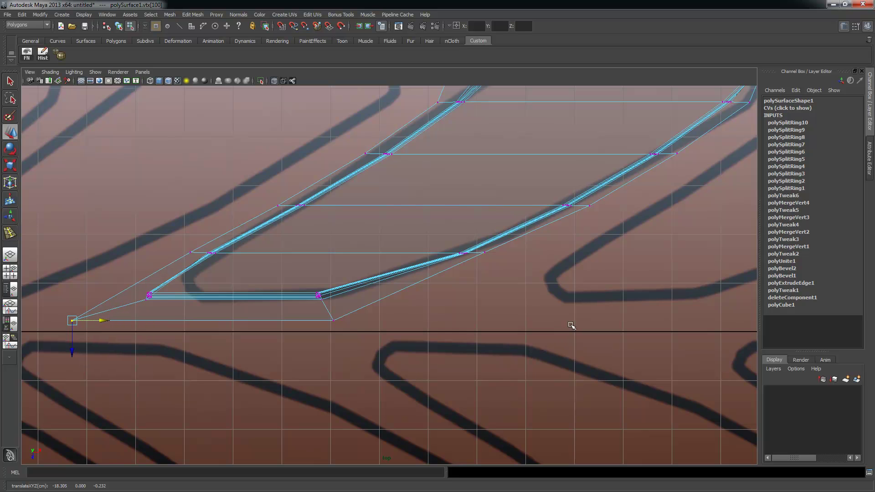
- Move the border vertices along the third slab's positive-X side and its adjoining groove corner outward along X, widening the groove
{"action": "middle_click_drag", "start_coordinate": [572, 326], "coordinate": [467, 371], "text": "alt"}
{"action": "middle_click_drag", "start_coordinate": [412, 356], "coordinate": [395, 325], "text": "alt"}
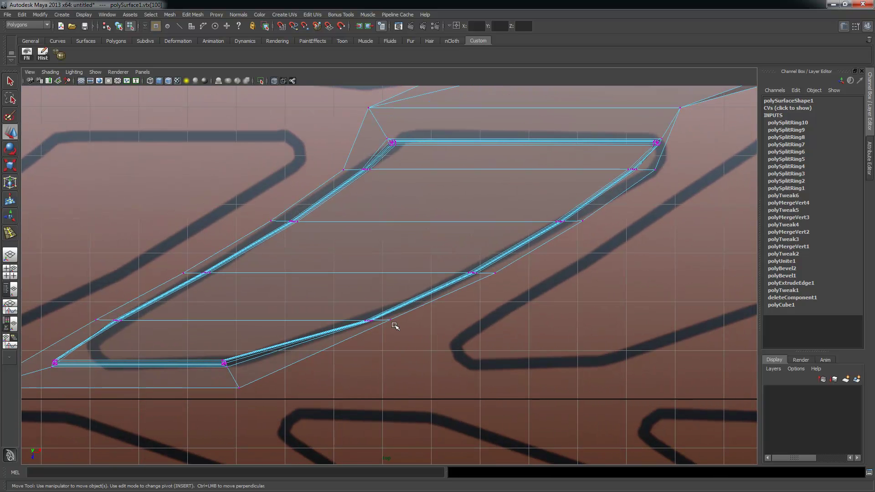
{"action": "left_click_drag", "start_coordinate": [395, 324], "coordinate": [439, 320]}
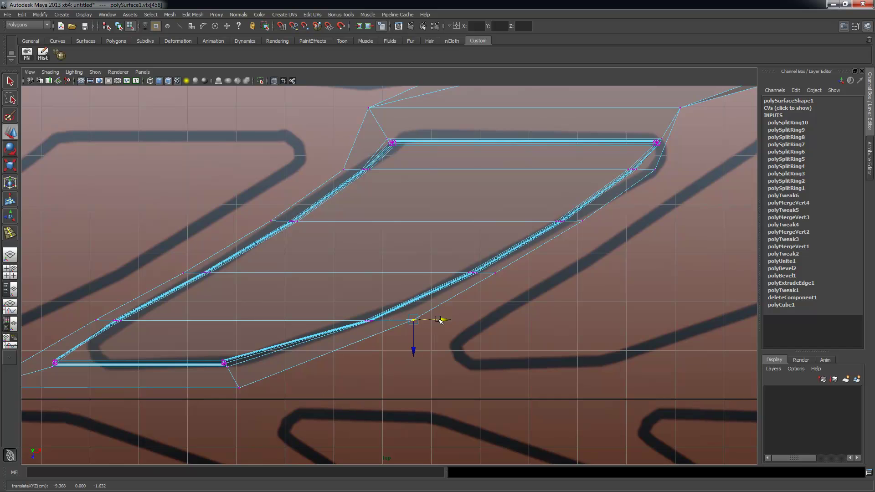
{"action": "left_click", "coordinate": [494, 271]}
{"action": "left_click_drag", "start_coordinate": [511, 276], "coordinate": [527, 276]}
{"action": "left_click", "coordinate": [582, 222]}
{"action": "left_click_drag", "start_coordinate": [600, 222], "coordinate": [617, 223]}
{"action": "middle_click_drag", "start_coordinate": [616, 222], "coordinate": [505, 281], "text": "alt"}
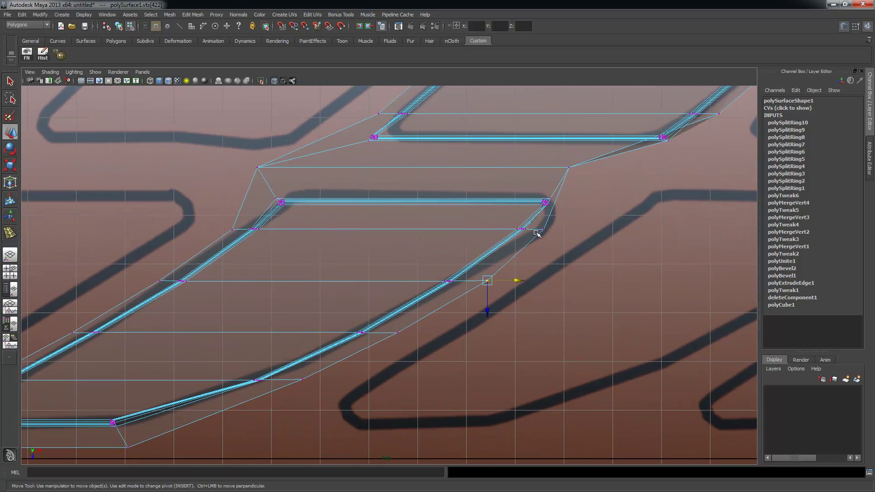
{"action": "left_click_drag", "start_coordinate": [562, 243], "coordinate": [589, 233]}
{"action": "left_click_drag", "start_coordinate": [558, 158], "coordinate": [684, 183]}
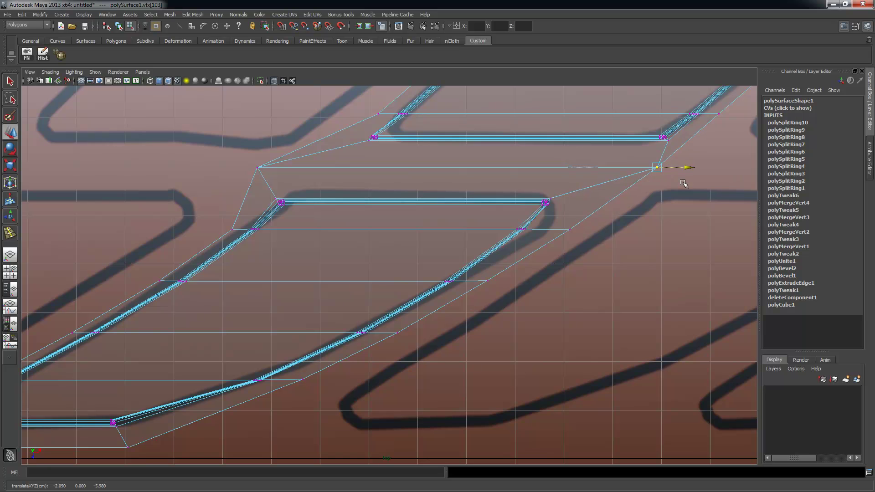
- Align the negative-X border vertices near the third slab's upper end along X, including the corner of the groove above it
{"action": "middle_click_drag", "start_coordinate": [671, 199], "coordinate": [648, 243], "text": "alt"}
{"action": "left_click_drag", "start_coordinate": [265, 212], "coordinate": [304, 218]}
{"action": "right_click_drag", "start_coordinate": [484, 276], "coordinate": [431, 267], "text": "alt"}
{"action": "middle_click_drag", "start_coordinate": [431, 267], "coordinate": [463, 231], "text": "alt"}
{"action": "right_click_drag", "start_coordinate": [219, 308], "coordinate": [293, 323], "text": "alt"}
{"action": "middle_click_drag", "start_coordinate": [420, 257], "coordinate": [459, 274], "text": "alt"}
{"action": "right_click_drag", "start_coordinate": [319, 292], "coordinate": [354, 288], "text": "alt"}
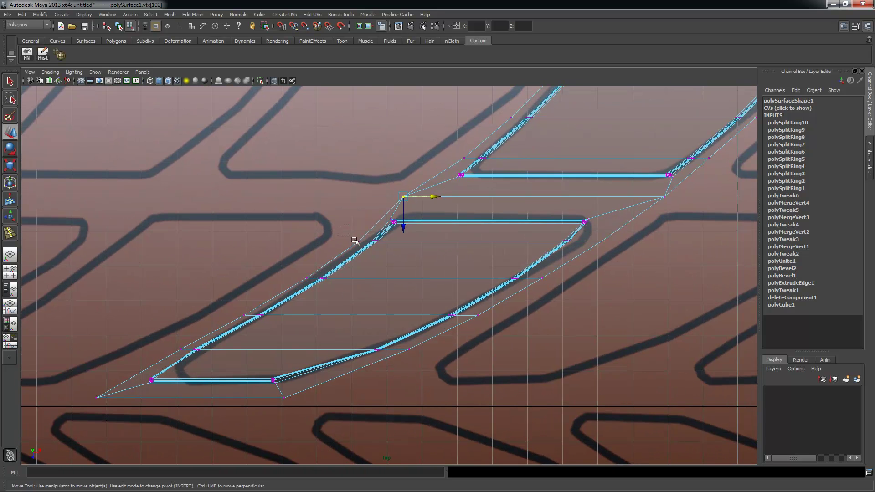
{"action": "left_click_drag", "start_coordinate": [310, 281], "coordinate": [292, 296], "text": "shift"}
- Move the positive-X groove vertex between the outer and middle slabs along X to smooth the border
{"action": "middle_click_drag", "start_coordinate": [385, 323], "coordinate": [129, 491], "text": "alt"}
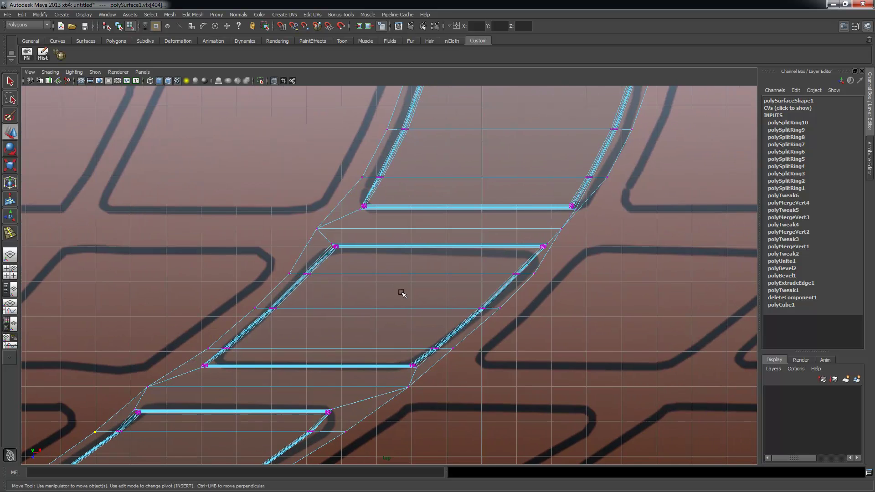
{"action": "middle_click_drag", "start_coordinate": [401, 293], "coordinate": [298, 366], "text": "alt"}
{"action": "left_click_drag", "start_coordinate": [417, 332], "coordinate": [427, 325]}
{"action": "middle_click_drag", "start_coordinate": [454, 267], "coordinate": [422, 334], "text": "alt"}
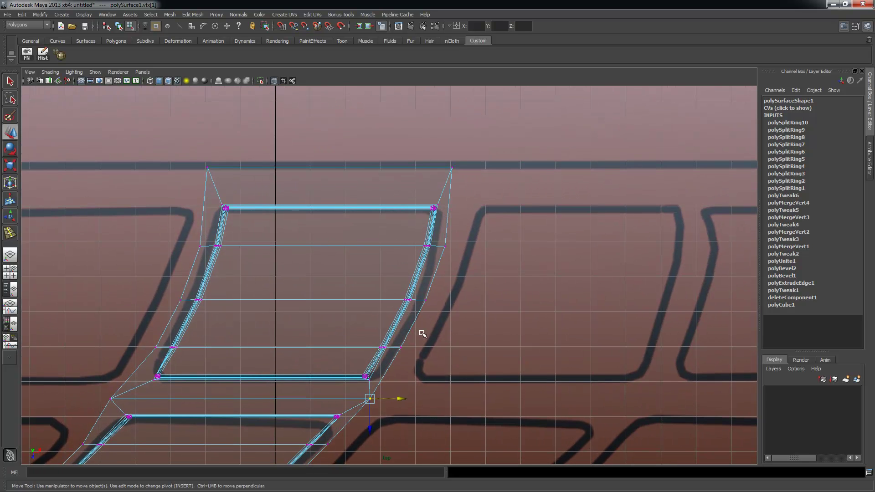
- Check in the top view how the slanted slabs and their borders fit the reference outlines, down to the third slab's tip
{"action": "middle_click_drag", "start_coordinate": [348, 292], "coordinate": [408, 185], "text": "alt"}
{"action": "middle_click_drag", "start_coordinate": [305, 322], "coordinate": [320, 294], "text": "alt"}
{"action": "mouse_move", "coordinate": [284, 360]}
{"action": "middle_mouse_down", "text": "alt"}
{"action": "mouse_move", "coordinate": [439, 282]}
{"action": "mouse_move", "coordinate": [417, 231]}
{"action": "mouse_move", "coordinate": [512, 219]}
{"action": "mouse_move", "coordinate": [280, 275]}
{"action": "middle_mouse_up", "text": "alt"}
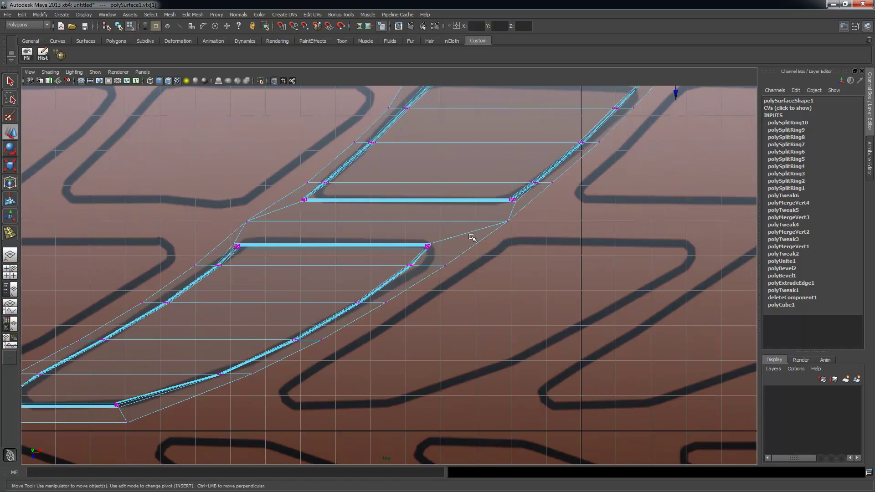
{"action": "right_click_drag", "start_coordinate": [279, 275], "coordinate": [327, 307], "text": "alt"}
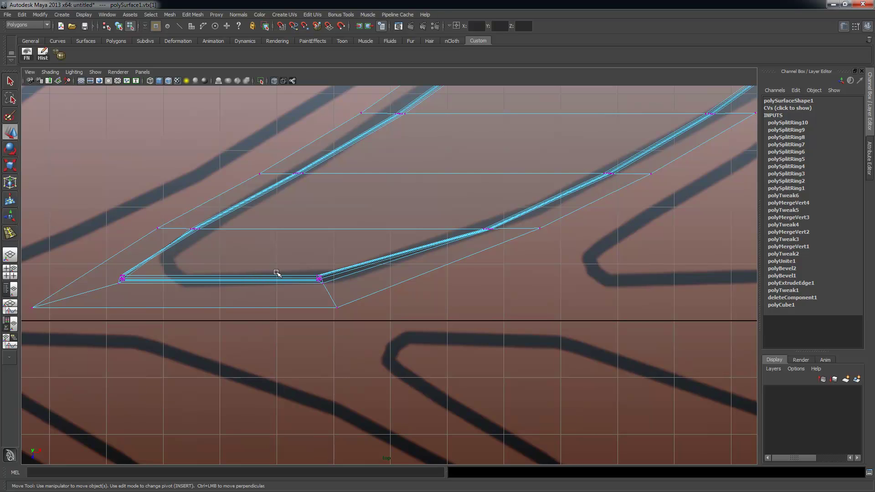
{"action": "right_click_drag", "start_coordinate": [277, 273], "coordinate": [316, 326], "text": "alt"}
{"action": "middle_click_drag", "start_coordinate": [186, 325], "coordinate": [365, 354], "text": "alt"}
{"action": "right_click_drag", "start_coordinate": [207, 328], "coordinate": [332, 341], "text": "alt"}
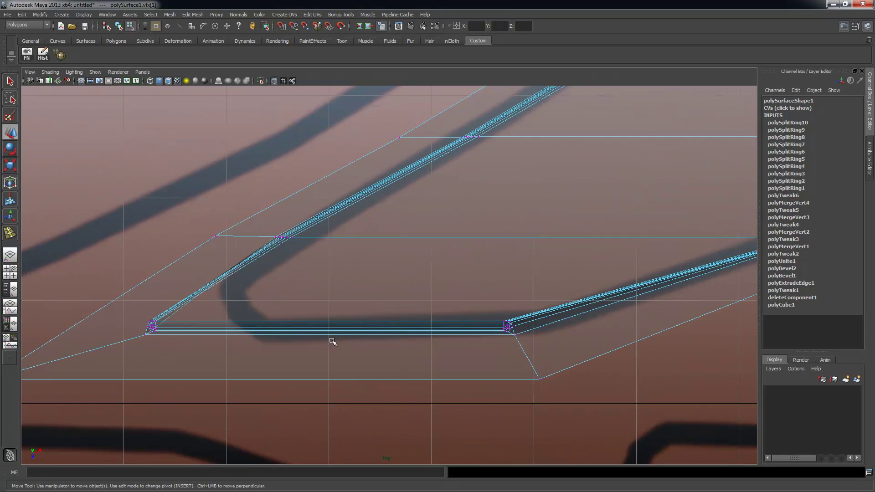
- Switch to the perspective view and examine the third slab's end and bevelled side walls up close
{"action": "key", "text": "space"}
{"action": "key", "text": "space"}
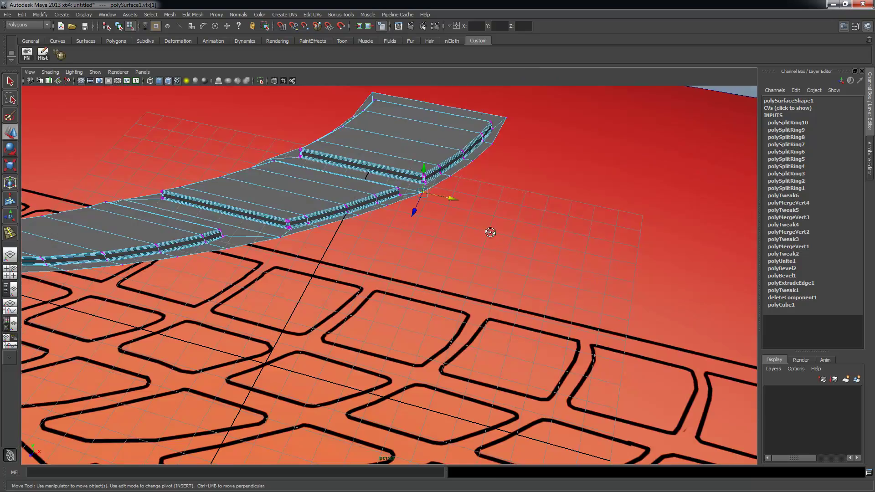
{"action": "left_click_drag", "start_coordinate": [489, 231], "coordinate": [510, 247], "text": "alt"}
{"action": "middle_click_drag", "start_coordinate": [510, 246], "coordinate": [648, 233], "text": "alt"}
{"action": "right_click_drag", "start_coordinate": [353, 333], "coordinate": [399, 348], "text": "alt"}
{"action": "middle_click_drag", "start_coordinate": [399, 348], "coordinate": [545, 291], "text": "alt"}
{"action": "right_click_drag", "start_coordinate": [347, 328], "coordinate": [460, 354], "text": "alt"}
{"action": "middle_click_drag", "start_coordinate": [460, 354], "coordinate": [481, 346], "text": "alt"}
{"action": "left_click_drag", "start_coordinate": [481, 346], "coordinate": [297, 336], "text": "alt"}
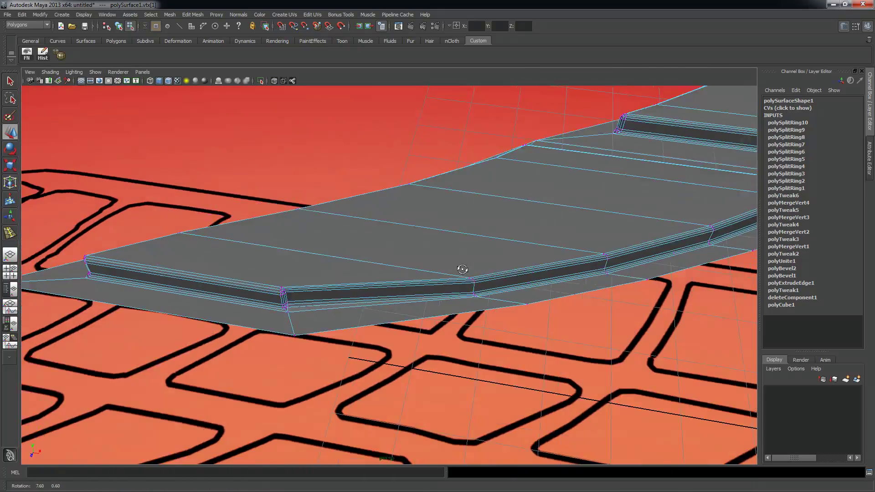
- Rotate the vertex groups at both corners of the third slab's lower end in the top view, including the pointed tip
{"action": "right_click_drag", "start_coordinate": [297, 336], "coordinate": [403, 310], "text": "alt"}
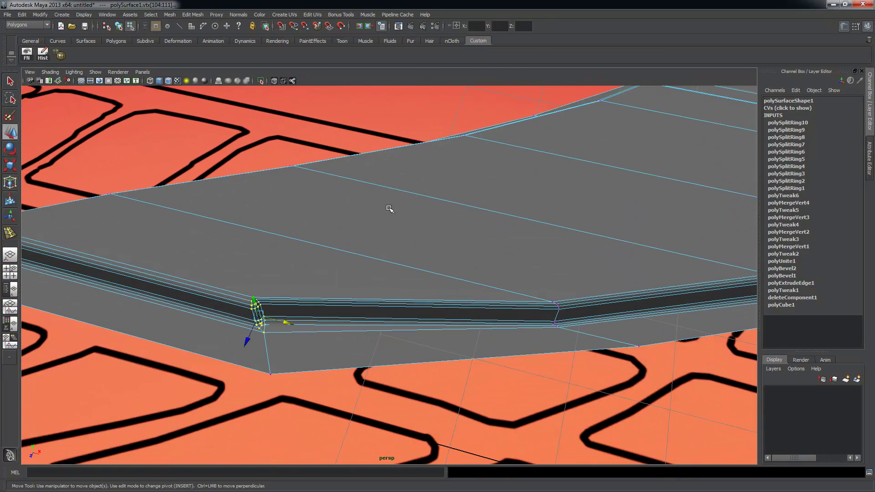
{"action": "key", "text": "space"}
{"action": "key", "text": "space"}
{"action": "right_click_drag", "start_coordinate": [429, 283], "coordinate": [467, 279], "text": "alt"}
{"action": "key", "text": "e"}
{"action": "left_click_drag", "start_coordinate": [423, 274], "coordinate": [441, 293]}
{"action": "middle_click_drag", "start_coordinate": [364, 312], "coordinate": [502, 320], "text": "alt"}
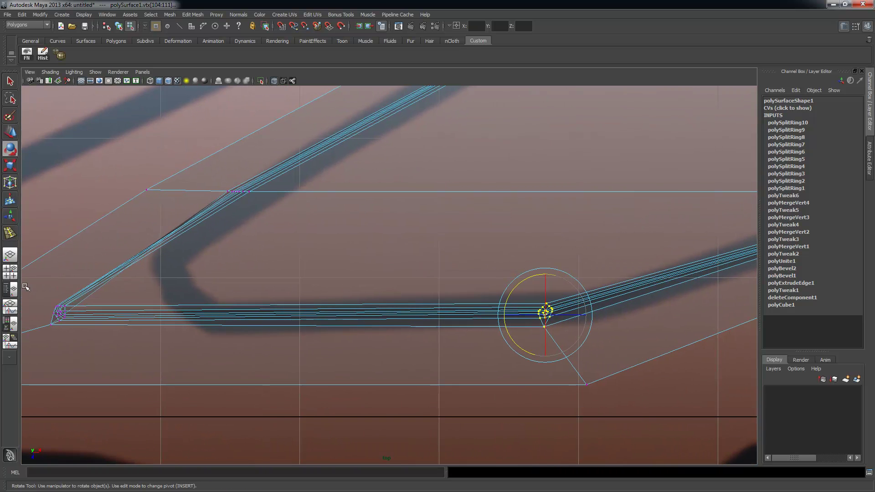
{"action": "left_click_drag", "start_coordinate": [55, 303], "coordinate": [103, 309]}
{"action": "key", "text": "space"}
{"action": "key", "text": "space"}
- Nudge the vertices on the third slab's negative-X wall beside the tip along X and return to object mode
{"action": "left_click_drag", "start_coordinate": [488, 226], "coordinate": [588, 231], "text": "alt"}
{"action": "middle_click_drag", "start_coordinate": [588, 232], "coordinate": [464, 233], "text": "alt"}
{"action": "left_click_drag", "start_coordinate": [464, 234], "coordinate": [502, 225], "text": "alt"}
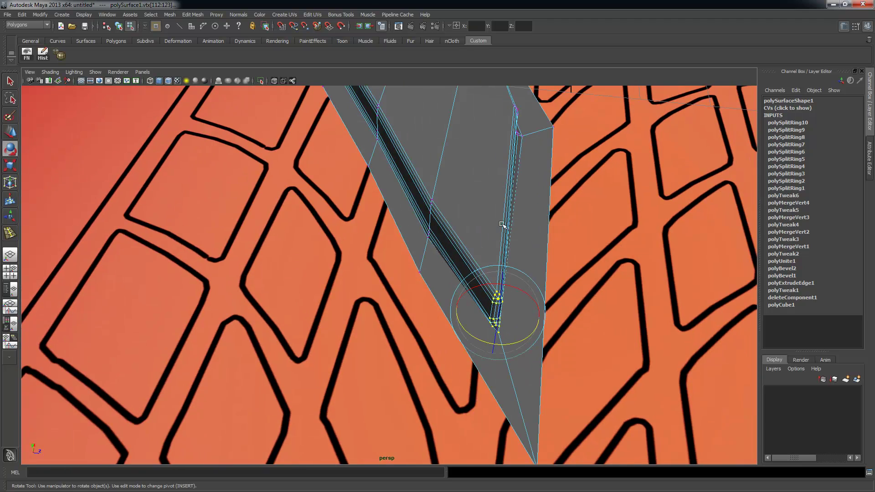
{"action": "left_click_drag", "start_coordinate": [426, 199], "coordinate": [420, 210], "text": "alt"}
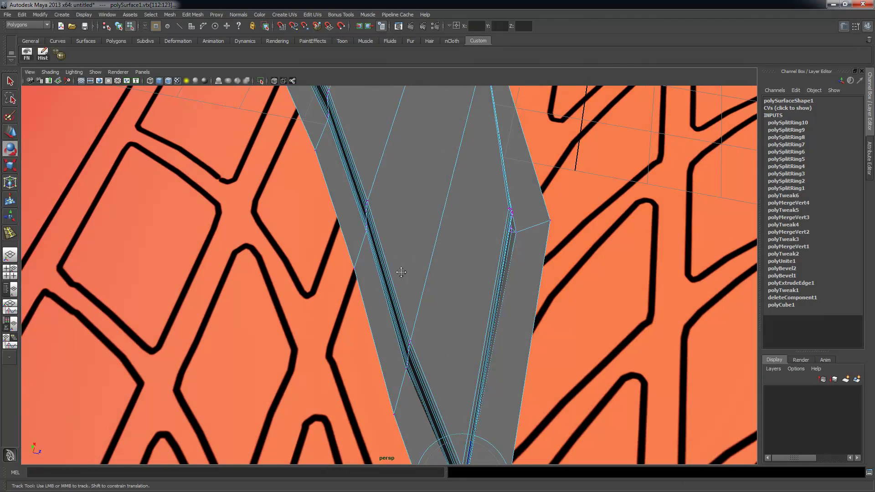
{"action": "left_click_drag", "start_coordinate": [401, 274], "coordinate": [364, 263], "text": "alt"}
{"action": "left_click_drag", "start_coordinate": [397, 328], "coordinate": [396, 326]}
{"action": "key", "text": "w"}
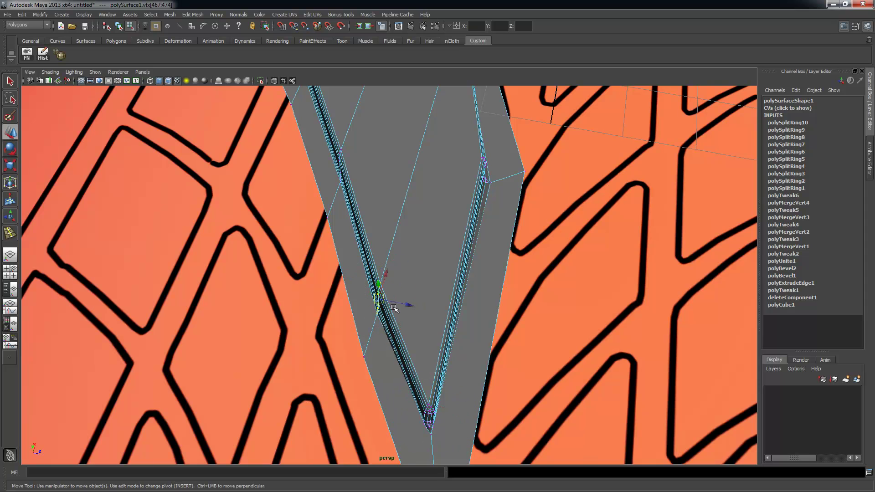
{"action": "middle_click_drag", "start_coordinate": [387, 272], "coordinate": [388, 269]}
{"action": "left_click_drag", "start_coordinate": [390, 264], "coordinate": [383, 302], "text": "alt"}
{"action": "key", "text": "F8"}
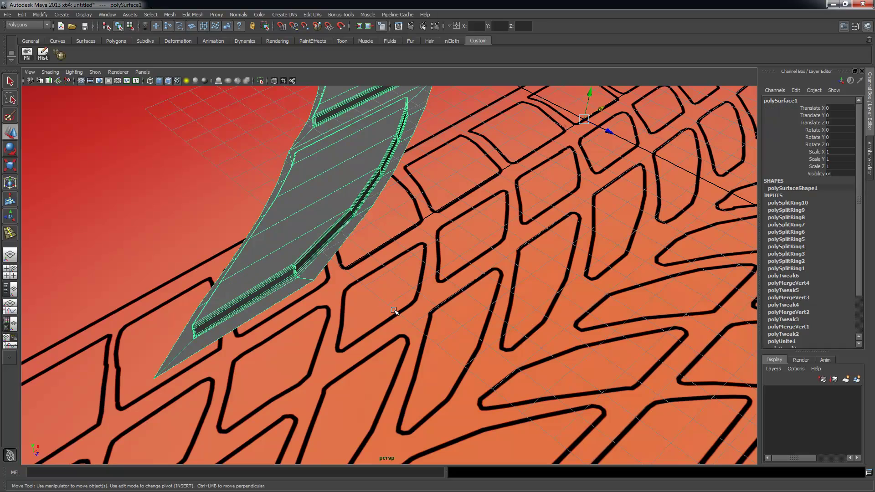
- Select the vertices of the outer slab's upper negative-X corner and rotate them in the top view
{"action": "left_click", "coordinate": [459, 233]}
{"action": "left_click_drag", "start_coordinate": [527, 238], "coordinate": [301, 299], "text": "alt"}
{"action": "right_click_drag", "start_coordinate": [301, 299], "coordinate": [463, 319], "text": "alt"}
{"action": "middle_click_drag", "start_coordinate": [463, 319], "coordinate": [420, 320], "text": "alt"}
{"action": "left_click_drag", "start_coordinate": [420, 320], "coordinate": [310, 335], "text": "alt"}
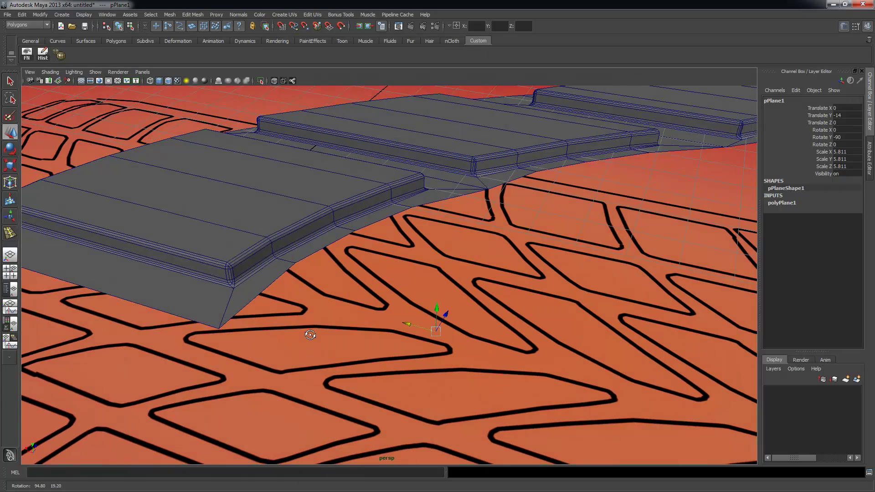
{"action": "middle_click_drag", "start_coordinate": [310, 335], "coordinate": [361, 337], "text": "alt"}
{"action": "right_click_drag", "start_coordinate": [306, 250], "coordinate": [269, 250]}
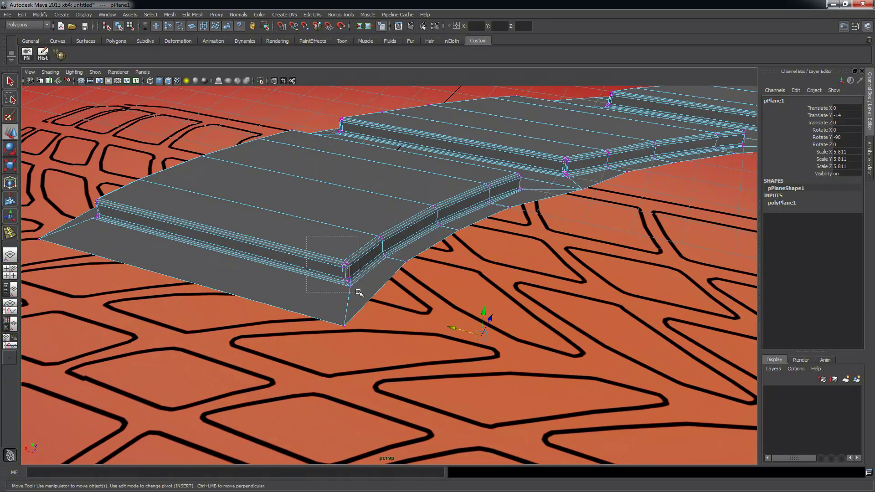
{"action": "left_click_drag", "start_coordinate": [359, 292], "coordinate": [359, 292]}
{"action": "key", "text": "space"}
{"action": "key", "text": "f"}
{"action": "right_click_drag", "start_coordinate": [321, 211], "coordinate": [416, 227], "text": "alt"}
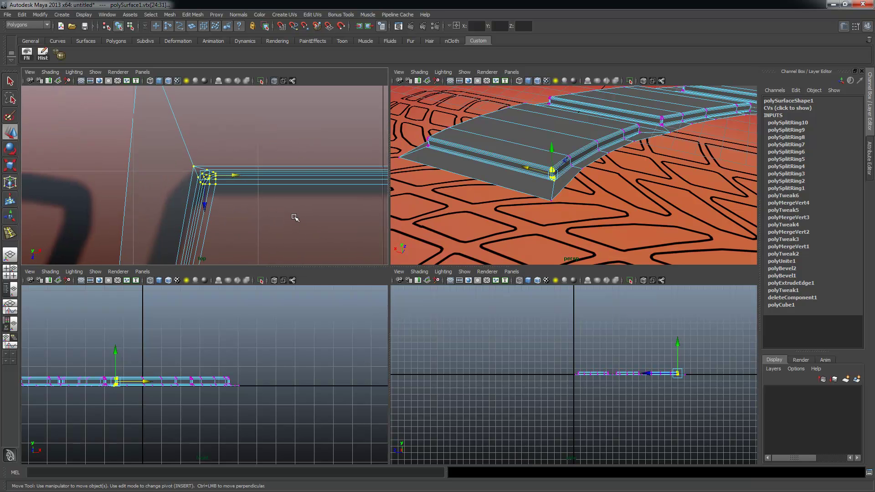
{"action": "key", "text": "e"}
{"action": "left_click_drag", "start_coordinate": [236, 145], "coordinate": [242, 157]}
- Rotate the vertex group at the outer slab's upper positive-X corner in the top view and leave vertex editing
{"action": "right_click_drag", "start_coordinate": [338, 214], "coordinate": [314, 193], "text": "alt"}
{"action": "middle_click_drag", "start_coordinate": [315, 193], "coordinate": [207, 184], "text": "alt"}
{"action": "scroll", "coordinate": [207, 184], "scroll_direction": "up", "scroll_amount": 2}
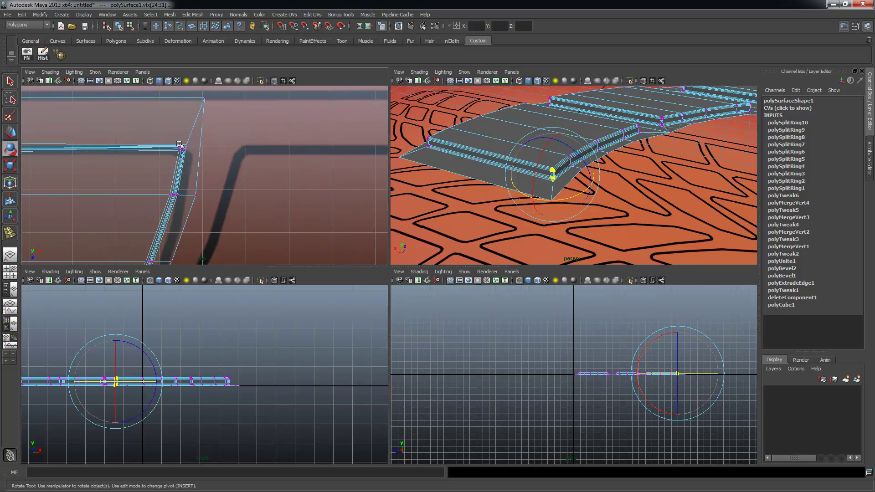
{"action": "left_click_drag", "start_coordinate": [201, 159], "coordinate": [202, 159]}
{"action": "right_click_drag", "start_coordinate": [207, 164], "coordinate": [344, 202], "text": "alt"}
{"action": "middle_click_drag", "start_coordinate": [236, 162], "coordinate": [254, 190], "text": "alt"}
{"action": "left_click_drag", "start_coordinate": [204, 151], "coordinate": [208, 147]}
{"action": "left_click", "coordinate": [254, 164]}
{"action": "right_click_drag", "start_coordinate": [255, 164], "coordinate": [150, 173], "text": "alt"}
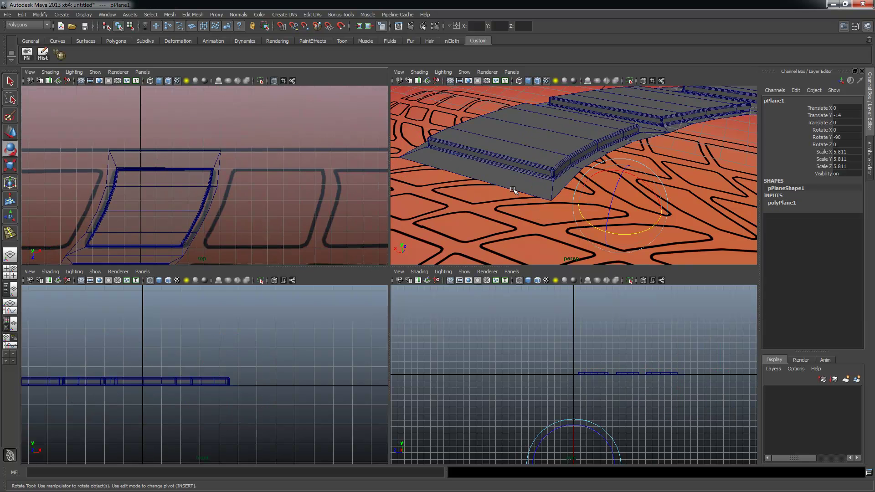
- Preview the tread strip smoothed, examine its corners and side walls in perspective, and restore the unsmoothed display
{"action": "key", "text": "space"}
{"action": "right_click_drag", "start_coordinate": [567, 240], "coordinate": [422, 211], "text": "alt"}
{"action": "left_click_drag", "start_coordinate": [428, 213], "coordinate": [585, 272], "text": "alt"}
{"action": "left_click", "coordinate": [476, 229]}
{"action": "left_click", "coordinate": [589, 197]}
{"action": "left_click_drag", "start_coordinate": [589, 198], "coordinate": [407, 313], "text": "alt"}
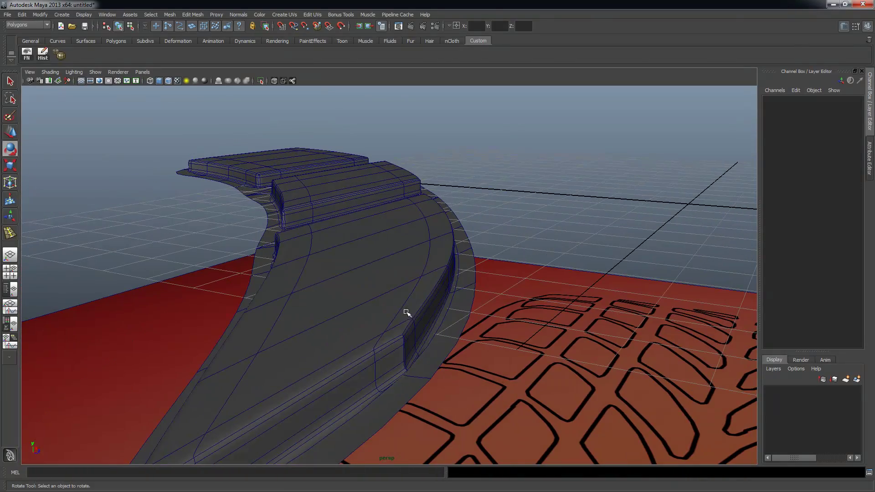
{"action": "right_click_drag", "start_coordinate": [467, 314], "coordinate": [399, 313], "text": "alt"}
{"action": "left_click_drag", "start_coordinate": [399, 312], "coordinate": [360, 307], "text": "alt"}
{"action": "right_click_drag", "start_coordinate": [360, 306], "coordinate": [432, 314], "text": "alt"}
{"action": "middle_click_drag", "start_coordinate": [343, 293], "coordinate": [371, 292], "text": "alt"}
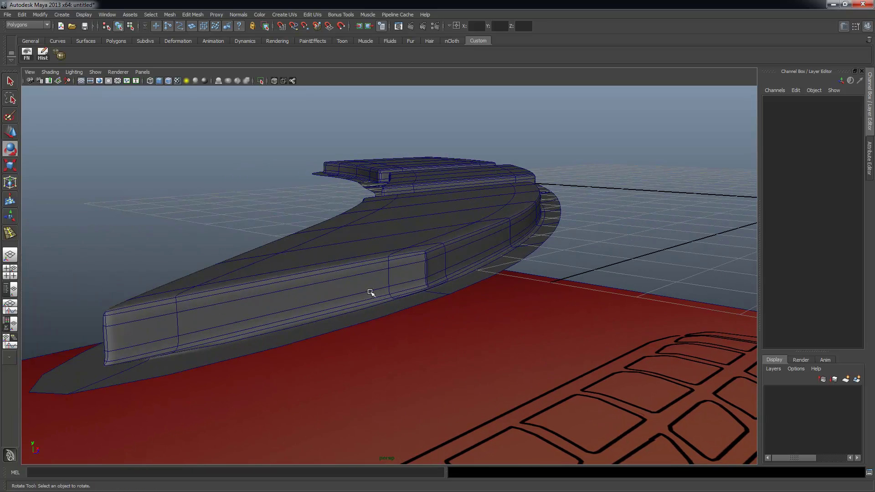
{"action": "left_click", "coordinate": [166, 313]}
{"action": "left_click_drag", "start_coordinate": [313, 332], "coordinate": [441, 237], "text": "alt"}
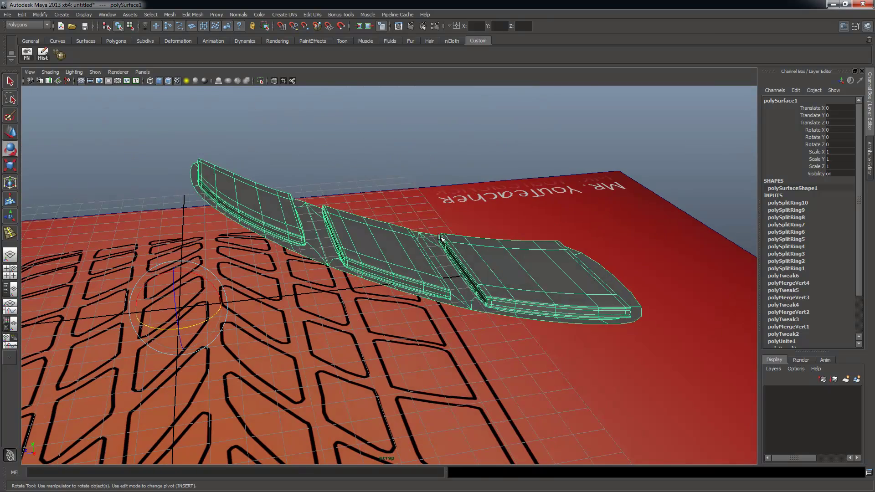
{"action": "key", "text": "1"}
- Select the tread strip and move its pivot to the positive-X border corner at the third slab's lower end
{"action": "left_click", "coordinate": [493, 146]}
{"action": "left_click_drag", "start_coordinate": [577, 234], "coordinate": [474, 283], "text": "alt"}
{"action": "left_click", "coordinate": [474, 284]}
{"action": "key", "text": "space"}
{"action": "key", "text": "space"}
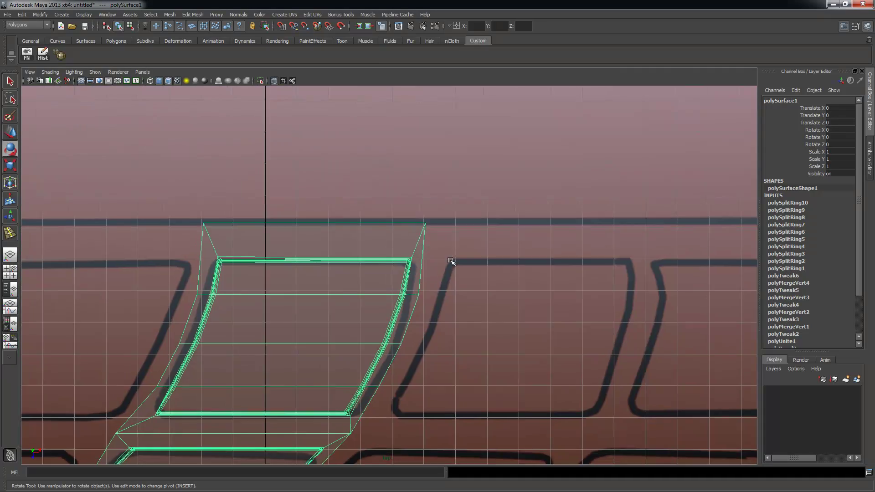
{"action": "scroll", "coordinate": [451, 261], "scroll_direction": "down", "scroll_amount": 6}
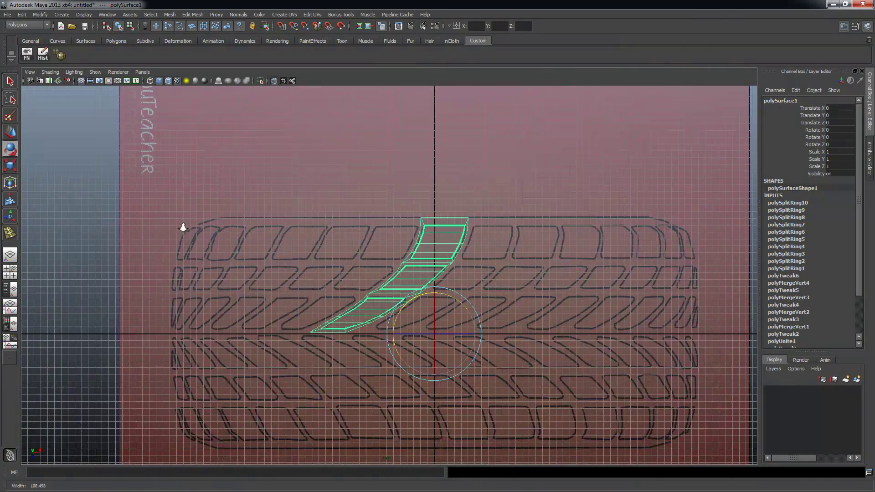
{"action": "right_click_drag", "start_coordinate": [184, 228], "coordinate": [165, 227], "text": "alt"}
{"action": "middle_click_drag", "start_coordinate": [287, 256], "coordinate": [201, 202], "text": "alt"}
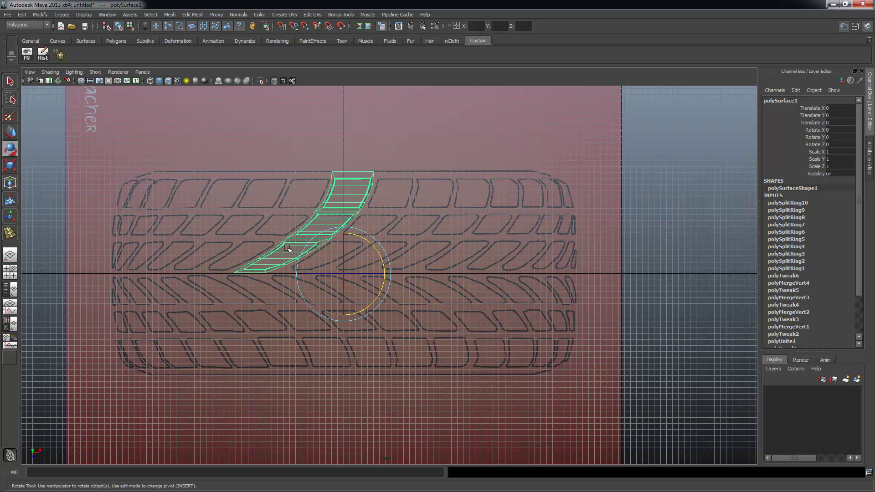
{"action": "right_click_drag", "start_coordinate": [232, 244], "coordinate": [558, 301], "text": "alt"}
{"action": "middle_click_drag", "start_coordinate": [395, 209], "coordinate": [407, 261], "text": "alt"}
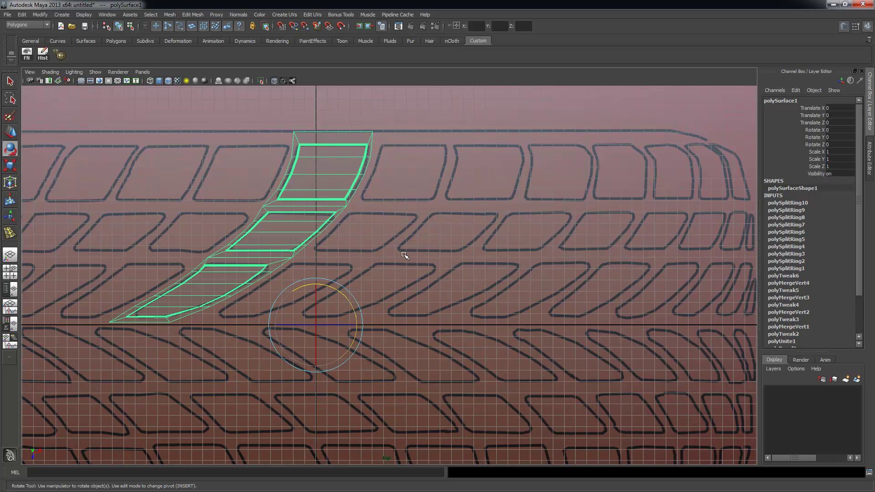
{"action": "key", "text": "Insert"}
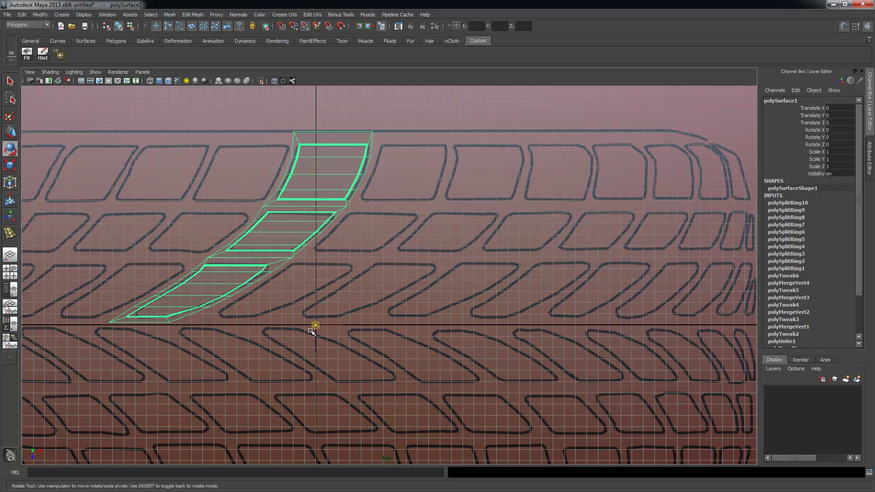
{"action": "left_click_drag", "start_coordinate": [315, 326], "coordinate": [175, 319]}
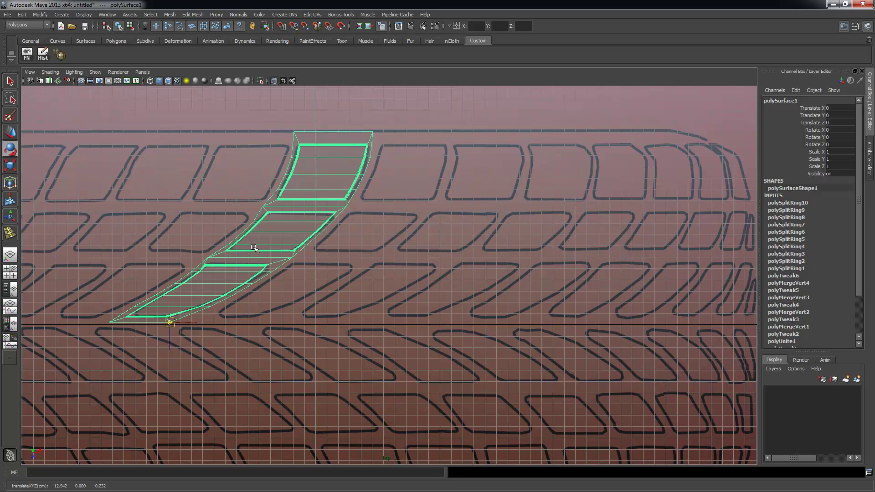
{"action": "key", "text": "e"}
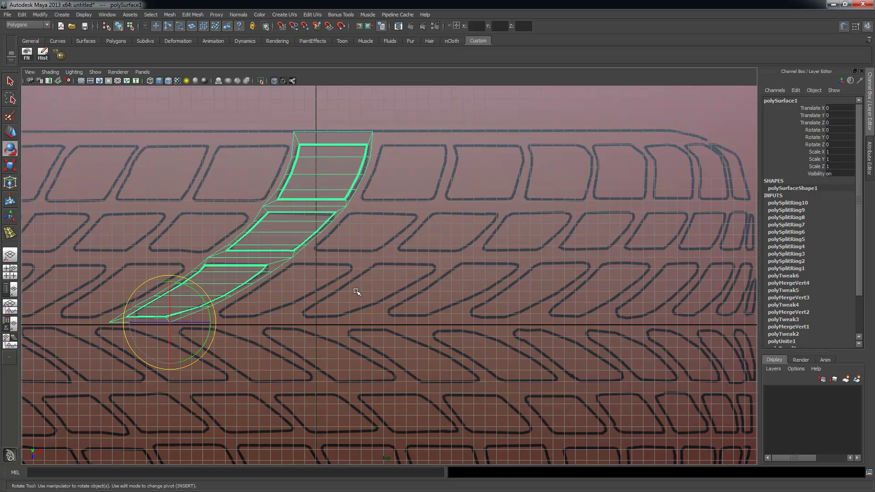
- Duplicate the tread strip and snap the copy's pivot to the pointed negative-X border vertex at its lower end
{"action": "key", "text": "ctrl+d"}
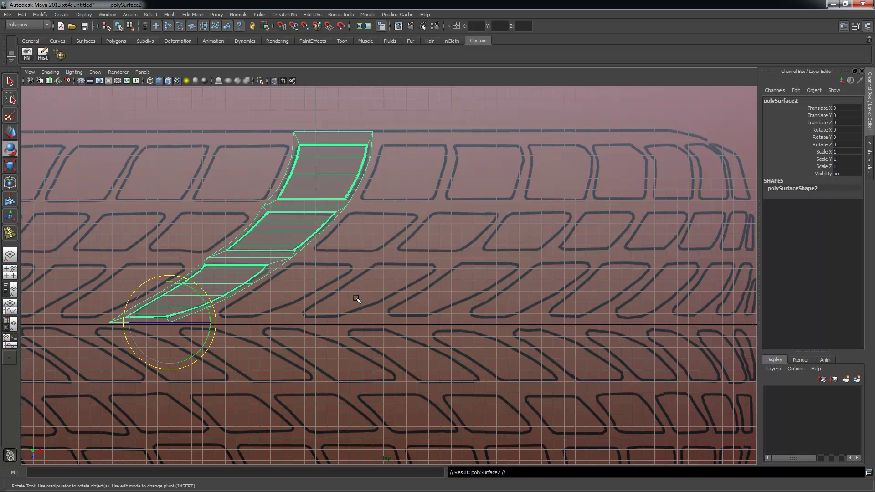
{"action": "key", "text": "w"}
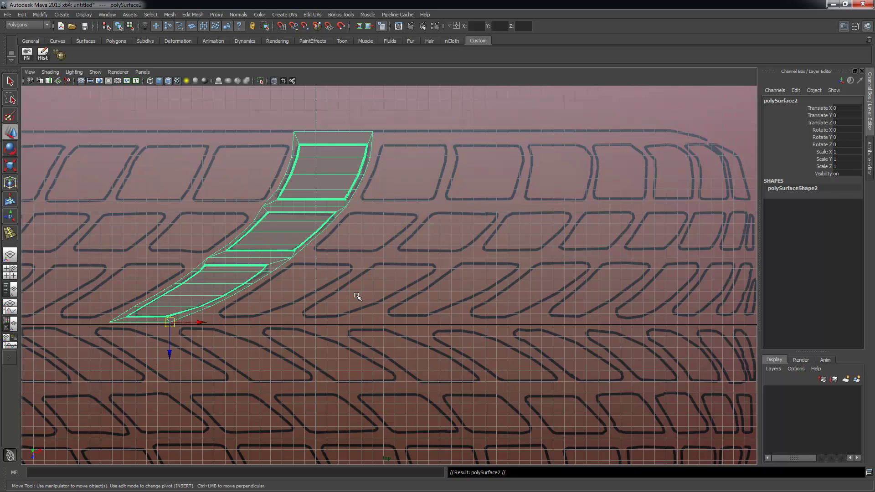
{"action": "key", "text": "v"}
{"action": "right_click_drag", "start_coordinate": [211, 338], "coordinate": [423, 331], "text": "alt"}
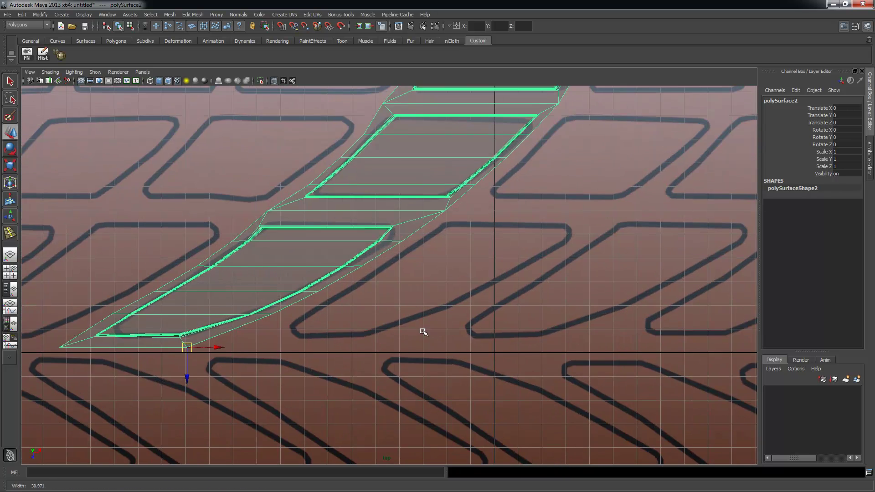
{"action": "middle_click_drag", "start_coordinate": [331, 335], "coordinate": [448, 309], "text": "alt"}
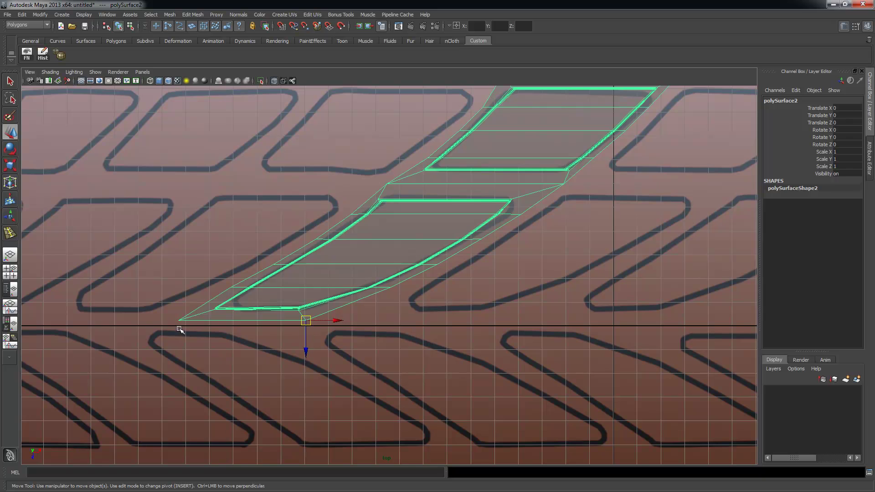
{"action": "key", "text": "Insert"}
{"action": "key", "text": "v"}
{"action": "left_click_drag", "start_coordinate": [305, 321], "coordinate": [179, 321]}
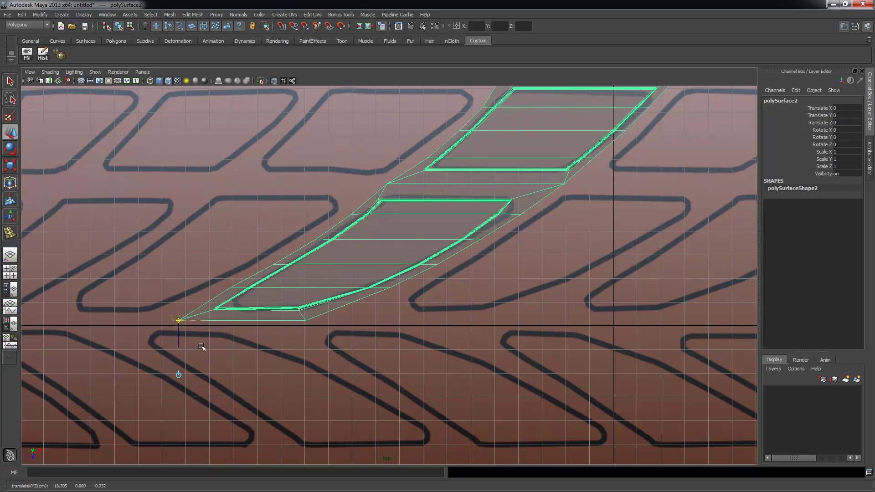
{"action": "key", "text": "Insert"}
- Snap the copied strip's pointed border vertex onto the original strip's lower positive-X border corner
{"action": "right_click_drag", "start_coordinate": [391, 326], "coordinate": [273, 318], "text": "alt"}
{"action": "right_click_drag", "start_coordinate": [361, 348], "coordinate": [326, 349], "text": "alt"}
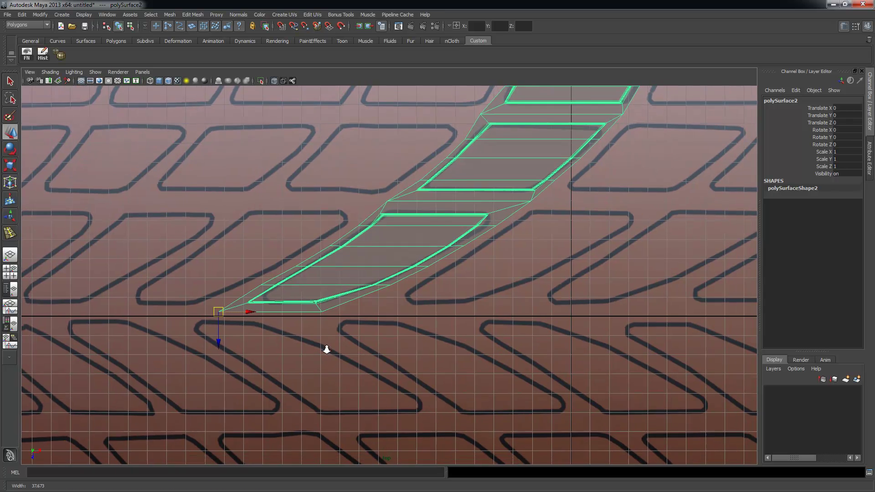
{"action": "key", "text": "v"}
{"action": "left_click_drag", "start_coordinate": [222, 316], "coordinate": [336, 343]}
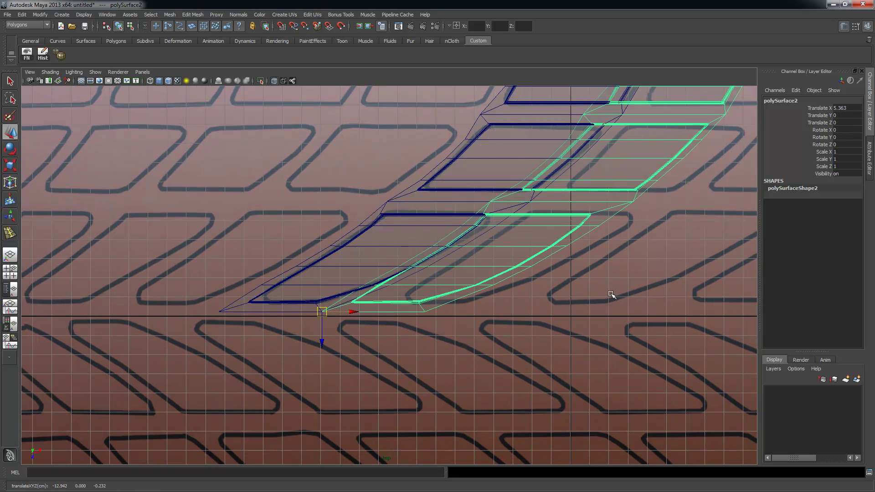
- Move the copied strip along X to about 7.5 so its border meets the original's groove corners
{"action": "middle_click_drag", "start_coordinate": [612, 294], "coordinate": [423, 309], "text": "alt"}
{"action": "middle_click_drag", "start_coordinate": [247, 369], "coordinate": [201, 370], "text": "alt"}
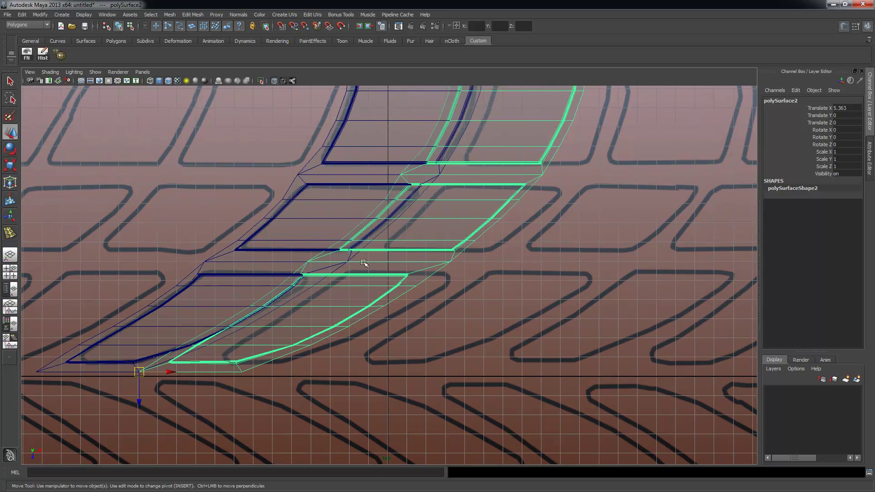
{"action": "middle_click_drag", "start_coordinate": [285, 326], "coordinate": [282, 289], "text": "alt"}
{"action": "scroll", "coordinate": [256, 319], "scroll_direction": "up", "scroll_amount": 2}
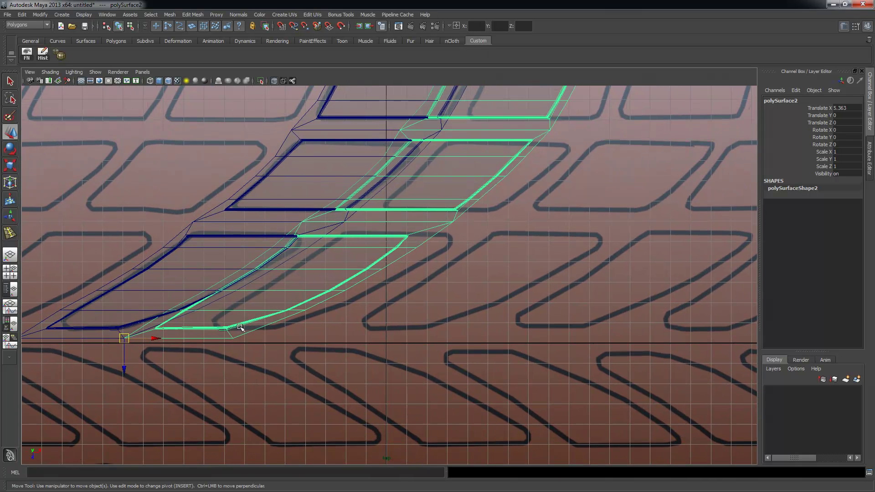
{"action": "middle_click_drag", "start_coordinate": [144, 332], "coordinate": [139, 366], "text": "alt"}
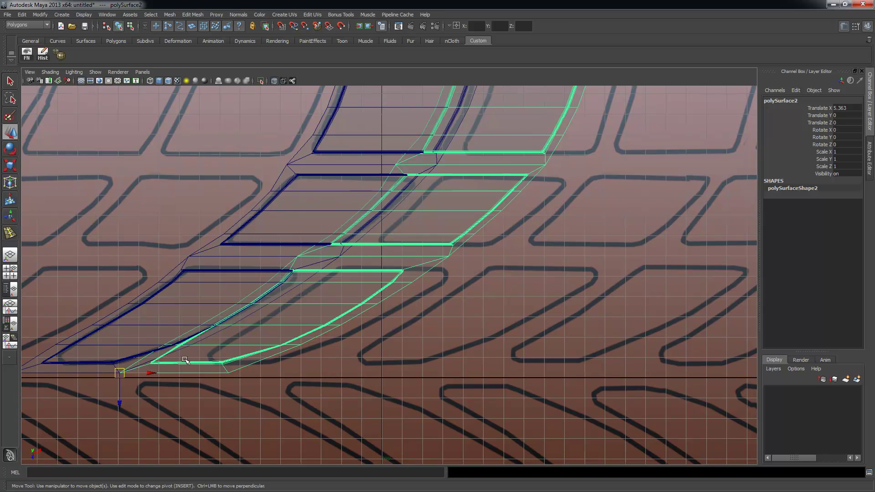
{"action": "left_click_drag", "start_coordinate": [146, 373], "coordinate": [187, 383]}
{"action": "middle_click_drag", "start_coordinate": [503, 274], "coordinate": [391, 404], "text": "alt"}
{"action": "middle_click_drag", "start_coordinate": [386, 277], "coordinate": [439, 245], "text": "alt"}
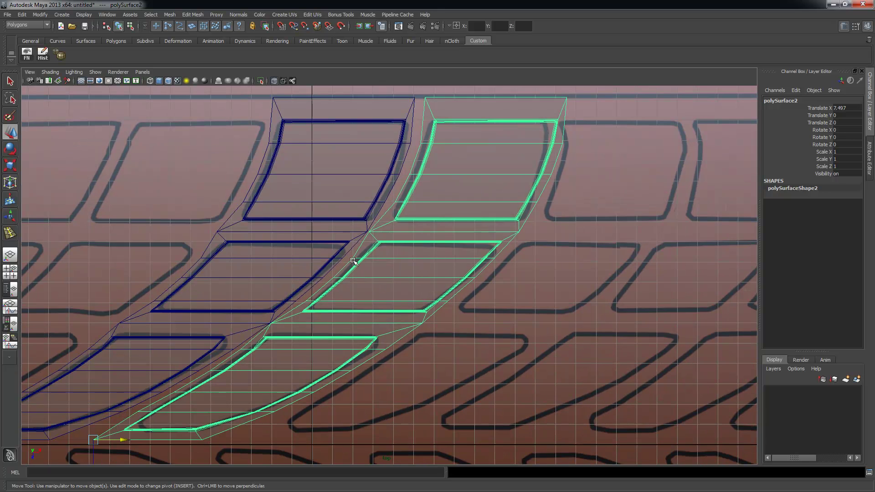
- Duplicate the original strip again and move this copy along X to about -7.3, beside the original's negative-X border
{"action": "left_click", "coordinate": [305, 263]}
{"action": "middle_click_drag", "start_coordinate": [305, 263], "coordinate": [455, 257], "text": "alt"}
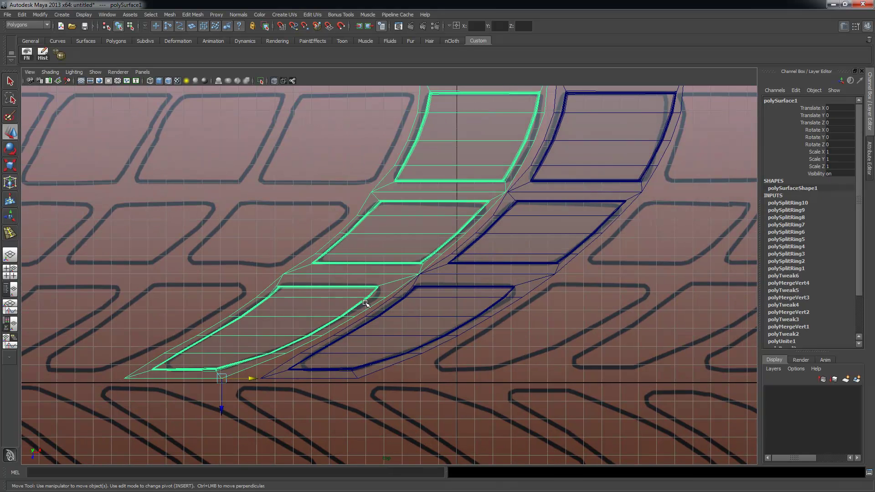
{"action": "middle_click_drag", "start_coordinate": [365, 304], "coordinate": [405, 302], "text": "alt"}
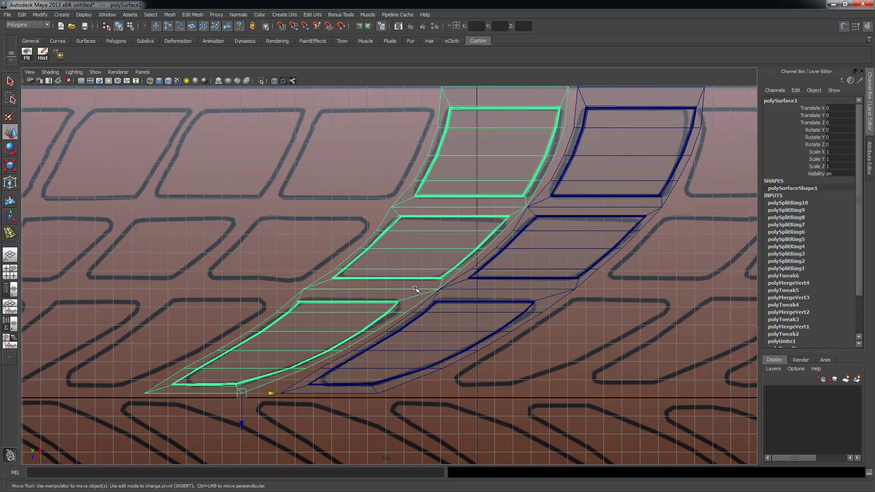
{"action": "key", "text": "ctrl+d"}
{"action": "left_click_drag", "start_coordinate": [279, 395], "coordinate": [138, 393]}
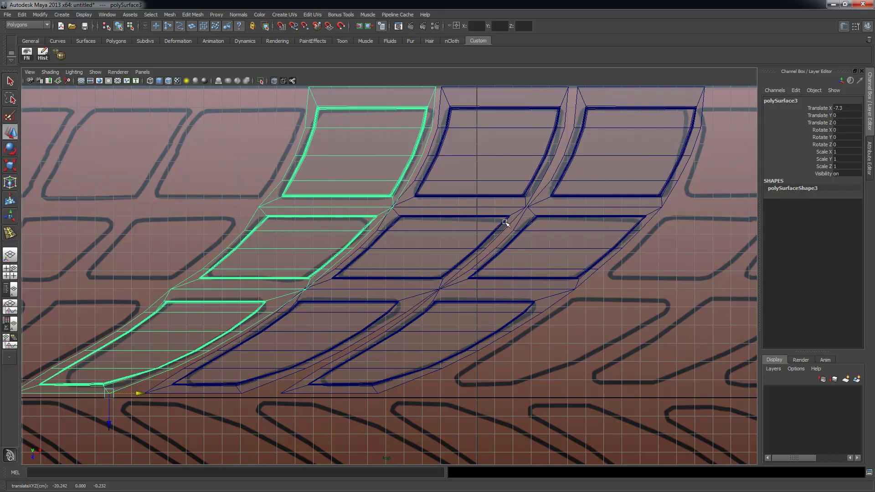
- Examine the gaps and groove corners between the original tread strip and its two copies in perspective
{"action": "middle_click_drag", "start_coordinate": [454, 141], "coordinate": [409, 176], "text": "alt"}
{"action": "scroll", "coordinate": [375, 282], "scroll_direction": "down", "scroll_amount": 2}
{"action": "scroll", "coordinate": [473, 254], "scroll_direction": "down", "scroll_amount": 2}
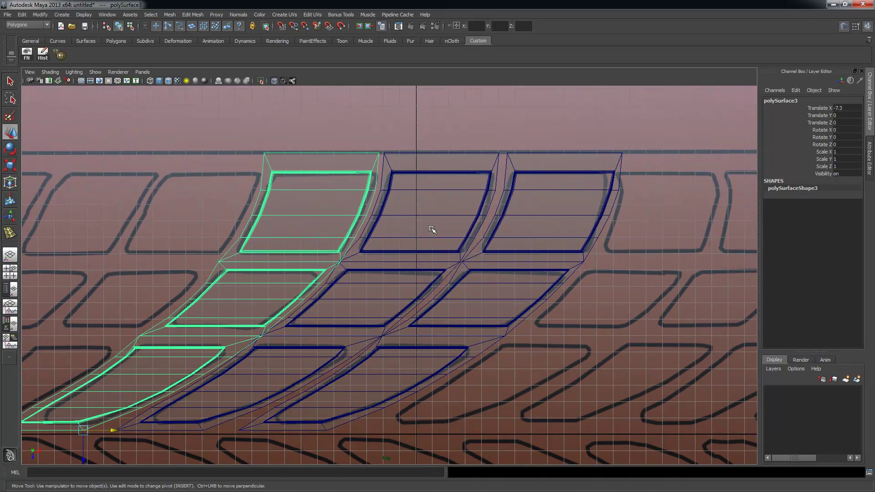
{"action": "key", "text": "space"}
{"action": "key", "text": "space"}
{"action": "left_click_drag", "start_coordinate": [504, 237], "coordinate": [334, 303], "text": "alt"}
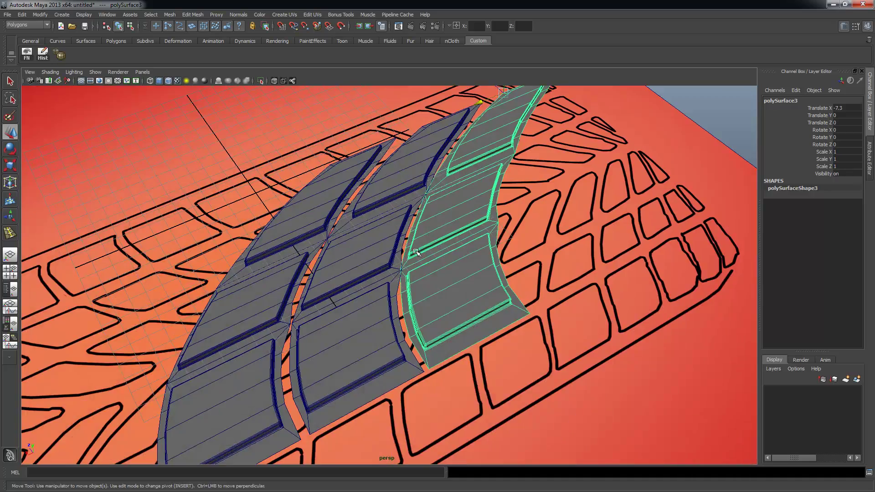
{"action": "right_click_drag", "start_coordinate": [334, 303], "coordinate": [488, 244], "text": "alt"}
{"action": "middle_click_drag", "start_coordinate": [488, 244], "coordinate": [461, 285], "text": "alt"}
{"action": "right_click_drag", "start_coordinate": [396, 265], "coordinate": [487, 267], "text": "alt"}
{"action": "middle_click_drag", "start_coordinate": [487, 267], "coordinate": [460, 340], "text": "alt"}
{"action": "left_click", "coordinate": [420, 197]}
{"action": "left_click_drag", "start_coordinate": [420, 197], "coordinate": [362, 295], "text": "alt"}
{"action": "right_click_drag", "start_coordinate": [362, 295], "coordinate": [480, 217], "text": "alt"}
{"action": "middle_click_drag", "start_coordinate": [481, 217], "coordinate": [409, 332], "text": "alt"}
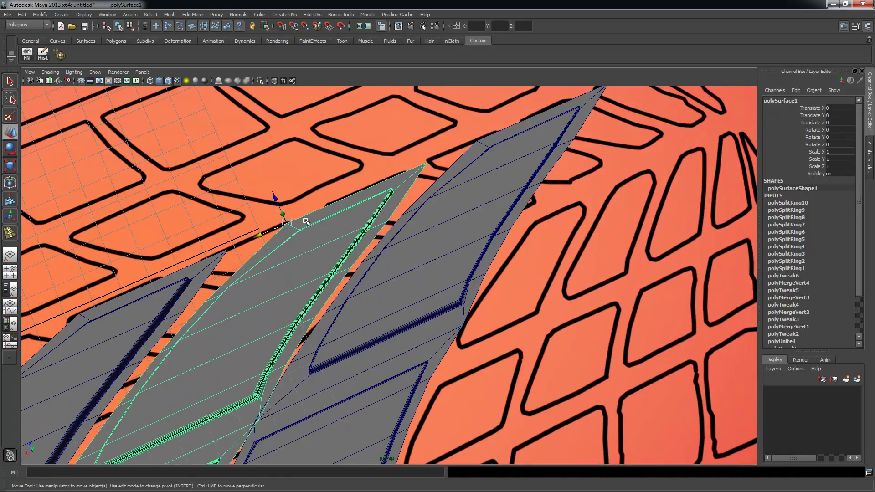
{"action": "left_click_drag", "start_coordinate": [326, 266], "coordinate": [365, 205], "text": "alt"}
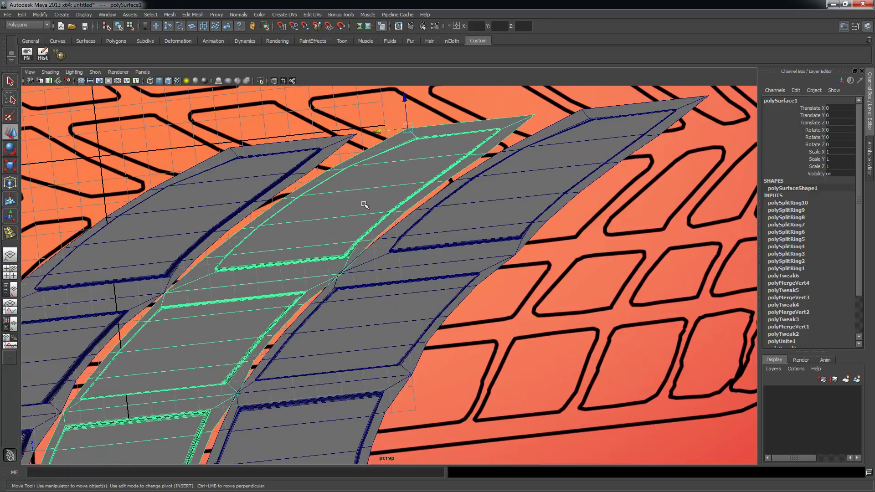
- Set the negative-X strip copy's Translate X to -7.5, mirroring the spacing of the positive-X copy
{"action": "key", "text": "space"}
{"action": "key", "text": "space"}
{"action": "left_click", "coordinate": [328, 170]}
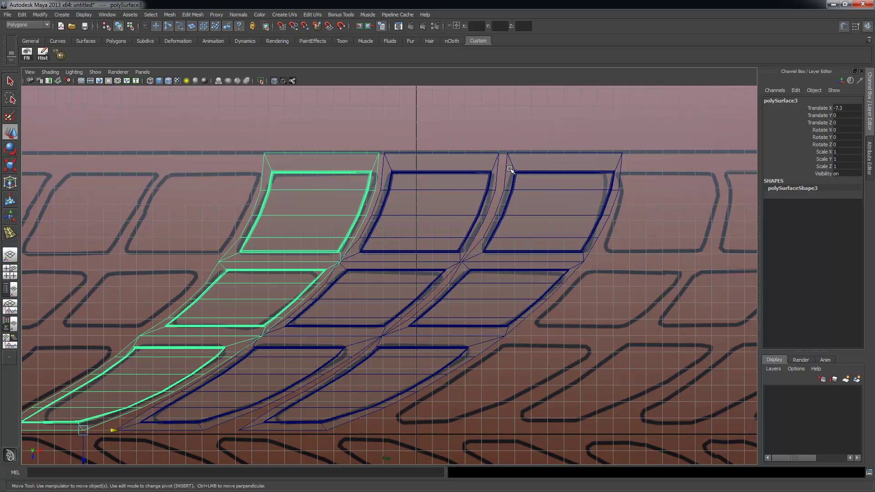
{"action": "left_click", "coordinate": [567, 191]}
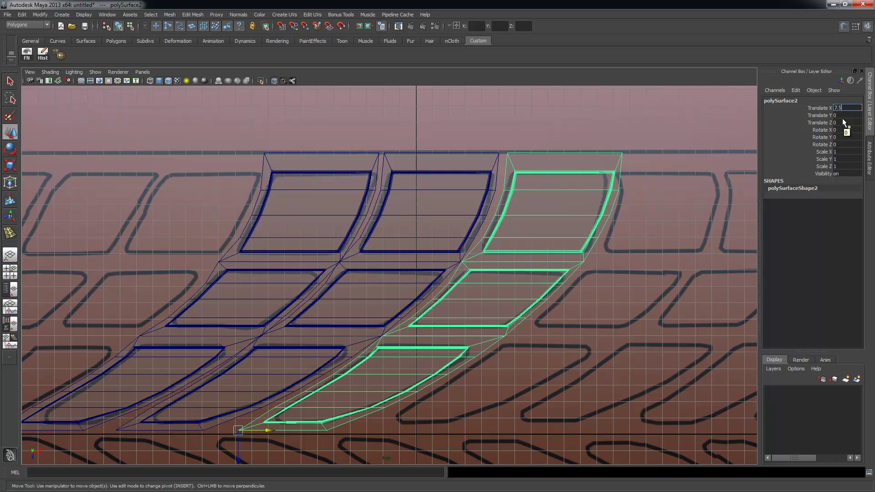
{"action": "left_click", "coordinate": [351, 173]}
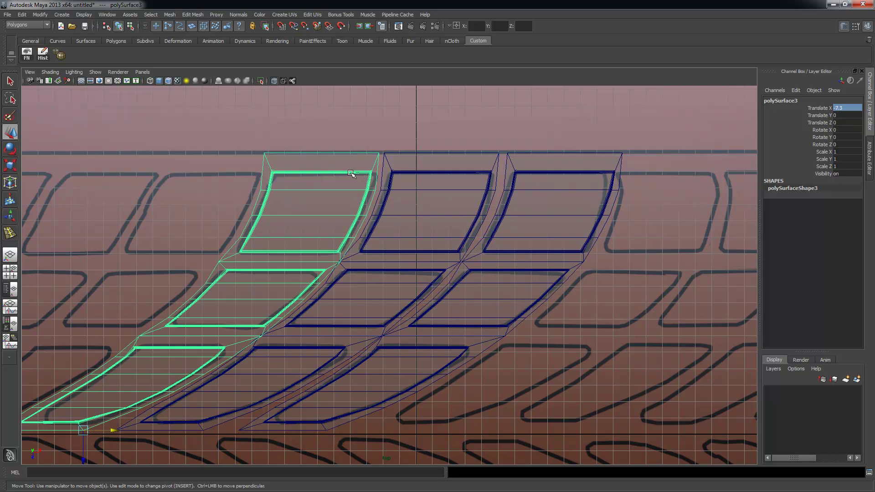
{"action": "type", "text": "-7.5"}
{"action": "key", "text": "Return"}
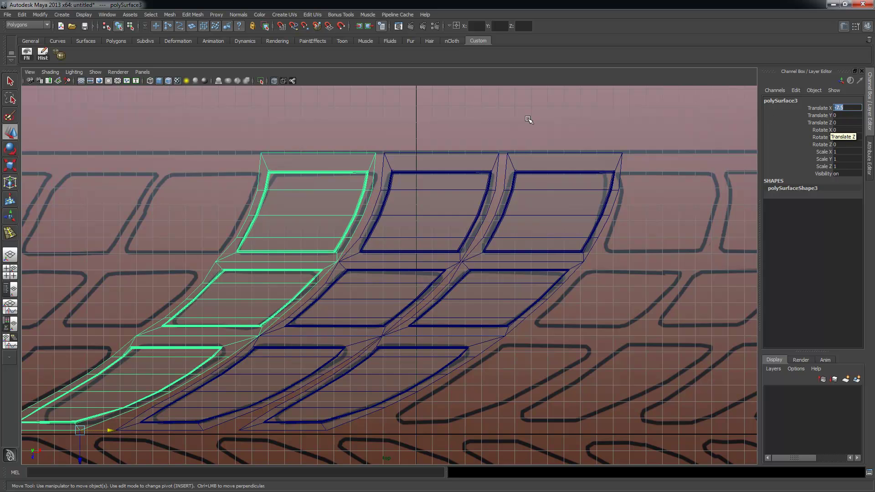
- Put the tire tread reference plane in a new display layer and hide that layer
{"action": "left_click", "coordinate": [385, 163]}
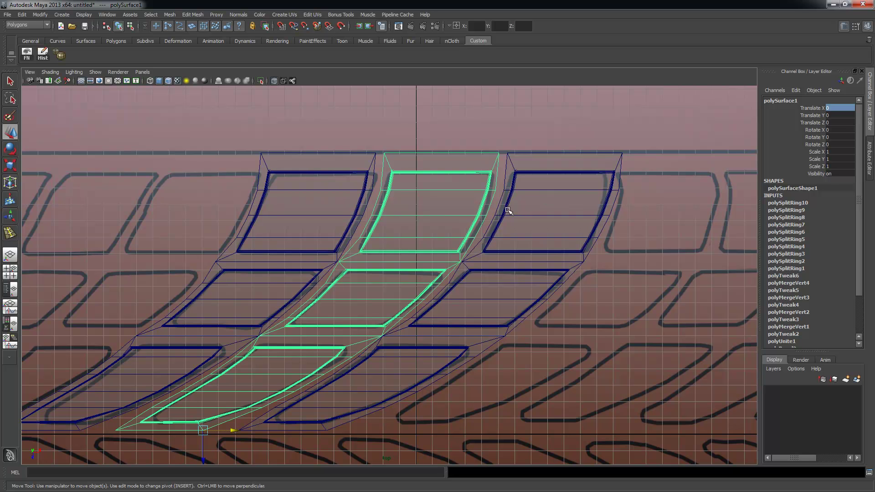
{"action": "right_click_drag", "start_coordinate": [313, 254], "coordinate": [375, 255], "text": "alt"}
{"action": "middle_click_drag", "start_coordinate": [374, 211], "coordinate": [336, 200], "text": "alt"}
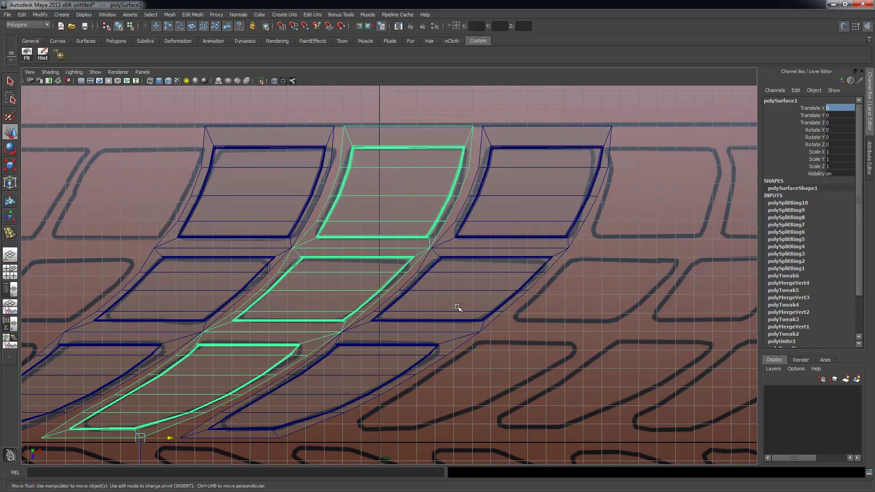
{"action": "middle_click_drag", "start_coordinate": [426, 271], "coordinate": [387, 258], "text": "alt"}
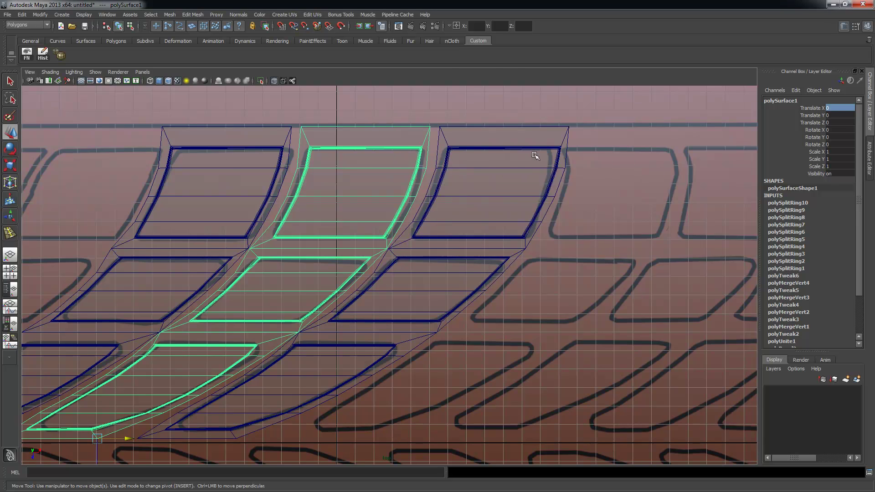
{"action": "key", "text": "space"}
{"action": "key", "text": "space"}
{"action": "mouse_move", "coordinate": [574, 156]}
{"action": "left_mouse_down", "text": "alt"}
{"action": "mouse_move", "coordinate": [596, 182]}
{"action": "mouse_move", "coordinate": [565, 171]}
{"action": "left_mouse_up", "text": "alt"}
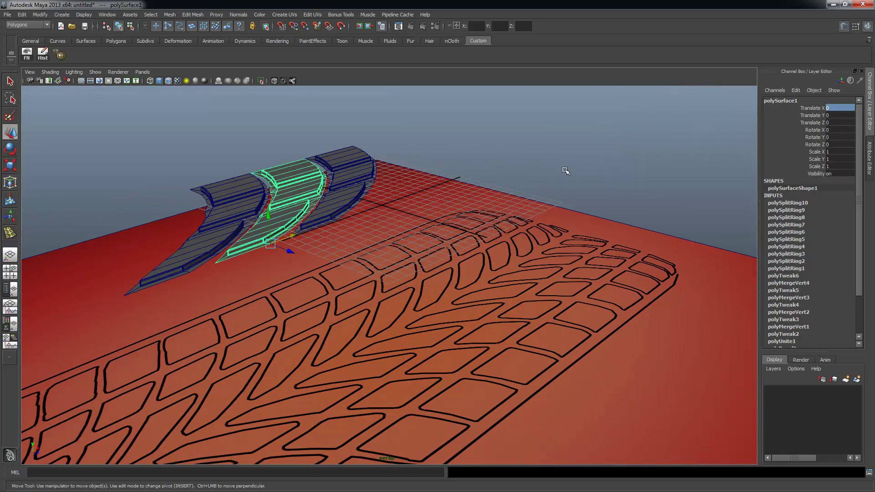
{"action": "left_click", "coordinate": [743, 325]}
{"action": "left_click", "coordinate": [857, 379]}
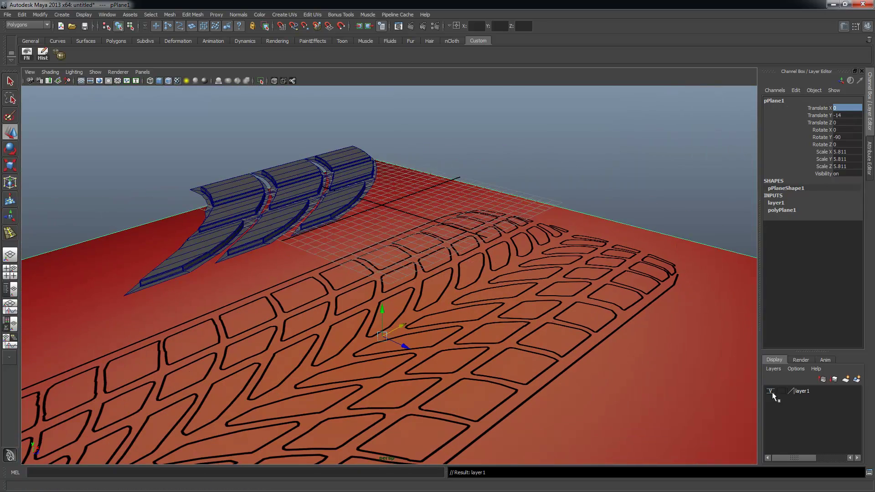
{"action": "left_click", "coordinate": [770, 391]}
- Try to snap the original strip's lower border corner vertex onto the neighboring strip's pointed border vertex
{"action": "left_click_drag", "start_coordinate": [518, 316], "coordinate": [390, 257], "text": "alt"}
{"action": "left_click", "coordinate": [313, 214]}
{"action": "left_click_drag", "start_coordinate": [313, 213], "coordinate": [456, 324], "text": "alt"}
{"action": "right_click_drag", "start_coordinate": [403, 325], "coordinate": [361, 317]}
{"action": "left_click_drag", "start_coordinate": [419, 359], "coordinate": [436, 333], "text": "alt"}
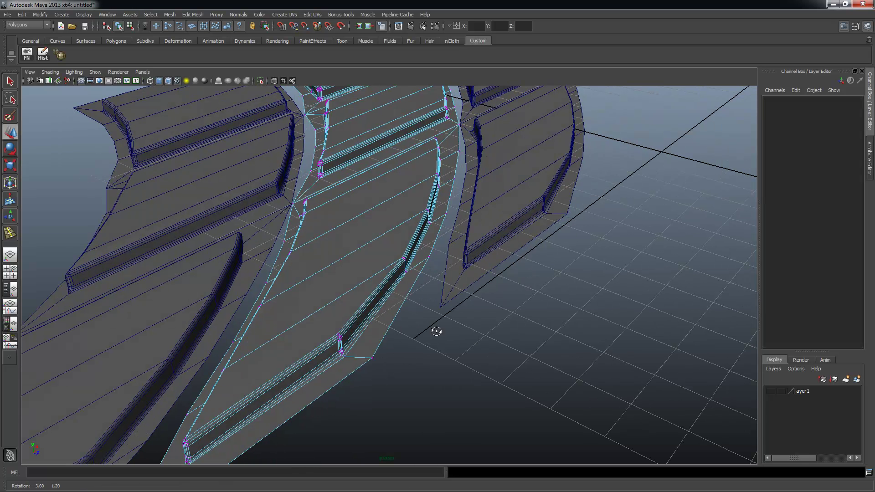
{"action": "left_click", "coordinate": [370, 360]}
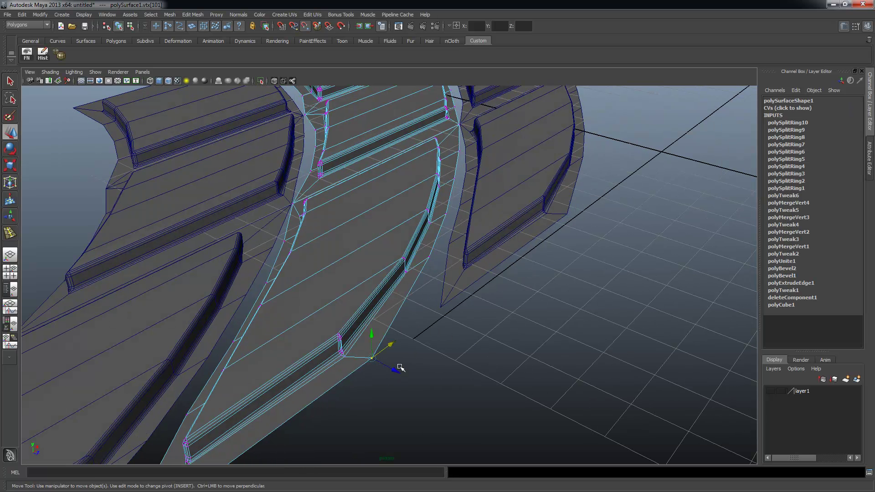
{"action": "left_click_drag", "start_coordinate": [382, 354], "coordinate": [451, 304]}
{"action": "left_click", "coordinate": [429, 257]}
{"action": "key", "text": "v"}
{"action": "left_click_drag", "start_coordinate": [431, 257], "coordinate": [450, 243]}
{"action": "left_click_drag", "start_coordinate": [528, 274], "coordinate": [450, 237], "text": "alt"}
{"action": "left_click", "coordinate": [436, 255]}
{"action": "key", "text": "v"}
{"action": "left_click_drag", "start_coordinate": [450, 237], "coordinate": [492, 324], "text": "alt"}
{"action": "left_click", "coordinate": [437, 331]}
{"action": "left_click_drag", "start_coordinate": [440, 323], "coordinate": [459, 310], "text": "alt"}
- Undo the vertex snapping attempts and return to object selection on the original strip
{"action": "key", "text": "z"}
{"action": "key", "text": "z"}
{"action": "key", "text": "z"}
{"action": "key", "text": "z"}
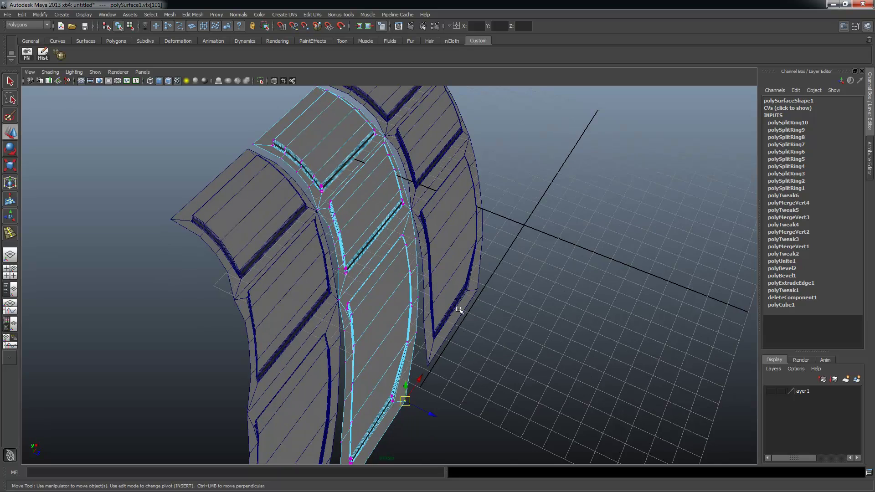
{"action": "left_click_drag", "start_coordinate": [414, 288], "coordinate": [400, 303], "text": "alt"}
{"action": "key", "text": "F8"}
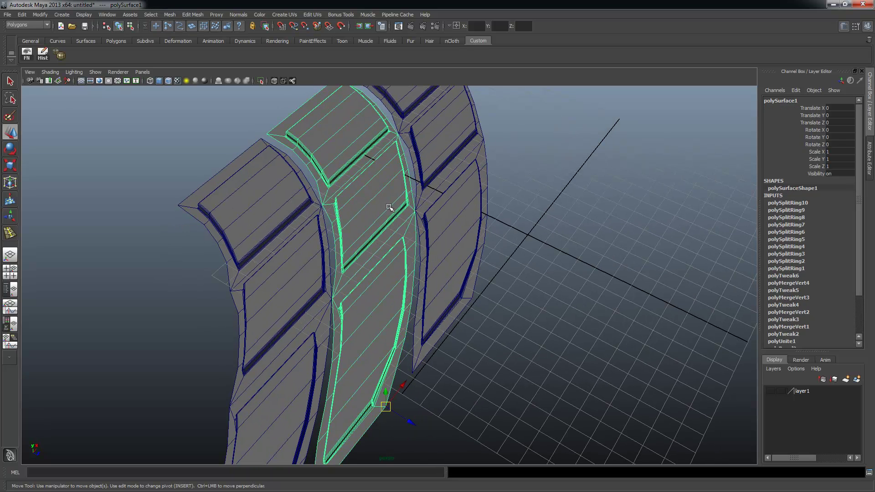
- Select all three tread strips and combine them into one mesh
{"action": "left_click_drag", "start_coordinate": [387, 248], "coordinate": [369, 174], "text": "alt"}
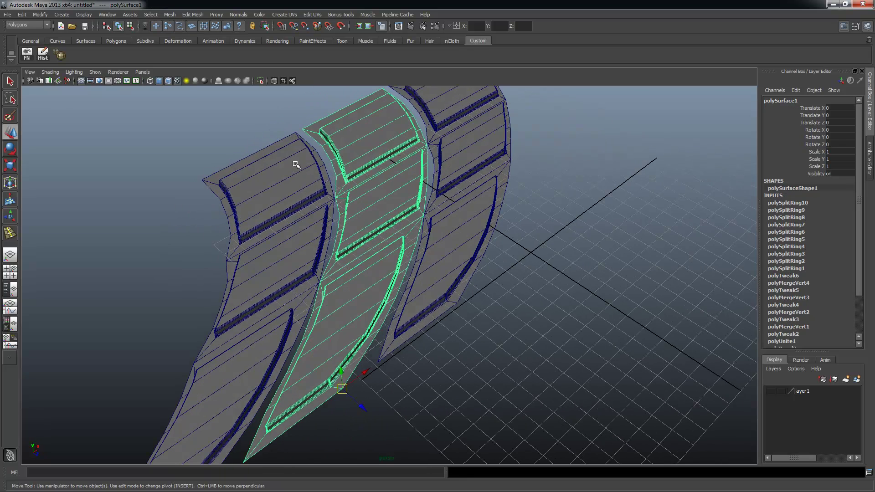
{"action": "left_click_drag", "start_coordinate": [296, 164], "coordinate": [413, 198]}
{"action": "left_click", "coordinate": [197, 16]}
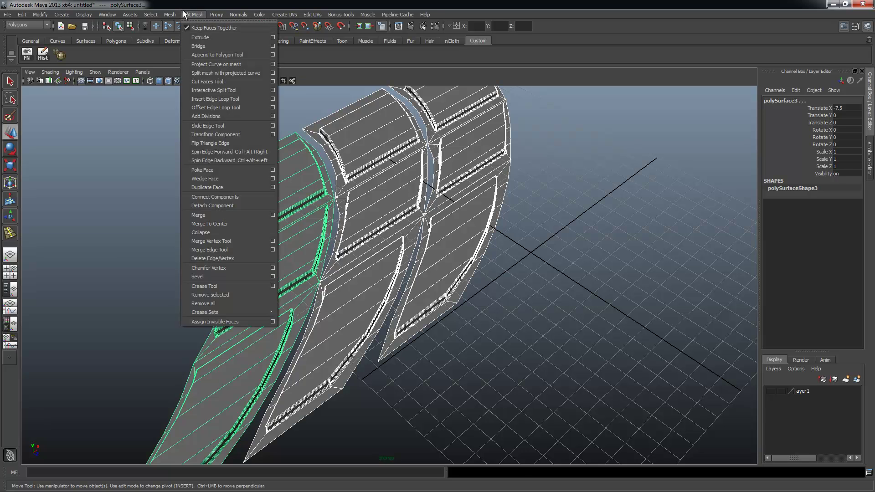
{"action": "mouse_move", "coordinate": [170, 14]}
{"action": "left_click", "coordinate": [192, 27]}
- Merge to center the two outer-edge border vertices across the groove between the original strip and the positive-X strip
{"action": "middle_click_drag", "start_coordinate": [409, 247], "coordinate": [379, 248], "text": "alt"}
{"action": "left_click_drag", "start_coordinate": [379, 248], "coordinate": [463, 190], "text": "alt"}
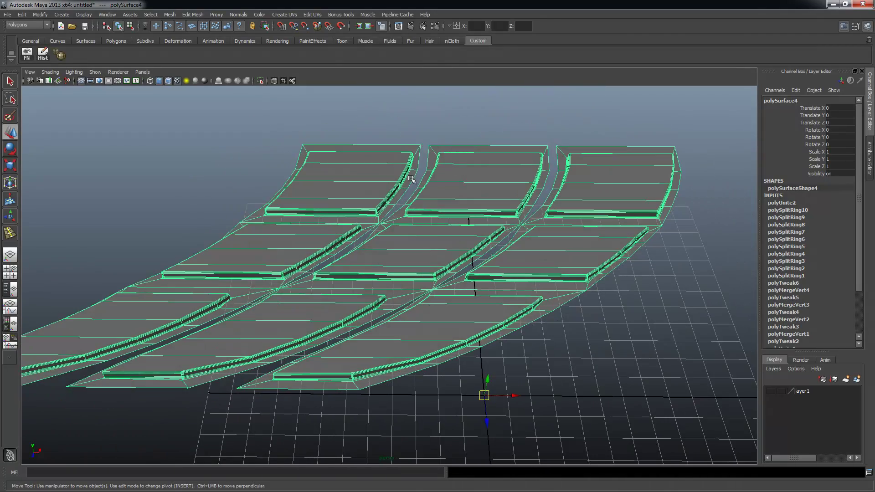
{"action": "left_click_drag", "start_coordinate": [412, 182], "coordinate": [476, 209], "text": "alt"}
{"action": "middle_click_drag", "start_coordinate": [476, 209], "coordinate": [460, 263], "text": "alt"}
{"action": "right_click_drag", "start_coordinate": [460, 263], "coordinate": [547, 237], "text": "alt"}
{"action": "middle_click_drag", "start_coordinate": [547, 237], "coordinate": [449, 320], "text": "alt"}
{"action": "right_click_drag", "start_coordinate": [449, 319], "coordinate": [643, 321], "text": "alt"}
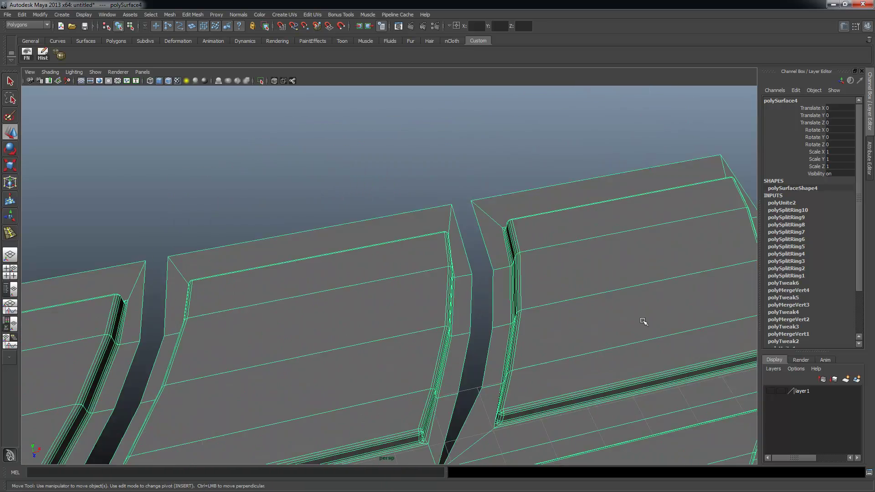
{"action": "left_click_drag", "start_coordinate": [643, 320], "coordinate": [581, 288], "text": "alt"}
{"action": "right_click_drag", "start_coordinate": [555, 189], "coordinate": [515, 186]}
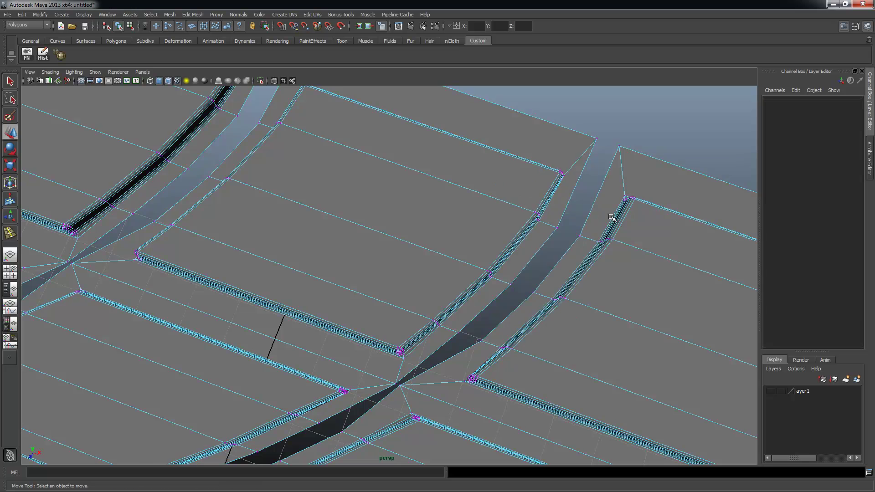
{"action": "middle_click_drag", "start_coordinate": [592, 226], "coordinate": [424, 281], "text": "alt"}
{"action": "left_click_drag", "start_coordinate": [424, 282], "coordinate": [410, 184], "text": "alt"}
{"action": "left_click", "coordinate": [436, 200]}
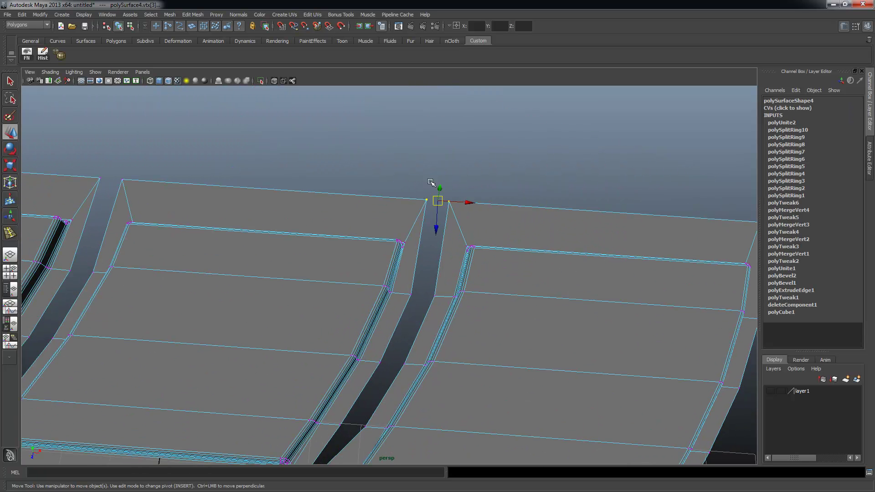
{"action": "left_click", "coordinate": [193, 14]}
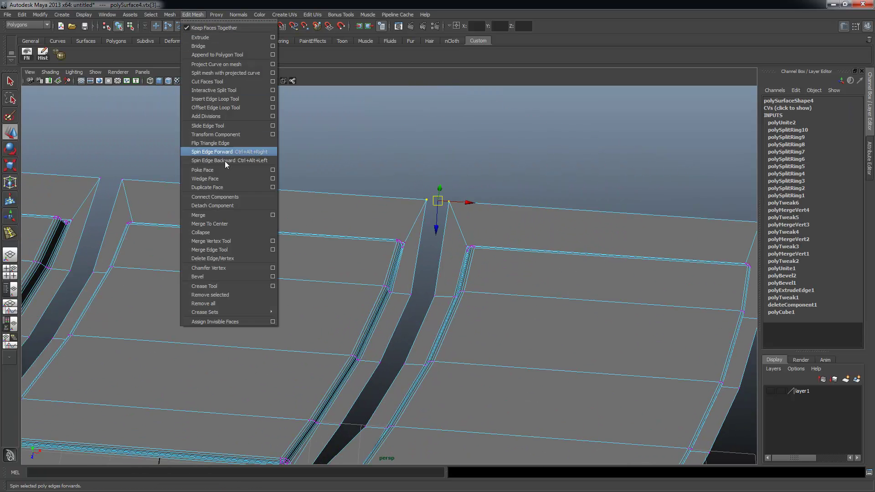
{"action": "left_click", "coordinate": [225, 223]}
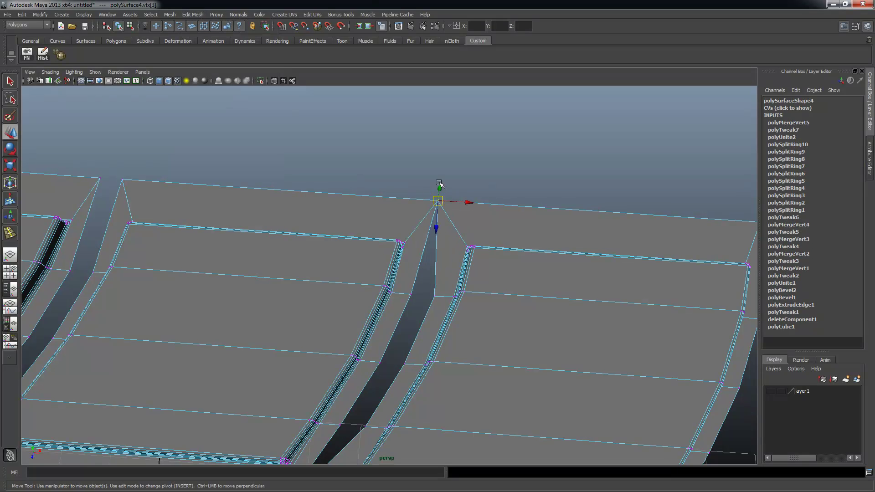
- Merge each facing vertex pair to center down the positive-X groove's first block row, including the junction below it
{"action": "left_click_drag", "start_coordinate": [410, 291], "coordinate": [443, 303]}
{"action": "key", "text": "g"}
{"action": "middle_click_drag", "start_coordinate": [416, 366], "coordinate": [437, 245], "text": "alt"}
{"action": "left_click_drag", "start_coordinate": [416, 276], "coordinate": [451, 298]}
{"action": "key", "text": "g"}
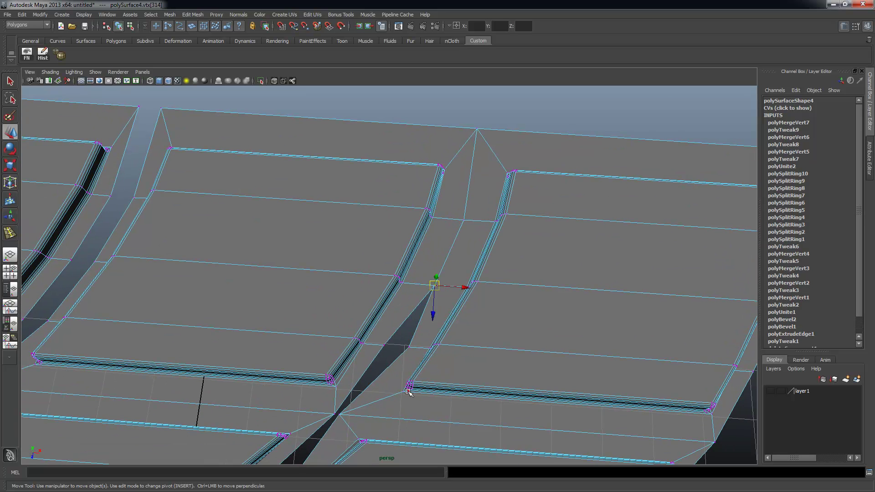
{"action": "middle_click_drag", "start_coordinate": [407, 391], "coordinate": [434, 324], "text": "alt"}
{"action": "left_click_drag", "start_coordinate": [405, 263], "coordinate": [446, 296]}
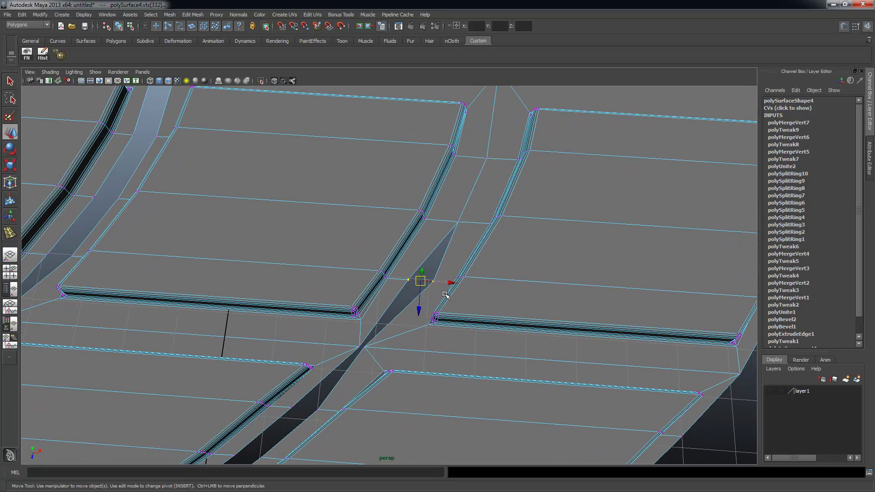
{"action": "key", "text": "g"}
{"action": "middle_click_drag", "start_coordinate": [446, 331], "coordinate": [435, 276], "text": "alt"}
{"action": "key", "text": "g"}
- Merge the facing vertex pairs to center along the positive-X groove's middle block row, including its lower junction
{"action": "middle_click_drag", "start_coordinate": [443, 352], "coordinate": [467, 246], "text": "alt"}
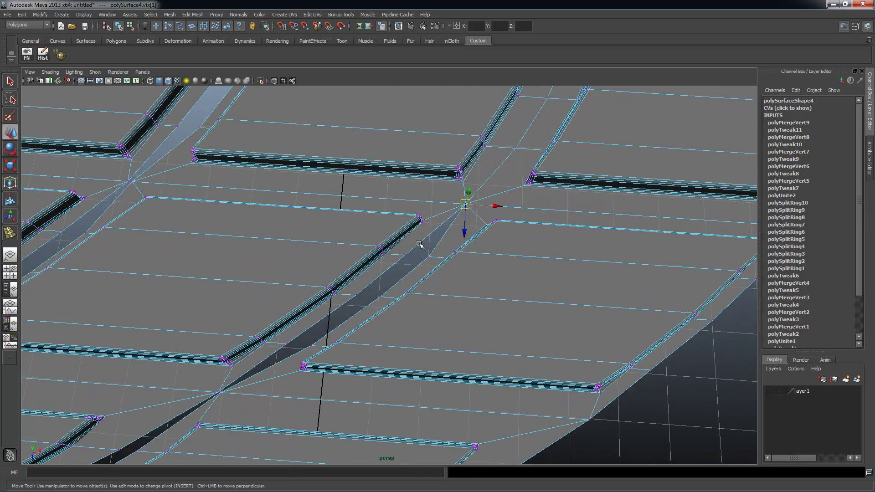
{"action": "left_click_drag", "start_coordinate": [400, 255], "coordinate": [436, 264]}
{"action": "key", "text": "g"}
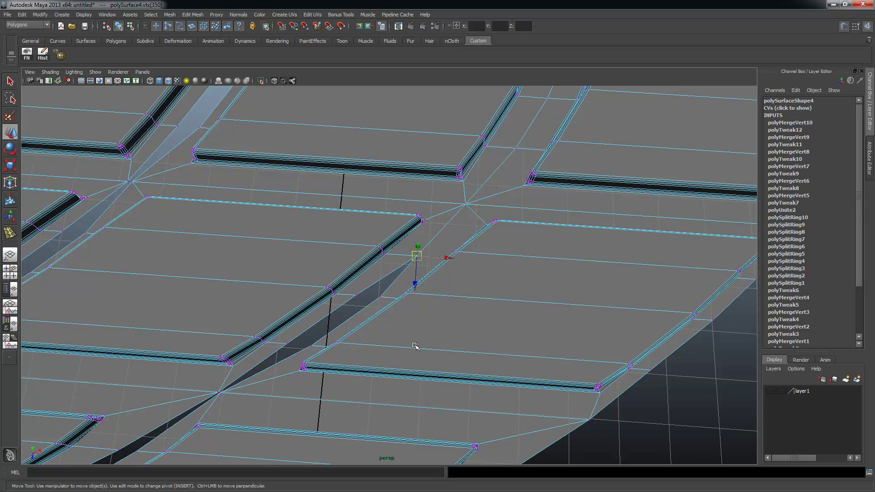
{"action": "middle_click_drag", "start_coordinate": [412, 348], "coordinate": [534, 278], "text": "alt"}
{"action": "left_click_drag", "start_coordinate": [460, 237], "coordinate": [494, 254]}
{"action": "key", "text": "g"}
{"action": "middle_click_drag", "start_coordinate": [416, 320], "coordinate": [470, 279], "text": "alt"}
{"action": "left_click_drag", "start_coordinate": [467, 266], "coordinate": [467, 267]}
{"action": "key", "text": "g"}
{"action": "middle_click_drag", "start_coordinate": [417, 335], "coordinate": [445, 266], "text": "alt"}
{"action": "left_click_drag", "start_coordinate": [427, 254], "coordinate": [452, 277]}
{"action": "key", "text": "g"}
- Merge the remaining facing vertex pairs to center along the positive-X groove's last block row, closing its pointed lower end
{"action": "middle_click_drag", "start_coordinate": [356, 303], "coordinate": [447, 263], "text": "alt"}
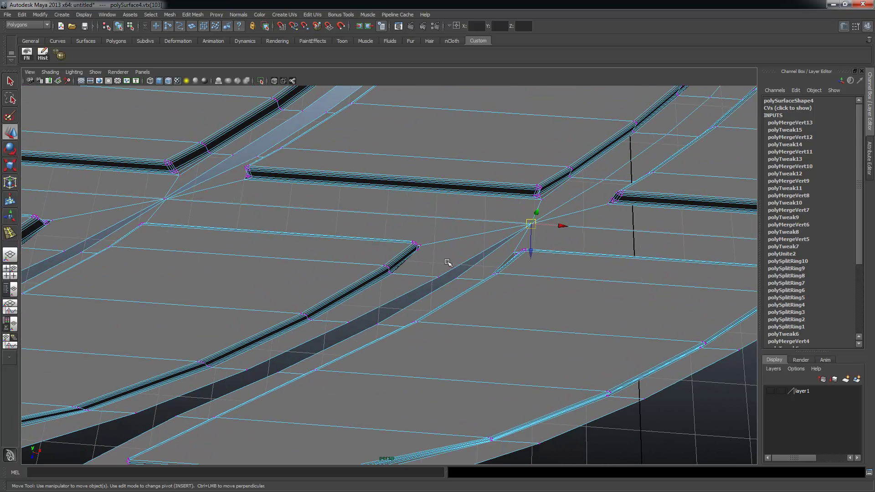
{"action": "left_click_drag", "start_coordinate": [461, 283], "coordinate": [461, 284]}
{"action": "key", "text": "g"}
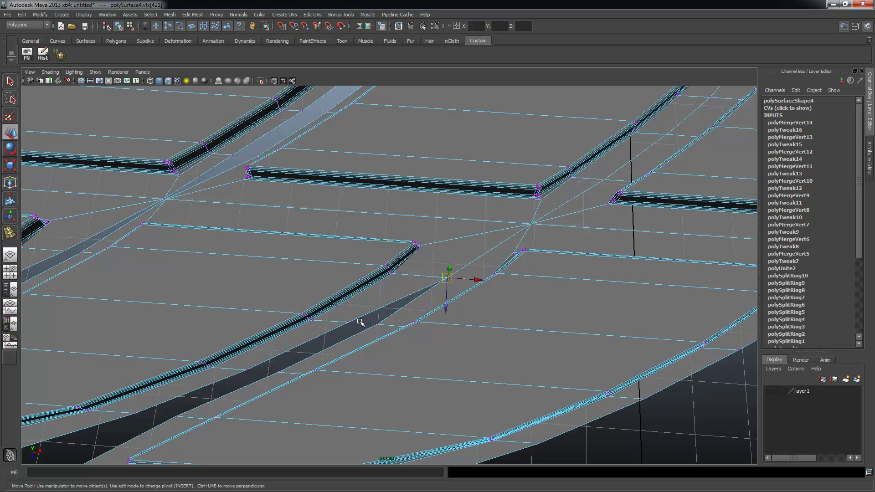
{"action": "left_click_drag", "start_coordinate": [342, 319], "coordinate": [383, 333]}
{"action": "middle_click_drag", "start_coordinate": [433, 365], "coordinate": [485, 346], "text": "alt"}
{"action": "key", "text": "g"}
{"action": "left_click_drag", "start_coordinate": [358, 328], "coordinate": [399, 339]}
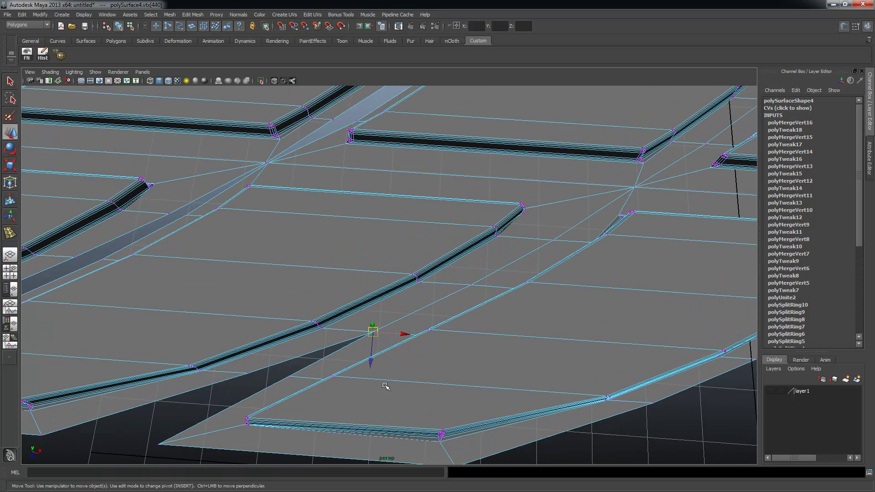
{"action": "middle_click_drag", "start_coordinate": [384, 385], "coordinate": [485, 364], "text": "alt"}
{"action": "key", "text": "g"}
{"action": "left_click_drag", "start_coordinate": [354, 352], "coordinate": [403, 365]}
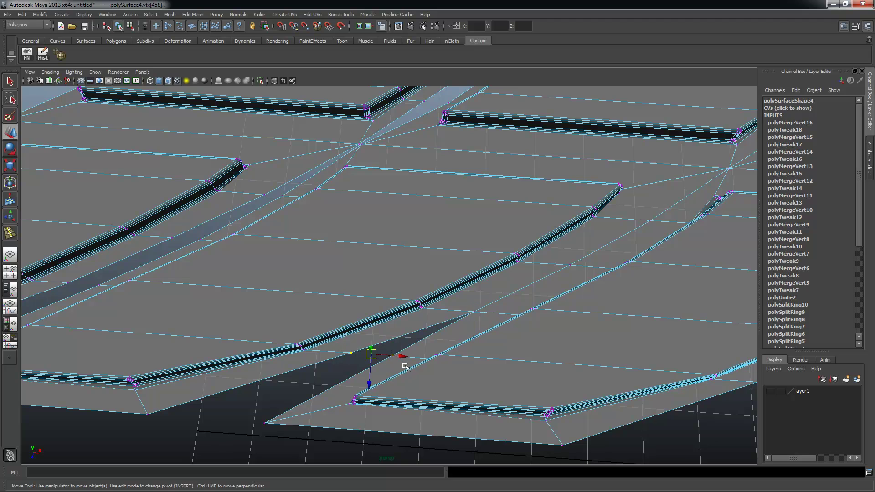
{"action": "key", "text": "g"}
{"action": "left_click_drag", "start_coordinate": [133, 403], "coordinate": [298, 439]}
{"action": "key", "text": "g"}
- Merge to center the outer-edge vertex pair at the negative-X groove's pointed lower end and the facing pair above it
{"action": "right_click_drag", "start_coordinate": [501, 320], "coordinate": [423, 260], "text": "alt"}
{"action": "left_click_drag", "start_coordinate": [423, 260], "coordinate": [459, 288], "text": "alt"}
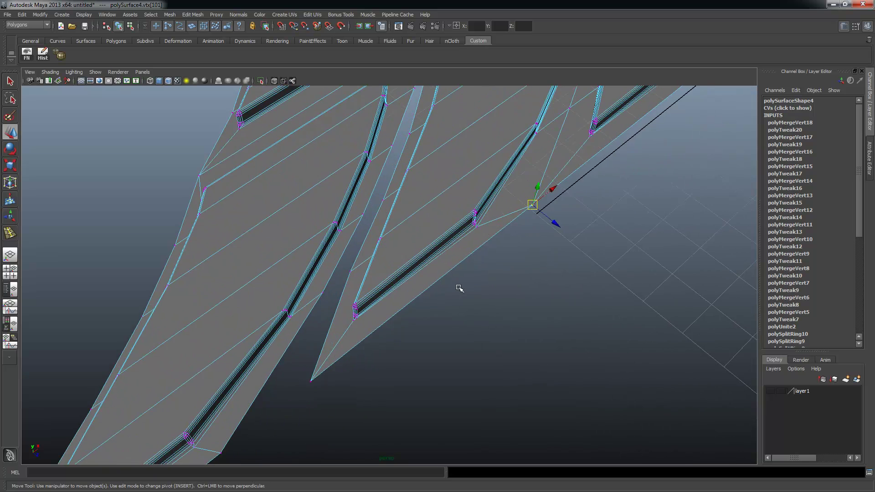
{"action": "middle_click_drag", "start_coordinate": [459, 288], "coordinate": [497, 197], "text": "alt"}
{"action": "left_click_drag", "start_coordinate": [253, 342], "coordinate": [302, 373]}
{"action": "left_click_drag", "start_coordinate": [337, 254], "coordinate": [357, 307], "text": "shift"}
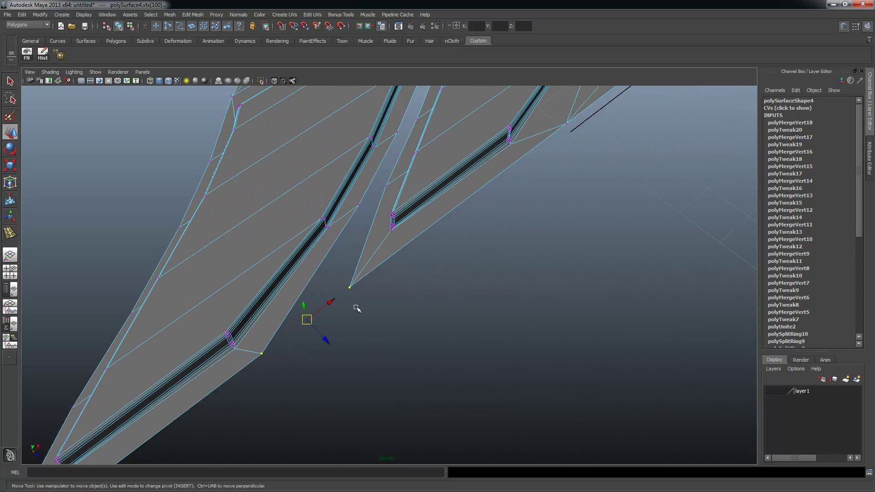
{"action": "key", "text": "g"}
{"action": "left_click", "coordinate": [360, 206]}
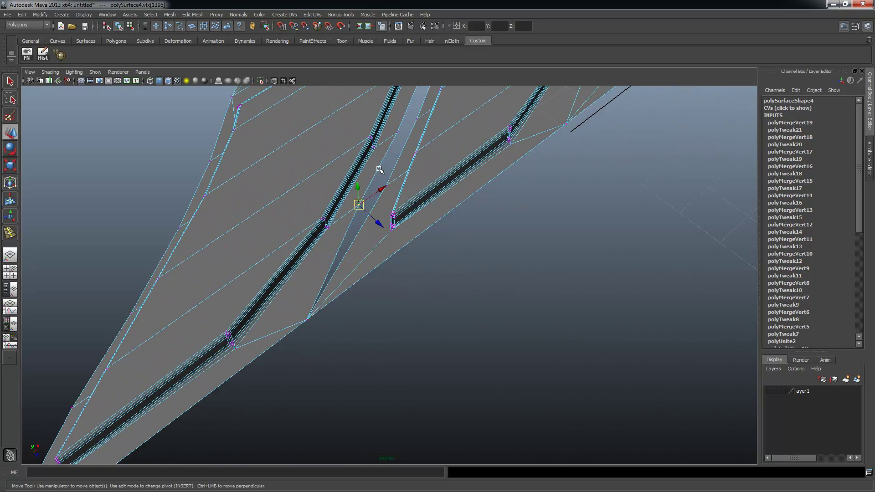
{"action": "key", "text": "g"}
- Merge the next facing vertex pairs to center up along the negative-X groove's last block row
{"action": "key", "text": "space"}
{"action": "left_click", "coordinate": [503, 133]}
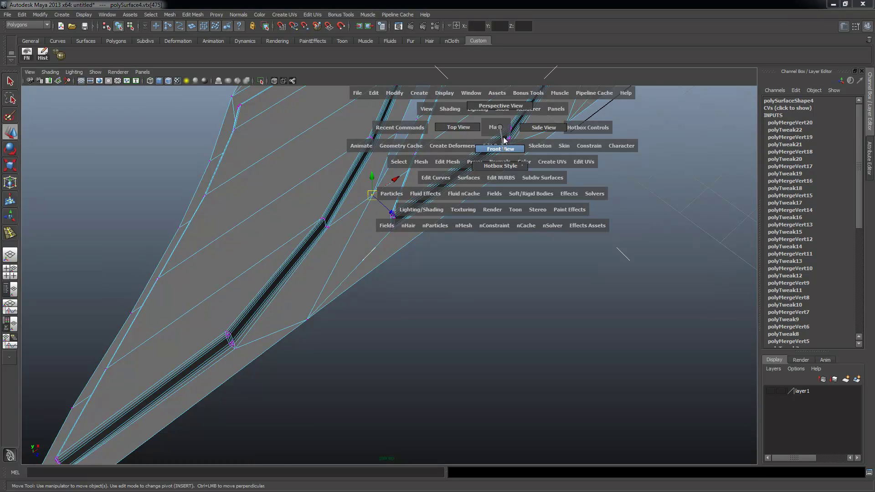
{"action": "left_click_drag", "start_coordinate": [499, 246], "coordinate": [401, 265], "text": "alt"}
{"action": "key", "text": "g"}
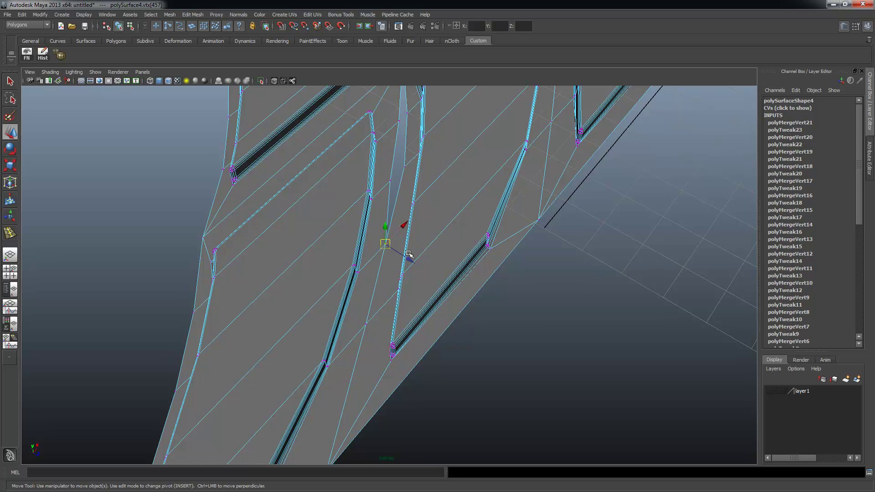
{"action": "left_click_drag", "start_coordinate": [466, 156], "coordinate": [416, 254], "text": "alt"}
{"action": "left_click_drag", "start_coordinate": [421, 286], "coordinate": [423, 286]}
{"action": "key", "text": "g"}
{"action": "left_click_drag", "start_coordinate": [409, 203], "coordinate": [428, 221]}
{"action": "key", "text": "g"}
{"action": "left_click_drag", "start_coordinate": [408, 144], "coordinate": [427, 163]}
{"action": "key", "text": "g"}
- Merge the facing vertex pairs to center along the negative-X groove's middle block row, including its lower junction
{"action": "left_click_drag", "start_coordinate": [534, 137], "coordinate": [431, 256], "text": "alt"}
{"action": "key", "text": "g"}
{"action": "key", "text": "g"}
{"action": "left_click_drag", "start_coordinate": [406, 227], "coordinate": [431, 266]}
{"action": "key", "text": "g"}
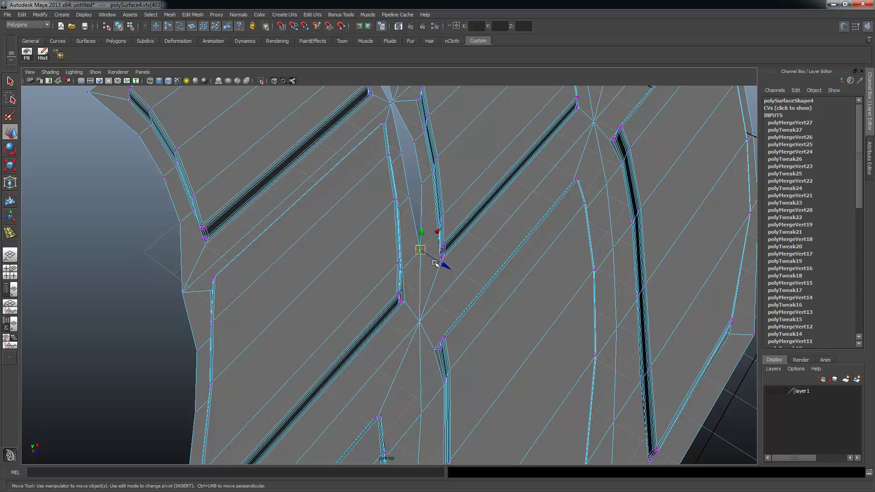
{"action": "left_click_drag", "start_coordinate": [412, 198], "coordinate": [423, 211]}
{"action": "key", "text": "g"}
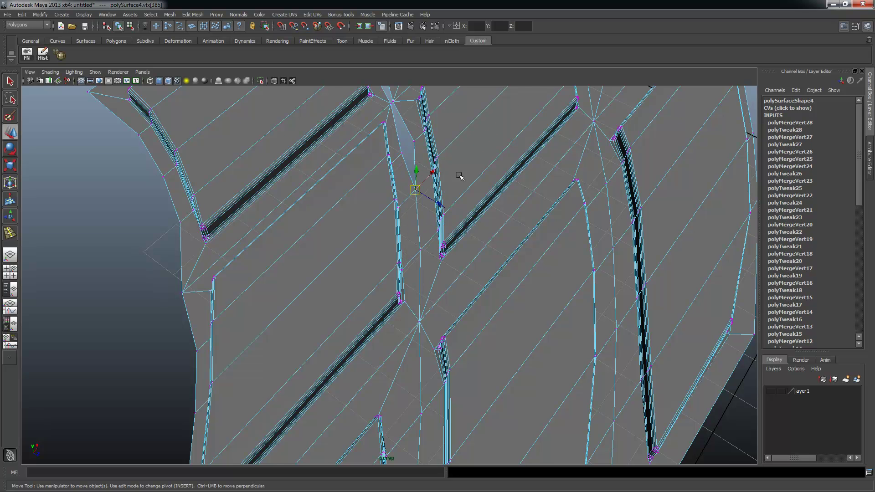
{"action": "middle_click_drag", "start_coordinate": [459, 176], "coordinate": [463, 247], "text": "alt"}
{"action": "left_click_drag", "start_coordinate": [400, 202], "coordinate": [424, 234]}
{"action": "key", "text": "g"}
- Merge the upper junction and the remaining facing vertex pairs to center along the negative-X groove's first block row, up to the outer edge
{"action": "middle_click_drag", "start_coordinate": [448, 185], "coordinate": [456, 252], "text": "alt"}
{"action": "left_click_drag", "start_coordinate": [391, 205], "coordinate": [409, 222]}
{"action": "key", "text": "g"}
{"action": "middle_click_drag", "start_coordinate": [451, 226], "coordinate": [460, 323], "text": "alt"}
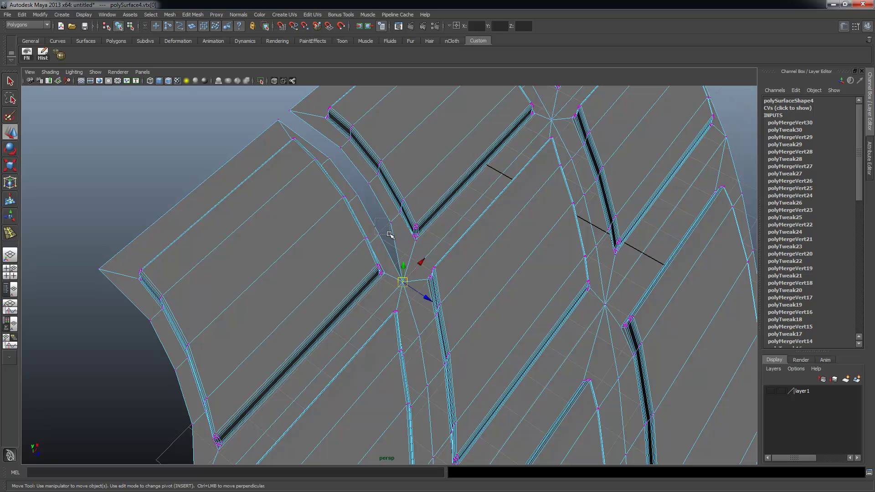
{"action": "left_click_drag", "start_coordinate": [392, 238], "coordinate": [393, 239]}
{"action": "key", "text": "g"}
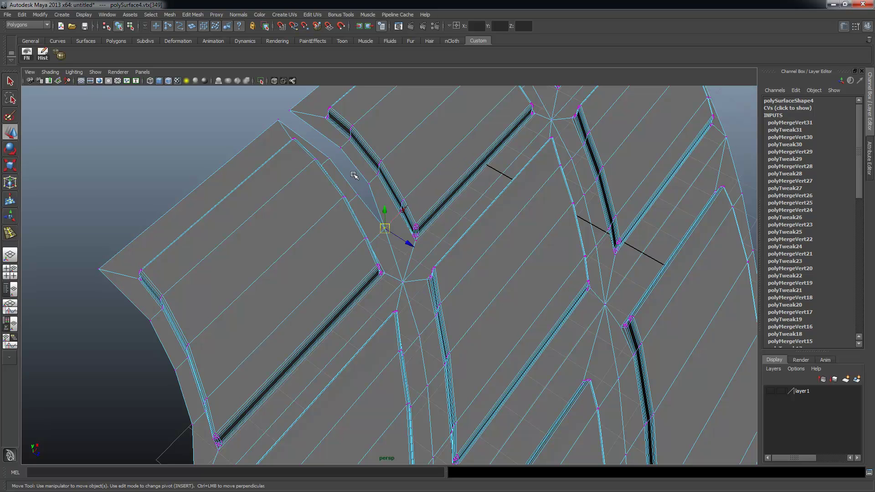
{"action": "left_click_drag", "start_coordinate": [372, 202], "coordinate": [373, 202]}
{"action": "key", "text": "g"}
{"action": "left_click_drag", "start_coordinate": [329, 148], "coordinate": [355, 136]}
{"action": "key", "text": "g"}
{"action": "left_click_drag", "start_coordinate": [297, 129], "coordinate": [298, 130]}
{"action": "key", "text": "g"}
- Return to object mode and examine the merged three-strip tread from several angles
{"action": "right_click_drag", "start_coordinate": [533, 283], "coordinate": [459, 267], "text": "alt"}
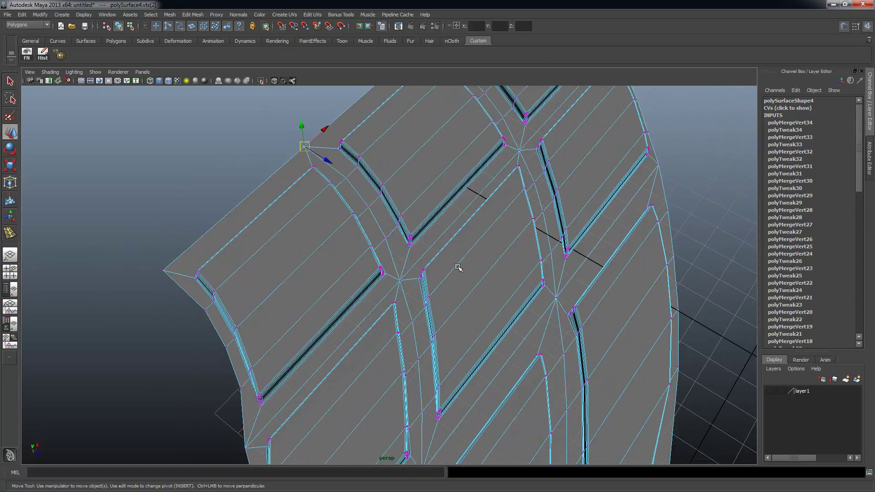
{"action": "left_click_drag", "start_coordinate": [460, 268], "coordinate": [559, 332], "text": "alt"}
{"action": "right_click_drag", "start_coordinate": [559, 332], "coordinate": [457, 320], "text": "alt"}
{"action": "middle_click_drag", "start_coordinate": [458, 320], "coordinate": [399, 215], "text": "alt"}
{"action": "left_click_drag", "start_coordinate": [399, 216], "coordinate": [483, 268], "text": "alt"}
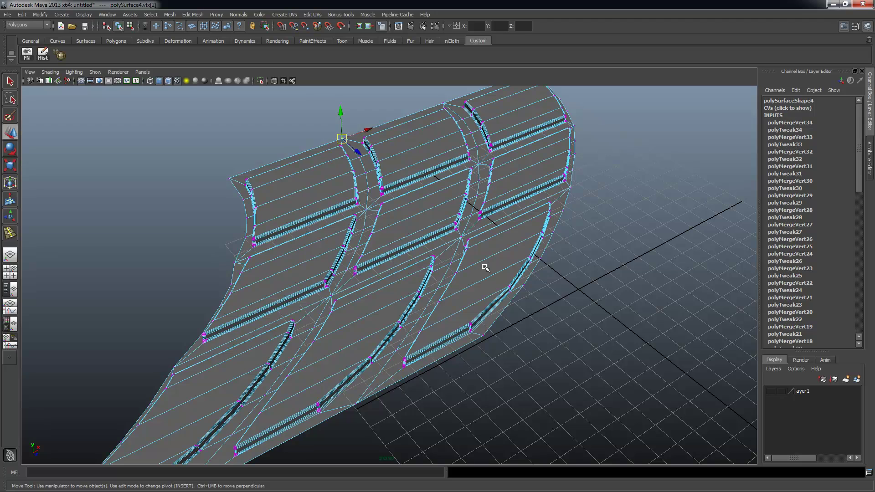
{"action": "key", "text": "F8"}
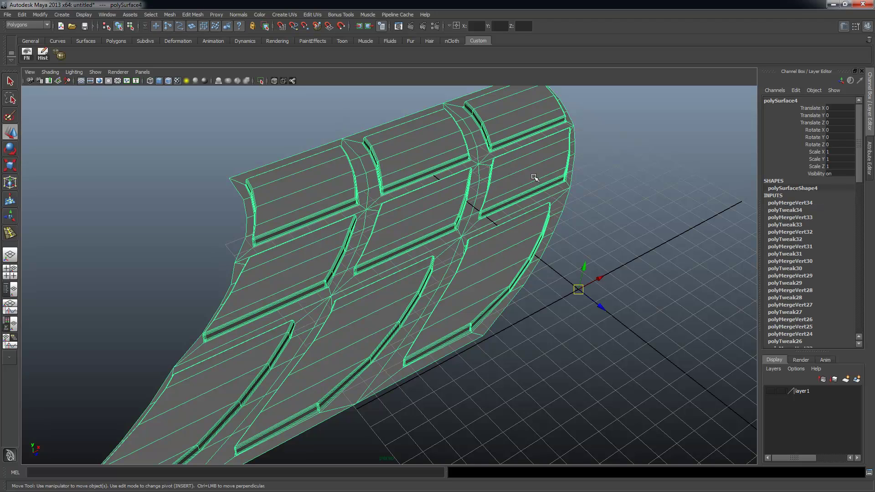
{"action": "right_click_drag", "start_coordinate": [580, 235], "coordinate": [522, 231], "text": "alt"}
{"action": "mouse_move", "coordinate": [522, 231]}
{"action": "left_mouse_down", "text": "alt"}
{"action": "mouse_move", "coordinate": [514, 223]}
{"action": "mouse_move", "coordinate": [516, 230]}
{"action": "left_mouse_up", "text": "alt"}
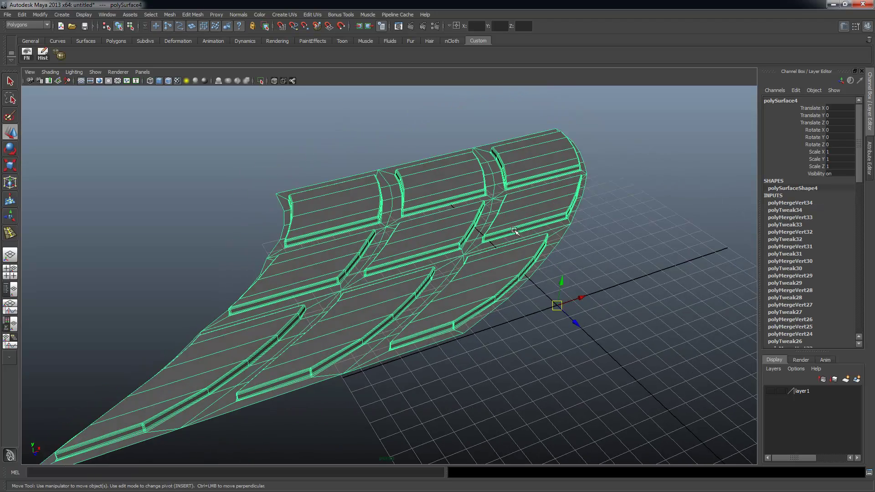
{"action": "middle_click_drag", "start_coordinate": [516, 231], "coordinate": [505, 247], "text": "alt"}
{"action": "left_click_drag", "start_coordinate": [505, 246], "coordinate": [521, 231], "text": "alt"}
{"action": "mouse_move", "coordinate": [507, 190]}
{"action": "right_mouse_down"}
{"action": "mouse_move", "coordinate": [517, 215]}
{"action": "mouse_move", "coordinate": [507, 191]}
{"action": "right_mouse_up"}
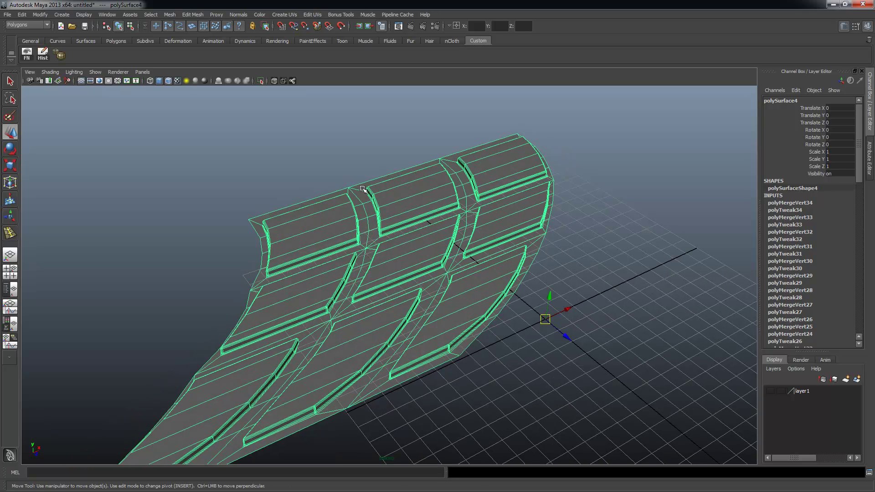
{"action": "left_click_drag", "start_coordinate": [483, 220], "coordinate": [481, 225], "text": "alt"}
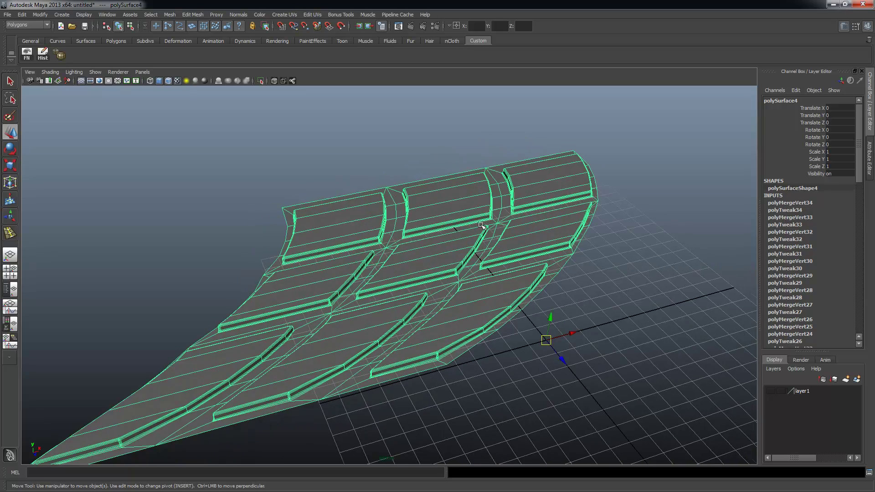
{"action": "left_click_drag", "start_coordinate": [398, 261], "coordinate": [415, 231], "text": "alt"}
{"action": "right_click_drag", "start_coordinate": [467, 208], "coordinate": [547, 221], "text": "alt"}
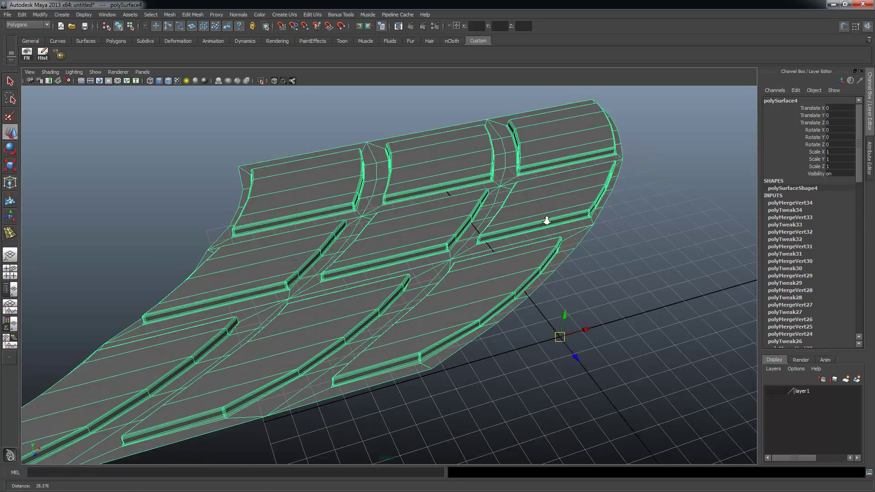
{"action": "left_click_drag", "start_coordinate": [547, 221], "coordinate": [537, 161], "text": "alt"}
- Select the positive-X strip's faces along the merged groove and delete them from the combined mesh
{"action": "right_click_drag", "start_coordinate": [537, 162], "coordinate": [497, 131]}
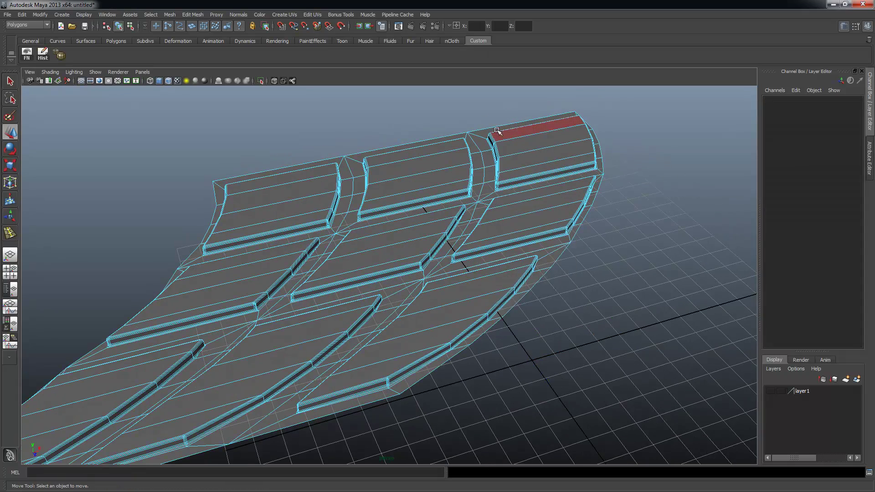
{"action": "left_click_drag", "start_coordinate": [540, 148], "coordinate": [616, 174]}
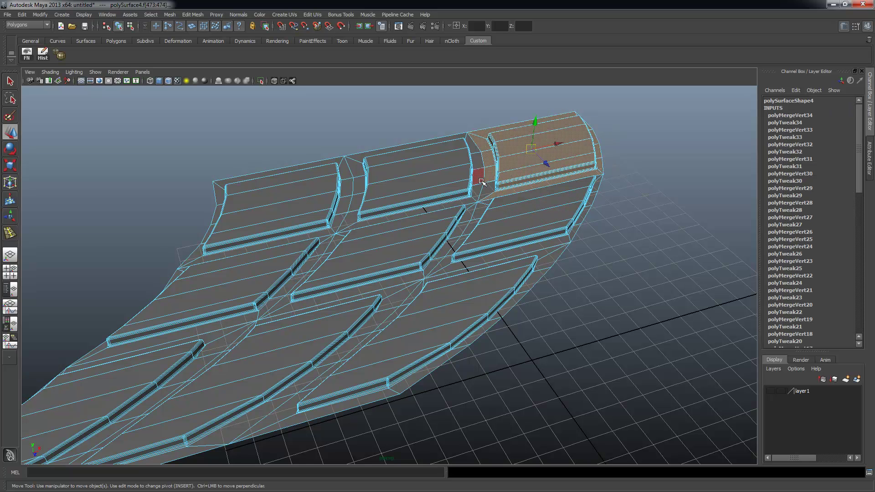
{"action": "left_click_drag", "start_coordinate": [486, 182], "coordinate": [641, 302], "text": "shift"}
{"action": "left_click", "coordinate": [472, 229], "text": "shift"}
{"action": "mouse_move", "coordinate": [527, 318]}
{"action": "left_mouse_down", "text": "alt"}
{"action": "mouse_move", "coordinate": [550, 322]}
{"action": "mouse_move", "coordinate": [540, 321]}
{"action": "left_mouse_up", "text": "alt"}
{"action": "left_click_drag", "start_coordinate": [416, 240], "coordinate": [620, 427], "text": "ctrl+shift"}
{"action": "middle_click_drag", "start_coordinate": [522, 356], "coordinate": [558, 260], "text": "alt"}
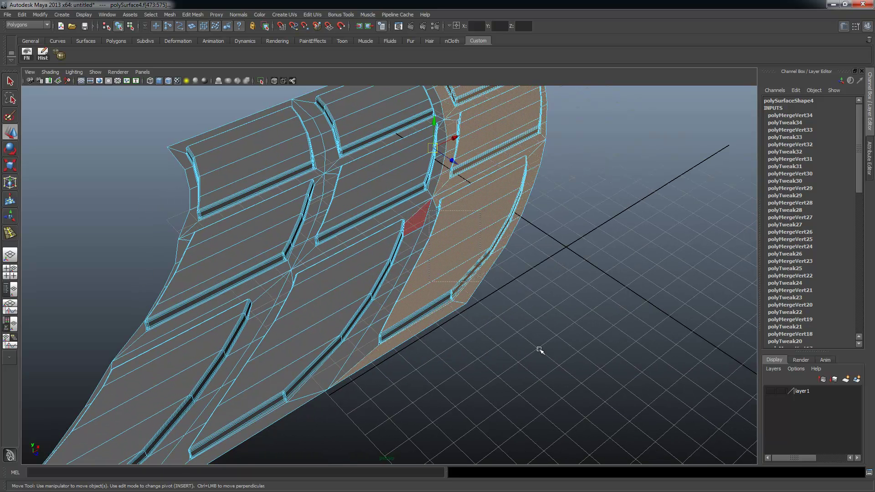
{"action": "left_click_drag", "start_coordinate": [540, 349], "coordinate": [543, 354], "text": "ctrl+shift"}
{"action": "left_click_drag", "start_coordinate": [409, 274], "coordinate": [537, 417], "text": "ctrl+shift"}
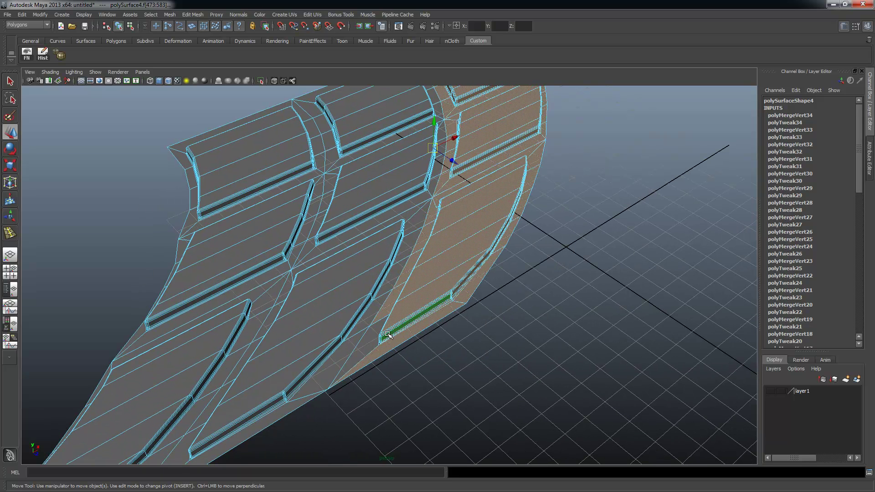
{"action": "key", "text": "Delete"}
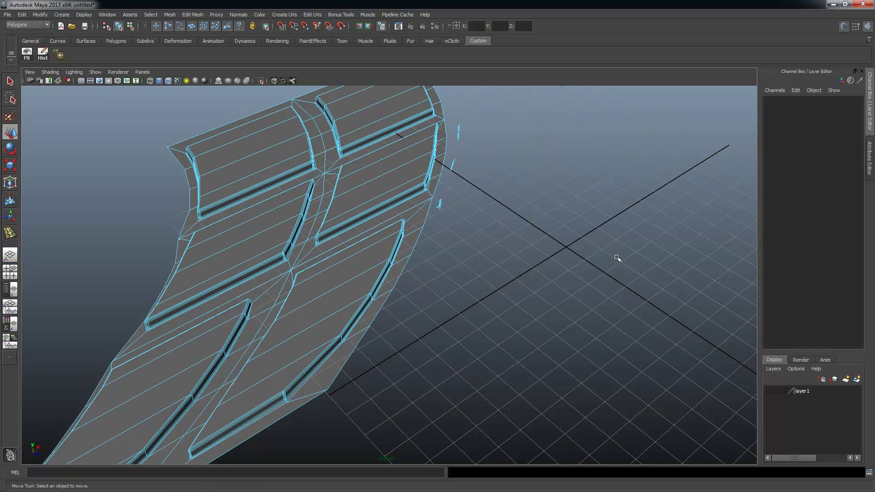
- Delete the stray face slivers left over from the positive-X strip
{"action": "left_click_drag", "start_coordinate": [466, 154], "coordinate": [454, 145], "text": "alt"}
{"action": "left_click_drag", "start_coordinate": [449, 186], "coordinate": [353, 276]}
{"action": "left_click", "coordinate": [469, 221]}
- Select the negative-X strip's faces up to the merged groove line and delete them
{"action": "left_click_drag", "start_coordinate": [313, 247], "coordinate": [393, 427], "text": "alt"}
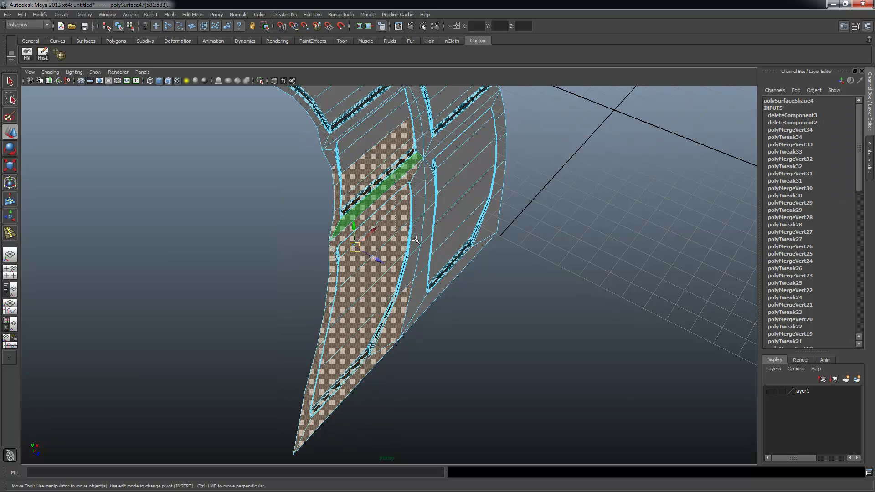
{"action": "left_click_drag", "start_coordinate": [413, 273], "coordinate": [413, 273], "text": "shift"}
{"action": "left_click_drag", "start_coordinate": [428, 220], "coordinate": [387, 241], "text": "alt"}
{"action": "left_click_drag", "start_coordinate": [596, 133], "coordinate": [668, 193], "text": "shift"}
{"action": "left_click_drag", "start_coordinate": [604, 227], "coordinate": [580, 229], "text": "alt"}
{"action": "right_click_drag", "start_coordinate": [581, 229], "coordinate": [590, 258], "text": "alt"}
{"action": "middle_click_drag", "start_coordinate": [590, 258], "coordinate": [492, 308], "text": "alt"}
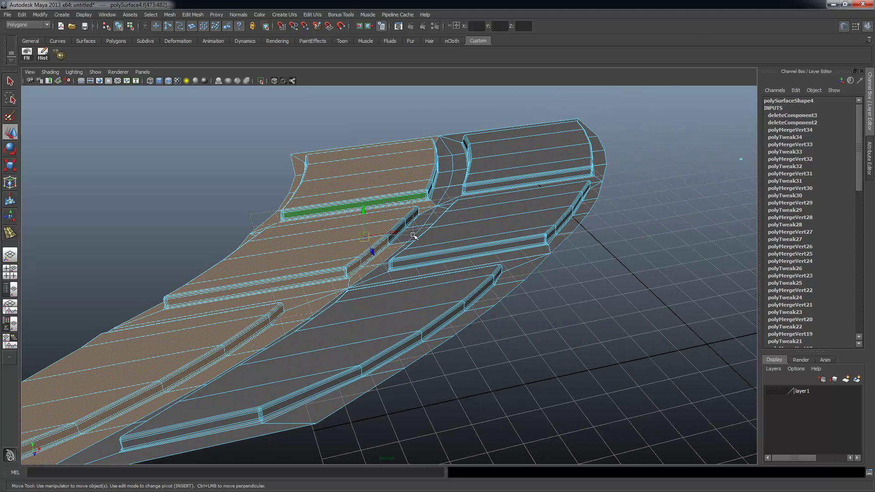
{"action": "left_click_drag", "start_coordinate": [416, 230], "coordinate": [433, 239], "text": "shift"}
{"action": "middle_click_drag", "start_coordinate": [338, 151], "coordinate": [313, 179], "text": "alt"}
{"action": "left_click_drag", "start_coordinate": [387, 166], "coordinate": [418, 219], "text": "shift"}
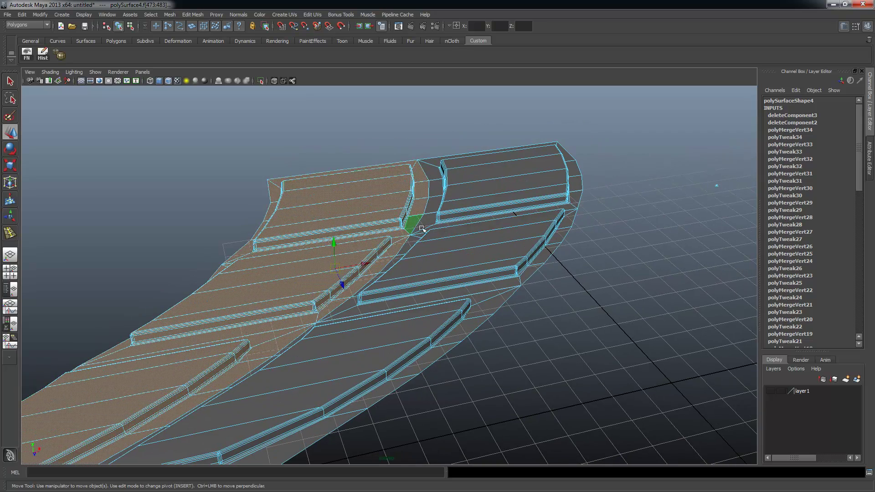
{"action": "left_click_drag", "start_coordinate": [469, 272], "coordinate": [433, 324], "text": "alt"}
{"action": "key", "text": "Delete"}
- Delete the remaining stray faces around the center strip
{"action": "left_click_drag", "start_coordinate": [375, 273], "coordinate": [423, 296], "text": "alt"}
{"action": "left_click_drag", "start_coordinate": [363, 143], "coordinate": [427, 191], "text": "shift"}
{"action": "middle_click_drag", "start_coordinate": [303, 193], "coordinate": [324, 218]}
{"action": "left_click", "coordinate": [324, 218]}
{"action": "left_click_drag", "start_coordinate": [527, 313], "coordinate": [573, 348]}
{"action": "left_click", "coordinate": [584, 354]}
- Select the remaining center strip as an object and delete its construction history
{"action": "left_click_drag", "start_coordinate": [521, 327], "coordinate": [451, 331], "text": "alt"}
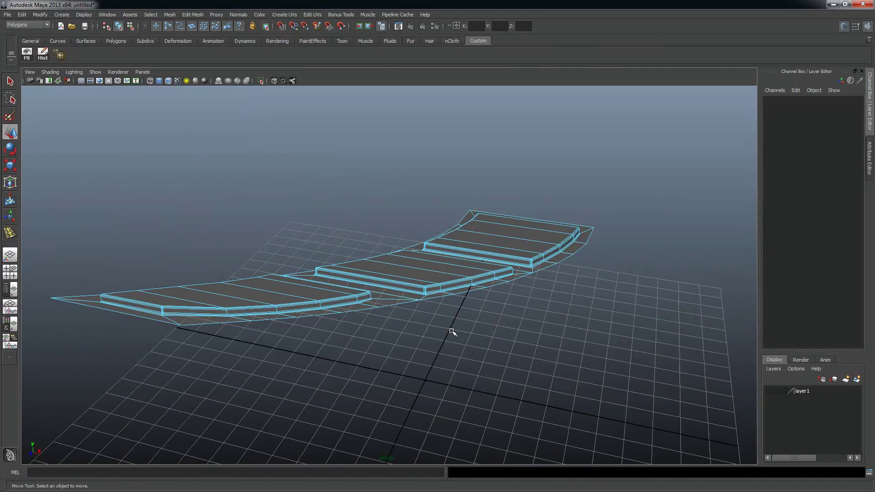
{"action": "left_click", "coordinate": [520, 255]}
{"action": "left_click_drag", "start_coordinate": [500, 252], "coordinate": [231, 161], "text": "alt"}
{"action": "left_click_drag", "start_coordinate": [311, 234], "coordinate": [436, 252], "text": "alt"}
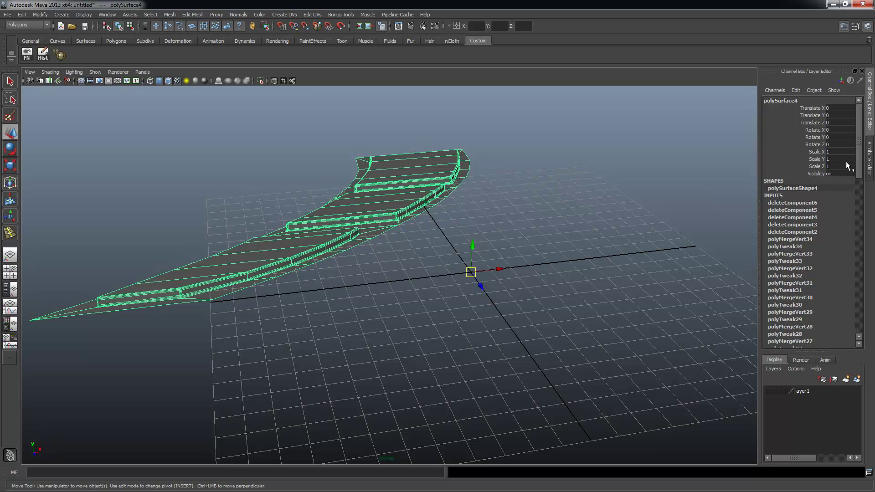
{"action": "mouse_move", "coordinate": [859, 147]}
{"action": "left_mouse_down"}
{"action": "mouse_move", "coordinate": [867, 159]}
{"action": "mouse_move", "coordinate": [866, 309]}
{"action": "mouse_move", "coordinate": [862, 141]}
{"action": "left_mouse_up"}
{"action": "left_click", "coordinate": [42, 54]}
- Snap the center strip's pivot to the vertex at its pointed lower tip
{"action": "left_click_drag", "start_coordinate": [409, 286], "coordinate": [500, 308], "text": "alt"}
{"action": "key", "text": "Insert"}
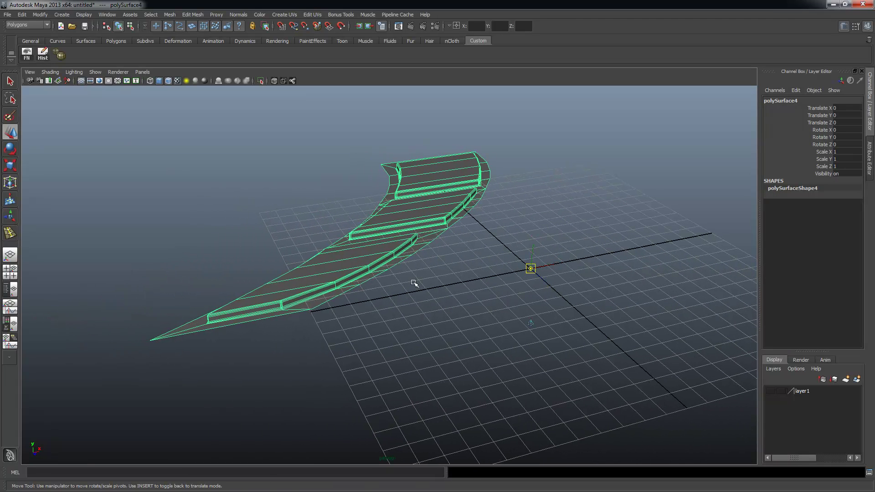
{"action": "key", "text": "v"}
{"action": "left_click_drag", "start_coordinate": [531, 268], "coordinate": [149, 339]}
{"action": "key", "text": "Insert"}
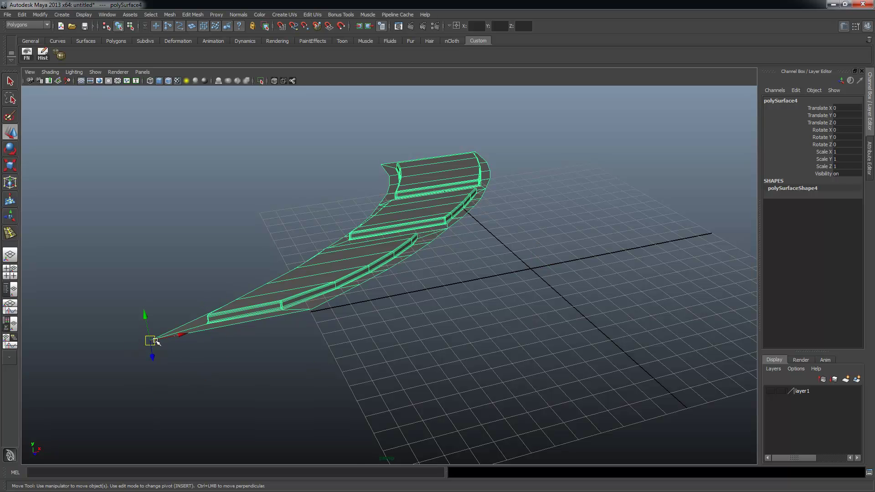
- Duplicate the strip and vertex-snap the copy against its positive-X side, at Translate X 7.5
{"action": "left_click_drag", "start_coordinate": [306, 327], "coordinate": [364, 307], "text": "alt"}
{"action": "key", "text": "ctrl+d"}
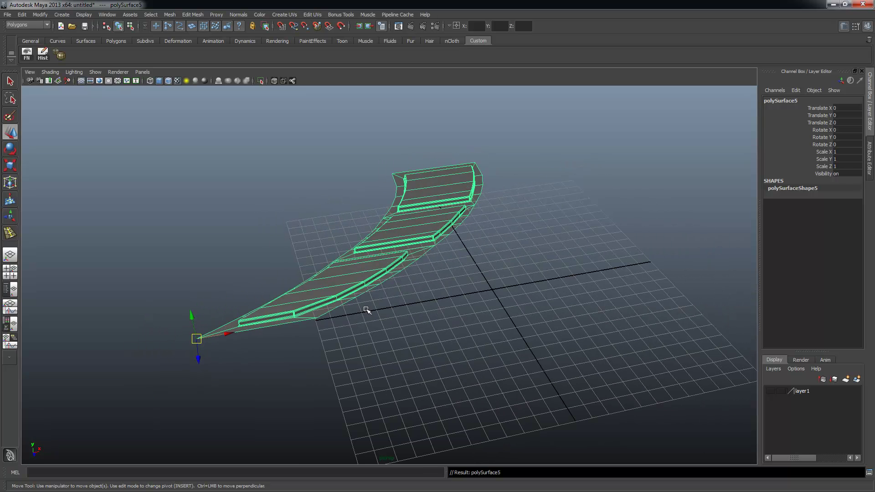
{"action": "key", "text": "v"}
{"action": "left_click_drag", "start_coordinate": [195, 340], "coordinate": [322, 336]}
- Snap the original strip's pivot to its lower corner vertex shared with the positive-X copy
{"action": "left_click_drag", "start_coordinate": [463, 332], "coordinate": [504, 324], "text": "alt"}
{"action": "middle_click_drag", "start_coordinate": [351, 354], "coordinate": [436, 331], "text": "alt"}
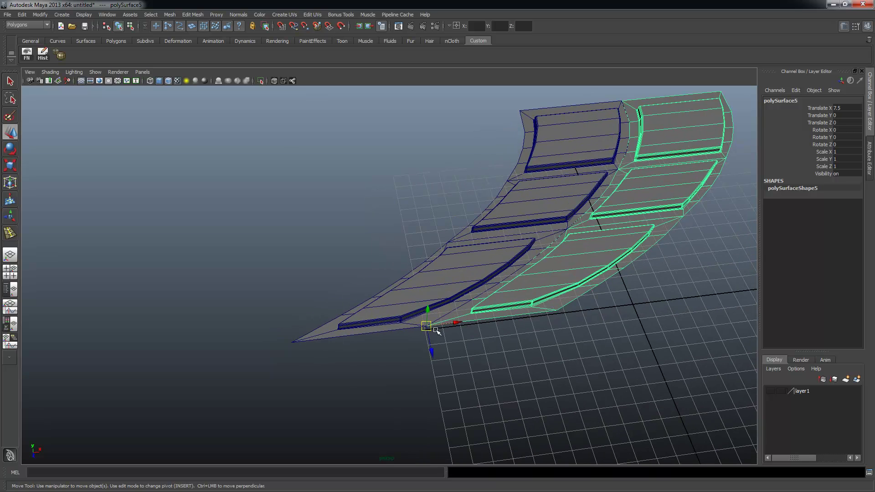
{"action": "left_click", "coordinate": [374, 323]}
{"action": "key", "text": "Insert"}
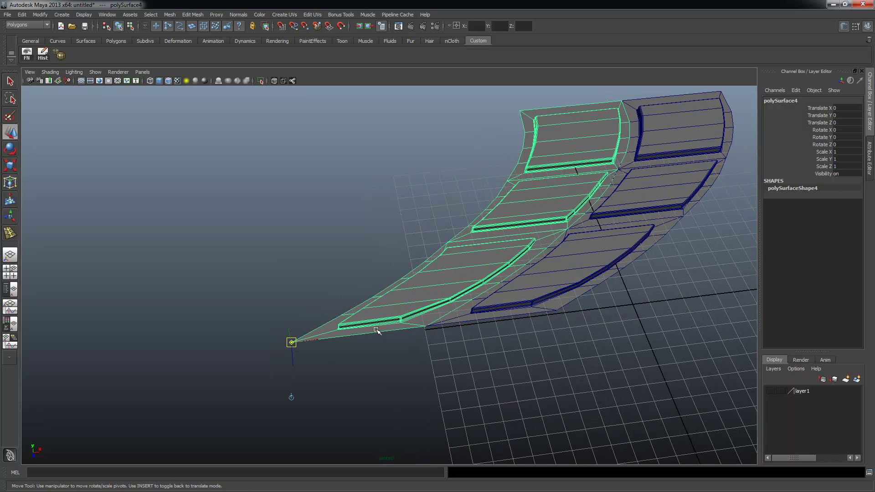
{"action": "left_click_drag", "start_coordinate": [292, 342], "coordinate": [426, 326]}
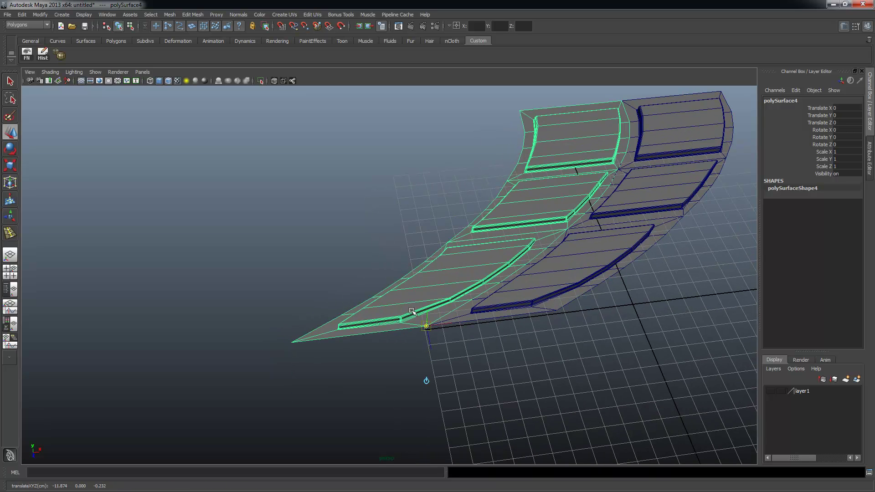
{"action": "key", "text": "Insert"}
- Duplicate the original strip, vertex-snap the copy against its negative-X side at Translate X -7.5, and select all three strips
{"action": "key", "text": "ctrl+d"}
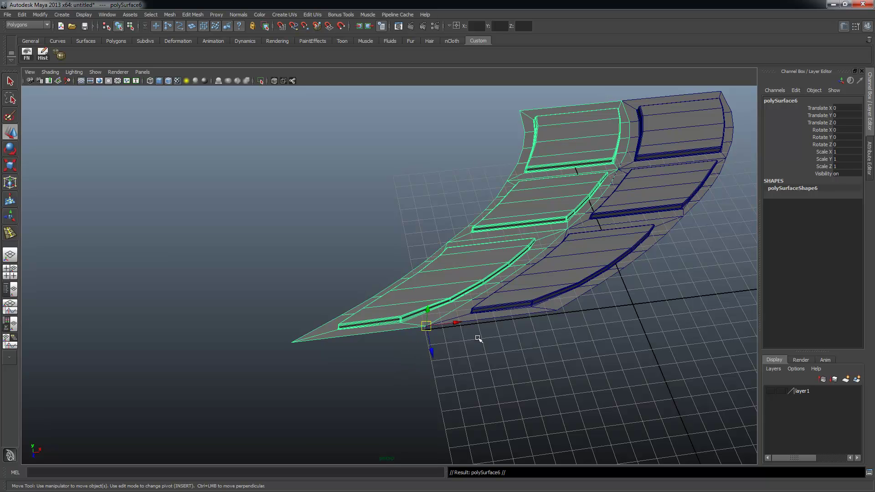
{"action": "left_click_drag", "start_coordinate": [426, 328], "coordinate": [287, 345]}
{"action": "left_click_drag", "start_coordinate": [452, 344], "coordinate": [512, 340], "text": "alt"}
{"action": "middle_click_drag", "start_coordinate": [512, 340], "coordinate": [373, 336], "text": "alt"}
{"action": "left_click_drag", "start_coordinate": [473, 297], "coordinate": [364, 246], "text": "shift"}
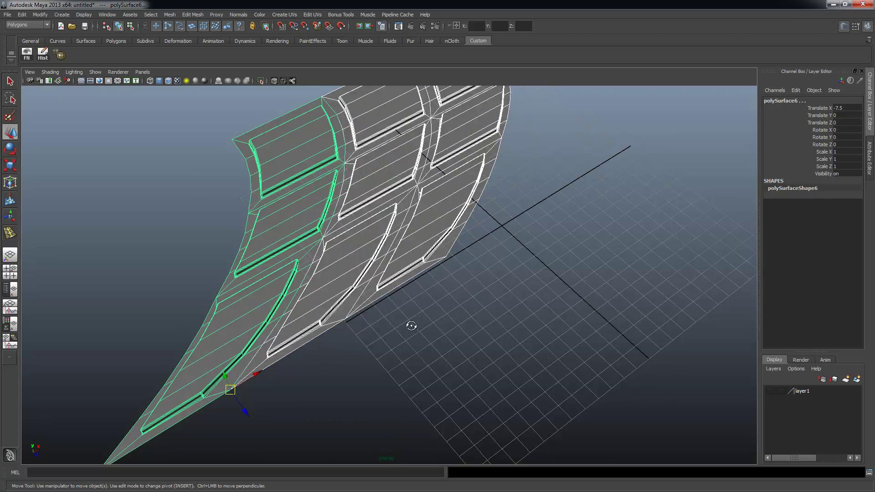
- Examine how the three adjoining strips line up from several angles and select the center strip
{"action": "left_click_drag", "start_coordinate": [410, 324], "coordinate": [483, 330], "text": "alt"}
{"action": "right_click_drag", "start_coordinate": [483, 330], "coordinate": [603, 341], "text": "alt"}
{"action": "left_click_drag", "start_coordinate": [604, 342], "coordinate": [234, 195], "text": "alt"}
{"action": "key", "text": "q"}
{"action": "left_click_drag", "start_coordinate": [494, 317], "coordinate": [306, 235], "text": "alt"}
{"action": "left_click", "coordinate": [307, 235]}
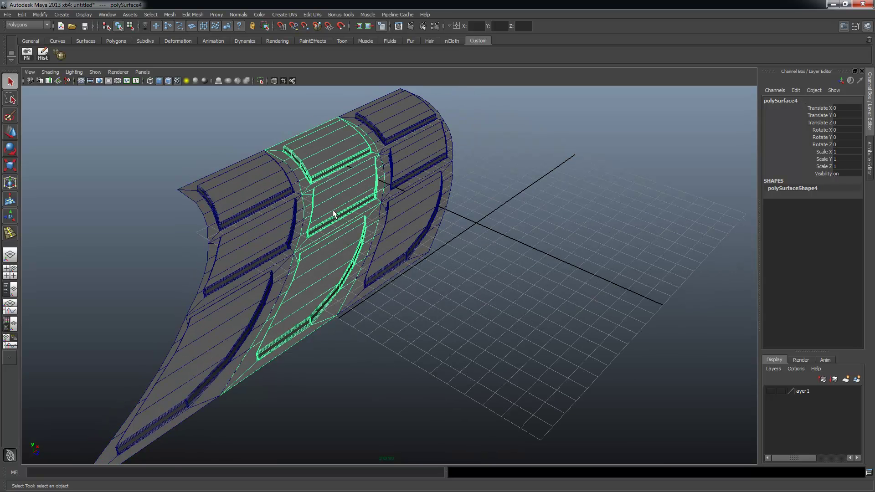
- Select all three adjoining tread strips and combine them into one mesh
{"action": "left_click_drag", "start_coordinate": [228, 289], "coordinate": [441, 285], "text": "alt"}
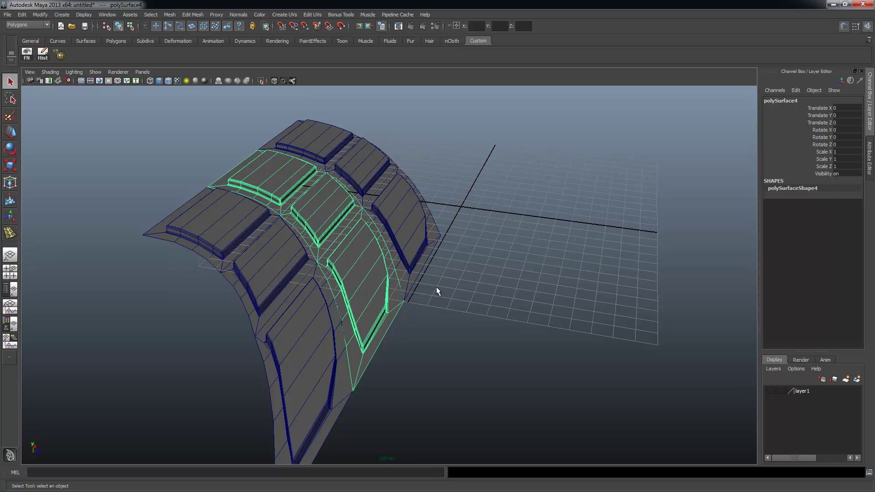
{"action": "left_click_drag", "start_coordinate": [415, 288], "coordinate": [352, 267], "text": "alt"}
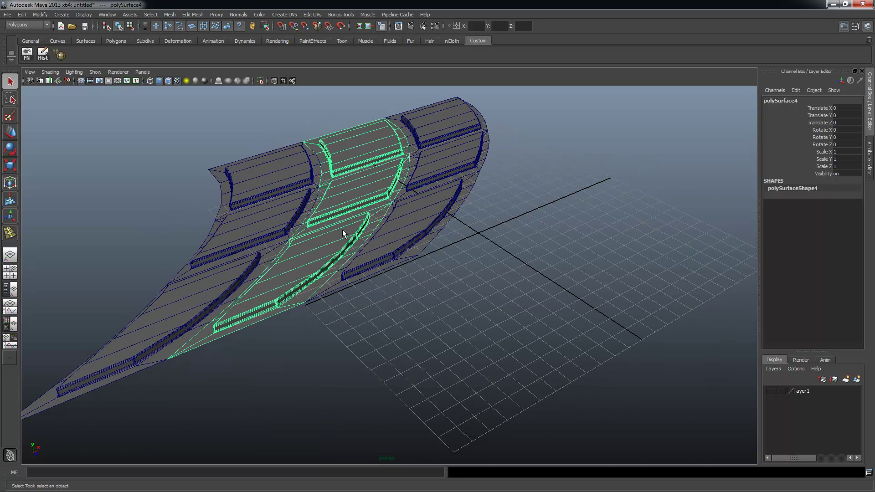
{"action": "left_click_drag", "start_coordinate": [255, 123], "coordinate": [485, 305]}
{"action": "left_click_drag", "start_coordinate": [380, 257], "coordinate": [361, 212], "text": "alt"}
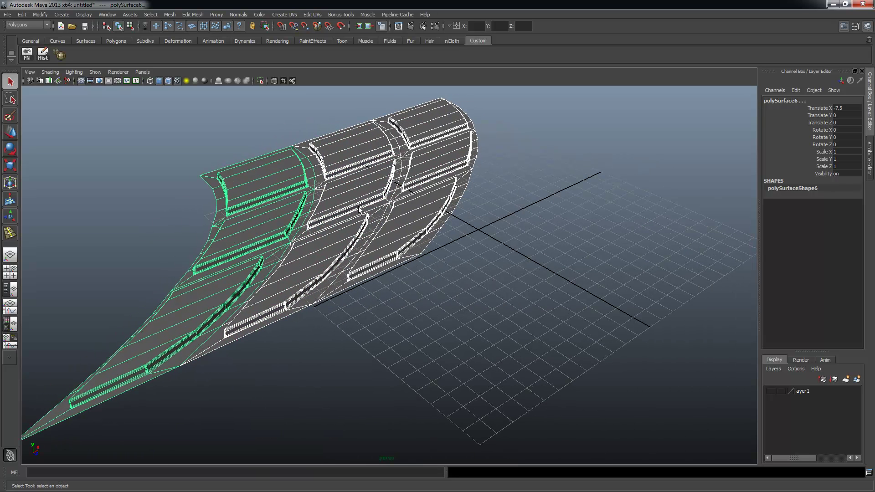
{"action": "left_click", "coordinate": [172, 14]}
{"action": "left_click", "coordinate": [185, 28]}
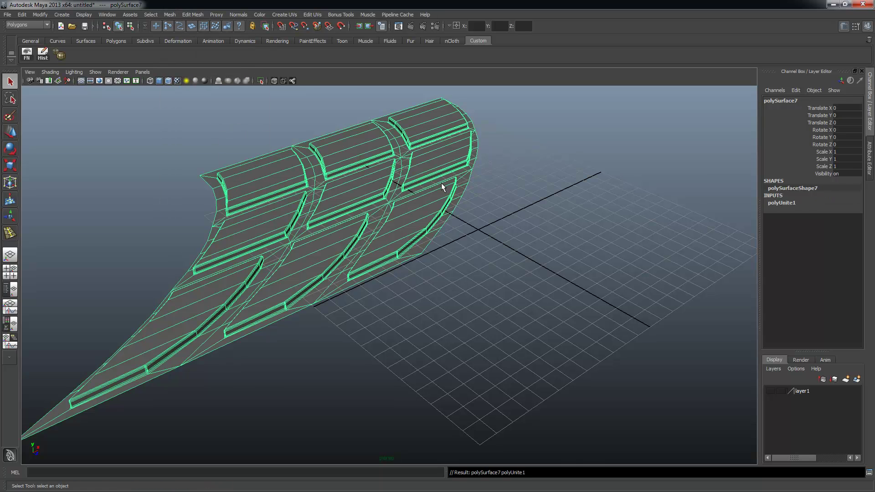
- Select every vertex of the combined mesh and merge them with the default threshold of 0.01
{"action": "left_click_drag", "start_coordinate": [441, 183], "coordinate": [351, 200], "text": "alt"}
{"action": "right_click", "coordinate": [354, 217]}
{"action": "left_click", "coordinate": [346, 216]}
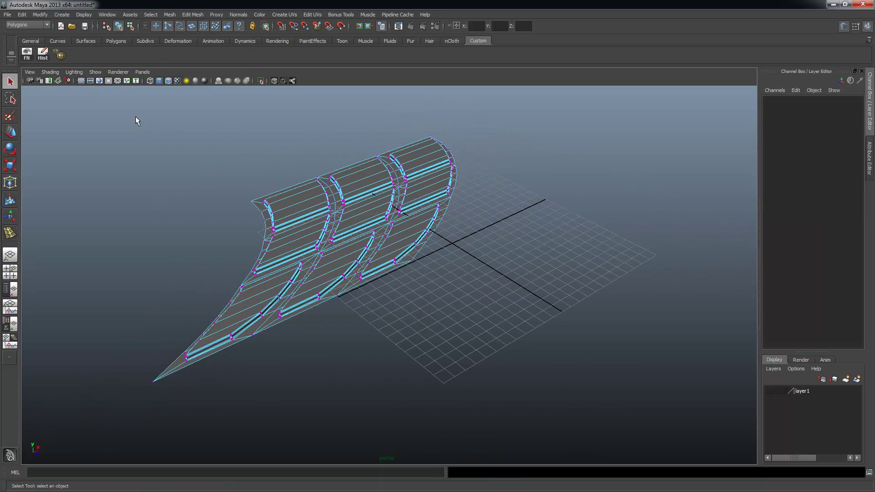
{"action": "left_click_drag", "start_coordinate": [137, 118], "coordinate": [859, 481]}
{"action": "left_click", "coordinate": [193, 15]}
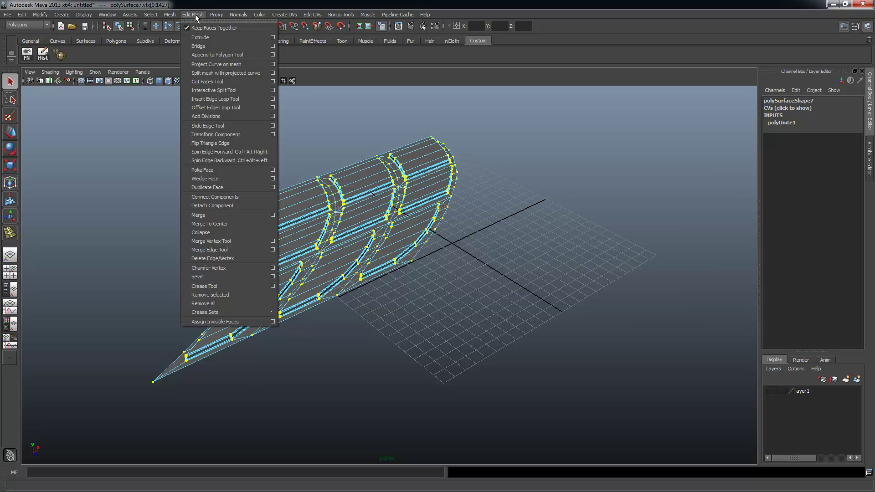
{"action": "left_click", "coordinate": [273, 215]}
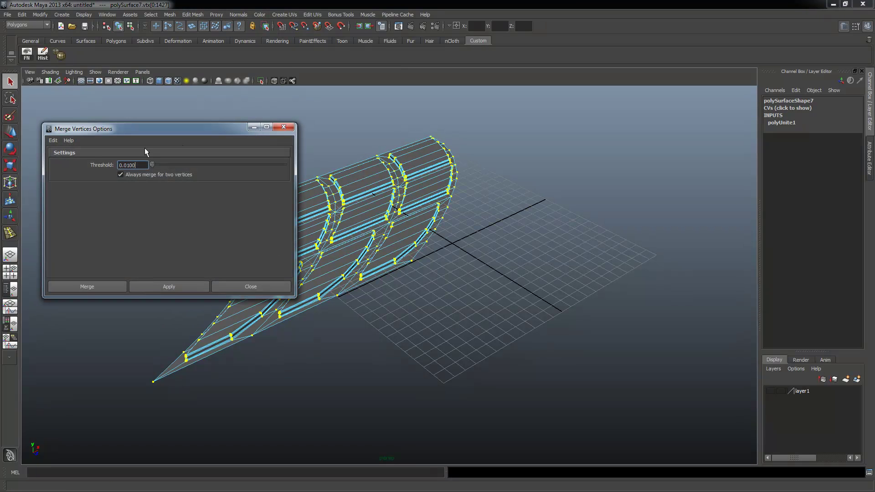
{"action": "left_click", "coordinate": [51, 140]}
{"action": "left_click", "coordinate": [66, 157]}
{"action": "left_click", "coordinate": [187, 284]}
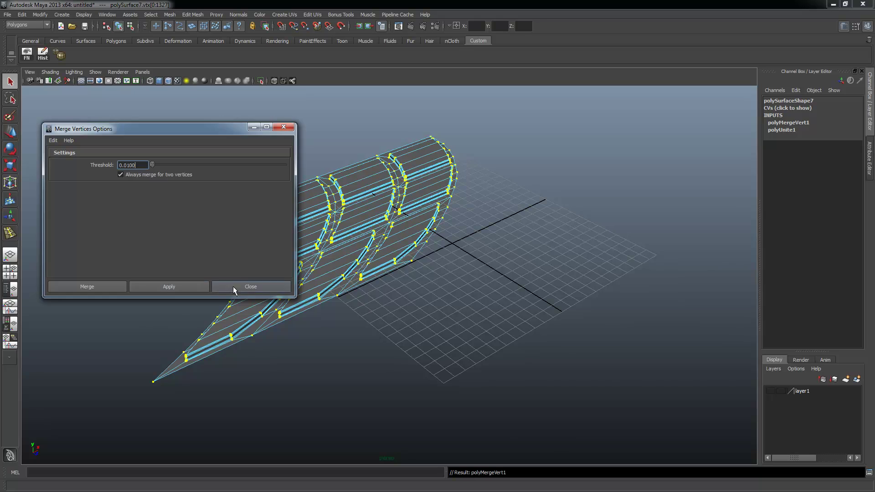
{"action": "left_click", "coordinate": [233, 286]}
- Test the welded seam by raising a border edge between two strips, and undo that move
{"action": "left_click_drag", "start_coordinate": [375, 303], "coordinate": [480, 215], "text": "alt"}
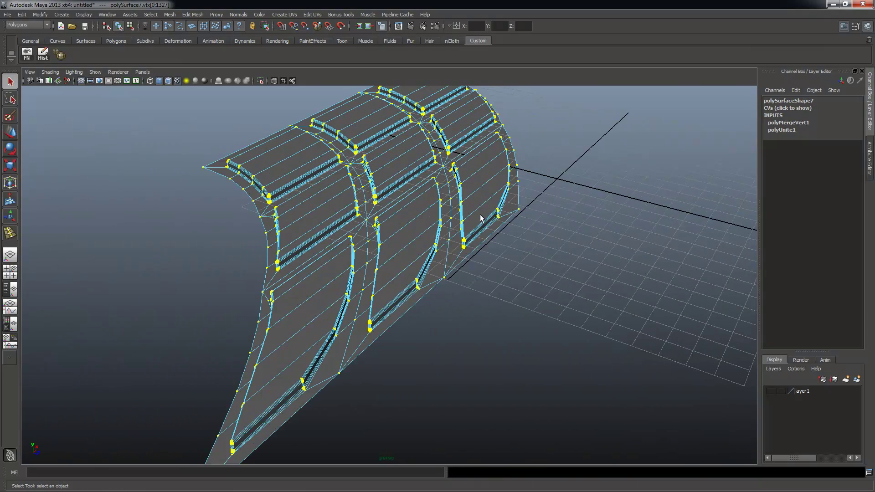
{"action": "right_click_drag", "start_coordinate": [451, 246], "coordinate": [452, 223]}
{"action": "left_click", "coordinate": [450, 231]}
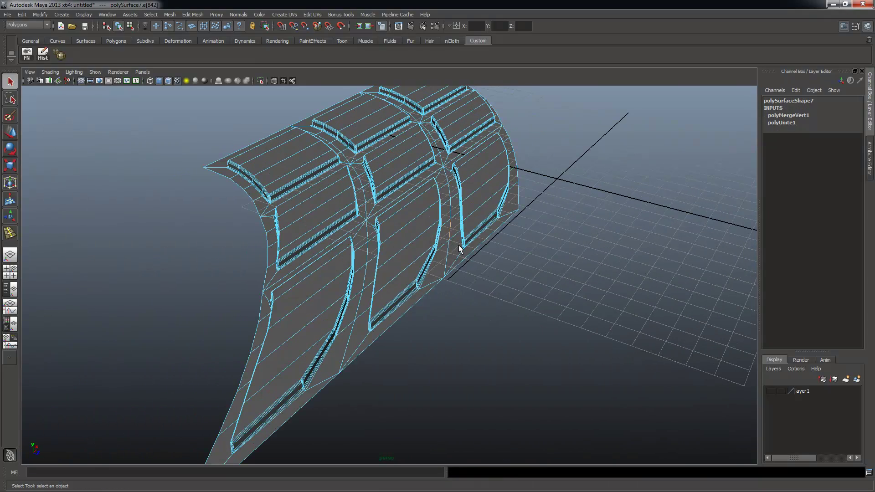
{"action": "key", "text": "w"}
{"action": "left_click_drag", "start_coordinate": [452, 202], "coordinate": [455, 182]}
{"action": "key", "text": "ctrl+z"}
{"action": "left_click_drag", "start_coordinate": [493, 258], "coordinate": [465, 187], "text": "alt"}
{"action": "right_click_drag", "start_coordinate": [607, 198], "coordinate": [466, 197], "text": "alt"}
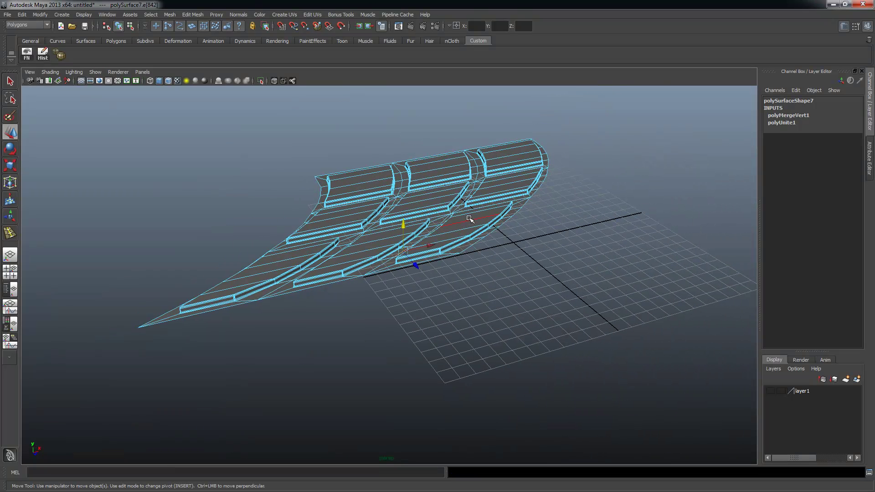
- Undo the vertex merge and the selection of all vertices on the combined mesh
{"action": "key", "text": "z"}
{"action": "key", "text": "z"}
{"action": "key", "text": "z"}
{"action": "key", "text": "z"}
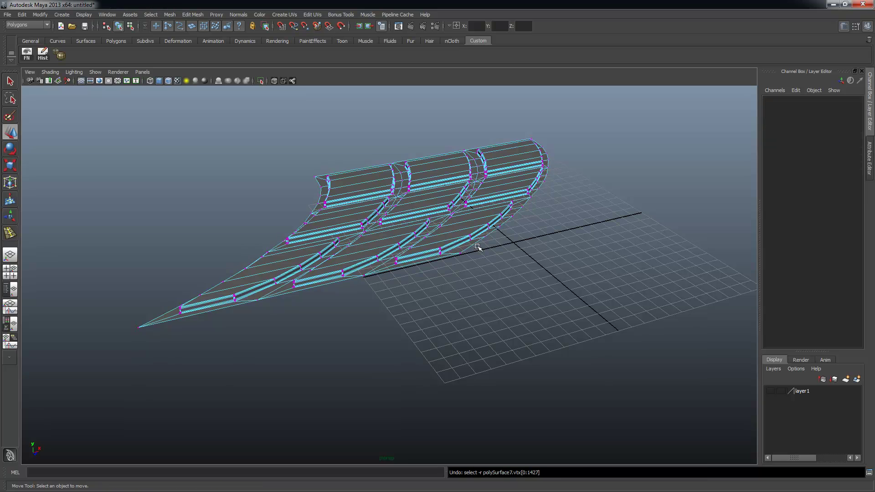
- Undo the combine and the two duplicated strips on either side of the original
{"action": "left_click", "coordinate": [480, 202]}
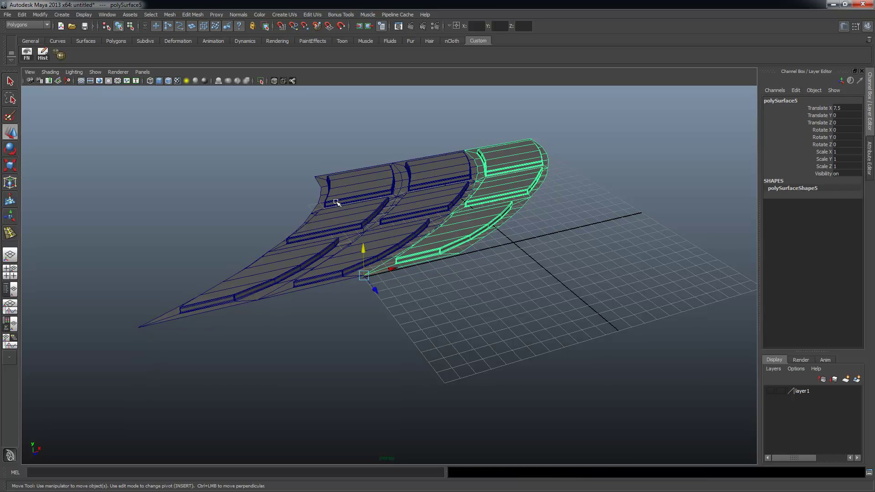
{"action": "key", "text": "z"}
{"action": "key", "text": "z"}
{"action": "key", "text": "z"}
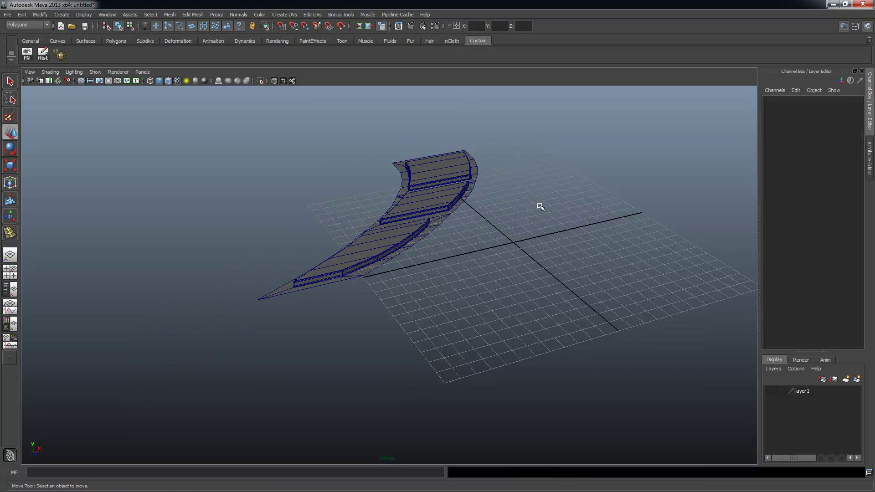
- Show layer1 with the tread reference image and duplicate the original strip in place
{"action": "right_click_drag", "start_coordinate": [540, 206], "coordinate": [468, 195], "text": "alt"}
{"action": "left_click_drag", "start_coordinate": [468, 196], "coordinate": [407, 268], "text": "alt"}
{"action": "left_click", "coordinate": [776, 393]}
{"action": "left_click", "coordinate": [382, 239]}
{"action": "key", "text": "ctrl+d"}
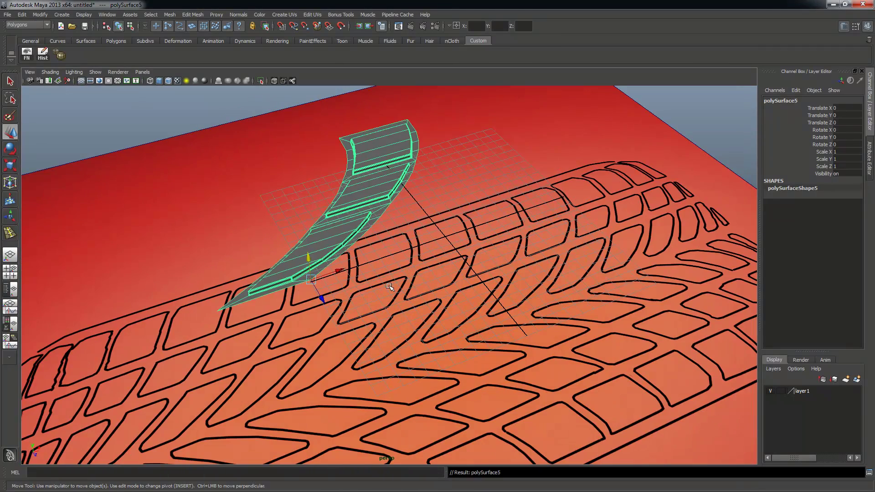
- Snap the duplicate's pivot to its lower negative-X corner vertex and vertex-snap it against the original's positive-X side in the top view
{"action": "key", "text": "Insert"}
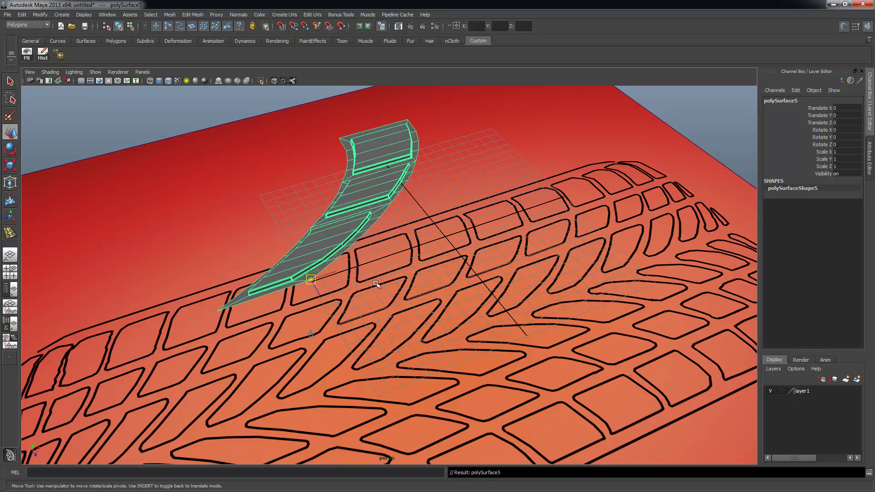
{"action": "key", "text": "v"}
{"action": "left_click_drag", "start_coordinate": [309, 281], "coordinate": [363, 306]}
{"action": "key", "text": "Insert"}
{"action": "key", "text": "space"}
{"action": "key", "text": "space"}
{"action": "middle_click_drag", "start_coordinate": [236, 259], "coordinate": [423, 171], "text": "alt"}
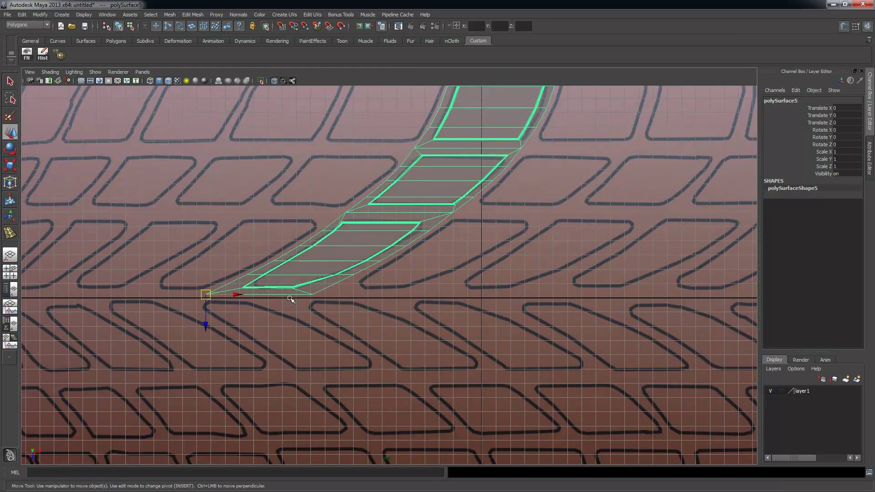
{"action": "right_click_drag", "start_coordinate": [294, 299], "coordinate": [269, 254], "text": "alt"}
{"action": "middle_click_drag", "start_coordinate": [395, 197], "coordinate": [348, 199], "text": "alt"}
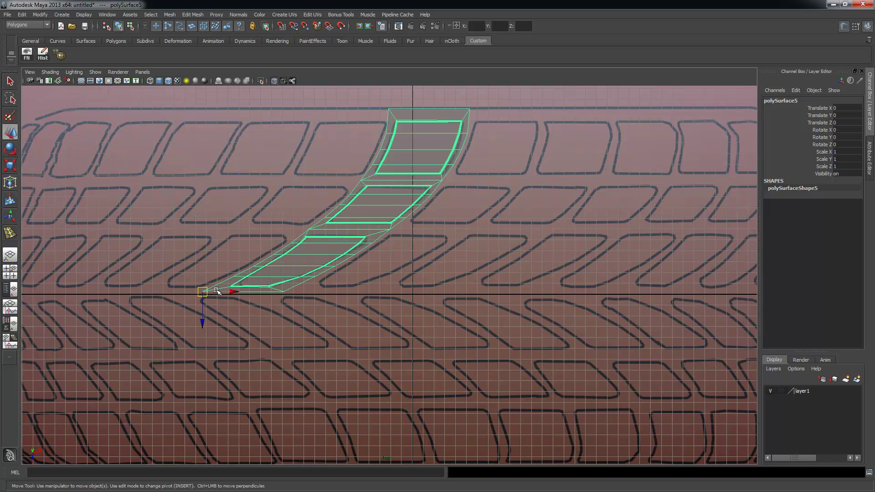
{"action": "left_click_drag", "start_coordinate": [218, 292], "coordinate": [298, 293]}
- Mirror a copy of the original strip with Duplicate Special, using reset settings and a Z scale of -1
{"action": "left_click", "coordinate": [318, 258]}
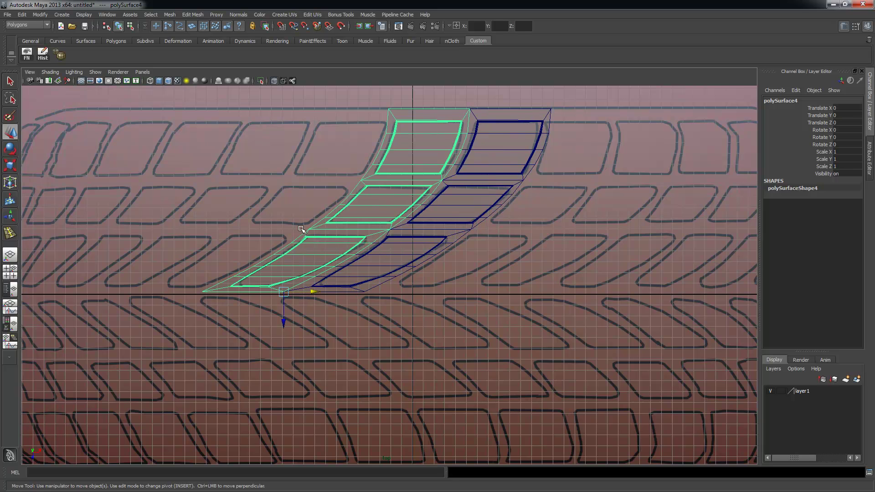
{"action": "left_click", "coordinate": [25, 15]}
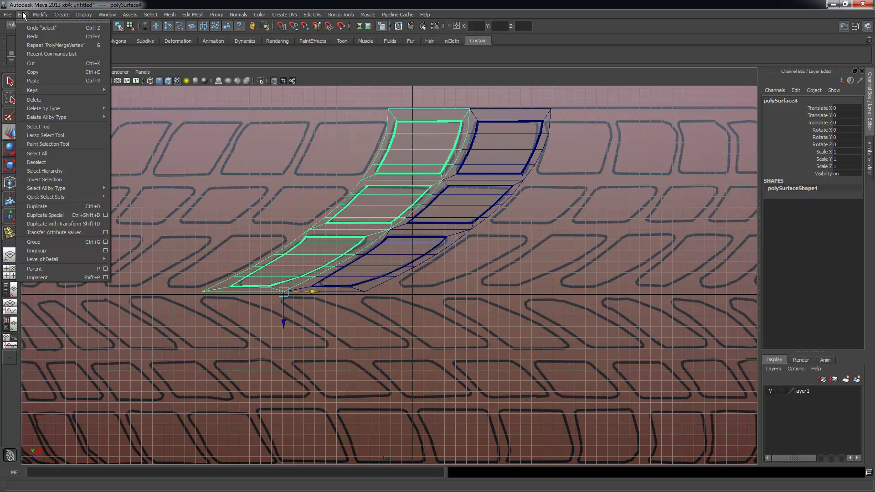
{"action": "left_click", "coordinate": [84, 4]}
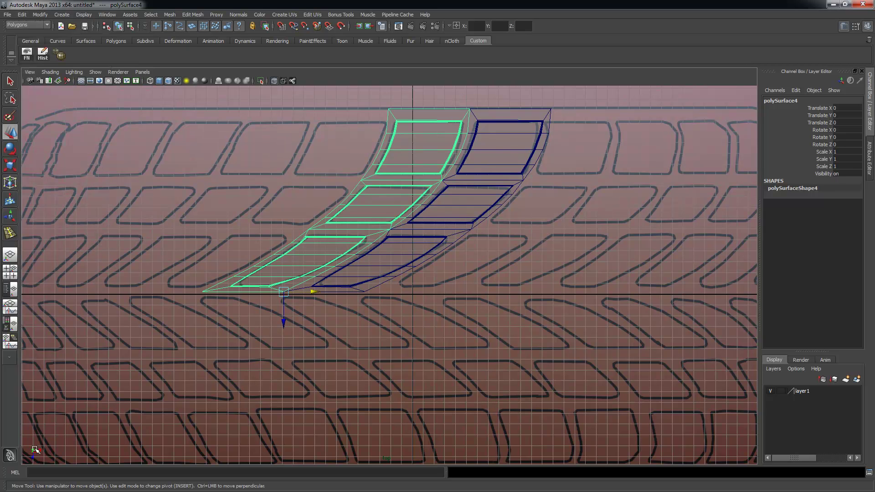
{"action": "left_click", "coordinate": [22, 14]}
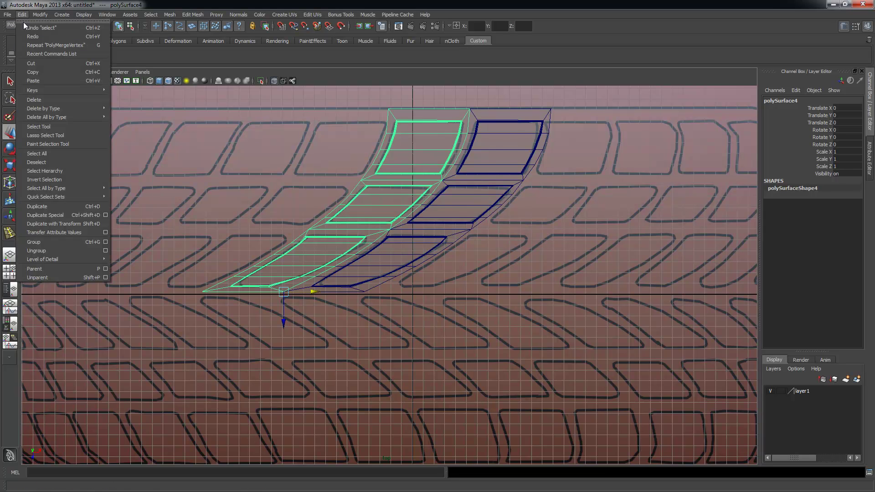
{"action": "left_click", "coordinate": [106, 215]}
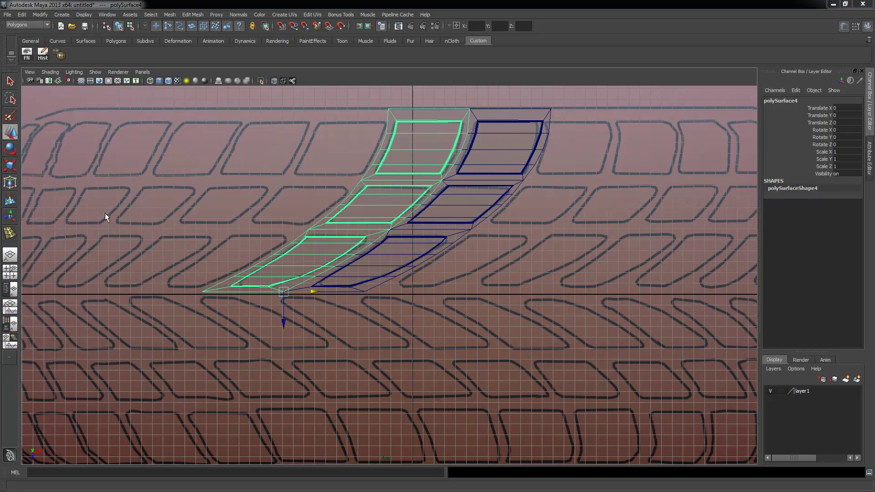
{"action": "left_click", "coordinate": [53, 140]}
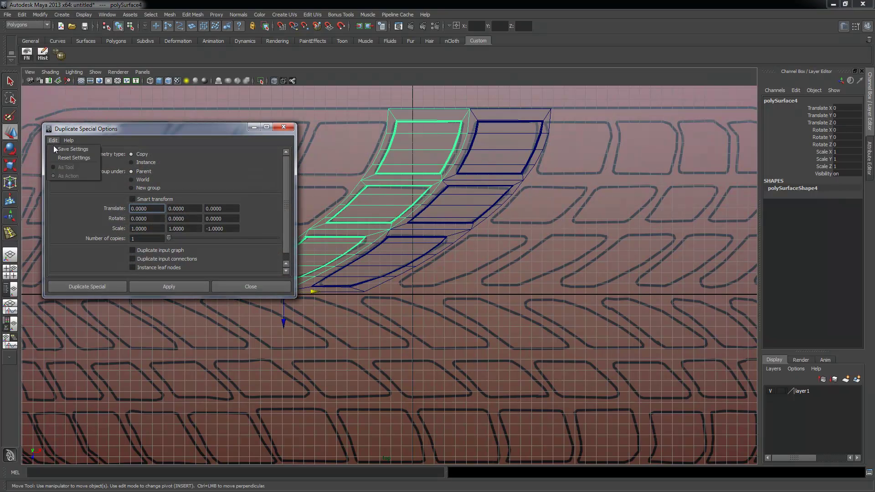
{"action": "left_click", "coordinate": [69, 159]}
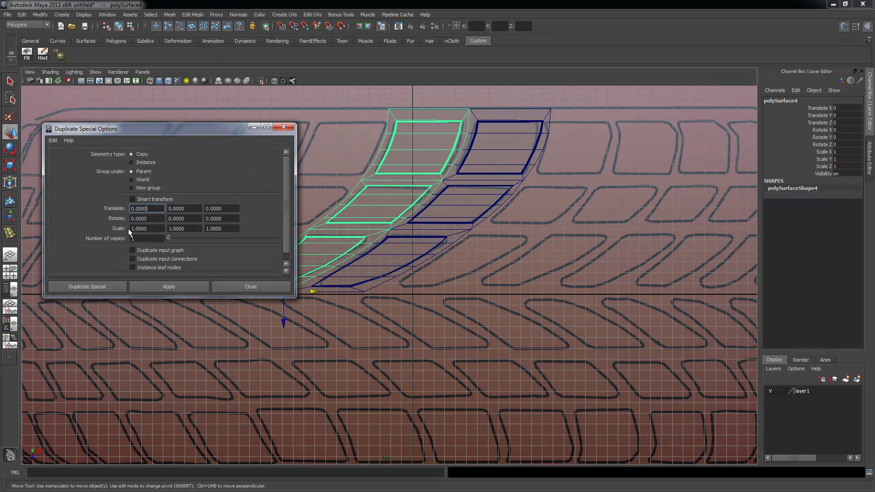
{"action": "left_click", "coordinate": [217, 229]}
{"action": "double_click", "coordinate": [232, 230]}
{"action": "type", "text": "-1"}
{"action": "left_click", "coordinate": [182, 288]}
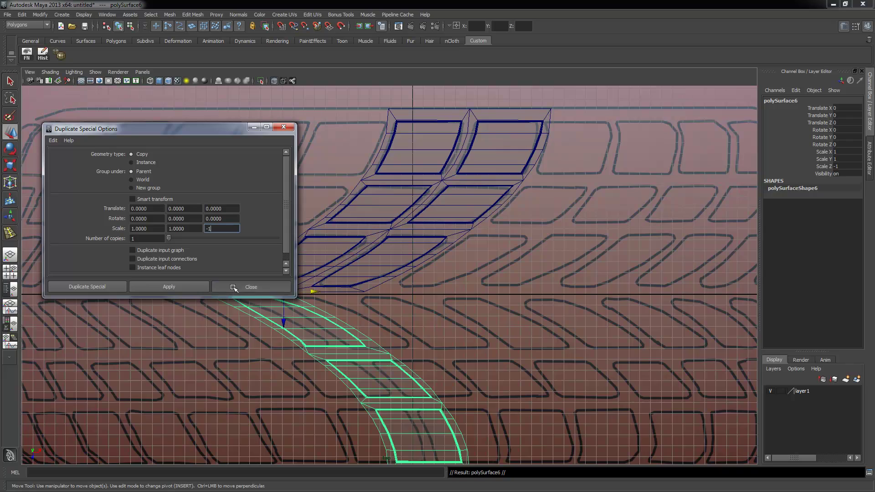
{"action": "left_click", "coordinate": [251, 287]}
- Move the mirrored strip along X to about 3.767 to match its blocks to the reference drawing
{"action": "scroll", "coordinate": [424, 309], "scroll_direction": "up", "scroll_amount": 6}
{"action": "middle_click_drag", "start_coordinate": [370, 285], "coordinate": [512, 272], "text": "alt"}
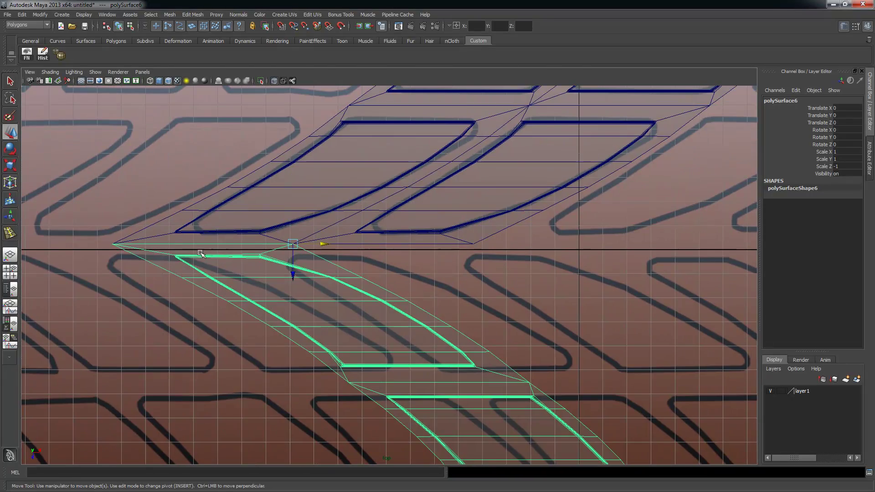
{"action": "right_click_drag", "start_coordinate": [217, 253], "coordinate": [559, 283], "text": "alt"}
{"action": "middle_click_drag", "start_coordinate": [322, 256], "coordinate": [568, 281], "text": "alt"}
{"action": "middle_click_drag", "start_coordinate": [239, 258], "coordinate": [422, 264], "text": "alt"}
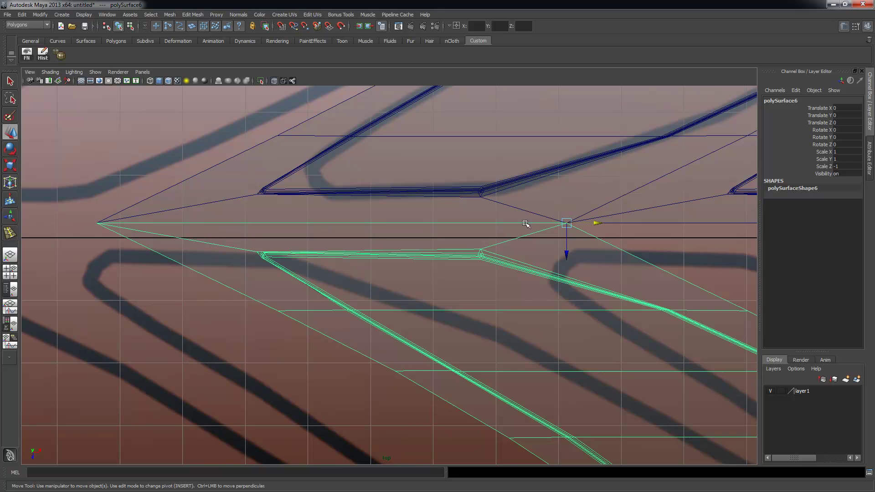
{"action": "right_click_drag", "start_coordinate": [637, 247], "coordinate": [427, 221], "text": "alt"}
{"action": "middle_click_drag", "start_coordinate": [426, 220], "coordinate": [223, 189], "text": "alt"}
{"action": "right_click_drag", "start_coordinate": [427, 246], "coordinate": [310, 225], "text": "alt"}
{"action": "middle_click_drag", "start_coordinate": [309, 225], "coordinate": [290, 221], "text": "alt"}
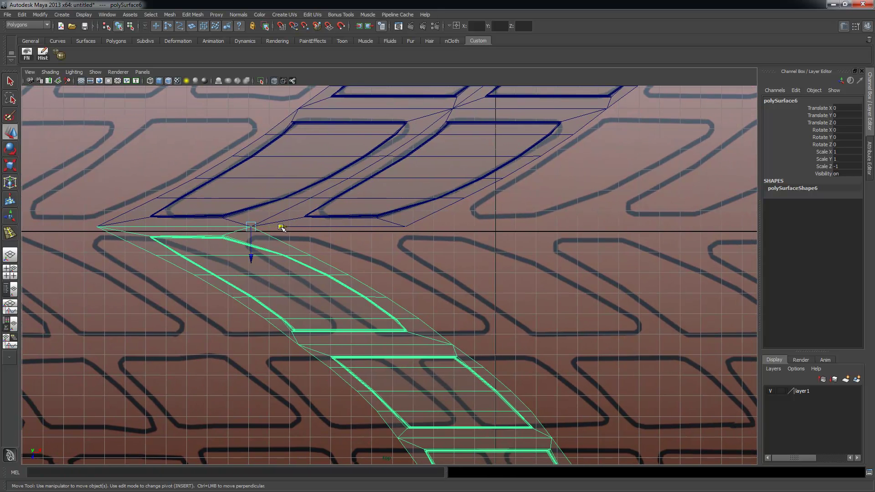
{"action": "middle_click_drag", "start_coordinate": [348, 255], "coordinate": [294, 266], "text": "alt"}
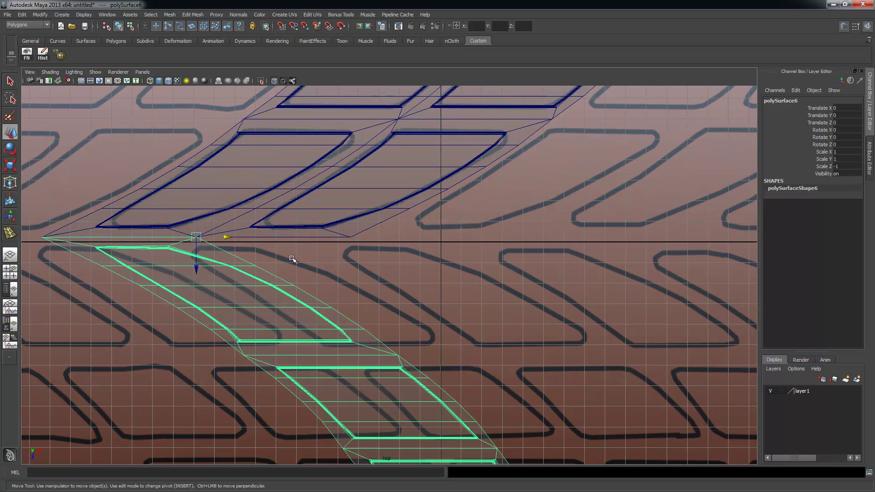
{"action": "left_click_drag", "start_coordinate": [226, 239], "coordinate": [303, 243]}
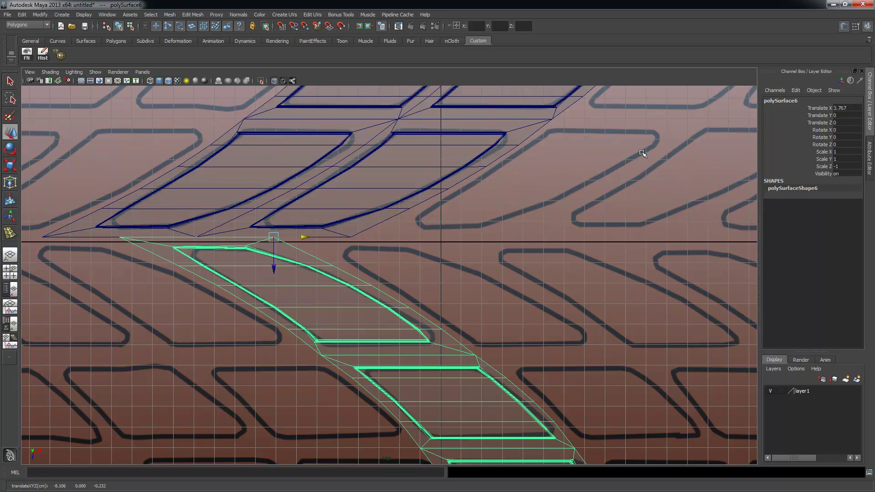
- Examine the junction where the mirrored tread segment meets the two original segments in the perspective view, selecting the adjoining pieces
{"action": "scroll", "coordinate": [289, 253], "scroll_direction": "up", "scroll_amount": 3}
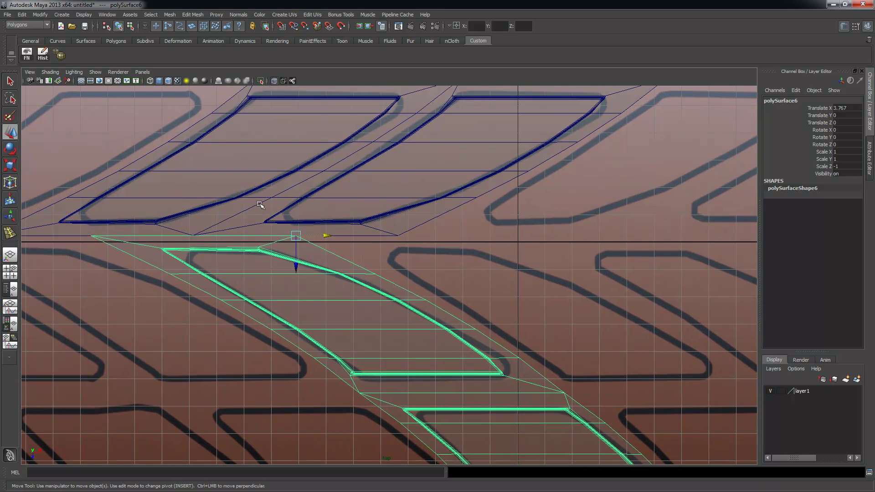
{"action": "key", "text": "space"}
{"action": "key", "text": "space"}
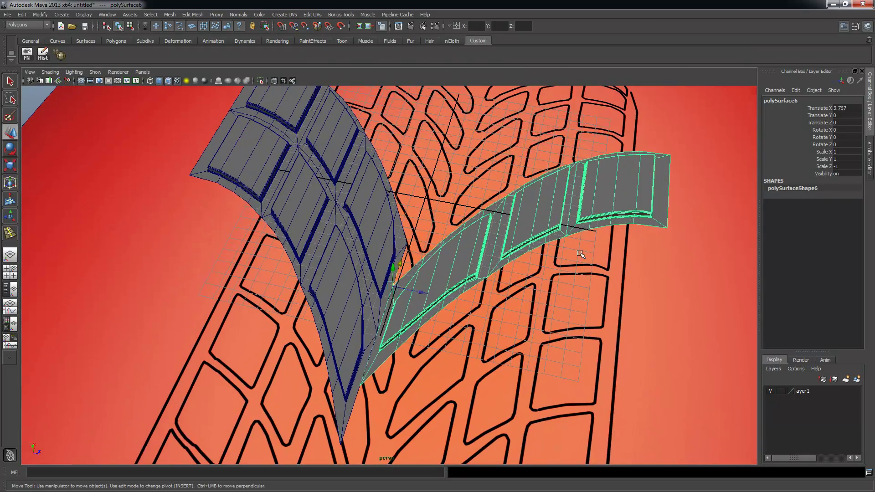
{"action": "right_click_drag", "start_coordinate": [405, 270], "coordinate": [508, 258], "text": "alt"}
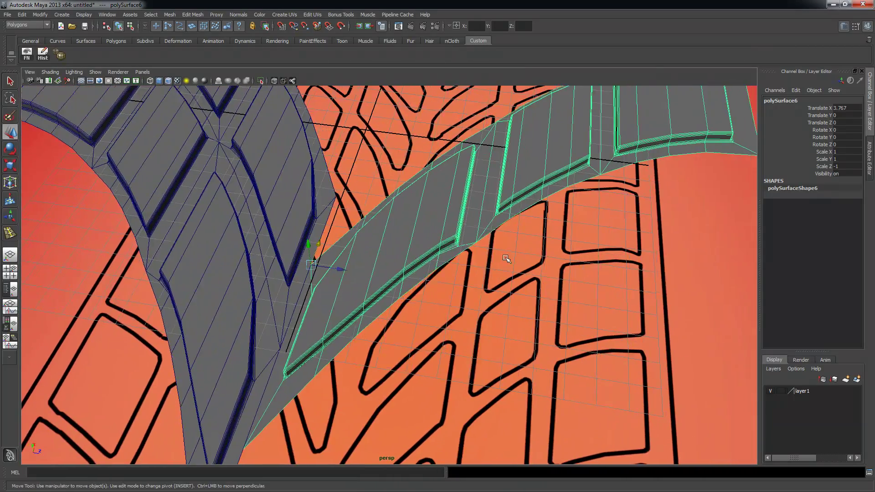
{"action": "left_click_drag", "start_coordinate": [508, 258], "coordinate": [537, 261], "text": "alt"}
{"action": "middle_click_drag", "start_coordinate": [513, 276], "coordinate": [482, 287], "text": "alt"}
{"action": "left_click_drag", "start_coordinate": [508, 272], "coordinate": [345, 316], "text": "alt"}
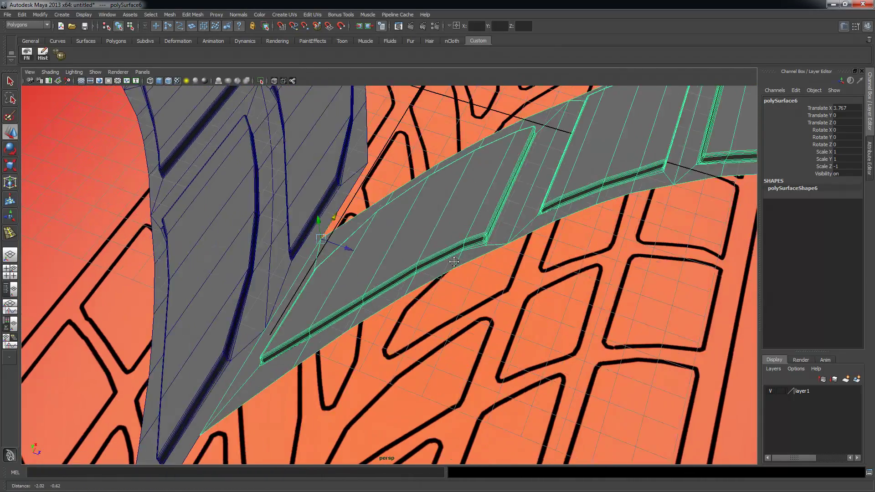
{"action": "middle_click_drag", "start_coordinate": [346, 317], "coordinate": [401, 297], "text": "alt"}
{"action": "right_click_drag", "start_coordinate": [400, 297], "coordinate": [326, 334], "text": "alt"}
{"action": "left_click", "coordinate": [306, 333]}
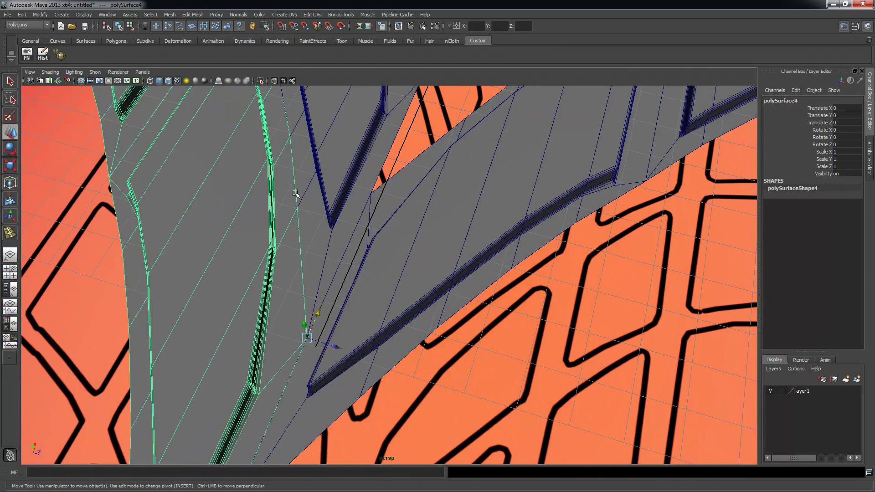
{"action": "left_click_drag", "start_coordinate": [306, 337], "coordinate": [352, 342], "text": "alt"}
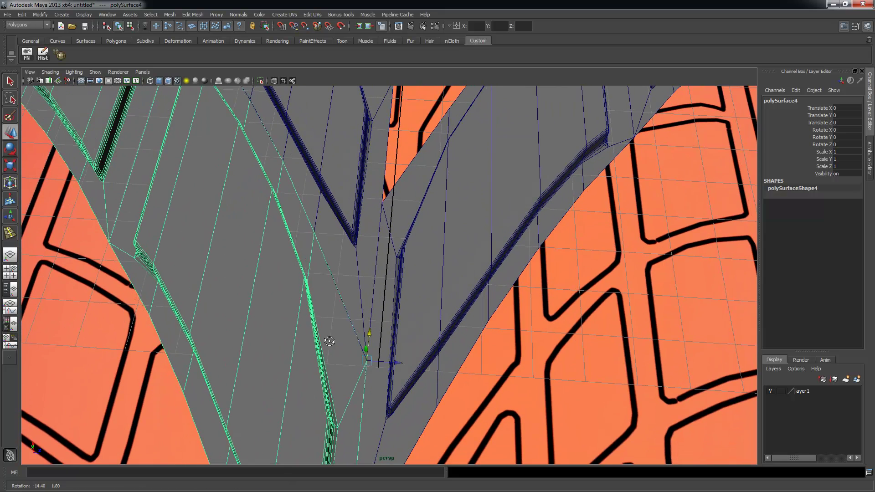
{"action": "middle_click_drag", "start_coordinate": [370, 362], "coordinate": [365, 276], "text": "alt"}
{"action": "left_click", "coordinate": [381, 304]}
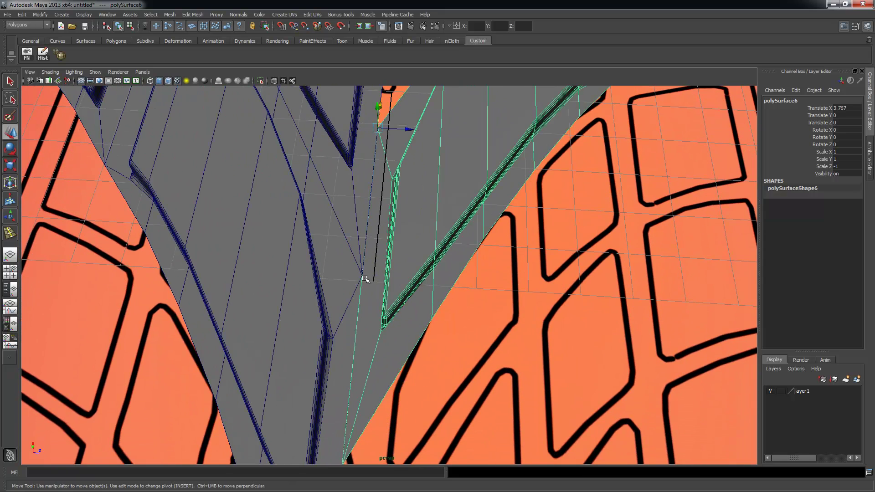
- Hide layer1 with the tire reference image and check the border edges of the tread piece beside the mirrored segment
{"action": "left_click", "coordinate": [81, 81]}
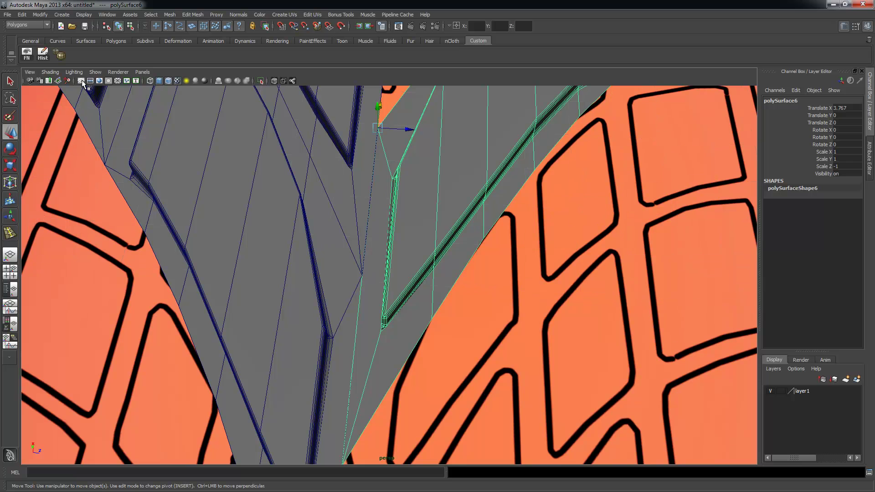
{"action": "left_click", "coordinate": [772, 393]}
{"action": "left_click_drag", "start_coordinate": [424, 219], "coordinate": [386, 233], "text": "alt"}
{"action": "left_click", "coordinate": [313, 193]}
{"action": "right_click_drag", "start_coordinate": [314, 189], "coordinate": [314, 171]}
{"action": "double_click", "coordinate": [315, 202]}
{"action": "left_click_drag", "start_coordinate": [412, 248], "coordinate": [370, 239], "text": "alt"}
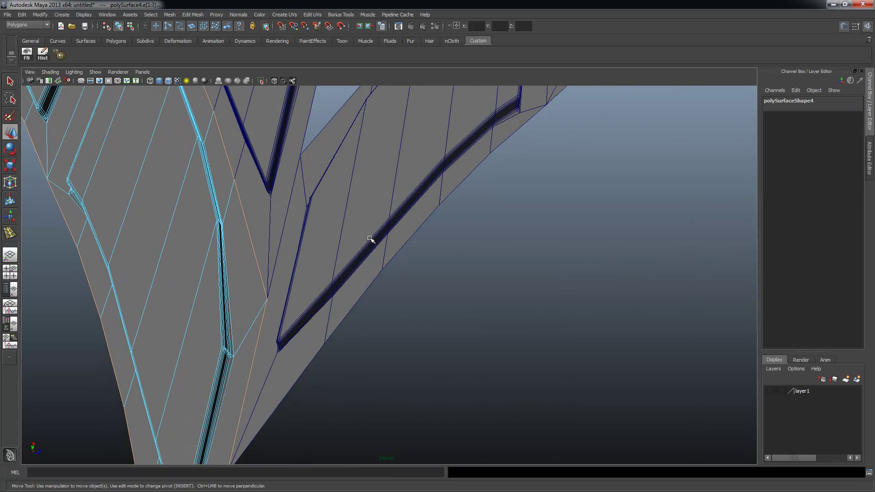
- Insert an edge loop across the mirrored tread segment, starting at the neighbouring pieces' shared corner vertex
{"action": "left_click_drag", "start_coordinate": [317, 183], "coordinate": [354, 309], "text": "alt"}
{"action": "left_click", "coordinate": [329, 302]}
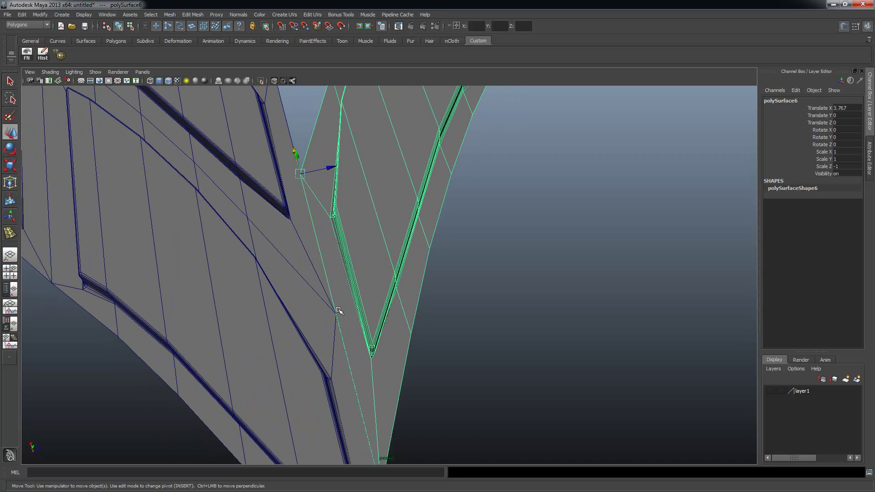
{"action": "middle_click_drag", "start_coordinate": [473, 300], "coordinate": [426, 303], "text": "alt"}
{"action": "left_click_drag", "start_coordinate": [427, 303], "coordinate": [408, 262], "text": "alt"}
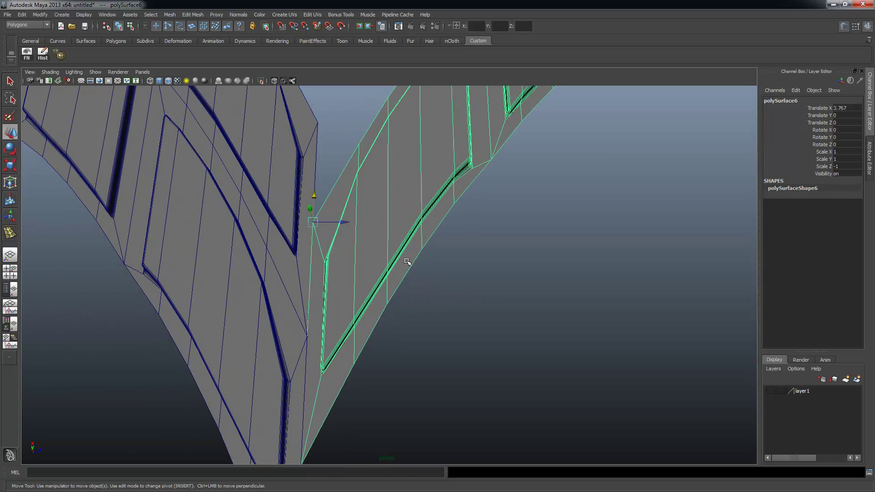
{"action": "left_click_drag", "start_coordinate": [346, 291], "coordinate": [372, 279], "text": "alt"}
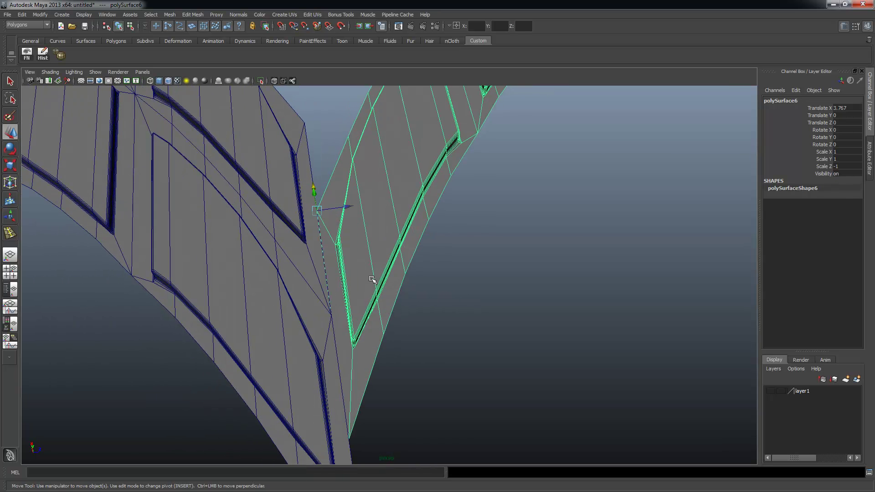
{"action": "left_click", "coordinate": [192, 15]}
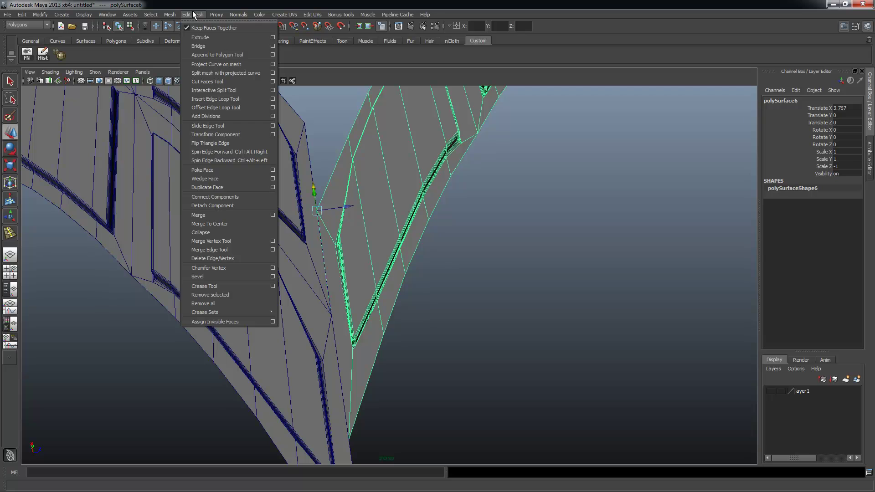
{"action": "left_click", "coordinate": [228, 98]}
{"action": "right_click_drag", "start_coordinate": [319, 328], "coordinate": [543, 352], "text": "alt"}
{"action": "middle_click_drag", "start_coordinate": [162, 455], "coordinate": [227, 316], "text": "alt"}
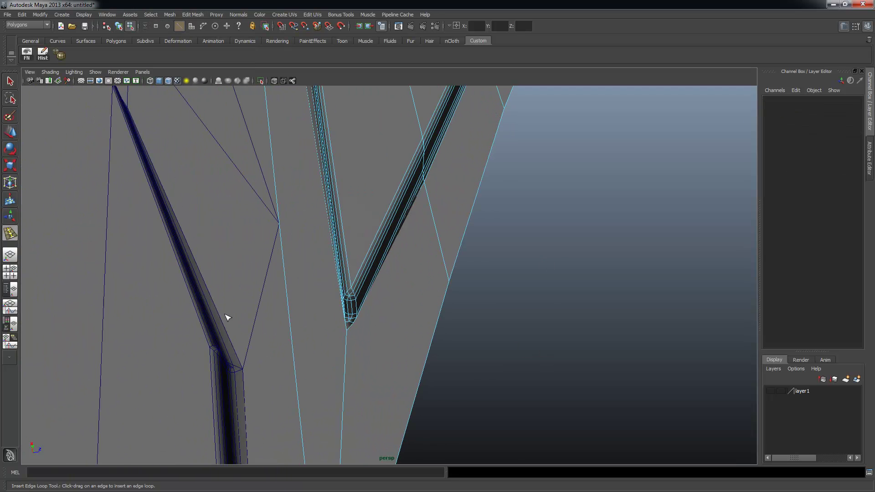
{"action": "right_click_drag", "start_coordinate": [227, 316], "coordinate": [266, 213], "text": "alt"}
{"action": "left_click_drag", "start_coordinate": [266, 213], "coordinate": [243, 204], "text": "alt"}
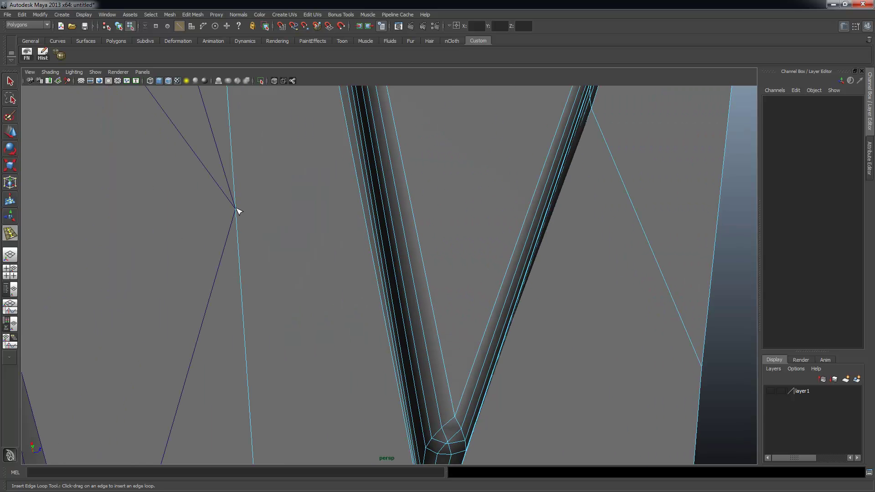
{"action": "left_click", "coordinate": [237, 211]}
- Insert a matching edge loop across the adjoining original tread segment, starting at the mirrored segment's lowest corner
{"action": "left_click_drag", "start_coordinate": [333, 201], "coordinate": [169, 220], "text": "alt"}
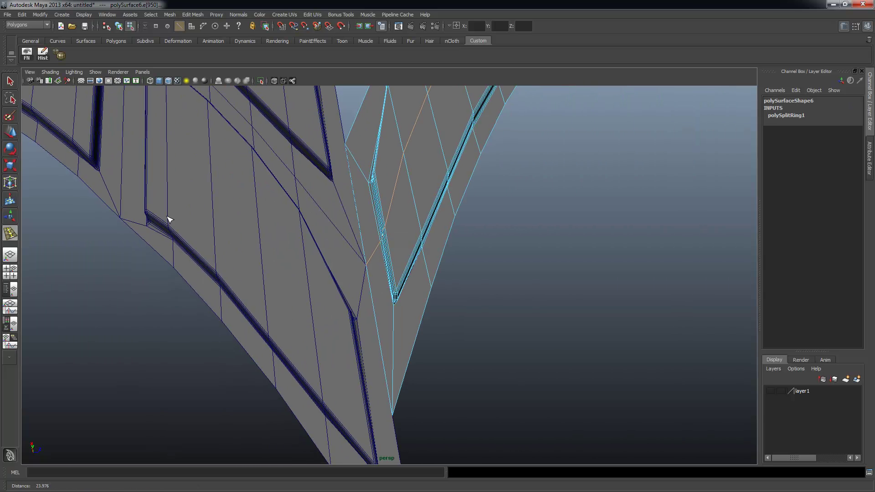
{"action": "scroll", "coordinate": [369, 312], "scroll_direction": "down", "scroll_amount": 12}
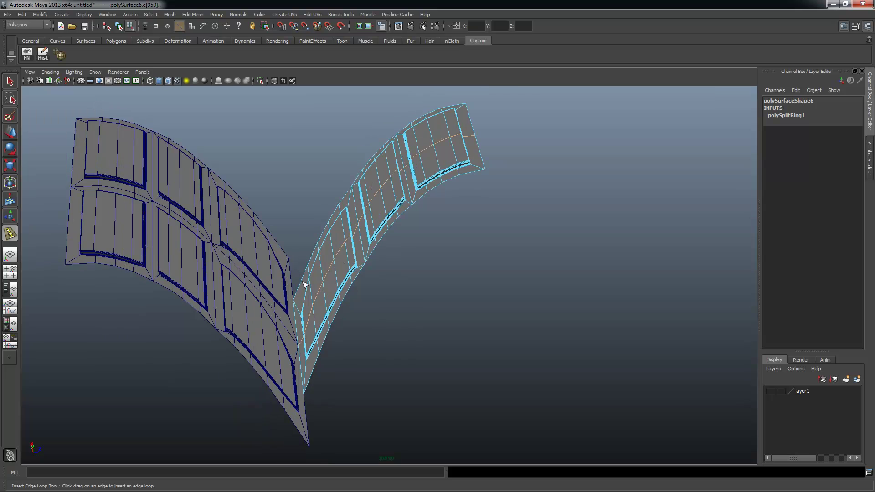
{"action": "left_click_drag", "start_coordinate": [274, 315], "coordinate": [346, 311], "text": "alt"}
{"action": "right_click_drag", "start_coordinate": [275, 372], "coordinate": [418, 363], "text": "alt"}
{"action": "middle_click_drag", "start_coordinate": [418, 363], "coordinate": [470, 333], "text": "alt"}
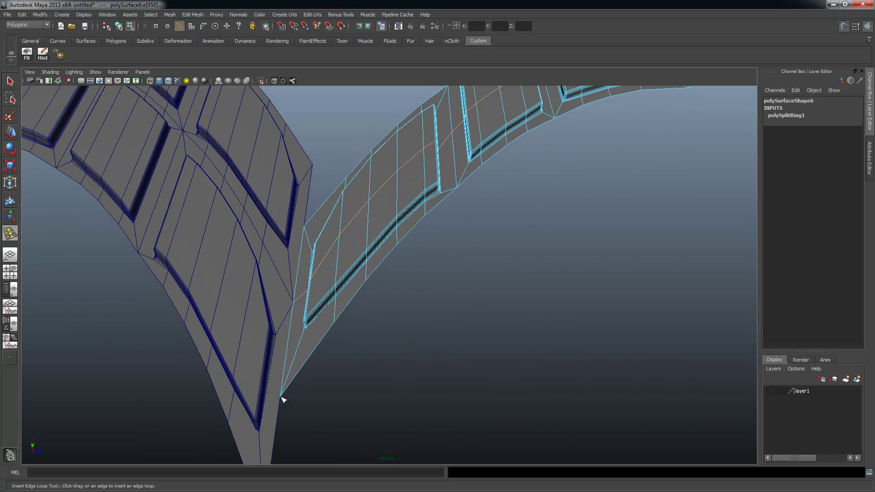
{"action": "left_click_drag", "start_coordinate": [259, 347], "coordinate": [303, 303], "text": "alt"}
{"action": "left_click", "coordinate": [10, 81]}
{"action": "left_click", "coordinate": [228, 191]}
{"action": "right_click_drag", "start_coordinate": [239, 257], "coordinate": [275, 280], "text": "alt"}
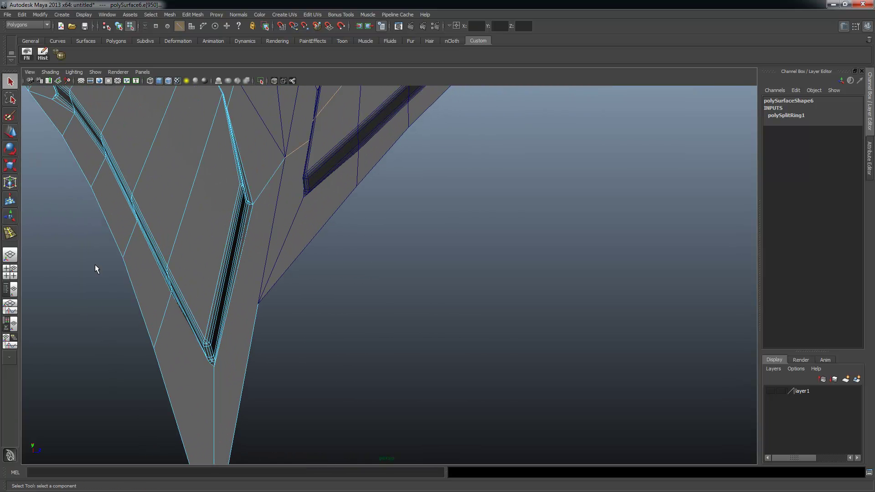
{"action": "left_click", "coordinate": [10, 233]}
{"action": "scroll", "coordinate": [285, 284], "scroll_direction": "up", "scroll_amount": 3}
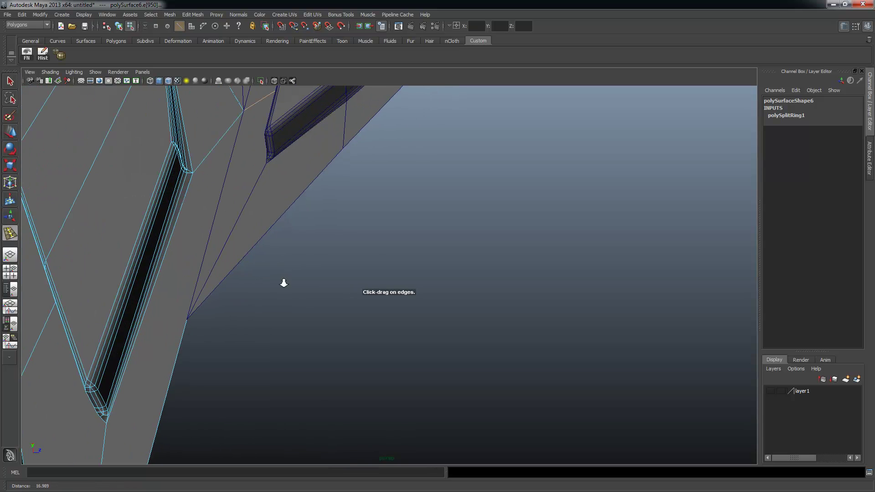
{"action": "left_click", "coordinate": [189, 323]}
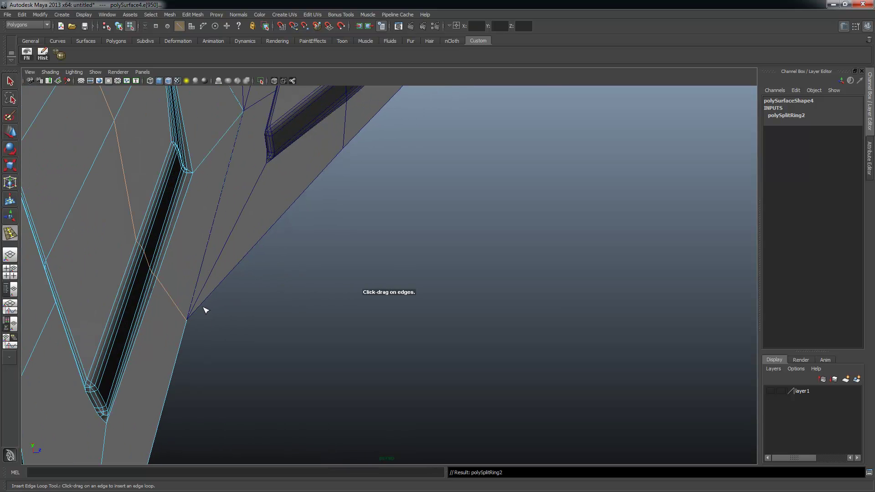
- Return to object mode and inspect how the new edge loops line up at the junction of the tread pieces
{"action": "scroll", "coordinate": [385, 251], "scroll_direction": "down", "scroll_amount": 5}
{"action": "left_click", "coordinate": [10, 81]}
{"action": "left_click_drag", "start_coordinate": [347, 214], "coordinate": [363, 287], "text": "alt"}
{"action": "scroll", "coordinate": [376, 282], "scroll_direction": "up", "scroll_amount": 2}
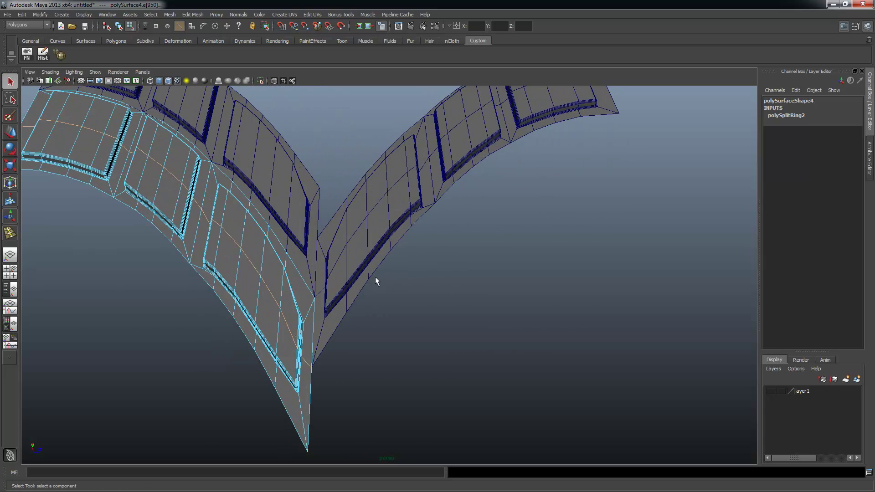
{"action": "scroll", "coordinate": [299, 281], "scroll_direction": "up", "scroll_amount": 2}
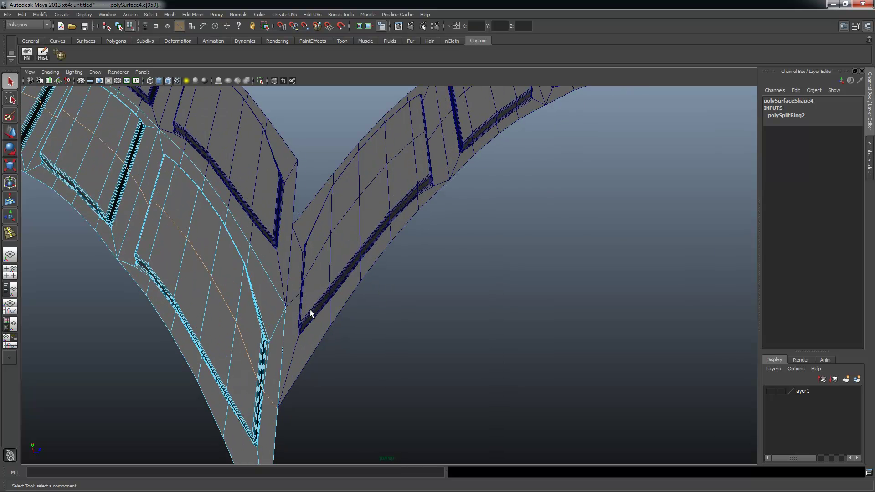
{"action": "key", "text": "F8"}
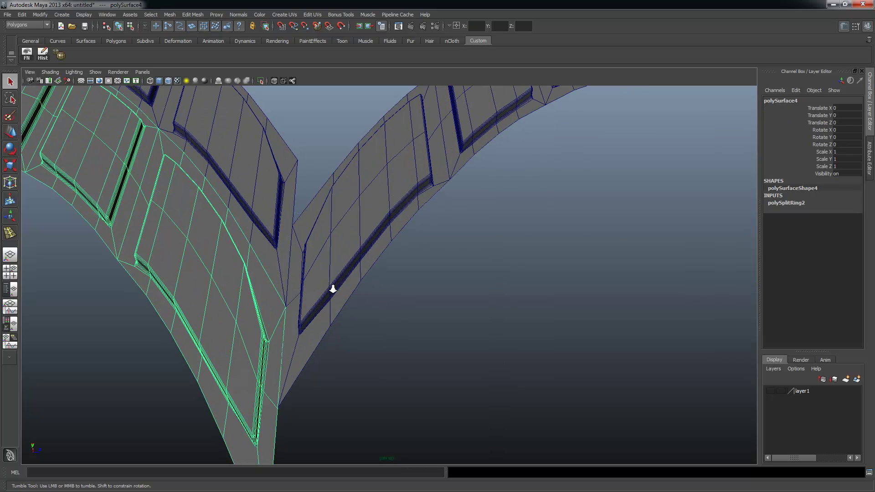
{"action": "right_click_drag", "start_coordinate": [333, 289], "coordinate": [438, 294], "text": "alt"}
{"action": "right_click_drag", "start_coordinate": [235, 313], "coordinate": [316, 305], "text": "alt"}
{"action": "middle_click_drag", "start_coordinate": [317, 305], "coordinate": [329, 292], "text": "alt"}
{"action": "left_click", "coordinate": [243, 322]}
{"action": "left_click_drag", "start_coordinate": [244, 322], "coordinate": [306, 336], "text": "alt"}
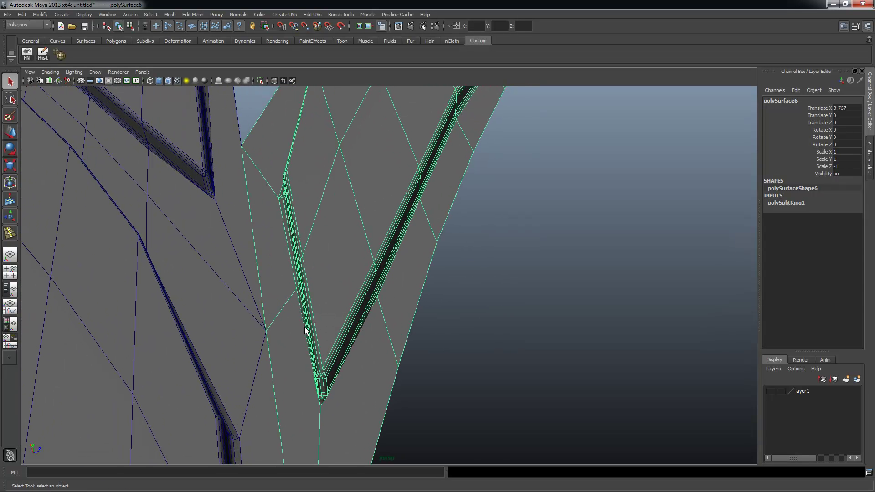
{"action": "left_click_drag", "start_coordinate": [289, 319], "coordinate": [256, 341], "text": "alt"}
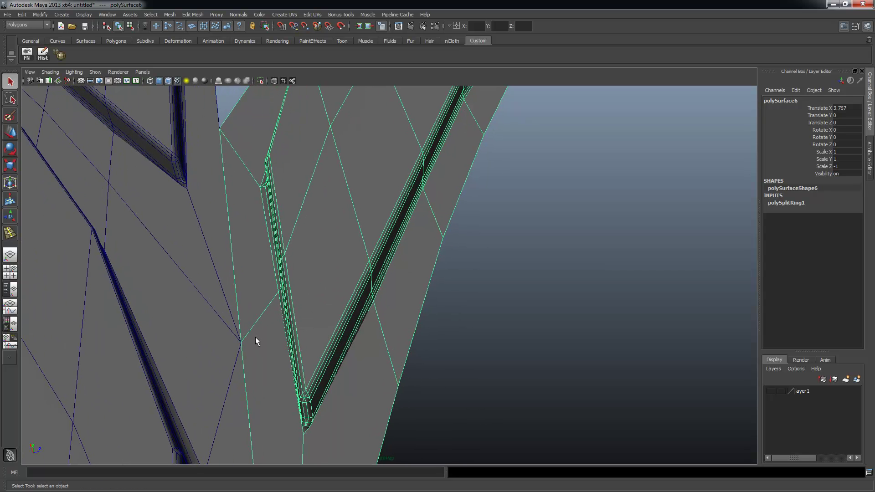
- Select all three tread segments and combine them into a single mesh
{"action": "left_click", "coordinate": [242, 345]}
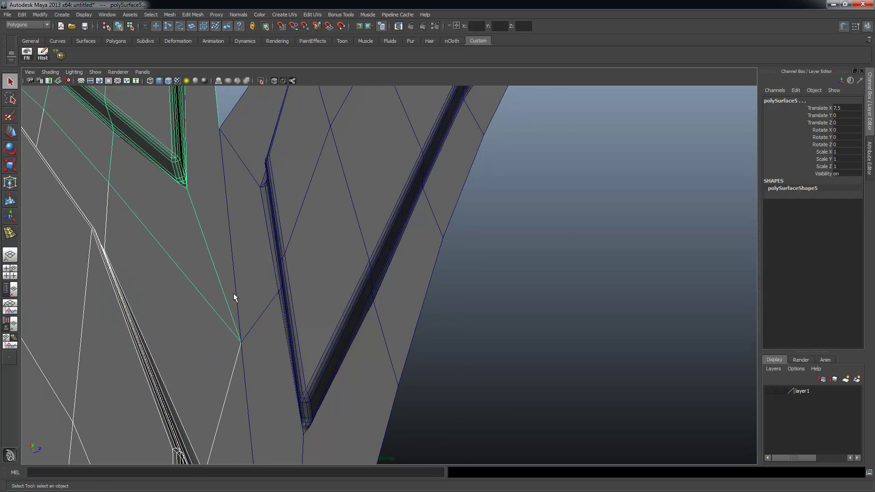
{"action": "left_click", "coordinate": [299, 318]}
{"action": "left_click_drag", "start_coordinate": [299, 318], "coordinate": [374, 226], "text": "alt"}
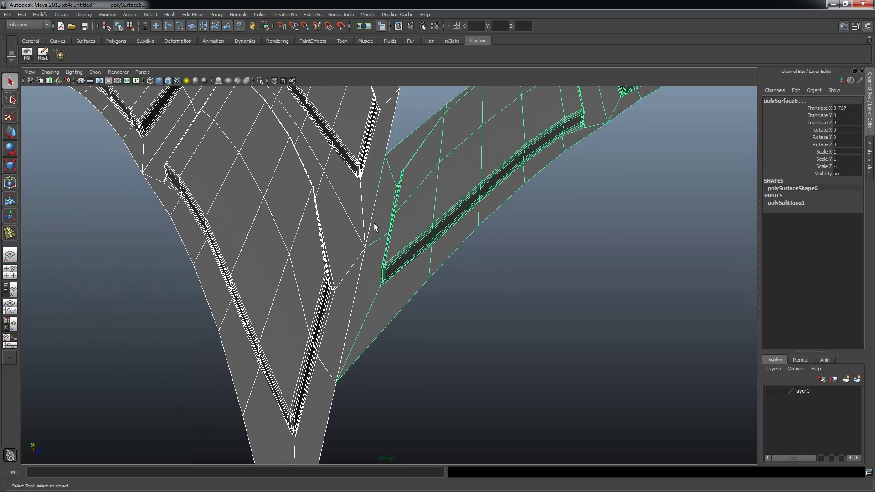
{"action": "left_click", "coordinate": [170, 15]}
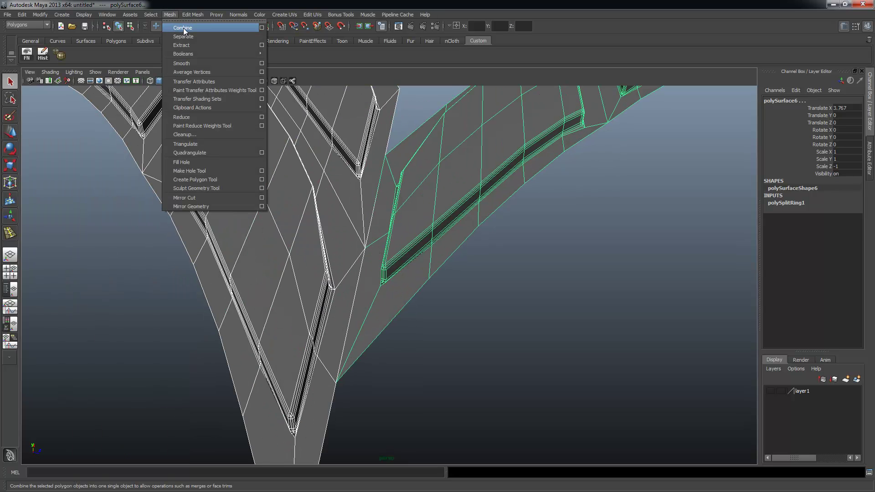
{"action": "left_click", "coordinate": [182, 28]}
- Merge the overlapping vertices where all three combined tread segments meet, using Merge To Center
{"action": "scroll", "coordinate": [391, 299], "scroll_direction": "up", "scroll_amount": 3}
{"action": "middle_click_drag", "start_coordinate": [390, 299], "coordinate": [352, 326], "text": "alt"}
{"action": "right_click_drag", "start_coordinate": [338, 261], "coordinate": [292, 256]}
{"action": "left_click", "coordinate": [319, 260]}
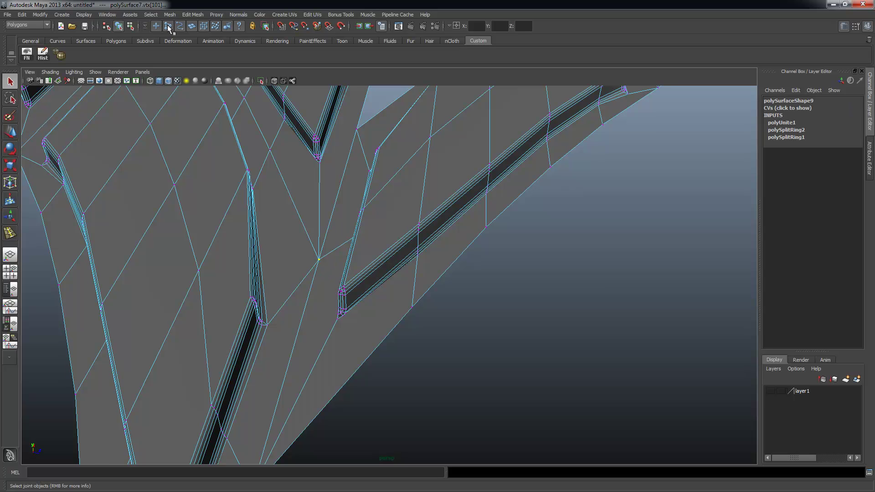
{"action": "left_click_drag", "start_coordinate": [350, 232], "coordinate": [295, 273], "text": "alt"}
{"action": "right_click_drag", "start_coordinate": [295, 273], "coordinate": [346, 310], "text": "alt"}
{"action": "left_click_drag", "start_coordinate": [346, 310], "coordinate": [266, 297], "text": "alt"}
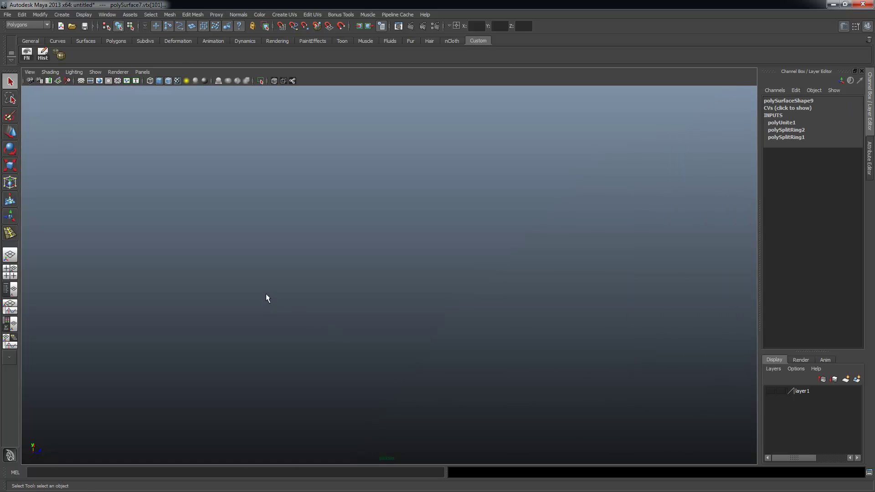
{"action": "key", "text": "f"}
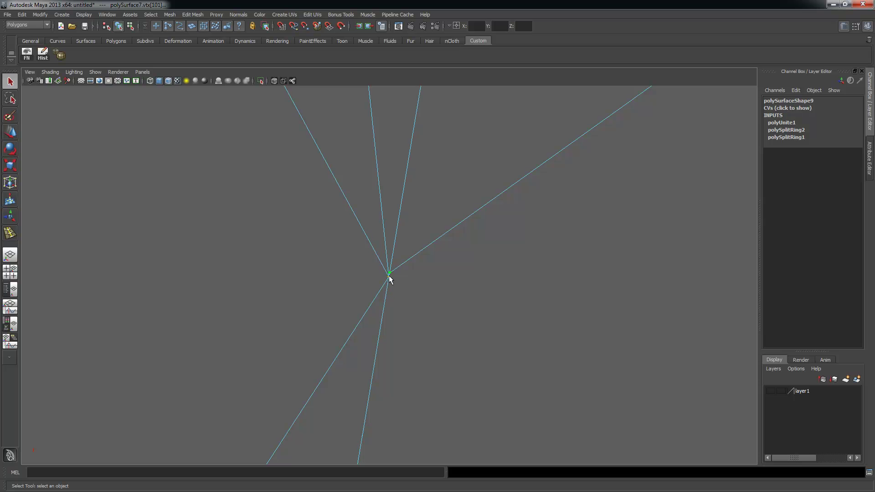
{"action": "mouse_move", "coordinate": [585, 297]}
{"action": "right_mouse_down", "text": "alt"}
{"action": "mouse_move", "coordinate": [521, 299]}
{"action": "mouse_move", "coordinate": [570, 307]}
{"action": "right_mouse_up", "text": "alt"}
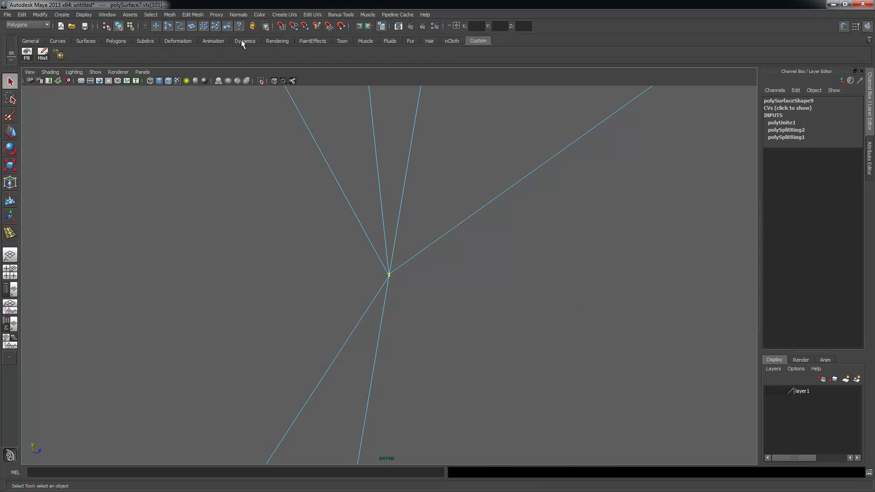
{"action": "left_click", "coordinate": [192, 14]}
{"action": "left_click", "coordinate": [185, 15]}
{"action": "left_click", "coordinate": [186, 15]}
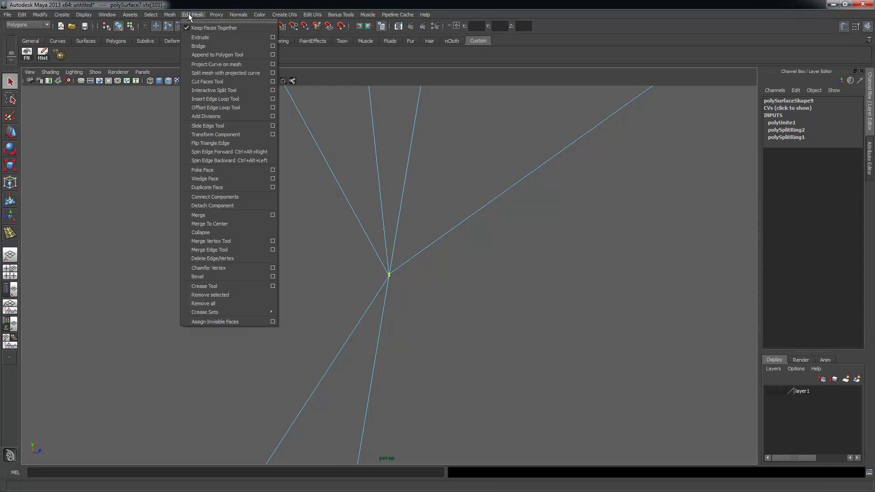
{"action": "left_click", "coordinate": [224, 224]}
- Merge the overlapping vertices at the lowest corner of the mirrored segment to their center
{"action": "right_click_drag", "start_coordinate": [593, 246], "coordinate": [410, 256], "text": "alt"}
{"action": "middle_click_drag", "start_coordinate": [446, 209], "coordinate": [422, 258], "text": "alt"}
{"action": "left_click_drag", "start_coordinate": [420, 232], "coordinate": [359, 350], "text": "alt"}
{"action": "key", "text": "g"}
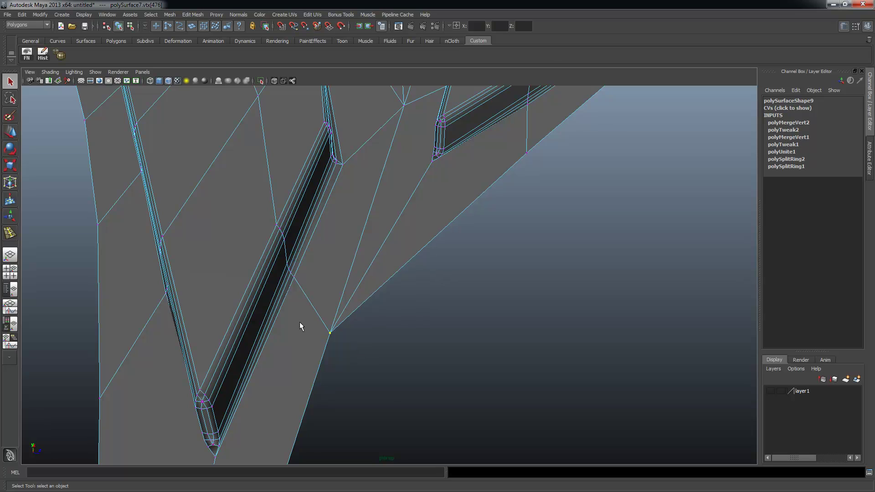
- Select all faces of the mirrored tread segment and delete them from the combined mesh
{"action": "right_click_drag", "start_coordinate": [299, 321], "coordinate": [359, 323], "text": "alt"}
{"action": "right_click_drag", "start_coordinate": [597, 277], "coordinate": [392, 309], "text": "alt"}
{"action": "left_click_drag", "start_coordinate": [393, 309], "coordinate": [370, 284], "text": "alt"}
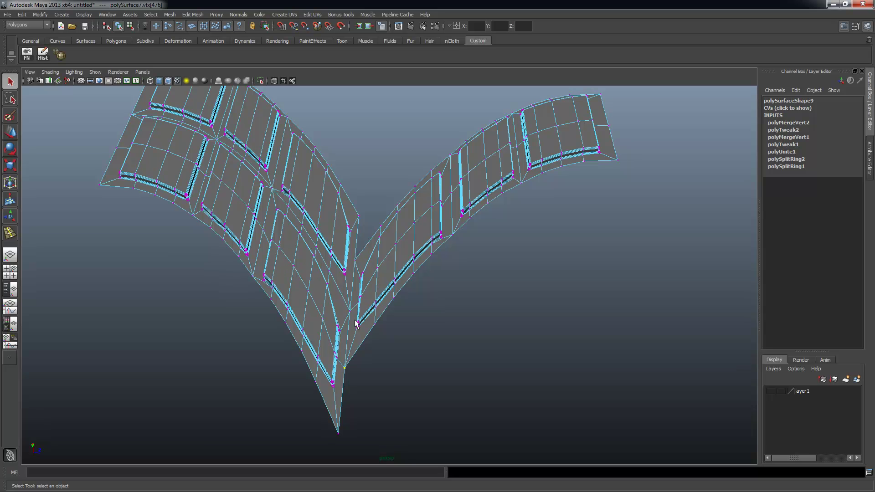
{"action": "left_click_drag", "start_coordinate": [349, 229], "coordinate": [428, 267], "text": "alt"}
{"action": "right_click_drag", "start_coordinate": [428, 267], "coordinate": [428, 289]}
{"action": "left_click_drag", "start_coordinate": [428, 289], "coordinate": [438, 279], "text": "alt"}
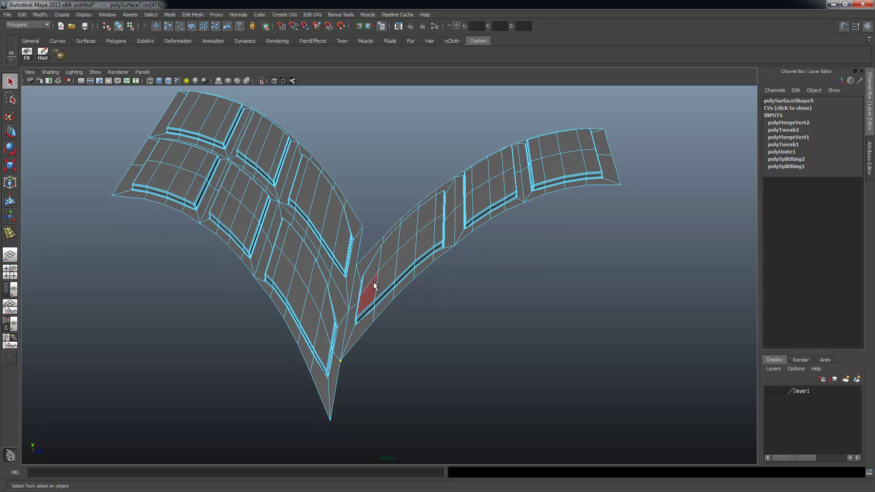
{"action": "left_click_drag", "start_coordinate": [357, 258], "coordinate": [377, 267], "text": "alt"}
{"action": "left_click_drag", "start_coordinate": [393, 321], "coordinate": [403, 336]}
{"action": "left_click_drag", "start_coordinate": [403, 336], "coordinate": [423, 350], "text": "alt"}
{"action": "left_click_drag", "start_coordinate": [281, 229], "coordinate": [352, 313]}
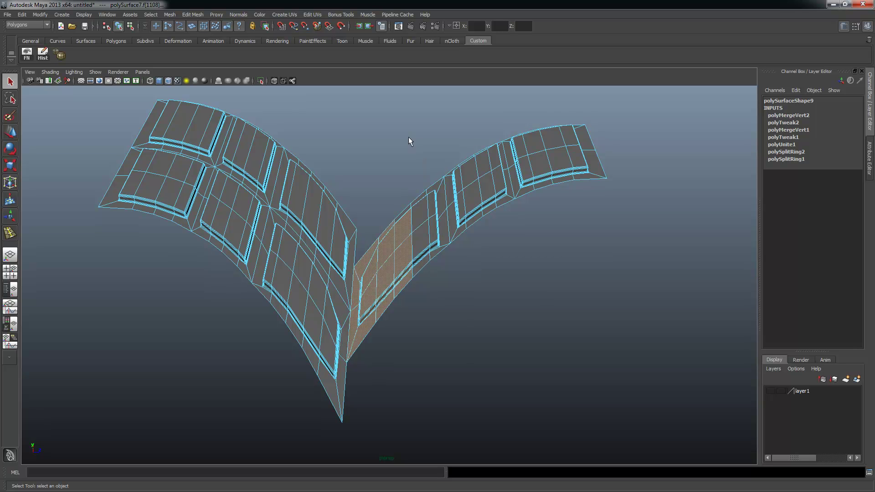
{"action": "left_click_drag", "start_coordinate": [628, 294], "coordinate": [632, 296], "text": "shift"}
{"action": "left_click_drag", "start_coordinate": [387, 144], "coordinate": [652, 333], "text": "shift"}
{"action": "left_click_drag", "start_coordinate": [630, 359], "coordinate": [433, 299], "text": "alt"}
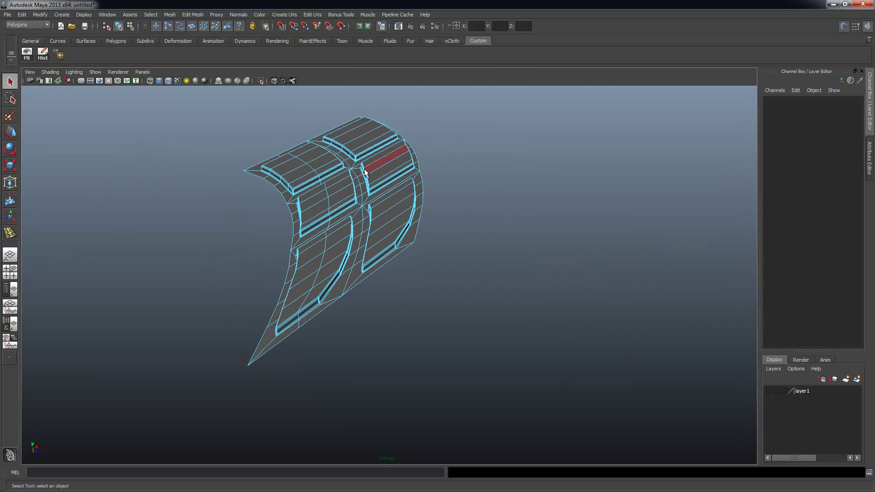
- Select the faces of the upper of the two parallel tread rows and delete them
{"action": "left_click_drag", "start_coordinate": [374, 250], "coordinate": [441, 313], "text": "alt"}
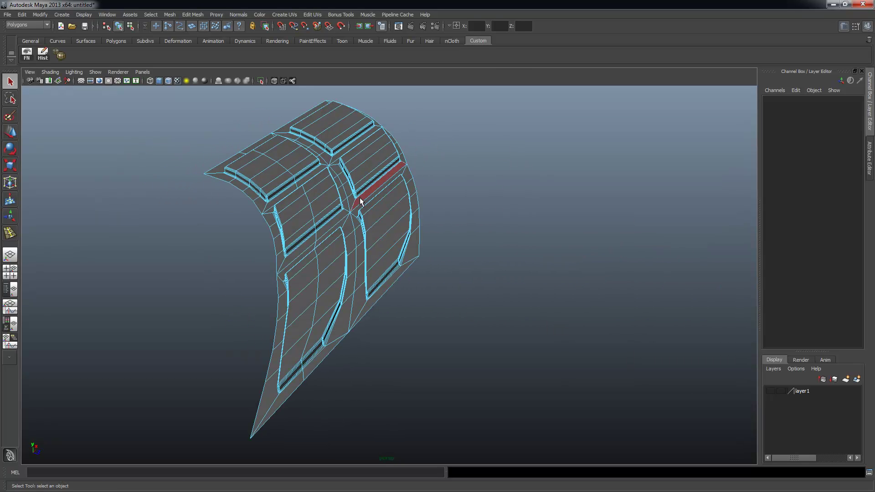
{"action": "left_click_drag", "start_coordinate": [453, 277], "coordinate": [474, 320]}
{"action": "left_click_drag", "start_coordinate": [369, 178], "coordinate": [427, 244]}
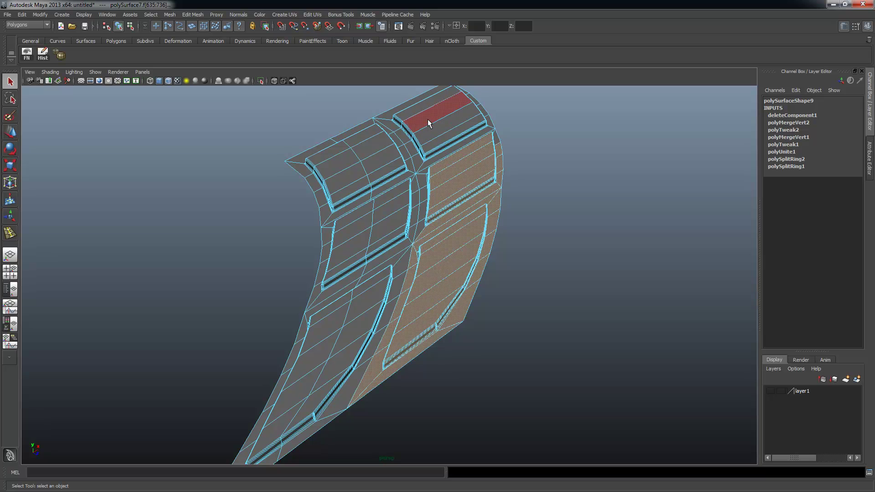
{"action": "left_click_drag", "start_coordinate": [555, 296], "coordinate": [555, 296], "text": "ctrl+shift"}
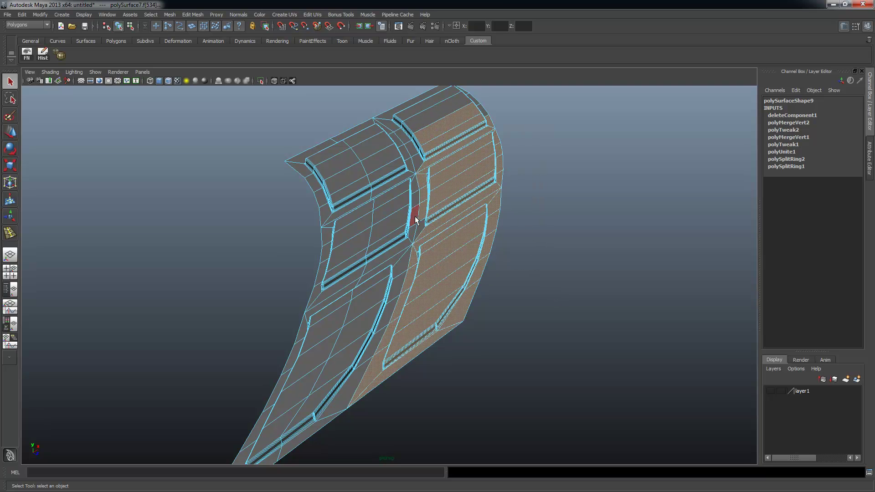
{"action": "left_click_drag", "start_coordinate": [520, 234], "coordinate": [399, 140], "text": "alt"}
{"action": "left_click_drag", "start_coordinate": [480, 187], "coordinate": [479, 187], "text": "ctrl+shift"}
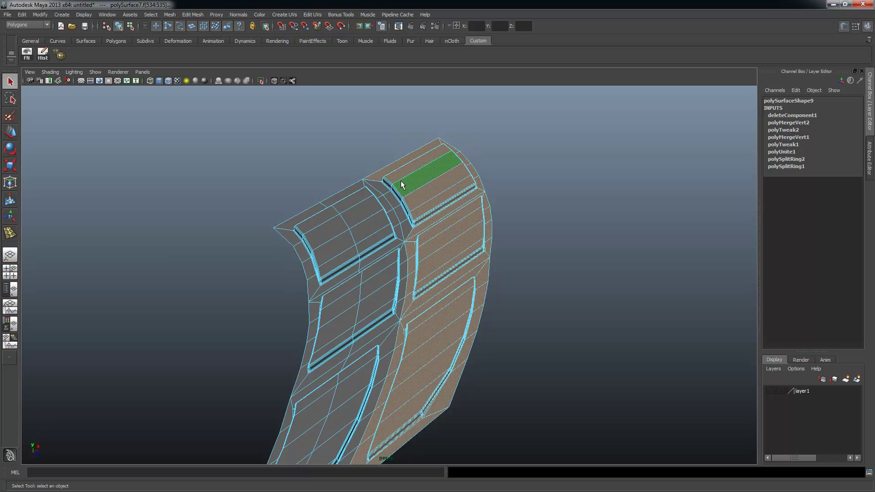
{"action": "left_click", "coordinate": [386, 182], "text": "ctrl+shift"}
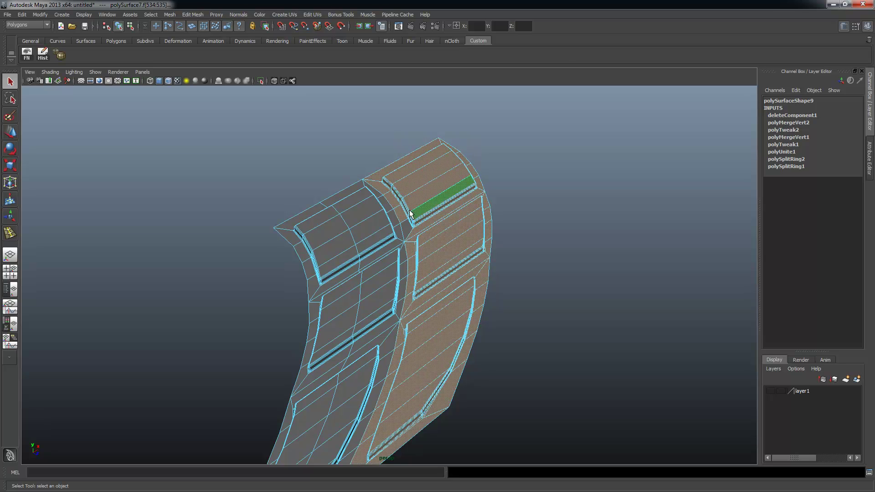
{"action": "key", "text": "Delete"}
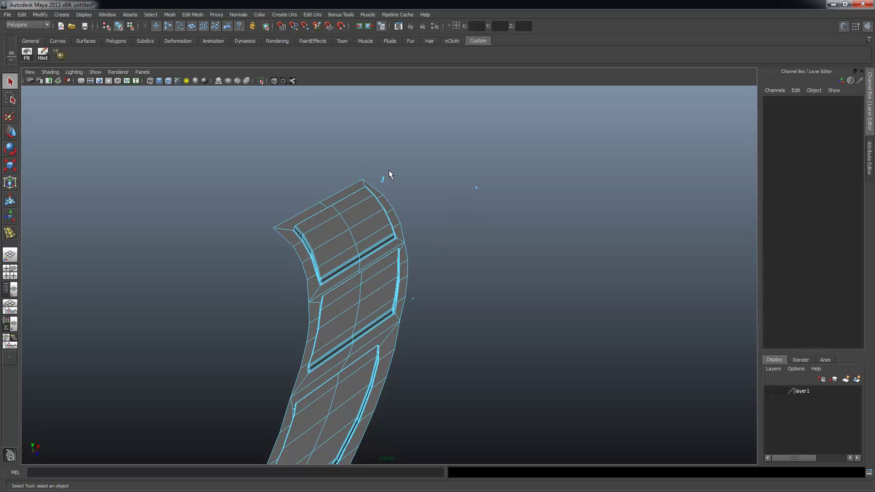
- Delete the small stray faces left behind by the removed tread row and leave component mode
{"action": "left_click_drag", "start_coordinate": [368, 164], "coordinate": [393, 184]}
{"action": "left_click_drag", "start_coordinate": [445, 175], "coordinate": [474, 191], "text": "shift"}
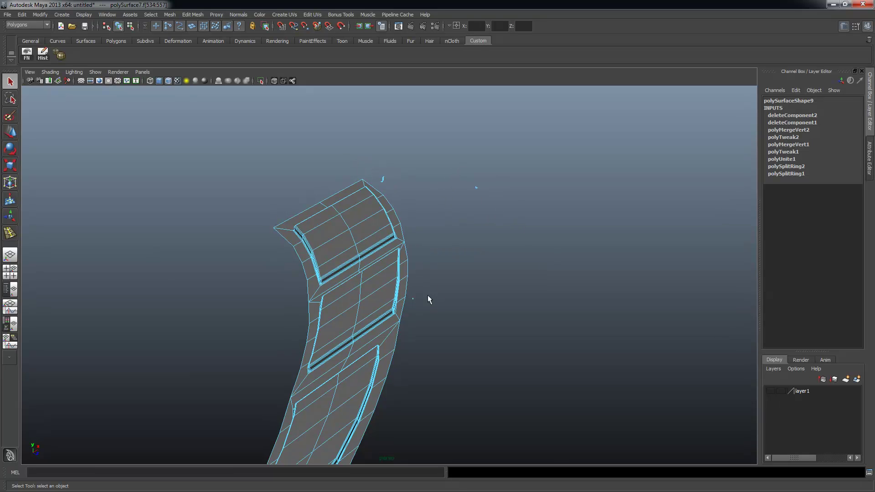
{"action": "key", "text": "Delete"}
{"action": "mouse_move", "coordinate": [438, 315]}
{"action": "left_mouse_down", "text": "alt"}
{"action": "mouse_move", "coordinate": [481, 316]}
{"action": "mouse_move", "coordinate": [399, 286]}
{"action": "mouse_move", "coordinate": [478, 303]}
{"action": "mouse_move", "coordinate": [455, 315]}
{"action": "left_mouse_up", "text": "alt"}
{"action": "key", "text": "F8"}
{"action": "key", "text": "F8"}
{"action": "left_click_drag", "start_coordinate": [343, 322], "coordinate": [435, 281], "text": "alt"}
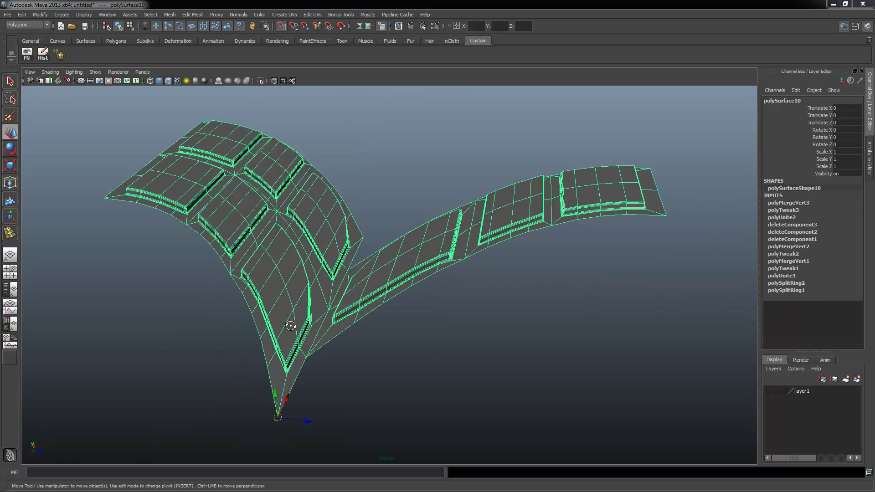
- In the recombined three-segment mesh, select the faces of the duplicate row behind the front tread row and delete them
{"action": "left_click_drag", "start_coordinate": [291, 326], "coordinate": [349, 284], "text": "alt"}
{"action": "scroll", "coordinate": [371, 324], "scroll_direction": "down", "scroll_amount": 4}
{"action": "left_click_drag", "start_coordinate": [329, 199], "coordinate": [316, 289], "text": "alt"}
{"action": "right_click_drag", "start_coordinate": [317, 287], "coordinate": [317, 310]}
{"action": "left_click_drag", "start_coordinate": [299, 248], "coordinate": [280, 198], "text": "alt"}
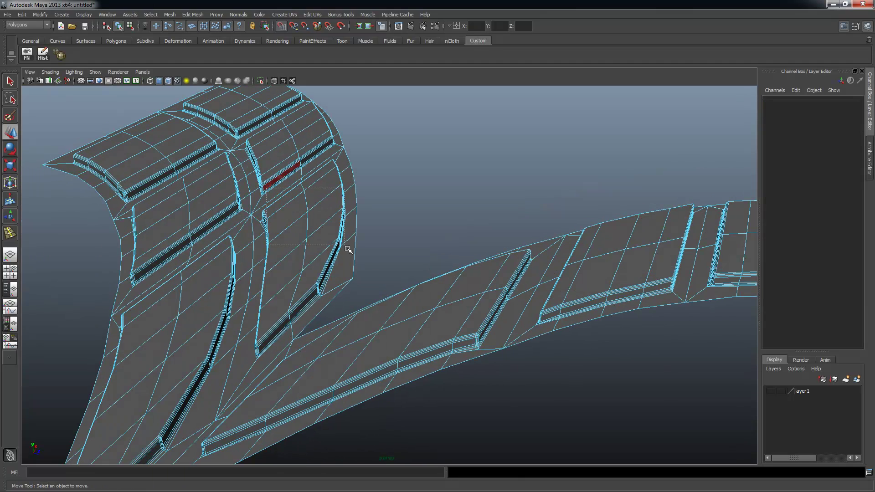
{"action": "left_click_drag", "start_coordinate": [361, 276], "coordinate": [362, 276]}
{"action": "left_click_drag", "start_coordinate": [362, 275], "coordinate": [271, 197], "text": "alt"}
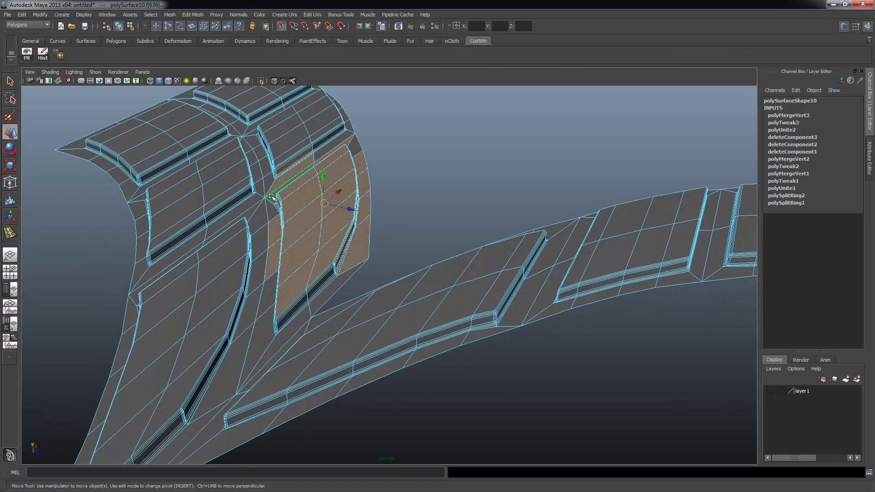
{"action": "left_click", "coordinate": [282, 216], "text": "shift"}
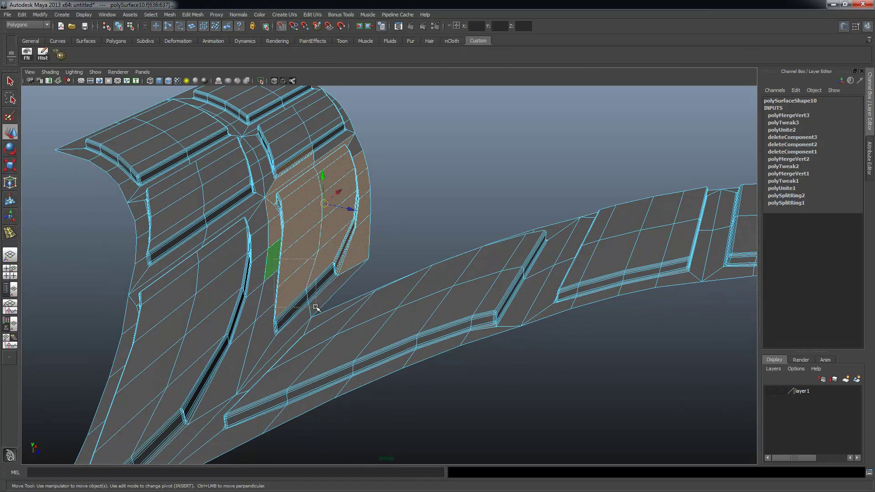
{"action": "left_click_drag", "start_coordinate": [315, 307], "coordinate": [302, 309], "text": "shift"}
{"action": "left_click_drag", "start_coordinate": [368, 230], "coordinate": [344, 295], "text": "alt"}
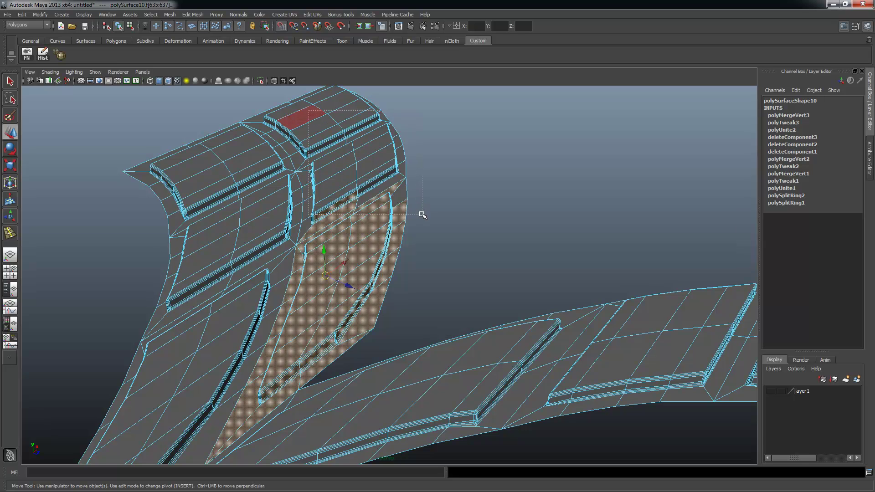
{"action": "left_click_drag", "start_coordinate": [422, 214], "coordinate": [424, 216], "text": "shift"}
{"action": "left_click", "coordinate": [352, 121], "text": "shift"}
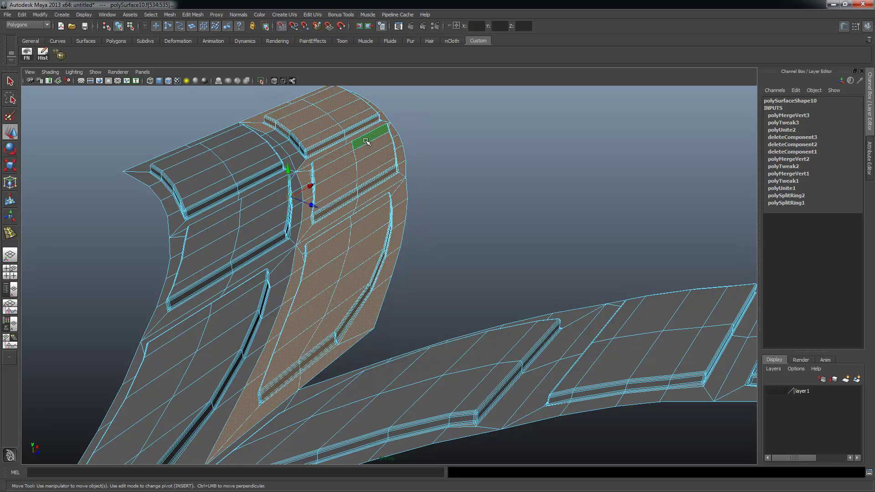
{"action": "left_click", "coordinate": [298, 137], "text": "shift"}
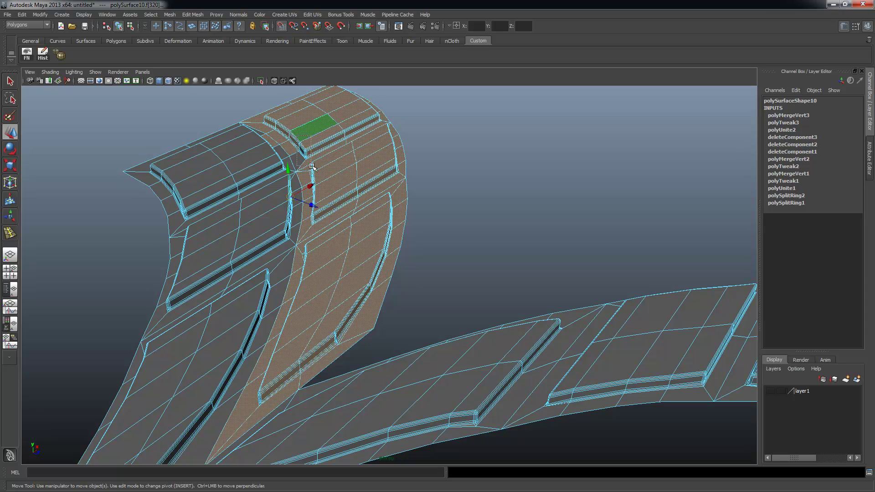
{"action": "left_click_drag", "start_coordinate": [420, 185], "coordinate": [356, 126], "text": "alt"}
{"action": "middle_click_drag", "start_coordinate": [455, 170], "coordinate": [422, 194], "text": "alt"}
{"action": "left_click_drag", "start_coordinate": [331, 121], "coordinate": [539, 132], "text": "shift"}
{"action": "left_click", "coordinate": [322, 182]}
{"action": "key", "text": "Delete"}
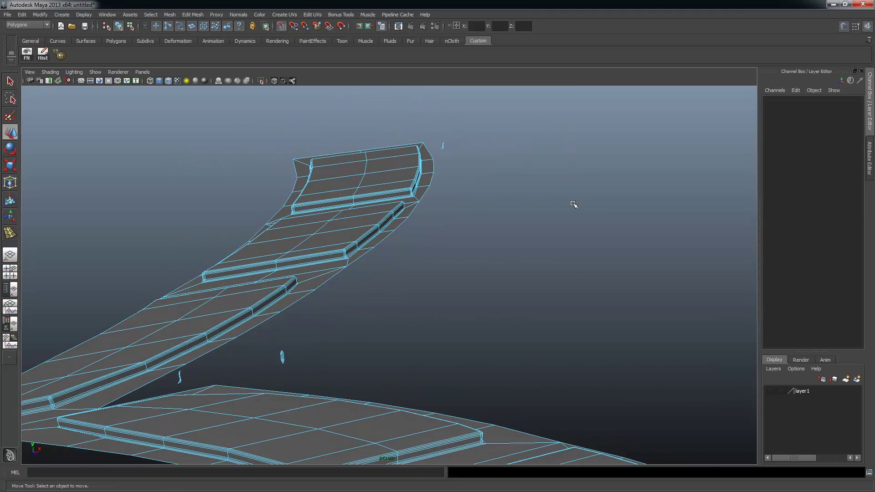
- Select the remaining face fragments floating beside the V-shaped tread mesh and delete them
{"action": "left_click_drag", "start_coordinate": [444, 148], "coordinate": [460, 176]}
{"action": "left_click_drag", "start_coordinate": [373, 269], "coordinate": [374, 237], "text": "alt"}
{"action": "left_click_drag", "start_coordinate": [284, 293], "coordinate": [311, 326]}
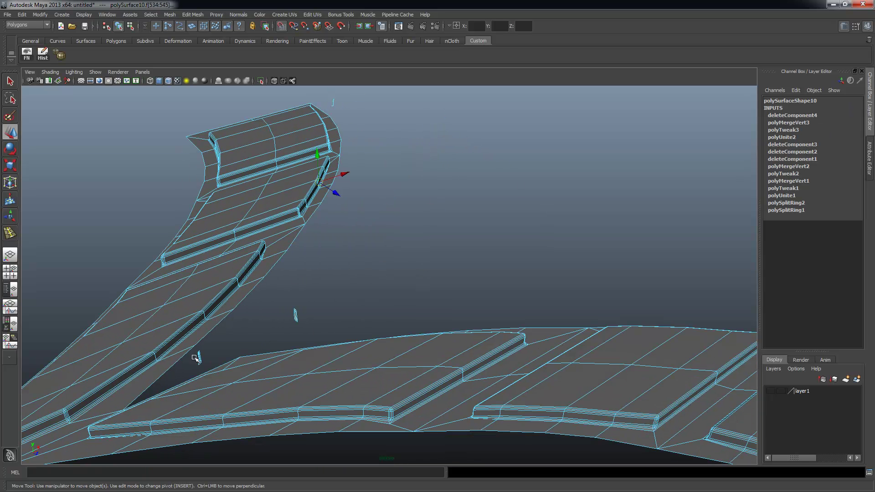
{"action": "left_click_drag", "start_coordinate": [203, 358], "coordinate": [211, 366], "text": "shift"}
{"action": "key", "text": "Delete"}
- Examine the junction of the two remaining tread rows from several angles
{"action": "left_click_drag", "start_coordinate": [337, 301], "coordinate": [348, 256], "text": "alt"}
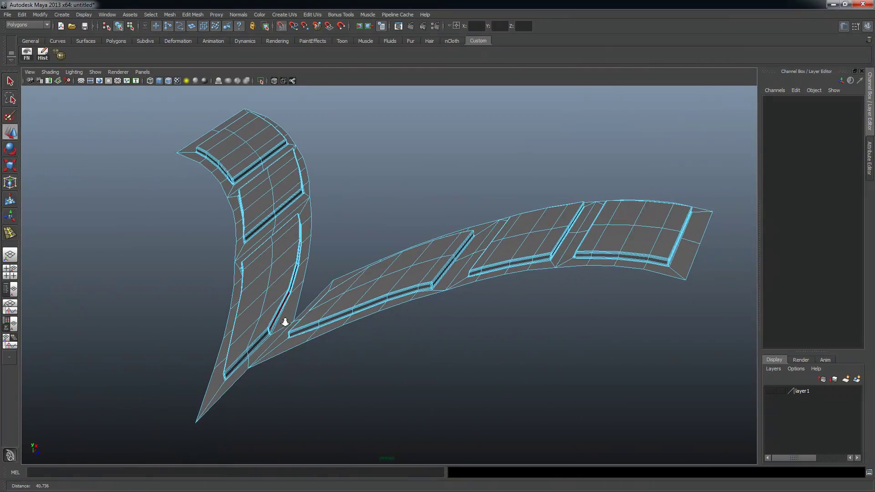
{"action": "left_click_drag", "start_coordinate": [285, 319], "coordinate": [298, 331], "text": "alt"}
{"action": "left_click_drag", "start_coordinate": [332, 293], "coordinate": [339, 291], "text": "alt"}
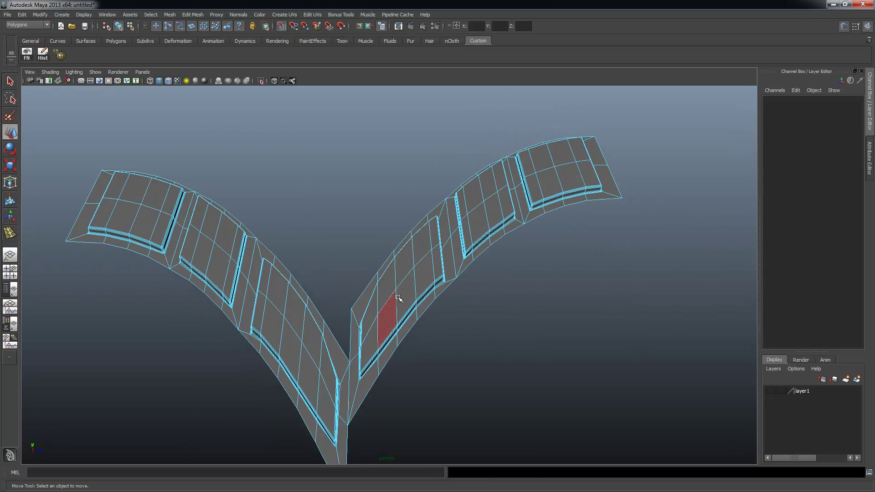
{"action": "left_click_drag", "start_coordinate": [336, 401], "coordinate": [379, 399], "text": "alt"}
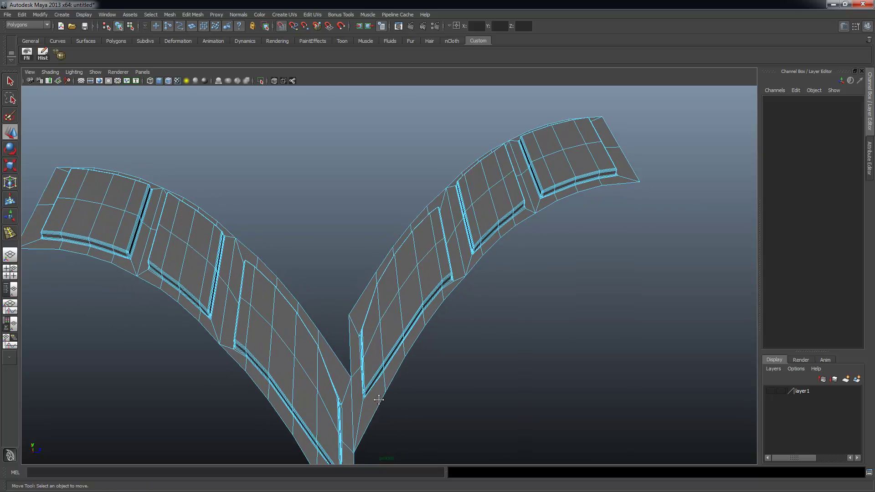
{"action": "middle_click_drag", "start_coordinate": [379, 398], "coordinate": [343, 327], "text": "alt"}
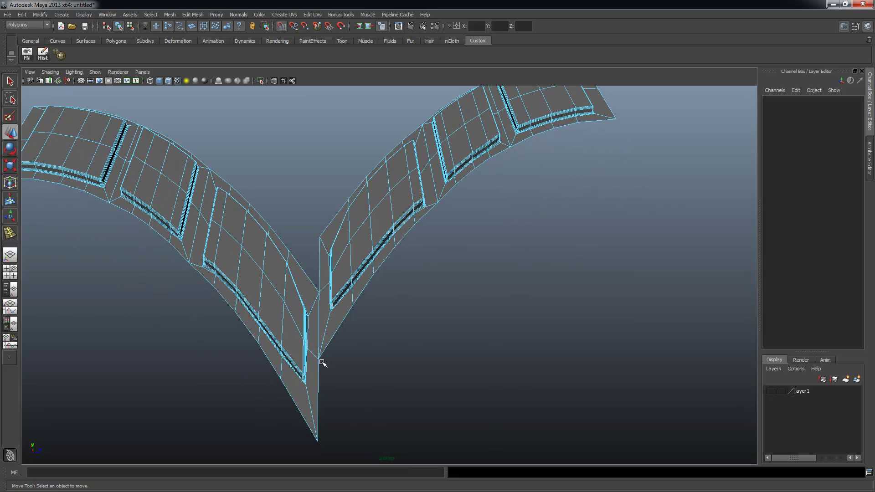
{"action": "right_click_drag", "start_coordinate": [382, 371], "coordinate": [346, 365], "text": "alt"}
{"action": "left_click_drag", "start_coordinate": [347, 365], "coordinate": [315, 367], "text": "alt"}
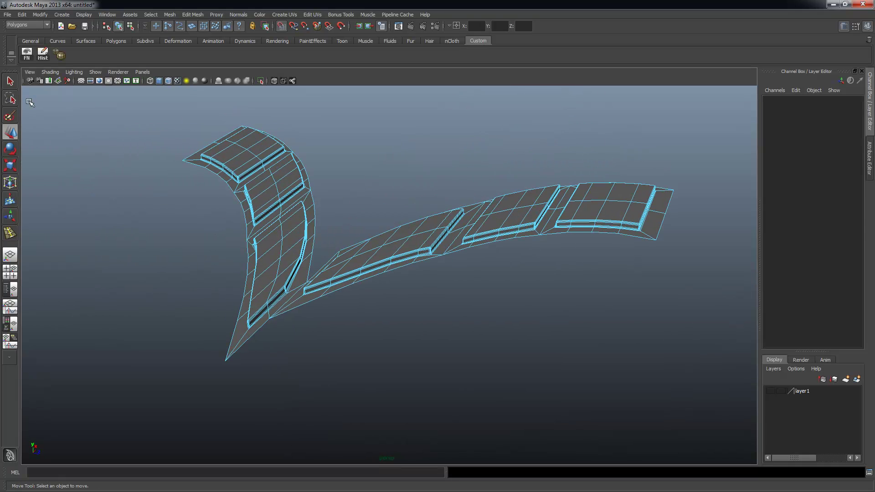
- Duplicate the V-shaped tread mesh in object mode and move the copy 7.507 units along X against the original
{"action": "left_click", "coordinate": [11, 82]}
{"action": "left_click_drag", "start_coordinate": [255, 220], "coordinate": [291, 218], "text": "alt"}
{"action": "left_click", "coordinate": [297, 213]}
{"action": "key", "text": "F8"}
{"action": "key", "text": "F8"}
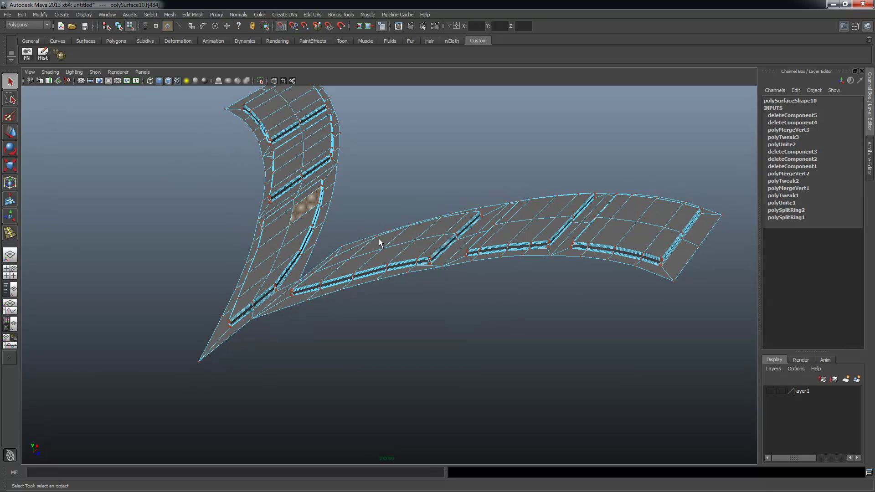
{"action": "middle_click_drag", "start_coordinate": [413, 247], "coordinate": [406, 268], "text": "alt"}
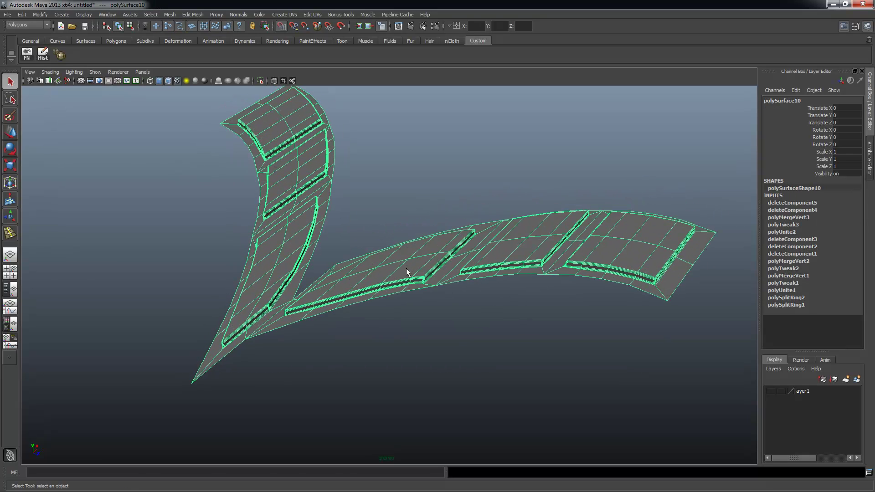
{"action": "key", "text": "w"}
{"action": "left_click_drag", "start_coordinate": [416, 277], "coordinate": [408, 279], "text": "alt"}
{"action": "left_click_drag", "start_coordinate": [279, 366], "coordinate": [192, 429], "text": "alt"}
{"action": "left_click_drag", "start_coordinate": [281, 414], "coordinate": [240, 410], "text": "alt"}
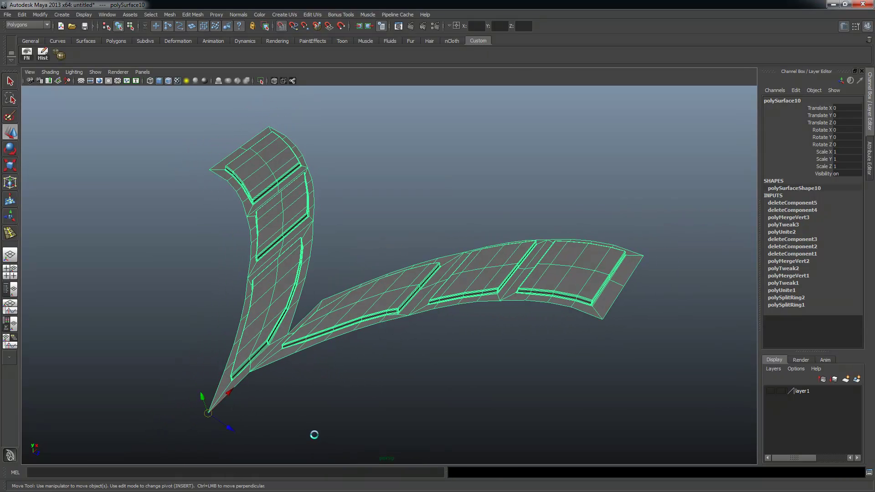
{"action": "key", "text": "ctrl+d"}
{"action": "left_click_drag", "start_coordinate": [209, 422], "coordinate": [286, 332]}
- Examine closely how the corner vertices of the copy and the original line up at their junction
{"action": "left_click_drag", "start_coordinate": [332, 365], "coordinate": [367, 363], "text": "alt"}
{"action": "right_click_drag", "start_coordinate": [367, 363], "coordinate": [583, 371], "text": "alt"}
{"action": "middle_click_drag", "start_coordinate": [334, 395], "coordinate": [412, 329], "text": "alt"}
{"action": "scroll", "coordinate": [414, 330], "scroll_direction": "up", "scroll_amount": 10}
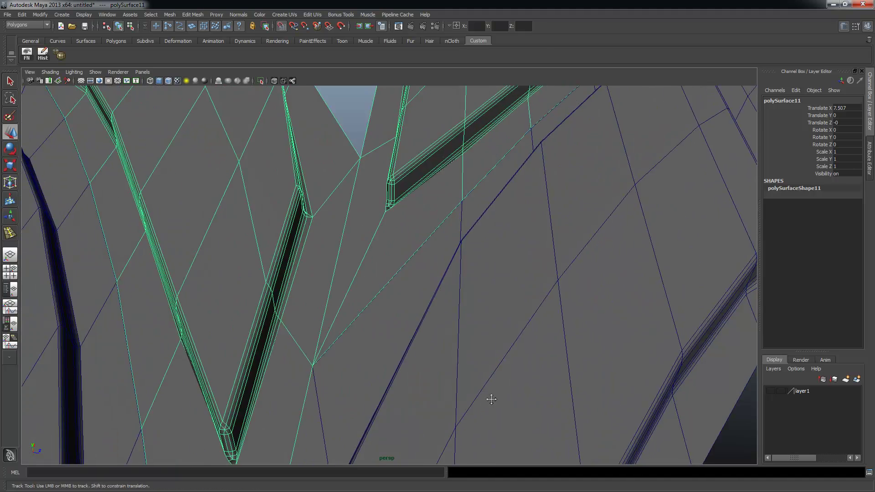
{"action": "scroll", "coordinate": [479, 355], "scroll_direction": "down", "scroll_amount": 3}
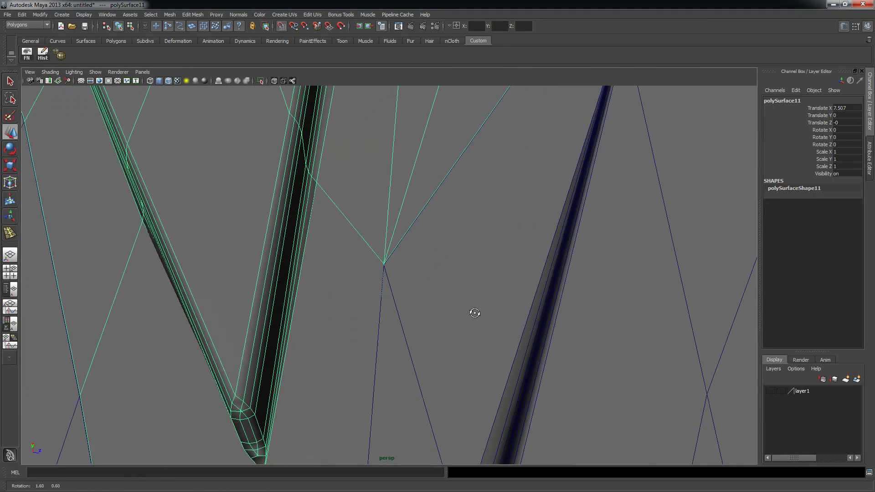
{"action": "scroll", "coordinate": [346, 269], "scroll_direction": "down", "scroll_amount": 3}
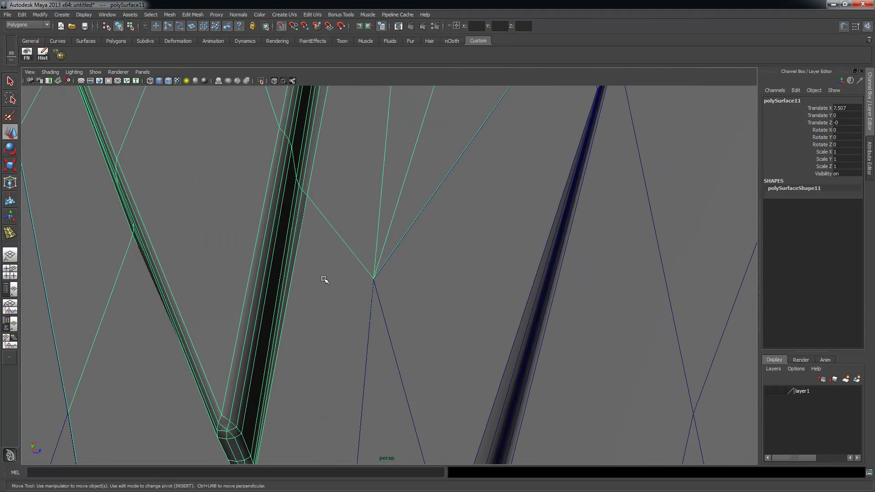
{"action": "left_click_drag", "start_coordinate": [425, 284], "coordinate": [406, 269], "text": "alt"}
- Snap the original mesh's inner corner vertex onto the matching corner vertex of the copy
{"action": "left_click", "coordinate": [404, 278]}
{"action": "right_click_drag", "start_coordinate": [400, 281], "coordinate": [457, 295], "text": "alt"}
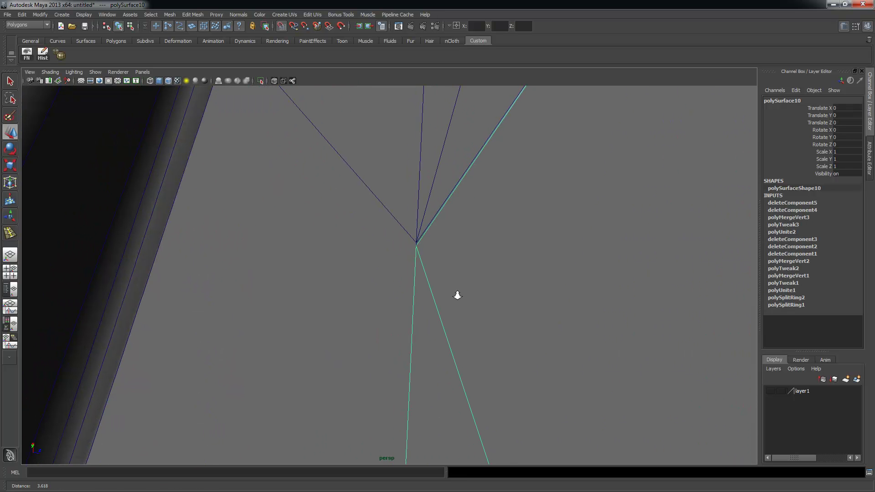
{"action": "right_click_drag", "start_coordinate": [426, 265], "coordinate": [391, 264]}
{"action": "left_click_drag", "start_coordinate": [396, 228], "coordinate": [416, 242]}
{"action": "left_click", "coordinate": [416, 246]}
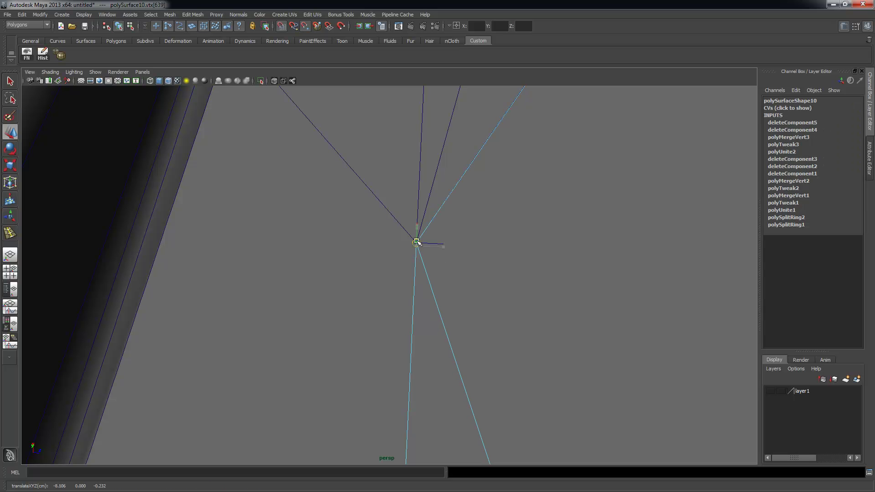
- Return to object mode and delete the duplicated tread mesh
{"action": "right_click_drag", "start_coordinate": [529, 291], "coordinate": [182, 242], "text": "alt"}
{"action": "left_click_drag", "start_coordinate": [333, 250], "coordinate": [442, 210], "text": "alt"}
{"action": "key", "text": "F8"}
{"action": "left_click", "coordinate": [491, 203]}
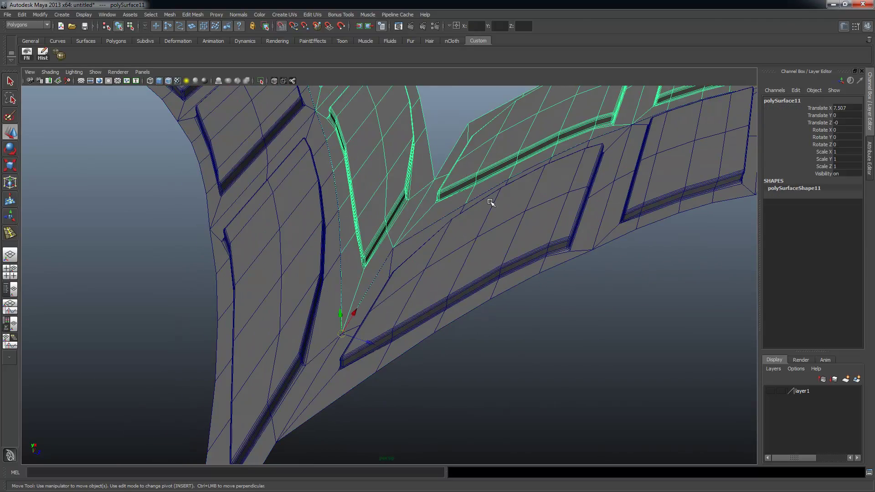
{"action": "key", "text": "Delete"}
- Select the corrected V-shaped tread mesh and duplicate it
{"action": "right_click_drag", "start_coordinate": [448, 213], "coordinate": [444, 241], "text": "alt"}
{"action": "left_click", "coordinate": [453, 263]}
{"action": "left_click_drag", "start_coordinate": [454, 264], "coordinate": [425, 344], "text": "alt"}
{"action": "key", "text": "ctrl+d"}
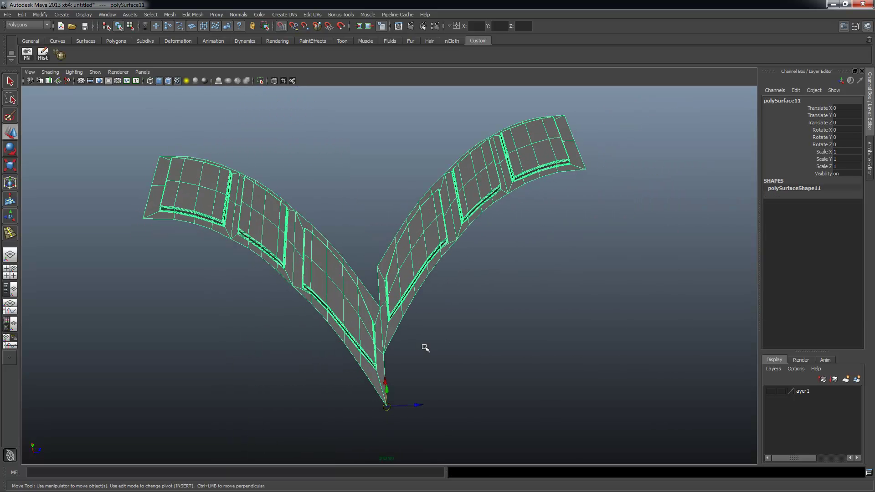
- Snap the duplicate's lower tip onto the original's inner corner and select the copy's vertex at that junction
{"action": "left_click_drag", "start_coordinate": [384, 380], "coordinate": [381, 307]}
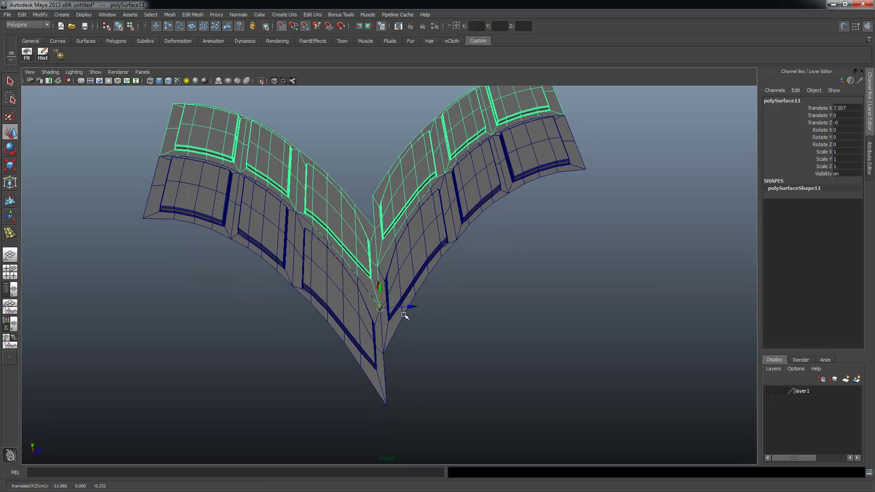
{"action": "right_click_drag", "start_coordinate": [400, 253], "coordinate": [312, 250], "text": "alt"}
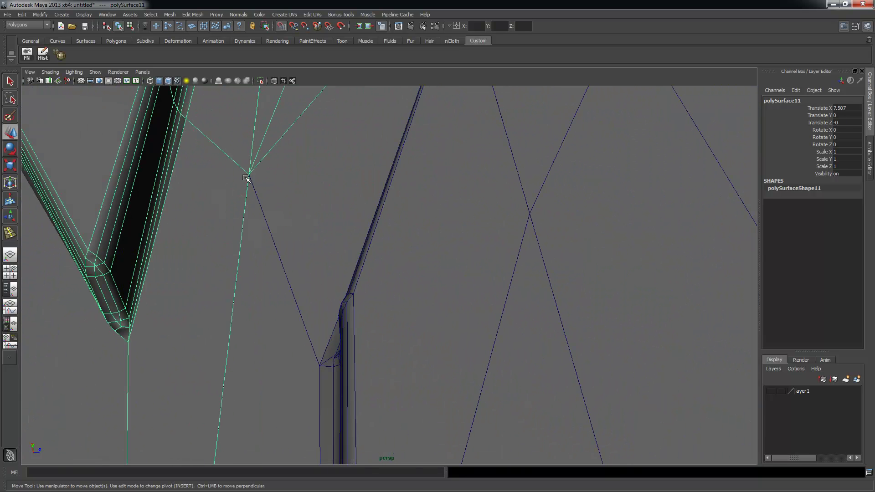
{"action": "middle_click_drag", "start_coordinate": [247, 182], "coordinate": [283, 213], "text": "alt"}
{"action": "right_click_drag", "start_coordinate": [283, 201], "coordinate": [243, 201]}
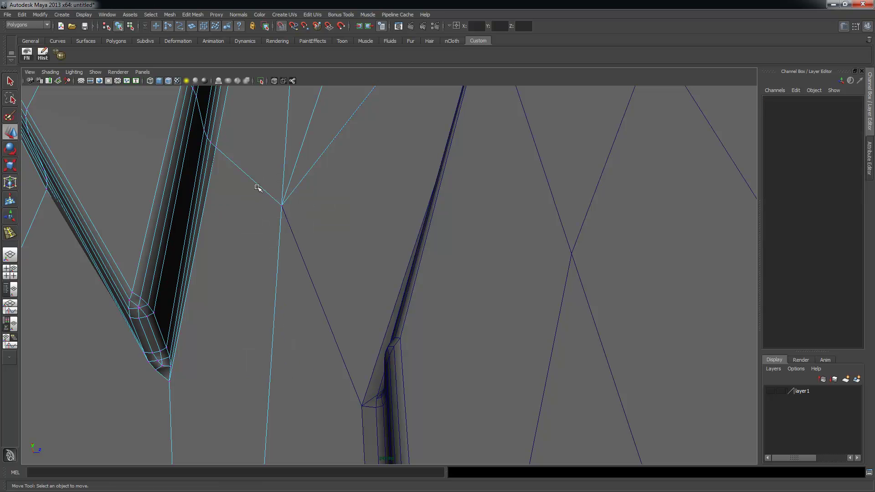
{"action": "left_click_drag", "start_coordinate": [259, 190], "coordinate": [305, 231]}
{"action": "key", "text": "f"}
{"action": "right_click_drag", "start_coordinate": [468, 304], "coordinate": [152, 332], "text": "alt"}
{"action": "middle_click_drag", "start_coordinate": [257, 356], "coordinate": [310, 278], "text": "alt"}
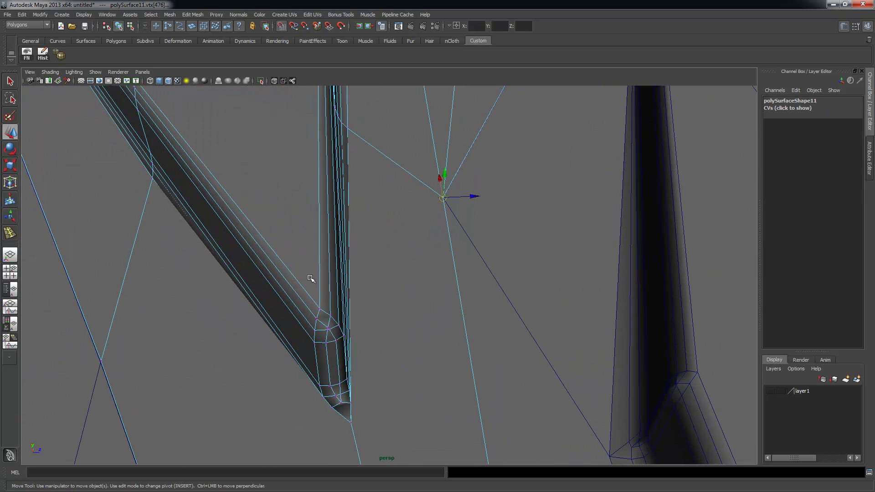
- Examine the copy's neighboring seam vertex up close against the edge of the original mesh
{"action": "middle_click_drag", "start_coordinate": [150, 354], "coordinate": [253, 303], "text": "alt"}
{"action": "left_click_drag", "start_coordinate": [164, 293], "coordinate": [227, 347]}
{"action": "key", "text": "f"}
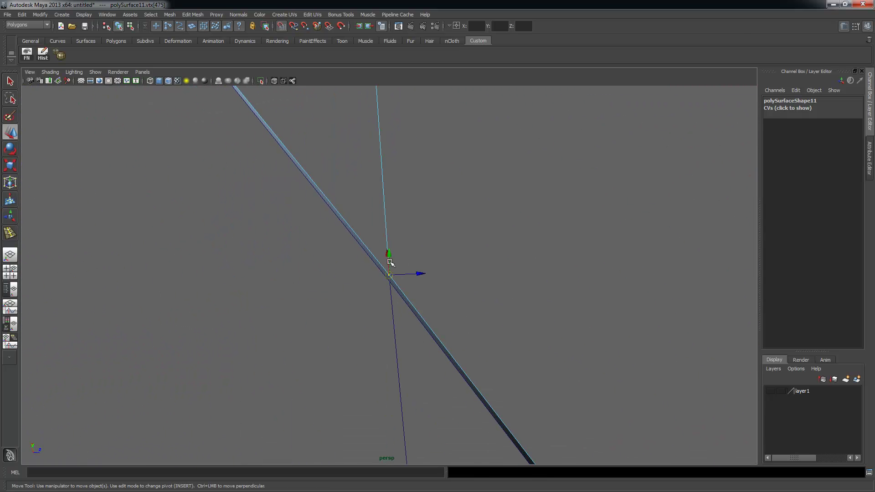
{"action": "right_click_drag", "start_coordinate": [390, 263], "coordinate": [453, 295], "text": "alt"}
{"action": "middle_click_drag", "start_coordinate": [315, 190], "coordinate": [283, 291], "text": "alt"}
{"action": "right_click_drag", "start_coordinate": [283, 291], "coordinate": [395, 260], "text": "alt"}
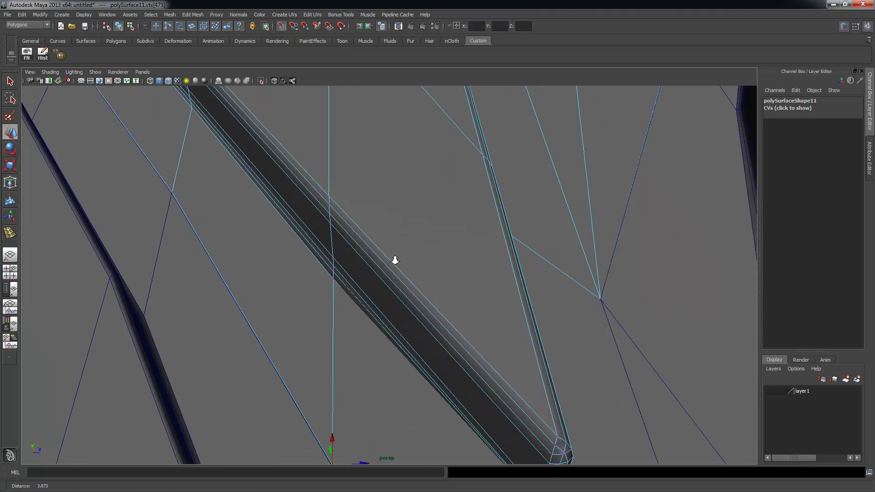
- Snap the first two seam vertices of the original mesh beyond the inner corner onto the copy's matching vertices
{"action": "right_click_drag", "start_coordinate": [121, 193], "coordinate": [235, 199], "text": "alt"}
{"action": "left_click_drag", "start_coordinate": [101, 169], "coordinate": [246, 351], "text": "alt"}
{"action": "left_click", "coordinate": [289, 274]}
{"action": "right_click_drag", "start_coordinate": [262, 277], "coordinate": [219, 279]}
{"action": "left_click", "coordinate": [289, 243]}
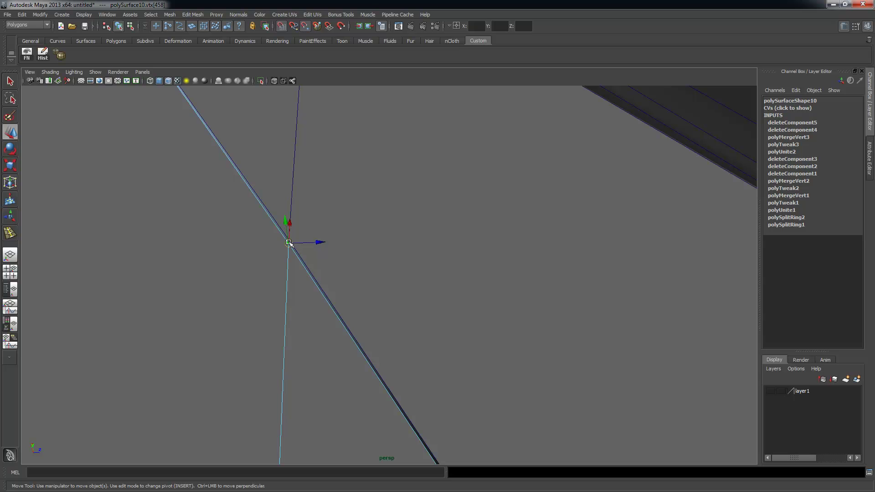
{"action": "left_click_drag", "start_coordinate": [434, 222], "coordinate": [346, 295], "text": "alt"}
{"action": "left_click_drag", "start_coordinate": [187, 330], "coordinate": [219, 356]}
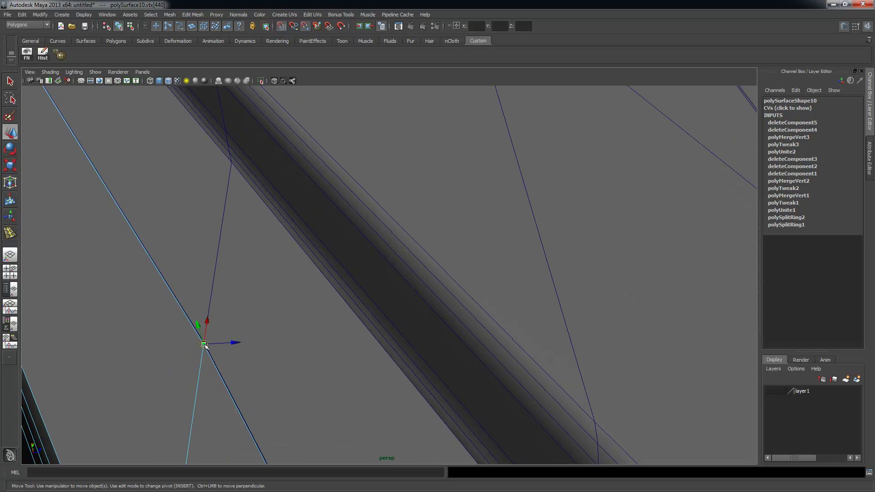
- Snap the following vertices along the original's seam edge onto the matching vertices of the copy
{"action": "left_click_drag", "start_coordinate": [137, 210], "coordinate": [176, 263], "text": "alt"}
{"action": "left_click_drag", "start_coordinate": [182, 297], "coordinate": [182, 299]}
{"action": "middle_click_drag", "start_coordinate": [182, 280], "coordinate": [140, 237], "text": "alt"}
{"action": "left_click_drag", "start_coordinate": [141, 237], "coordinate": [189, 318], "text": "alt"}
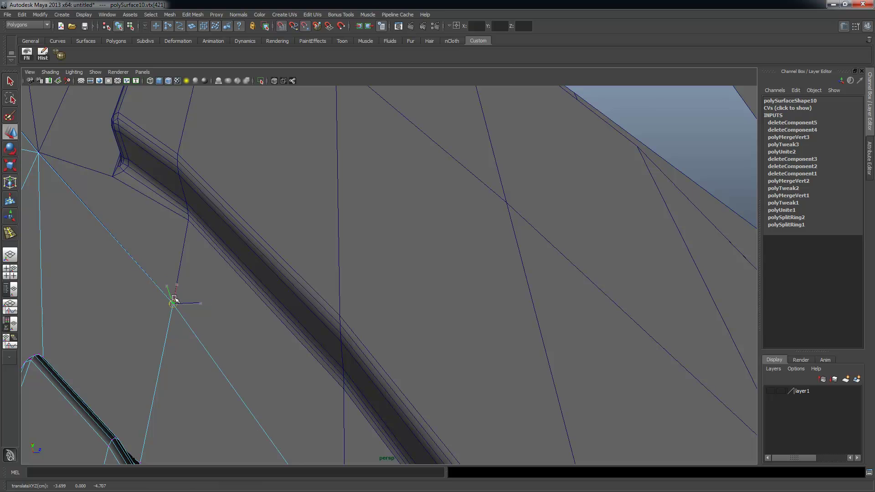
{"action": "left_click_drag", "start_coordinate": [82, 215], "coordinate": [132, 257], "text": "alt"}
{"action": "mouse_move", "coordinate": [129, 257]}
{"action": "left_mouse_down"}
{"action": "mouse_move", "coordinate": [150, 294]}
{"action": "mouse_move", "coordinate": [139, 270]}
{"action": "left_mouse_up"}
- Return to object mode and delete the duplicated tread copy used as the snapping reference
{"action": "left_click_drag", "start_coordinate": [106, 240], "coordinate": [142, 251], "text": "alt"}
{"action": "left_click_drag", "start_coordinate": [331, 314], "coordinate": [215, 306], "text": "alt"}
{"action": "left_click_drag", "start_coordinate": [293, 261], "coordinate": [273, 289], "text": "alt"}
{"action": "right_click_drag", "start_coordinate": [260, 237], "coordinate": [192, 249], "text": "alt"}
{"action": "right_click_drag", "start_coordinate": [487, 303], "coordinate": [387, 302], "text": "alt"}
{"action": "left_click_drag", "start_coordinate": [387, 303], "coordinate": [325, 276], "text": "alt"}
{"action": "left_click", "coordinate": [385, 246]}
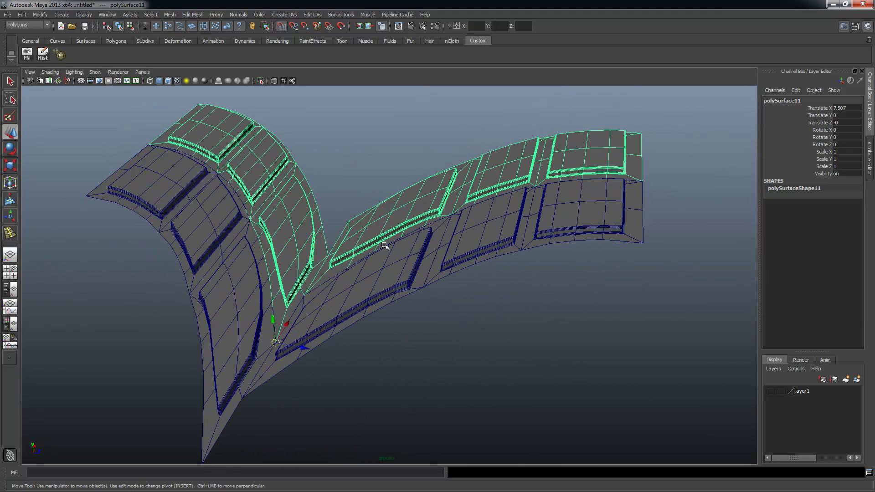
{"action": "key", "text": "Delete"}
- Duplicate the corrected V-shaped tread and snap the copy's tip onto the original's inner corner
{"action": "left_click_drag", "start_coordinate": [246, 268], "coordinate": [249, 269]}
{"action": "left_click_drag", "start_coordinate": [303, 269], "coordinate": [346, 267], "text": "alt"}
{"action": "key", "text": "ctrl+d"}
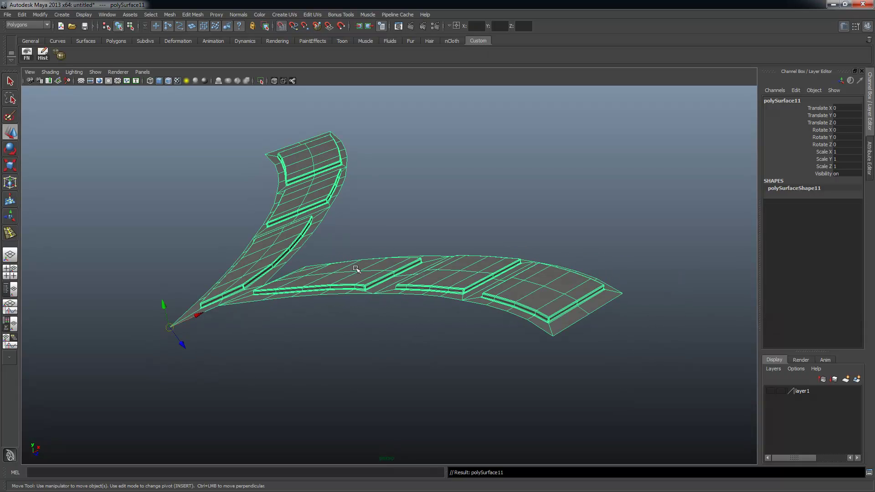
{"action": "left_click_drag", "start_coordinate": [168, 326], "coordinate": [272, 281]}
{"action": "left_click_drag", "start_coordinate": [289, 330], "coordinate": [350, 330], "text": "alt"}
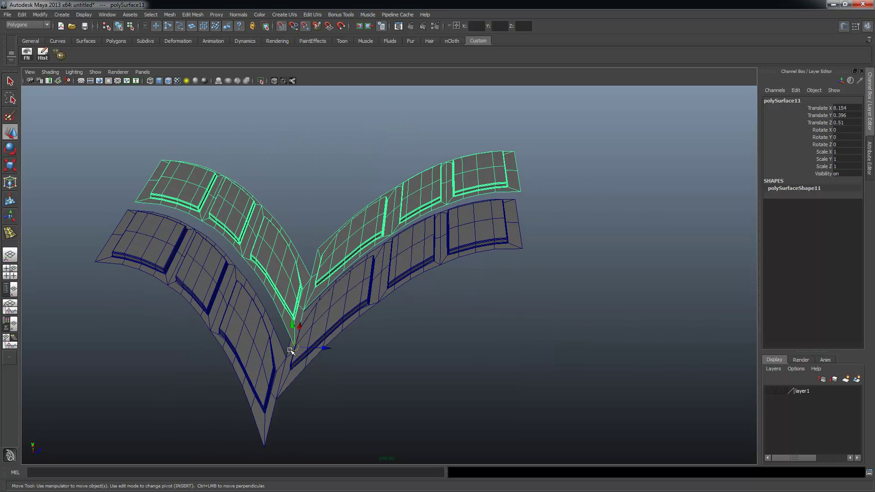
{"action": "left_click_drag", "start_coordinate": [291, 351], "coordinate": [286, 356]}
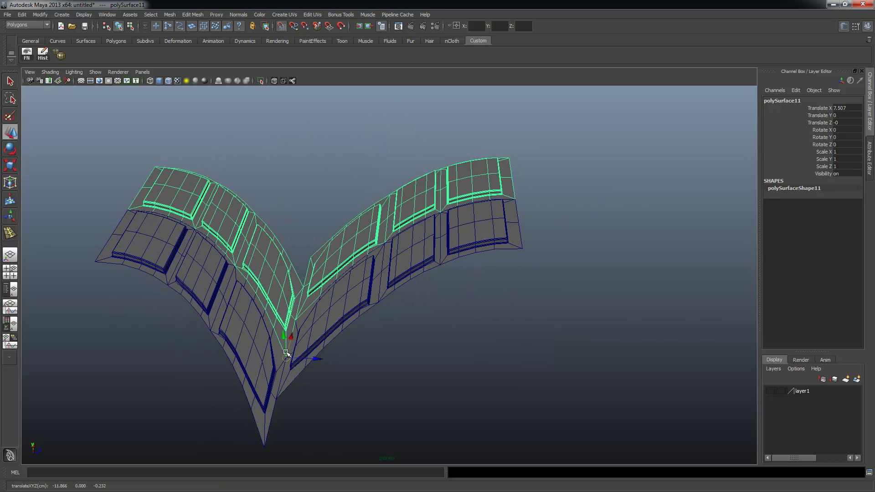
- In the top view, repeat the offset duplication six times to extend the tread into a row
{"action": "left_click_drag", "start_coordinate": [390, 336], "coordinate": [328, 328], "text": "alt"}
{"action": "key", "text": "space"}
{"action": "key", "text": "space"}
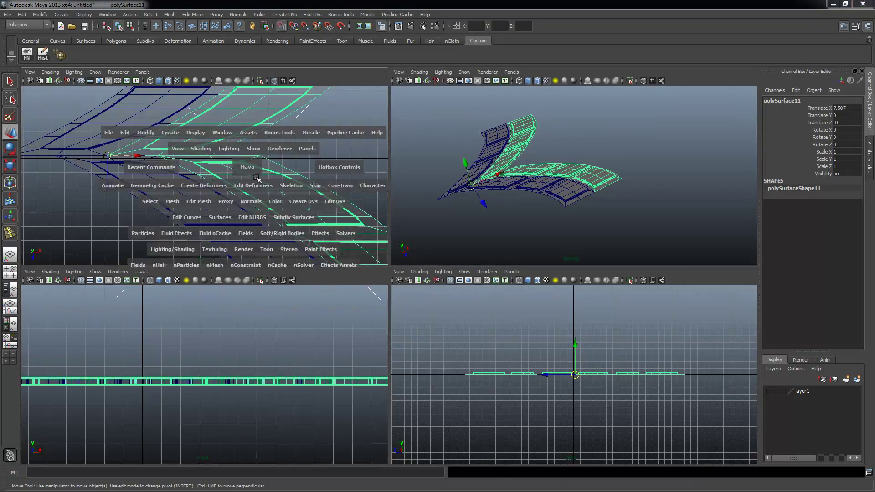
{"action": "scroll", "coordinate": [350, 221], "scroll_direction": "down", "scroll_amount": 8}
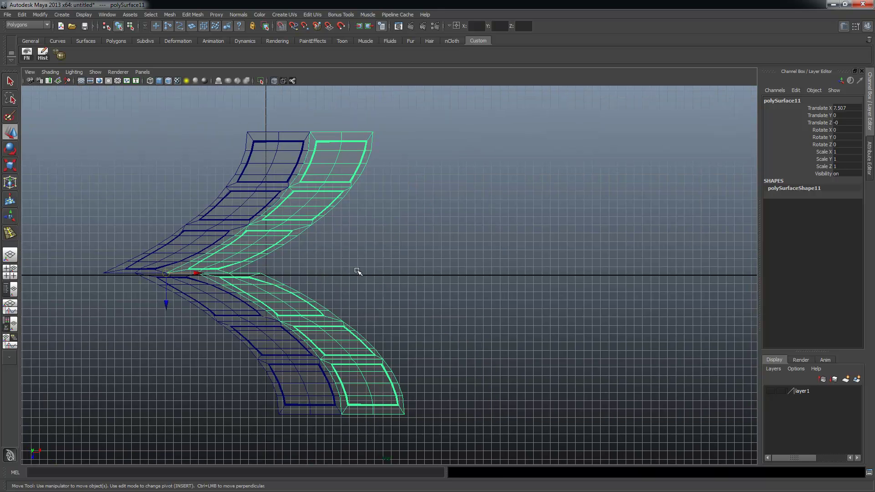
{"action": "key", "text": "shift+d"}
{"action": "key", "text": "shift+d"}
{"action": "key", "text": "shift+d"}
{"action": "key", "text": "shift+d"}
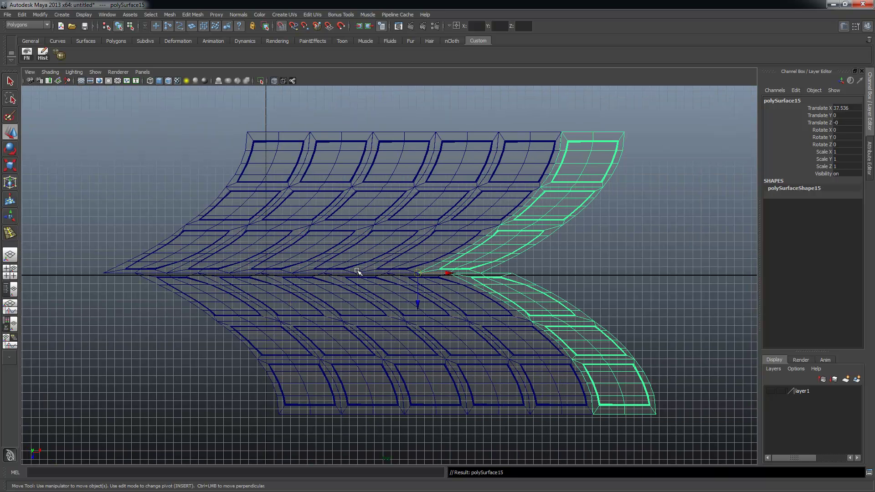
{"action": "key", "text": "shift+d"}
{"action": "scroll", "coordinate": [510, 260], "scroll_direction": "down", "scroll_amount": 2}
{"action": "middle_click_drag", "start_coordinate": [470, 258], "coordinate": [249, 252], "text": "alt"}
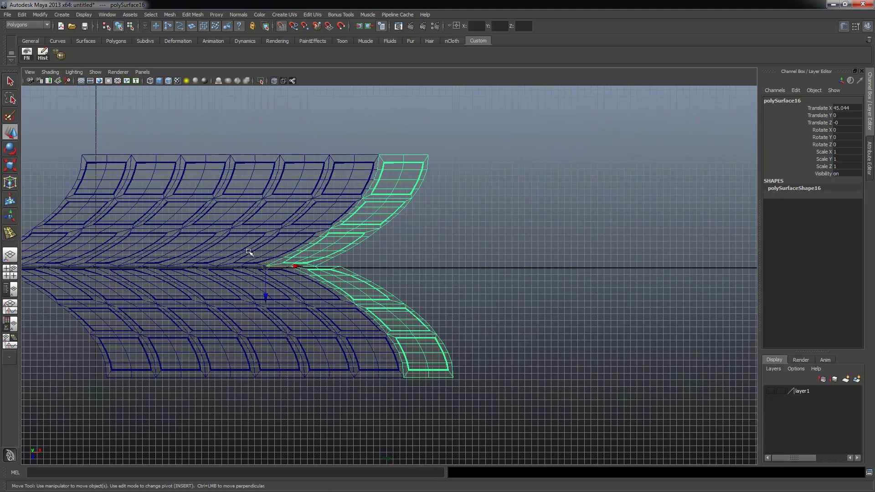
{"action": "key", "text": "shift+d"}
{"action": "right_click_drag", "start_coordinate": [293, 231], "coordinate": [228, 228], "text": "alt"}
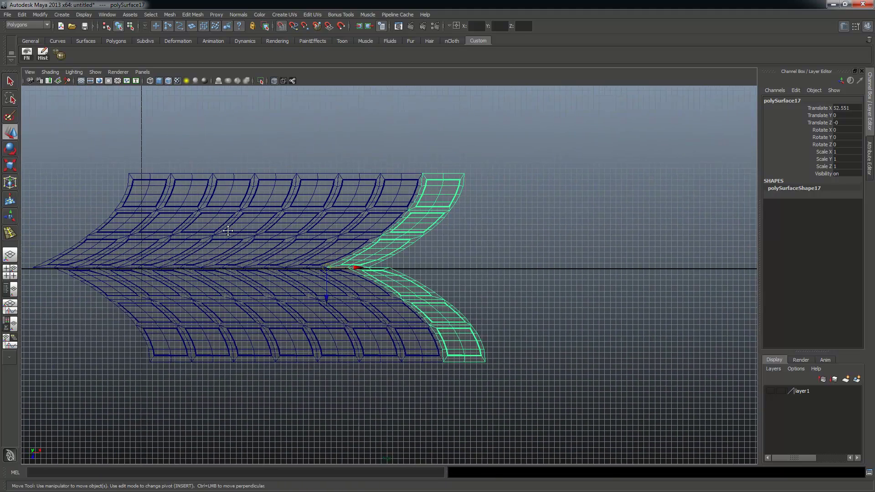
{"action": "middle_click_drag", "start_coordinate": [229, 229], "coordinate": [257, 232], "text": "alt"}
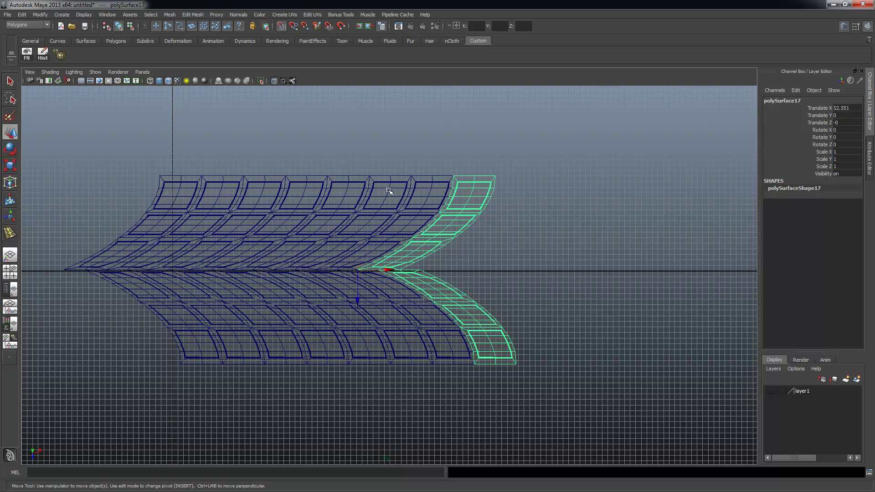
- Show layer1 with the tire tread reference image and compare the tread row with it in the perspective view
{"action": "left_click", "coordinate": [773, 392]}
{"action": "right_click_drag", "start_coordinate": [452, 294], "coordinate": [247, 256], "text": "alt"}
{"action": "middle_click_drag", "start_coordinate": [247, 256], "coordinate": [332, 258], "text": "alt"}
{"action": "key", "text": "space"}
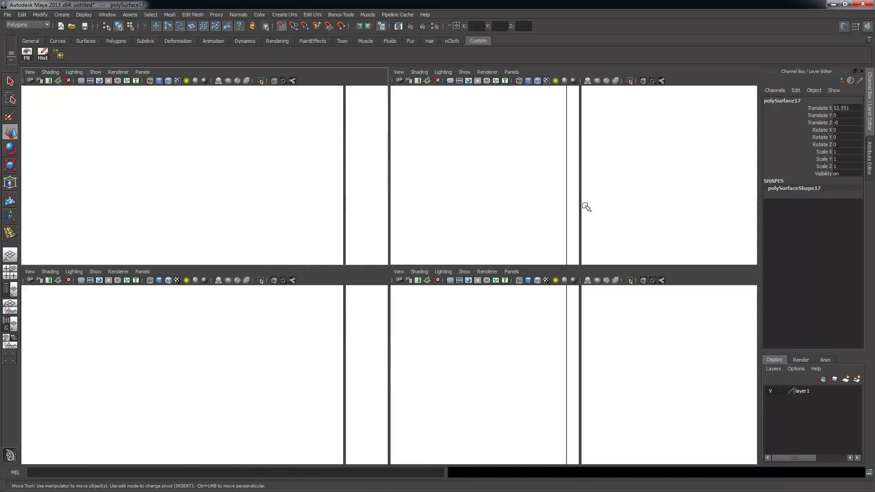
{"action": "key", "text": "space"}
{"action": "left_click_drag", "start_coordinate": [587, 289], "coordinate": [489, 254], "text": "alt"}
{"action": "middle_click_drag", "start_coordinate": [392, 294], "coordinate": [434, 288], "text": "alt"}
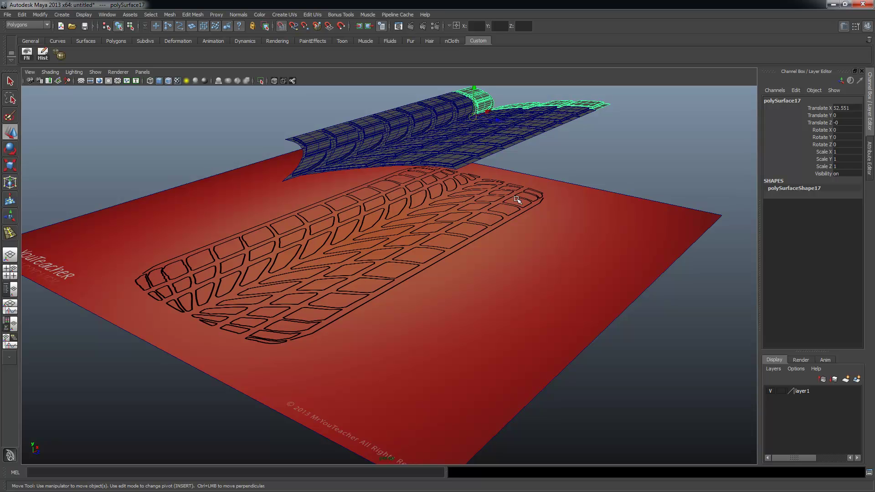
{"action": "left_click_drag", "start_coordinate": [567, 250], "coordinate": [513, 187], "text": "alt"}
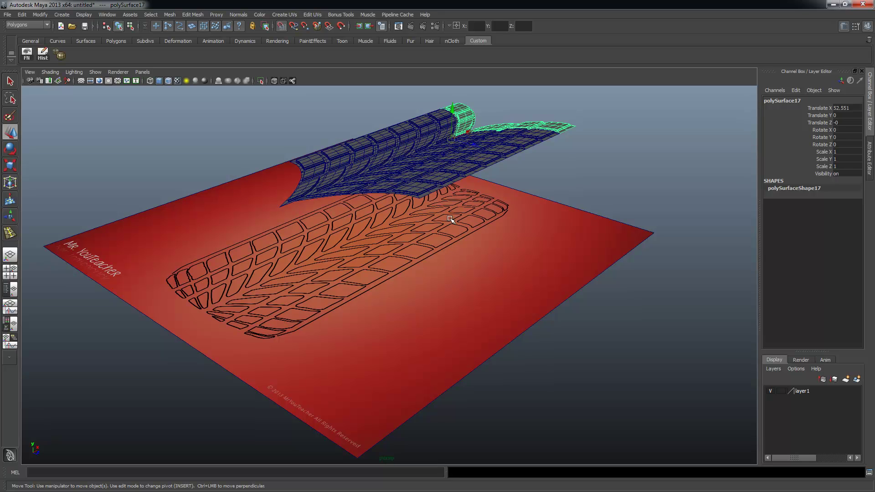
{"action": "left_click_drag", "start_coordinate": [576, 318], "coordinate": [542, 311], "text": "alt"}
{"action": "middle_click_drag", "start_coordinate": [543, 311], "coordinate": [543, 312], "text": "alt"}
{"action": "left_click_drag", "start_coordinate": [544, 312], "coordinate": [487, 267], "text": "alt"}
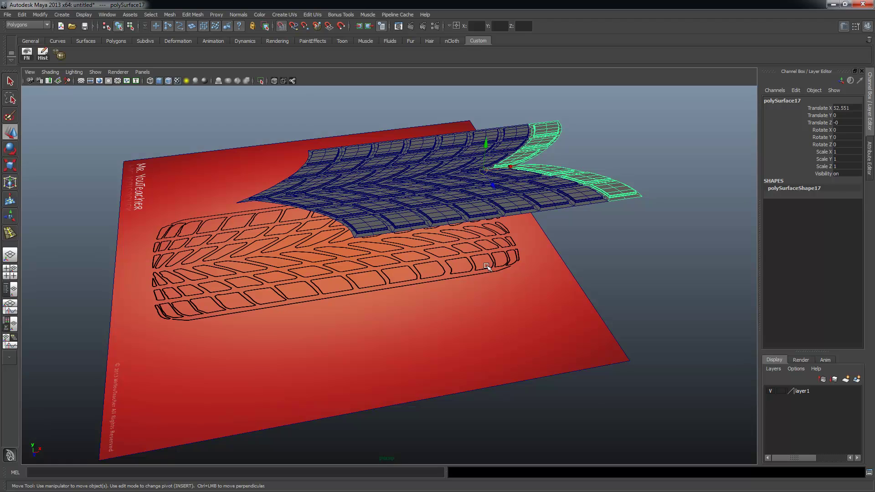
{"action": "middle_click_drag", "start_coordinate": [514, 225], "coordinate": [438, 290], "text": "alt"}
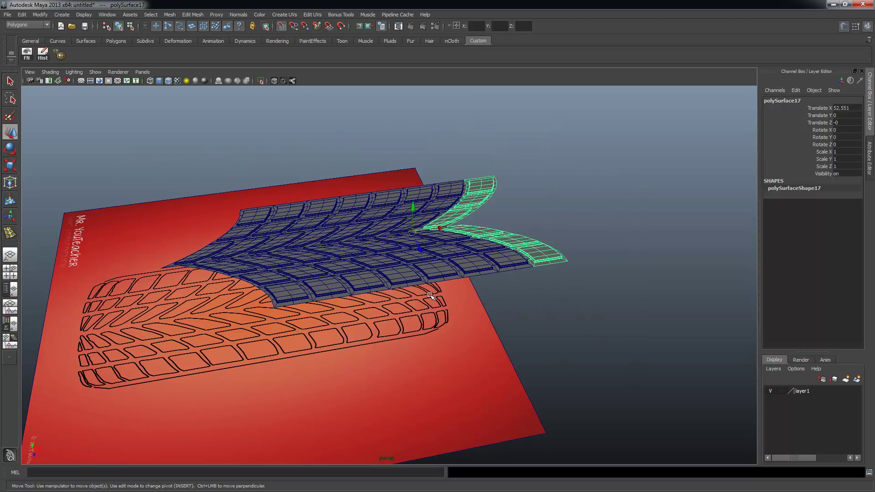
- In the top view, select the tread meshes one after another to count the pieces in the row
{"action": "key", "text": "space"}
{"action": "key", "text": "space"}
{"action": "right_click_drag", "start_coordinate": [225, 252], "coordinate": [356, 231], "text": "alt"}
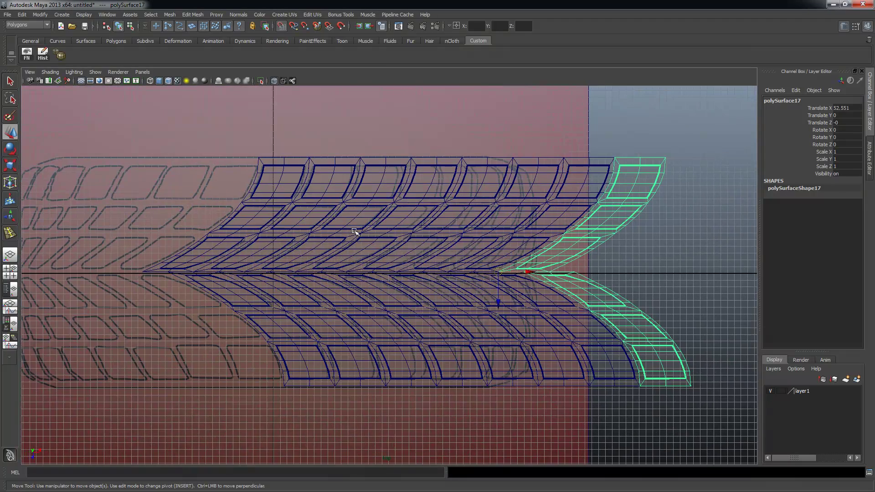
{"action": "left_click", "coordinate": [285, 169]}
{"action": "key", "text": "q"}
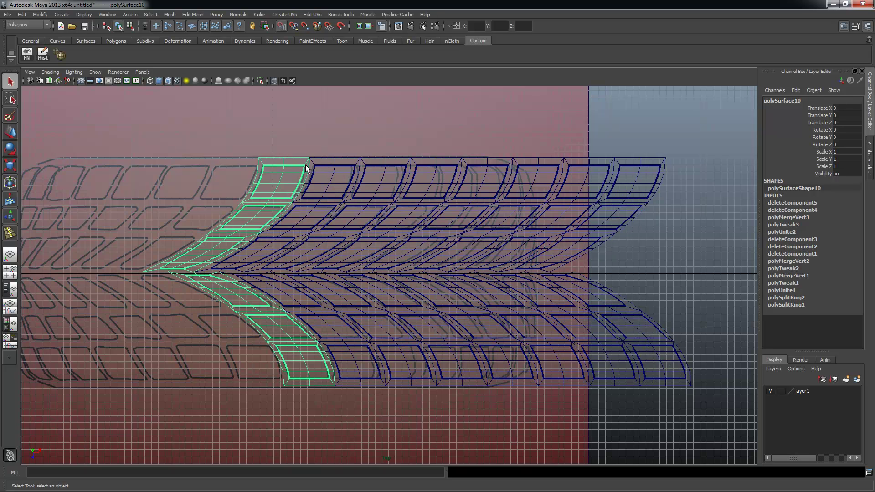
{"action": "key", "text": "shift+d"}
{"action": "key", "text": "shift+d"}
{"action": "key", "text": "shift+d"}
{"action": "key", "text": "shift+d"}
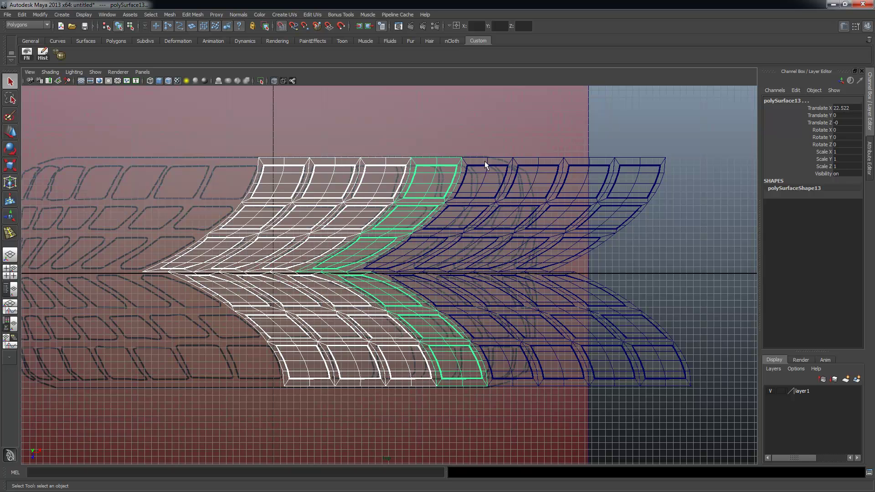
{"action": "key", "text": "shift+d"}
{"action": "key", "text": "shift+d"}
{"action": "key", "text": "shift+d"}
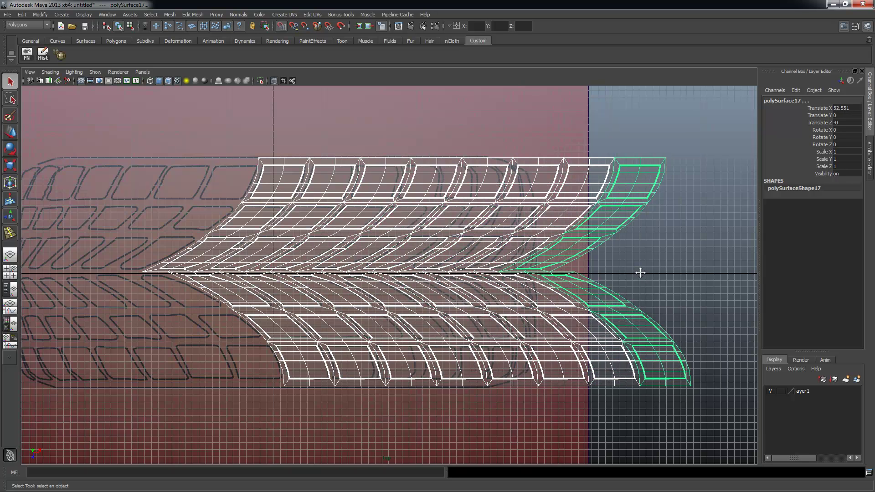
- Duplicate the last tread in the row and snap the copy's tip onto that tread's inner corner
{"action": "middle_click_drag", "start_coordinate": [374, 200], "coordinate": [242, 197], "text": "alt"}
{"action": "key", "text": "ctrl+d"}
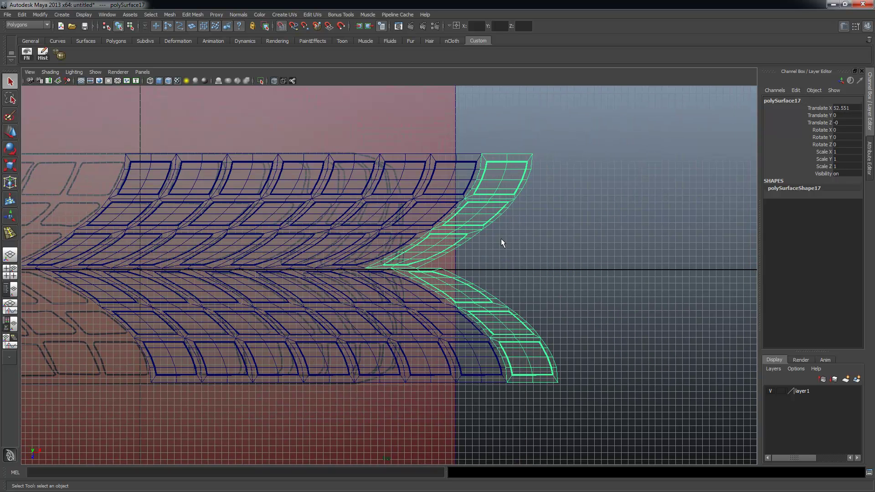
{"action": "key", "text": "v"}
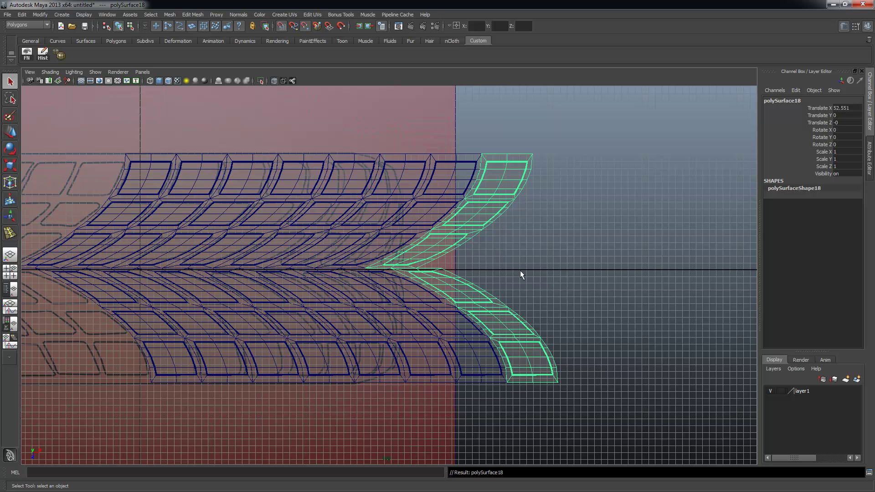
{"action": "key", "text": "e"}
{"action": "key", "text": "w"}
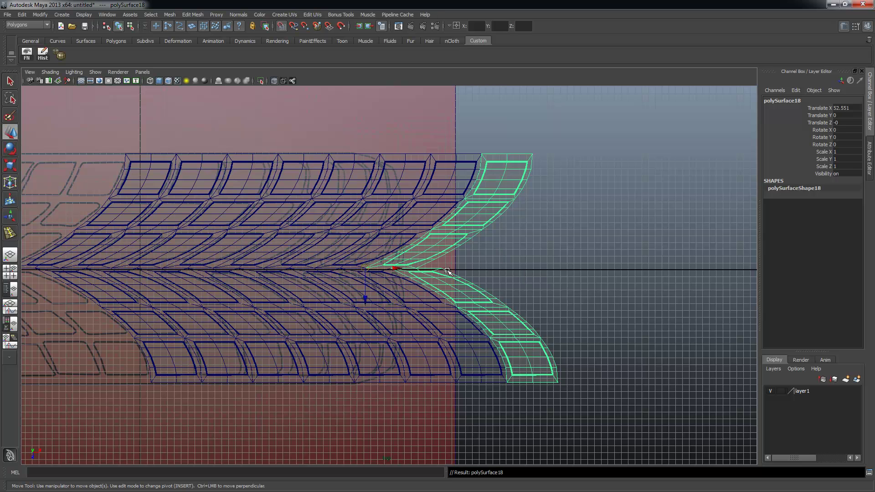
{"action": "left_click_drag", "start_coordinate": [366, 269], "coordinate": [415, 268]}
{"action": "right_click_drag", "start_coordinate": [582, 272], "coordinate": [419, 264], "text": "alt"}
{"action": "middle_click_drag", "start_coordinate": [494, 250], "coordinate": [479, 252], "text": "alt"}
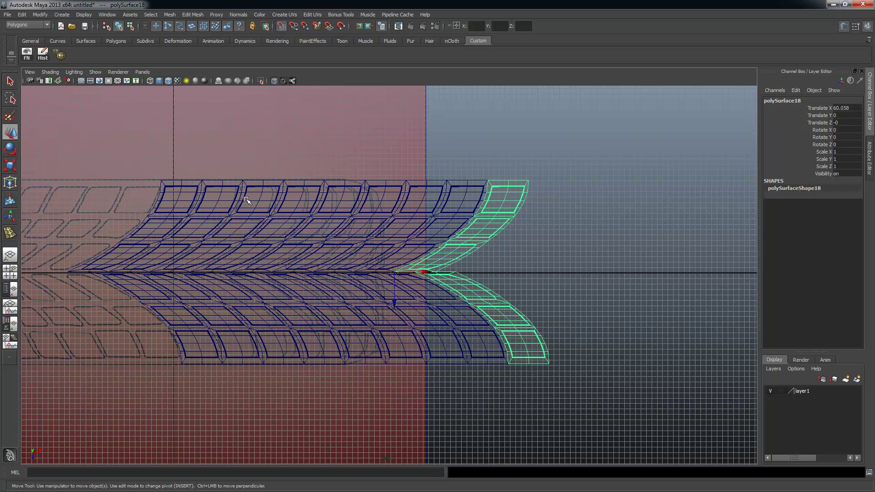
- Repeat the offset duplication of the newest tread six more times to lengthen the row
{"action": "key", "text": "shift+d"}
{"action": "key", "text": "shift+d"}
{"action": "key", "text": "shift+d"}
{"action": "key", "text": "shift+d"}
{"action": "key", "text": "shift+d"}
{"action": "key", "text": "shift+d"}
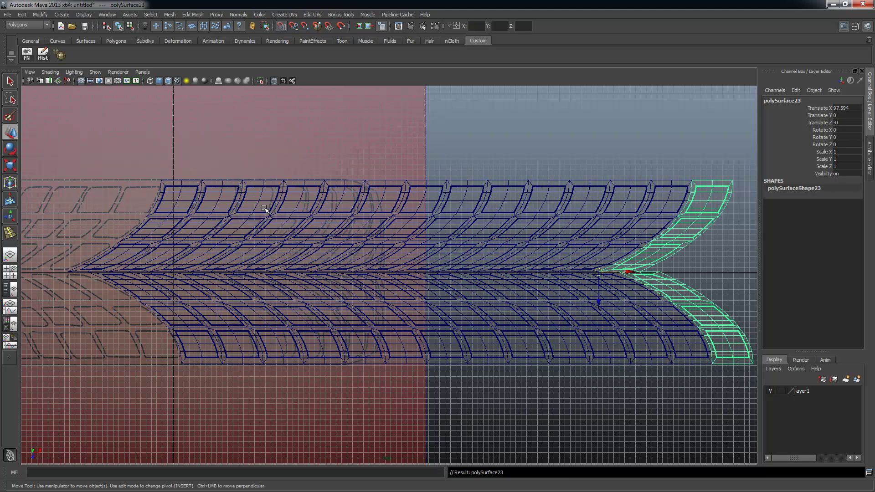
- In the perspective view, add the tread meshes to the selection one after another from the row's start to count them
{"action": "key", "text": "space"}
{"action": "key", "text": "space"}
{"action": "left_click_drag", "start_coordinate": [536, 253], "coordinate": [497, 274], "text": "alt"}
{"action": "middle_click_drag", "start_coordinate": [497, 275], "coordinate": [467, 275], "text": "alt"}
{"action": "left_click_drag", "start_coordinate": [468, 274], "coordinate": [424, 283], "text": "alt"}
{"action": "key", "text": "q"}
{"action": "left_click", "coordinate": [202, 200]}
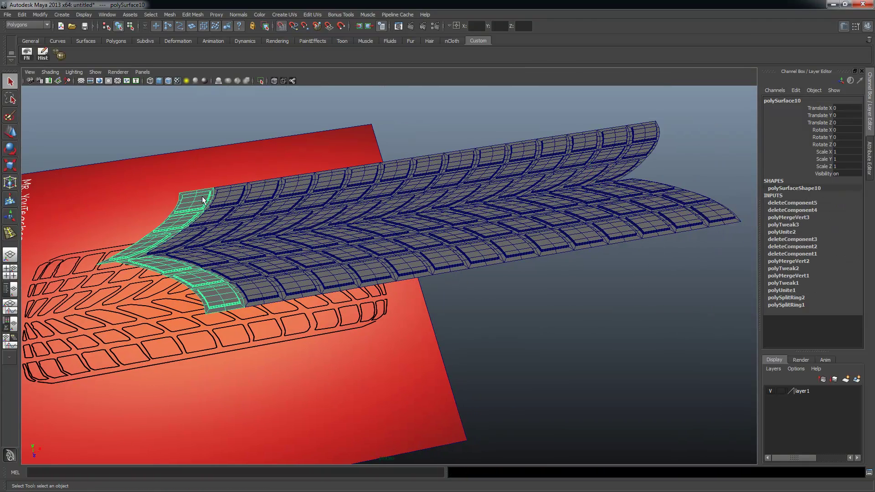
{"action": "left_click", "coordinate": [225, 191], "text": "shift"}
{"action": "left_click", "coordinate": [274, 184], "text": "shift"}
{"action": "left_click", "coordinate": [312, 177], "text": "shift"}
{"action": "left_click", "coordinate": [349, 172], "text": "shift"}
{"action": "left_click", "coordinate": [364, 170], "text": "shift"}
{"action": "left_click", "coordinate": [393, 165], "text": "shift"}
{"action": "left_click", "coordinate": [431, 160], "text": "shift"}
{"action": "left_click", "coordinate": [462, 156], "text": "shift"}
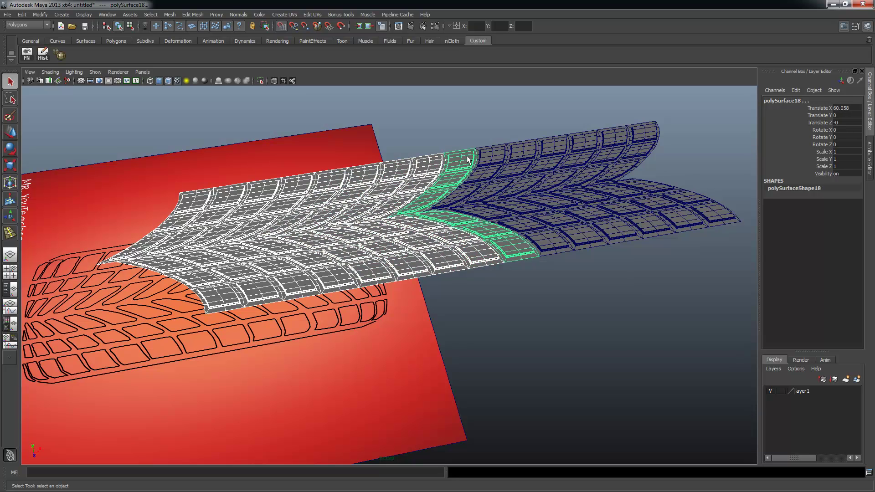
{"action": "left_click", "coordinate": [496, 152], "text": "shift"}
{"action": "left_click", "coordinate": [524, 149], "text": "shift"}
{"action": "left_click", "coordinate": [551, 143], "text": "shift"}
{"action": "left_click", "coordinate": [581, 140], "text": "shift"}
- Delete the last two tread meshes at the far end of the row
{"action": "left_click", "coordinate": [616, 138]}
{"action": "left_click", "coordinate": [648, 157], "text": "shift"}
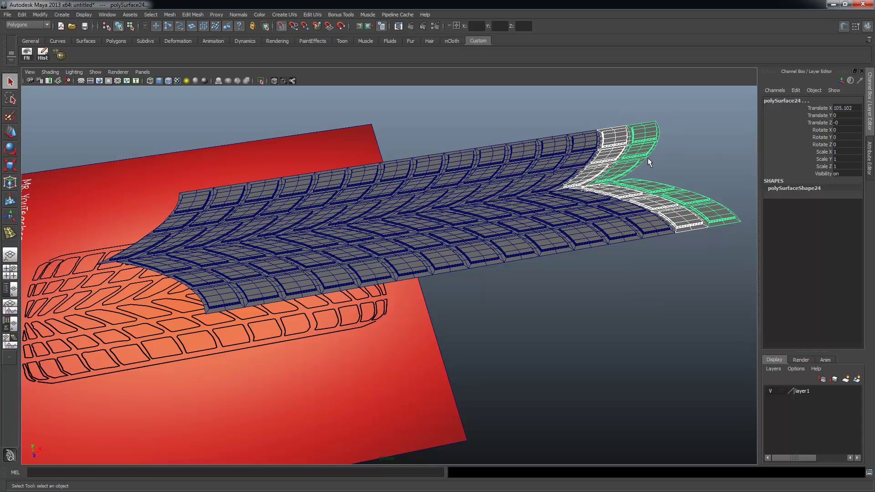
{"action": "key", "text": "Delete"}
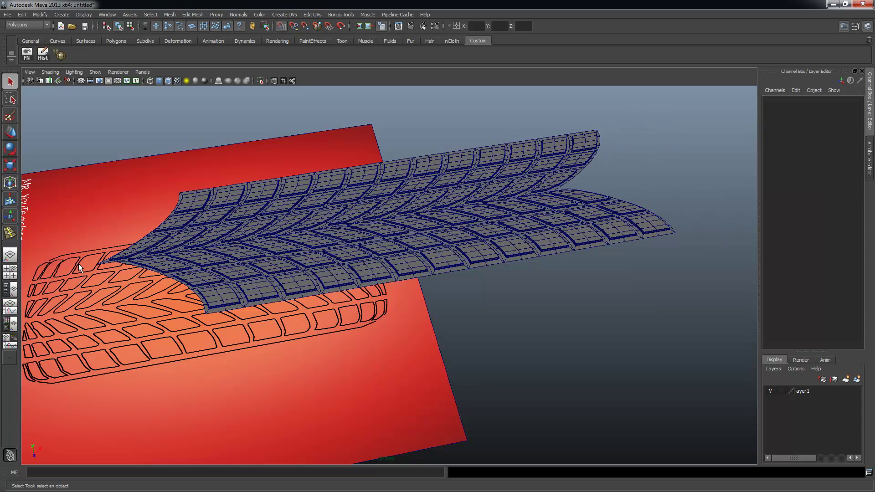
- Set layer1 to the Reference display type and select all the tread meshes in the row
{"action": "left_click_drag", "start_coordinate": [199, 196], "coordinate": [669, 385]}
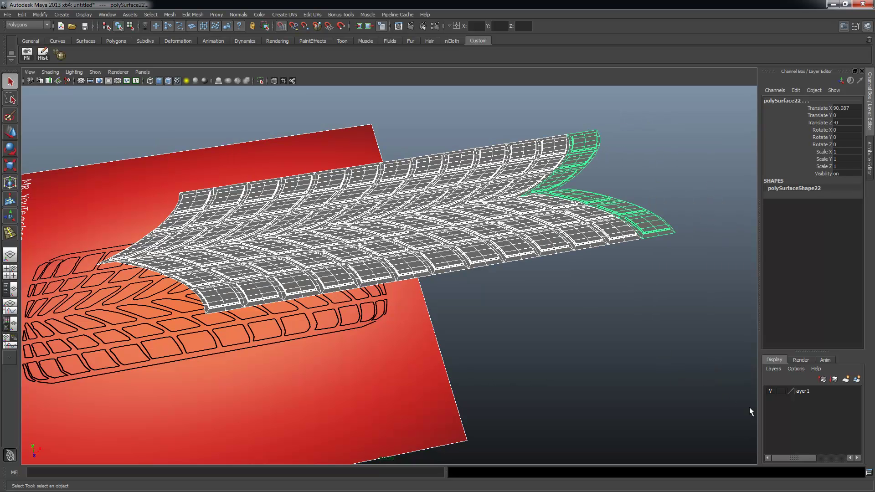
{"action": "left_click", "coordinate": [781, 391]}
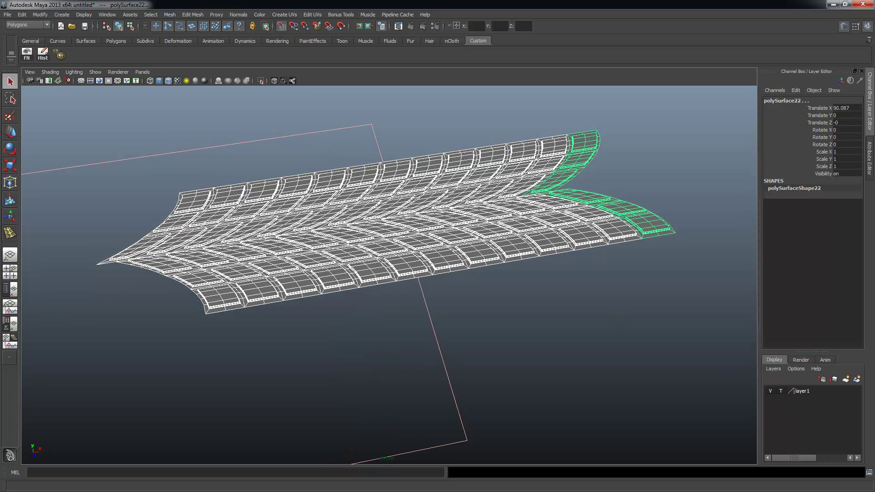
{"action": "left_click", "coordinate": [782, 391]}
{"action": "left_click", "coordinate": [483, 337]}
{"action": "left_click_drag", "start_coordinate": [108, 113], "coordinate": [451, 267]}
- Try to combine the selected tread meshes into one object, undo it and clear the selection
{"action": "left_click", "coordinate": [106, 14]}
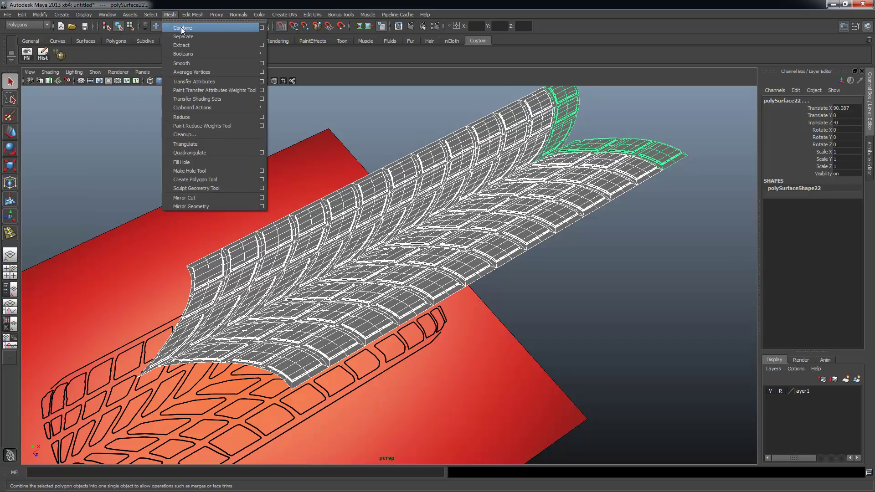
{"action": "left_click", "coordinate": [182, 27]}
{"action": "left_click_drag", "start_coordinate": [484, 288], "coordinate": [494, 252], "text": "alt"}
{"action": "key", "text": "ctrl+z"}
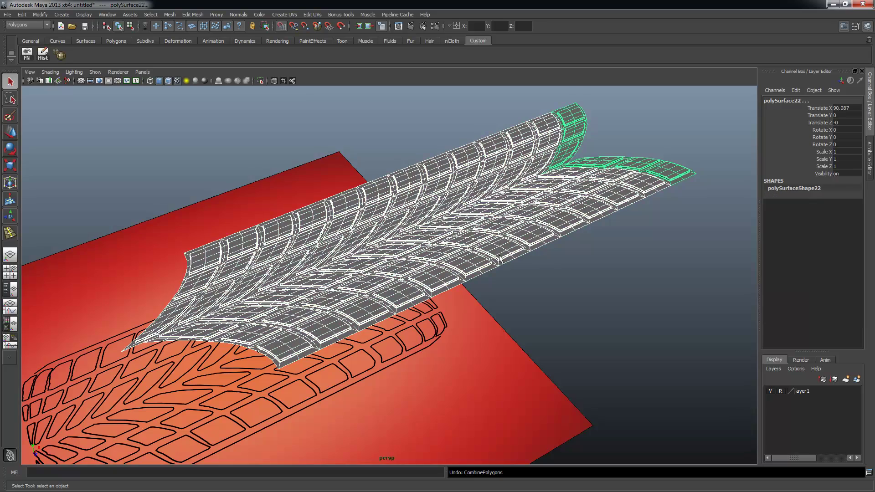
{"action": "left_click", "coordinate": [636, 255]}
- Duplicate the first tread mesh in the row, assign the copy to a new display layer, layer2, and hide that layer
{"action": "left_click", "coordinate": [237, 282]}
{"action": "left_click_drag", "start_coordinate": [237, 283], "coordinate": [241, 232], "text": "alt"}
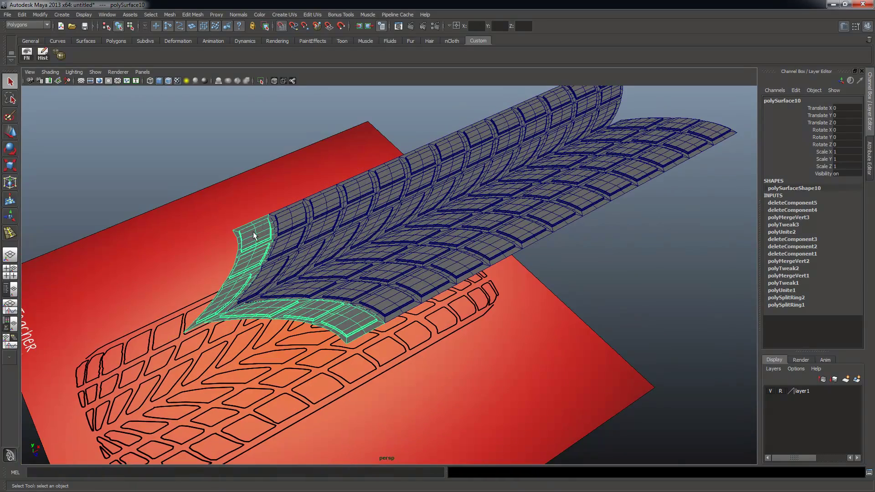
{"action": "key", "text": "ctrl+d"}
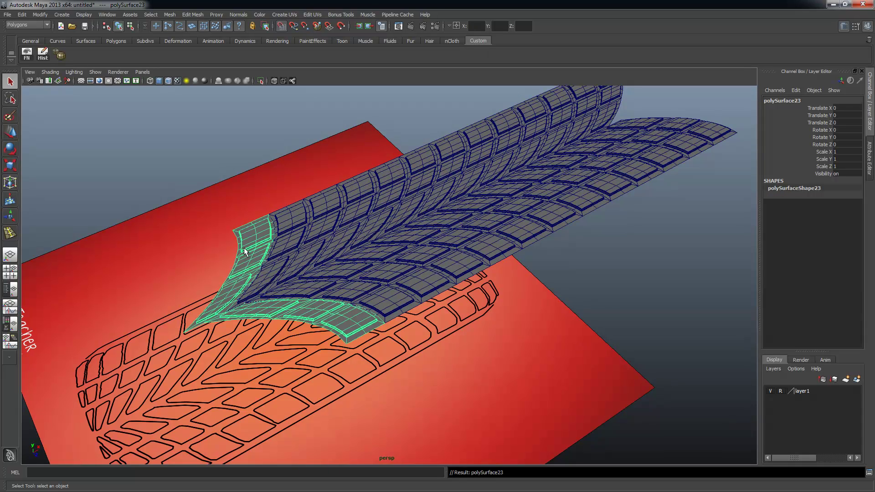
{"action": "left_click", "coordinate": [857, 379]}
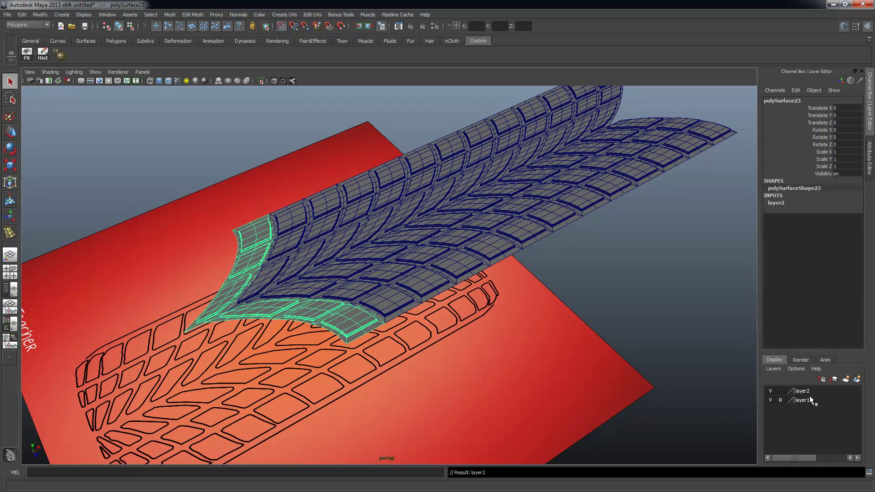
{"action": "left_click", "coordinate": [770, 392]}
- Select all the visible tread meshes and combine them into one mesh, leaving layer2 hidden
{"action": "left_click", "coordinate": [261, 252]}
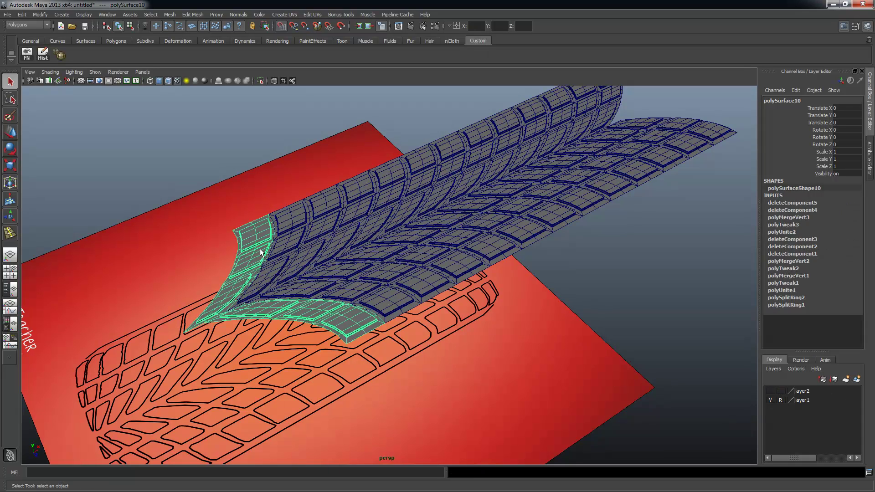
{"action": "left_click", "coordinate": [290, 226], "text": "shift"}
{"action": "right_click_drag", "start_coordinate": [497, 249], "coordinate": [433, 223], "text": "alt"}
{"action": "left_click_drag", "start_coordinate": [293, 157], "coordinate": [697, 360]}
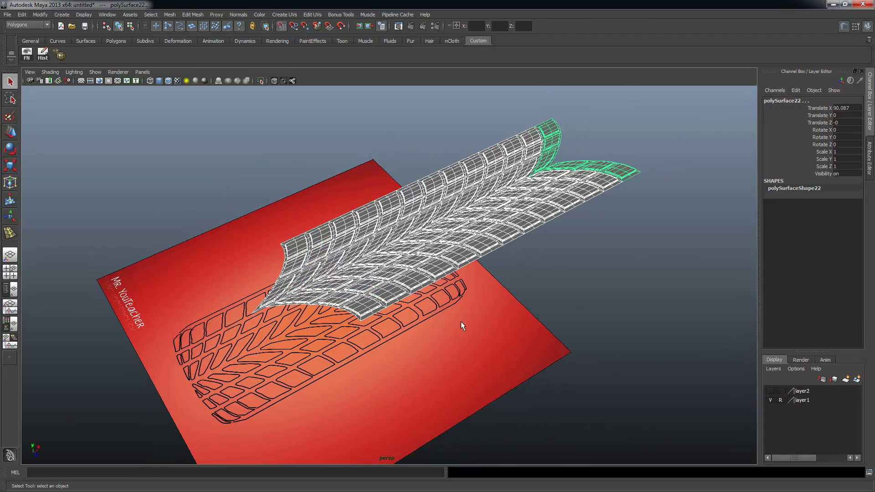
{"action": "right_click_drag", "start_coordinate": [461, 322], "coordinate": [524, 334], "text": "alt"}
{"action": "left_click_drag", "start_coordinate": [524, 334], "coordinate": [516, 335], "text": "alt"}
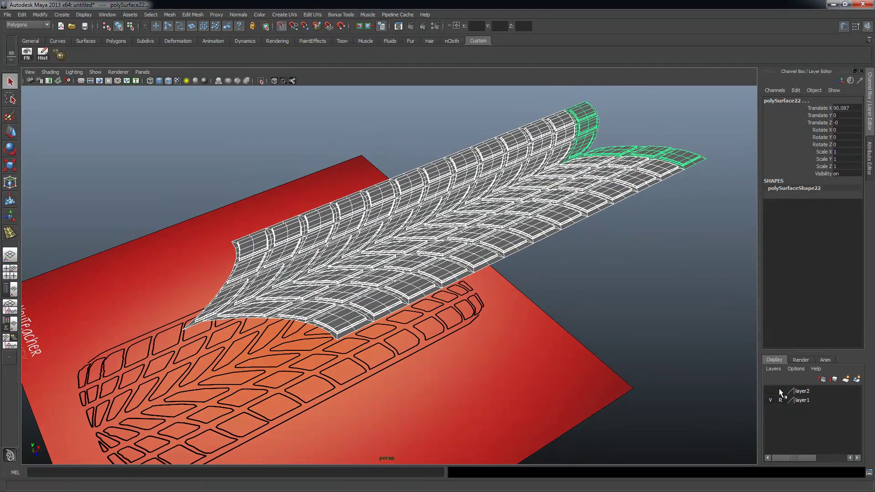
{"action": "mouse_move", "coordinate": [521, 301]}
{"action": "left_mouse_down", "text": "alt"}
{"action": "mouse_move", "coordinate": [534, 288]}
{"action": "mouse_move", "coordinate": [536, 296]}
{"action": "left_mouse_up", "text": "alt"}
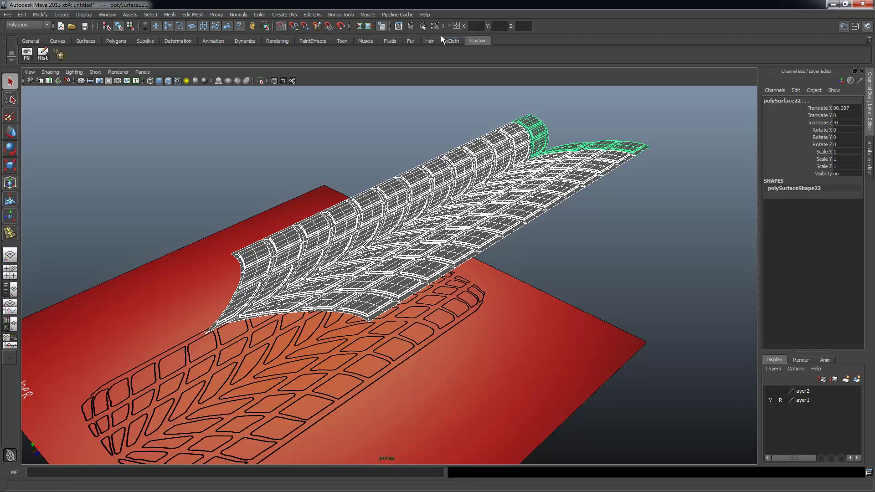
{"action": "left_click_drag", "start_coordinate": [433, 226], "coordinate": [430, 230], "text": "alt"}
{"action": "right_click_drag", "start_coordinate": [429, 230], "coordinate": [456, 232], "text": "alt"}
{"action": "left_click_drag", "start_coordinate": [456, 231], "coordinate": [449, 249], "text": "alt"}
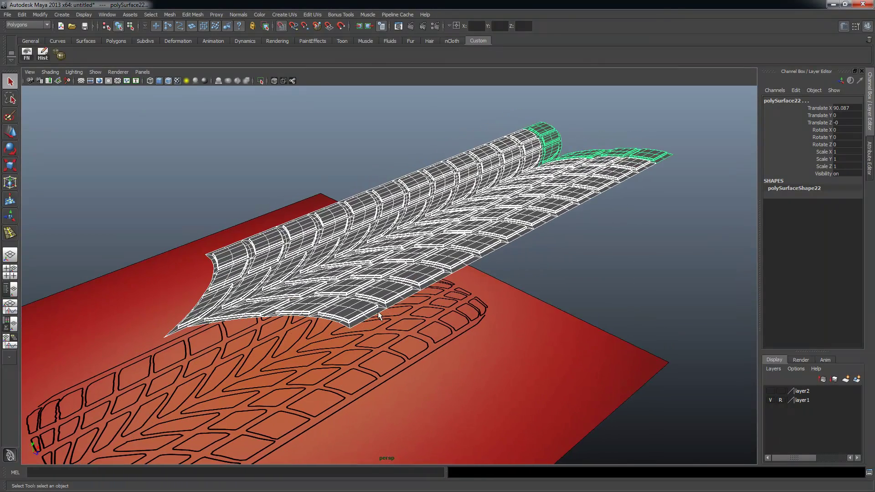
{"action": "left_click", "coordinate": [771, 391]}
{"action": "left_click", "coordinate": [771, 391]}
{"action": "left_click", "coordinate": [170, 15]}
{"action": "left_click", "coordinate": [183, 22]}
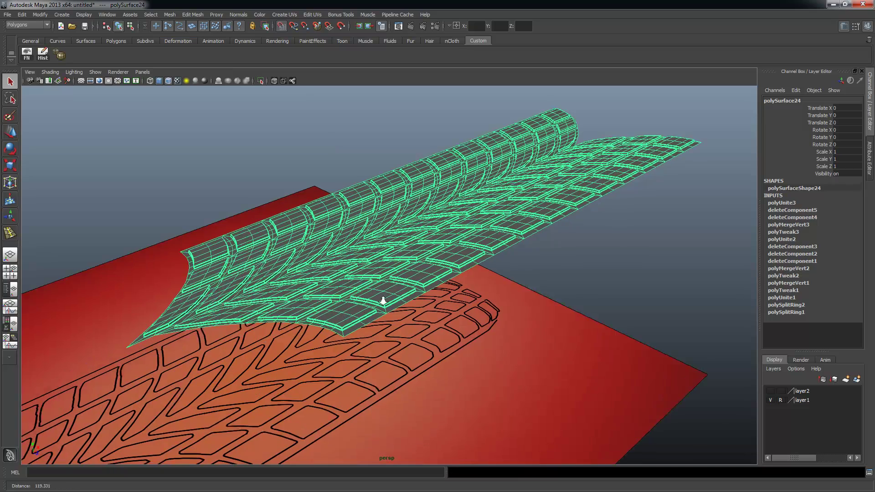
- Select all vertices of the combined tread mesh and examine the seams between the pieces up close
{"action": "right_click_drag", "start_coordinate": [383, 301], "coordinate": [391, 301], "text": "alt"}
{"action": "right_click_drag", "start_coordinate": [369, 240], "coordinate": [329, 239]}
{"action": "mouse_move", "coordinate": [329, 247]}
{"action": "left_mouse_down", "text": "alt"}
{"action": "mouse_move", "coordinate": [312, 249]}
{"action": "mouse_move", "coordinate": [322, 241]}
{"action": "left_mouse_up", "text": "alt"}
{"action": "left_click_drag", "start_coordinate": [355, 205], "coordinate": [376, 209], "text": "alt"}
{"action": "right_click_drag", "start_coordinate": [376, 209], "coordinate": [273, 205], "text": "alt"}
{"action": "left_click_drag", "start_coordinate": [193, 141], "coordinate": [685, 441]}
{"action": "left_click_drag", "start_coordinate": [529, 370], "coordinate": [564, 354], "text": "alt"}
{"action": "right_click_drag", "start_coordinate": [502, 365], "coordinate": [546, 368], "text": "alt"}
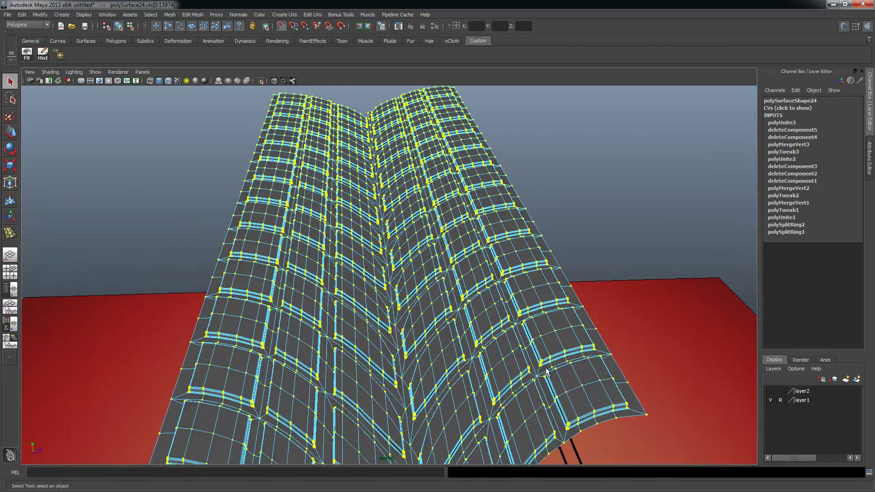
{"action": "middle_click_drag", "start_coordinate": [546, 368], "coordinate": [514, 217], "text": "alt"}
{"action": "right_click_drag", "start_coordinate": [273, 264], "coordinate": [341, 270], "text": "alt"}
{"action": "left_click_drag", "start_coordinate": [313, 223], "coordinate": [326, 234], "text": "alt"}
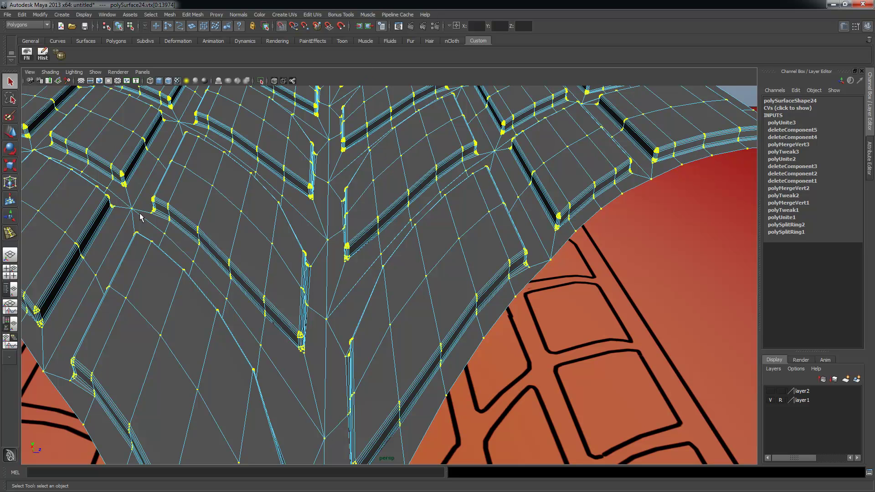
- Switch to edge selection and test two edges between neighbouring tread pieces by lifting them, undoing each move
{"action": "right_click", "coordinate": [184, 257]}
{"action": "left_click", "coordinate": [179, 238]}
{"action": "key", "text": "w"}
{"action": "left_click", "coordinate": [173, 225]}
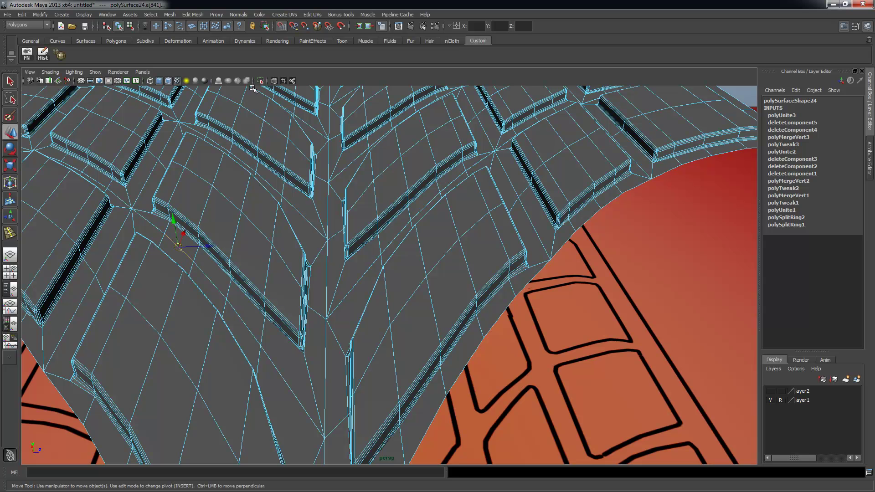
{"action": "mouse_move", "coordinate": [173, 222]}
{"action": "left_mouse_down"}
{"action": "mouse_move", "coordinate": [172, 215]}
{"action": "mouse_move", "coordinate": [178, 220]}
{"action": "left_mouse_up"}
{"action": "key", "text": "ctrl+z"}
{"action": "right_click_drag", "start_coordinate": [389, 275], "coordinate": [365, 276], "text": "alt"}
{"action": "left_click_drag", "start_coordinate": [365, 276], "coordinate": [362, 279], "text": "alt"}
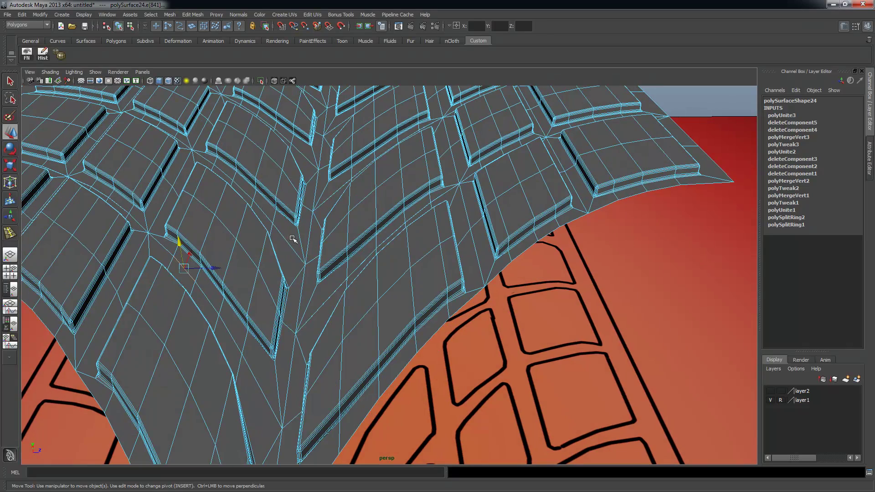
{"action": "left_click", "coordinate": [285, 238]}
{"action": "mouse_move", "coordinate": [286, 220]}
{"action": "left_mouse_down"}
{"action": "mouse_move", "coordinate": [287, 202]}
{"action": "mouse_move", "coordinate": [293, 213]}
{"action": "left_mouse_up"}
{"action": "key", "text": "ctrl+z"}
- Lift edges near the centre of the tread to test for an open seam, and undo the moves
{"action": "left_click_drag", "start_coordinate": [340, 242], "coordinate": [316, 231], "text": "alt"}
{"action": "left_click", "coordinate": [230, 212]}
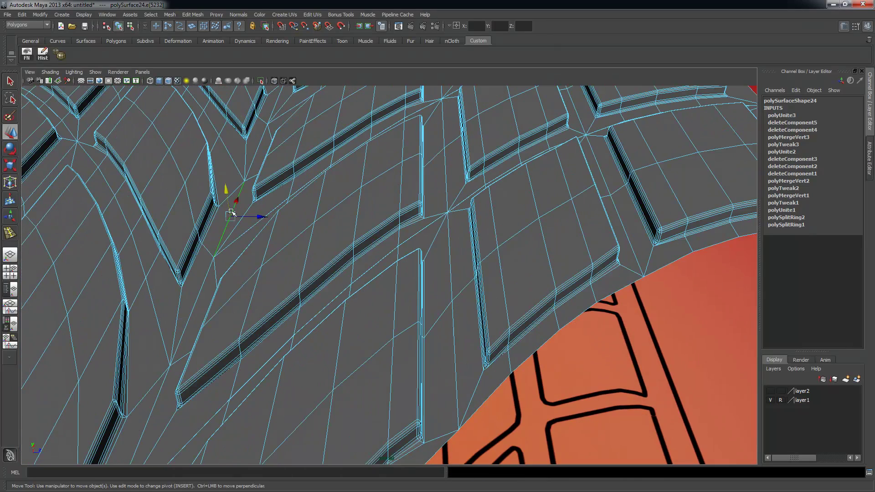
{"action": "left_click_drag", "start_coordinate": [227, 187], "coordinate": [227, 183]}
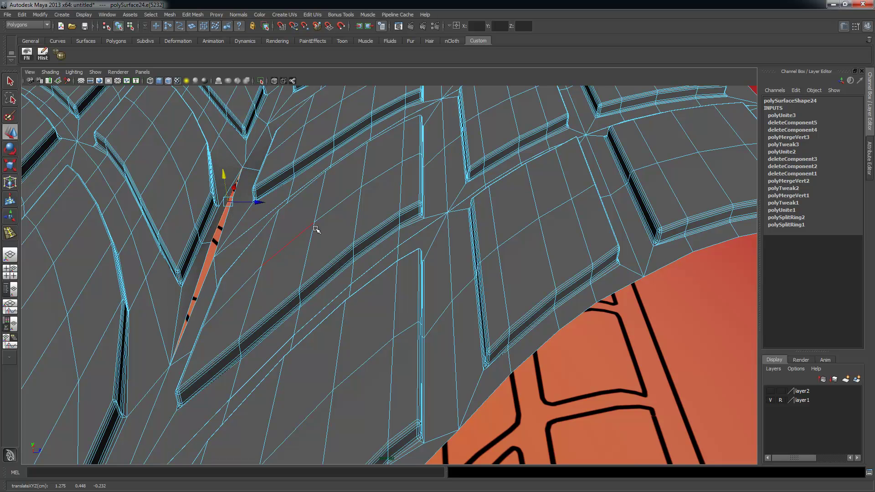
{"action": "right_click_drag", "start_coordinate": [316, 229], "coordinate": [269, 200], "text": "alt"}
{"action": "left_click", "coordinate": [182, 291]}
{"action": "left_click_drag", "start_coordinate": [182, 288], "coordinate": [178, 272]}
{"action": "key", "text": "ctrl+z"}
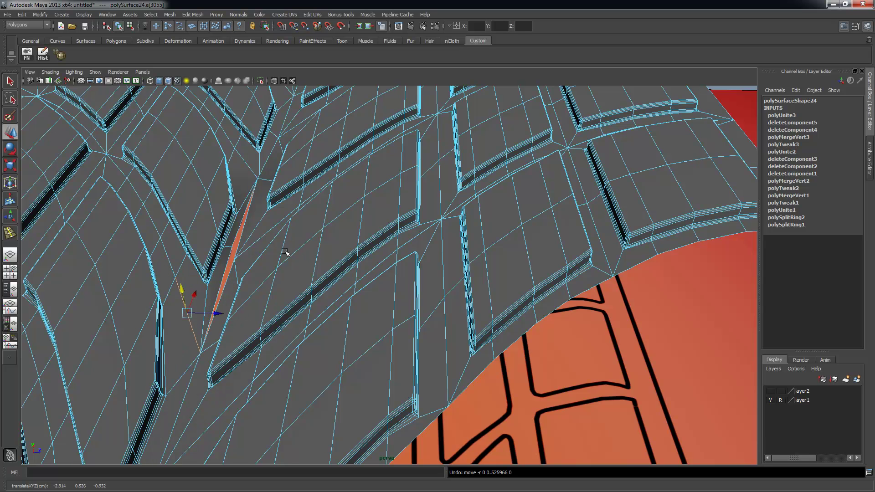
{"action": "left_click_drag", "start_coordinate": [285, 252], "coordinate": [288, 251], "text": "alt"}
{"action": "key", "text": "ctrl+z"}
{"action": "key", "text": "ctrl+z"}
{"action": "right_click_drag", "start_coordinate": [498, 262], "coordinate": [347, 228], "text": "alt"}
{"action": "right_click_drag", "start_coordinate": [411, 228], "coordinate": [347, 215], "text": "alt"}
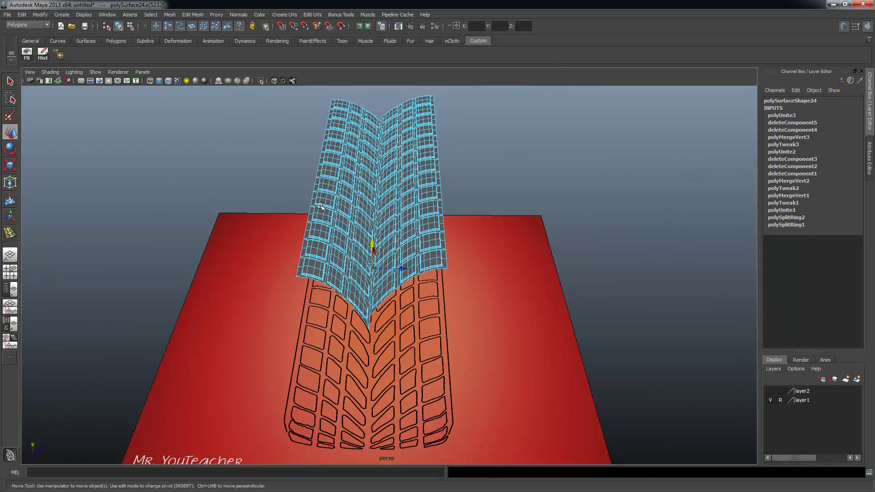
- Select all vertices of the combined tread mesh again and open the Merge Vertices options
{"action": "left_click_drag", "start_coordinate": [355, 209], "coordinate": [293, 215], "text": "alt"}
{"action": "right_click", "coordinate": [387, 158]}
{"action": "right_click_drag", "start_coordinate": [387, 158], "coordinate": [351, 158]}
{"action": "right_click_drag", "start_coordinate": [477, 198], "coordinate": [367, 294], "text": "alt"}
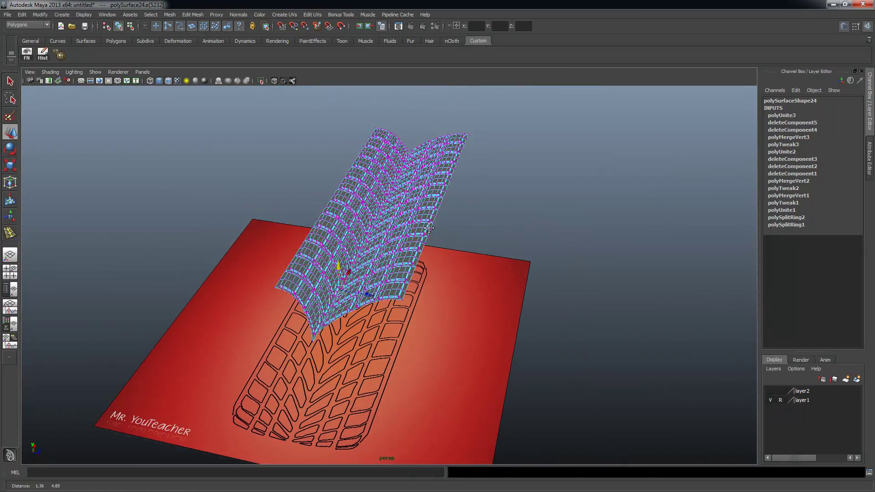
{"action": "left_click_drag", "start_coordinate": [367, 294], "coordinate": [355, 305], "text": "alt"}
{"action": "left_click_drag", "start_coordinate": [206, 121], "coordinate": [631, 418]}
{"action": "right_click_drag", "start_coordinate": [631, 418], "coordinate": [533, 351], "text": "alt"}
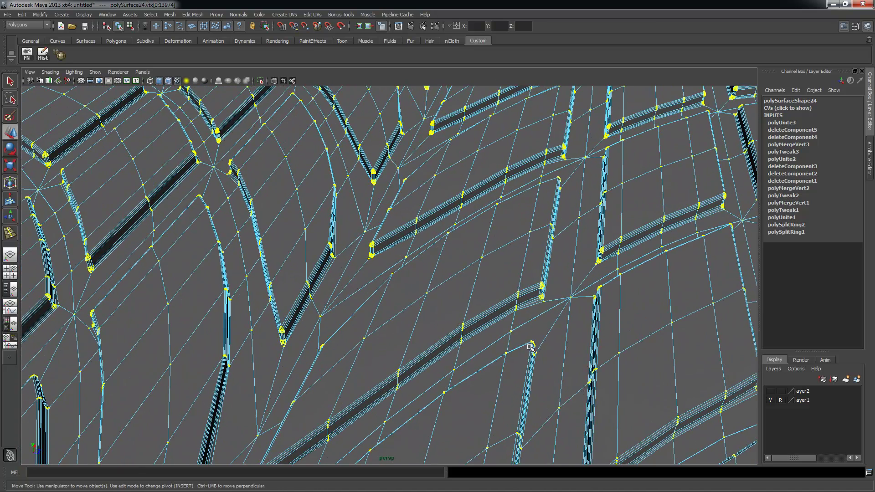
{"action": "left_click", "coordinate": [190, 14]}
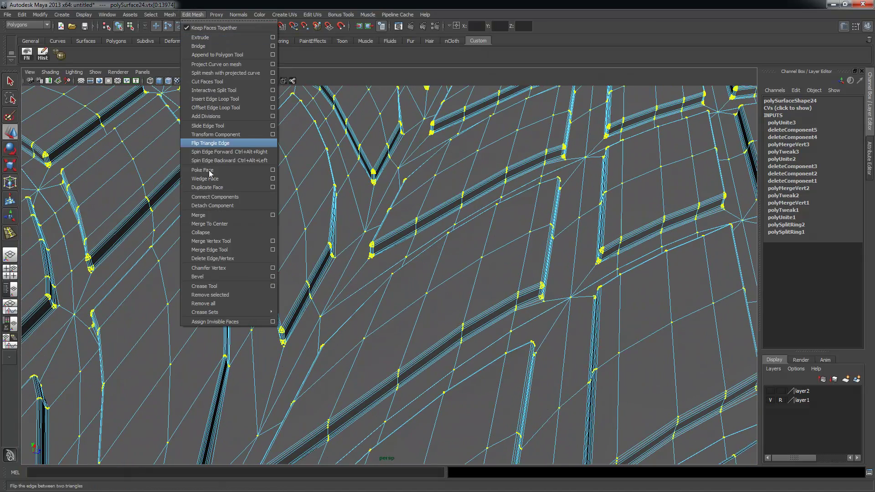
{"action": "left_click", "coordinate": [273, 215]}
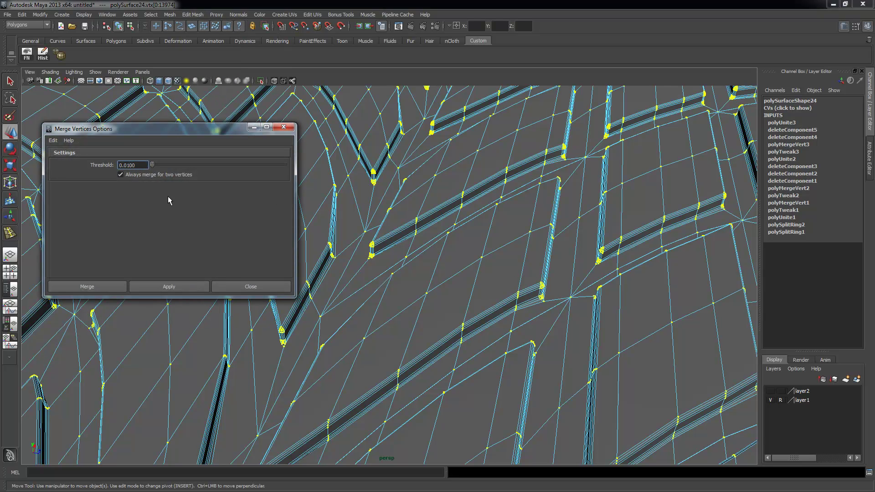
- Try to merge the selected vertices with a threshold of 0.05, checking a groove corner up close, and undo the merge
{"action": "key", "text": "BackSpace"}
{"action": "key", "text": "BackSpace"}
{"action": "key", "text": "BackSpace"}
{"action": "scroll", "coordinate": [288, 348], "scroll_direction": "up", "scroll_amount": 5}
{"action": "scroll", "coordinate": [376, 347], "scroll_direction": "up", "scroll_amount": 10}
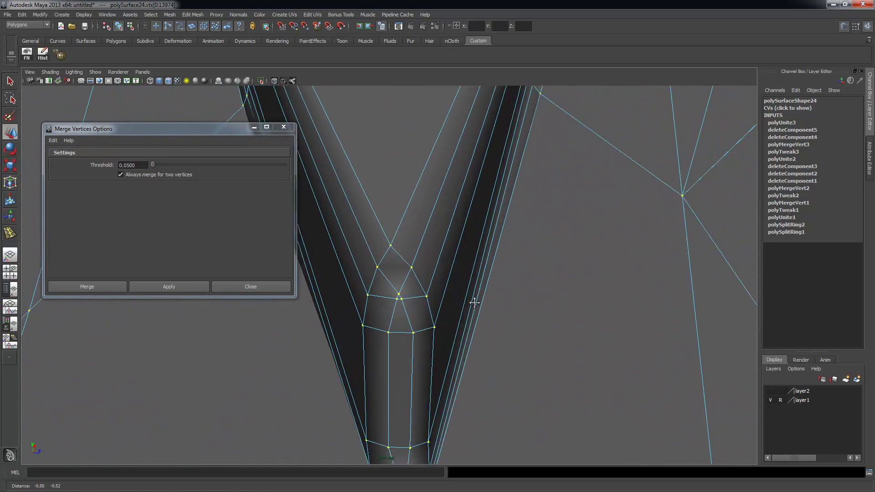
{"action": "middle_click_drag", "start_coordinate": [474, 302], "coordinate": [410, 301], "text": "alt"}
{"action": "left_click", "coordinate": [189, 290]}
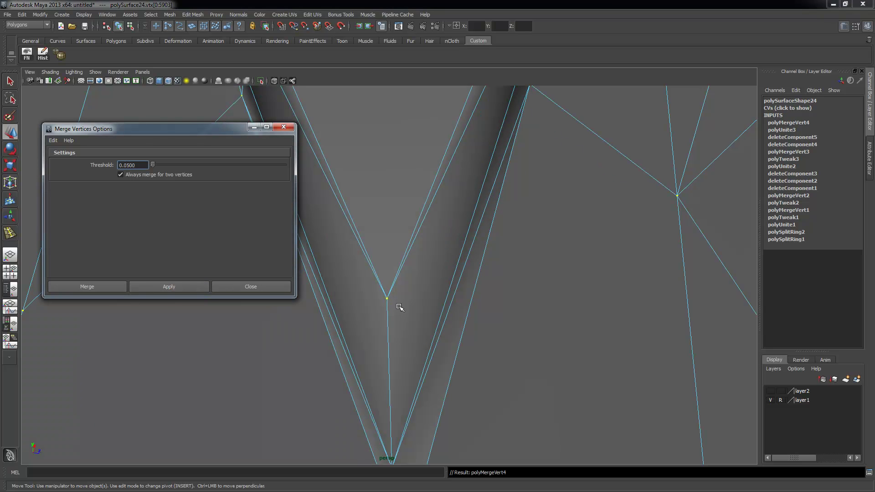
{"action": "key", "text": "ctrl+z"}
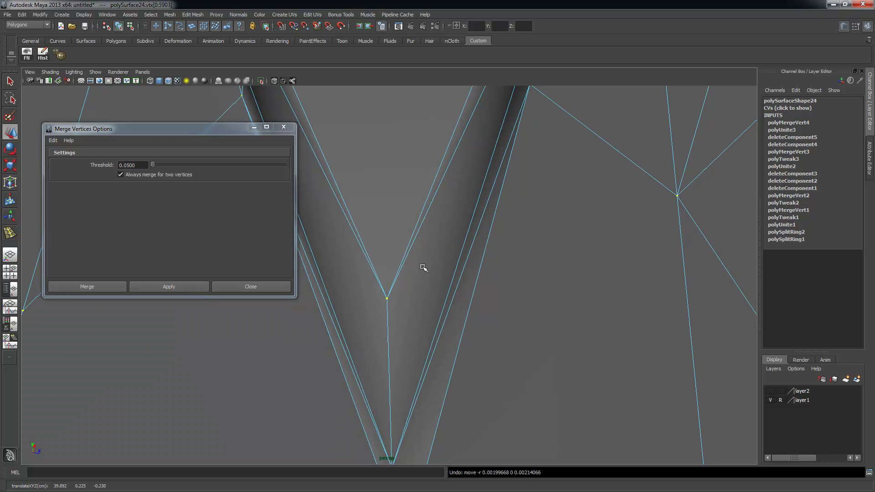
- Reset the merge settings to the default threshold of 0.01 and merge the selected vertices
{"action": "left_click", "coordinate": [143, 165]}
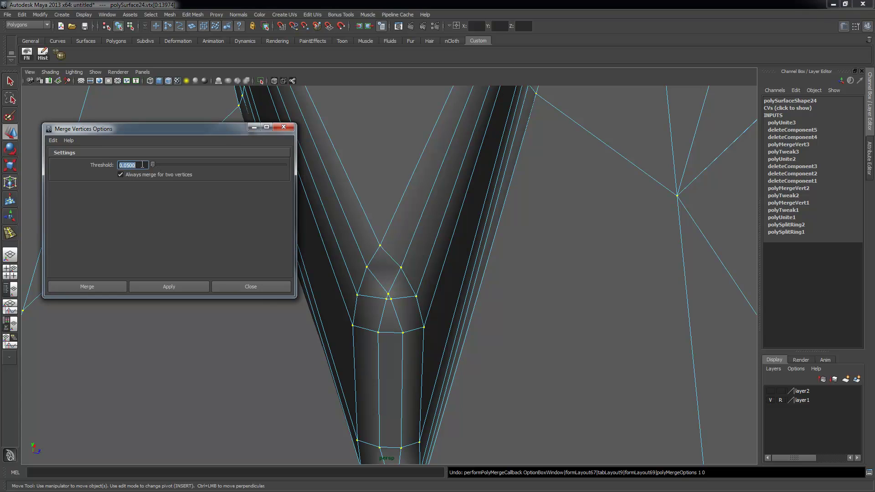
{"action": "left_click", "coordinate": [54, 141]}
{"action": "left_click", "coordinate": [66, 158]}
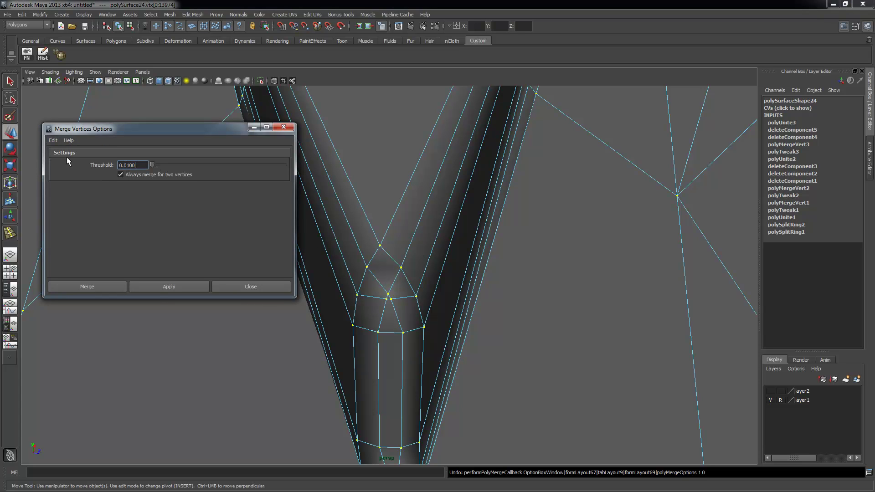
{"action": "left_click", "coordinate": [168, 288]}
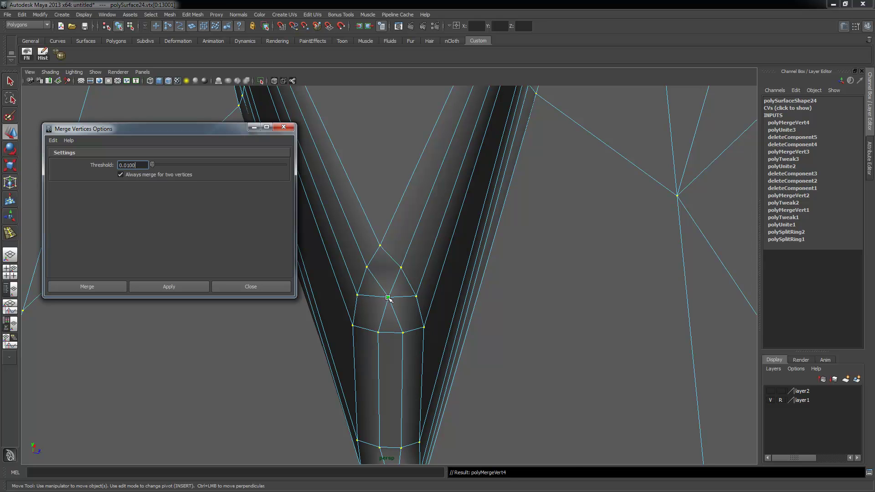
- Undo the last vertex merge and merge the selected vertices again with a threshold of 0.005
{"action": "key", "text": "ctrl+z"}
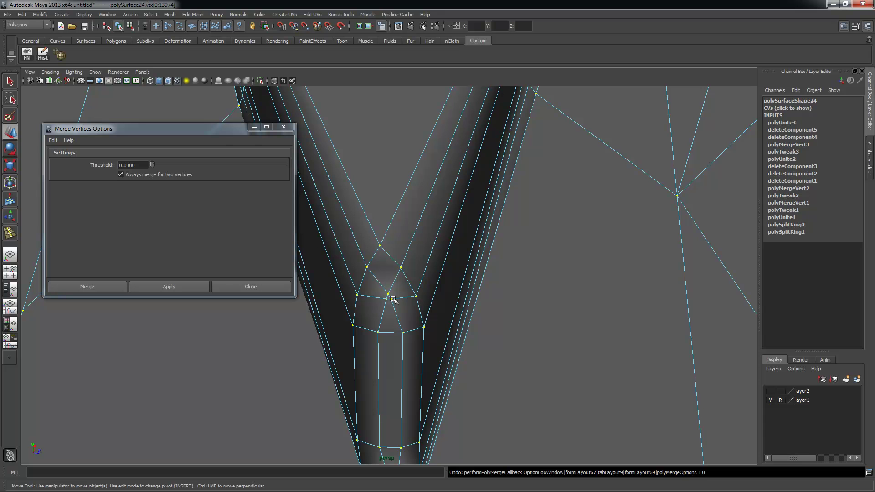
{"action": "left_click_drag", "start_coordinate": [464, 298], "coordinate": [466, 293], "text": "alt"}
{"action": "left_click", "coordinate": [140, 166]}
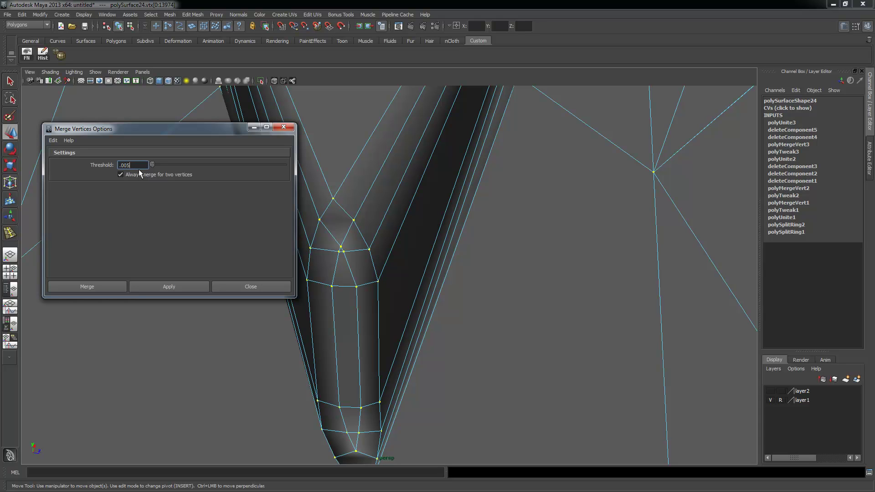
{"action": "left_click", "coordinate": [169, 287]}
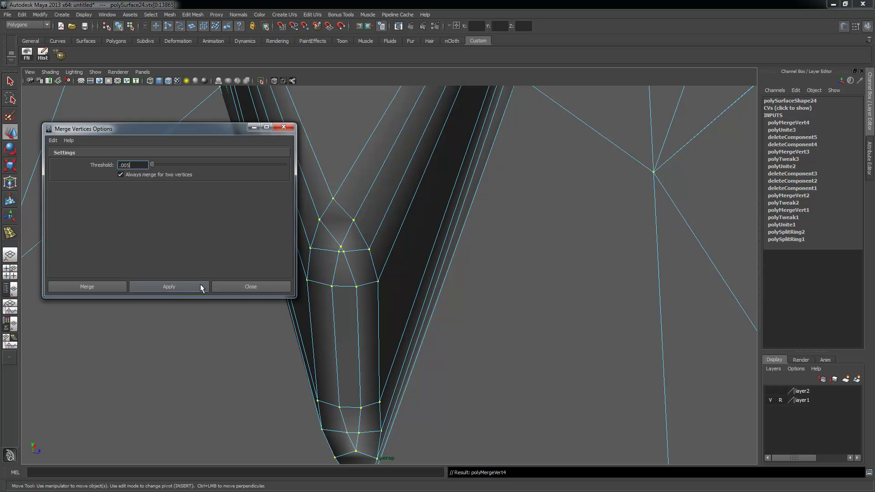
{"action": "left_click", "coordinate": [243, 286]}
{"action": "middle_click_drag", "start_coordinate": [709, 177], "coordinate": [652, 243], "text": "alt"}
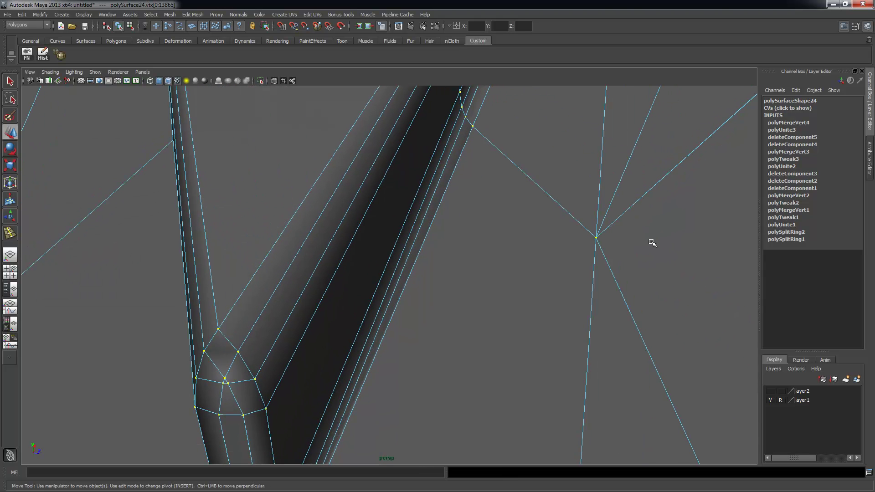
- Check a merged groove-corner vertex up close, return to object mode and select the whole tread mesh
{"action": "left_click", "coordinate": [226, 379]}
{"action": "middle_click_drag", "start_coordinate": [244, 387], "coordinate": [267, 339], "text": "alt"}
{"action": "right_click_drag", "start_coordinate": [277, 334], "coordinate": [383, 295], "text": "alt"}
{"action": "key", "text": "F8"}
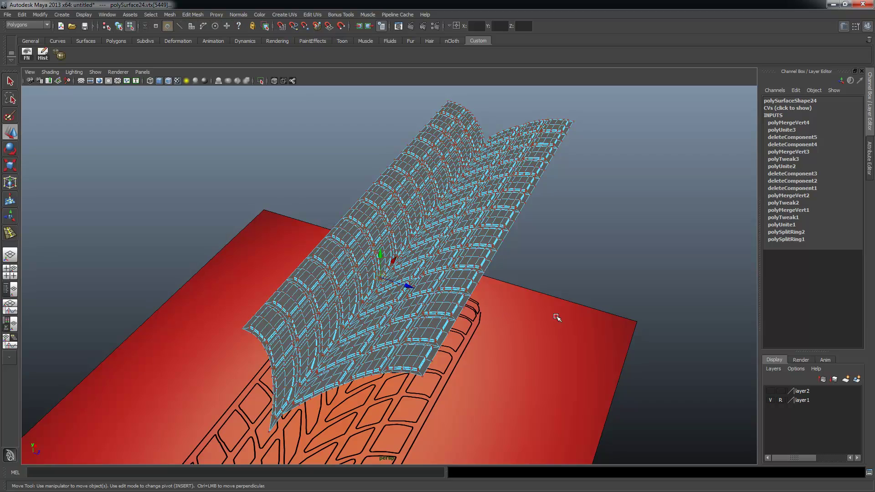
{"action": "left_click", "coordinate": [636, 254]}
{"action": "left_click_drag", "start_coordinate": [628, 233], "coordinate": [498, 238], "text": "alt"}
{"action": "left_click", "coordinate": [491, 253]}
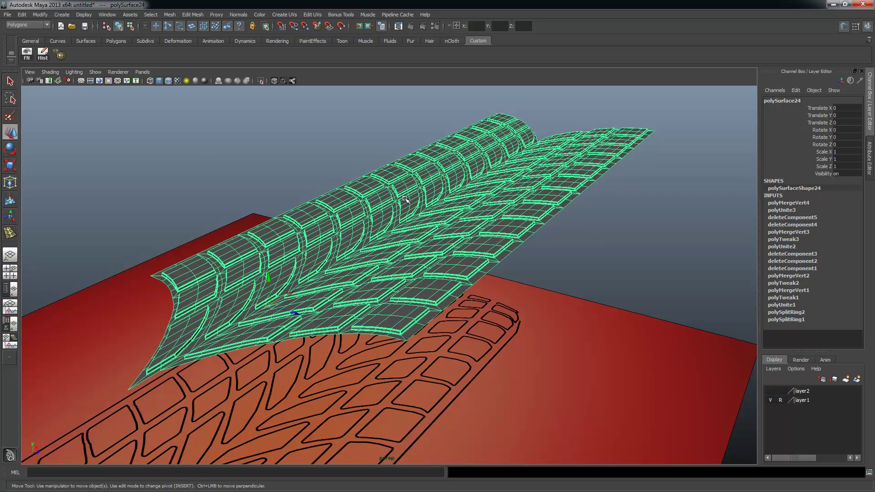
- Show the face normals of the tread mesh and examine their direction along the row
{"action": "left_click", "coordinate": [27, 54]}
{"action": "right_click_drag", "start_coordinate": [302, 260], "coordinate": [412, 287], "text": "alt"}
{"action": "left_click_drag", "start_coordinate": [412, 288], "coordinate": [437, 283], "text": "alt"}
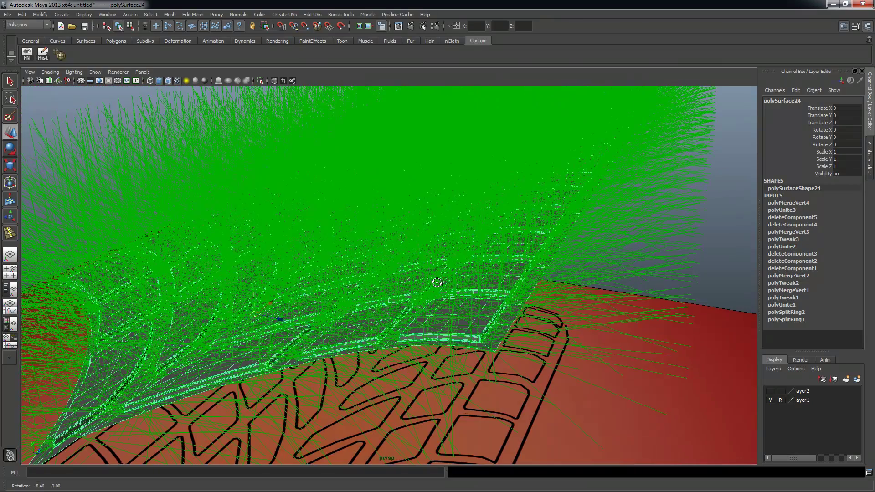
{"action": "left_click_drag", "start_coordinate": [519, 285], "coordinate": [489, 308], "text": "alt"}
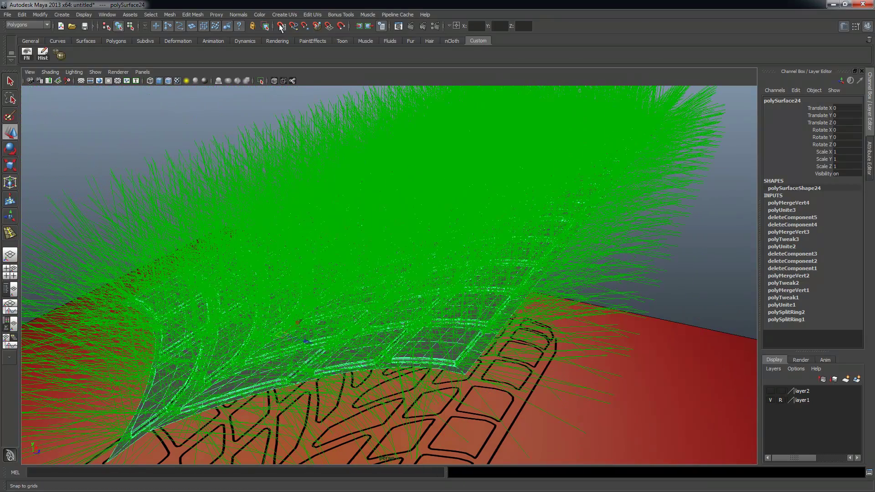
- Conform the normals of the tread mesh, then look at them from the front and conform them once more
{"action": "left_click", "coordinate": [247, 16]}
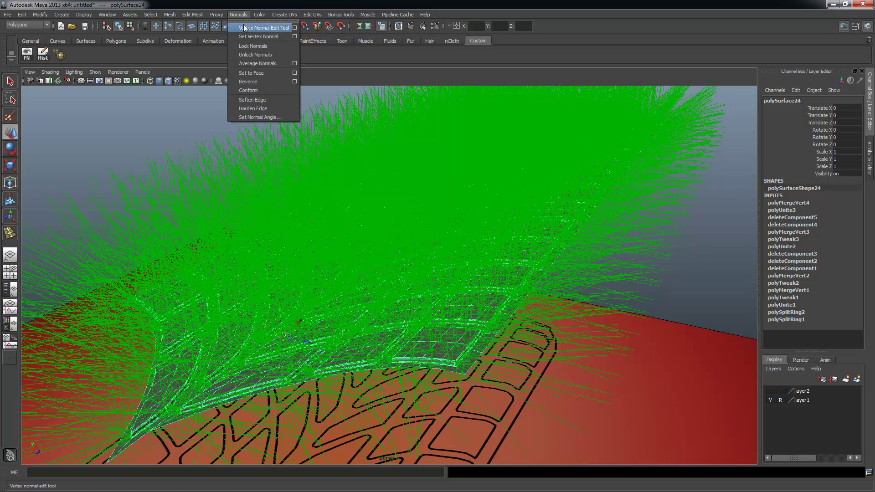
{"action": "left_click", "coordinate": [249, 90]}
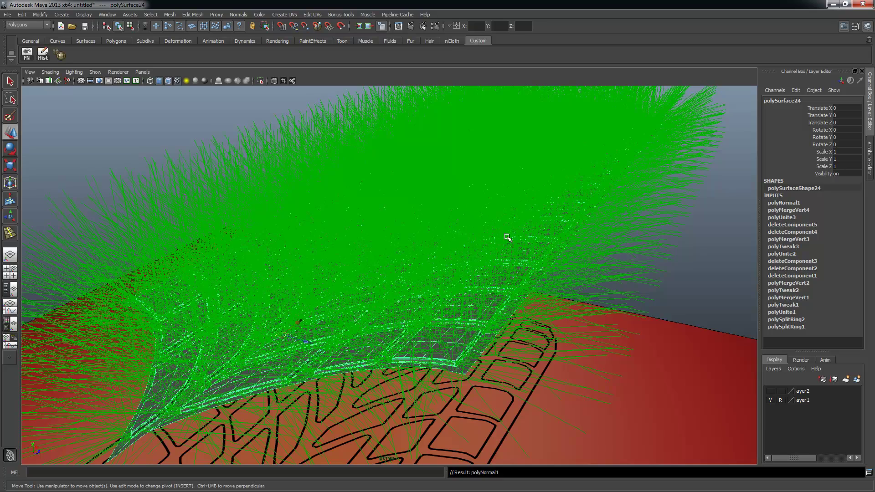
{"action": "mouse_move", "coordinate": [504, 239]}
{"action": "left_mouse_down", "text": "alt"}
{"action": "mouse_move", "coordinate": [455, 214]}
{"action": "mouse_move", "coordinate": [469, 234]}
{"action": "mouse_move", "coordinate": [466, 259]}
{"action": "mouse_move", "coordinate": [512, 252]}
{"action": "left_mouse_up", "text": "alt"}
{"action": "left_click_drag", "start_coordinate": [474, 327], "coordinate": [515, 248], "text": "alt"}
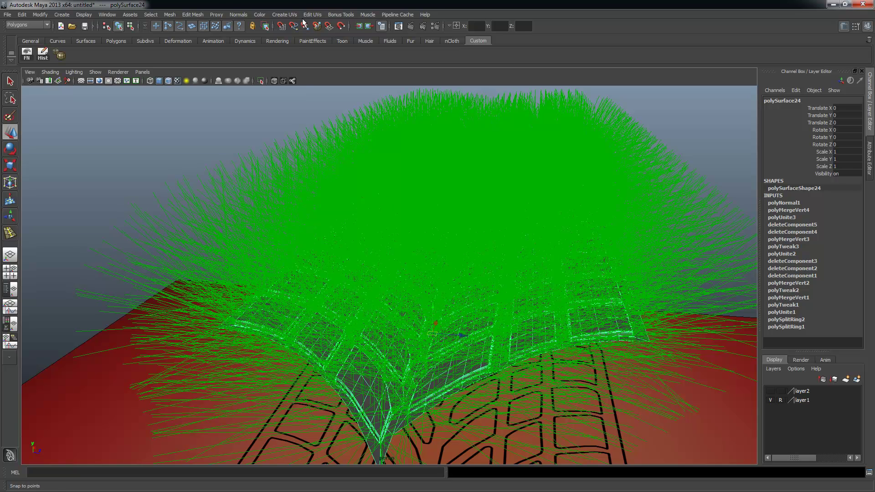
{"action": "left_click", "coordinate": [238, 15]}
{"action": "left_click", "coordinate": [258, 91]}
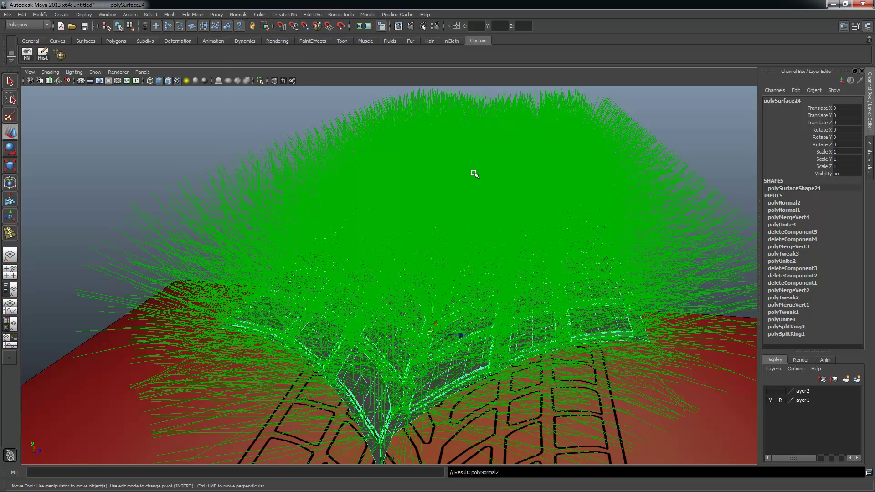
{"action": "left_click_drag", "start_coordinate": [354, 289], "coordinate": [297, 240], "text": "alt"}
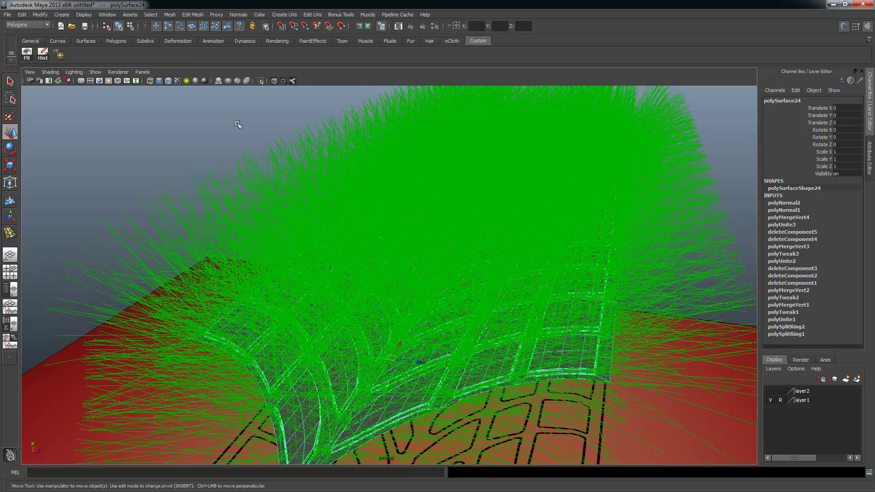
- Delete the tread mesh's construction history, hide its face normals and deselect it
{"action": "left_click", "coordinate": [42, 54]}
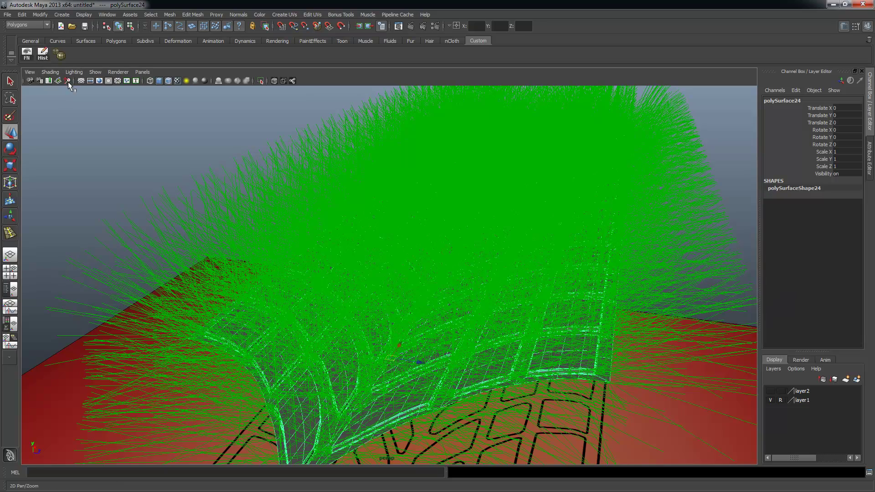
{"action": "left_click", "coordinate": [29, 55]}
{"action": "left_click_drag", "start_coordinate": [558, 239], "coordinate": [506, 240], "text": "alt"}
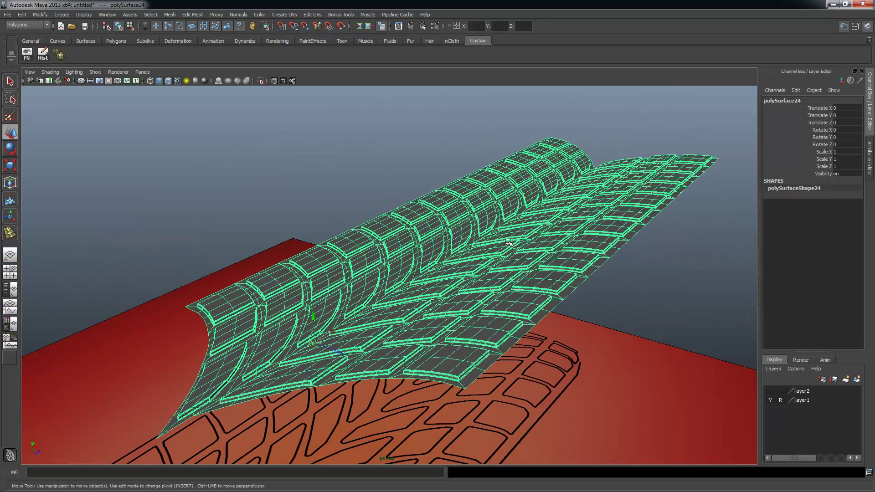
{"action": "left_click", "coordinate": [667, 260]}
{"action": "left_click_drag", "start_coordinate": [668, 260], "coordinate": [532, 227], "text": "alt"}
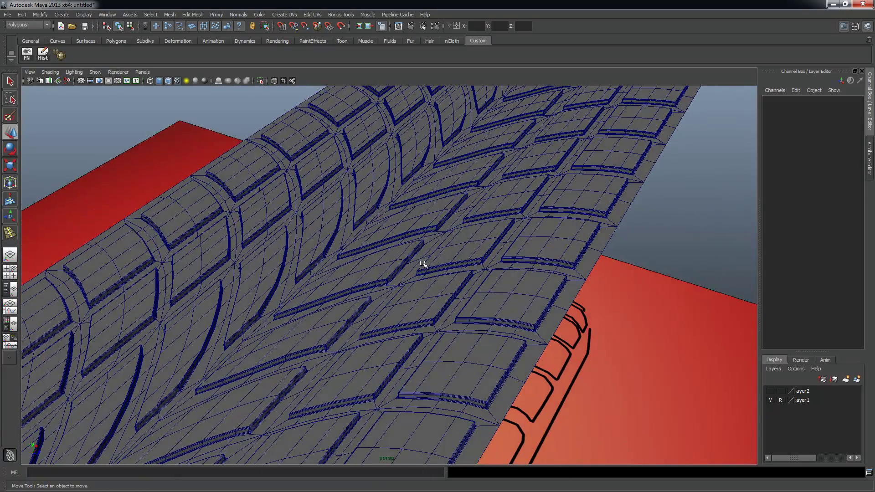
- Insert a trial edge loop lengthwise through an outer tread block with the Insert Edge Loop Tool
{"action": "left_click", "coordinate": [423, 264]}
{"action": "left_click_drag", "start_coordinate": [404, 264], "coordinate": [429, 252], "text": "alt"}
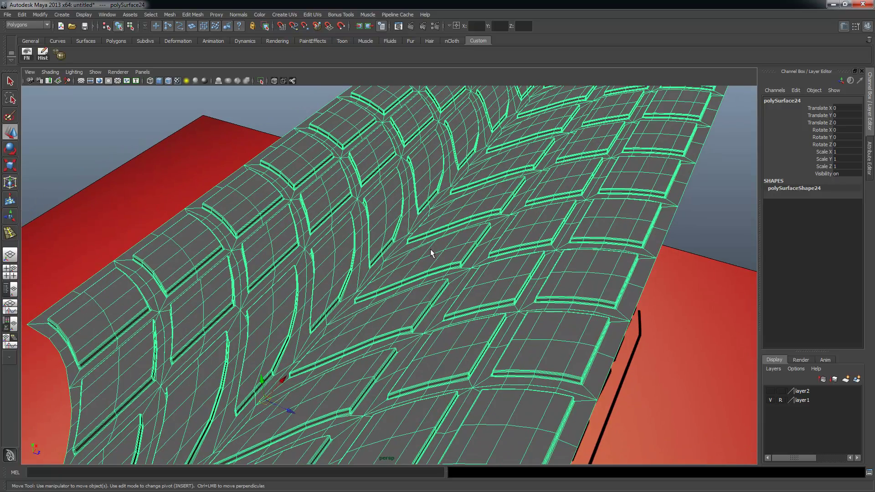
{"action": "key", "text": "q"}
{"action": "right_click_drag", "start_coordinate": [378, 262], "coordinate": [402, 166], "text": "alt"}
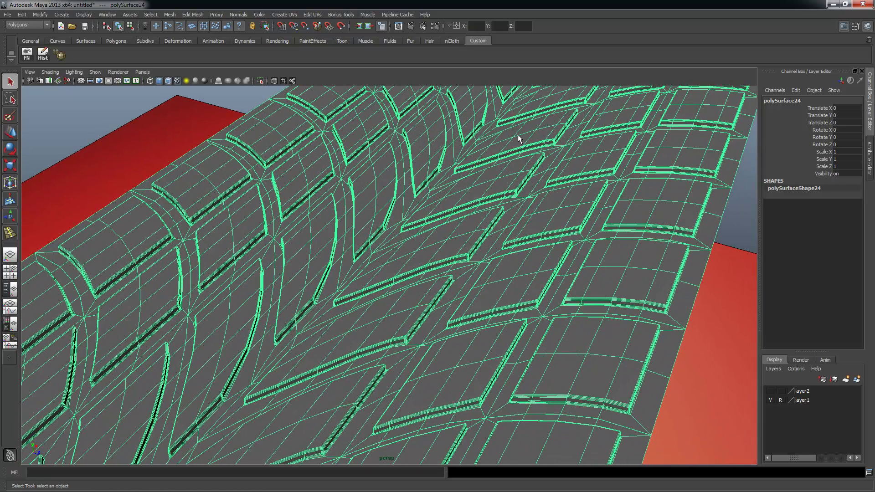
{"action": "left_click", "coordinate": [191, 15]}
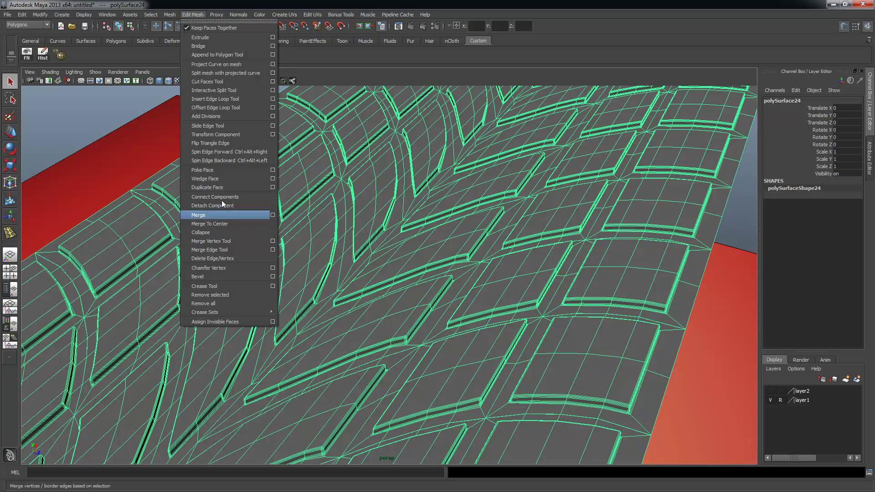
{"action": "left_click", "coordinate": [215, 99]}
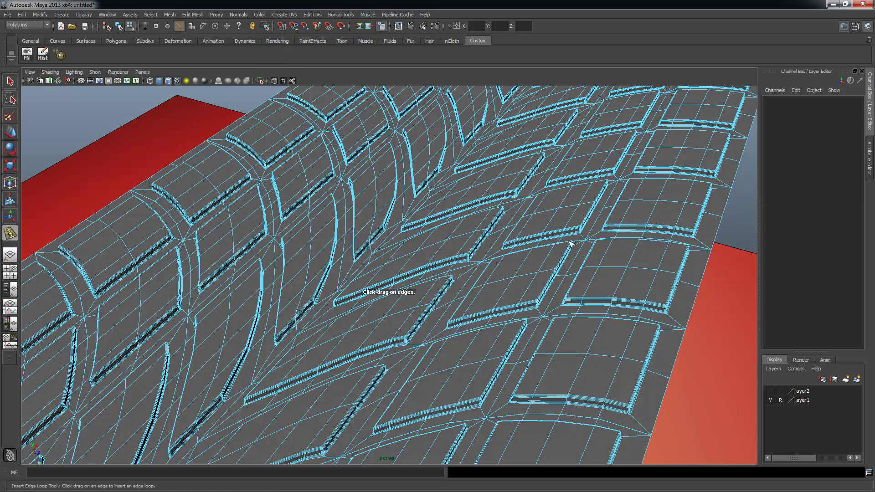
{"action": "left_click_drag", "start_coordinate": [648, 253], "coordinate": [655, 242]}
- Examine how far the trial edge loop runs across the groove seam, and undo it
{"action": "scroll", "coordinate": [665, 269], "scroll_direction": "up", "scroll_amount": 3}
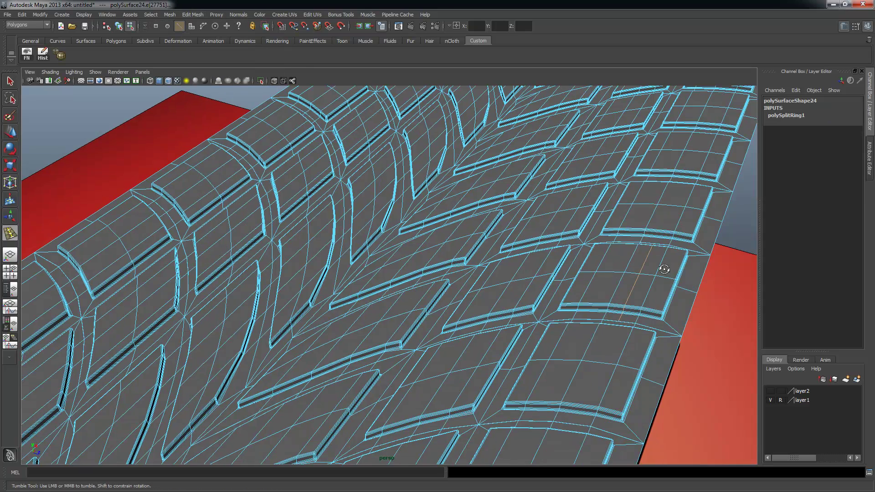
{"action": "middle_click_drag", "start_coordinate": [643, 296], "coordinate": [549, 295], "text": "alt"}
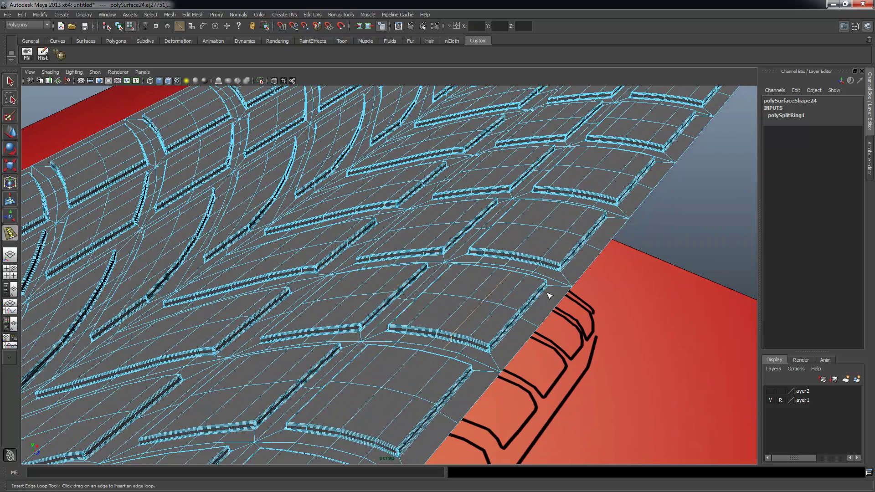
{"action": "right_click_drag", "start_coordinate": [549, 295], "coordinate": [595, 294], "text": "alt"}
{"action": "left_click_drag", "start_coordinate": [596, 293], "coordinate": [567, 278], "text": "alt"}
{"action": "left_click_drag", "start_coordinate": [528, 309], "coordinate": [506, 308], "text": "alt"}
{"action": "right_click_drag", "start_coordinate": [477, 311], "coordinate": [498, 320], "text": "alt"}
{"action": "middle_click_drag", "start_coordinate": [504, 321], "coordinate": [488, 286], "text": "alt"}
{"action": "left_click_drag", "start_coordinate": [488, 286], "coordinate": [490, 289], "text": "alt"}
{"action": "scroll", "coordinate": [512, 289], "scroll_direction": "up", "scroll_amount": 2}
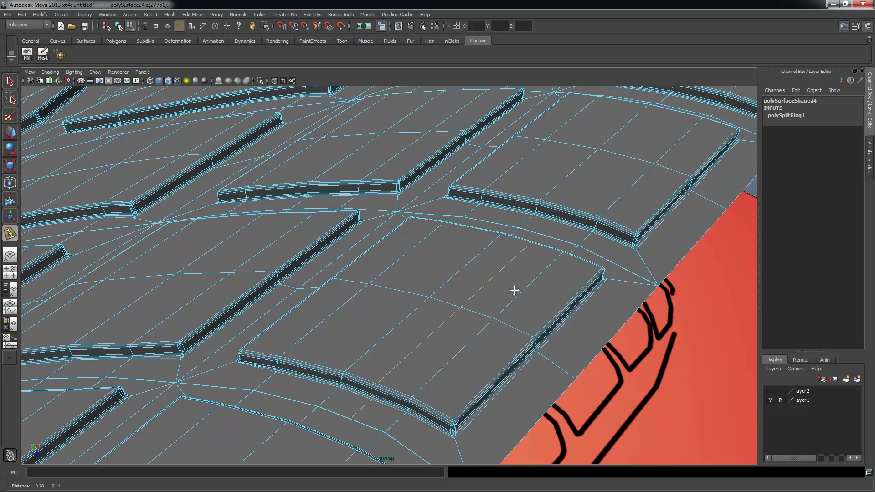
{"action": "scroll", "coordinate": [424, 330], "scroll_direction": "up", "scroll_amount": 1}
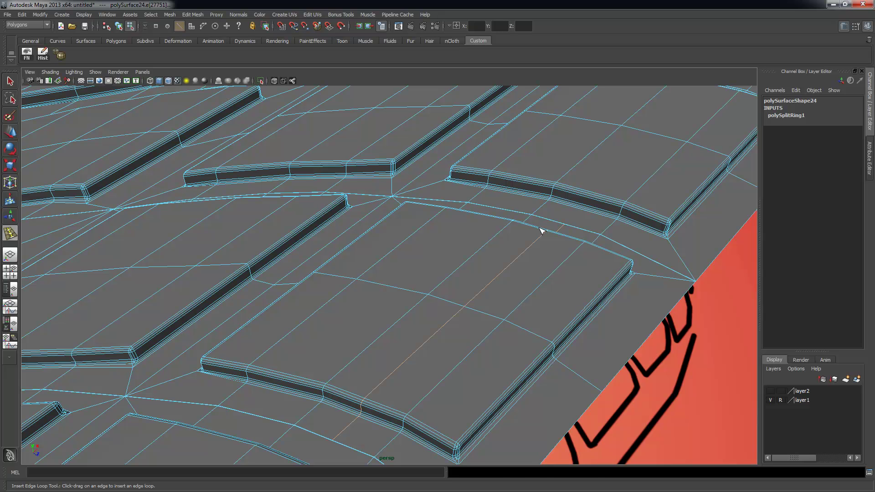
{"action": "key", "text": "ctrl+z"}
- Pick a groove-floor face beside the seam below an outer tread block to inspect the geometry
{"action": "middle_click_drag", "start_coordinate": [427, 364], "coordinate": [444, 328], "text": "alt"}
{"action": "right_click_drag", "start_coordinate": [443, 328], "coordinate": [498, 408], "text": "alt"}
{"action": "middle_click_drag", "start_coordinate": [499, 409], "coordinate": [473, 274], "text": "alt"}
{"action": "key", "text": "q"}
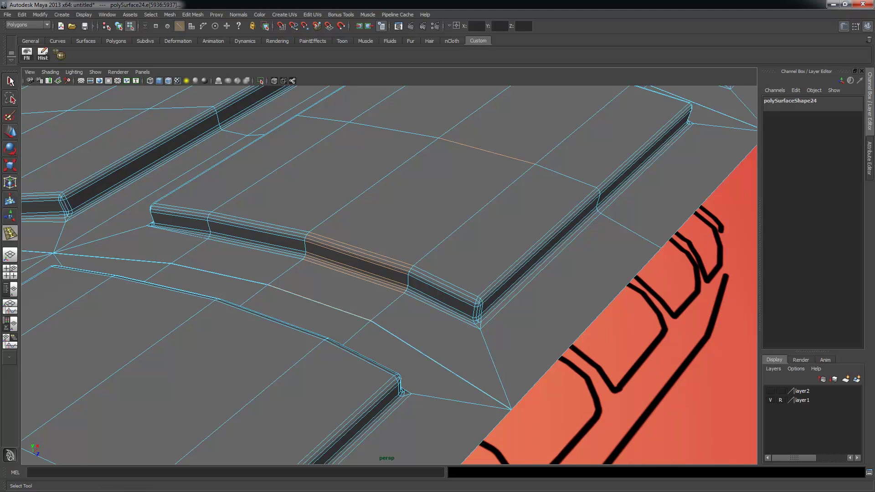
{"action": "scroll", "coordinate": [346, 329], "scroll_direction": "up", "scroll_amount": 5}
{"action": "key", "text": "F11"}
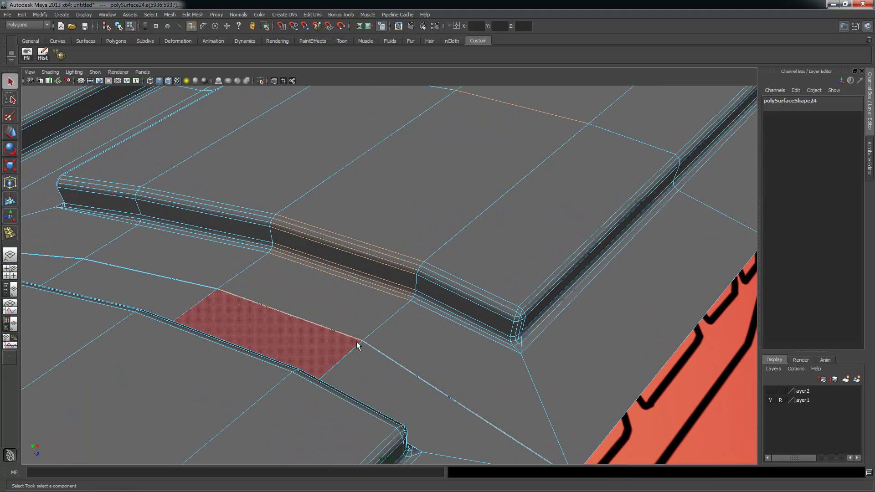
{"action": "left_click", "coordinate": [344, 317]}
- Switch to vertex selection and pick a vertex on the groove seam to examine the connection there up close
{"action": "right_click_drag", "start_coordinate": [359, 316], "coordinate": [322, 317]}
{"action": "scroll", "coordinate": [333, 316], "scroll_direction": "down", "scroll_amount": 6}
{"action": "left_click_drag", "start_coordinate": [332, 317], "coordinate": [524, 252], "text": "alt"}
{"action": "right_click_drag", "start_coordinate": [524, 252], "coordinate": [371, 235], "text": "alt"}
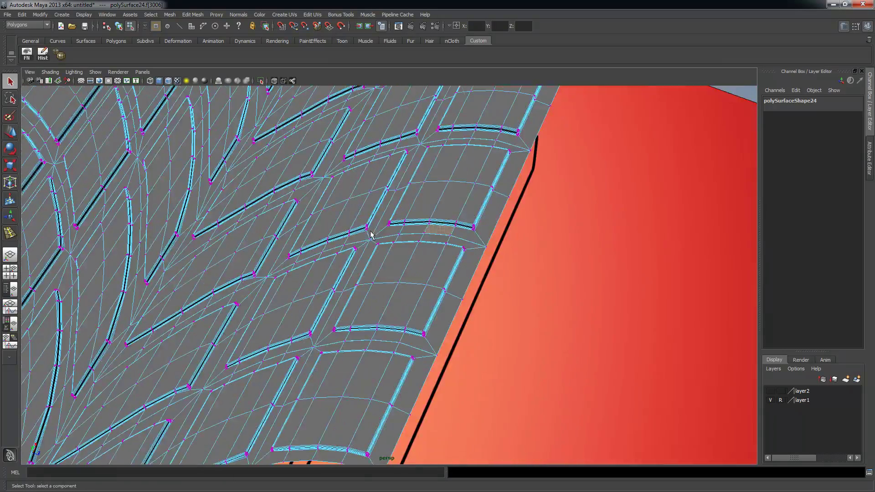
{"action": "left_click_drag", "start_coordinate": [371, 235], "coordinate": [394, 256], "text": "alt"}
{"action": "scroll", "coordinate": [538, 258], "scroll_direction": "up", "scroll_amount": 5}
{"action": "left_click_drag", "start_coordinate": [537, 258], "coordinate": [486, 254], "text": "alt"}
{"action": "right_click_drag", "start_coordinate": [392, 267], "coordinate": [459, 275], "text": "alt"}
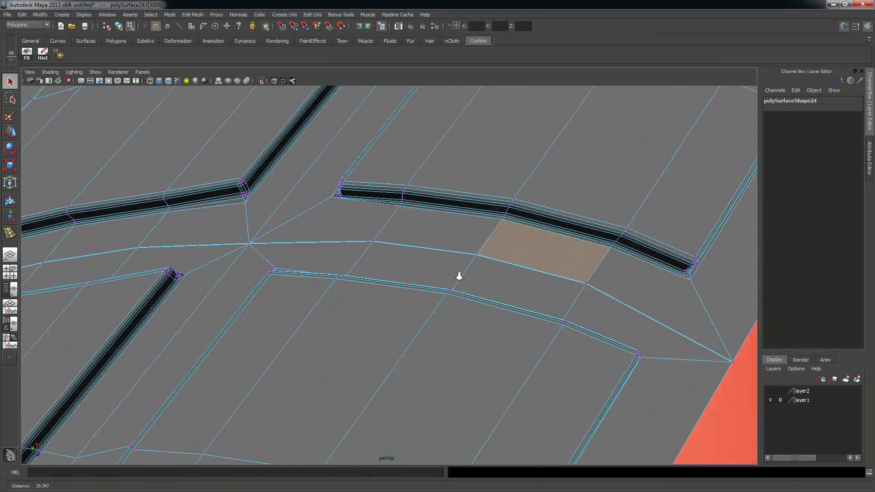
{"action": "left_click_drag", "start_coordinate": [363, 232], "coordinate": [409, 262]}
{"action": "right_click_drag", "start_coordinate": [333, 257], "coordinate": [364, 261], "text": "alt"}
{"action": "scroll", "coordinate": [364, 260], "scroll_direction": "up", "scroll_amount": 2}
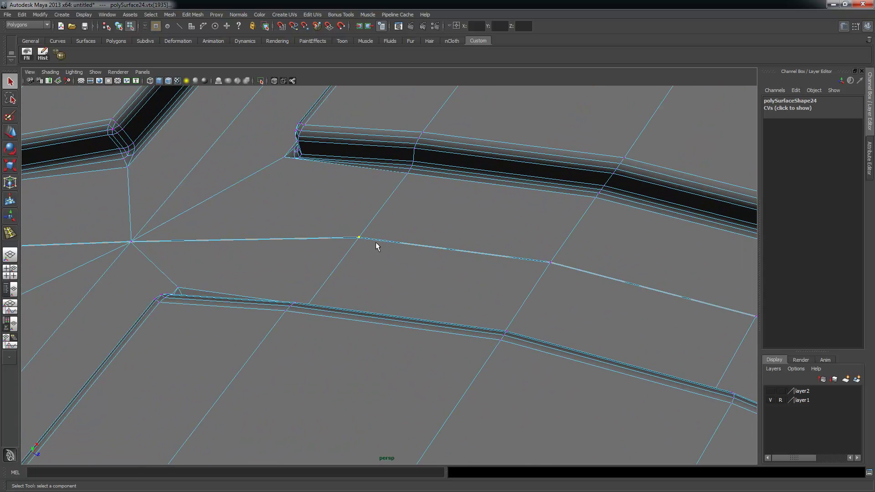
{"action": "middle_click_drag", "start_coordinate": [375, 242], "coordinate": [401, 250], "text": "alt"}
{"action": "scroll", "coordinate": [256, 211], "scroll_direction": "up", "scroll_amount": 5}
{"action": "middle_click_drag", "start_coordinate": [277, 215], "coordinate": [315, 266], "text": "alt"}
{"action": "right_click_drag", "start_coordinate": [257, 312], "coordinate": [205, 311], "text": "alt"}
{"action": "right_click_drag", "start_coordinate": [371, 289], "coordinate": [246, 289], "text": "alt"}
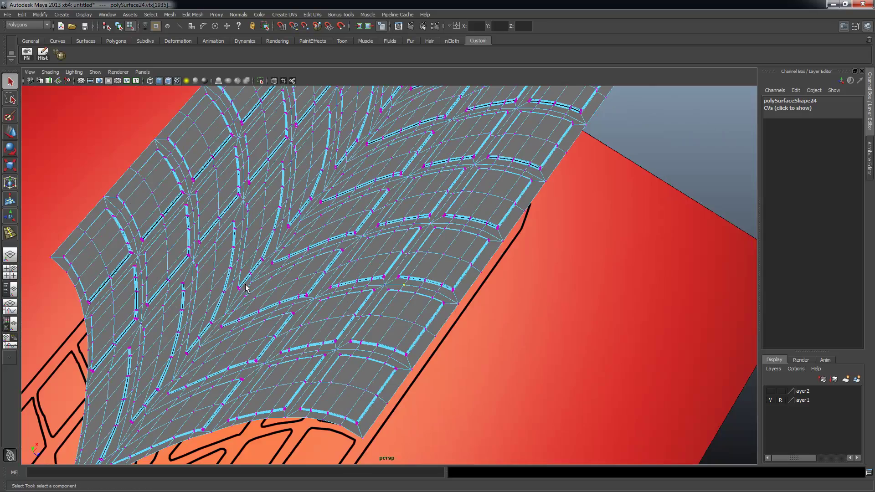
- Switch to the top view and frame the pointed front end of the tread row
{"action": "key", "text": "space"}
{"action": "key", "text": "space"}
{"action": "scroll", "coordinate": [235, 185], "scroll_direction": "up", "scroll_amount": 3}
{"action": "key", "text": "space"}
{"action": "key", "text": "space"}
{"action": "scroll", "coordinate": [299, 215], "scroll_direction": "up", "scroll_amount": 5}
{"action": "scroll", "coordinate": [288, 245], "scroll_direction": "down", "scroll_amount": 3}
{"action": "scroll", "coordinate": [328, 259], "scroll_direction": "up", "scroll_amount": 4}
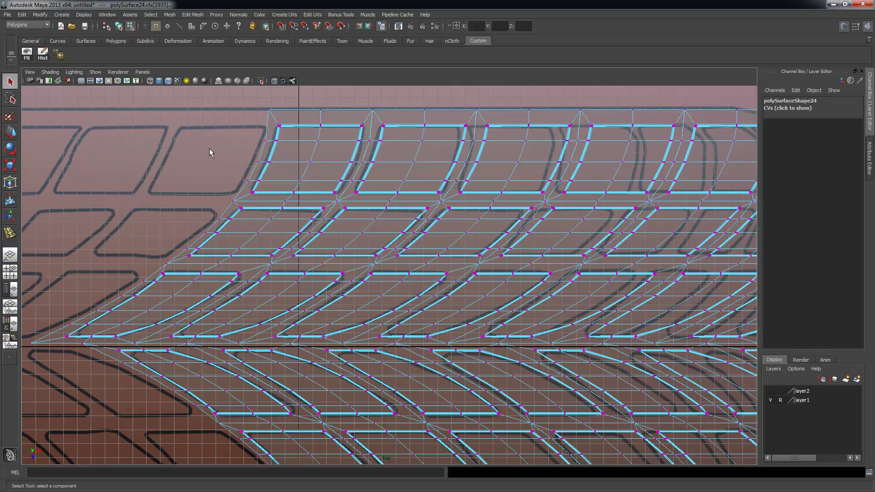
- Activate the Lasso Tool and try to encircle vertices along the slanted front edge of the tread
{"action": "left_click", "coordinate": [10, 99]}
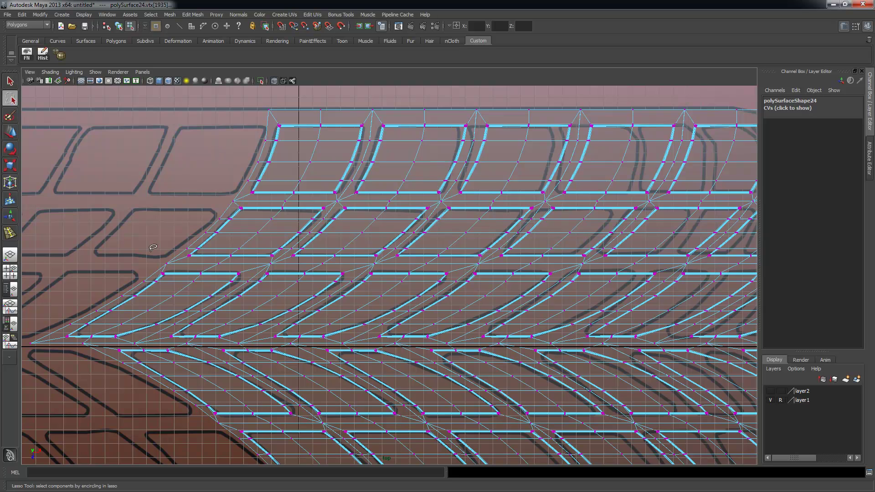
{"action": "middle_click_drag", "start_coordinate": [81, 326], "coordinate": [136, 275], "text": "alt"}
{"action": "left_click_drag", "start_coordinate": [137, 301], "coordinate": [217, 251]}
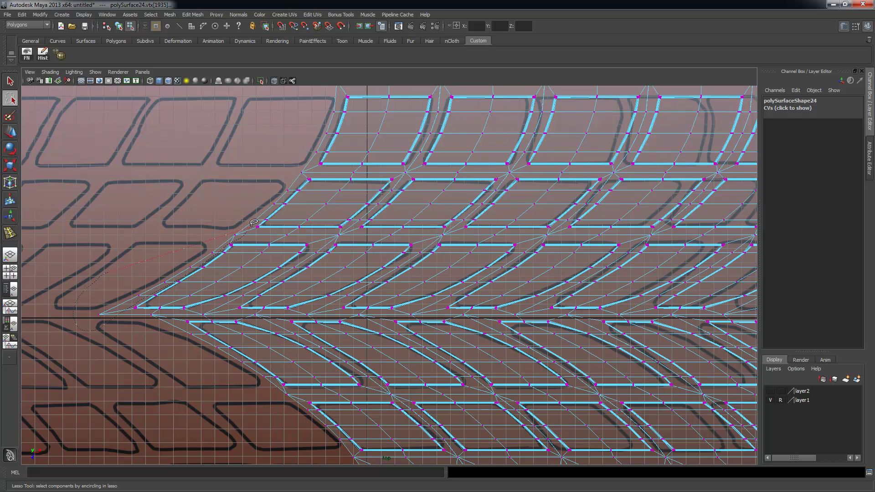
{"action": "left_click_drag", "start_coordinate": [337, 117], "coordinate": [280, 50]}
{"action": "scroll", "coordinate": [363, 244], "scroll_direction": "down", "scroll_amount": 1}
{"action": "middle_click_drag", "start_coordinate": [395, 252], "coordinate": [342, 271], "text": "alt"}
{"action": "middle_click_drag", "start_coordinate": [356, 184], "coordinate": [289, 144], "text": "alt"}
- Clear the selection, try a lasso along the first groove between the tread blocks, and clear it again
{"action": "left_click", "coordinate": [95, 290]}
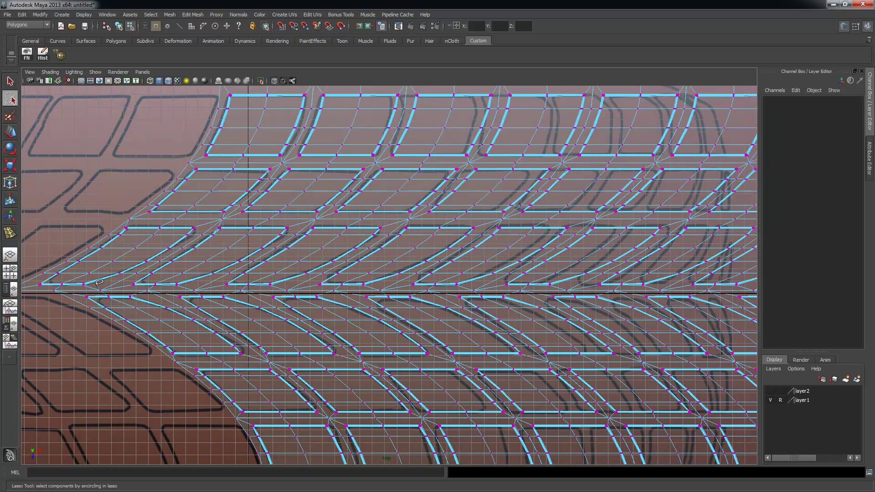
{"action": "mouse_move", "coordinate": [106, 290]}
{"action": "left_mouse_down"}
{"action": "mouse_move", "coordinate": [202, 237]}
{"action": "mouse_move", "coordinate": [272, 180]}
{"action": "mouse_move", "coordinate": [319, 107]}
{"action": "mouse_move", "coordinate": [316, 90]}
{"action": "mouse_move", "coordinate": [271, 175]}
{"action": "left_mouse_up"}
{"action": "left_click_drag", "start_coordinate": [124, 275], "coordinate": [111, 290]}
{"action": "scroll", "coordinate": [486, 239], "scroll_direction": "down", "scroll_amount": 1}
{"action": "middle_click_drag", "start_coordinate": [411, 225], "coordinate": [356, 266], "text": "alt"}
{"action": "left_click", "coordinate": [298, 126]}
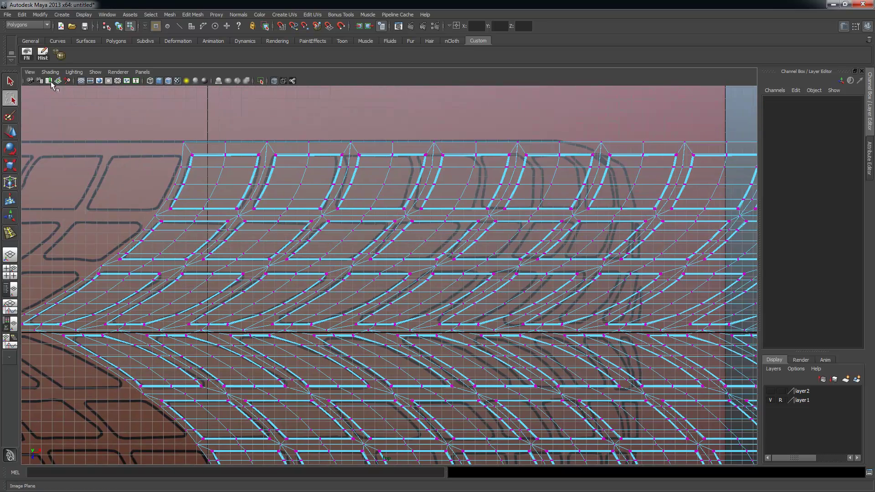
- Return to the Select Tool and the perspective view, and switch the tread mesh back to object selection
{"action": "left_click", "coordinate": [10, 81]}
{"action": "key", "text": "space"}
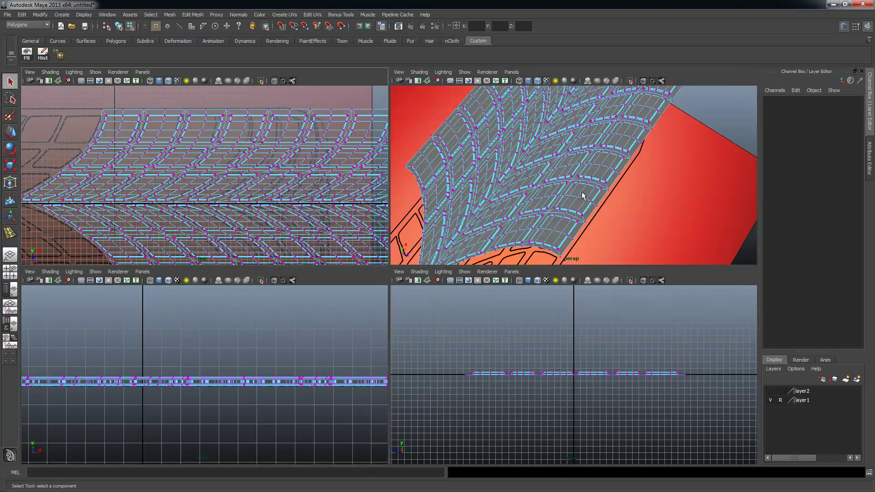
{"action": "key", "text": "space"}
{"action": "right_click_drag", "start_coordinate": [447, 293], "coordinate": [482, 346], "text": "alt"}
{"action": "middle_click_drag", "start_coordinate": [482, 346], "coordinate": [477, 332], "text": "alt"}
{"action": "key", "text": "F8"}
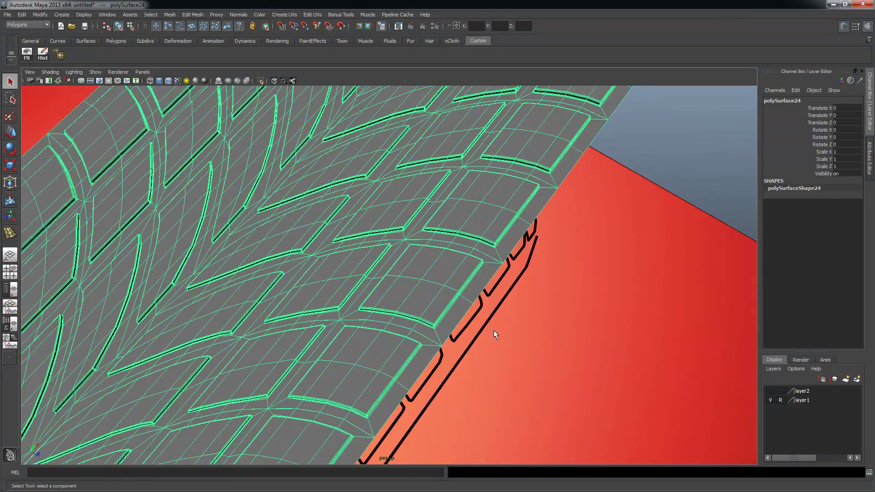
- Switch to vertex selection and pick the groove-floor vertex where edges meet between the pointed tread block corners
{"action": "left_click_drag", "start_coordinate": [407, 260], "coordinate": [338, 242], "text": "alt"}
{"action": "right_click_drag", "start_coordinate": [338, 242], "coordinate": [429, 248], "text": "alt"}
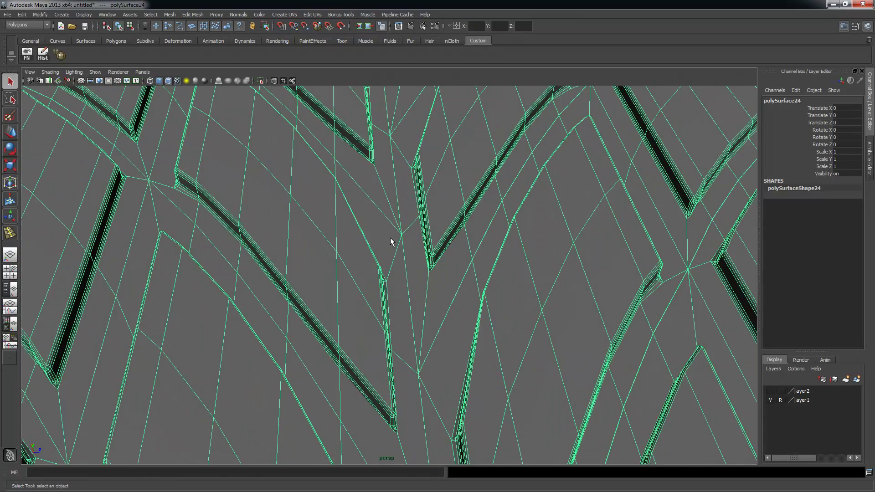
{"action": "left_click_drag", "start_coordinate": [431, 242], "coordinate": [428, 242], "text": "alt"}
{"action": "right_click_drag", "start_coordinate": [371, 233], "coordinate": [409, 242], "text": "alt"}
{"action": "left_click_drag", "start_coordinate": [408, 242], "coordinate": [371, 260], "text": "alt"}
{"action": "right_click_drag", "start_coordinate": [337, 305], "coordinate": [315, 283]}
{"action": "left_click_drag", "start_coordinate": [315, 283], "coordinate": [316, 302], "text": "alt"}
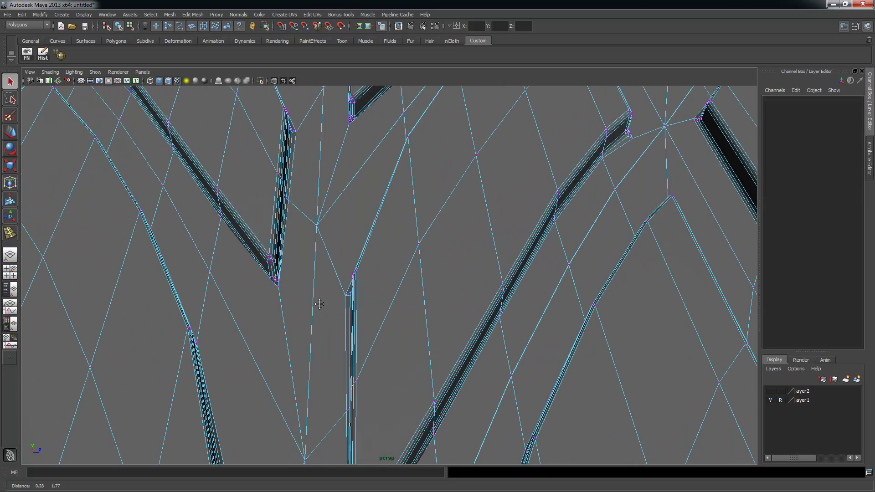
{"action": "left_click", "coordinate": [317, 224]}
{"action": "left_click_drag", "start_coordinate": [404, 248], "coordinate": [331, 255], "text": "alt"}
{"action": "scroll", "coordinate": [256, 318], "scroll_direction": "up", "scroll_amount": 4}
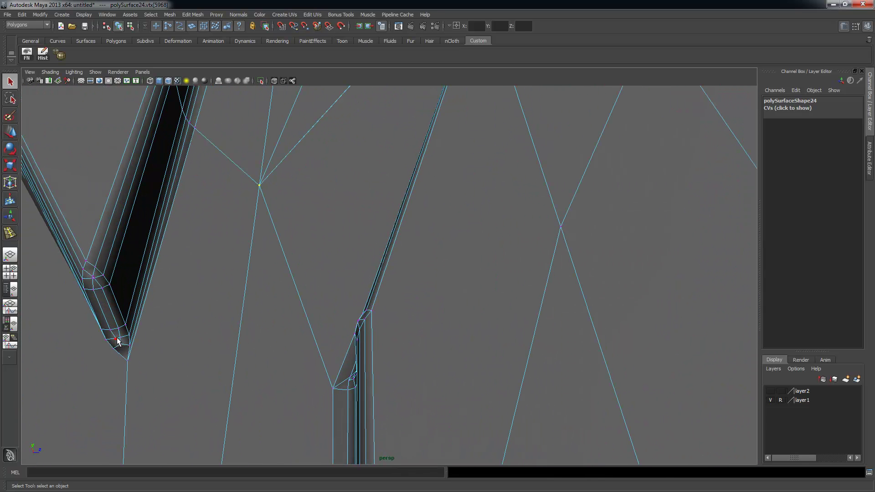
{"action": "scroll", "coordinate": [522, 281], "scroll_direction": "down", "scroll_amount": 5}
- Frame the tread's negative-X end in the front view and box-select the vertices along its base line
{"action": "left_click_drag", "start_coordinate": [410, 270], "coordinate": [166, 243], "text": "alt"}
{"action": "key", "text": "space"}
{"action": "key", "text": "space"}
{"action": "key", "text": "space"}
{"action": "key", "text": "space"}
{"action": "middle_click_drag", "start_coordinate": [452, 355], "coordinate": [550, 270], "text": "alt"}
{"action": "middle_click_drag", "start_coordinate": [200, 234], "coordinate": [541, 302], "text": "alt"}
{"action": "middle_click_drag", "start_coordinate": [114, 313], "coordinate": [333, 277], "text": "alt"}
{"action": "right_click_drag", "start_coordinate": [207, 277], "coordinate": [385, 278], "text": "alt"}
{"action": "middle_click_drag", "start_coordinate": [28, 244], "coordinate": [345, 274], "text": "alt"}
{"action": "right_click_drag", "start_coordinate": [124, 242], "coordinate": [163, 226], "text": "alt"}
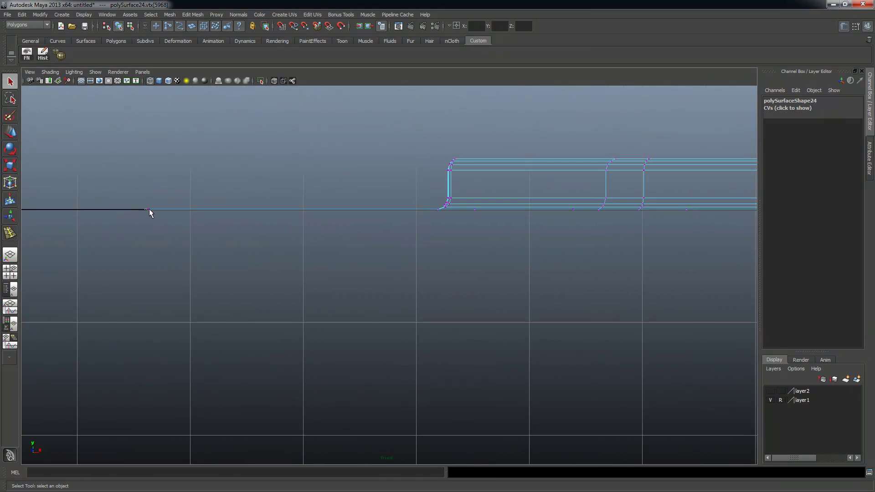
{"action": "left_click_drag", "start_coordinate": [874, 249], "coordinate": [874, 263]}
- Extend the base vertex selection along the tread in the front view until it passes the vertical origin axis
{"action": "middle_click_drag", "start_coordinate": [625, 260], "coordinate": [56, 247], "text": "alt"}
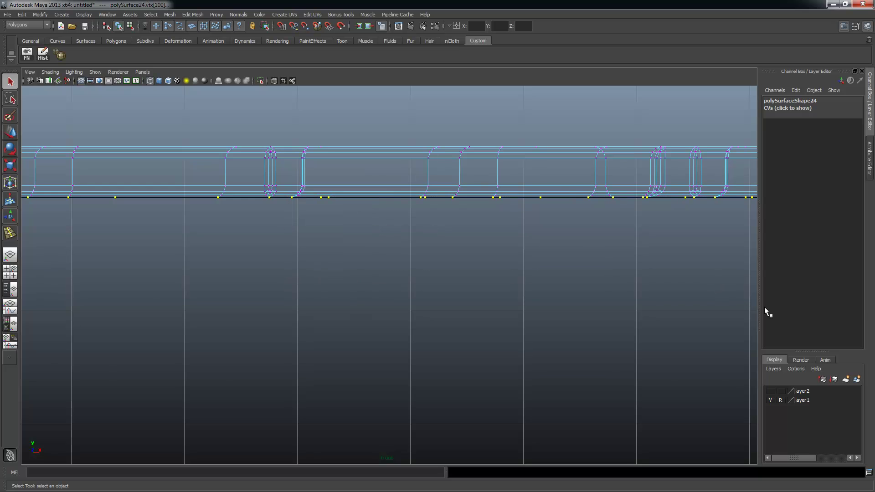
{"action": "middle_click_drag", "start_coordinate": [666, 274], "coordinate": [255, 275], "text": "alt"}
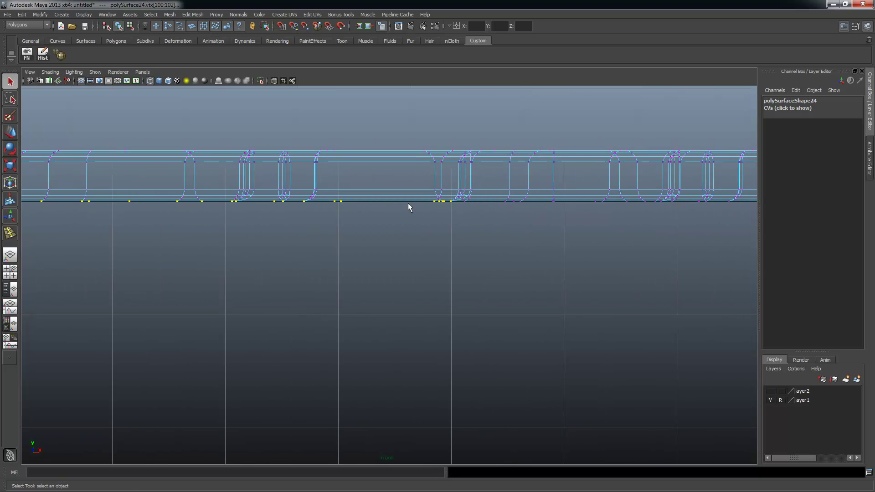
{"action": "left_click_drag", "start_coordinate": [811, 277], "coordinate": [802, 278], "text": "ctrl+shift"}
{"action": "middle_click_drag", "start_coordinate": [624, 292], "coordinate": [202, 291], "text": "alt"}
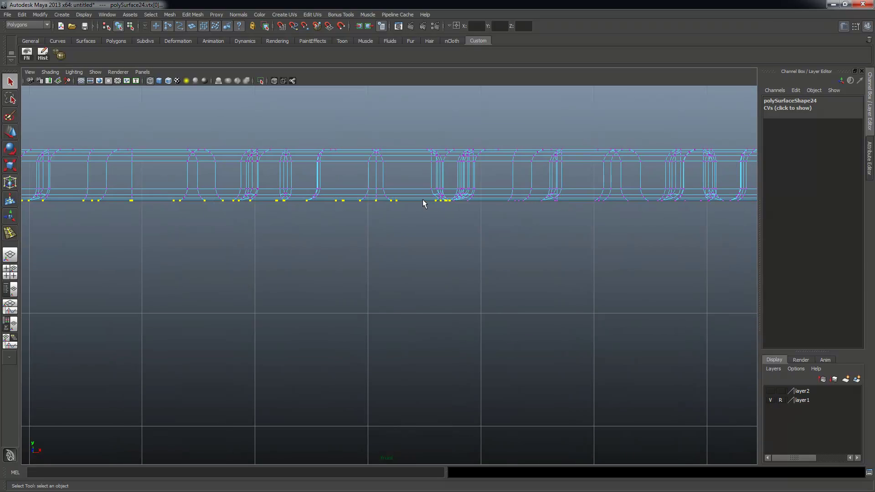
{"action": "middle_click_drag", "start_coordinate": [611, 293], "coordinate": [127, 316], "text": "alt"}
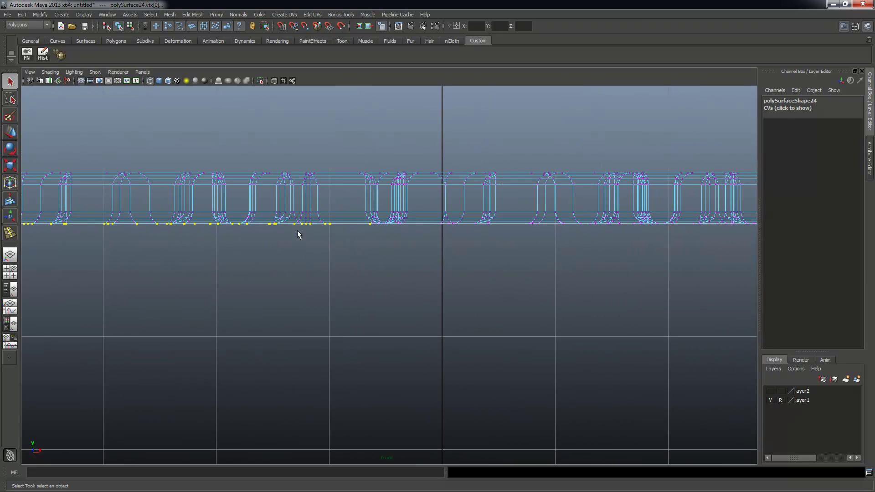
{"action": "left_click_drag", "start_coordinate": [380, 231], "coordinate": [683, 289]}
{"action": "left_click_drag", "start_coordinate": [356, 227], "coordinate": [755, 360], "text": "shift"}
- Keep adding base-line vertices beyond the origin to the selection, leaving out the raised block vertices
{"action": "middle_click_drag", "start_coordinate": [590, 313], "coordinate": [114, 296], "text": "alt"}
{"action": "left_click_drag", "start_coordinate": [302, 214], "coordinate": [754, 332], "text": "shift"}
{"action": "middle_click_drag", "start_coordinate": [186, 279], "coordinate": [143, 294], "text": "alt"}
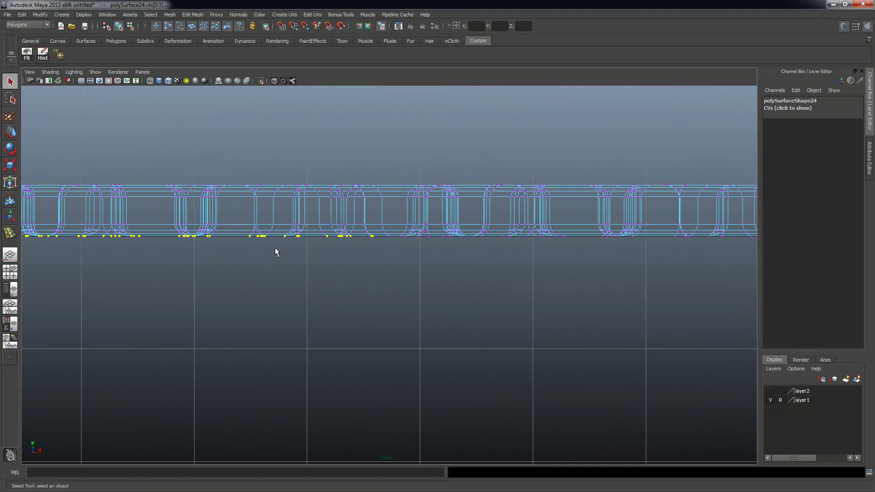
{"action": "left_click_drag", "start_coordinate": [387, 244], "coordinate": [834, 381], "text": "shift"}
{"action": "middle_click_drag", "start_coordinate": [457, 296], "coordinate": [0, 276], "text": "alt"}
{"action": "left_click_drag", "start_coordinate": [368, 228], "coordinate": [873, 323], "text": "shift"}
{"action": "middle_click_drag", "start_coordinate": [534, 264], "coordinate": [52, 268], "text": "alt"}
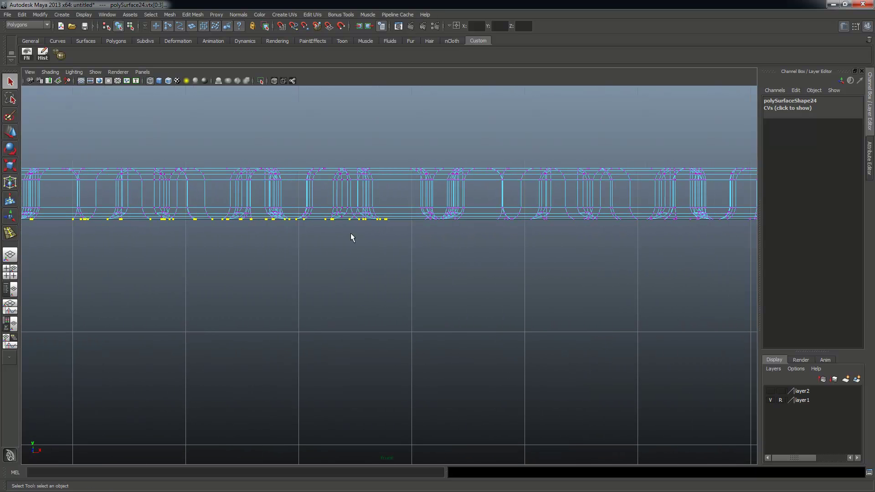
{"action": "middle_click_drag", "start_coordinate": [576, 279], "coordinate": [160, 223], "text": "alt"}
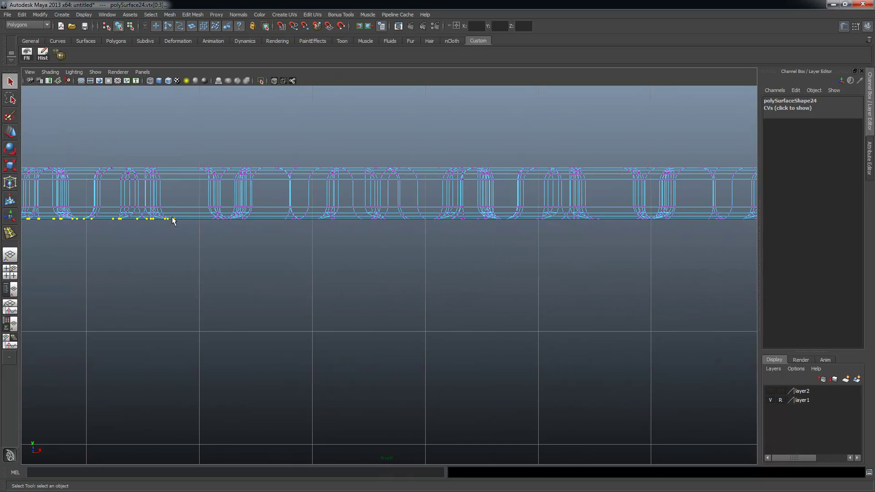
{"action": "middle_click_drag", "start_coordinate": [435, 287], "coordinate": [15, 271], "text": "alt"}
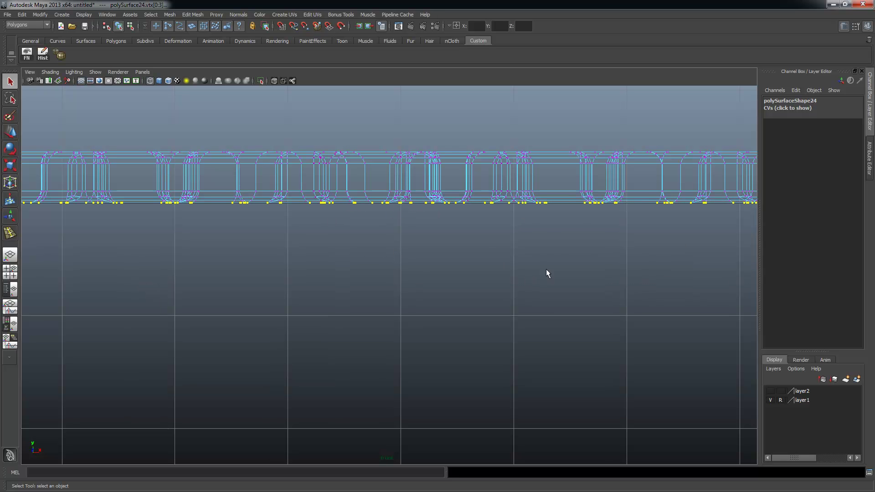
{"action": "middle_click_drag", "start_coordinate": [547, 269], "coordinate": [89, 261], "text": "alt"}
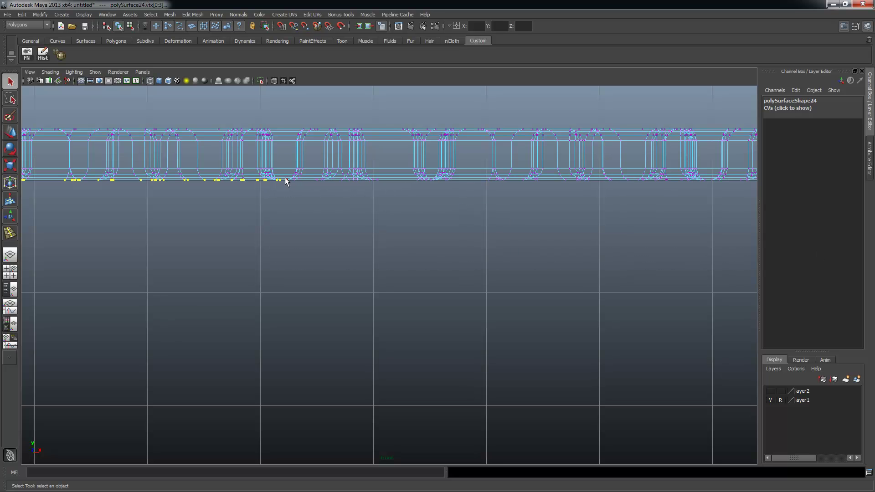
{"action": "left_click_drag", "start_coordinate": [874, 276], "coordinate": [874, 277], "text": "shift"}
{"action": "middle_click_drag", "start_coordinate": [514, 270], "coordinate": [122, 276], "text": "alt"}
{"action": "middle_click_drag", "start_coordinate": [508, 249], "coordinate": [349, 258], "text": "alt"}
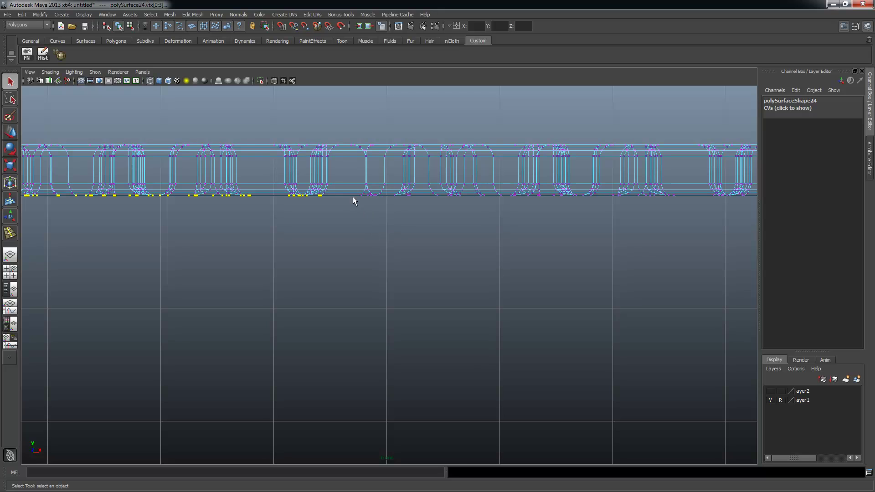
- Add the groove-floor vertices of the tread's middle stretch to the selection with overlapping boxes along the base
{"action": "left_click_drag", "start_coordinate": [343, 192], "coordinate": [874, 288], "text": "shift"}
{"action": "middle_click_drag", "start_coordinate": [532, 272], "coordinate": [117, 254], "text": "alt"}
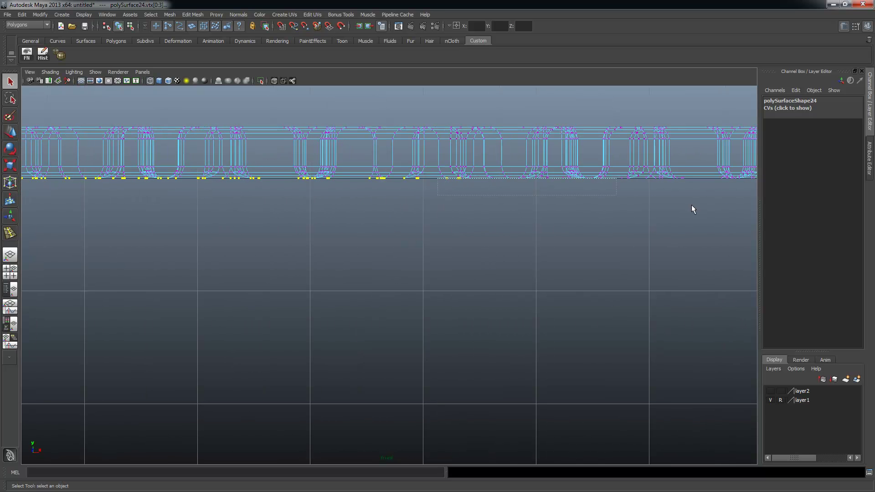
{"action": "middle_click_drag", "start_coordinate": [473, 257], "coordinate": [362, 246], "text": "alt"}
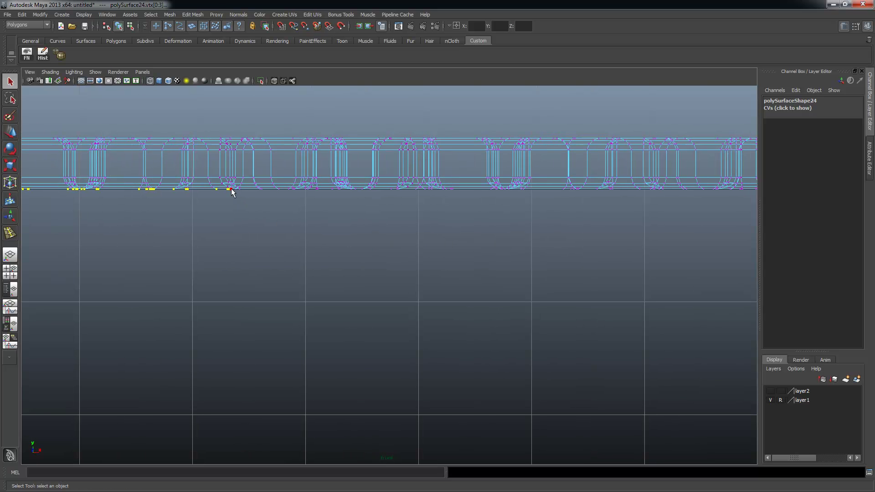
{"action": "left_click_drag", "start_coordinate": [800, 270], "coordinate": [801, 271], "text": "shift"}
{"action": "middle_click_drag", "start_coordinate": [436, 265], "coordinate": [484, 272], "text": "alt"}
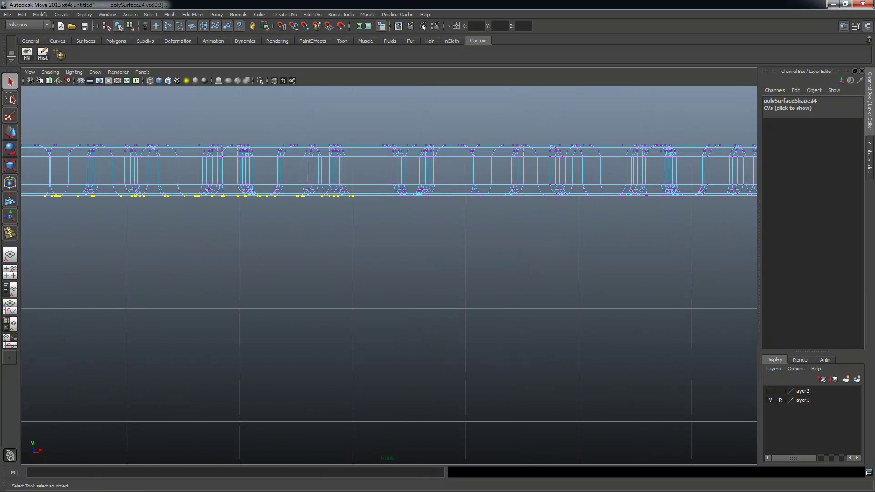
{"action": "left_click_drag", "start_coordinate": [355, 195], "coordinate": [862, 273], "text": "shift"}
{"action": "middle_click_drag", "start_coordinate": [622, 316], "coordinate": [104, 313], "text": "alt"}
{"action": "middle_click_drag", "start_coordinate": [320, 272], "coordinate": [269, 272], "text": "alt"}
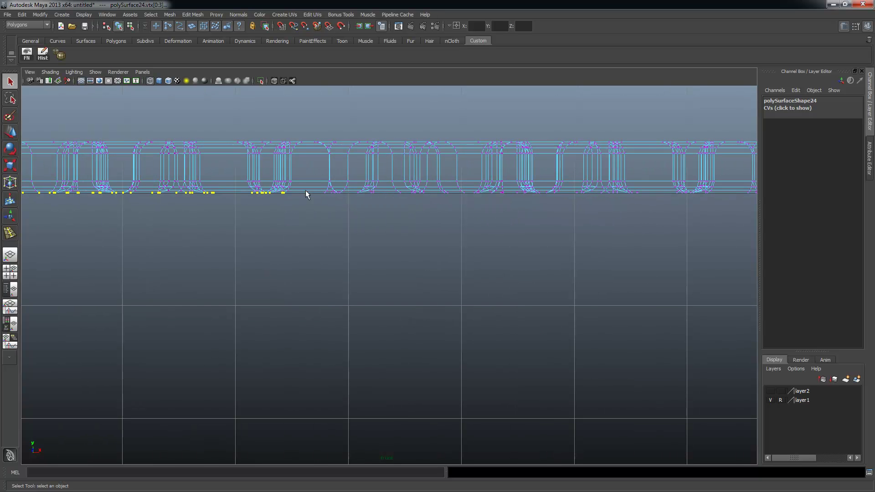
{"action": "left_click_drag", "start_coordinate": [294, 190], "coordinate": [802, 297], "text": "shift"}
{"action": "middle_click_drag", "start_coordinate": [549, 266], "coordinate": [98, 262], "text": "alt"}
{"action": "middle_click_drag", "start_coordinate": [660, 287], "coordinate": [85, 266], "text": "alt"}
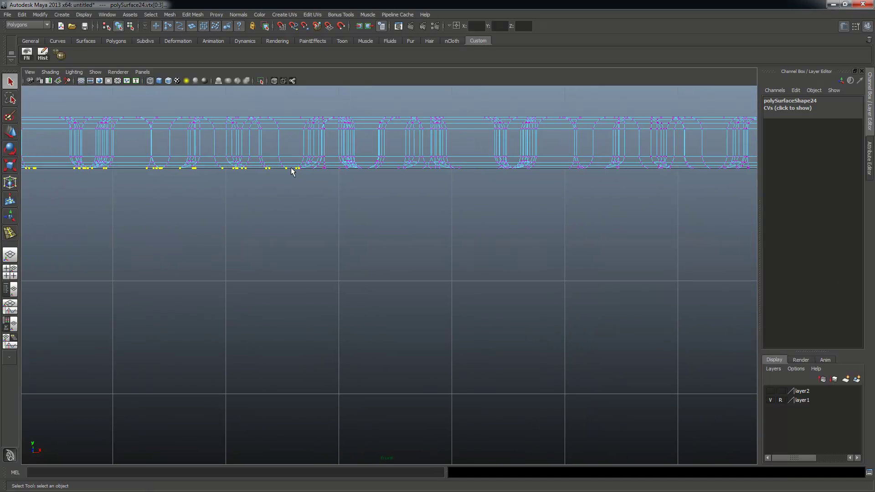
{"action": "middle_click_drag", "start_coordinate": [451, 273], "coordinate": [332, 275], "text": "alt"}
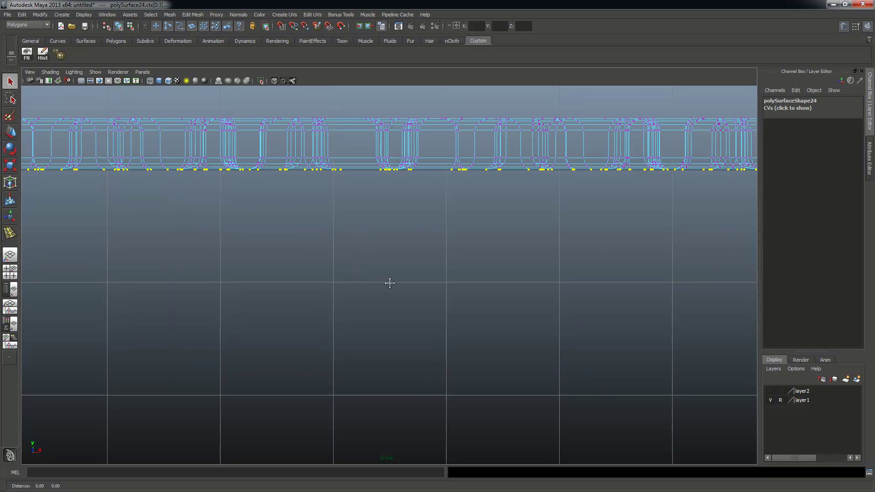
- Continue the base vertex selection section by section toward the positive-X end of the tread
{"action": "key", "text": "ctrl+z"}
{"action": "key", "text": "ctrl+z"}
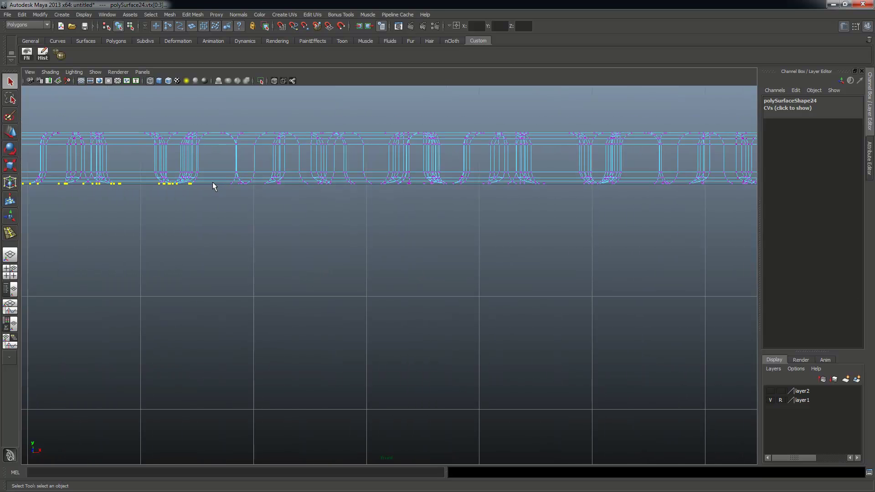
{"action": "key", "text": "ctrl+z"}
{"action": "key", "text": "ctrl+z"}
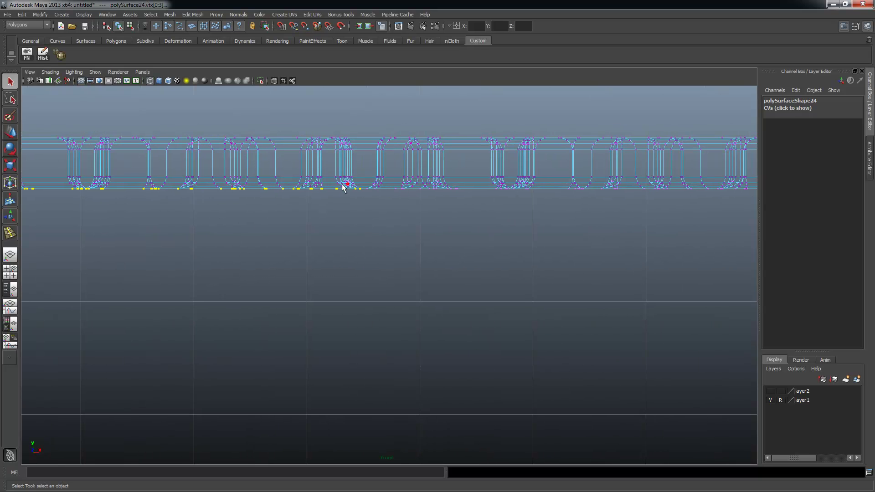
{"action": "key", "text": "ctrl+z"}
{"action": "key", "text": "ctrl+z"}
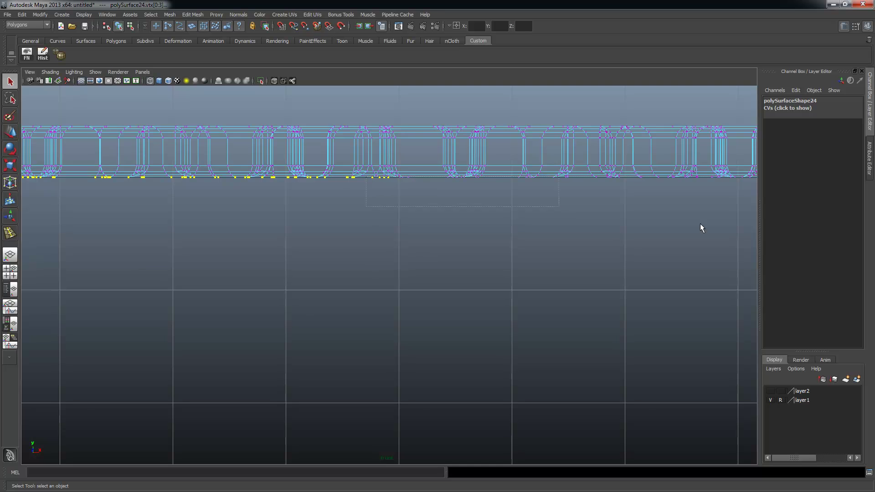
{"action": "key", "text": "ctrl+z"}
{"action": "key", "text": "ctrl+z"}
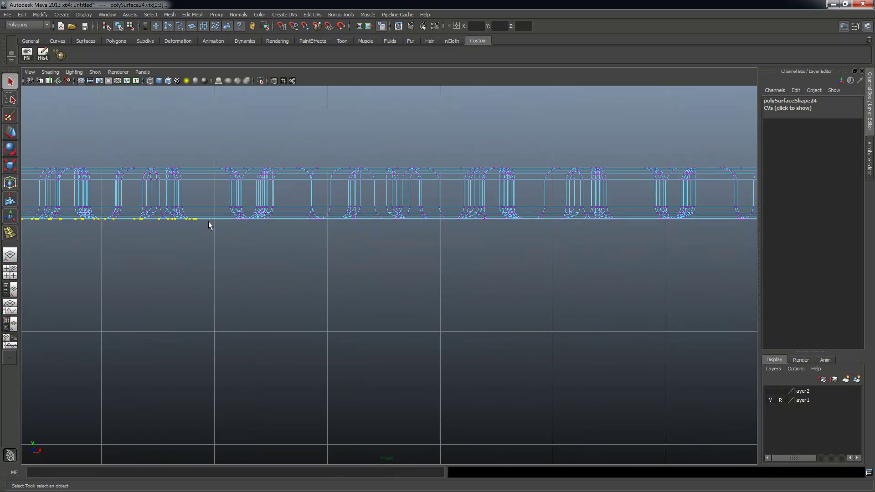
- Add the remaining base vertices up to the tread's positive-X end, undoing the box selection that replaces the set
{"action": "left_click_drag", "start_coordinate": [206, 217], "coordinate": [873, 377], "text": "shift"}
{"action": "middle_click_drag", "start_coordinate": [420, 268], "coordinate": [0, 247], "text": "alt"}
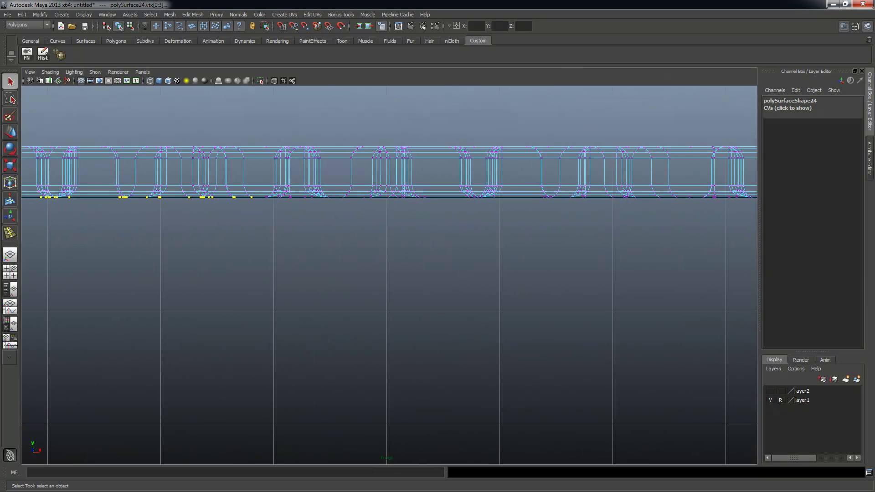
{"action": "left_click_drag", "start_coordinate": [258, 195], "coordinate": [873, 303], "text": "shift"}
{"action": "middle_click_drag", "start_coordinate": [435, 257], "coordinate": [2, 223], "text": "alt"}
{"action": "left_click_drag", "start_coordinate": [313, 165], "coordinate": [547, 426]}
{"action": "key", "text": "ctrl+z"}
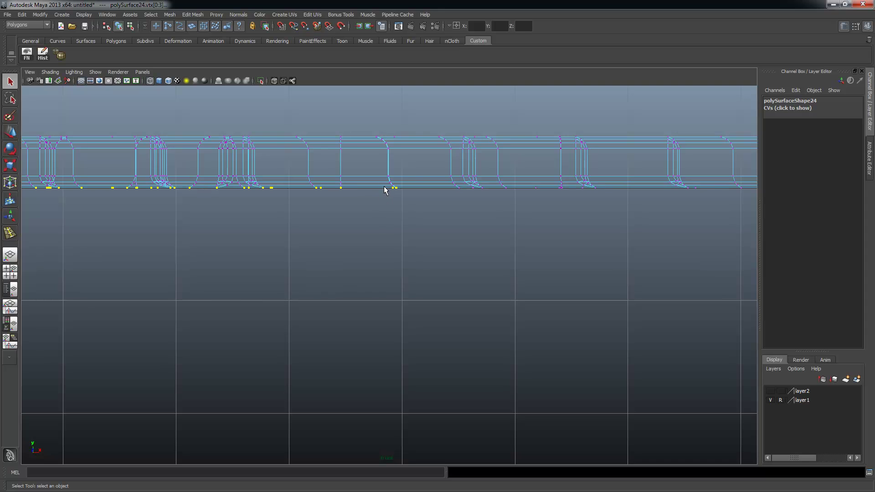
{"action": "middle_click_drag", "start_coordinate": [734, 209], "coordinate": [125, 237], "text": "alt"}
{"action": "left_click_drag", "start_coordinate": [246, 217], "coordinate": [771, 297], "text": "shift"}
- Return to the perspective view and check the selected floor vertices around the tread block bases
{"action": "key", "text": "space"}
{"action": "key", "text": "space"}
{"action": "left_click_drag", "start_coordinate": [564, 201], "coordinate": [436, 279], "text": "alt"}
{"action": "right_click_drag", "start_coordinate": [436, 279], "coordinate": [553, 310], "text": "alt"}
{"action": "right_click_drag", "start_coordinate": [417, 289], "coordinate": [548, 309], "text": "alt"}
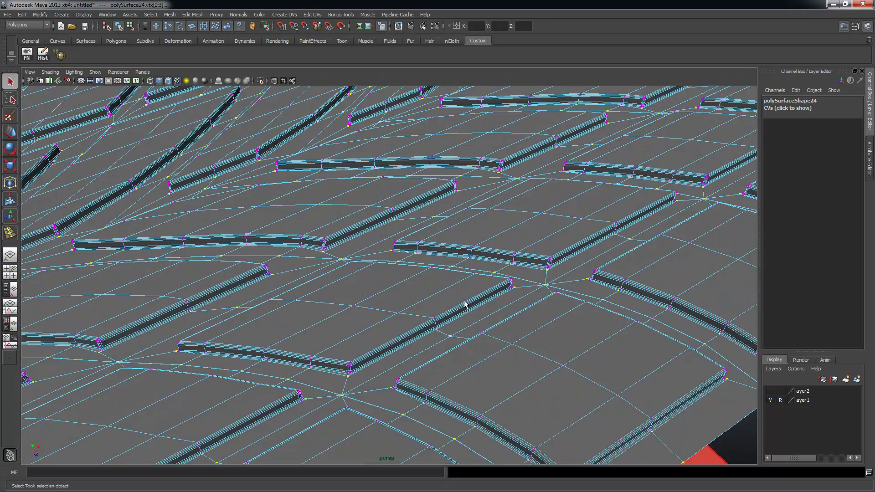
{"action": "right_click_drag", "start_coordinate": [324, 251], "coordinate": [365, 261], "text": "alt"}
{"action": "middle_click_drag", "start_coordinate": [313, 261], "coordinate": [449, 258], "text": "alt"}
{"action": "right_click_drag", "start_coordinate": [448, 258], "coordinate": [537, 291], "text": "alt"}
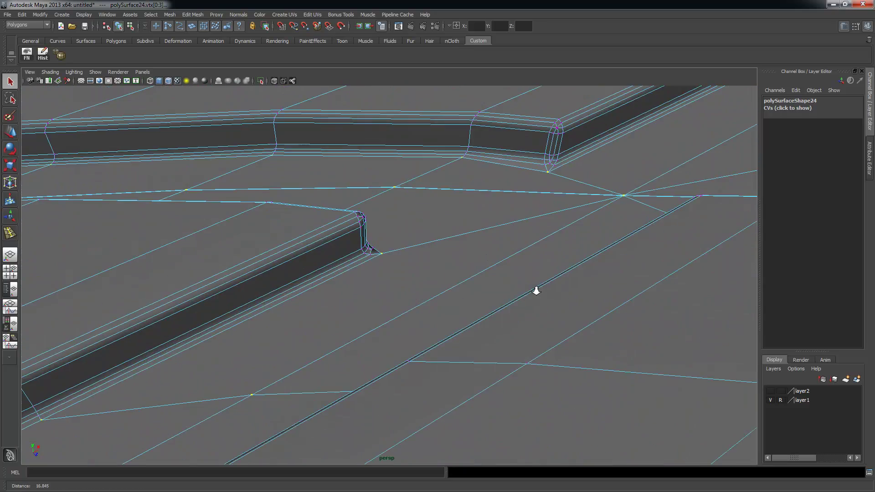
- Inspect the selected vertices along the groove floors and at the block corners toward the tread's outer edge
{"action": "middle_click_drag", "start_coordinate": [566, 116], "coordinate": [430, 298], "text": "alt"}
{"action": "right_click_drag", "start_coordinate": [430, 298], "coordinate": [584, 290], "text": "alt"}
{"action": "middle_click_drag", "start_coordinate": [517, 397], "coordinate": [530, 338], "text": "alt"}
{"action": "right_click_drag", "start_coordinate": [530, 338], "coordinate": [472, 338], "text": "alt"}
{"action": "middle_click_drag", "start_coordinate": [472, 337], "coordinate": [607, 191], "text": "alt"}
{"action": "right_click_drag", "start_coordinate": [396, 315], "coordinate": [440, 315], "text": "alt"}
{"action": "middle_click_drag", "start_coordinate": [566, 137], "coordinate": [382, 269], "text": "alt"}
{"action": "right_click_drag", "start_coordinate": [383, 269], "coordinate": [399, 250], "text": "alt"}
{"action": "middle_click_drag", "start_coordinate": [398, 250], "coordinate": [444, 221], "text": "alt"}
{"action": "right_click_drag", "start_coordinate": [340, 330], "coordinate": [445, 285], "text": "alt"}
{"action": "middle_click_drag", "start_coordinate": [307, 369], "coordinate": [600, 204], "text": "alt"}
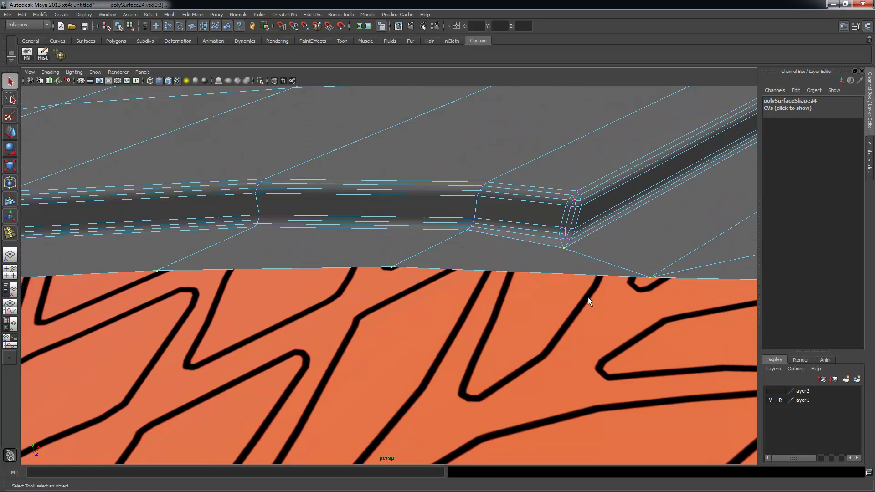
- Examine the groove junctions between neighbouring blocks up close to check which floor vertices are selected
{"action": "right_click_drag", "start_coordinate": [588, 298], "coordinate": [490, 285], "text": "alt"}
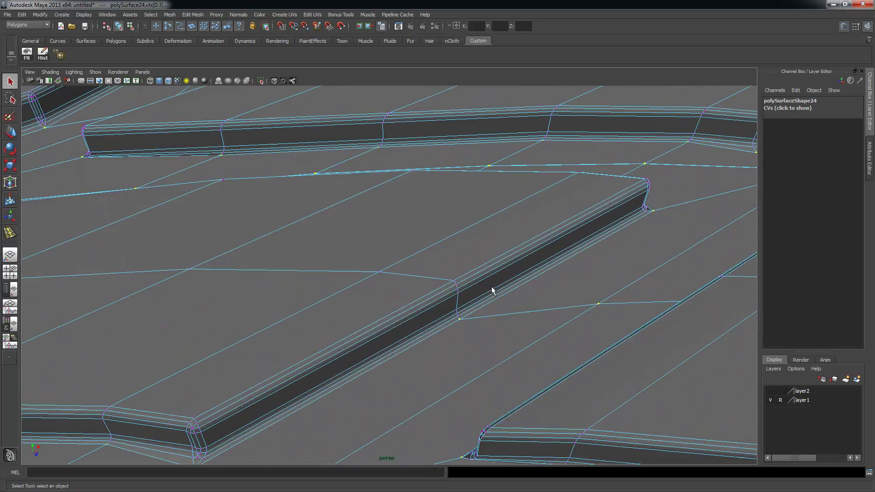
{"action": "middle_click_drag", "start_coordinate": [490, 285], "coordinate": [462, 278], "text": "alt"}
{"action": "mouse_move", "coordinate": [582, 221]}
{"action": "middle_mouse_down", "text": "alt"}
{"action": "mouse_move", "coordinate": [447, 332]}
{"action": "mouse_move", "coordinate": [496, 327]}
{"action": "middle_mouse_up", "text": "alt"}
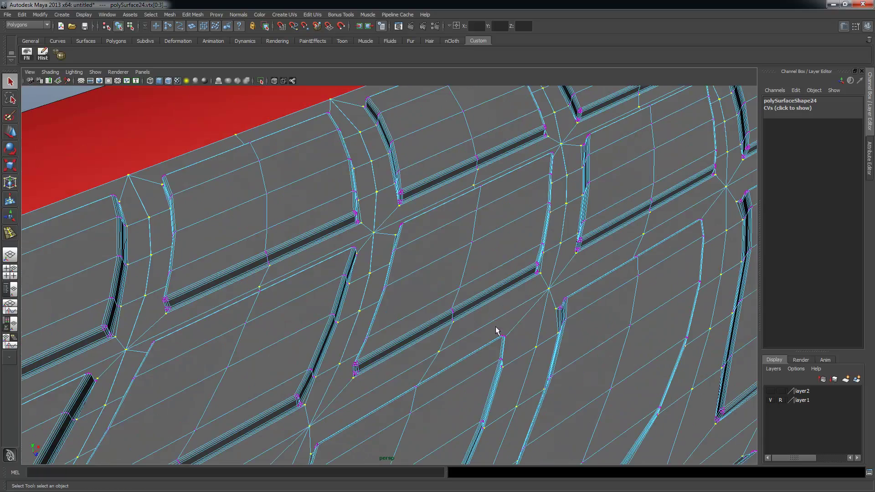
{"action": "scroll", "coordinate": [399, 283], "scroll_direction": "up", "scroll_amount": 3}
{"action": "right_click_drag", "start_coordinate": [329, 244], "coordinate": [465, 194], "text": "alt"}
{"action": "middle_click_drag", "start_coordinate": [439, 180], "coordinate": [406, 238], "text": "alt"}
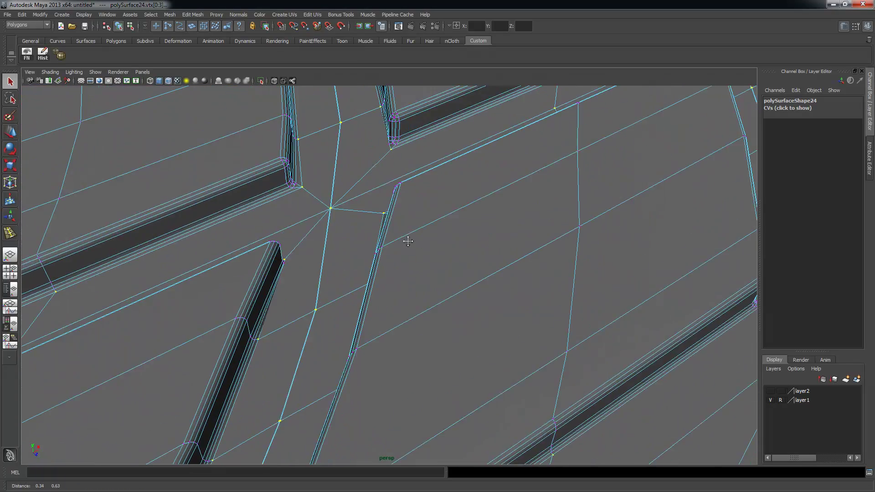
{"action": "middle_click_drag", "start_coordinate": [382, 91], "coordinate": [367, 177], "text": "alt"}
{"action": "scroll", "coordinate": [357, 220], "scroll_direction": "up", "scroll_amount": 2}
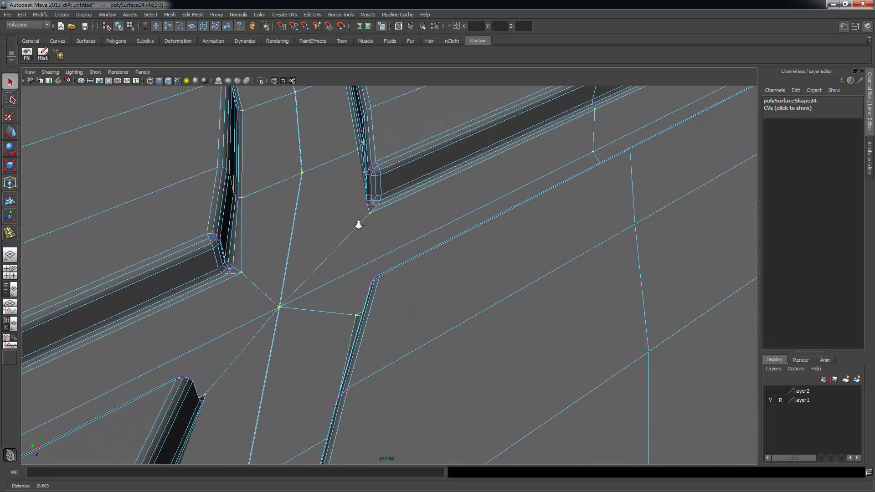
- Merge the selected groove-floor vertices, resetting the Merge Vertices settings to their defaults
{"action": "scroll", "coordinate": [362, 217], "scroll_direction": "up", "scroll_amount": 1}
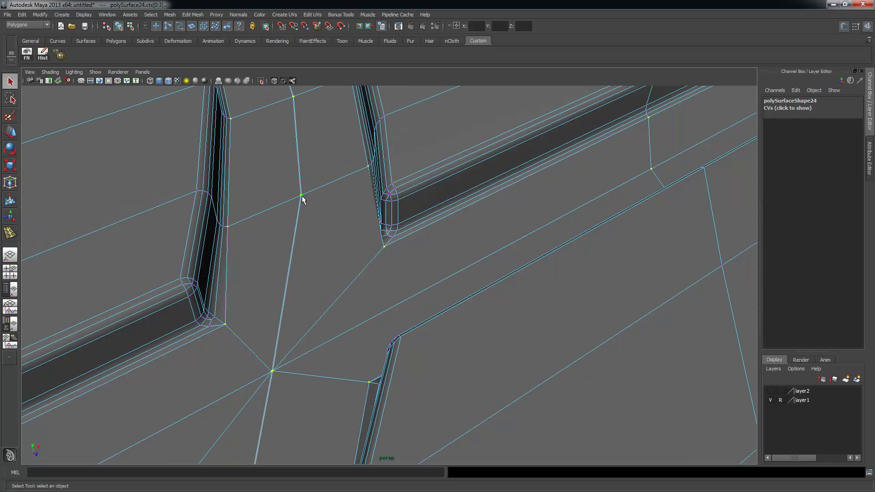
{"action": "left_click", "coordinate": [193, 15]}
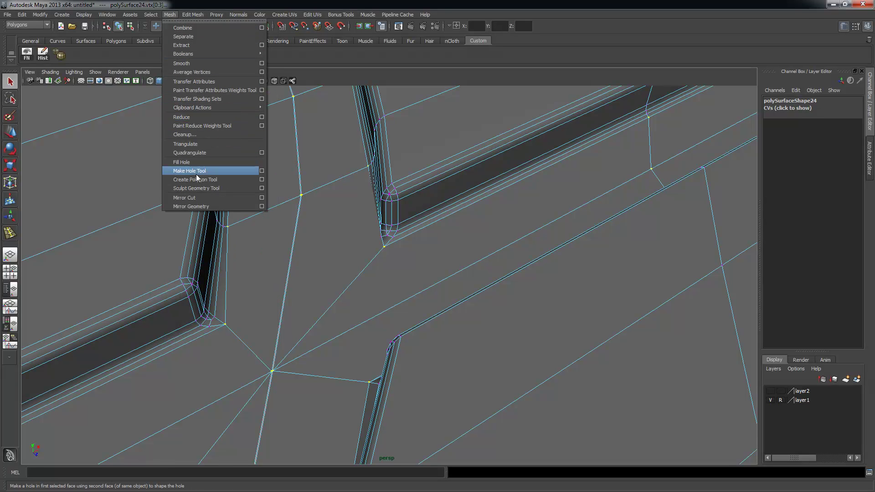
{"action": "mouse_move", "coordinate": [193, 14]}
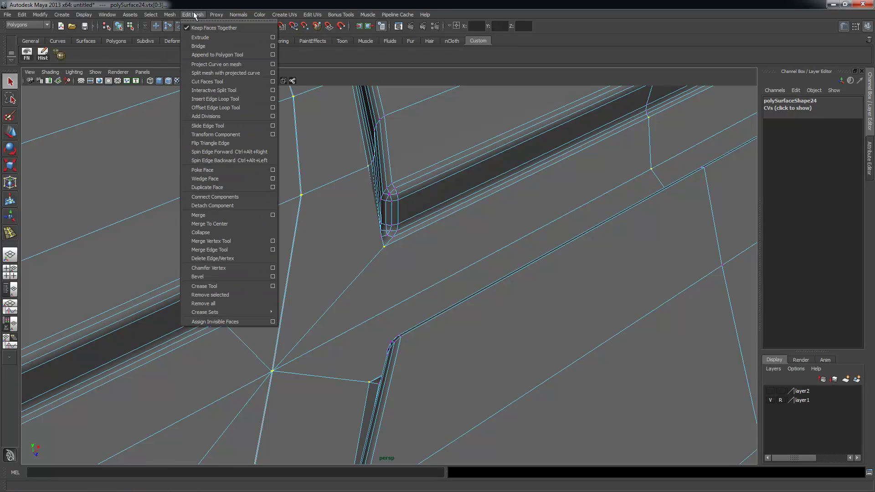
{"action": "left_click", "coordinate": [273, 215]}
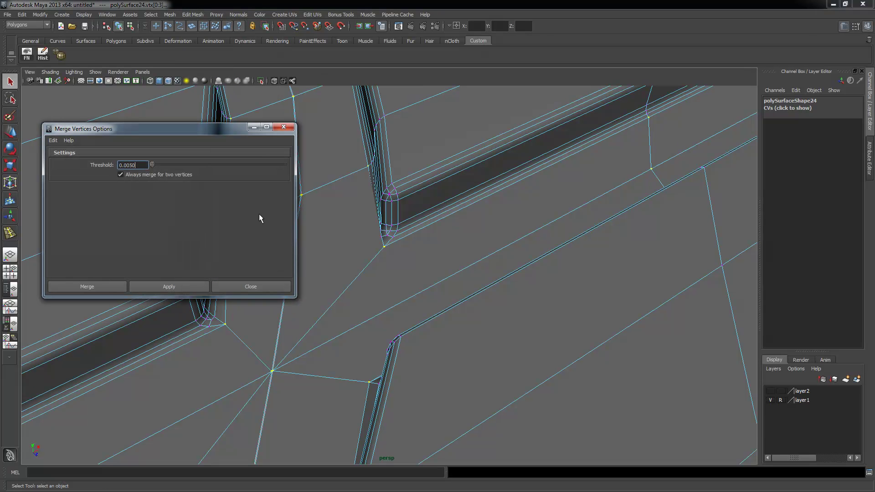
{"action": "left_click", "coordinate": [52, 140]}
{"action": "left_click", "coordinate": [70, 157]}
{"action": "left_click", "coordinate": [179, 285]}
{"action": "left_click", "coordinate": [246, 286]}
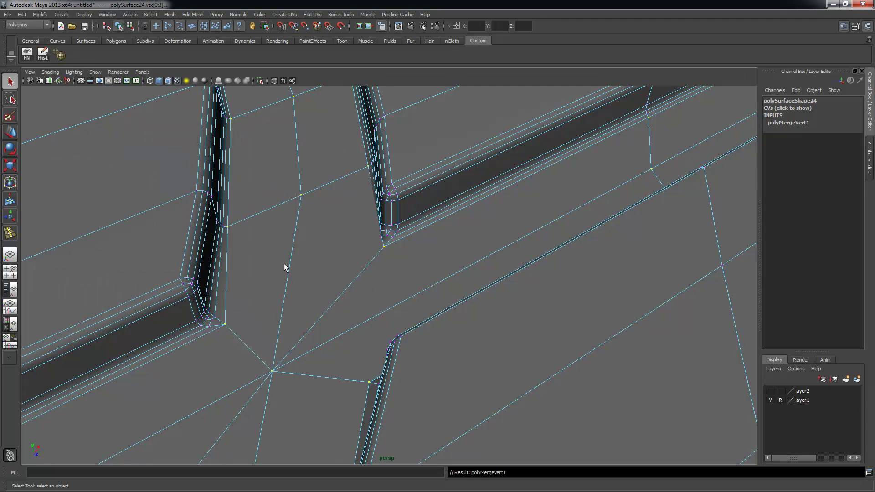
- Leave vertex mode and select the whole merged tread mesh in object mode
{"action": "left_click_drag", "start_coordinate": [445, 276], "coordinate": [618, 233], "text": "alt"}
{"action": "middle_click_drag", "start_coordinate": [617, 229], "coordinate": [560, 247], "text": "alt"}
{"action": "right_click_drag", "start_coordinate": [587, 235], "coordinate": [333, 271], "text": "alt"}
{"action": "left_click_drag", "start_coordinate": [333, 271], "coordinate": [457, 244], "text": "alt"}
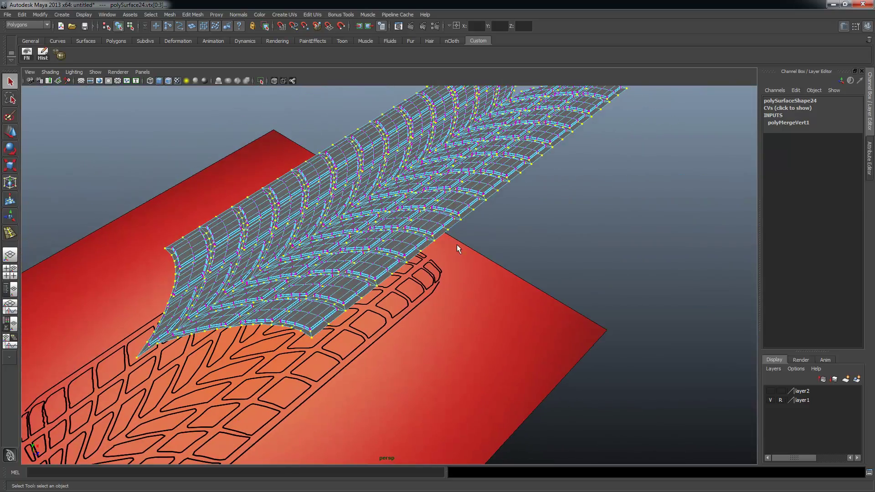
{"action": "key", "text": "F8"}
{"action": "key", "text": "F8"}
{"action": "left_click", "coordinate": [608, 248]}
{"action": "left_click", "coordinate": [423, 231]}
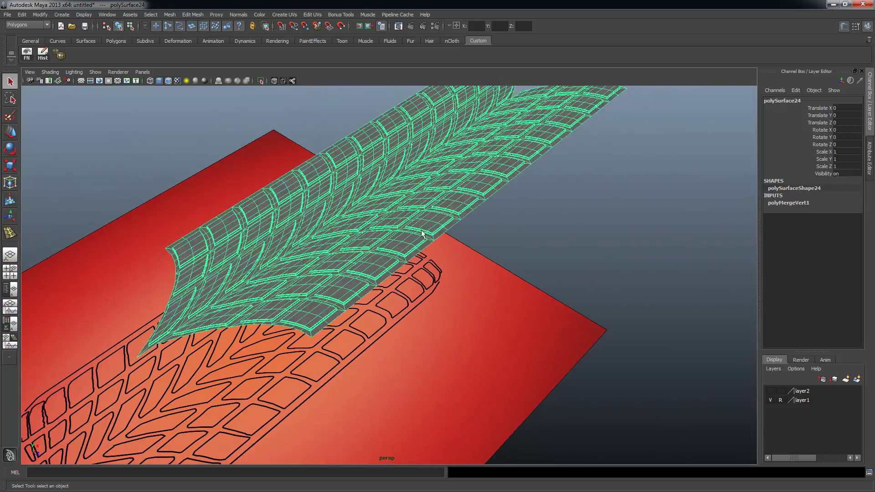
- Inspect the merged mesh around the outer row of tread blocks and along the tread's outer border
{"action": "right_click_drag", "start_coordinate": [423, 231], "coordinate": [532, 307], "text": "alt"}
{"action": "middle_click_drag", "start_coordinate": [532, 307], "coordinate": [541, 302], "text": "alt"}
{"action": "mouse_move", "coordinate": [541, 303]}
{"action": "left_mouse_down", "text": "alt"}
{"action": "mouse_move", "coordinate": [590, 303]}
{"action": "mouse_move", "coordinate": [535, 292]}
{"action": "left_mouse_up", "text": "alt"}
{"action": "right_click_drag", "start_coordinate": [488, 261], "coordinate": [524, 279], "text": "alt"}
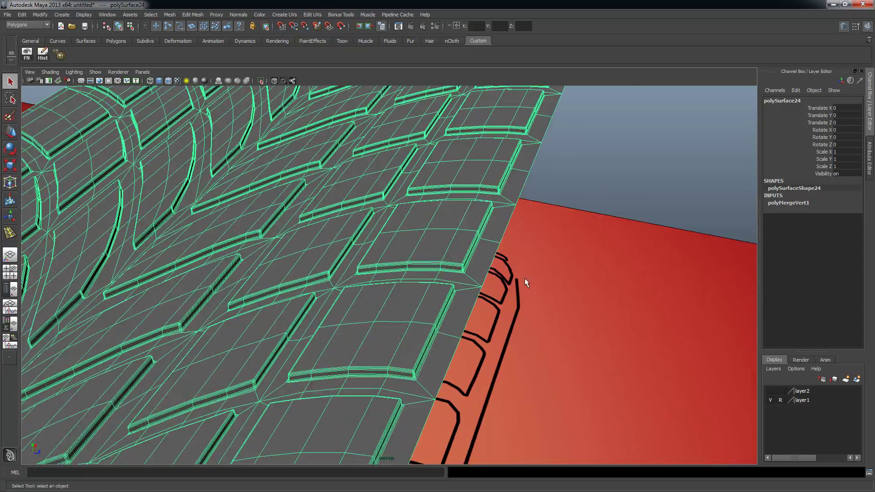
{"action": "left_click_drag", "start_coordinate": [524, 279], "coordinate": [398, 268], "text": "alt"}
{"action": "right_click_drag", "start_coordinate": [366, 272], "coordinate": [406, 273], "text": "alt"}
{"action": "middle_click_drag", "start_coordinate": [406, 274], "coordinate": [446, 305], "text": "alt"}
{"action": "left_click_drag", "start_coordinate": [446, 305], "coordinate": [374, 299], "text": "alt"}
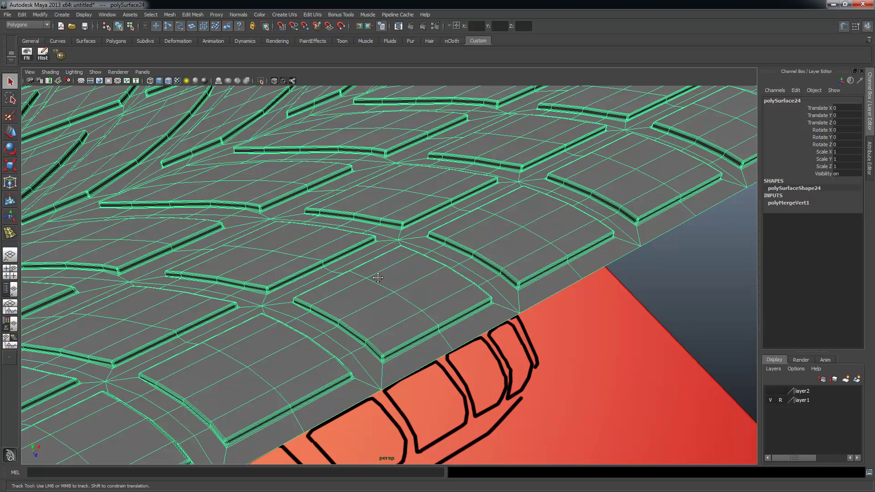
{"action": "right_click_drag", "start_coordinate": [481, 264], "coordinate": [414, 306], "text": "alt"}
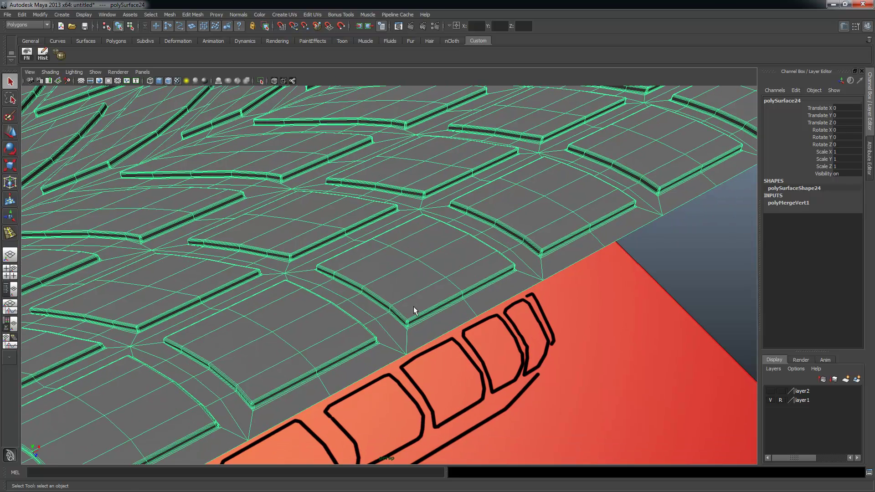
- Try inserting a lengthwise edge loop through the outer row of tread blocks, and undo it
{"action": "left_click", "coordinate": [192, 15]}
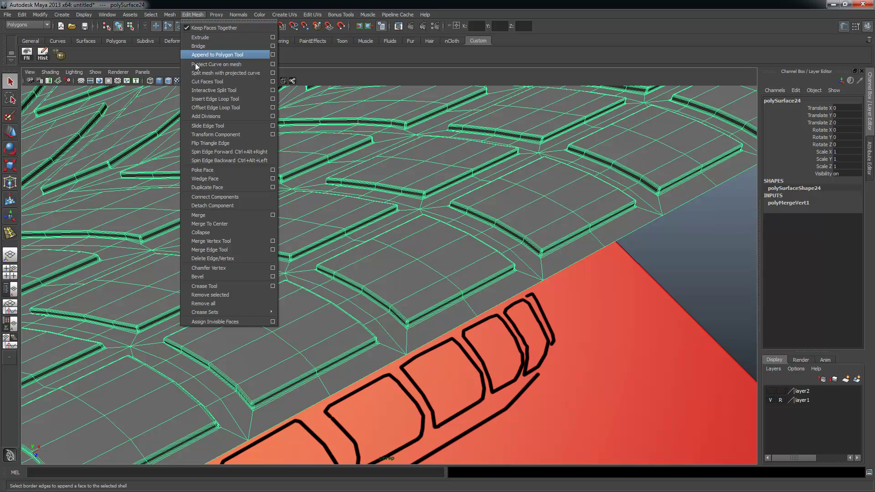
{"action": "left_click", "coordinate": [212, 100]}
{"action": "right_click_drag", "start_coordinate": [401, 255], "coordinate": [547, 318], "text": "alt"}
{"action": "left_click_drag", "start_coordinate": [452, 266], "coordinate": [445, 263]}
{"action": "right_click_drag", "start_coordinate": [626, 289], "coordinate": [533, 281], "text": "alt"}
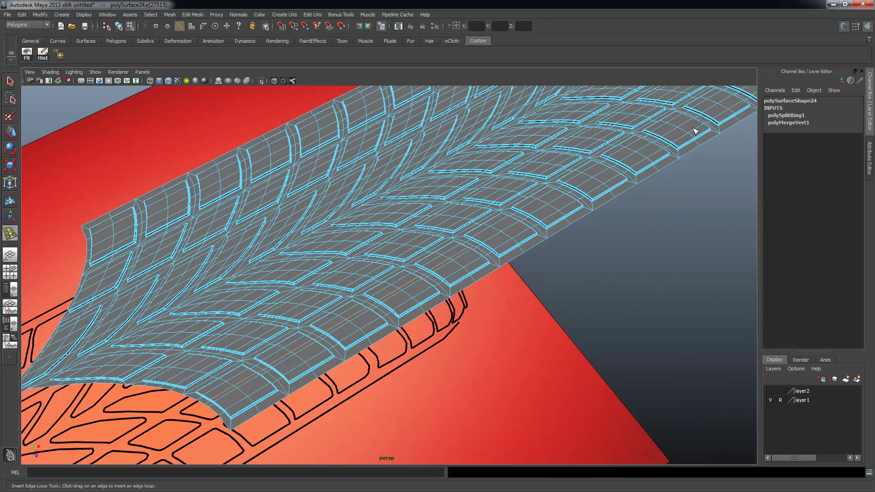
{"action": "middle_click_drag", "start_coordinate": [572, 202], "coordinate": [466, 208], "text": "alt"}
{"action": "left_click_drag", "start_coordinate": [466, 209], "coordinate": [214, 277], "text": "alt"}
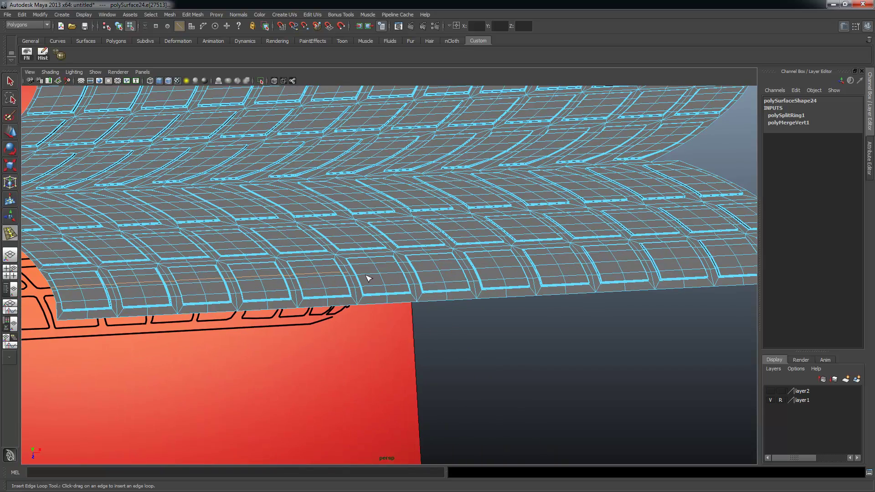
{"action": "key", "text": "ctrl+z"}
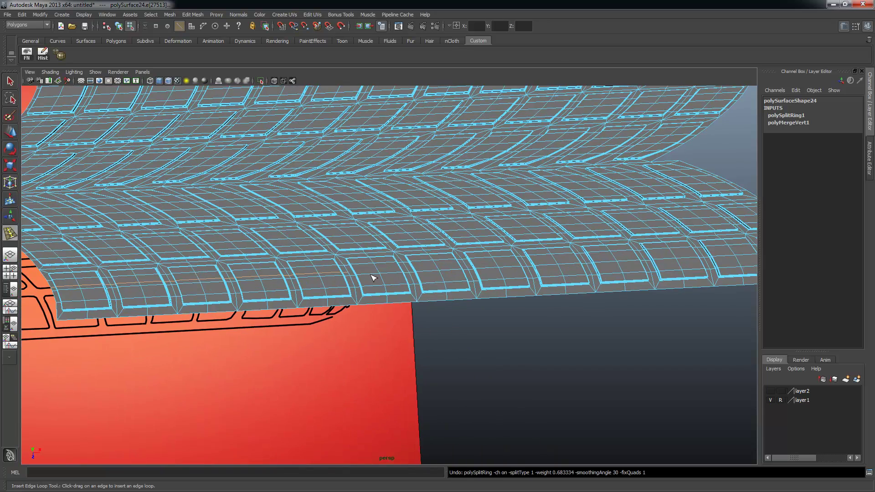
- Examine the groove floor between two outer blocks up close for unmerged vertices and split edges
{"action": "right_click_drag", "start_coordinate": [237, 269], "coordinate": [332, 303], "text": "alt"}
{"action": "right_click_drag", "start_coordinate": [183, 253], "coordinate": [245, 272], "text": "alt"}
{"action": "scroll", "coordinate": [244, 272], "scroll_direction": "up", "scroll_amount": 6}
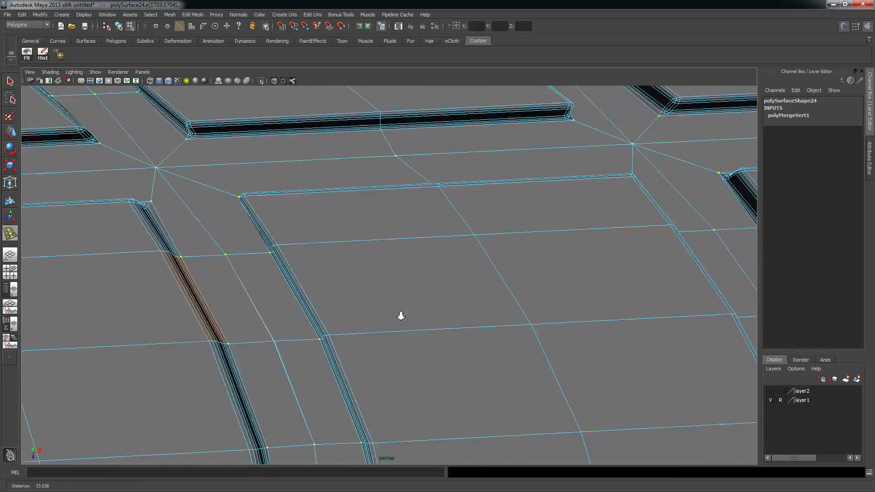
{"action": "middle_click_drag", "start_coordinate": [133, 270], "coordinate": [198, 272], "text": "alt"}
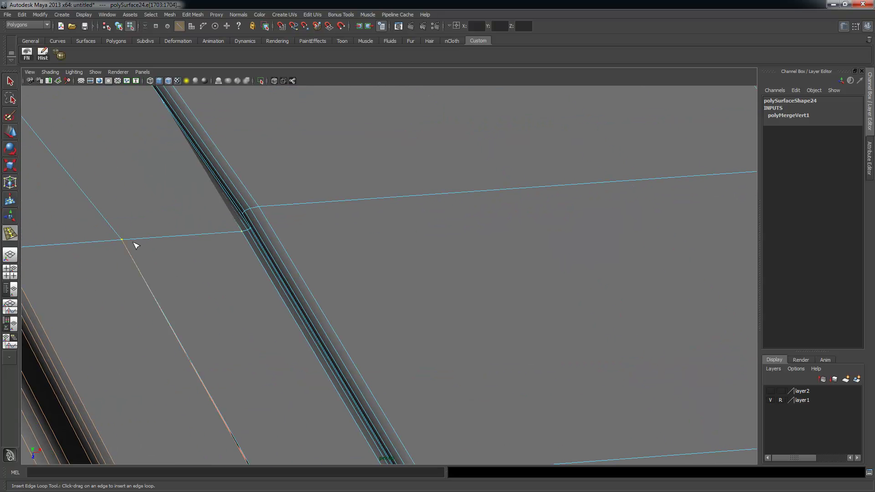
{"action": "key", "text": "q"}
{"action": "left_click_drag", "start_coordinate": [121, 201], "coordinate": [261, 296], "text": "alt"}
{"action": "key", "text": "z"}
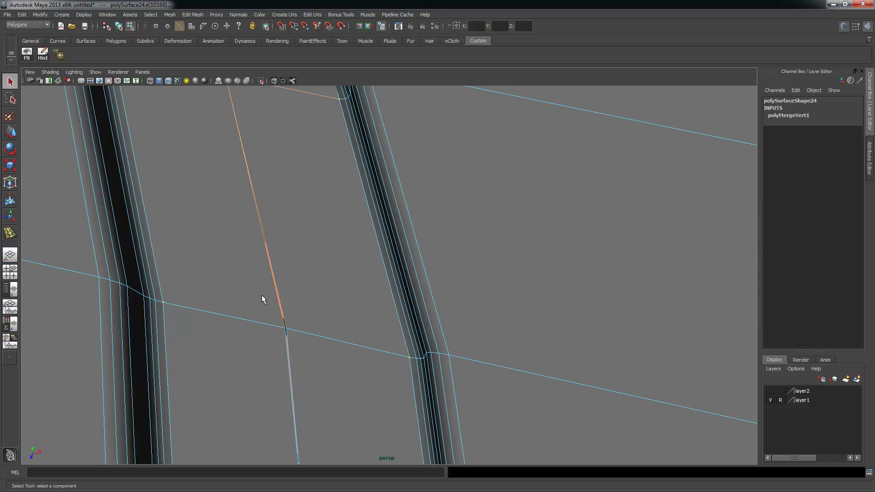
- Select the overlapping unmerged vertices on the groove's centre line in vertex mode and merge them to center
{"action": "right_click_drag", "start_coordinate": [327, 335], "coordinate": [292, 321]}
{"action": "scroll", "coordinate": [296, 306], "scroll_direction": "down", "scroll_amount": 2}
{"action": "left_click_drag", "start_coordinate": [355, 349], "coordinate": [271, 312], "text": "alt"}
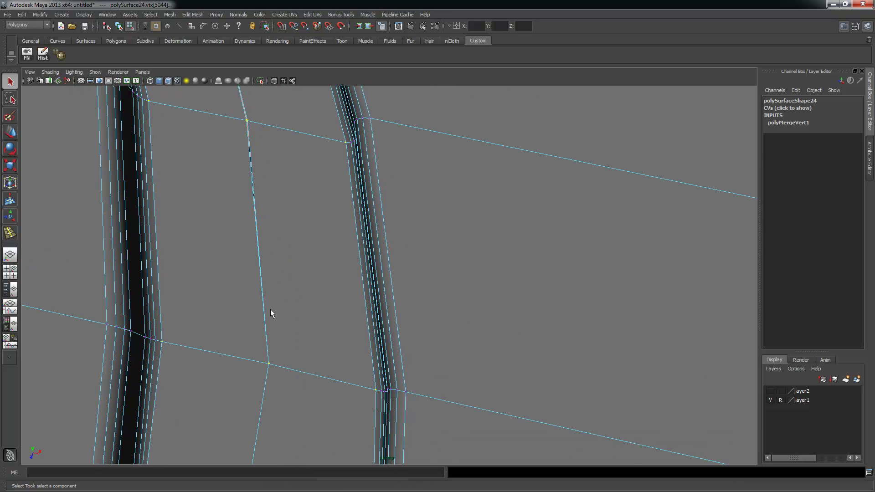
{"action": "right_click_drag", "start_coordinate": [352, 390], "coordinate": [255, 365], "text": "alt"}
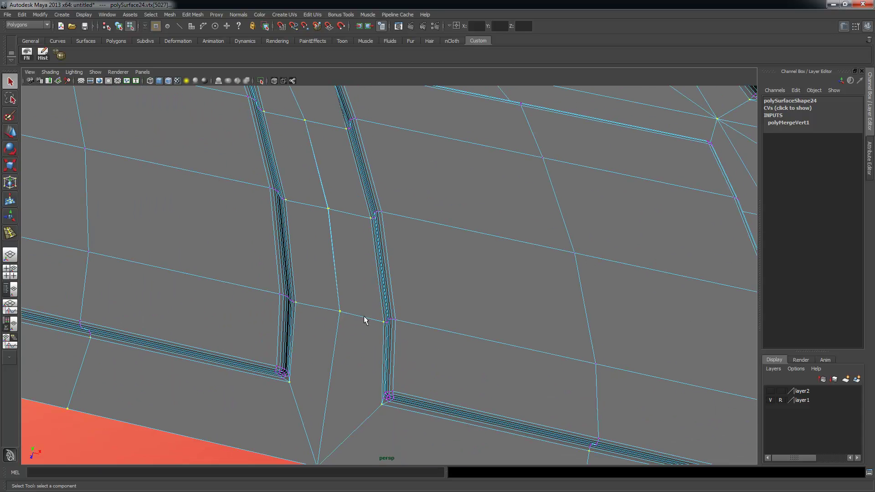
{"action": "scroll", "coordinate": [389, 248], "scroll_direction": "up", "scroll_amount": 3}
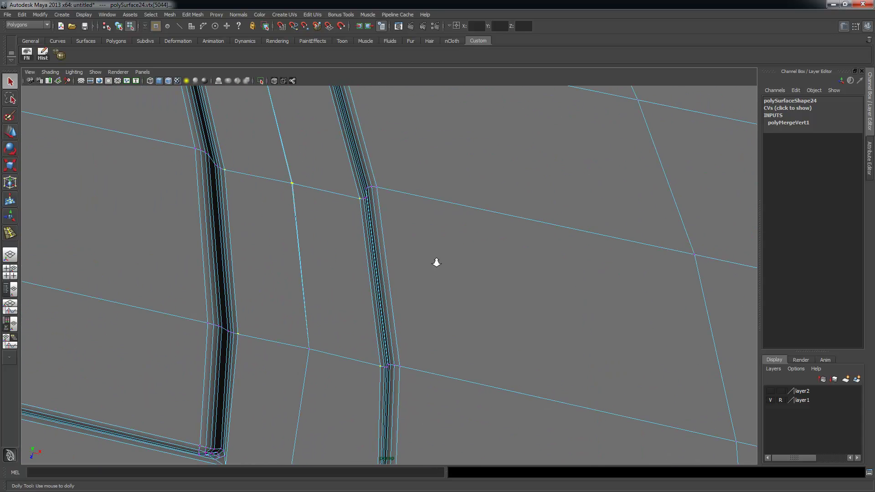
{"action": "right_click_drag", "start_coordinate": [436, 262], "coordinate": [332, 256], "text": "alt"}
{"action": "left_click_drag", "start_coordinate": [358, 261], "coordinate": [318, 275], "text": "alt"}
{"action": "right_click_drag", "start_coordinate": [302, 285], "coordinate": [279, 254]}
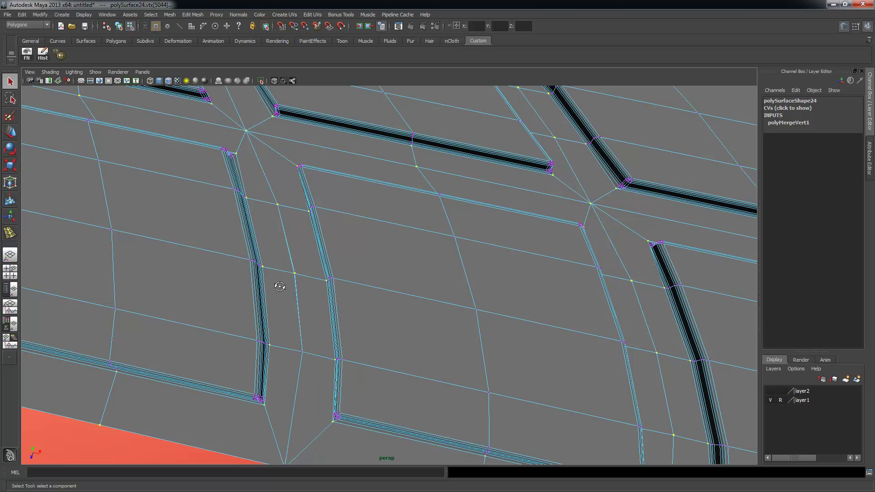
{"action": "right_click_drag", "start_coordinate": [280, 286], "coordinate": [410, 312], "text": "alt"}
{"action": "left_click", "coordinate": [169, 14]}
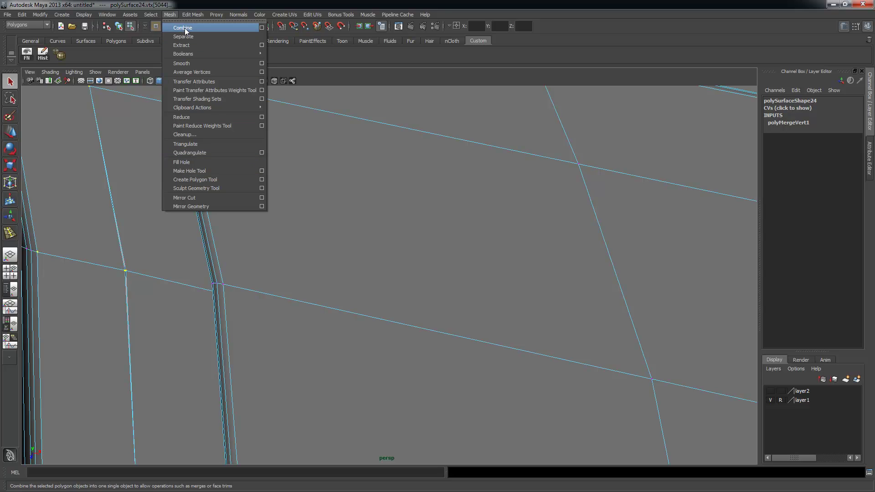
{"action": "mouse_move", "coordinate": [193, 14]}
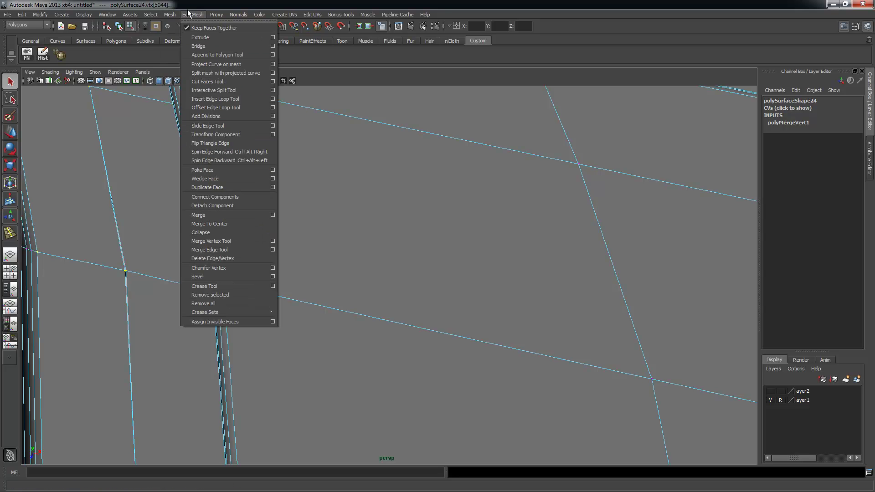
{"action": "left_click", "coordinate": [212, 225]}
- Return to object mode and reselect the tread mesh after checking the whole surface
{"action": "left_click_drag", "start_coordinate": [172, 254], "coordinate": [135, 241], "text": "alt"}
{"action": "middle_click_drag", "start_coordinate": [145, 245], "coordinate": [342, 274], "text": "alt"}
{"action": "left_click_drag", "start_coordinate": [342, 274], "coordinate": [438, 305], "text": "alt"}
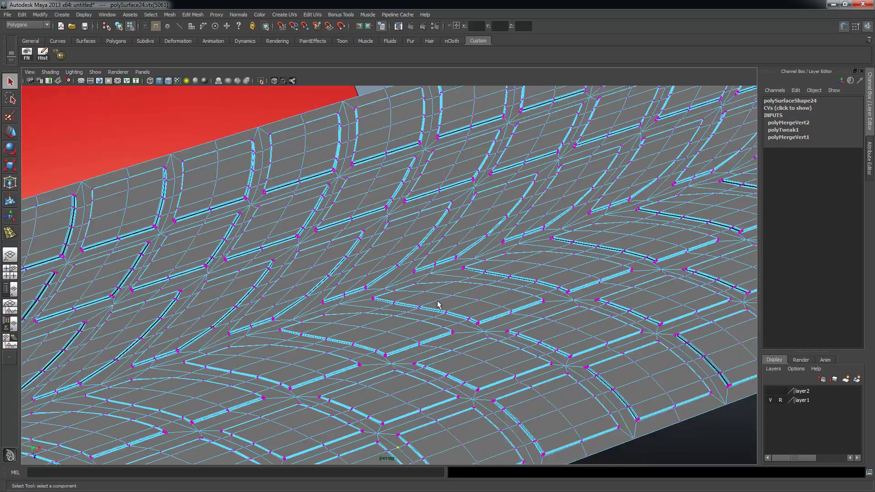
{"action": "right_click_drag", "start_coordinate": [437, 305], "coordinate": [134, 159], "text": "alt"}
{"action": "left_click_drag", "start_coordinate": [296, 276], "coordinate": [258, 279], "text": "alt"}
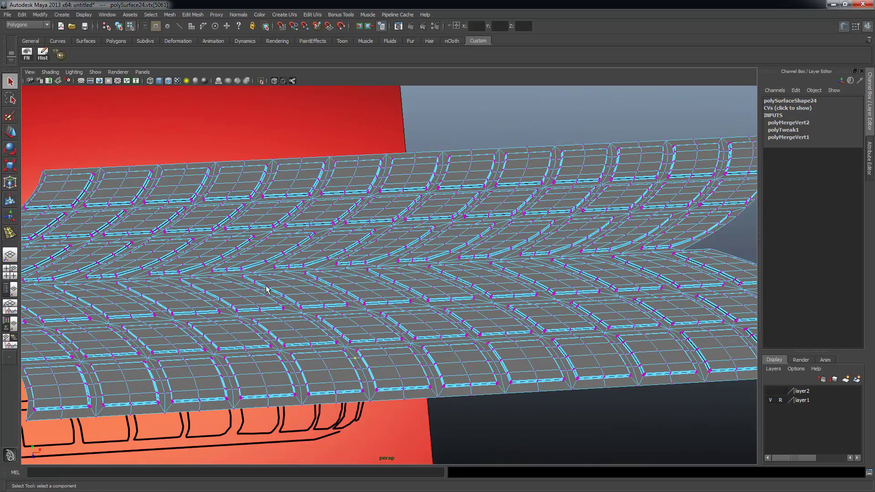
{"action": "key", "text": "F8"}
{"action": "key", "text": "F8"}
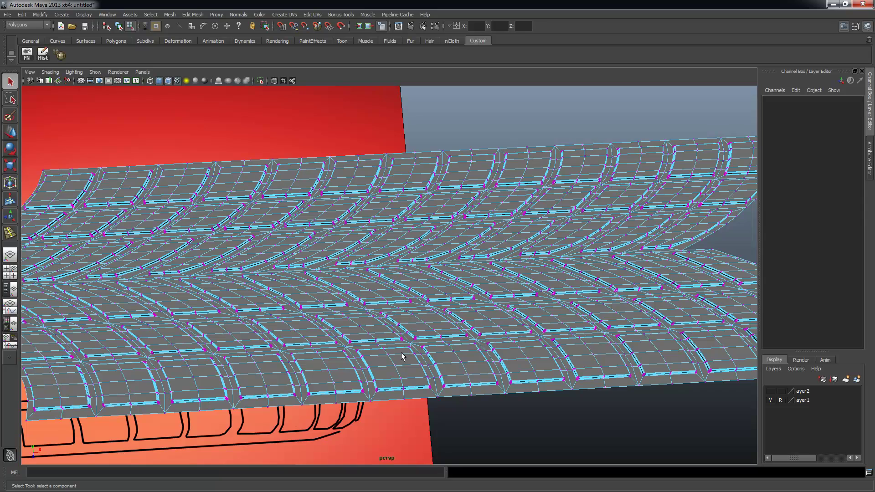
{"action": "key", "text": "F8"}
{"action": "left_click_drag", "start_coordinate": [506, 392], "coordinate": [557, 348], "text": "alt"}
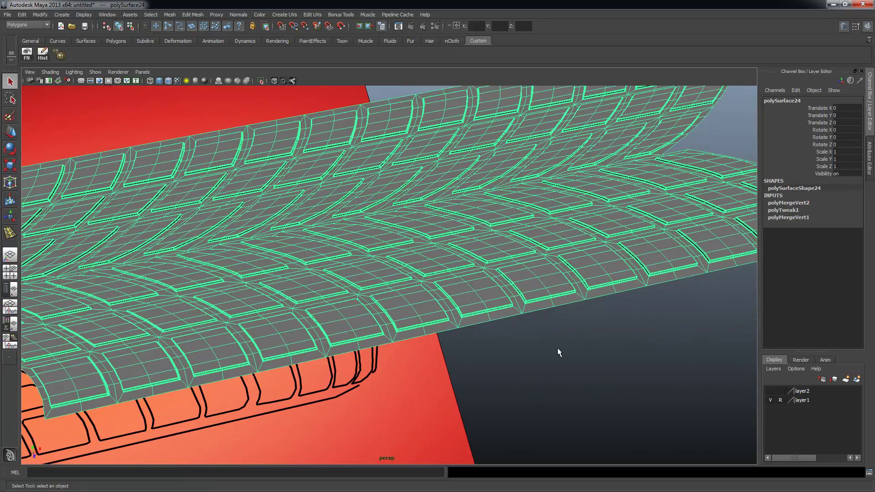
{"action": "left_click", "coordinate": [557, 348]}
{"action": "scroll", "coordinate": [403, 333], "scroll_direction": "up", "scroll_amount": 2}
{"action": "left_click", "coordinate": [375, 312]}
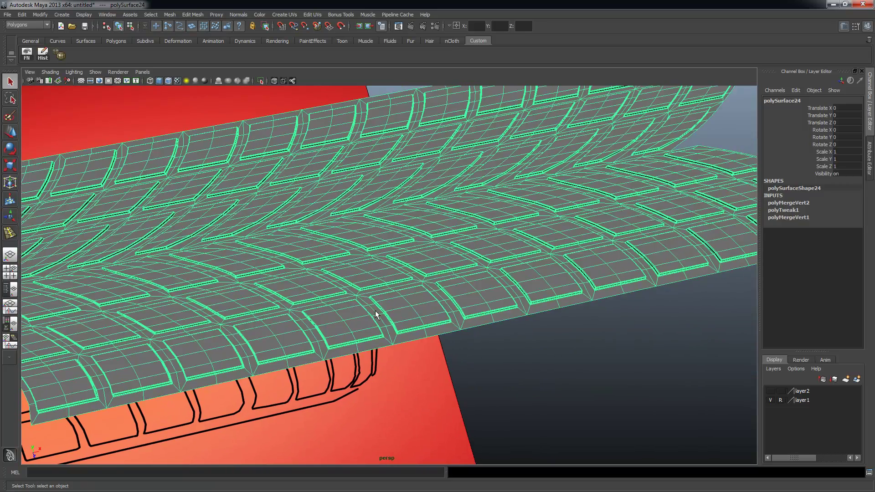
- Test the mesh continuity by inserting a lengthwise edge loop through the outer row of tread blocks
{"action": "left_click", "coordinate": [188, 13]}
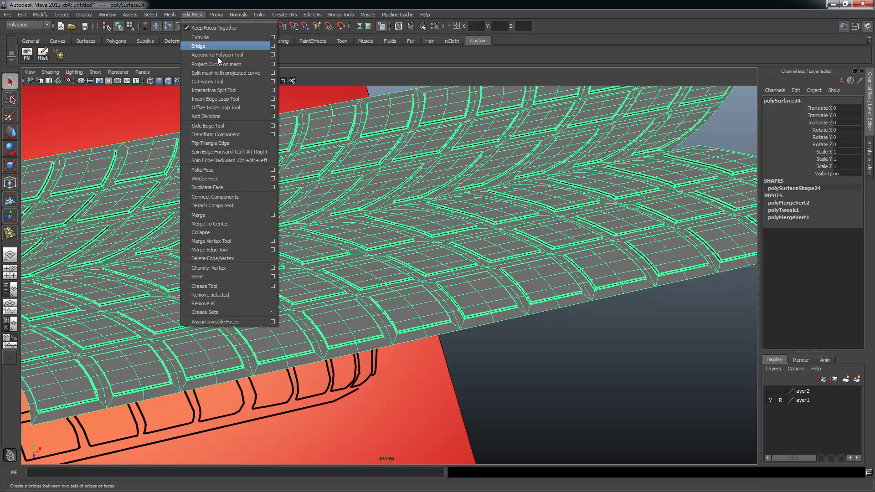
{"action": "left_click", "coordinate": [218, 99]}
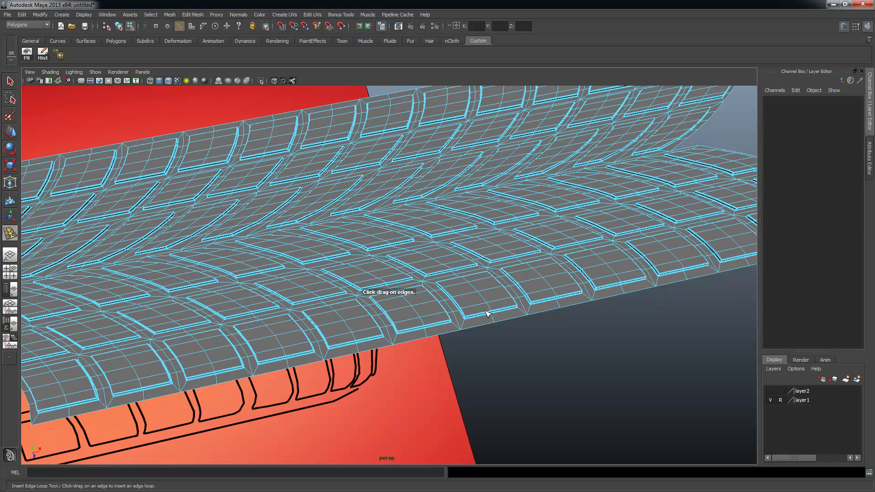
{"action": "left_click", "coordinate": [461, 308]}
{"action": "left_click_drag", "start_coordinate": [461, 309], "coordinate": [288, 283], "text": "alt"}
{"action": "middle_click_drag", "start_coordinate": [300, 283], "coordinate": [325, 300], "text": "alt"}
{"action": "right_click_drag", "start_coordinate": [325, 300], "coordinate": [381, 304], "text": "alt"}
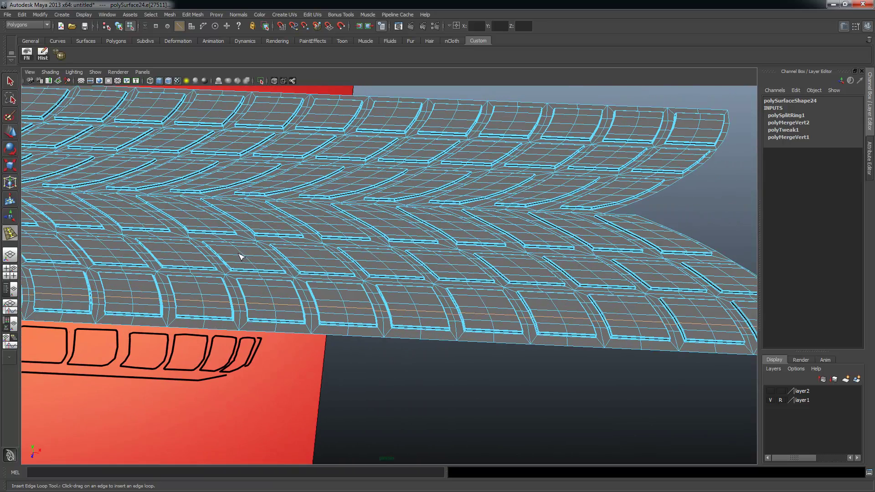
- Try inserting further lengthwise edge loops through the middle, inner and opposite-side rows of tread blocks
{"action": "left_click", "coordinate": [239, 253]}
{"action": "left_click_drag", "start_coordinate": [239, 252], "coordinate": [249, 259], "text": "alt"}
{"action": "middle_click_drag", "start_coordinate": [252, 239], "coordinate": [290, 262], "text": "alt"}
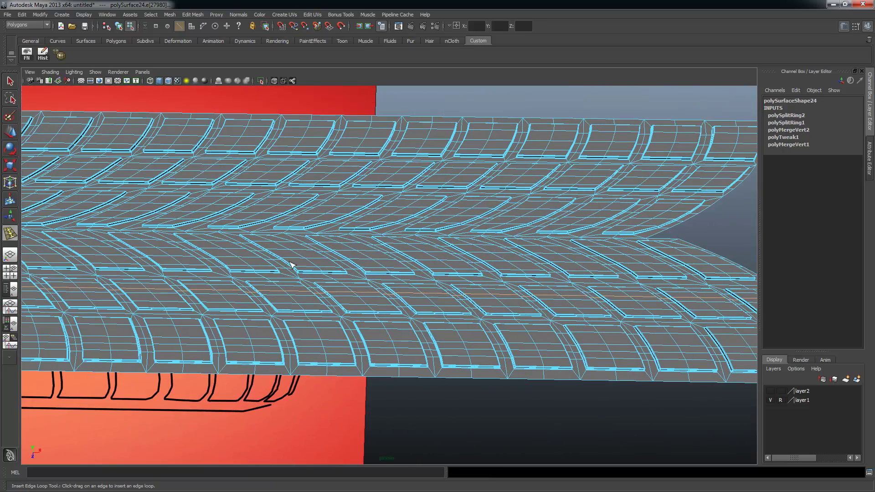
{"action": "left_click", "coordinate": [276, 258]}
{"action": "left_click_drag", "start_coordinate": [276, 258], "coordinate": [288, 266], "text": "alt"}
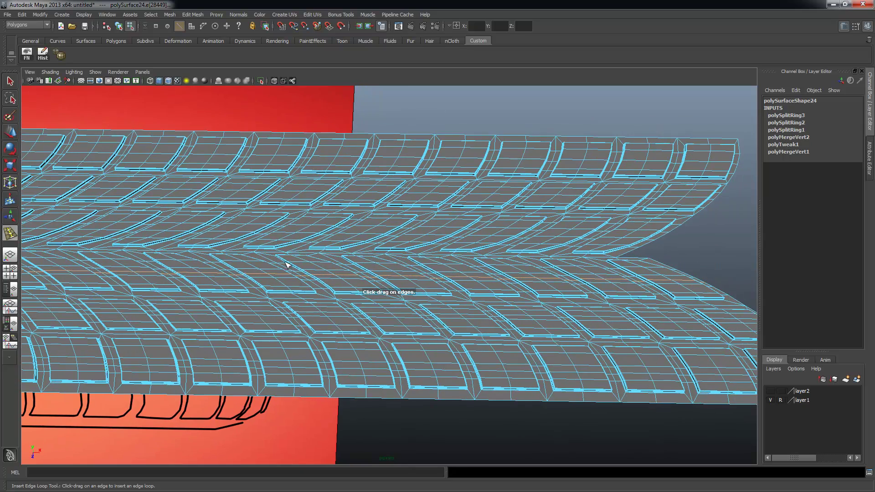
{"action": "left_click", "coordinate": [242, 229]}
{"action": "left_click_drag", "start_coordinate": [242, 229], "coordinate": [413, 247], "text": "alt"}
{"action": "left_click", "coordinate": [280, 229]}
{"action": "left_click", "coordinate": [343, 245]}
- Undo all the trial edge loops on the tread mesh
{"action": "key", "text": "ctrl+z"}
{"action": "key", "text": "ctrl+z"}
{"action": "key", "text": "ctrl+z"}
{"action": "key", "text": "ctrl+z"}
{"action": "key", "text": "ctrl+z"}
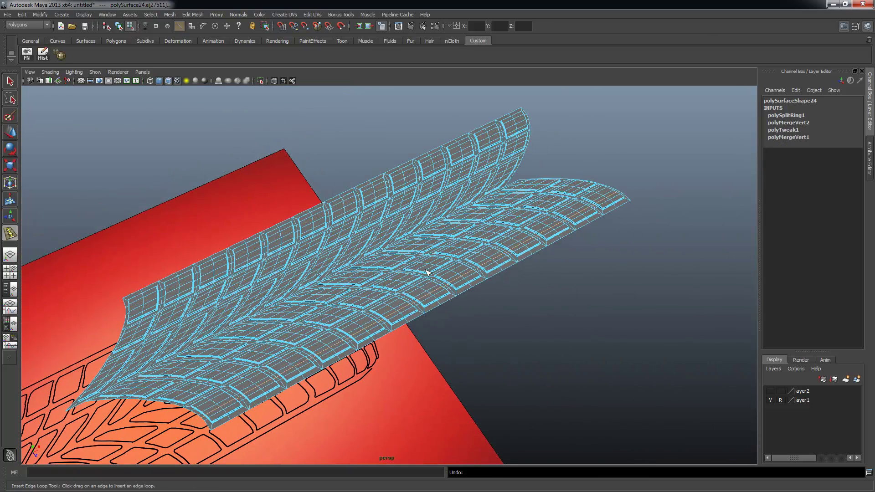
{"action": "key", "text": "ctrl+z"}
{"action": "right_click_drag", "start_coordinate": [359, 302], "coordinate": [545, 330], "text": "alt"}
{"action": "middle_click_drag", "start_coordinate": [546, 330], "coordinate": [541, 296], "text": "alt"}
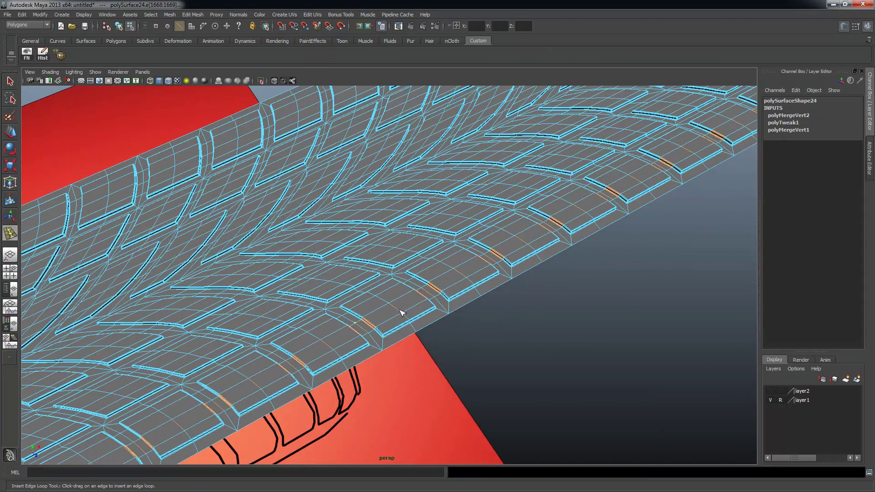
- Select a top face on an outer-row tread block, then return to object mode and display the mesh's face normals
{"action": "right_click_drag", "start_coordinate": [401, 313], "coordinate": [574, 339], "text": "alt"}
{"action": "middle_click_drag", "start_coordinate": [575, 339], "coordinate": [570, 259], "text": "alt"}
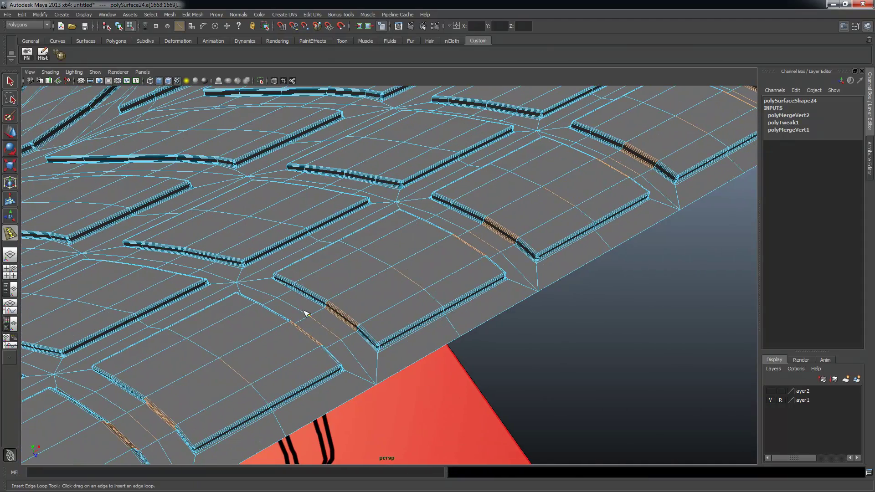
{"action": "left_click", "coordinate": [6, 84]}
{"action": "right_click_drag", "start_coordinate": [268, 210], "coordinate": [383, 223], "text": "alt"}
{"action": "left_click_drag", "start_coordinate": [383, 223], "coordinate": [392, 240], "text": "alt"}
{"action": "right_click_drag", "start_coordinate": [346, 290], "coordinate": [363, 299]}
{"action": "left_click", "coordinate": [347, 302]}
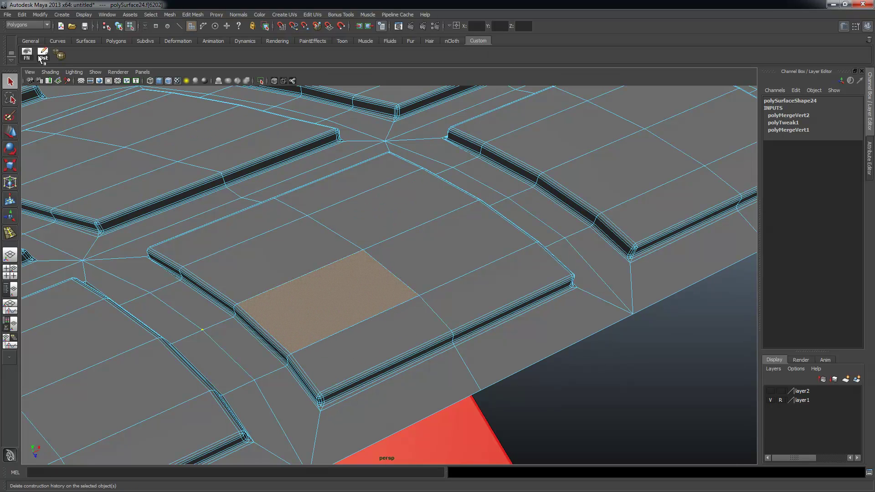
{"action": "scroll", "coordinate": [456, 243], "scroll_direction": "down", "scroll_amount": 2}
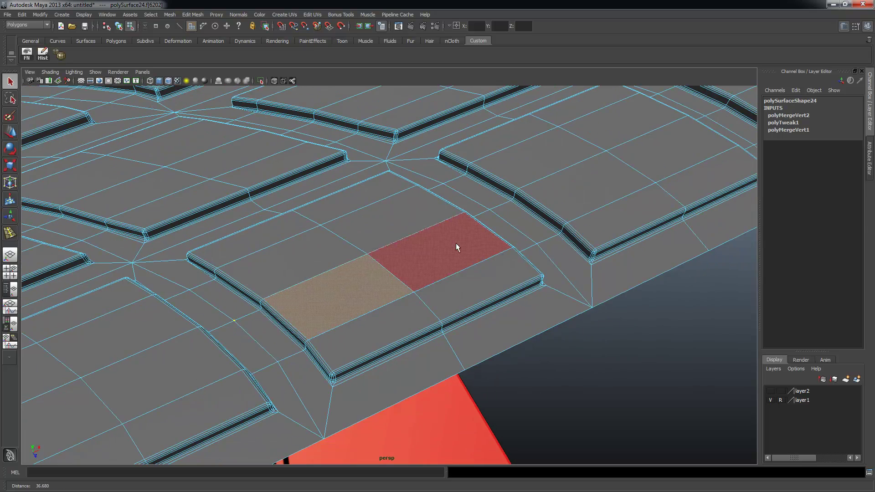
{"action": "key", "text": "F8"}
{"action": "left_click", "coordinate": [28, 54]}
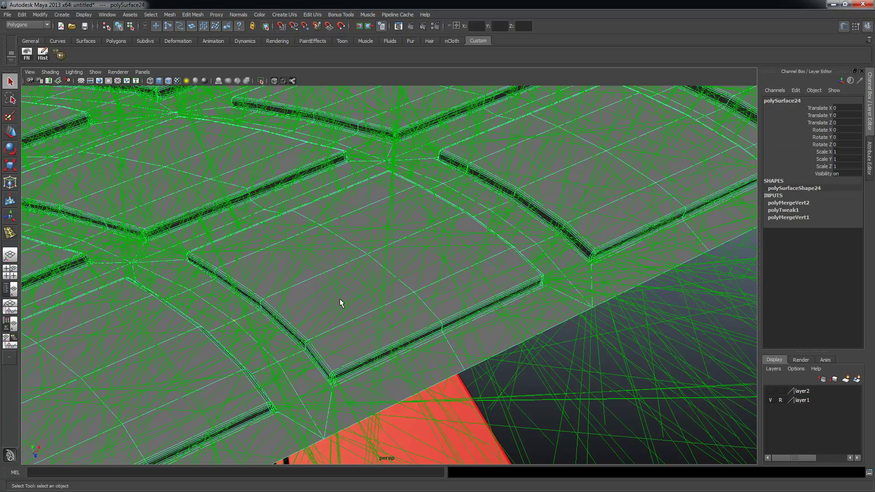
- Select the same top face of the outer-row tread block and conform its normal
{"action": "scroll", "coordinate": [374, 303], "scroll_direction": "up", "scroll_amount": 3}
{"action": "right_click", "coordinate": [312, 304]}
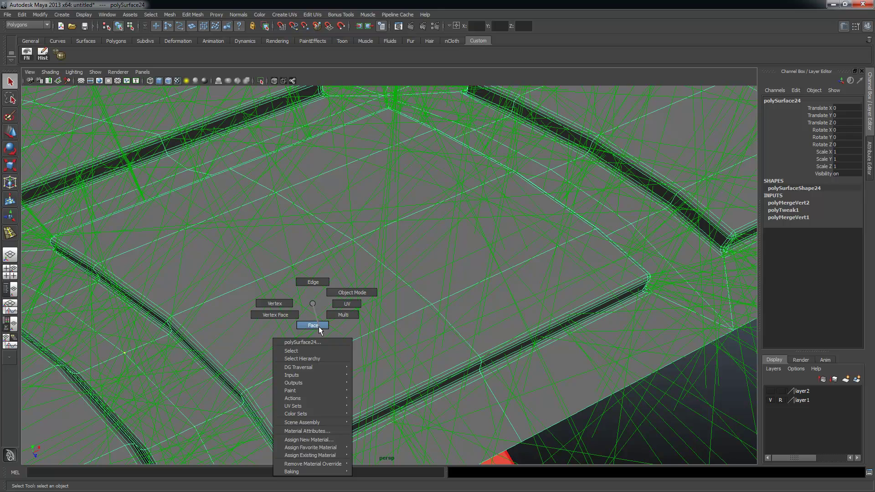
{"action": "left_click", "coordinate": [312, 309]}
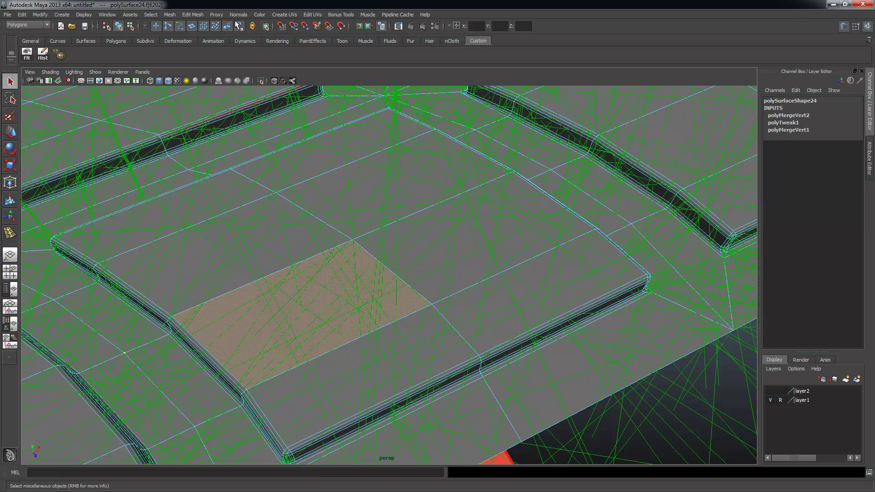
{"action": "left_click", "coordinate": [192, 15]}
{"action": "mouse_move", "coordinate": [231, 15]}
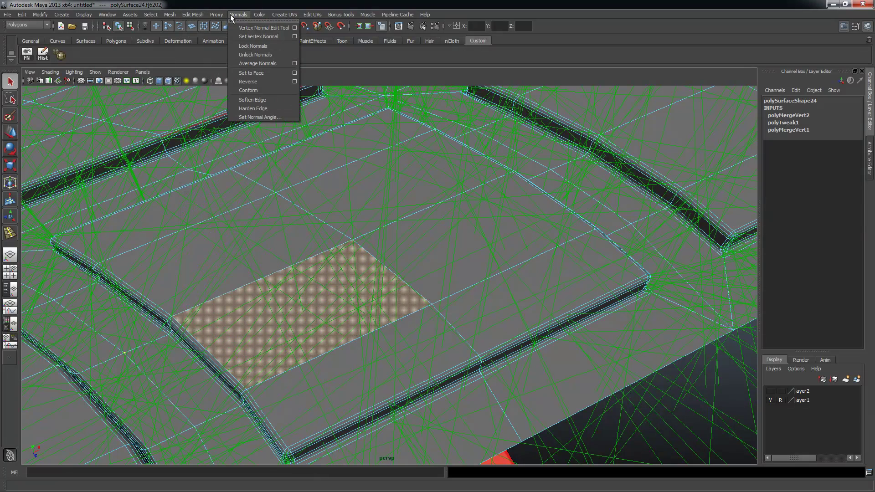
{"action": "left_click", "coordinate": [253, 90]}
- Check the normals around the tread block, return to object mode and hide the face normals
{"action": "left_click_drag", "start_coordinate": [456, 269], "coordinate": [318, 225], "text": "alt"}
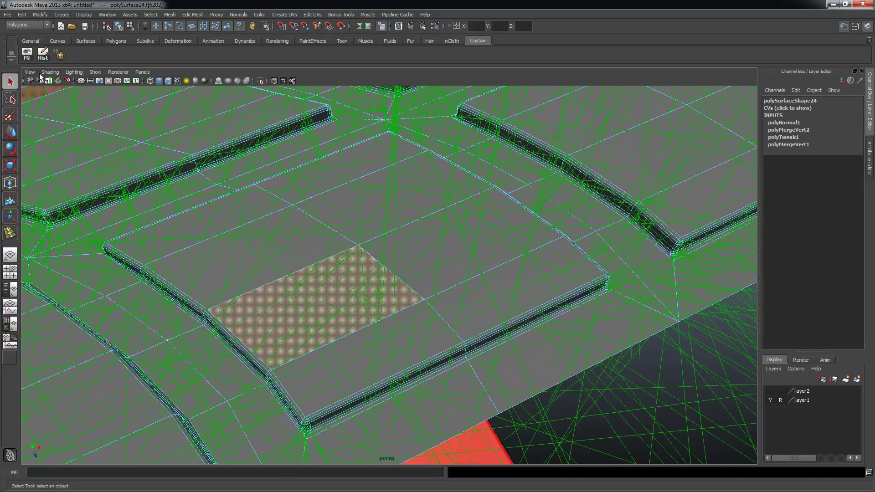
{"action": "left_click_drag", "start_coordinate": [460, 280], "coordinate": [105, 125], "text": "alt"}
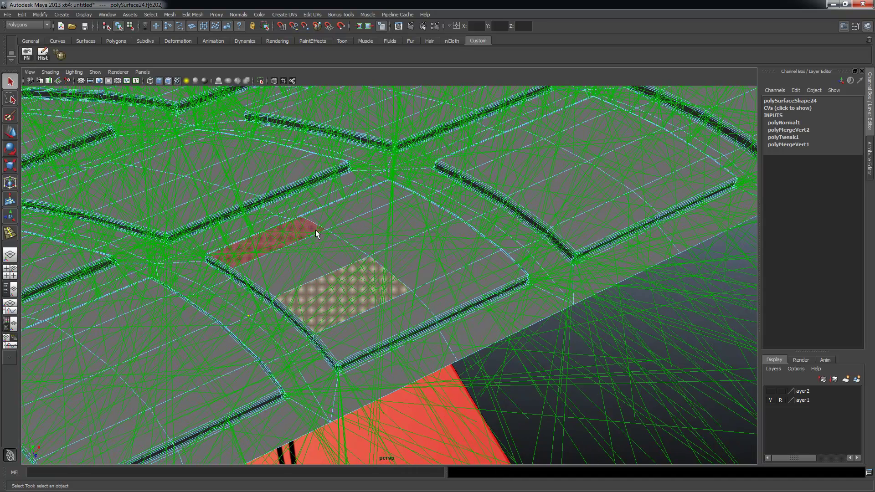
{"action": "key", "text": "F8"}
{"action": "key", "text": "F8"}
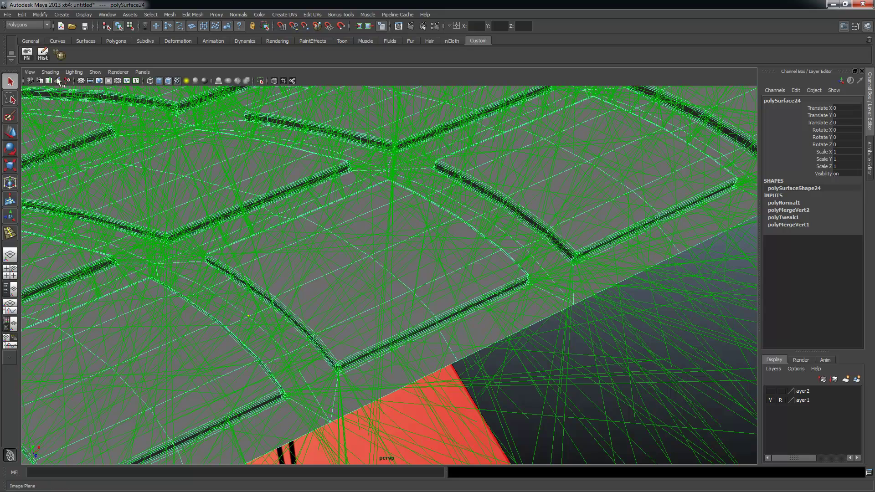
{"action": "left_click", "coordinate": [29, 58]}
{"action": "left_click_drag", "start_coordinate": [308, 245], "coordinate": [347, 281], "text": "alt"}
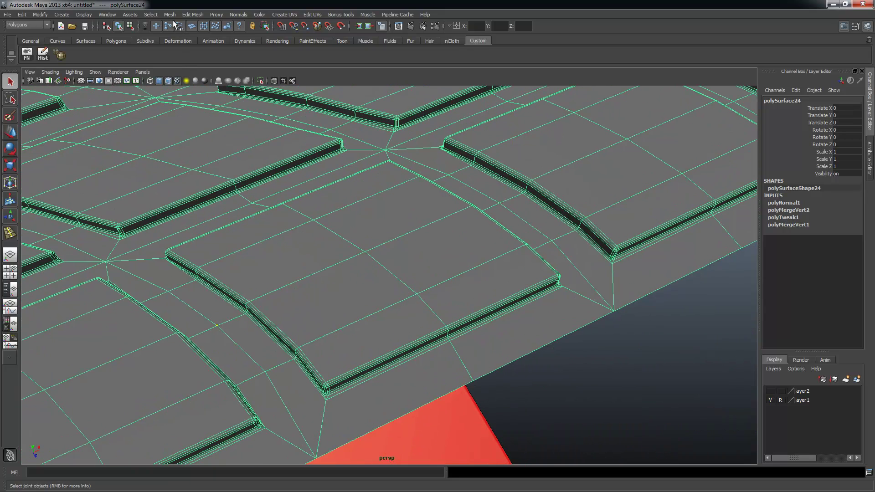
- Try inserting a lengthwise edge loop through the outer row of tread blocks twice, undoing each attempt
{"action": "left_click", "coordinate": [190, 15]}
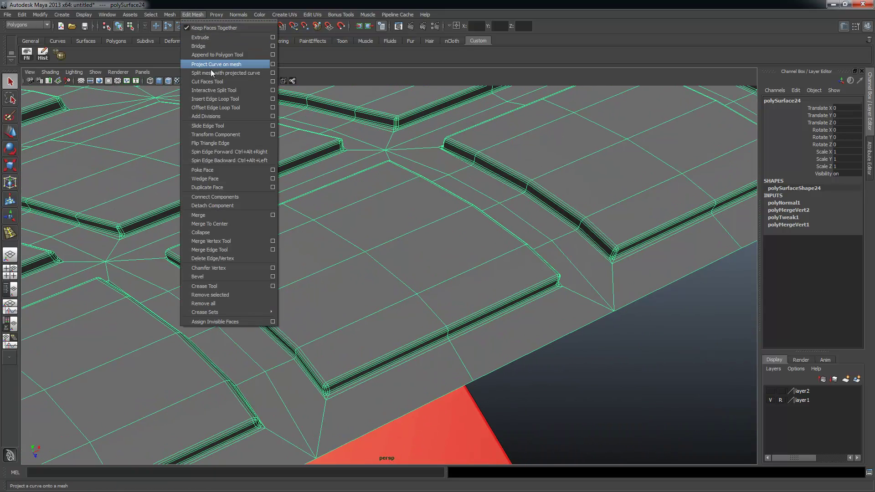
{"action": "left_click", "coordinate": [218, 98]}
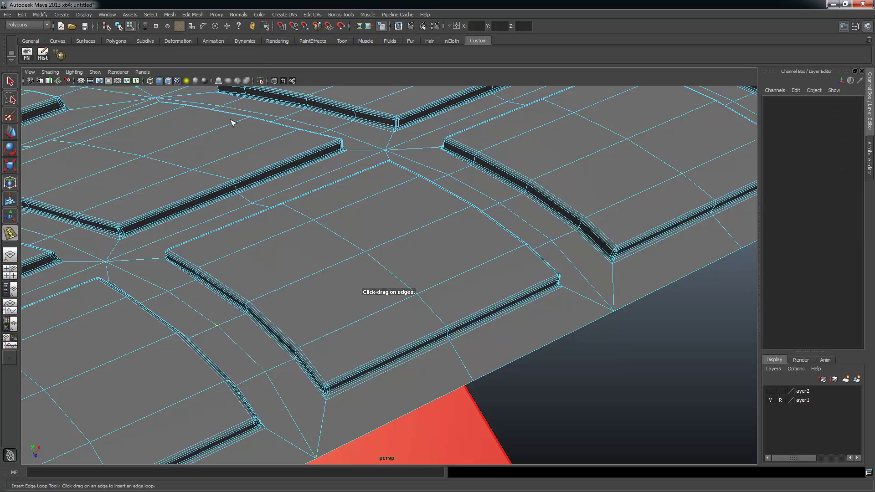
{"action": "left_click", "coordinate": [279, 324]}
{"action": "key", "text": "ctrl+z"}
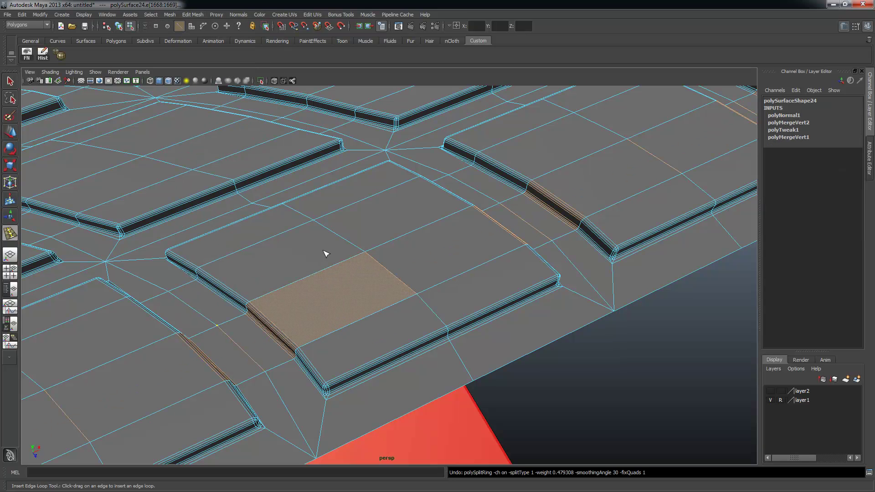
{"action": "scroll", "coordinate": [327, 254], "scroll_direction": "up", "scroll_amount": 3}
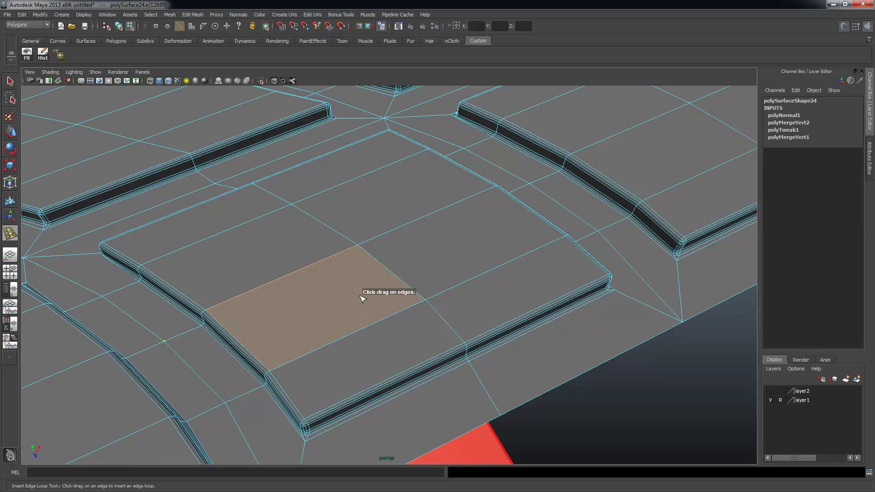
{"action": "key", "text": "F8"}
{"action": "left_click", "coordinate": [236, 342]}
{"action": "key", "text": "ctrl+z"}
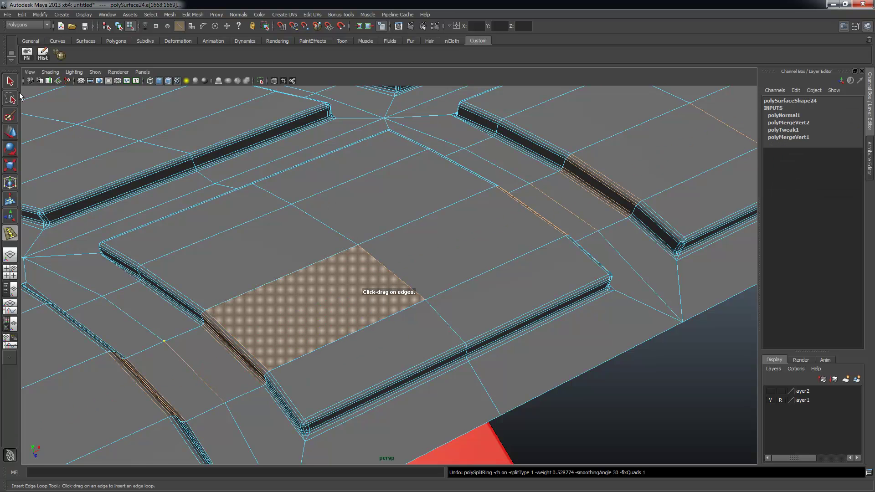
- Return to object mode, reselect the tread mesh and display its face normals
{"action": "key", "text": "F8"}
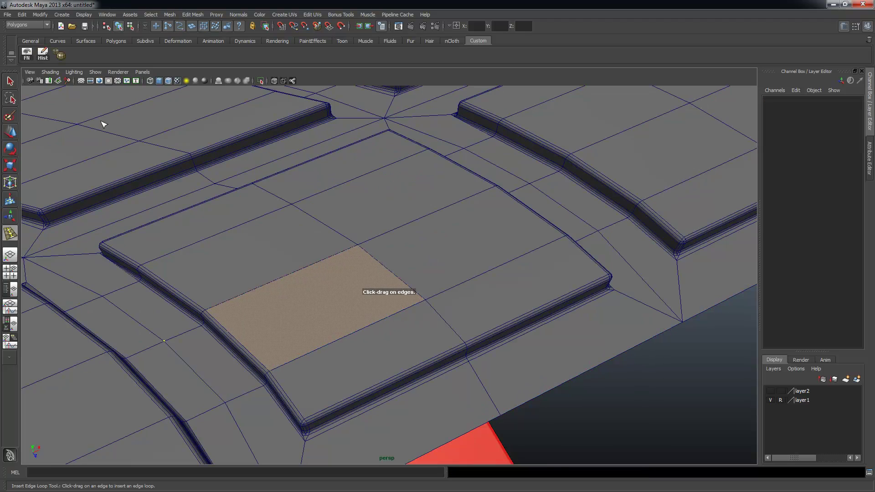
{"action": "left_click", "coordinate": [103, 157]}
{"action": "left_click", "coordinate": [27, 53]}
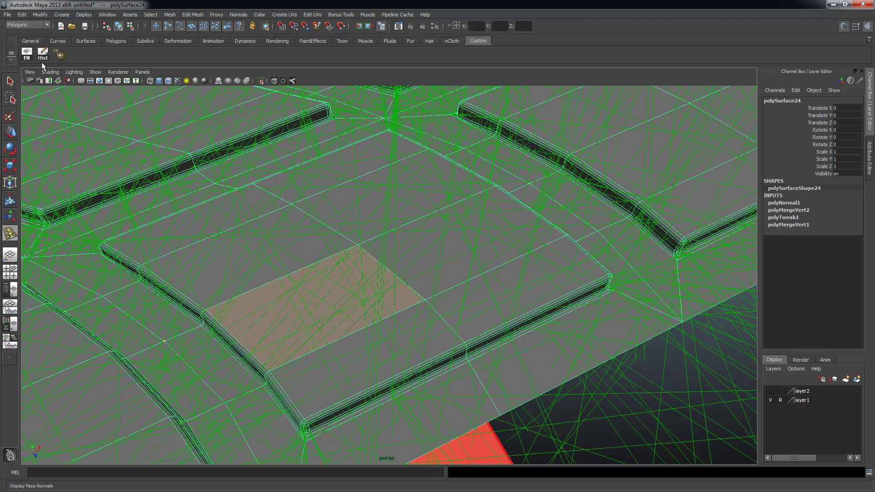
{"action": "left_click_drag", "start_coordinate": [343, 318], "coordinate": [359, 313], "text": "alt"}
{"action": "right_click_drag", "start_coordinate": [360, 313], "coordinate": [383, 304], "text": "alt"}
- Reverse the normals of the entire tread mesh
{"action": "right_click", "coordinate": [391, 258]}
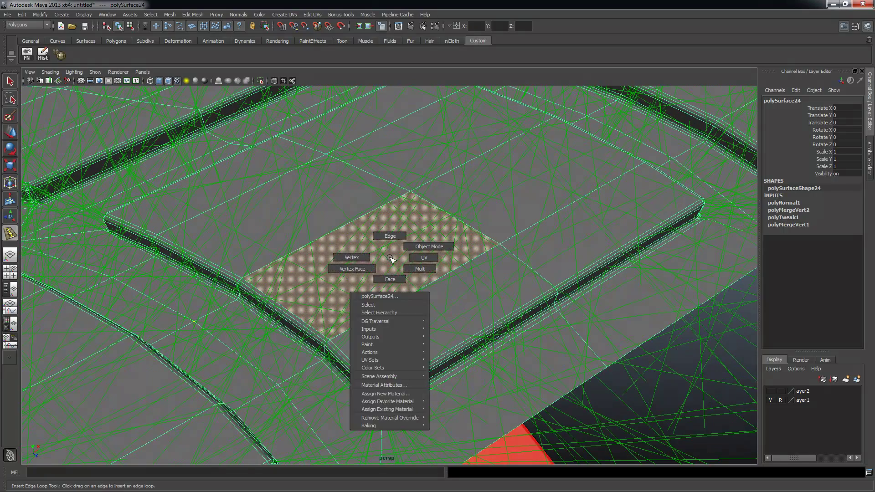
{"action": "left_click", "coordinate": [199, 14]}
{"action": "left_click", "coordinate": [283, 6]}
{"action": "left_click", "coordinate": [239, 14]}
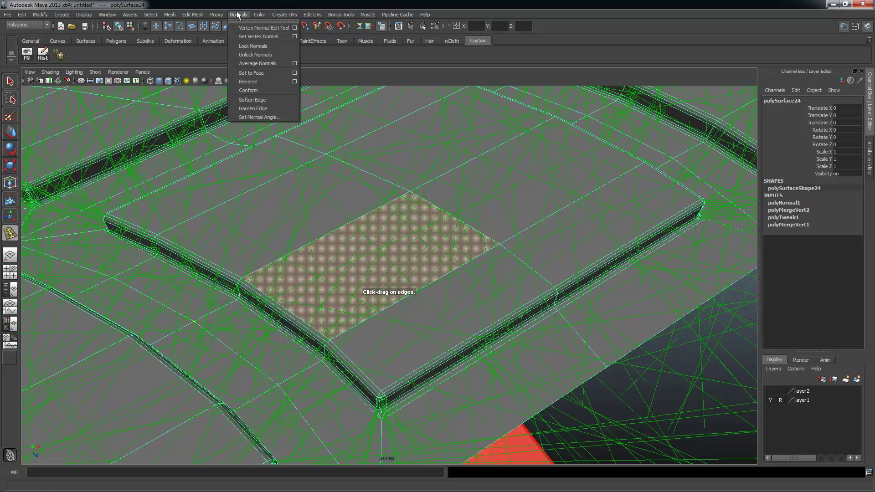
{"action": "left_click", "coordinate": [257, 83]}
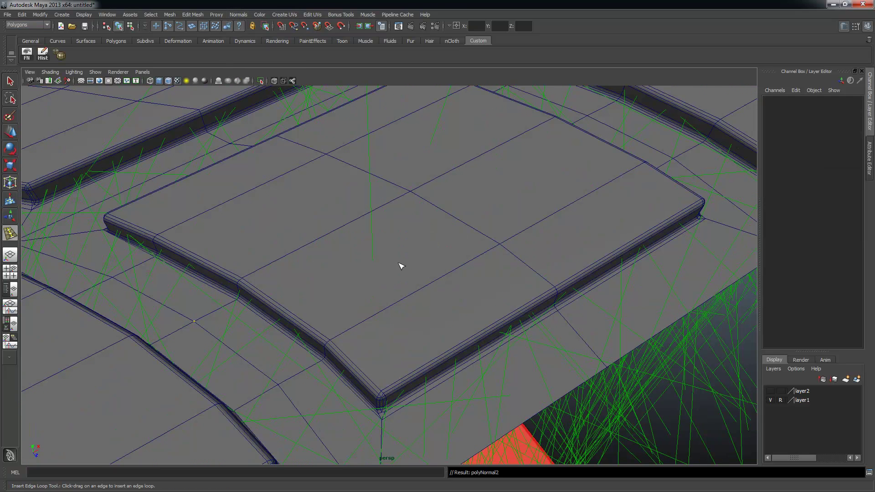
- Reselect the tread mesh, try inserting a lengthwise edge loop through the outer block row, and undo it
{"action": "left_click", "coordinate": [387, 262]}
{"action": "key", "text": "q"}
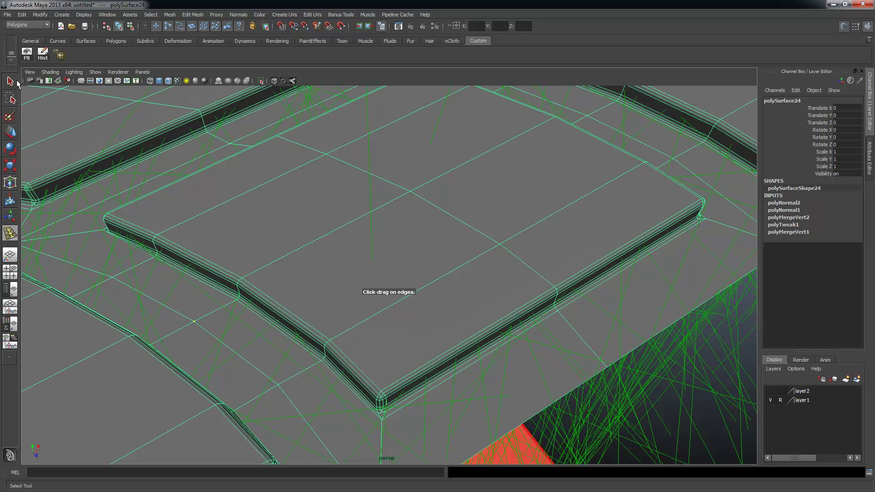
{"action": "left_click", "coordinate": [696, 419]}
{"action": "left_click", "coordinate": [404, 253]}
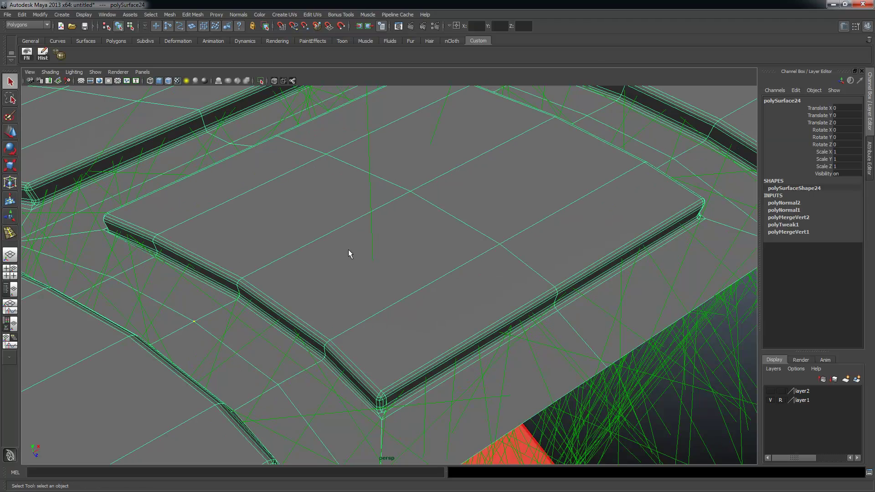
{"action": "right_click_drag", "start_coordinate": [487, 280], "coordinate": [431, 289], "text": "alt"}
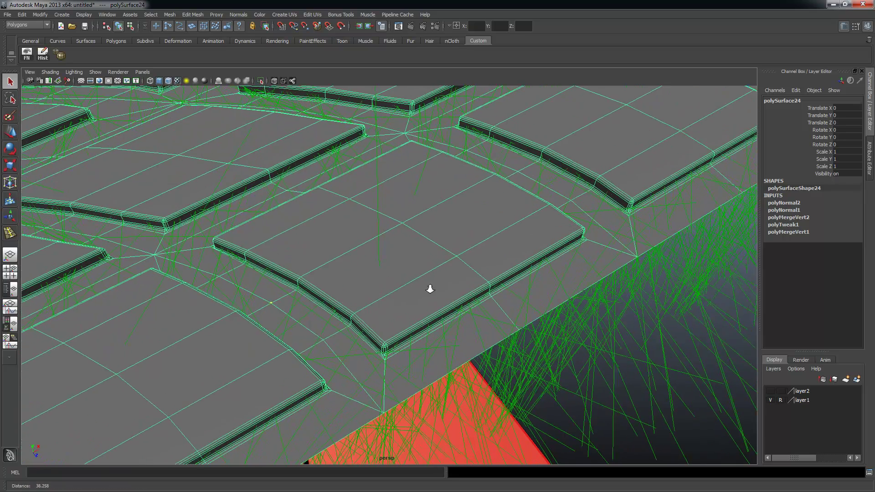
{"action": "left_click", "coordinate": [192, 14]}
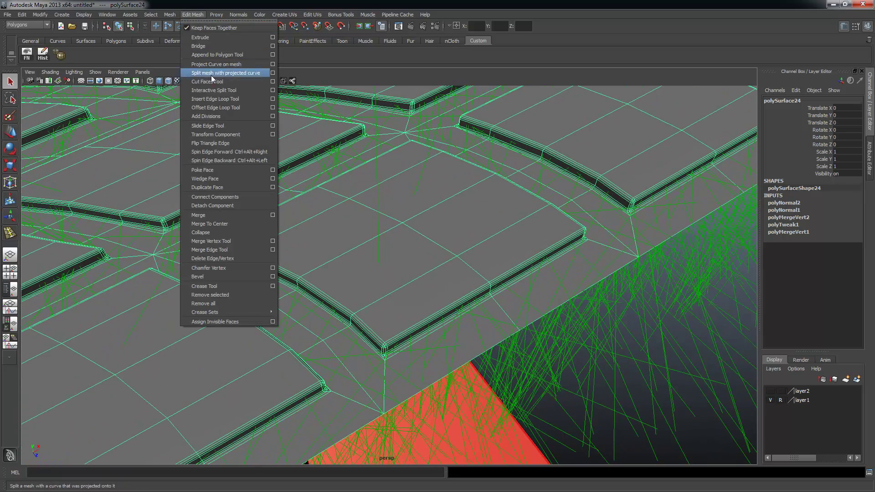
{"action": "left_click", "coordinate": [219, 99]}
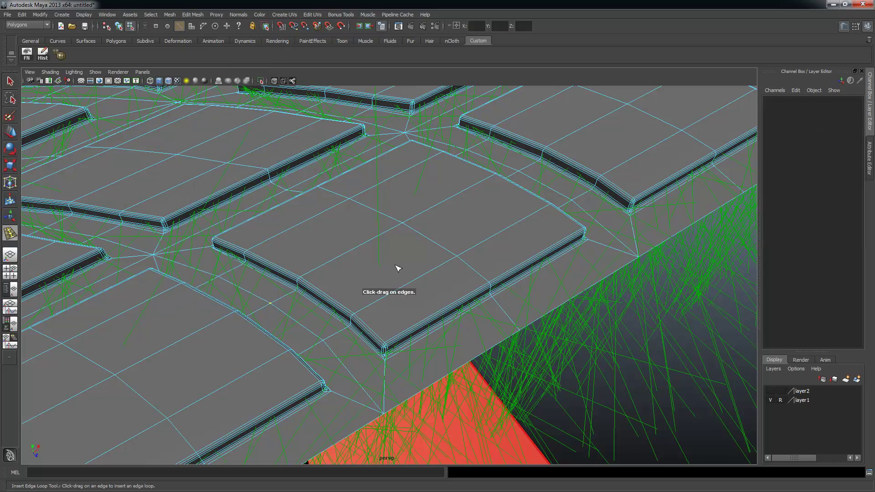
{"action": "left_click", "coordinate": [425, 242]}
{"action": "left_click_drag", "start_coordinate": [463, 293], "coordinate": [447, 302], "text": "alt"}
{"action": "key", "text": "ctrl+z"}
- Examine the face normals on the raised blocks and groove floors of the outer tread rows
{"action": "right_click_drag", "start_coordinate": [403, 238], "coordinate": [264, 186], "text": "alt"}
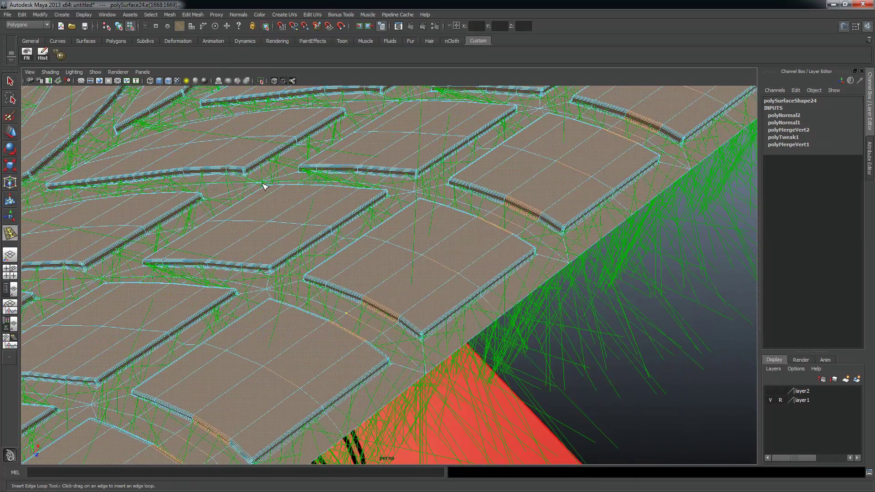
{"action": "left_click", "coordinate": [10, 82]}
{"action": "left_click", "coordinate": [625, 314]}
{"action": "left_click_drag", "start_coordinate": [502, 293], "coordinate": [501, 266], "text": "alt"}
{"action": "right_click_drag", "start_coordinate": [395, 203], "coordinate": [376, 205], "text": "alt"}
{"action": "left_click_drag", "start_coordinate": [375, 205], "coordinate": [433, 261], "text": "alt"}
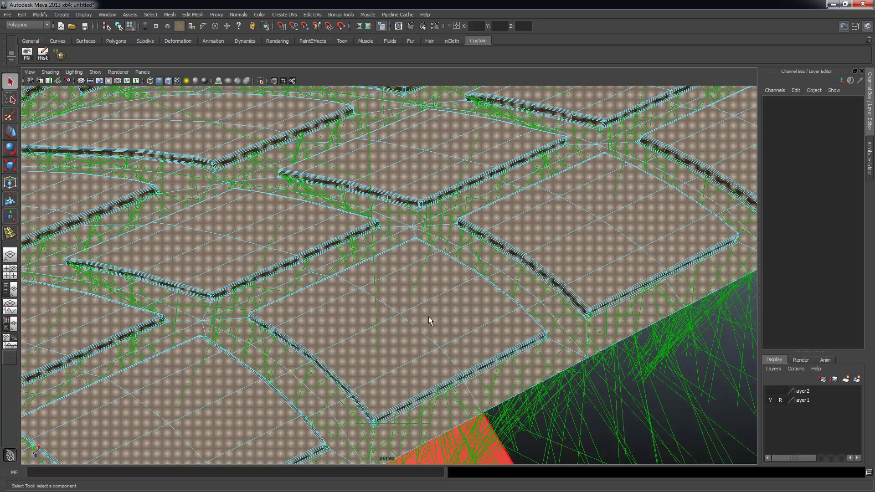
{"action": "left_click_drag", "start_coordinate": [433, 312], "coordinate": [463, 290], "text": "alt"}
{"action": "scroll", "coordinate": [451, 274], "scroll_direction": "down", "scroll_amount": 2}
{"action": "left_click_drag", "start_coordinate": [394, 256], "coordinate": [251, 350], "text": "alt"}
{"action": "left_click_drag", "start_coordinate": [420, 279], "coordinate": [393, 293], "text": "alt"}
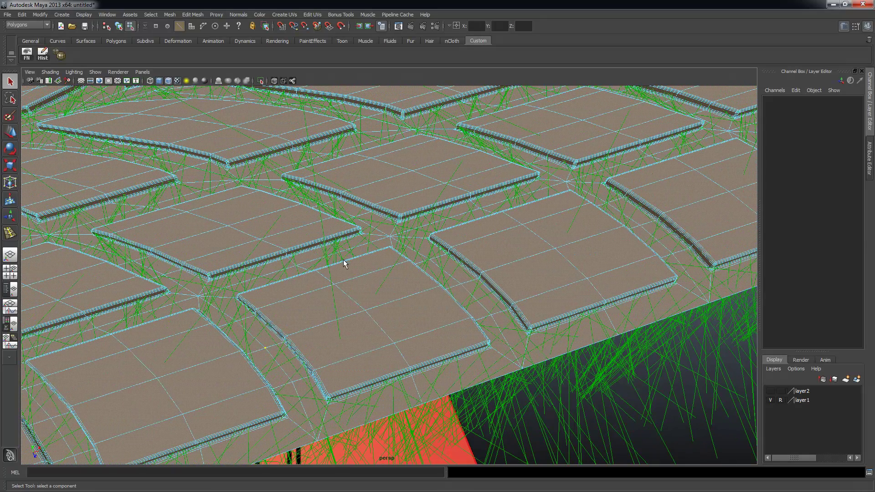
- Return to object mode, reselect the tread mesh and hide its face normals
{"action": "key", "text": "F8"}
{"action": "key", "text": "F8"}
{"action": "key", "text": "F8"}
{"action": "left_click", "coordinate": [324, 228], "text": "shift"}
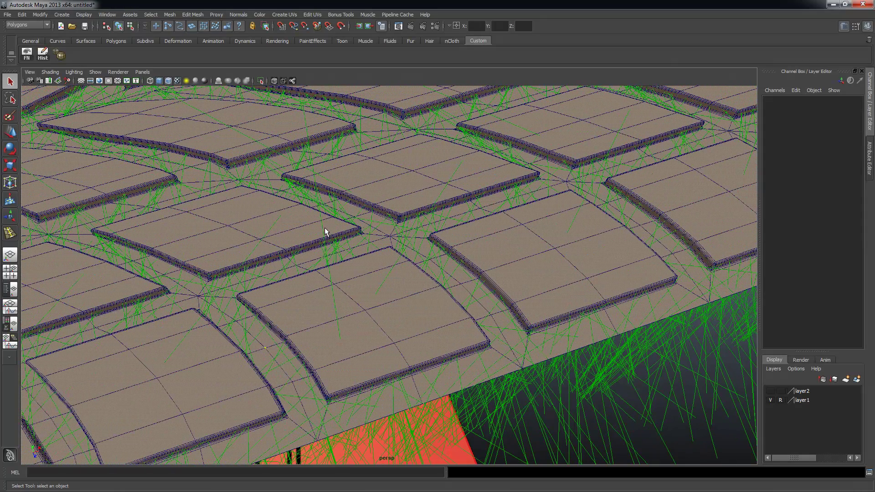
{"action": "left_click", "coordinate": [241, 188]}
{"action": "left_click", "coordinate": [43, 54]}
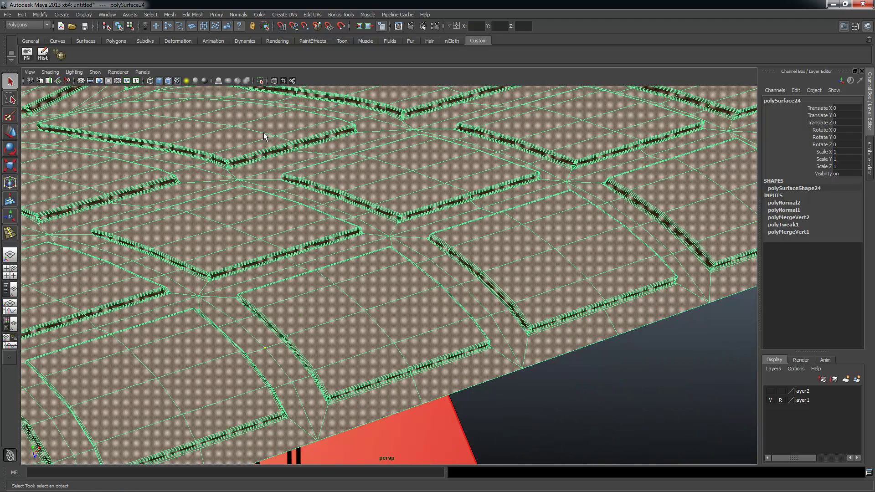
- Display the face normals again and conform the normals across the whole tread mesh
{"action": "left_click", "coordinate": [27, 53]}
{"action": "left_click", "coordinate": [238, 14]}
{"action": "left_click", "coordinate": [239, 14]}
{"action": "left_click", "coordinate": [238, 15]}
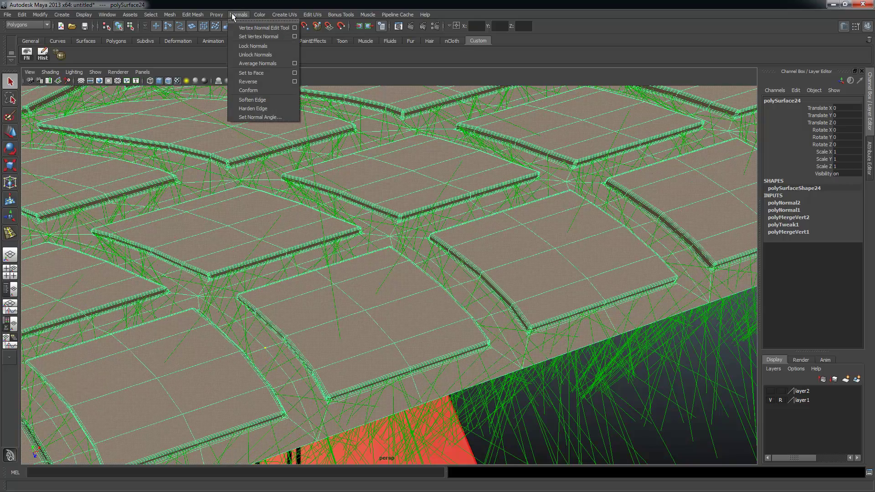
{"action": "left_click", "coordinate": [248, 92]}
- Examine the face normals on the outer tread blocks, in the grooves and along the tread's side edge
{"action": "right_click_drag", "start_coordinate": [497, 250], "coordinate": [309, 251], "text": "alt"}
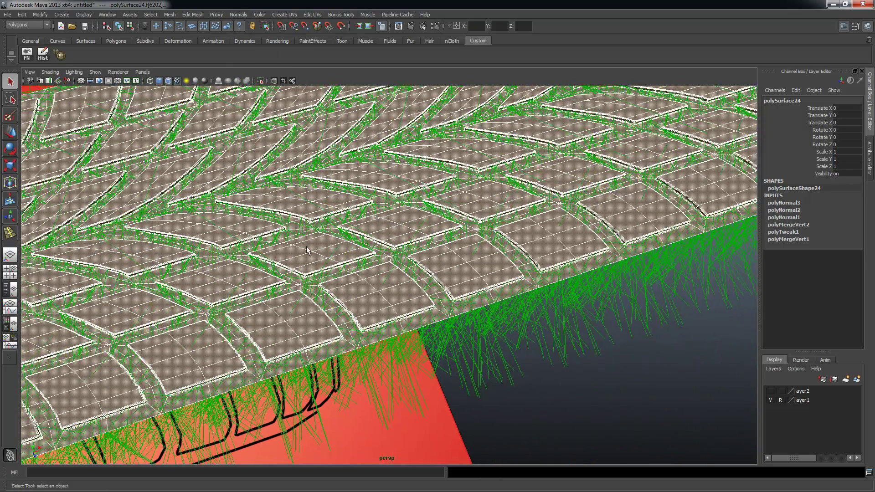
{"action": "middle_click_drag", "start_coordinate": [329, 250], "coordinate": [364, 260], "text": "alt"}
{"action": "key", "text": "F8"}
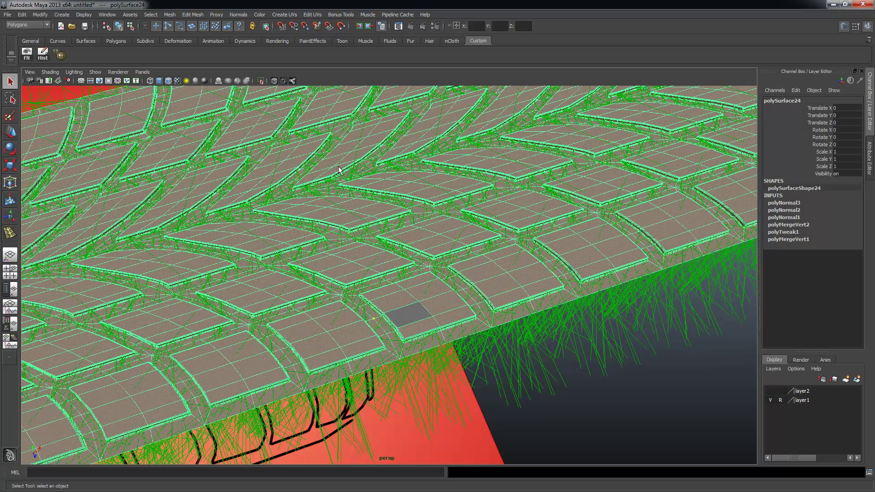
{"action": "left_click", "coordinate": [238, 15]}
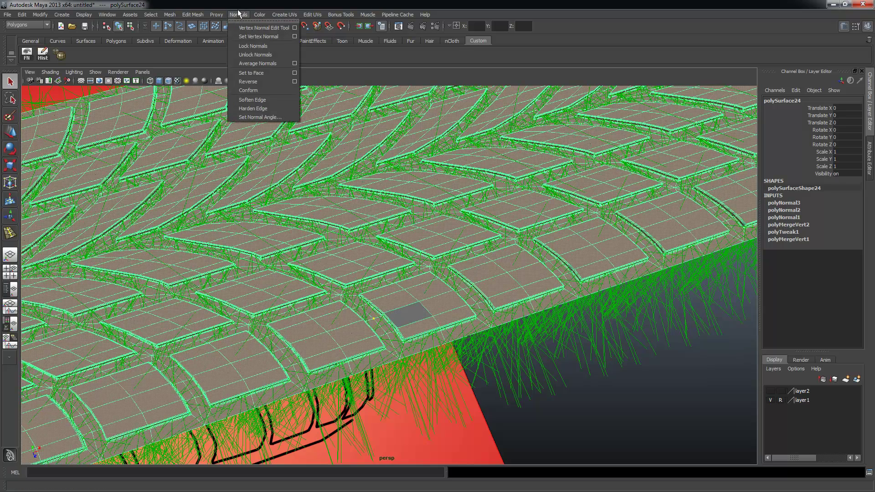
{"action": "left_click", "coordinate": [238, 15]}
{"action": "key", "text": "F8"}
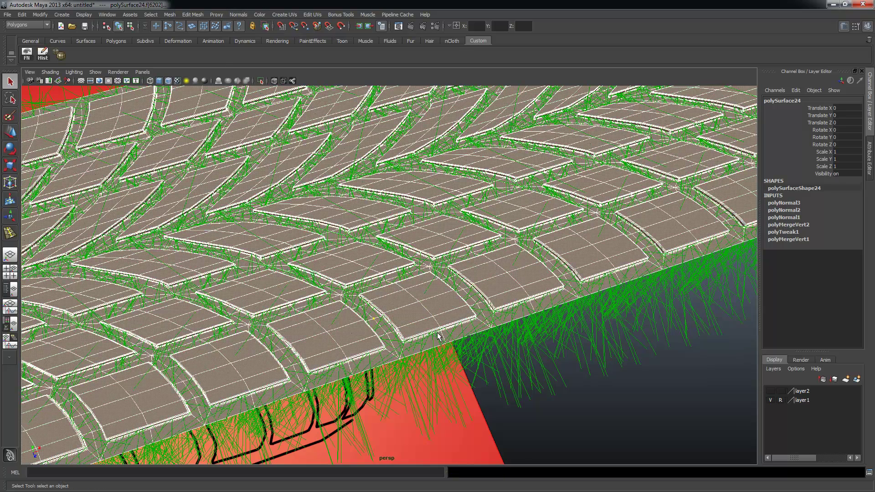
{"action": "key", "text": "F8"}
{"action": "left_click", "coordinate": [559, 384]}
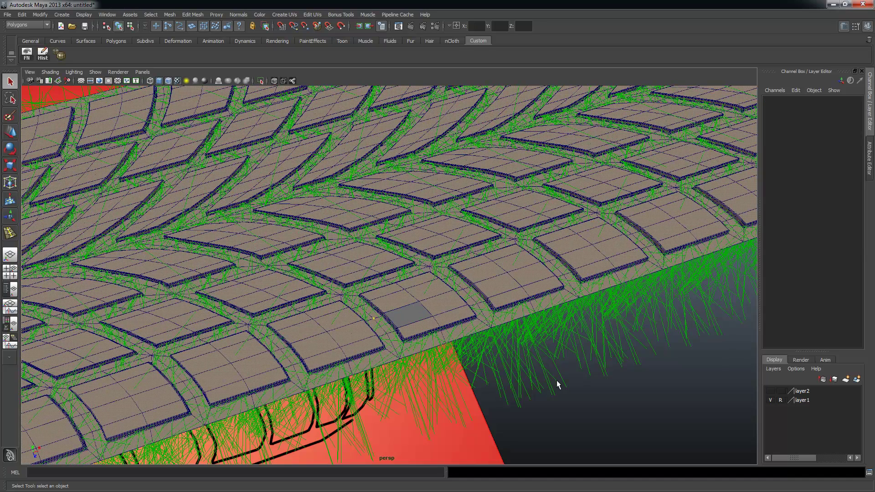
{"action": "left_click", "coordinate": [462, 310]}
{"action": "right_click_drag", "start_coordinate": [462, 311], "coordinate": [479, 333], "text": "alt"}
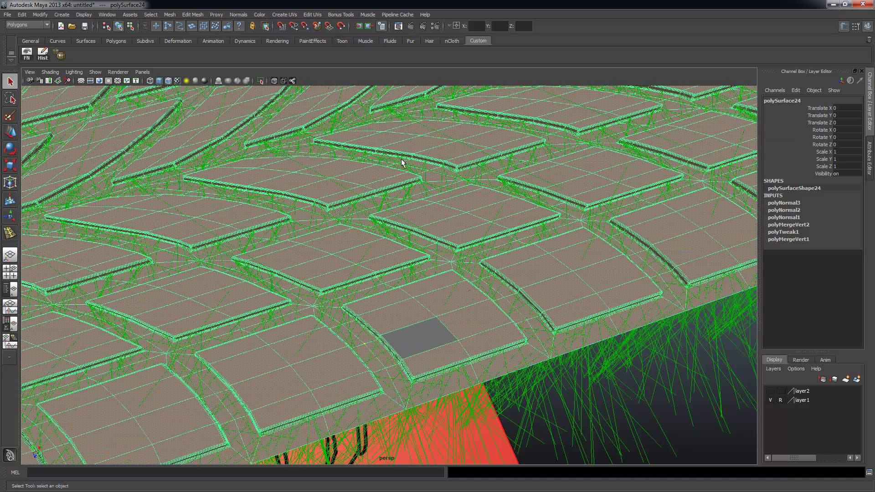
{"action": "mouse_move", "coordinate": [463, 338]}
{"action": "left_mouse_down", "text": "alt"}
{"action": "mouse_move", "coordinate": [455, 289]}
{"action": "mouse_move", "coordinate": [449, 371]}
{"action": "mouse_move", "coordinate": [458, 316]}
{"action": "mouse_move", "coordinate": [459, 370]}
{"action": "mouse_move", "coordinate": [460, 326]}
{"action": "left_mouse_up", "text": "alt"}
{"action": "key", "text": "ctrl+z"}
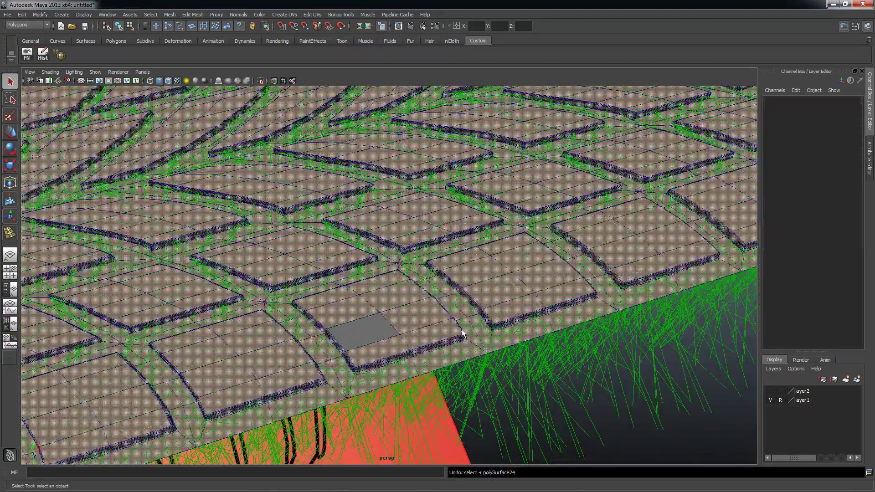
- Reselect the tread mesh, conform its normals again and reverse them across the whole mesh
{"action": "left_click", "coordinate": [390, 281]}
{"action": "left_click", "coordinate": [238, 14]}
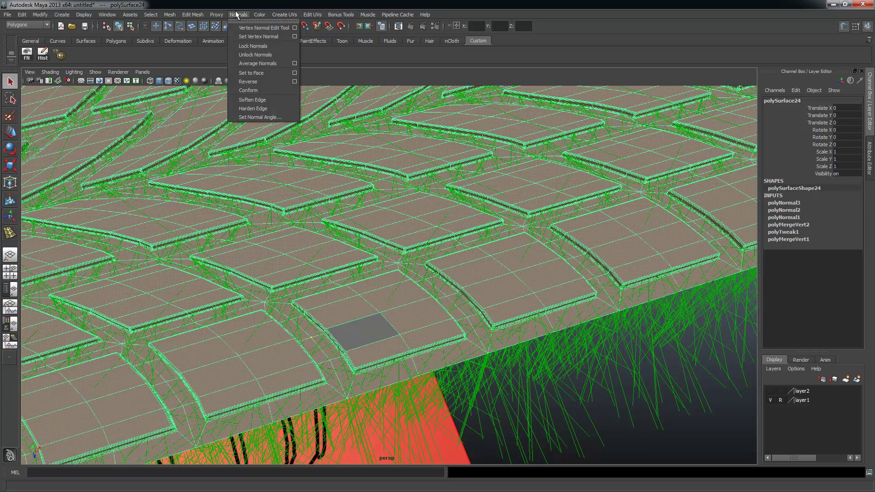
{"action": "left_click", "coordinate": [252, 96]}
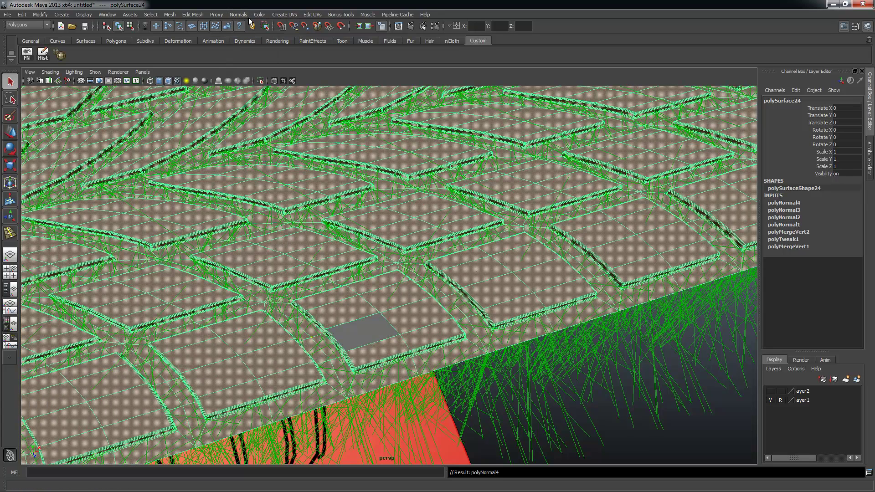
{"action": "left_click", "coordinate": [239, 14]}
{"action": "left_click", "coordinate": [254, 84]}
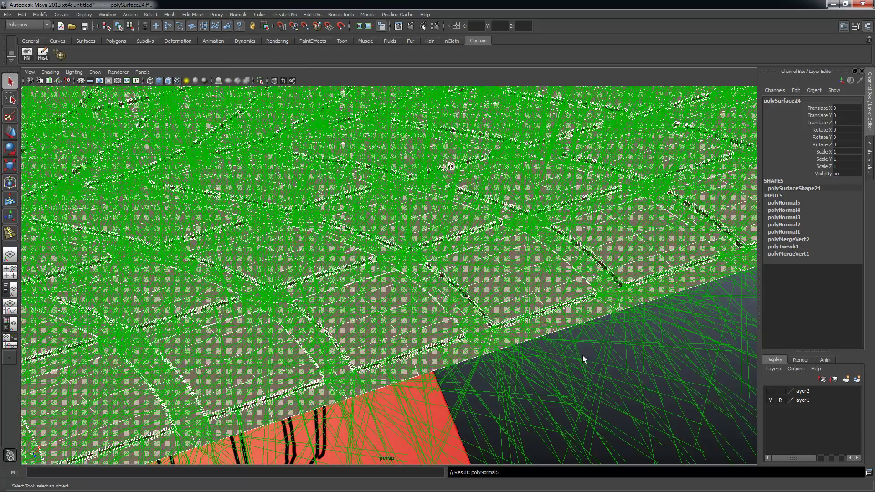
- Return to the tread mesh as a whole object and hide its face normals
{"action": "left_click", "coordinate": [582, 355]}
{"action": "scroll", "coordinate": [563, 319], "scroll_direction": "down", "scroll_amount": 4}
{"action": "left_click", "coordinate": [487, 272]}
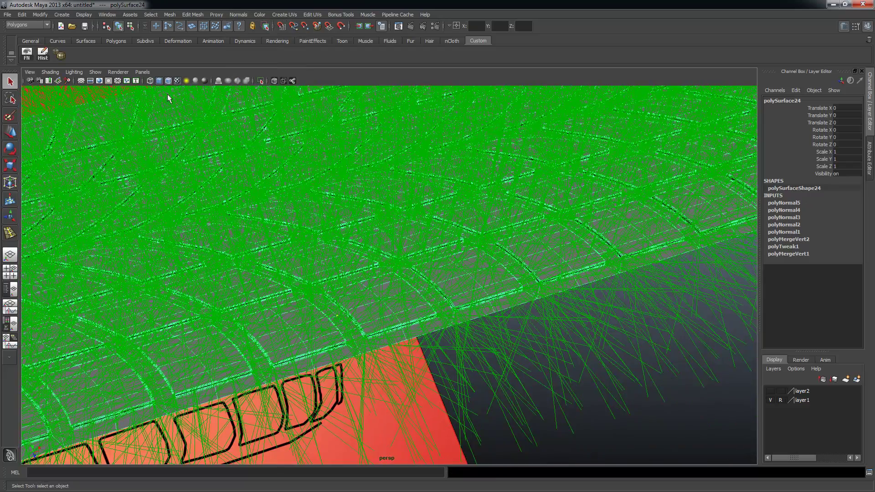
{"action": "left_click", "coordinate": [26, 54]}
- Reselect the tread mesh and delete its construction history
{"action": "left_click", "coordinate": [594, 391]}
{"action": "right_click_drag", "start_coordinate": [594, 391], "coordinate": [418, 288], "text": "alt"}
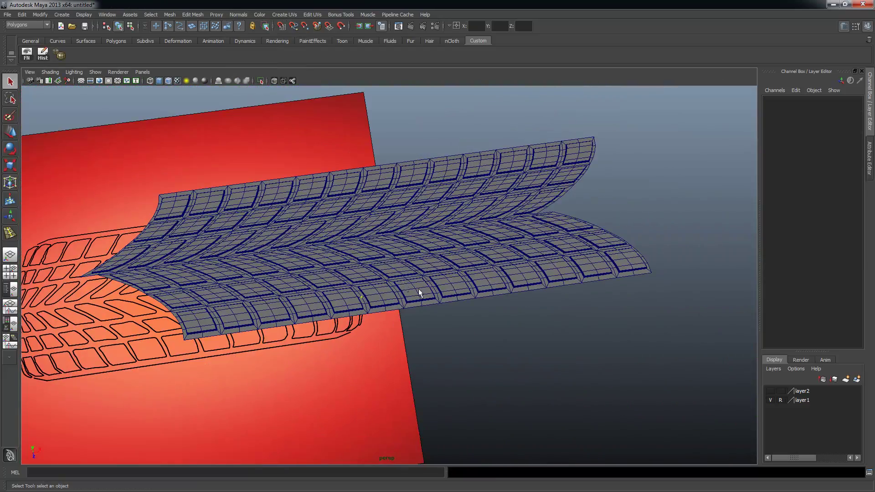
{"action": "left_click", "coordinate": [497, 276]}
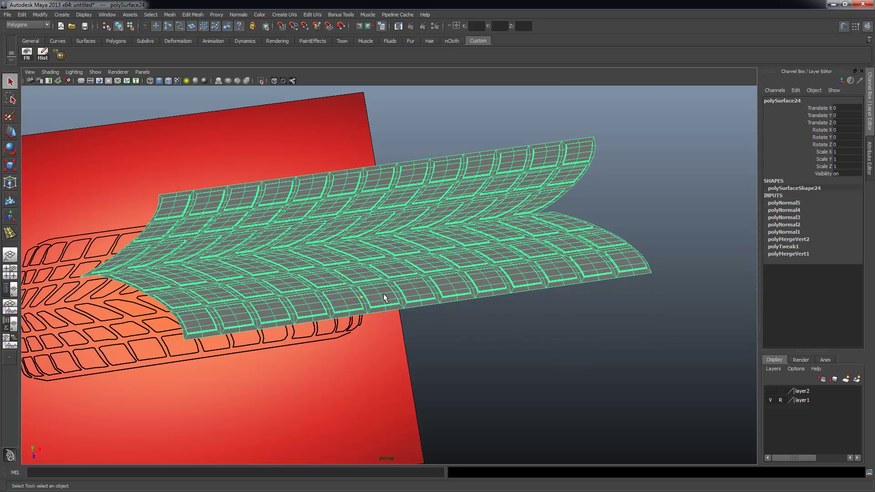
{"action": "right_click_drag", "start_coordinate": [332, 274], "coordinate": [395, 301], "text": "alt"}
{"action": "left_click", "coordinate": [42, 54]}
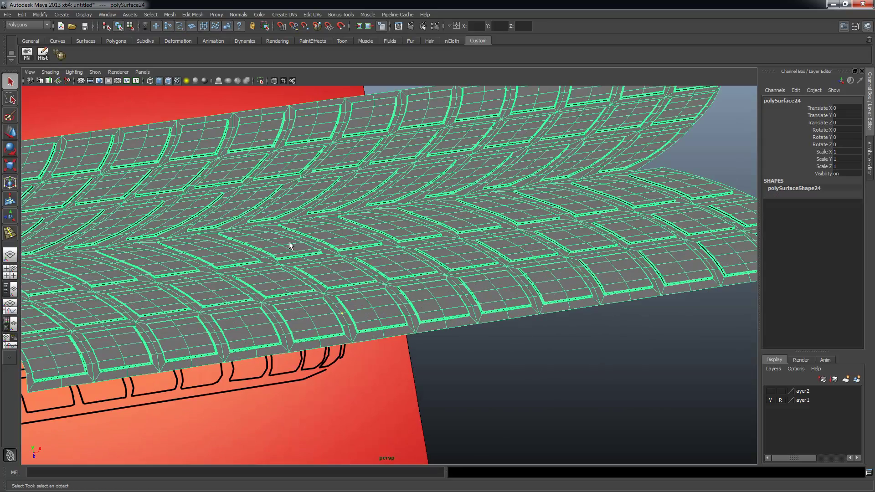
- Examine the cleaned tread mesh from several angles, including its side edge and both ends
{"action": "left_click_drag", "start_coordinate": [289, 246], "coordinate": [347, 265], "text": "alt"}
{"action": "left_click", "coordinate": [554, 335]}
{"action": "left_click_drag", "start_coordinate": [411, 296], "coordinate": [475, 309], "text": "alt"}
{"action": "right_click_drag", "start_coordinate": [326, 279], "coordinate": [444, 285], "text": "alt"}
{"action": "left_click", "coordinate": [444, 285]}
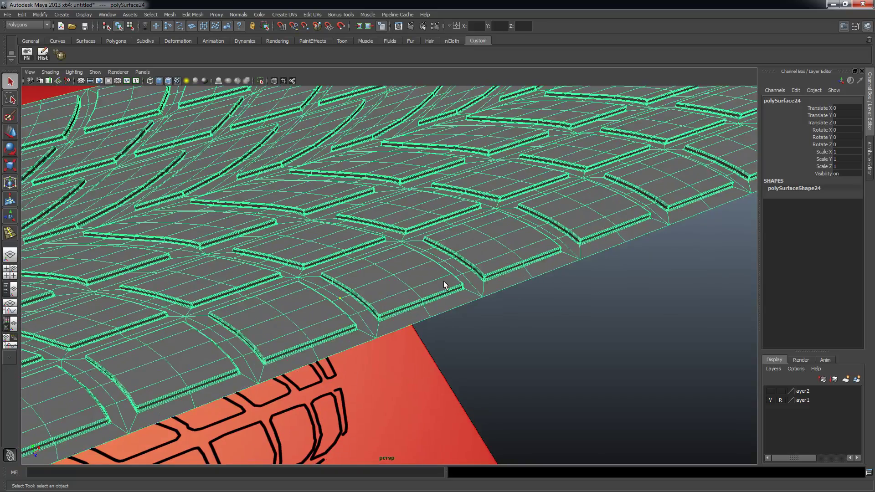
{"action": "left_click_drag", "start_coordinate": [444, 286], "coordinate": [400, 289], "text": "alt"}
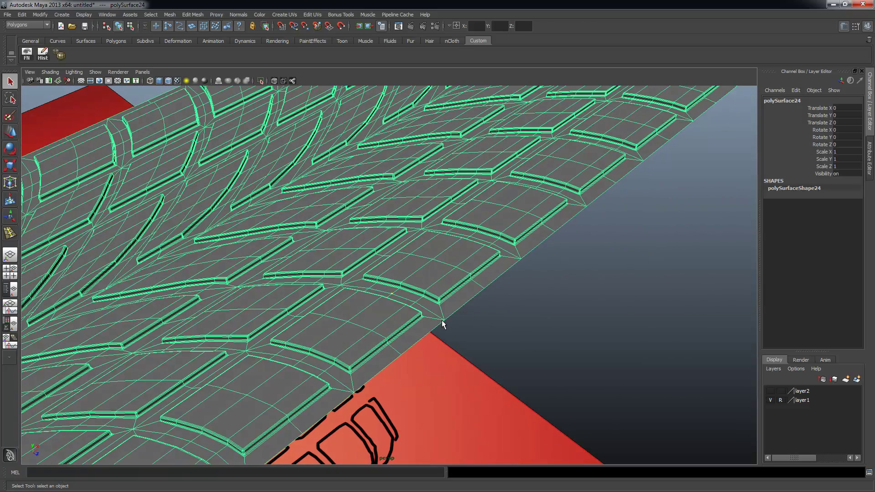
{"action": "left_click_drag", "start_coordinate": [481, 337], "coordinate": [257, 248], "text": "alt"}
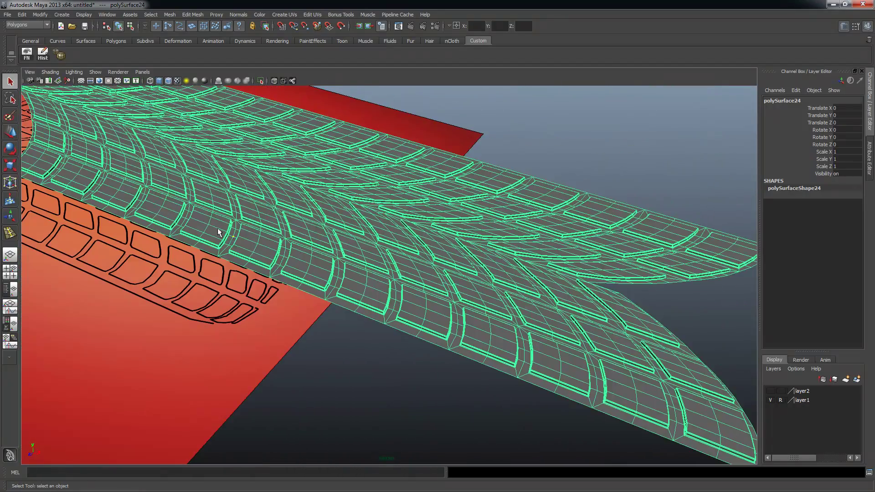
{"action": "left_click_drag", "start_coordinate": [338, 281], "coordinate": [279, 336], "text": "alt"}
{"action": "left_click_drag", "start_coordinate": [688, 196], "coordinate": [419, 206], "text": "alt"}
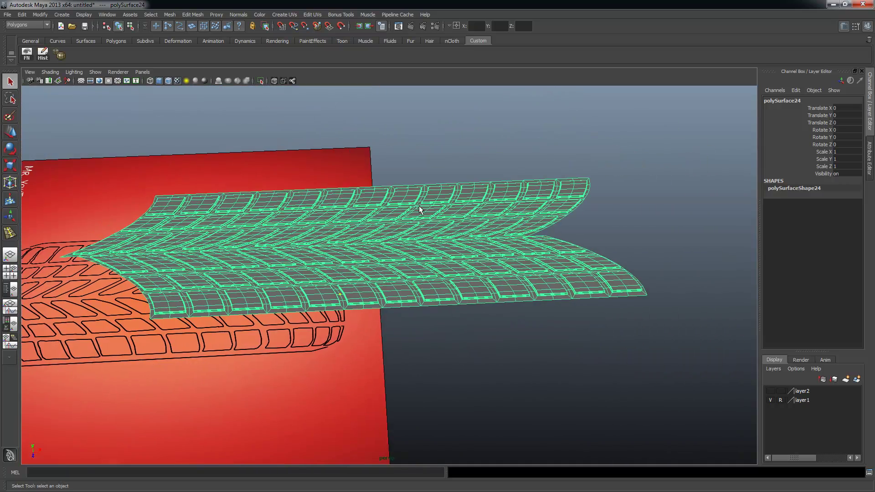
- Duplicate the tread mesh and snap the copy's pivot to the centreline tip at the tread's near end
{"action": "left_click_drag", "start_coordinate": [256, 209], "coordinate": [111, 247], "text": "alt"}
{"action": "left_click_drag", "start_coordinate": [555, 197], "coordinate": [436, 229], "text": "alt"}
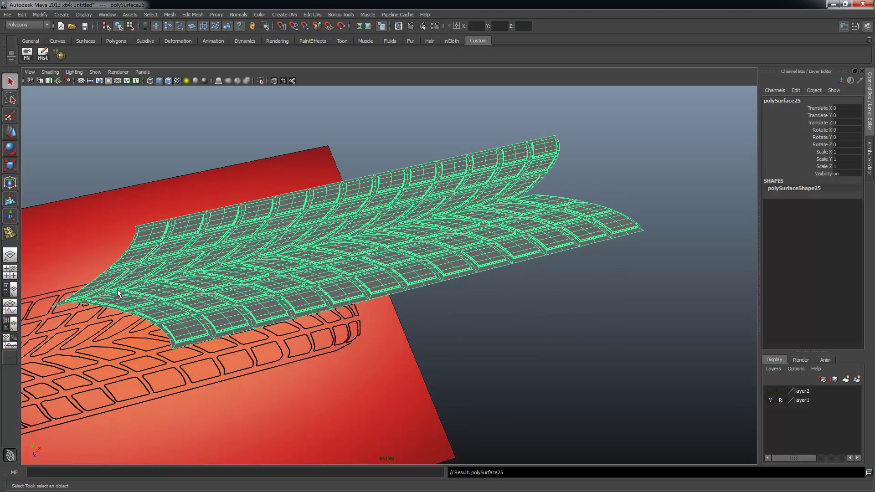
{"action": "key", "text": "w"}
{"action": "key", "text": "Insert"}
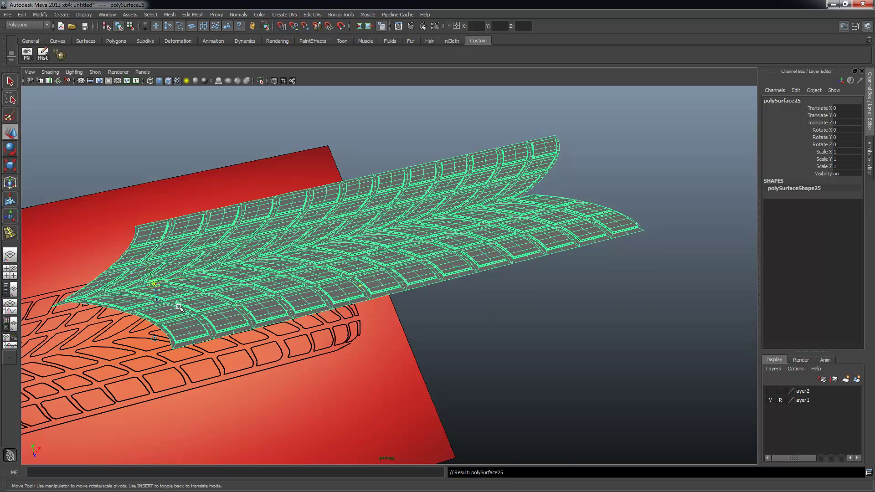
{"action": "right_click_drag", "start_coordinate": [180, 285], "coordinate": [435, 318], "text": "alt"}
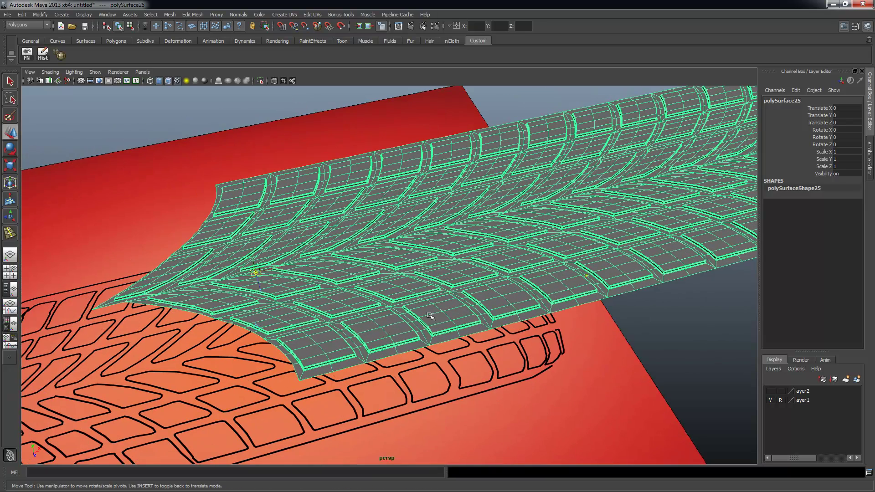
{"action": "left_click_drag", "start_coordinate": [256, 273], "coordinate": [104, 304]}
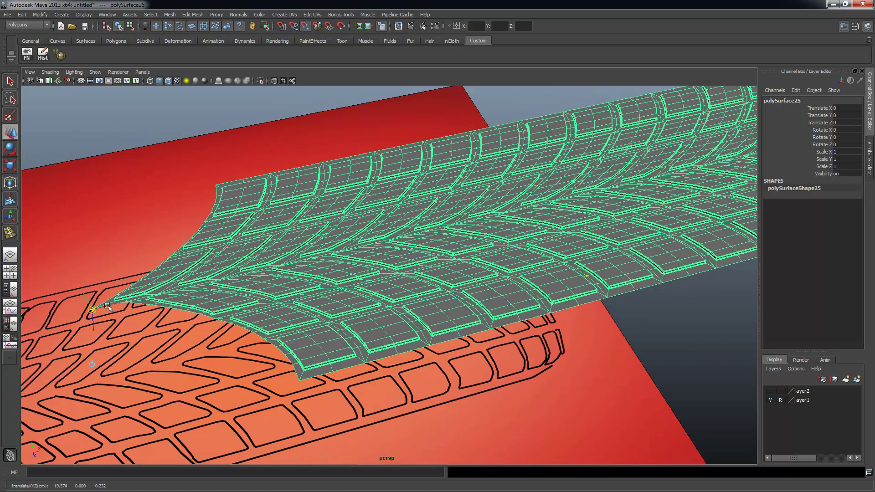
- Snap the duplicate tread onto the far end of the original at Translate X 97.594 and check the seam
{"action": "right_click_drag", "start_coordinate": [589, 217], "coordinate": [286, 228], "text": "alt"}
{"action": "middle_click_drag", "start_coordinate": [286, 228], "coordinate": [198, 231], "text": "alt"}
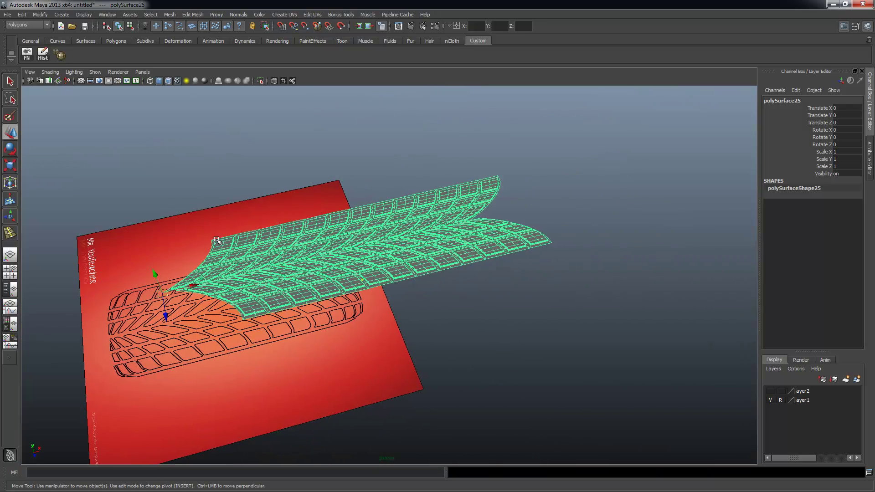
{"action": "left_click_drag", "start_coordinate": [163, 293], "coordinate": [470, 221]}
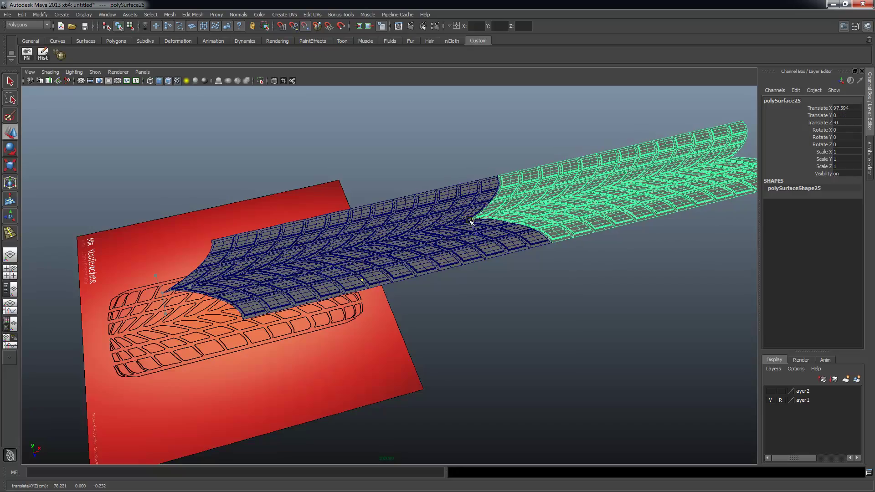
{"action": "right_click_drag", "start_coordinate": [465, 248], "coordinate": [597, 304], "text": "alt"}
{"action": "middle_click_drag", "start_coordinate": [597, 305], "coordinate": [410, 401], "text": "alt"}
{"action": "right_click_drag", "start_coordinate": [492, 314], "coordinate": [624, 315], "text": "alt"}
{"action": "middle_click_drag", "start_coordinate": [310, 347], "coordinate": [365, 340], "text": "alt"}
{"action": "left_click_drag", "start_coordinate": [365, 339], "coordinate": [304, 370], "text": "alt"}
{"action": "key", "text": "v"}
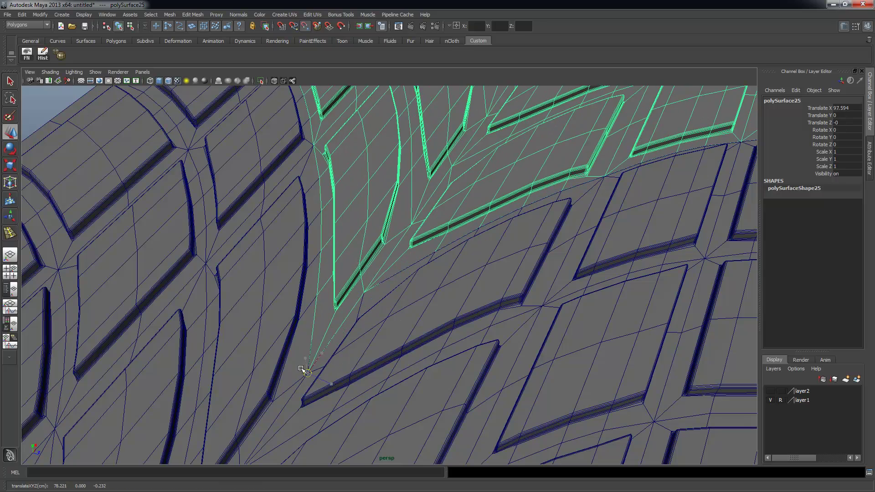
{"action": "left_click_drag", "start_coordinate": [404, 325], "coordinate": [299, 348], "text": "alt"}
- Select the original and duplicate tread sections and combine them into one mesh
{"action": "left_click", "coordinate": [304, 352]}
{"action": "left_click", "coordinate": [263, 269], "text": "shift"}
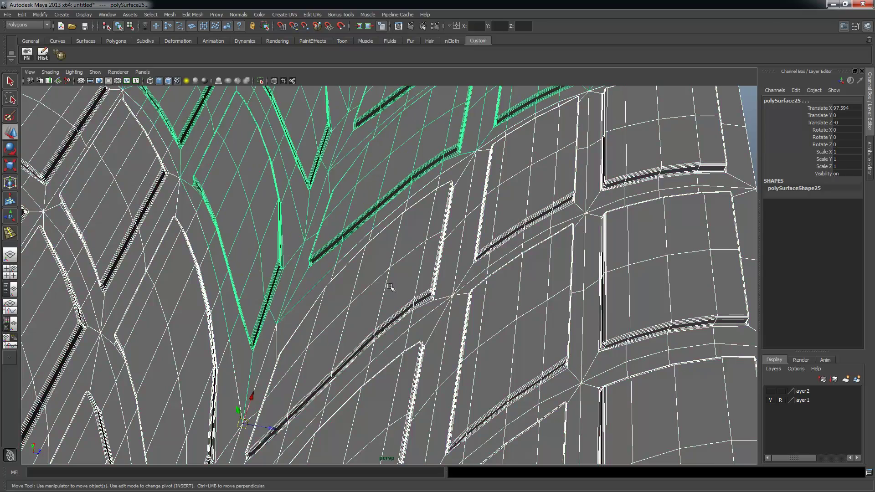
{"action": "left_click_drag", "start_coordinate": [391, 287], "coordinate": [336, 286], "text": "alt"}
{"action": "middle_click_drag", "start_coordinate": [382, 272], "coordinate": [395, 307], "text": "alt"}
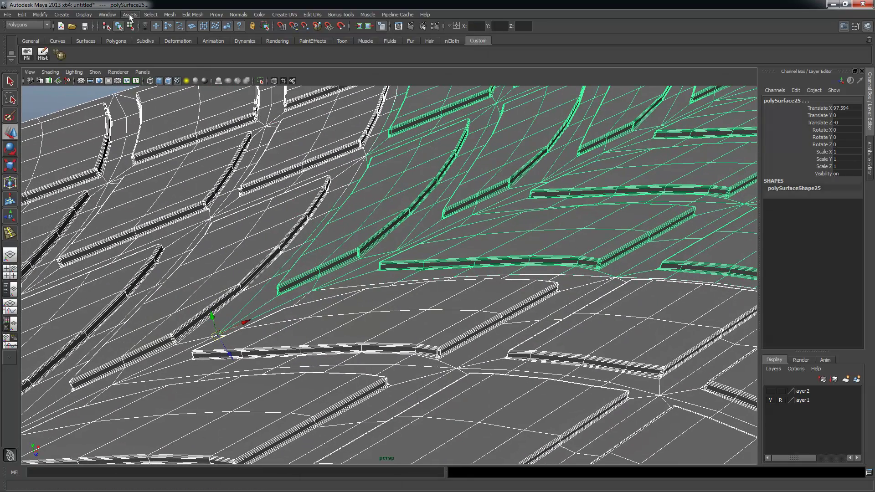
{"action": "left_click", "coordinate": [111, 15]}
{"action": "left_click", "coordinate": [130, 3]}
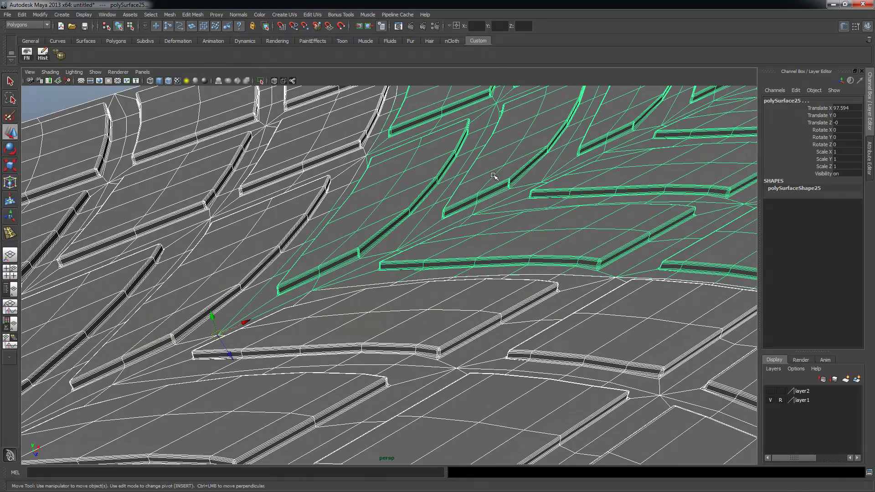
{"action": "right_click_drag", "start_coordinate": [493, 176], "coordinate": [410, 196], "text": "alt"}
{"action": "left_click_drag", "start_coordinate": [410, 196], "coordinate": [451, 219], "text": "alt"}
{"action": "right_click_drag", "start_coordinate": [451, 219], "coordinate": [496, 247], "text": "alt"}
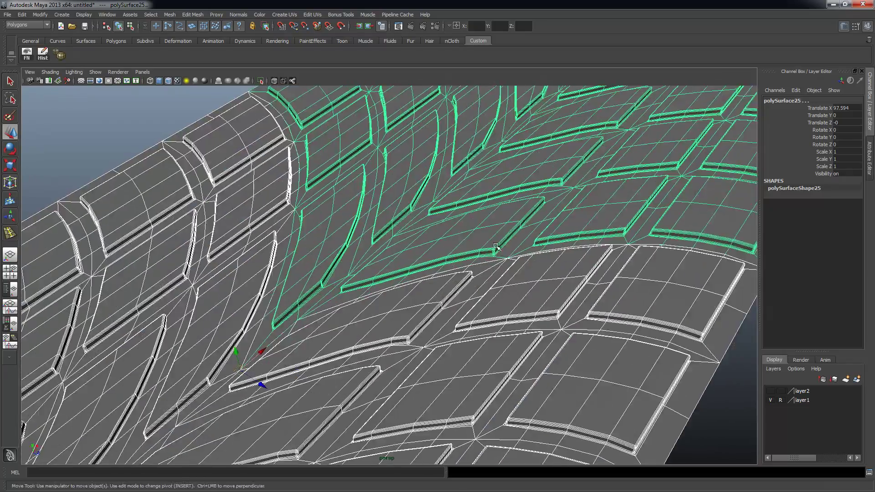
{"action": "scroll", "coordinate": [285, 250], "scroll_direction": "down", "scroll_amount": 6}
{"action": "scroll", "coordinate": [573, 315], "scroll_direction": "up", "scroll_amount": 5}
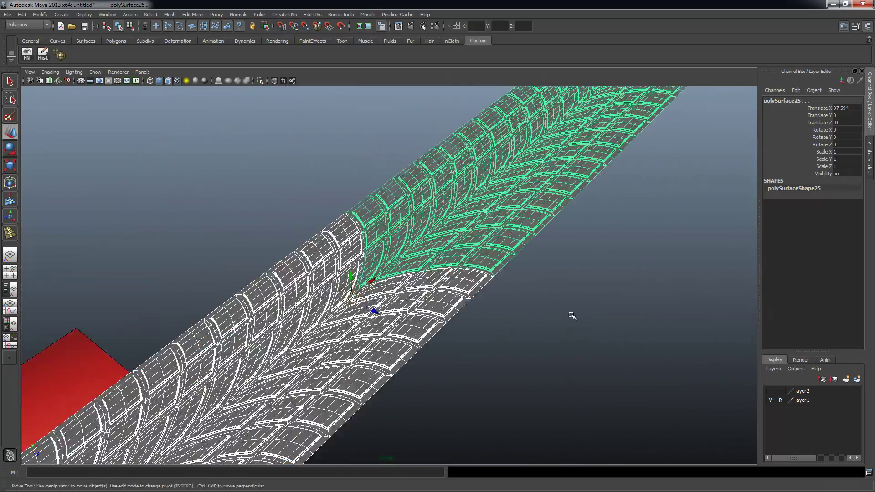
{"action": "scroll", "coordinate": [490, 287], "scroll_direction": "up", "scroll_amount": 3}
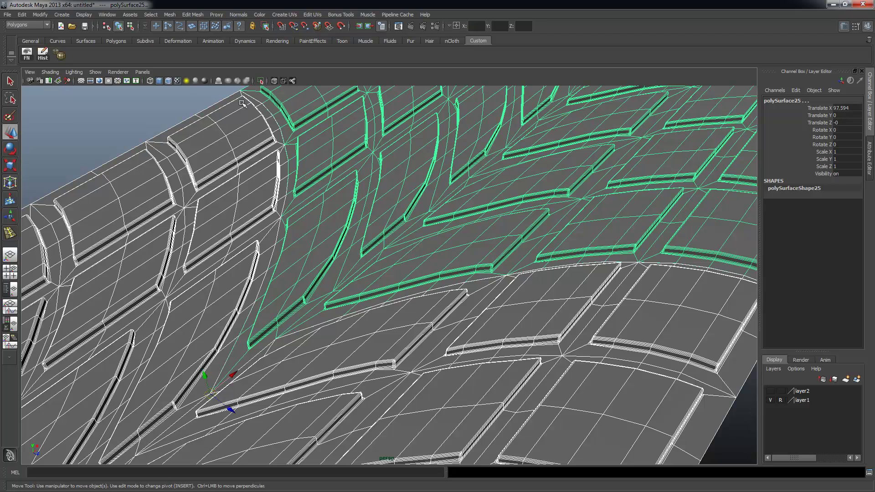
{"action": "left_click", "coordinate": [169, 15]}
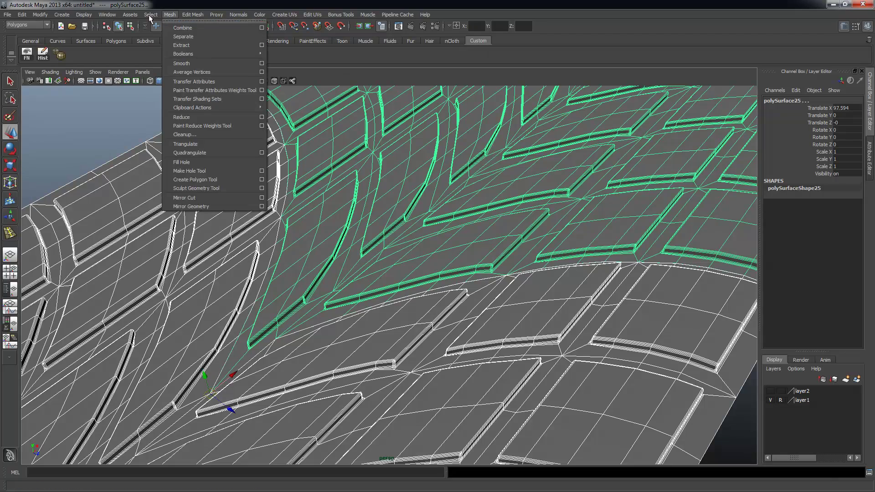
{"action": "left_click", "coordinate": [180, 28]}
- Switch the combined tread mesh to vertex editing and select the seam vertex at one outer edge
{"action": "scroll", "coordinate": [353, 246], "scroll_direction": "up", "scroll_amount": 4}
{"action": "right_click", "coordinate": [268, 256]}
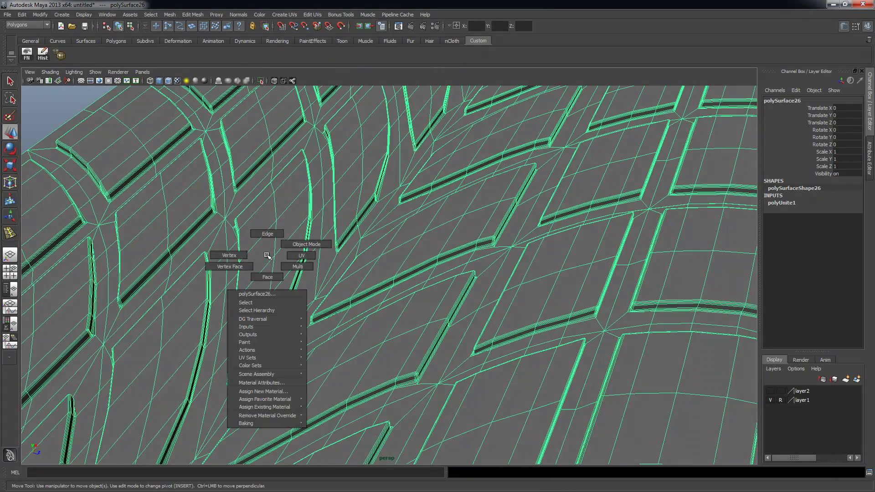
{"action": "right_click_drag", "start_coordinate": [231, 255], "coordinate": [230, 255]}
{"action": "left_click_drag", "start_coordinate": [276, 276], "coordinate": [154, 266], "text": "alt"}
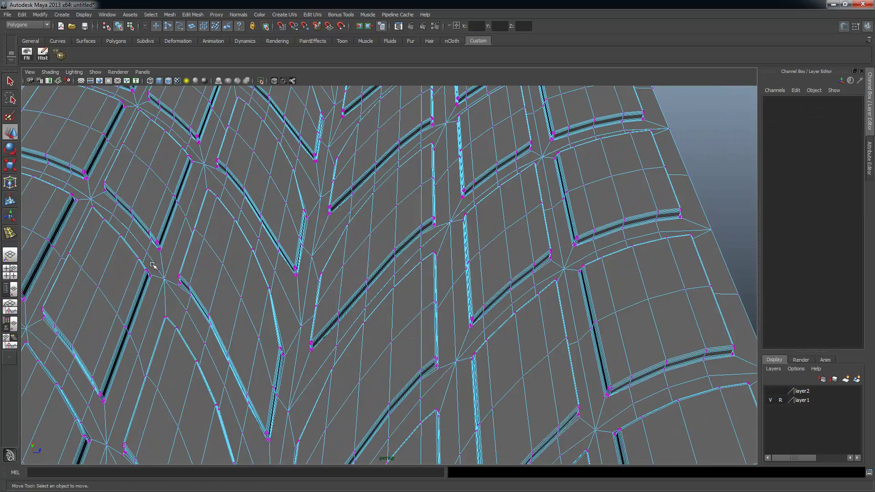
{"action": "middle_click_drag", "start_coordinate": [154, 266], "coordinate": [410, 338], "text": "alt"}
{"action": "left_click_drag", "start_coordinate": [409, 338], "coordinate": [338, 326], "text": "alt"}
{"action": "left_click", "coordinate": [164, 194]}
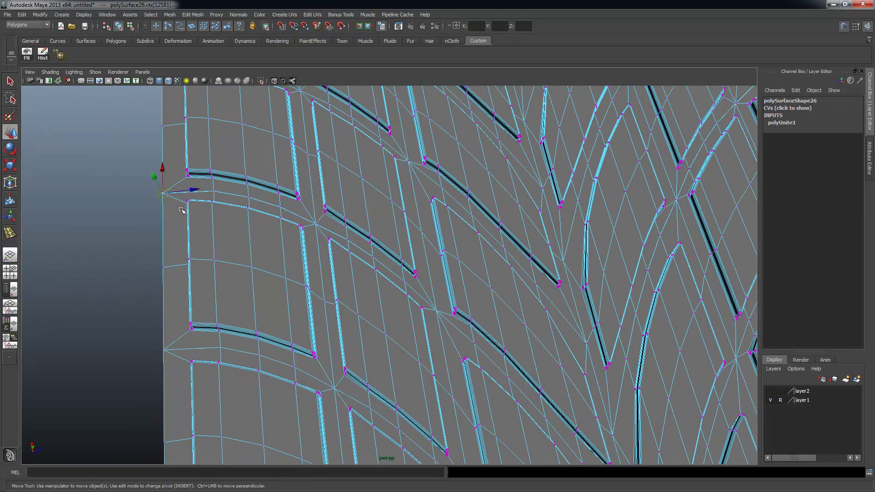
- Add the overlapping seam vertices across the outer row of tread blocks to the selection
{"action": "right_click_drag", "start_coordinate": [164, 193], "coordinate": [411, 345], "text": "alt"}
{"action": "key", "text": "f"}
{"action": "middle_click_drag", "start_coordinate": [534, 320], "coordinate": [264, 293], "text": "alt"}
{"action": "right_click_drag", "start_coordinate": [422, 314], "coordinate": [319, 329], "text": "alt"}
{"action": "middle_click_drag", "start_coordinate": [513, 314], "coordinate": [313, 279], "text": "alt"}
{"action": "left_click_drag", "start_coordinate": [586, 211], "coordinate": [593, 214], "text": "shift"}
{"action": "right_click_drag", "start_coordinate": [667, 265], "coordinate": [479, 257], "text": "alt"}
{"action": "middle_click_drag", "start_coordinate": [531, 271], "coordinate": [354, 250], "text": "alt"}
{"action": "left_click_drag", "start_coordinate": [354, 250], "coordinate": [414, 254], "text": "alt"}
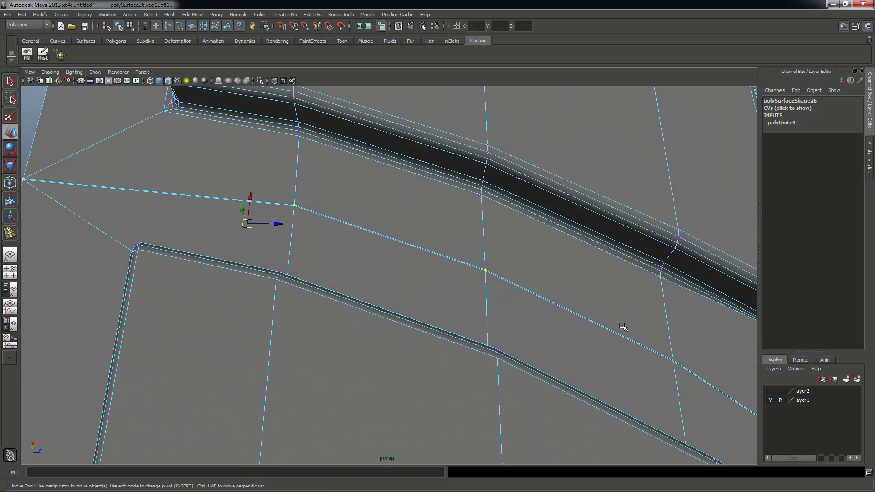
{"action": "middle_click_drag", "start_coordinate": [706, 393], "coordinate": [269, 222], "text": "alt"}
{"action": "left_click_drag", "start_coordinate": [413, 336], "coordinate": [433, 354], "text": "shift"}
{"action": "middle_click_drag", "start_coordinate": [488, 385], "coordinate": [237, 205], "text": "alt"}
{"action": "left_click_drag", "start_coordinate": [445, 376], "coordinate": [298, 282], "text": "alt"}
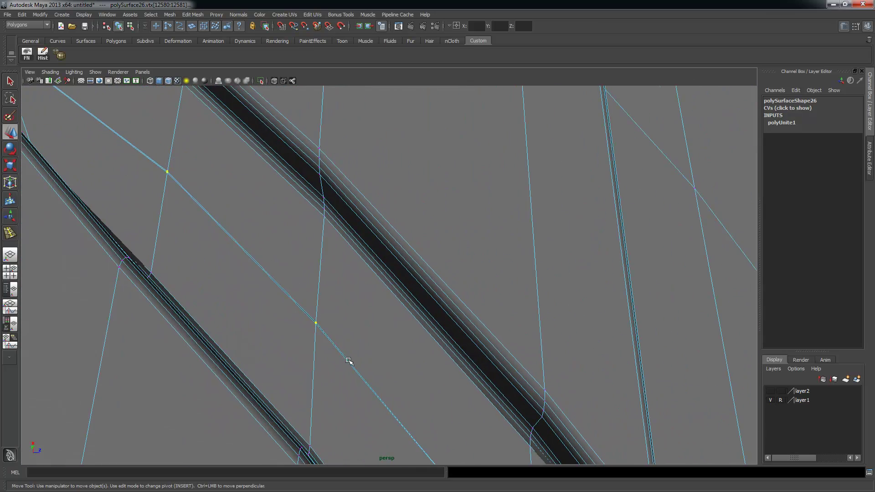
- Extend the vertex selection along the seam through the inner tread blocks to the centreline tip
{"action": "left_click_drag", "start_coordinate": [348, 360], "coordinate": [266, 276], "text": "alt"}
{"action": "left_click_drag", "start_coordinate": [348, 394], "coordinate": [223, 259], "text": "alt"}
{"action": "left_click_drag", "start_coordinate": [303, 418], "coordinate": [322, 322], "text": "alt"}
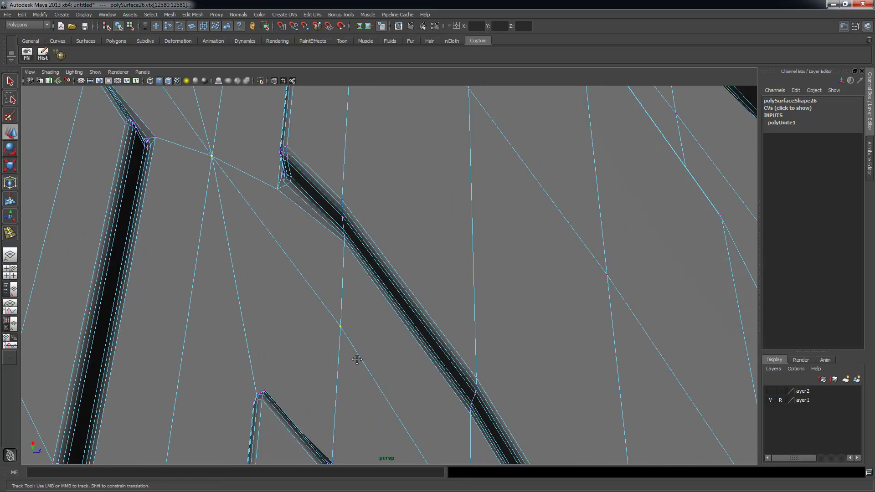
{"action": "middle_click_drag", "start_coordinate": [357, 360], "coordinate": [219, 273], "text": "alt"}
{"action": "left_click_drag", "start_coordinate": [268, 359], "coordinate": [243, 245], "text": "alt"}
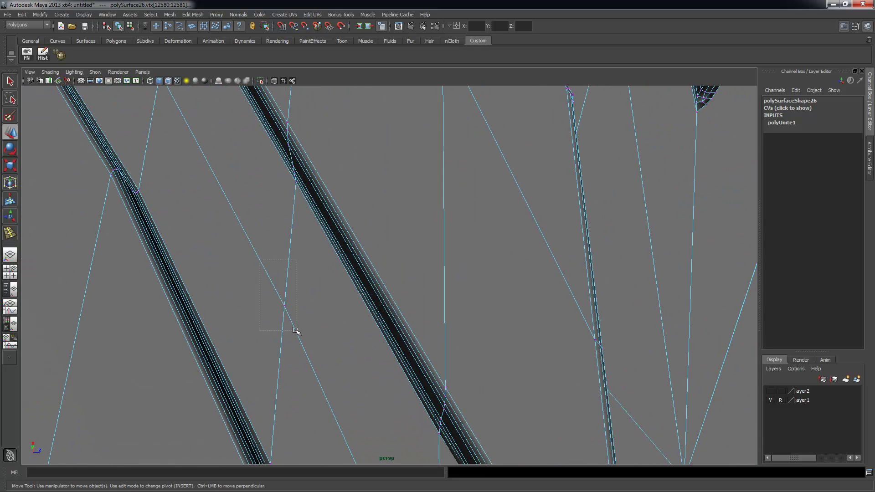
{"action": "left_click_drag", "start_coordinate": [296, 331], "coordinate": [254, 254], "text": "alt"}
{"action": "left_click_drag", "start_coordinate": [271, 359], "coordinate": [289, 365], "text": "alt"}
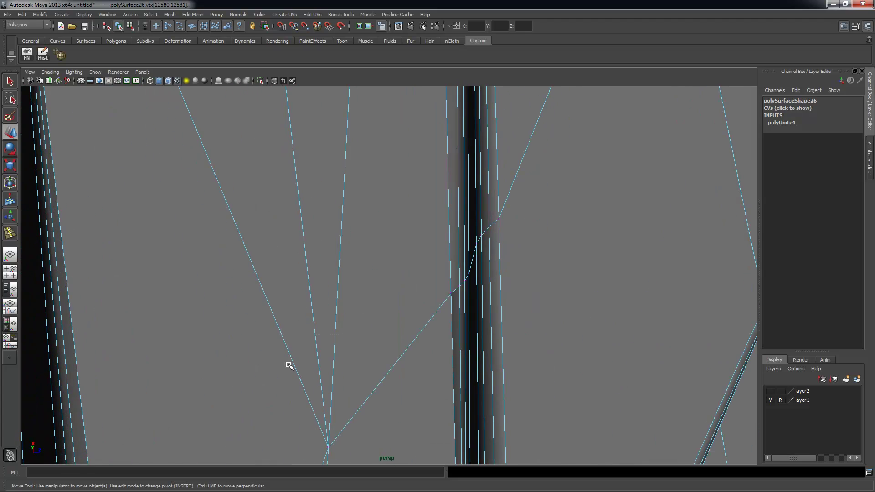
{"action": "left_click_drag", "start_coordinate": [366, 457], "coordinate": [366, 460], "text": "shift"}
{"action": "right_click_drag", "start_coordinate": [366, 457], "coordinate": [228, 336], "text": "alt"}
{"action": "middle_click_drag", "start_coordinate": [367, 356], "coordinate": [330, 385], "text": "alt"}
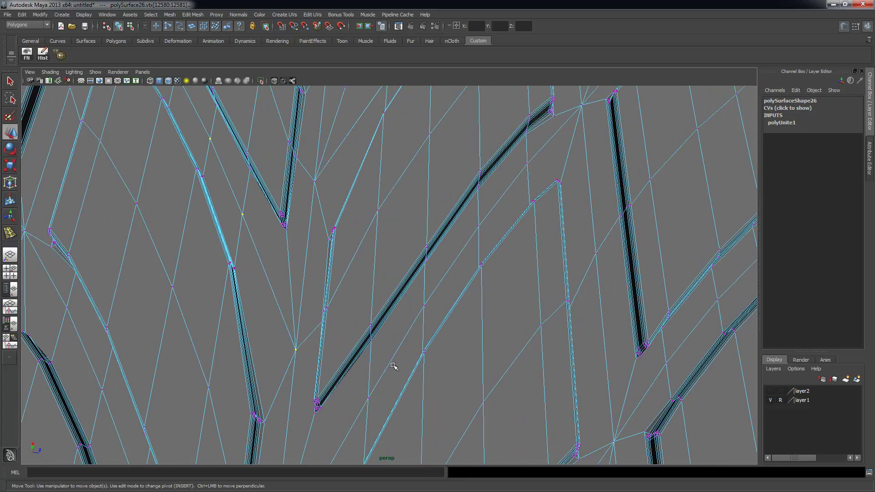
- Continue adding seam vertices on the other half, from the centreline up to the outer row of blocks
{"action": "left_click_drag", "start_coordinate": [400, 348], "coordinate": [399, 340], "text": "alt"}
{"action": "right_click_drag", "start_coordinate": [399, 340], "coordinate": [387, 287], "text": "alt"}
{"action": "mouse_move", "coordinate": [387, 287]}
{"action": "left_mouse_down", "text": "alt"}
{"action": "mouse_move", "coordinate": [379, 301]}
{"action": "mouse_move", "coordinate": [395, 274]}
{"action": "left_mouse_up", "text": "alt"}
{"action": "right_click_drag", "start_coordinate": [395, 273], "coordinate": [348, 246], "text": "alt"}
{"action": "left_click_drag", "start_coordinate": [348, 246], "coordinate": [351, 268], "text": "alt"}
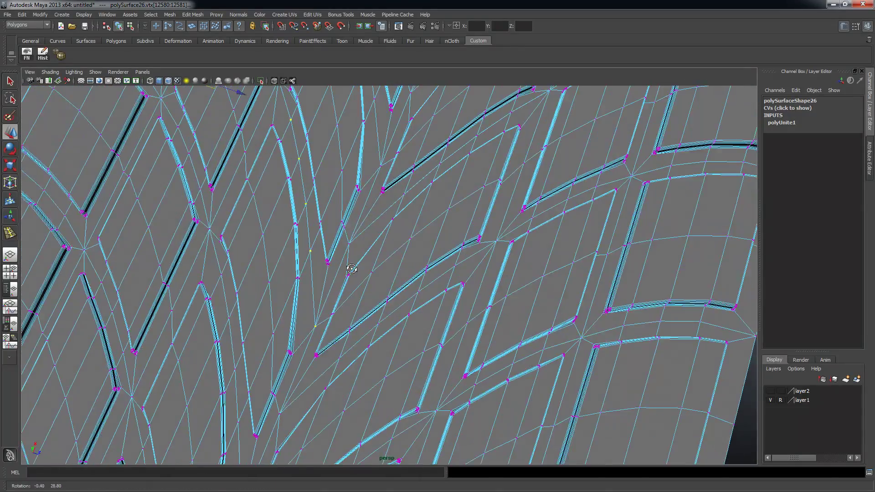
{"action": "right_click_drag", "start_coordinate": [345, 250], "coordinate": [398, 239], "text": "alt"}
{"action": "left_click_drag", "start_coordinate": [404, 201], "coordinate": [357, 231], "text": "alt"}
{"action": "middle_click_drag", "start_coordinate": [400, 211], "coordinate": [340, 311], "text": "alt"}
{"action": "right_click_drag", "start_coordinate": [340, 312], "coordinate": [340, 278], "text": "alt"}
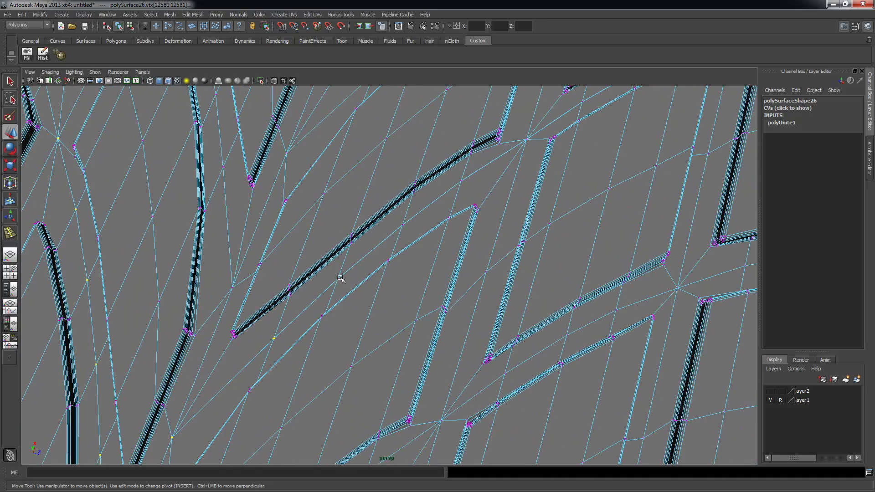
{"action": "left_click_drag", "start_coordinate": [442, 207], "coordinate": [395, 236], "text": "alt"}
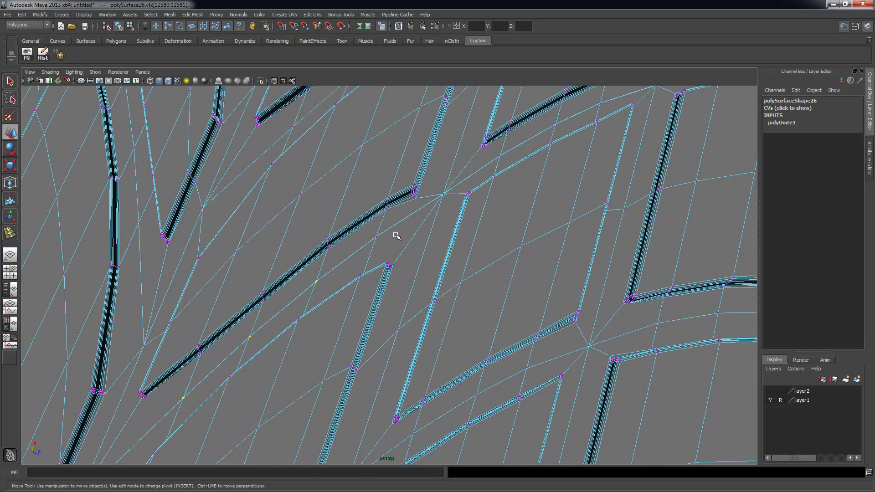
{"action": "left_click_drag", "start_coordinate": [450, 205], "coordinate": [297, 274], "text": "alt"}
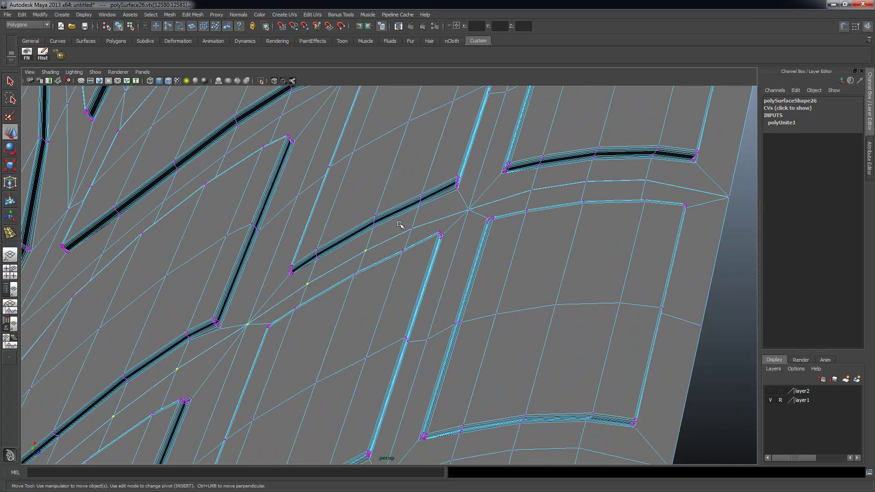
{"action": "left_click_drag", "start_coordinate": [528, 187], "coordinate": [481, 231], "text": "alt"}
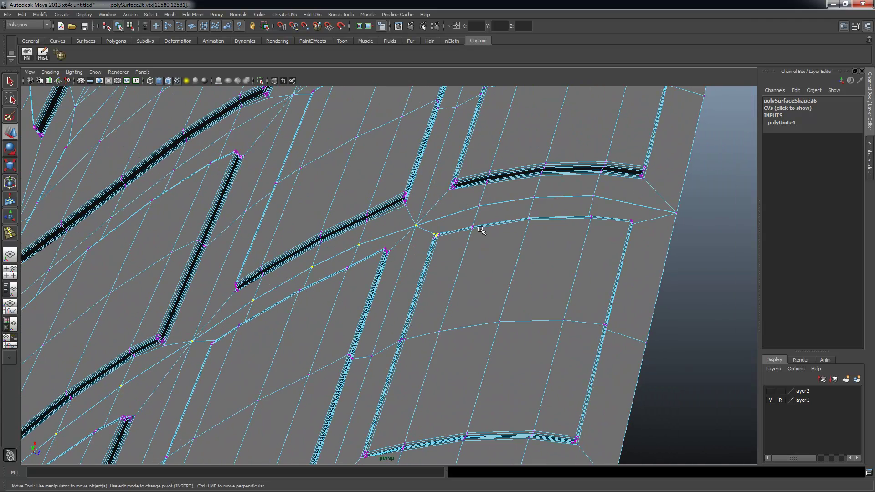
- Undo the stray vertex selections and add the remaining seam vertices out to the opposite outer edge
{"action": "key", "text": "ctrl+z"}
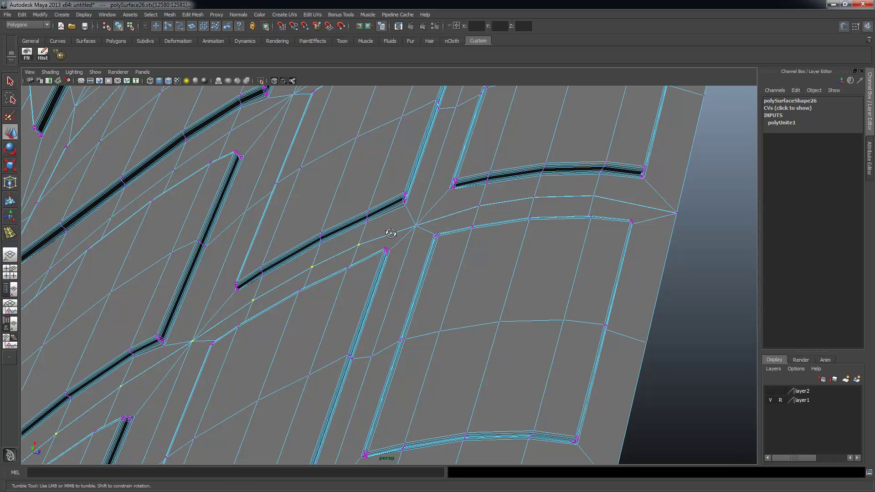
{"action": "right_click_drag", "start_coordinate": [374, 224], "coordinate": [420, 203], "text": "alt"}
{"action": "left_click_drag", "start_coordinate": [471, 204], "coordinate": [422, 231], "text": "alt"}
{"action": "key", "text": "ctrl+z"}
{"action": "left_click_drag", "start_coordinate": [295, 239], "coordinate": [313, 248], "text": "shift"}
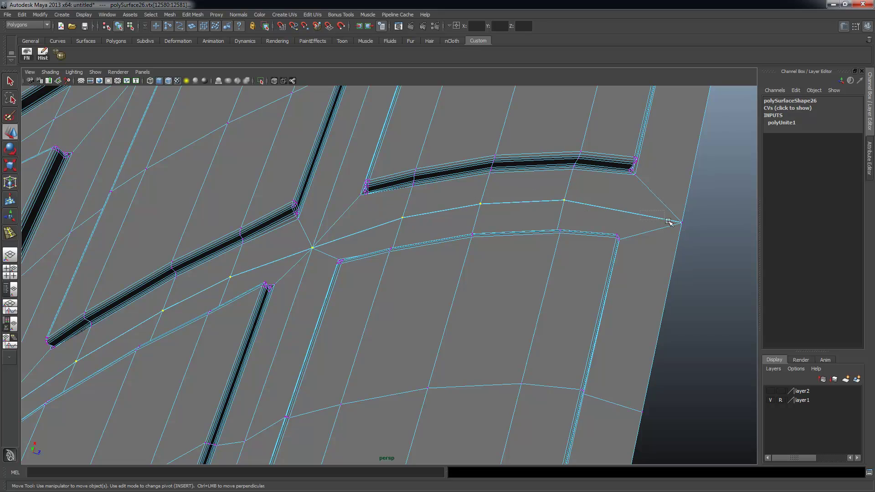
{"action": "left_click_drag", "start_coordinate": [676, 289], "coordinate": [412, 251], "text": "alt"}
- Merge the selected seam vertices and check the join across the full tread width
{"action": "left_click", "coordinate": [182, 15]}
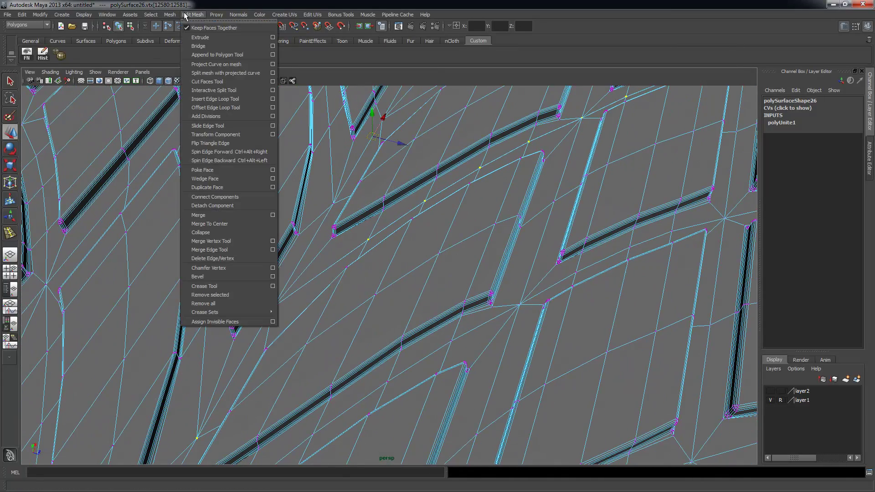
{"action": "mouse_move", "coordinate": [171, 17]}
{"action": "left_click", "coordinate": [241, 215]}
{"action": "scroll", "coordinate": [336, 226], "scroll_direction": "up", "scroll_amount": 5}
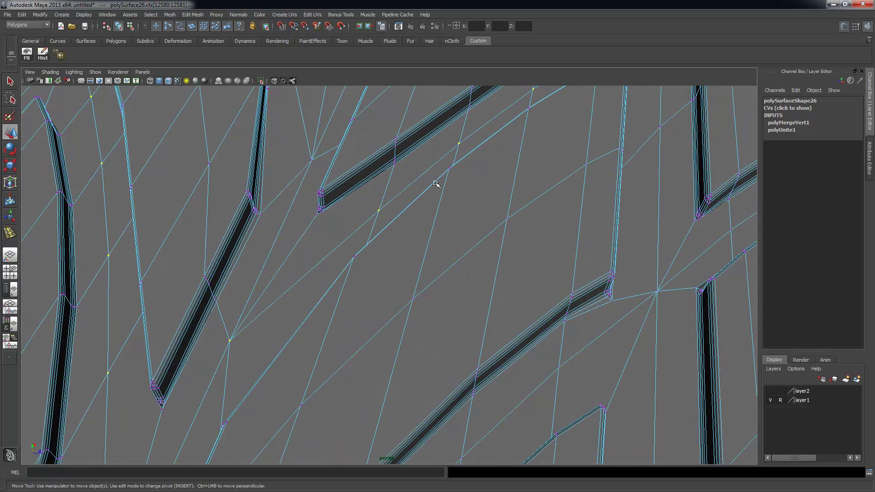
{"action": "right_click_drag", "start_coordinate": [436, 183], "coordinate": [296, 233], "text": "alt"}
{"action": "middle_click_drag", "start_coordinate": [445, 219], "coordinate": [392, 276], "text": "alt"}
{"action": "left_click_drag", "start_coordinate": [474, 217], "coordinate": [502, 225], "text": "alt"}
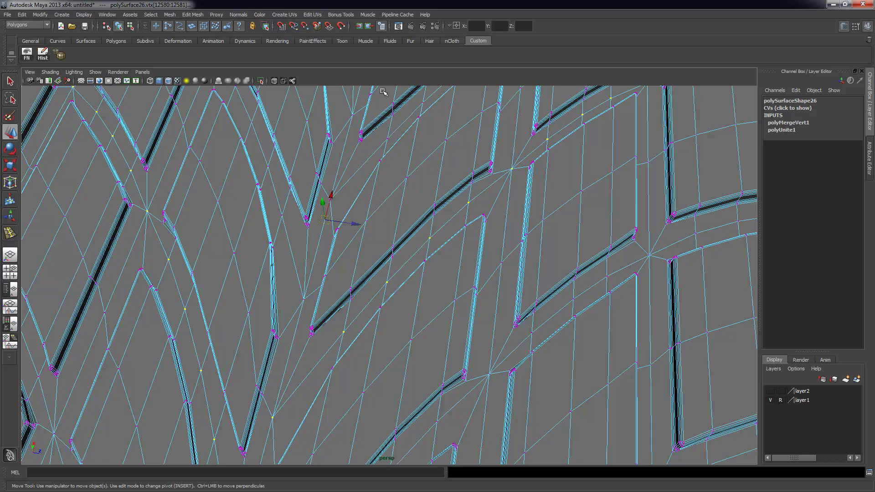
{"action": "right_click_drag", "start_coordinate": [171, 262], "coordinate": [147, 262], "text": "alt"}
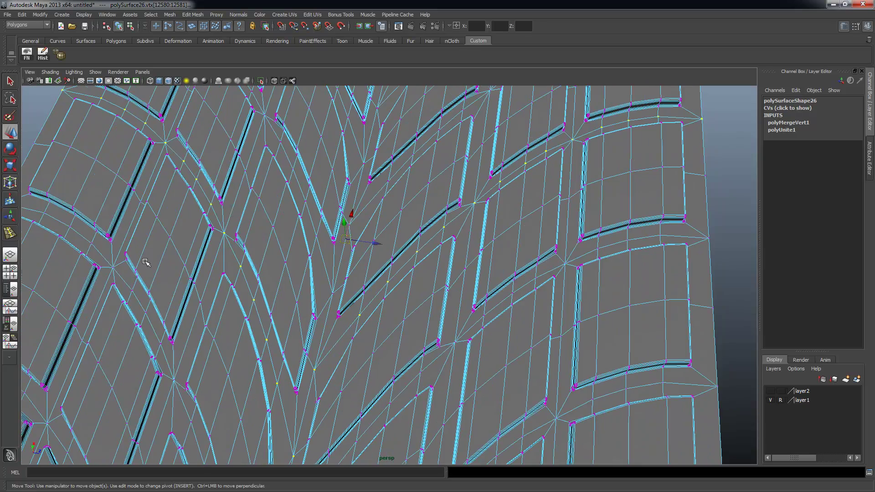
{"action": "right_click_drag", "start_coordinate": [374, 213], "coordinate": [319, 237], "text": "alt"}
{"action": "left_click_drag", "start_coordinate": [319, 237], "coordinate": [334, 250], "text": "alt"}
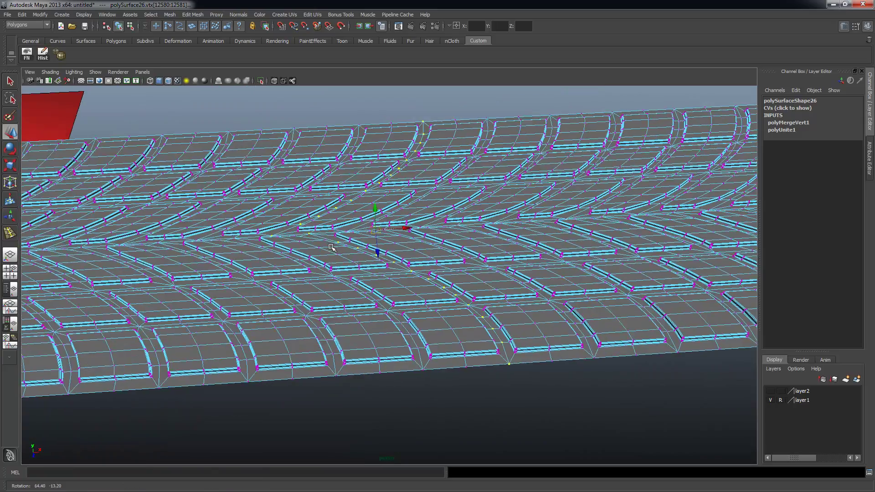
{"action": "right_click_drag", "start_coordinate": [334, 250], "coordinate": [321, 245], "text": "alt"}
- Return to object mode and select the whole joined tread mesh
{"action": "left_click", "coordinate": [10, 81]}
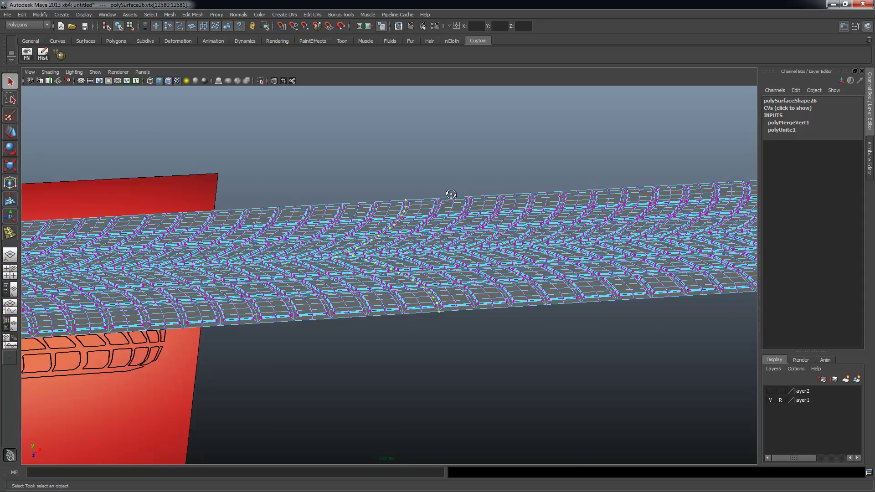
{"action": "scroll", "coordinate": [296, 214], "scroll_direction": "down", "scroll_amount": 6}
{"action": "key", "text": "F8"}
{"action": "key", "text": "F8"}
{"action": "left_click", "coordinate": [428, 224]}
{"action": "left_click", "coordinate": [429, 240]}
{"action": "right_click_drag", "start_coordinate": [430, 269], "coordinate": [510, 314], "text": "alt"}
{"action": "middle_click_drag", "start_coordinate": [510, 315], "coordinate": [444, 278], "text": "alt"}
{"action": "right_click_drag", "start_coordinate": [444, 278], "coordinate": [516, 307], "text": "alt"}
{"action": "middle_click_drag", "start_coordinate": [515, 307], "coordinate": [476, 327], "text": "alt"}
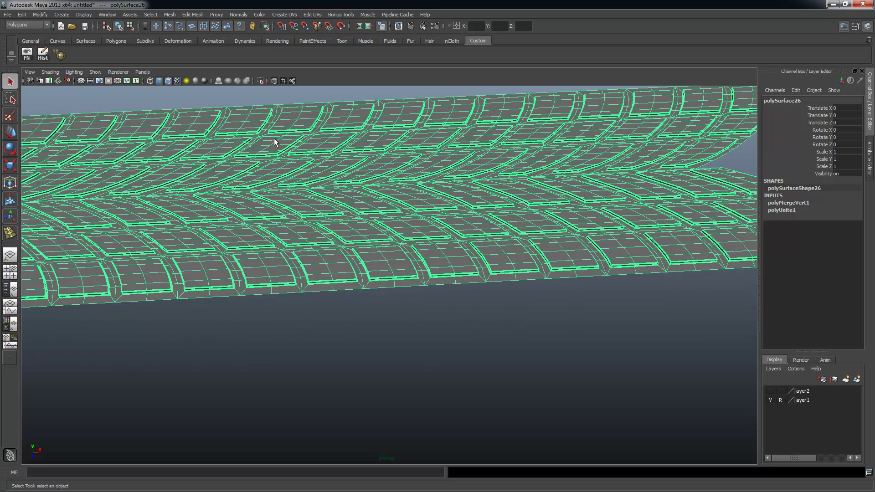
- Try inserting an edge loop along the tread's outer row of blocks to test the seam, then undo it
{"action": "left_click", "coordinate": [198, 14]}
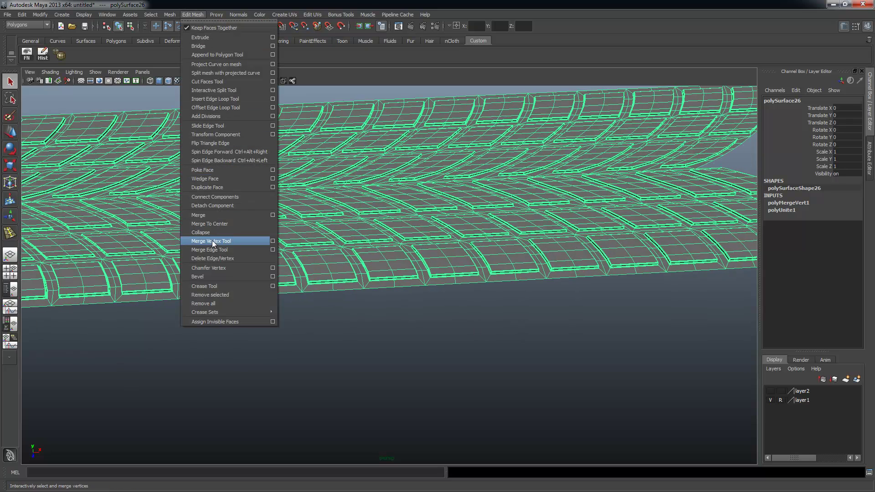
{"action": "left_click", "coordinate": [228, 99]}
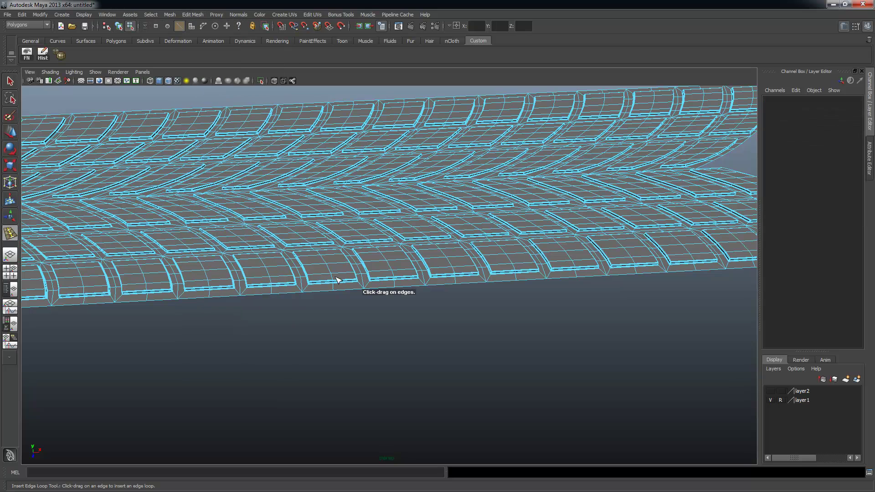
{"action": "left_click", "coordinate": [306, 274]}
{"action": "scroll", "coordinate": [319, 280], "scroll_direction": "down", "scroll_amount": 5}
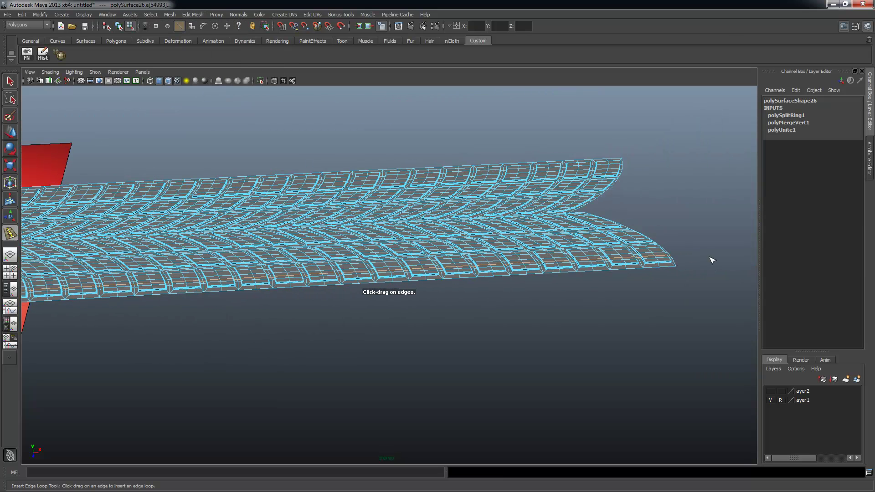
{"action": "key", "text": "ctrl+z"}
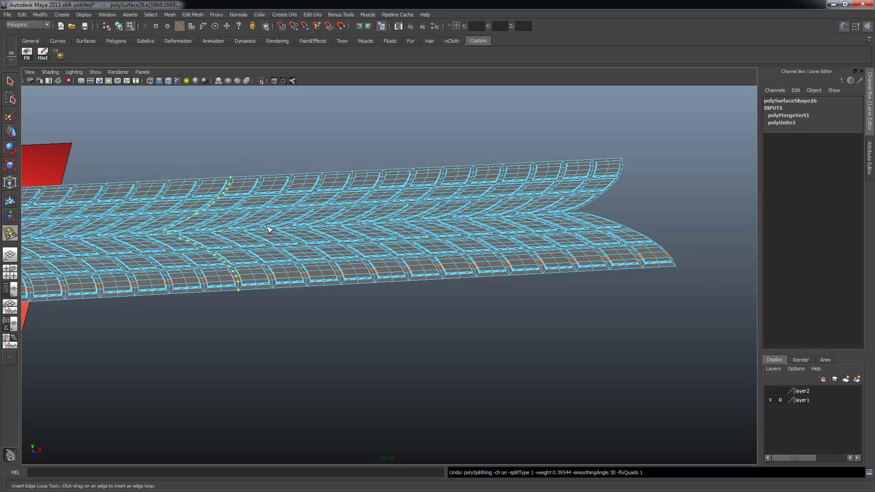
{"action": "left_click", "coordinate": [326, 338]}
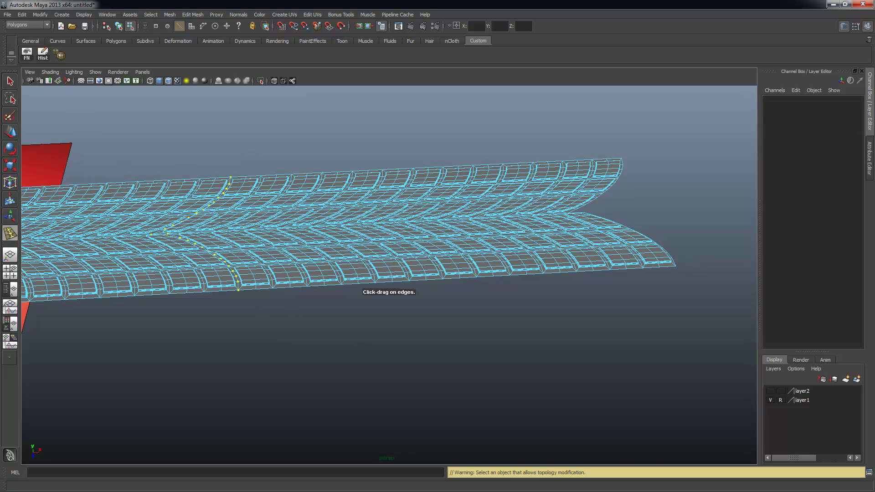
- Exit the Insert Edge Loop tool and reselect the joined tread as an object
{"action": "left_click", "coordinate": [11, 81]}
{"action": "left_click_drag", "start_coordinate": [247, 207], "coordinate": [327, 256], "text": "alt"}
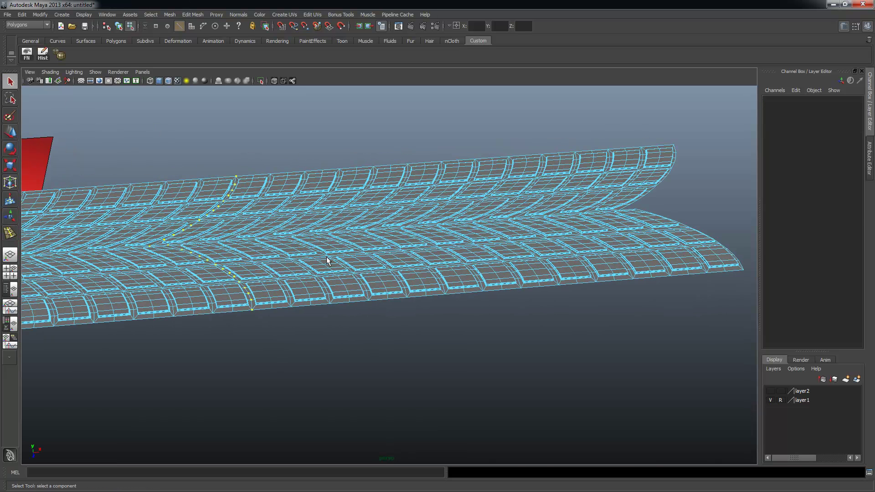
{"action": "left_click", "coordinate": [328, 256]}
{"action": "key", "text": "F8"}
{"action": "key", "text": "F8"}
{"action": "left_click", "coordinate": [339, 136]}
{"action": "left_click", "coordinate": [346, 174]}
- Inspect the merged seam up close and delete the joined tread's construction history
{"action": "middle_click_drag", "start_coordinate": [321, 247], "coordinate": [433, 272], "text": "alt"}
{"action": "right_click_drag", "start_coordinate": [433, 272], "coordinate": [503, 307], "text": "alt"}
{"action": "middle_click_drag", "start_coordinate": [502, 307], "coordinate": [401, 218], "text": "alt"}
{"action": "right_click_drag", "start_coordinate": [401, 219], "coordinate": [446, 351], "text": "alt"}
{"action": "middle_click_drag", "start_coordinate": [392, 365], "coordinate": [452, 306], "text": "alt"}
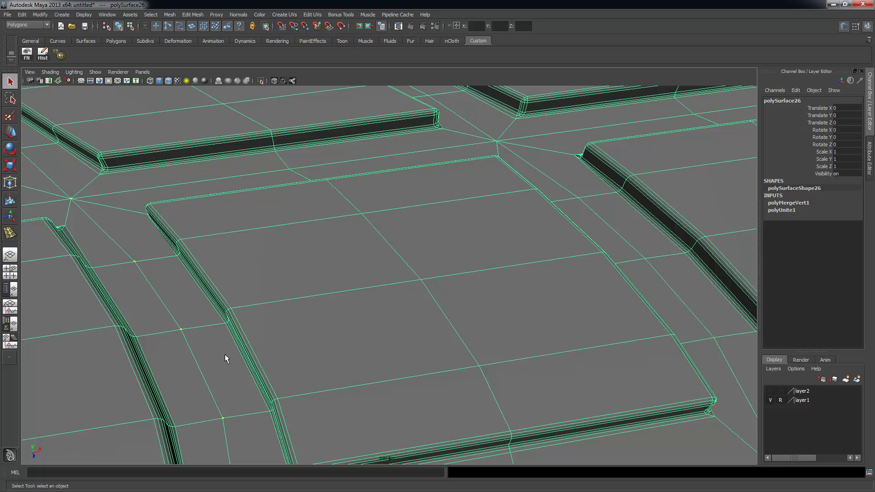
{"action": "right_click_drag", "start_coordinate": [226, 355], "coordinate": [88, 262], "text": "alt"}
{"action": "left_click", "coordinate": [42, 54]}
- Duplicate the joined tread and snap the copy's pivot to the centreline tip at the near end
{"action": "key", "text": "f"}
{"action": "left_click_drag", "start_coordinate": [299, 254], "coordinate": [334, 263], "text": "alt"}
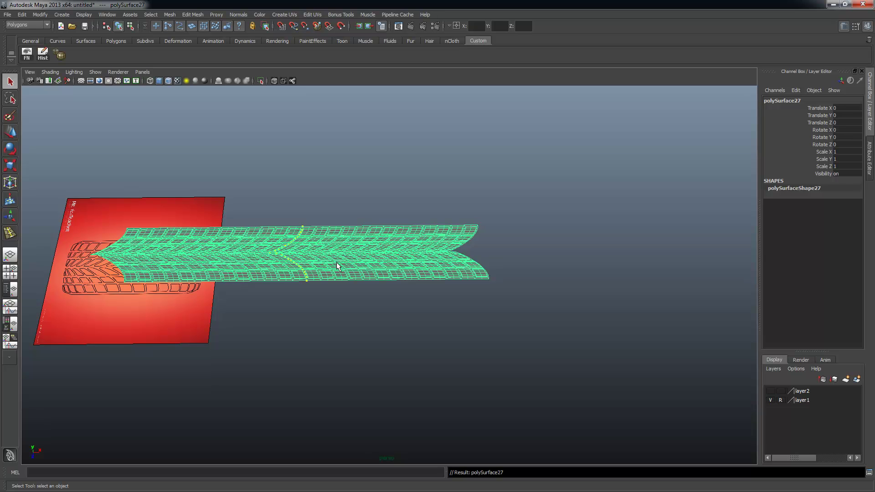
{"action": "key", "text": "w"}
{"action": "right_click_drag", "start_coordinate": [139, 261], "coordinate": [455, 260], "text": "alt"}
{"action": "middle_click_drag", "start_coordinate": [206, 269], "coordinate": [478, 251], "text": "alt"}
{"action": "right_click_drag", "start_coordinate": [182, 272], "coordinate": [501, 272], "text": "alt"}
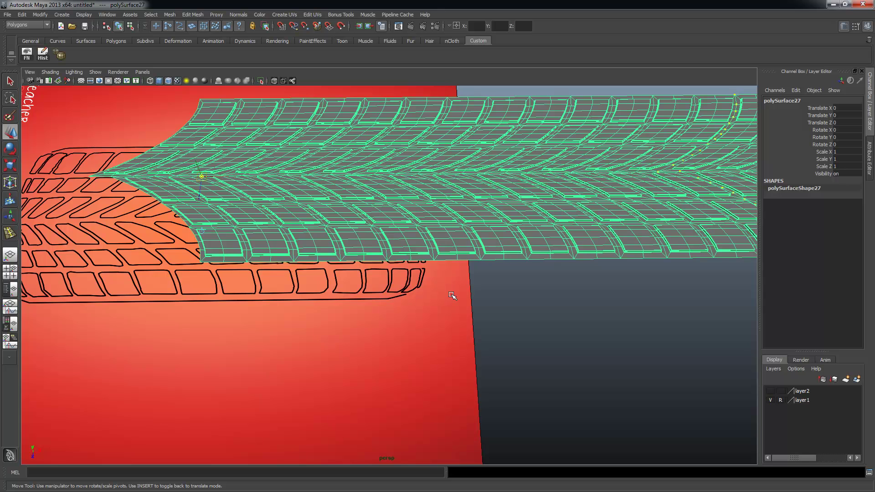
{"action": "left_click_drag", "start_coordinate": [202, 179], "coordinate": [97, 174]}
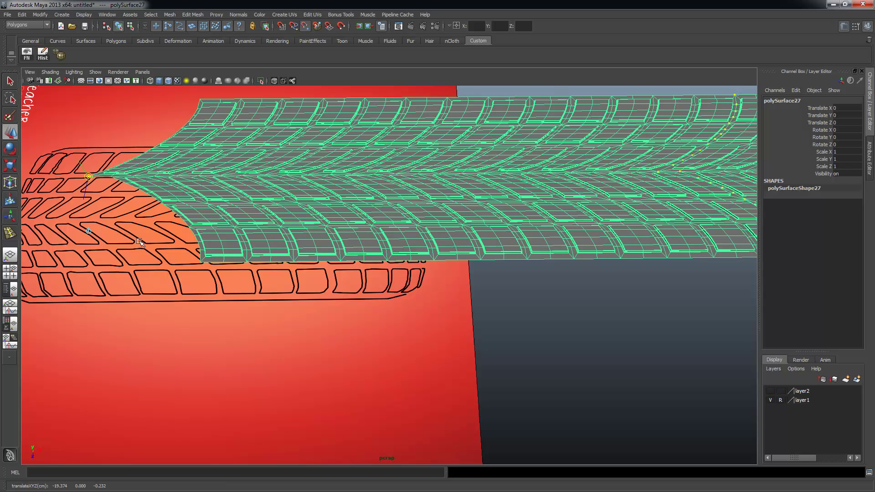
- Snap the duplicate onto the joined tread's far end at Translate X 195.189 and check the seam
{"action": "left_click_drag", "start_coordinate": [492, 242], "coordinate": [477, 238], "text": "alt"}
{"action": "scroll", "coordinate": [476, 238], "scroll_direction": "down", "scroll_amount": 6}
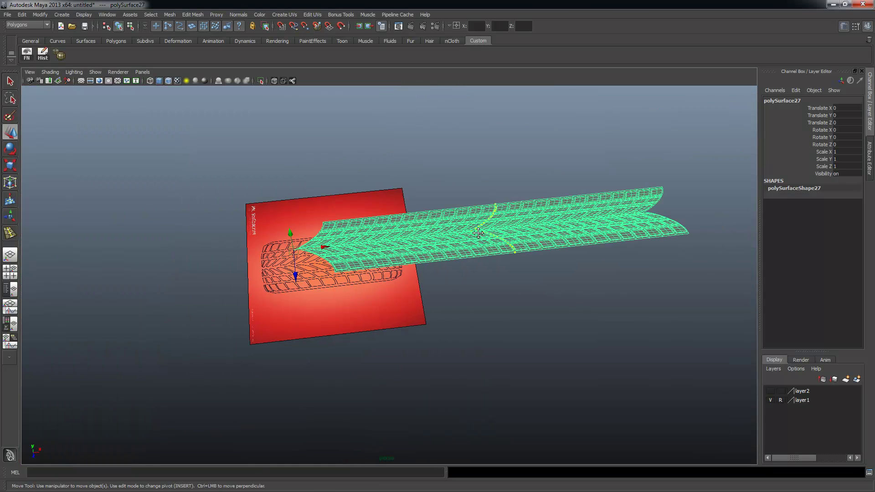
{"action": "middle_click_drag", "start_coordinate": [474, 238], "coordinate": [334, 243], "text": "alt"}
{"action": "left_click_drag", "start_coordinate": [176, 250], "coordinate": [513, 210]}
{"action": "right_click_drag", "start_coordinate": [514, 211], "coordinate": [531, 287], "text": "alt"}
{"action": "middle_click_drag", "start_coordinate": [531, 287], "coordinate": [291, 377], "text": "alt"}
{"action": "right_click_drag", "start_coordinate": [291, 377], "coordinate": [424, 280], "text": "alt"}
{"action": "left_click_drag", "start_coordinate": [424, 280], "coordinate": [428, 322], "text": "alt"}
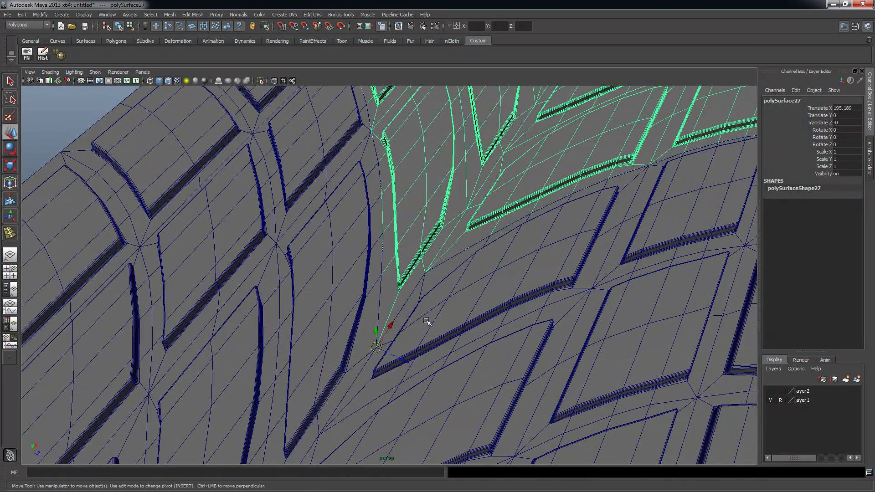
- Re-snap the duplicate tread at the centreline seam vertex, add the original tread to the selection and examine the joint between them
{"action": "mouse_move", "coordinate": [377, 347]}
{"action": "left_mouse_down"}
{"action": "mouse_move", "coordinate": [392, 332]}
{"action": "mouse_move", "coordinate": [374, 345]}
{"action": "left_mouse_up"}
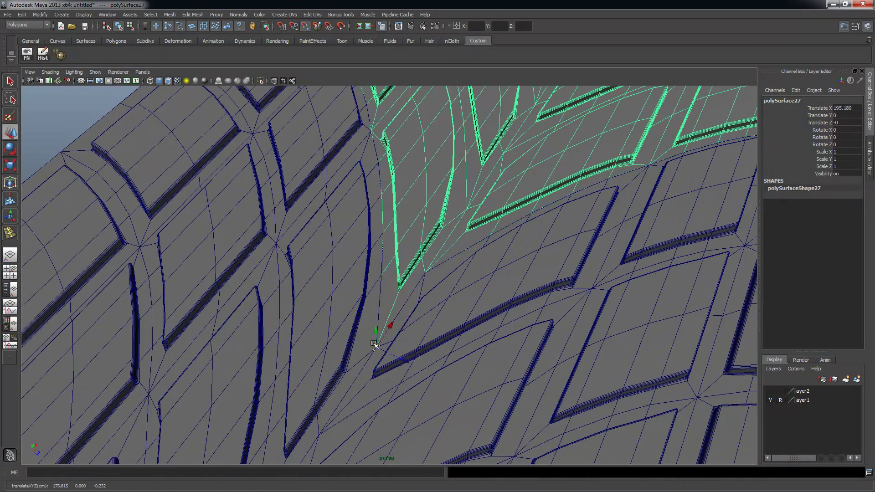
{"action": "right_click_drag", "start_coordinate": [530, 253], "coordinate": [494, 268], "text": "alt"}
{"action": "left_click", "coordinate": [368, 244], "text": "shift"}
{"action": "left_click_drag", "start_coordinate": [543, 254], "coordinate": [270, 248], "text": "alt"}
{"action": "right_click_drag", "start_coordinate": [271, 247], "coordinate": [246, 256], "text": "alt"}
{"action": "left_click_drag", "start_coordinate": [273, 256], "coordinate": [306, 275], "text": "alt"}
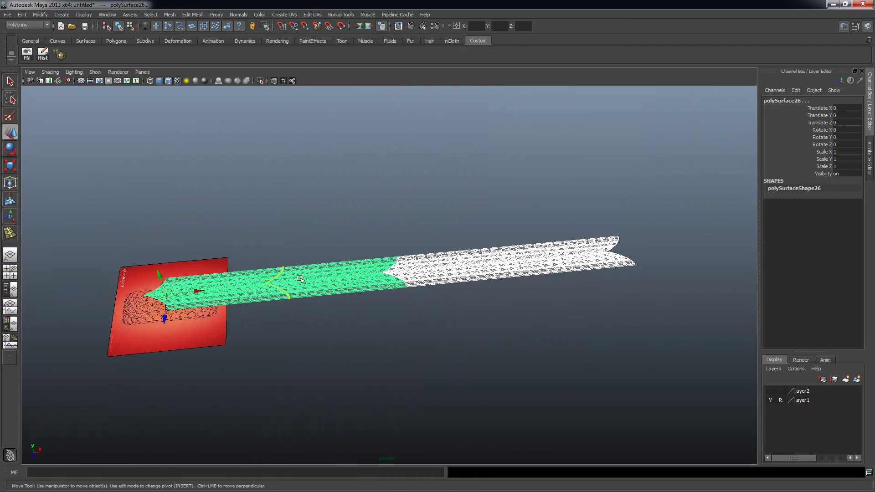
{"action": "right_click_drag", "start_coordinate": [600, 256], "coordinate": [666, 307], "text": "alt"}
{"action": "right_click_drag", "start_coordinate": [460, 278], "coordinate": [520, 305], "text": "alt"}
{"action": "left_click_drag", "start_coordinate": [219, 273], "coordinate": [273, 296], "text": "alt"}
{"action": "right_click_drag", "start_coordinate": [256, 292], "coordinate": [284, 303], "text": "alt"}
{"action": "middle_click_drag", "start_coordinate": [284, 303], "coordinate": [403, 273], "text": "alt"}
{"action": "right_click_drag", "start_coordinate": [403, 274], "coordinate": [402, 325], "text": "alt"}
{"action": "left_click_drag", "start_coordinate": [403, 326], "coordinate": [447, 325], "text": "alt"}
{"action": "middle_click_drag", "start_coordinate": [447, 325], "coordinate": [425, 281], "text": "alt"}
- Select the joined tread and its duplicate and combine them into one mesh
{"action": "key", "text": "q"}
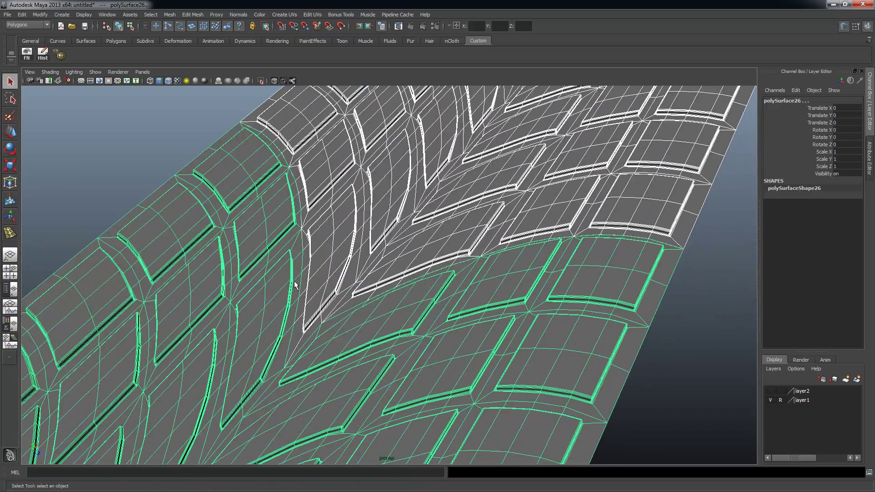
{"action": "left_click", "coordinate": [282, 275]}
{"action": "left_click", "coordinate": [341, 220], "text": "shift"}
{"action": "left_click", "coordinate": [170, 14]}
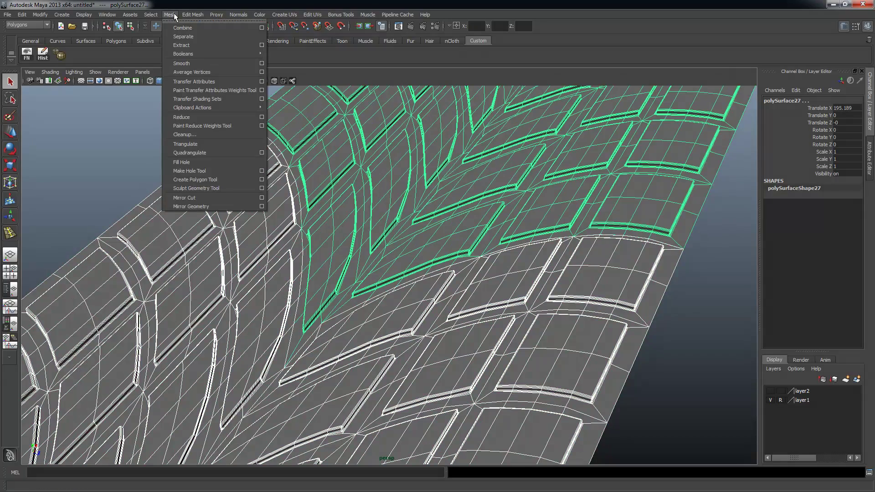
{"action": "left_click", "coordinate": [182, 24]}
- Switch the combined tread to vertex editing and select the first seam vertices, working inward from one outer edge
{"action": "middle_click_drag", "start_coordinate": [380, 269], "coordinate": [303, 211], "text": "alt"}
{"action": "right_click_drag", "start_coordinate": [298, 210], "coordinate": [268, 208]}
{"action": "left_click", "coordinate": [201, 96]}
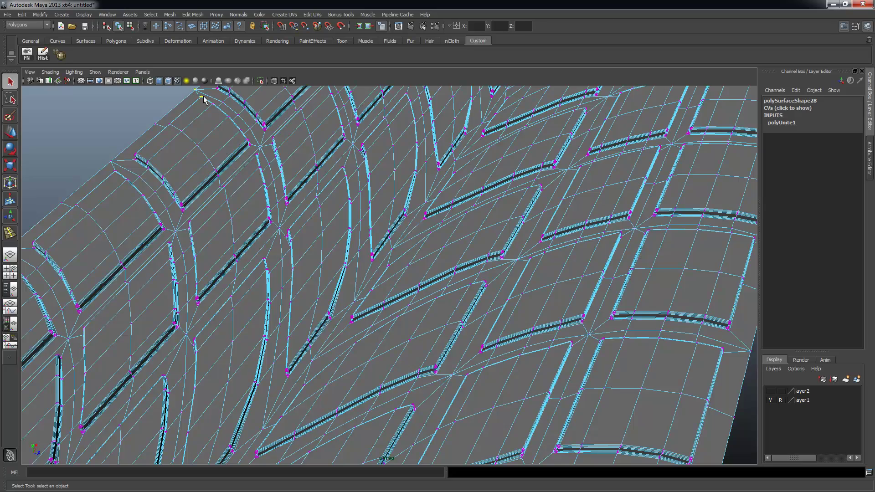
{"action": "key", "text": "f"}
{"action": "left_click_drag", "start_coordinate": [439, 349], "coordinate": [411, 330], "text": "alt"}
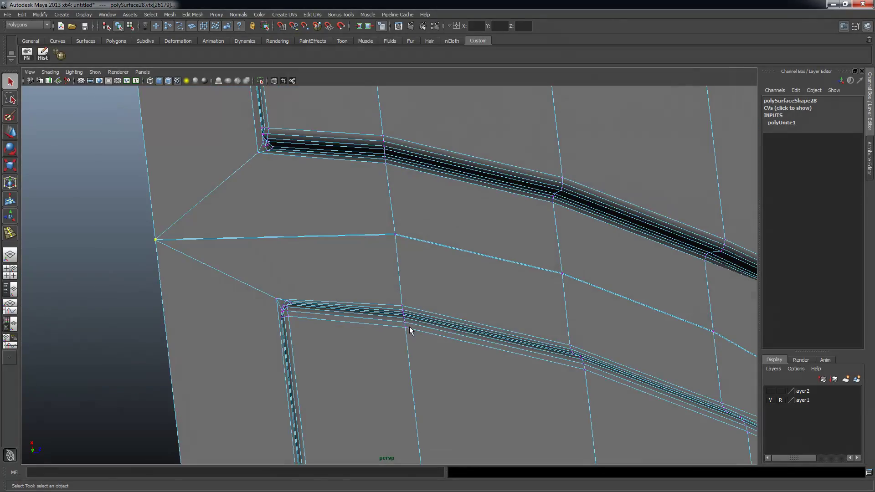
{"action": "right_click_drag", "start_coordinate": [428, 247], "coordinate": [386, 289], "text": "alt"}
{"action": "left_click_drag", "start_coordinate": [598, 329], "coordinate": [601, 333], "text": "shift"}
{"action": "middle_click_drag", "start_coordinate": [587, 333], "coordinate": [353, 240], "text": "alt"}
{"action": "left_click_drag", "start_coordinate": [477, 295], "coordinate": [525, 344], "text": "shift"}
{"action": "middle_click_drag", "start_coordinate": [525, 348], "coordinate": [294, 240], "text": "alt"}
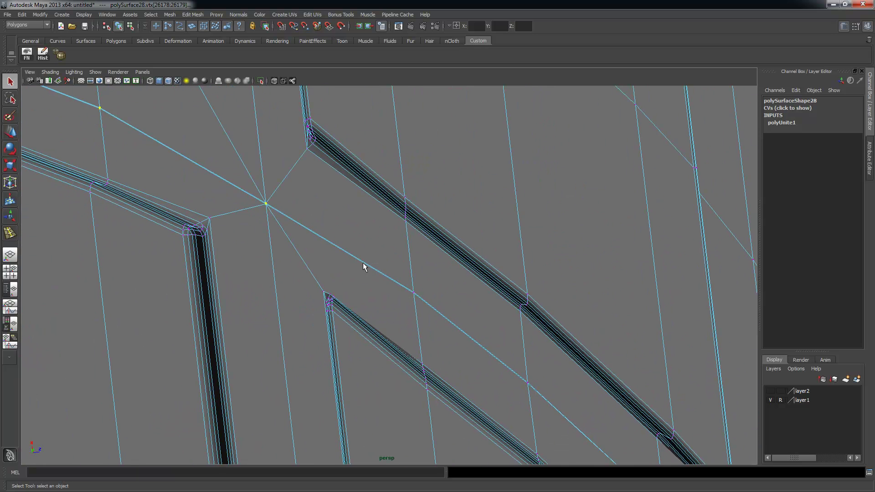
{"action": "middle_click_drag", "start_coordinate": [480, 354], "coordinate": [346, 280], "text": "alt"}
{"action": "middle_click_drag", "start_coordinate": [427, 342], "coordinate": [281, 248], "text": "alt"}
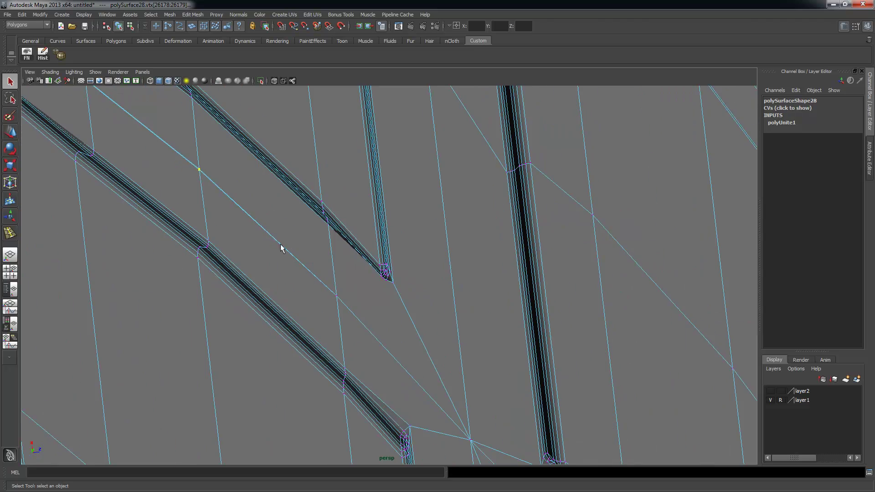
- Add the seam vertices that continue along the groove to the tread's centreline to the selection
{"action": "left_click_drag", "start_coordinate": [350, 306], "coordinate": [351, 309], "text": "shift"}
{"action": "middle_click_drag", "start_coordinate": [424, 356], "coordinate": [266, 218], "text": "alt"}
{"action": "left_click_drag", "start_coordinate": [283, 258], "coordinate": [346, 339], "text": "shift"}
{"action": "middle_click_drag", "start_coordinate": [347, 339], "coordinate": [212, 208], "text": "alt"}
{"action": "right_click_drag", "start_coordinate": [232, 230], "coordinate": [170, 243], "text": "alt"}
{"action": "middle_click_drag", "start_coordinate": [404, 365], "coordinate": [227, 214], "text": "alt"}
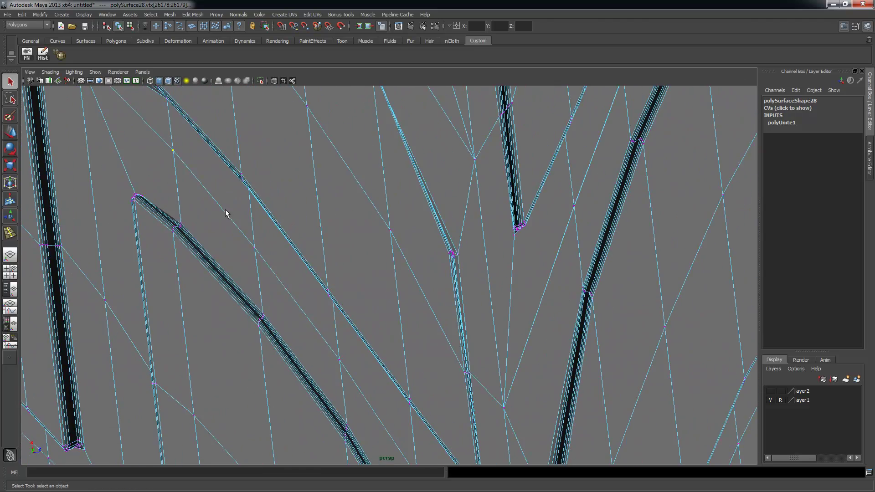
{"action": "middle_click_drag", "start_coordinate": [316, 345], "coordinate": [220, 204], "text": "alt"}
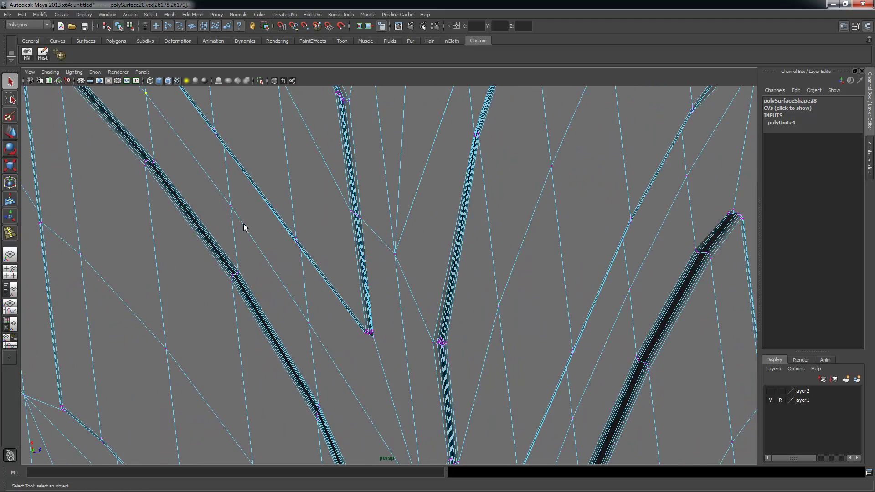
{"action": "middle_click_drag", "start_coordinate": [346, 374], "coordinate": [234, 233], "text": "alt"}
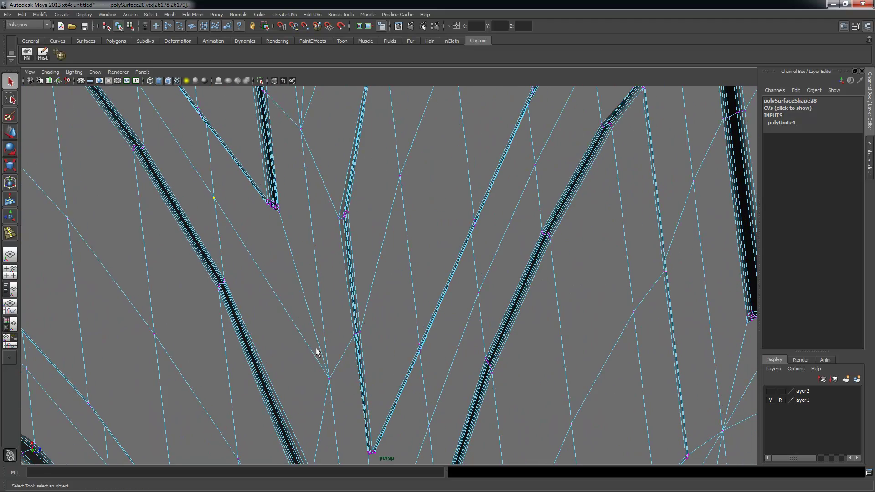
{"action": "left_click_drag", "start_coordinate": [339, 393], "coordinate": [340, 393], "text": "shift"}
{"action": "scroll", "coordinate": [377, 293], "scroll_direction": "down", "scroll_amount": 6}
{"action": "middle_click_drag", "start_coordinate": [346, 187], "coordinate": [332, 227], "text": "alt"}
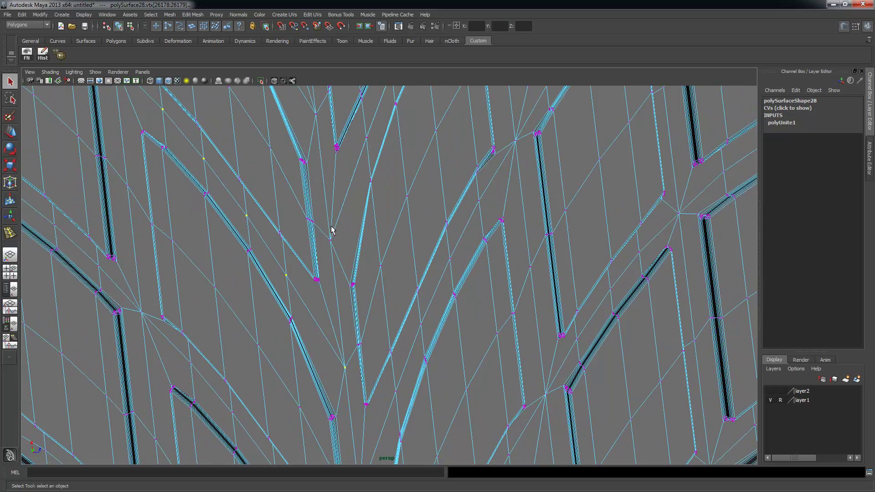
- Add the seam vertices from the centreline to the opposite outer edge and merge all selected seam vertices
{"action": "middle_click_drag", "start_coordinate": [359, 144], "coordinate": [293, 274], "text": "alt"}
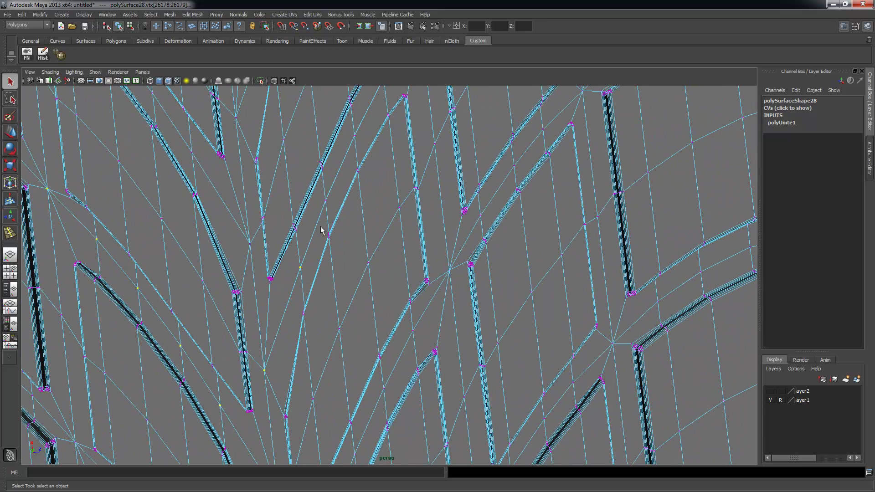
{"action": "middle_click_drag", "start_coordinate": [376, 159], "coordinate": [269, 277], "text": "alt"}
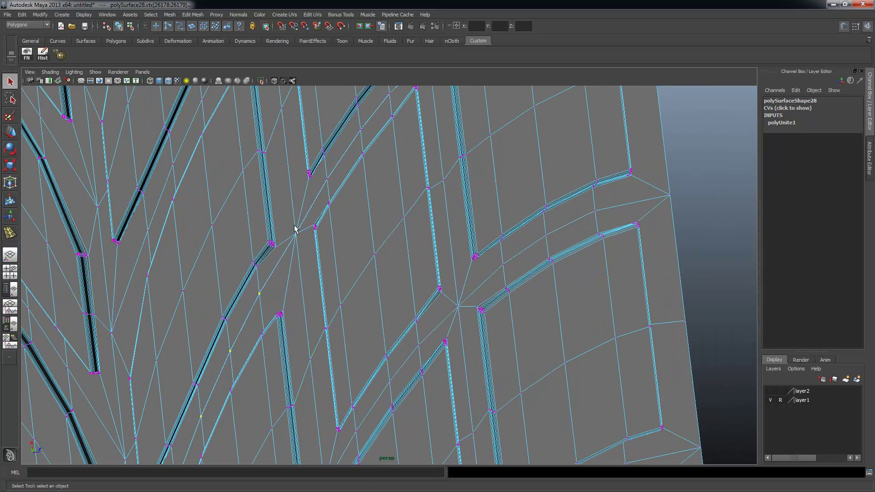
{"action": "middle_click_drag", "start_coordinate": [319, 224], "coordinate": [280, 264], "text": "alt"}
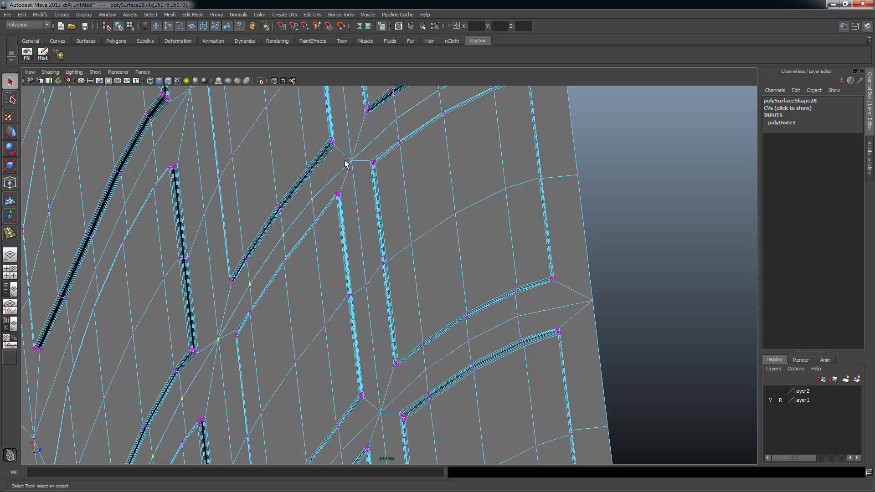
{"action": "middle_click_drag", "start_coordinate": [407, 138], "coordinate": [314, 234], "text": "alt"}
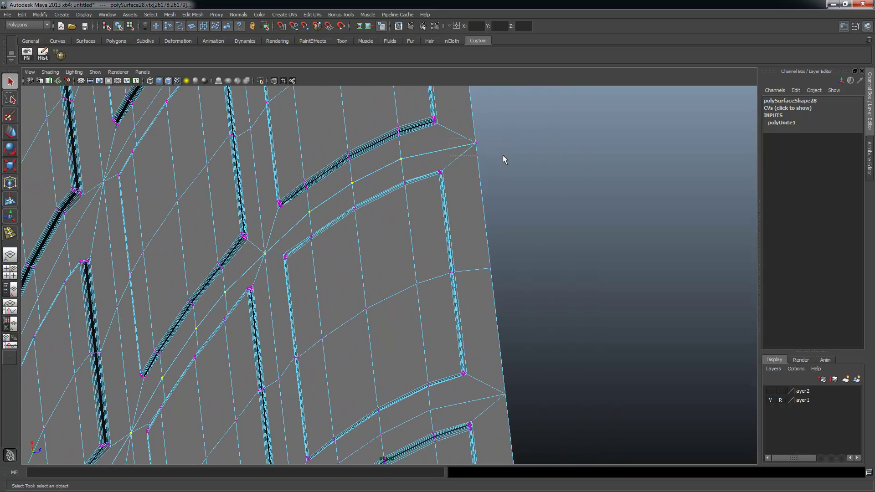
{"action": "left_click", "coordinate": [192, 15]}
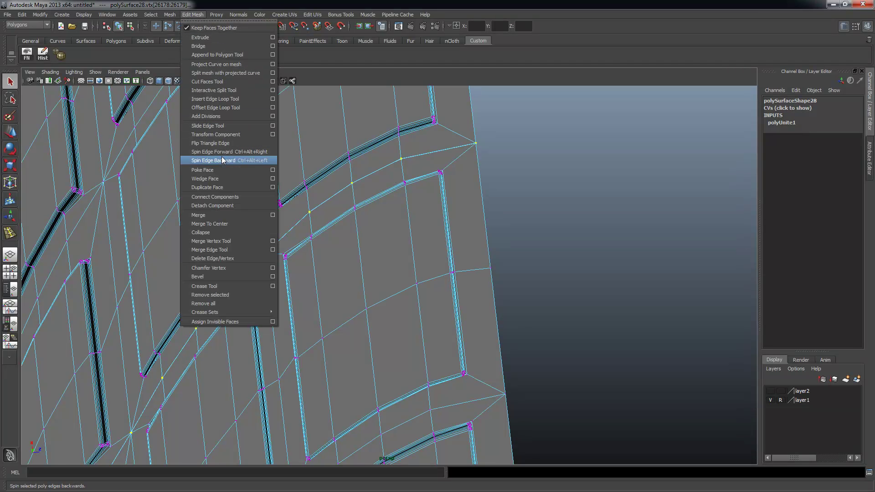
{"action": "left_click", "coordinate": [209, 215]}
- Inspect the merged seam at the outer edge, return to object mode and deselect the tread
{"action": "left_click_drag", "start_coordinate": [519, 244], "coordinate": [269, 228], "text": "alt"}
{"action": "right_click_drag", "start_coordinate": [269, 228], "coordinate": [214, 232], "text": "alt"}
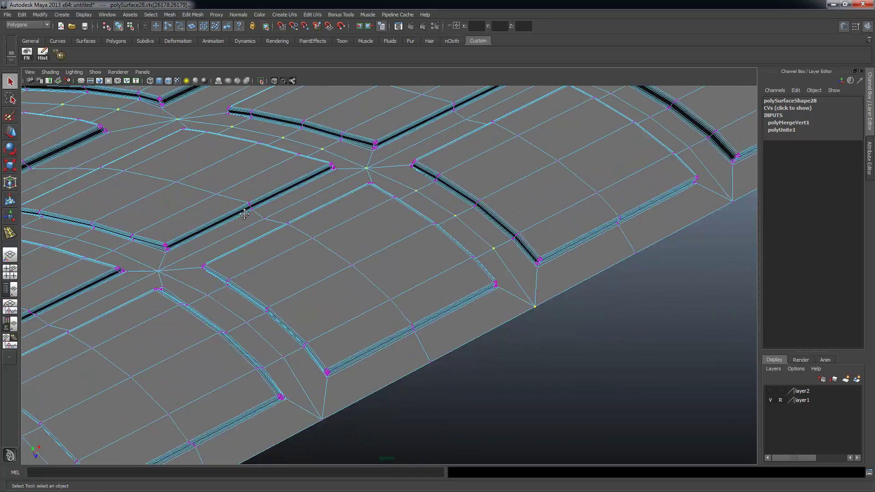
{"action": "middle_click_drag", "start_coordinate": [255, 246], "coordinate": [312, 319], "text": "alt"}
{"action": "left_click", "coordinate": [603, 436]}
{"action": "key", "text": "F8"}
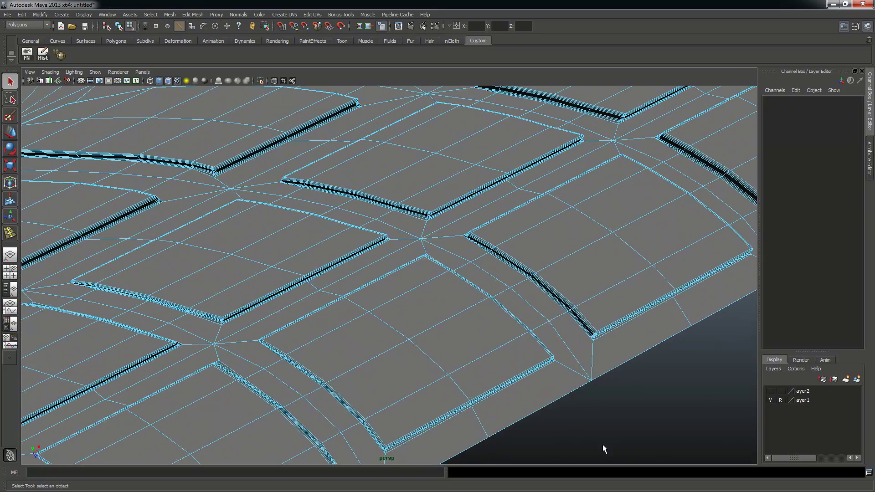
{"action": "key", "text": "F8"}
{"action": "left_click", "coordinate": [637, 378]}
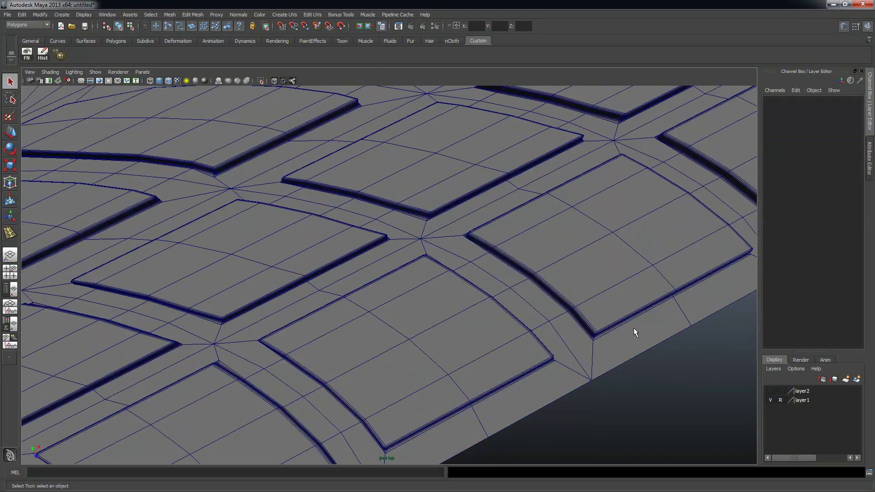
- Insert a test edge loop on the tread to check continuity across the merged seam, and undo it
{"action": "right_click_drag", "start_coordinate": [626, 265], "coordinate": [164, 252], "text": "alt"}
{"action": "left_click_drag", "start_coordinate": [506, 287], "coordinate": [387, 295], "text": "alt"}
{"action": "right_click_drag", "start_coordinate": [588, 296], "coordinate": [448, 298], "text": "alt"}
{"action": "left_click_drag", "start_coordinate": [448, 301], "coordinate": [359, 282], "text": "alt"}
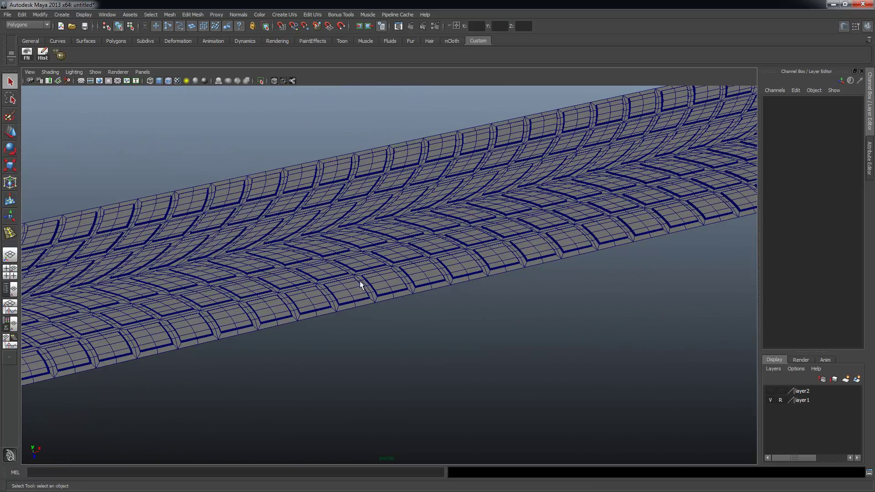
{"action": "left_click", "coordinate": [192, 15]}
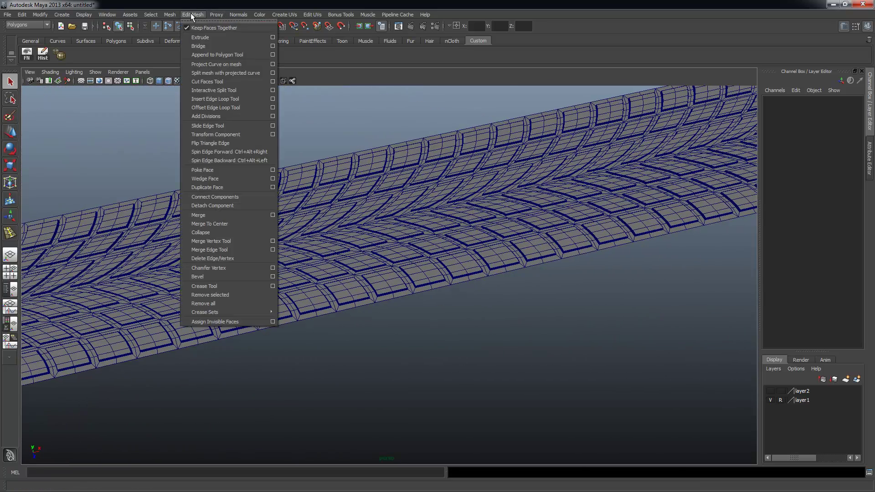
{"action": "left_click", "coordinate": [206, 99]}
{"action": "right_click_drag", "start_coordinate": [301, 267], "coordinate": [471, 296], "text": "alt"}
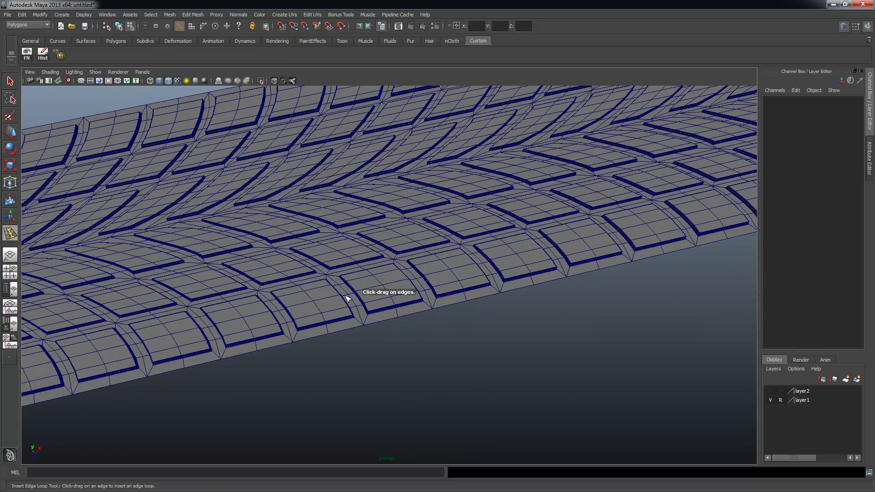
{"action": "left_click", "coordinate": [349, 294]}
{"action": "left_click", "coordinate": [339, 292]}
{"action": "right_click_drag", "start_coordinate": [639, 305], "coordinate": [137, 271], "text": "alt"}
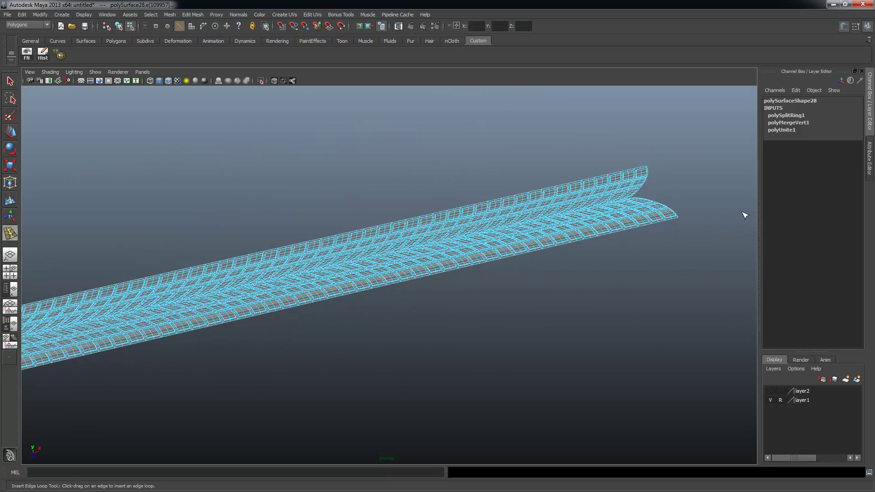
{"action": "middle_click_drag", "start_coordinate": [267, 292], "coordinate": [333, 270], "text": "alt"}
{"action": "right_click_drag", "start_coordinate": [389, 267], "coordinate": [367, 265], "text": "alt"}
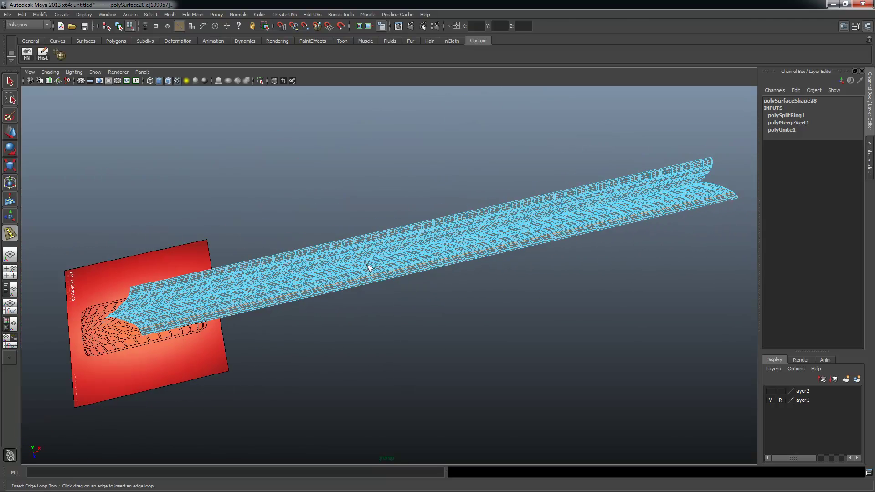
{"action": "key", "text": "ctrl+z"}
- Exit the Insert Edge Loop tool, return to object mode and deselect the long tread
{"action": "right_click_drag", "start_coordinate": [432, 299], "coordinate": [424, 319], "text": "alt"}
{"action": "left_click", "coordinate": [7, 78]}
{"action": "left_click", "coordinate": [505, 343]}
{"action": "key", "text": "F8"}
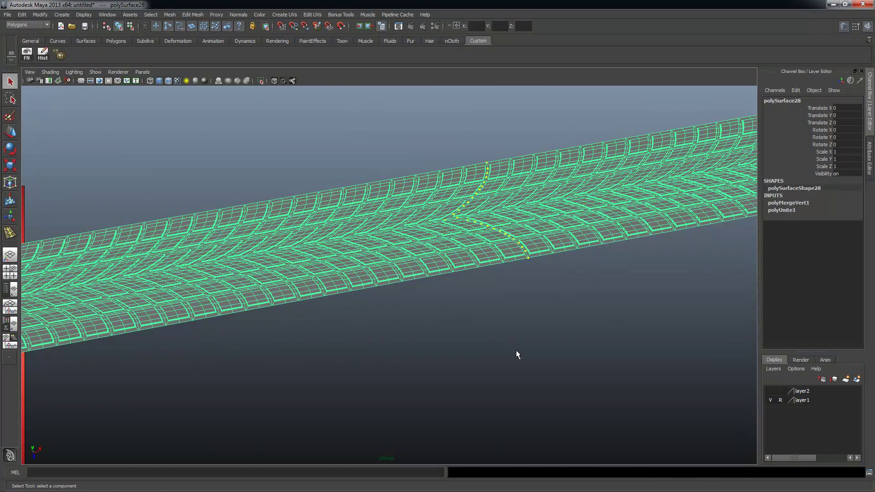
{"action": "left_click", "coordinate": [518, 346]}
{"action": "left_click_drag", "start_coordinate": [392, 313], "coordinate": [412, 279], "text": "alt"}
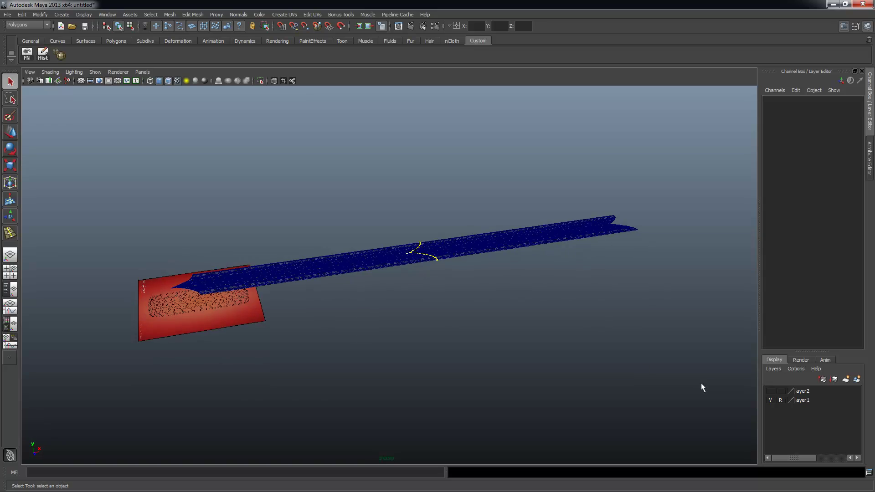
- Hide the reference image on layer1 and select the long combined tread
{"action": "left_click", "coordinate": [775, 398]}
{"action": "scroll", "coordinate": [510, 312], "scroll_direction": "up", "scroll_amount": 5}
{"action": "left_click_drag", "start_coordinate": [510, 312], "coordinate": [376, 275], "text": "alt"}
{"action": "left_click", "coordinate": [376, 276]}
{"action": "scroll", "coordinate": [617, 313], "scroll_direction": "up", "scroll_amount": 4}
{"action": "left_click_drag", "start_coordinate": [617, 313], "coordinate": [622, 326], "text": "alt"}
{"action": "left_click_drag", "start_coordinate": [463, 272], "coordinate": [489, 241], "text": "alt"}
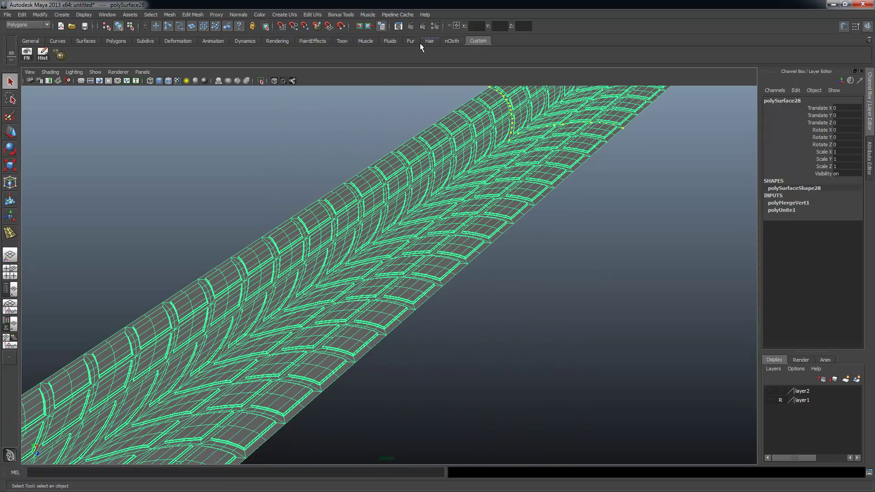
- Render the current perspective view of the tire tread and close the rendered preview
{"action": "left_click", "coordinate": [415, 28]}
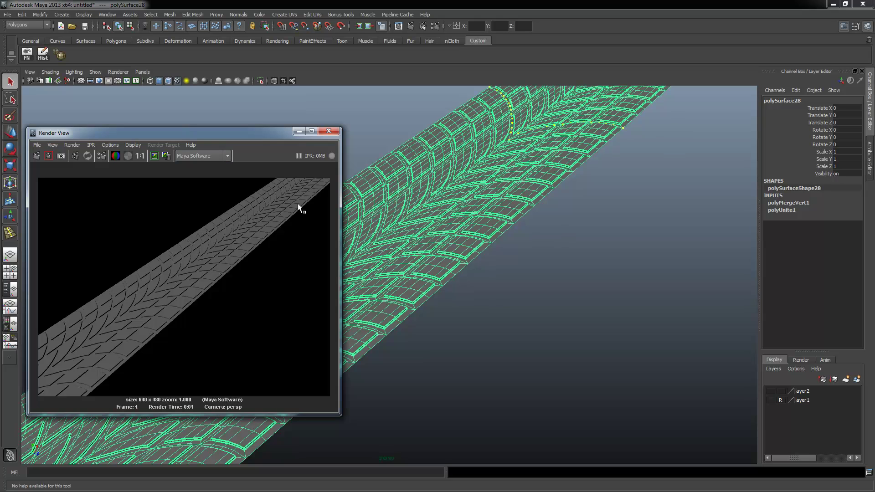
{"action": "left_click", "coordinate": [329, 132]}
{"action": "left_click_drag", "start_coordinate": [401, 246], "coordinate": [376, 238], "text": "alt"}
- Save the scene as Tire_Tut_01 in the Tire_Tutorial folder using the Maya Binary format
{"action": "left_click", "coordinate": [7, 15]}
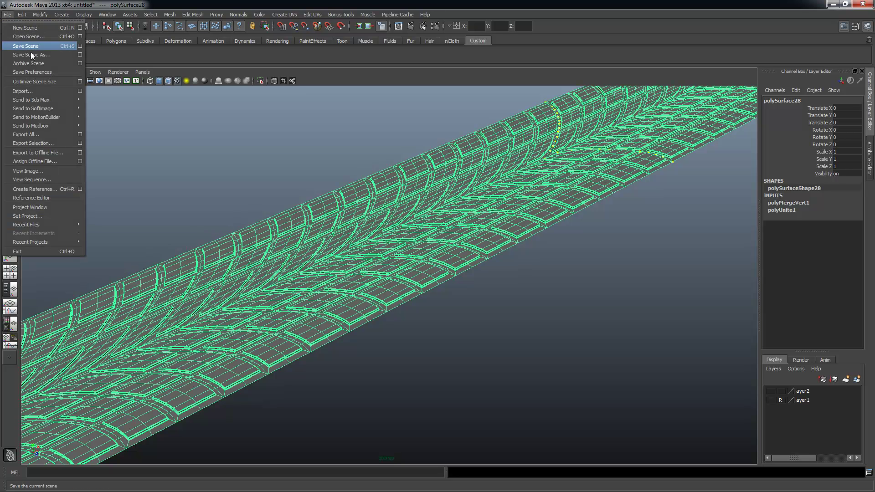
{"action": "left_click", "coordinate": [34, 54]}
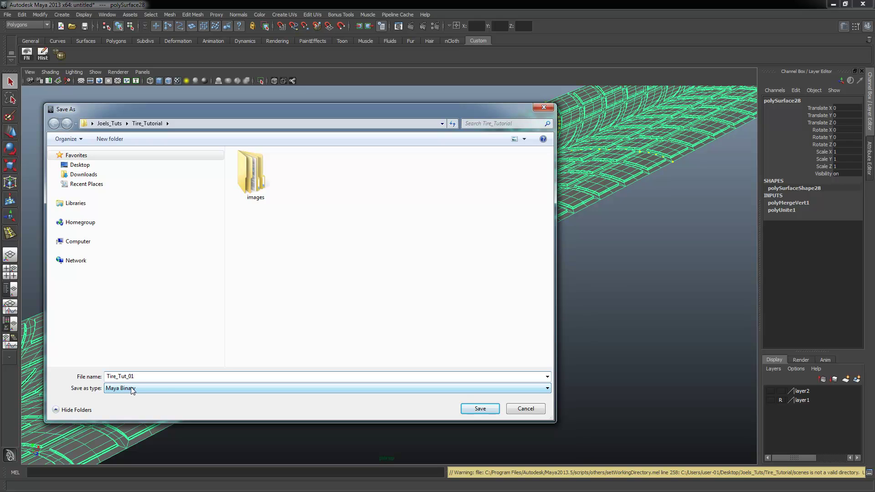
{"action": "left_click", "coordinate": [479, 408]}
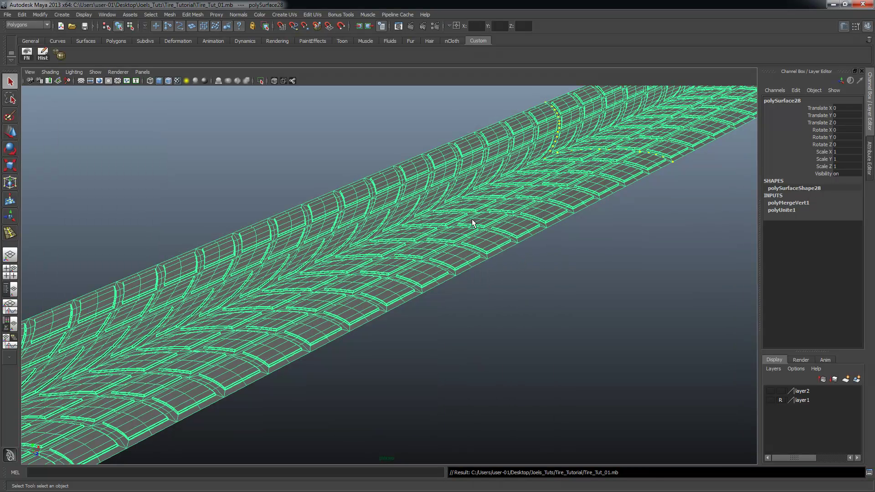
- Preview the tread mesh with smoothing, inspect its blocks up close, and restore the unsmoothed display
{"action": "key", "text": "3"}
{"action": "left_click", "coordinate": [428, 255]}
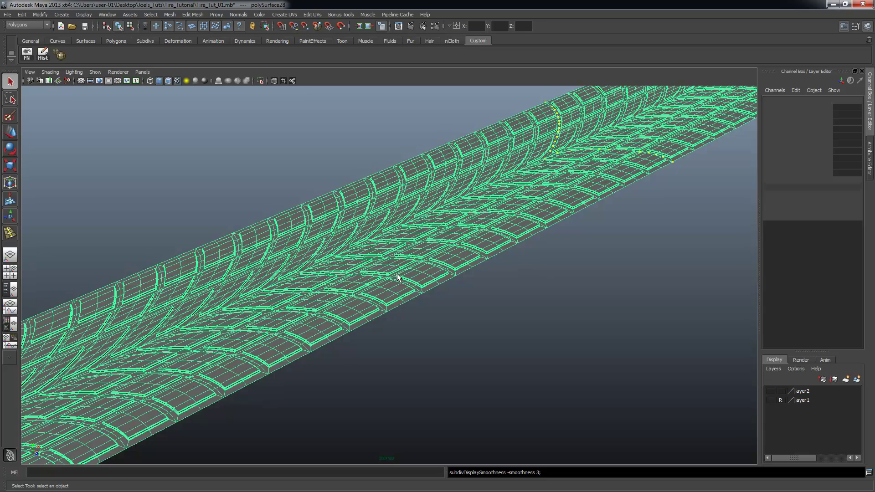
{"action": "key", "text": "1"}
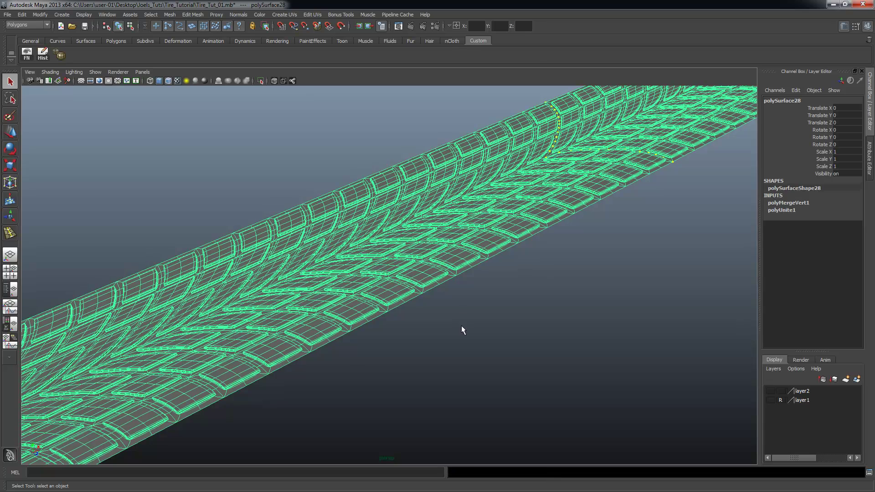
{"action": "left_click", "coordinate": [456, 291]}
{"action": "left_click_drag", "start_coordinate": [427, 269], "coordinate": [420, 276], "text": "alt"}
{"action": "right_click_drag", "start_coordinate": [420, 275], "coordinate": [633, 305], "text": "alt"}
{"action": "left_click_drag", "start_coordinate": [632, 304], "coordinate": [365, 335], "text": "alt"}
{"action": "right_click_drag", "start_coordinate": [329, 340], "coordinate": [263, 341], "text": "alt"}
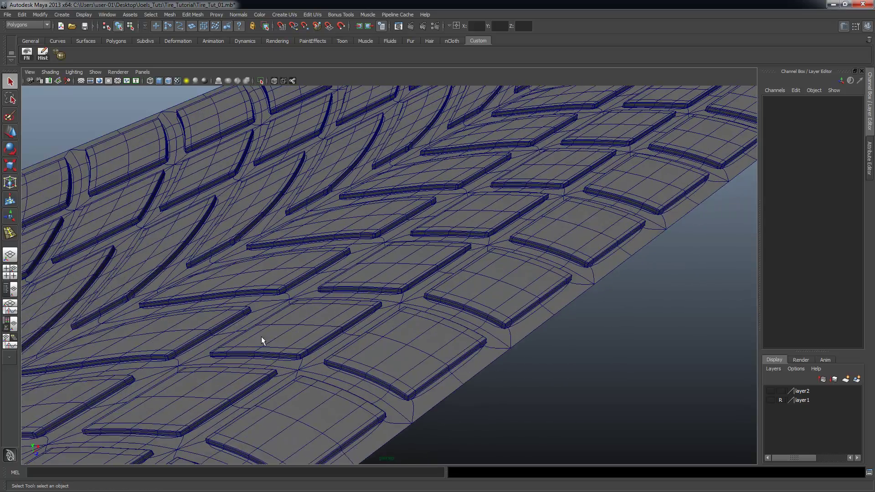
{"action": "left_click_drag", "start_coordinate": [438, 349], "coordinate": [444, 338], "text": "alt"}
{"action": "left_click_drag", "start_coordinate": [482, 299], "coordinate": [488, 300], "text": "alt"}
{"action": "right_click_drag", "start_coordinate": [590, 266], "coordinate": [192, 285], "text": "alt"}
{"action": "left_click_drag", "start_coordinate": [403, 303], "coordinate": [395, 305], "text": "alt"}
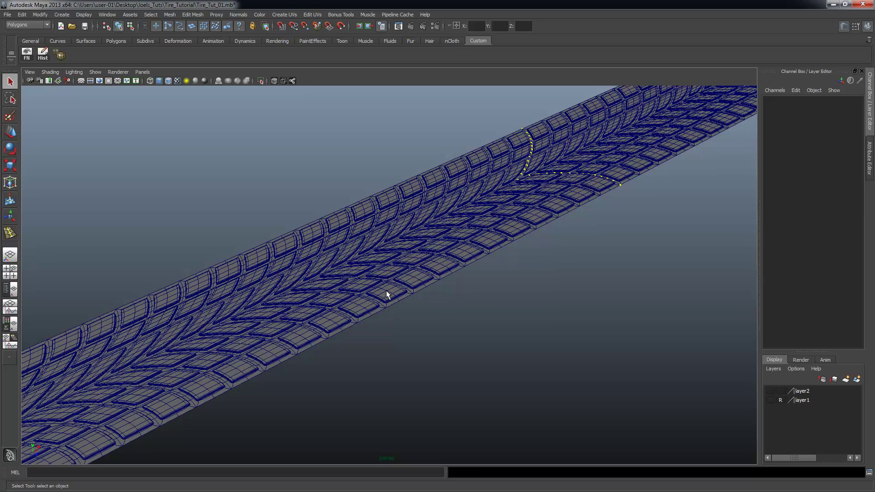
{"action": "left_click", "coordinate": [387, 292]}
{"action": "key", "text": "1"}
{"action": "right_click_drag", "start_coordinate": [576, 307], "coordinate": [384, 294], "text": "alt"}
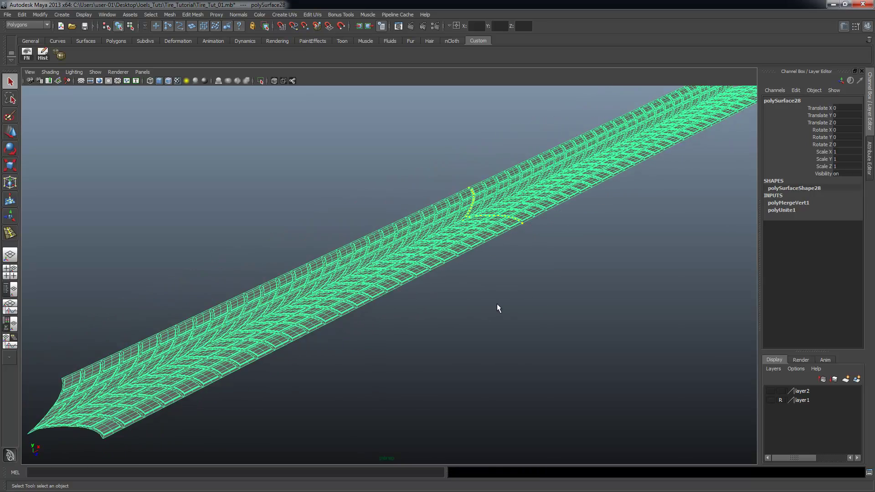
- Examine the bevelled edges of the tread blocks along the strip's outer border
{"action": "left_click", "coordinate": [524, 316]}
{"action": "middle_click_drag", "start_coordinate": [526, 316], "coordinate": [477, 320], "text": "alt"}
{"action": "left_click_drag", "start_coordinate": [477, 320], "coordinate": [477, 316], "text": "alt"}
{"action": "right_click_drag", "start_coordinate": [402, 298], "coordinate": [448, 316], "text": "alt"}
{"action": "middle_click_drag", "start_coordinate": [356, 306], "coordinate": [416, 333], "text": "alt"}
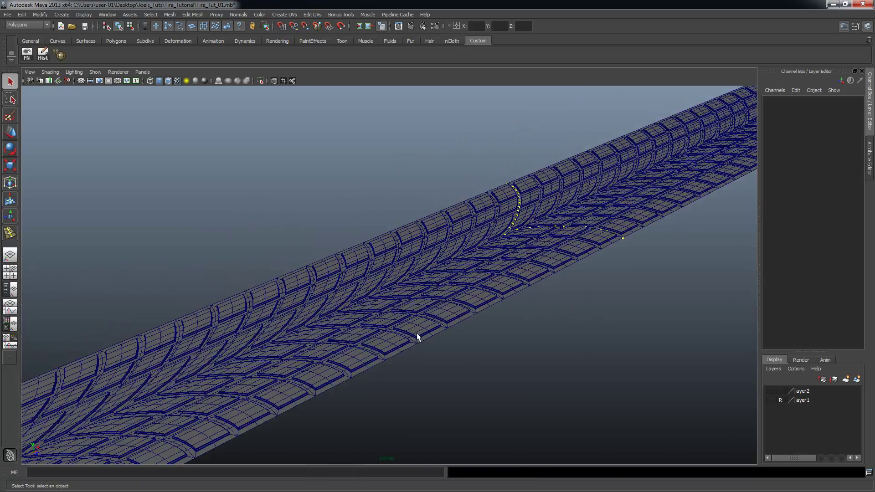
{"action": "right_click_drag", "start_coordinate": [416, 333], "coordinate": [562, 363], "text": "alt"}
{"action": "middle_click_drag", "start_coordinate": [562, 363], "coordinate": [520, 346], "text": "alt"}
{"action": "right_click_drag", "start_coordinate": [520, 346], "coordinate": [540, 358], "text": "alt"}
{"action": "middle_click_drag", "start_coordinate": [540, 357], "coordinate": [489, 282], "text": "alt"}
{"action": "scroll", "coordinate": [466, 338], "scroll_direction": "up", "scroll_amount": 2}
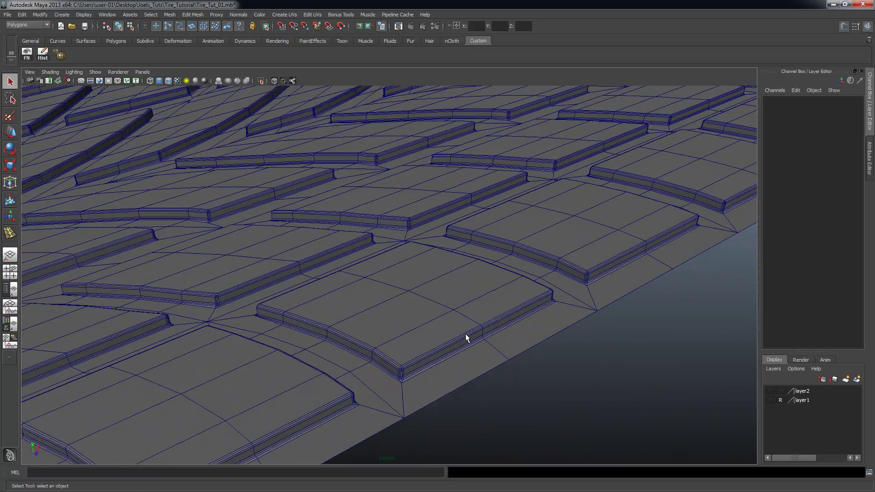
{"action": "left_click", "coordinate": [361, 344]}
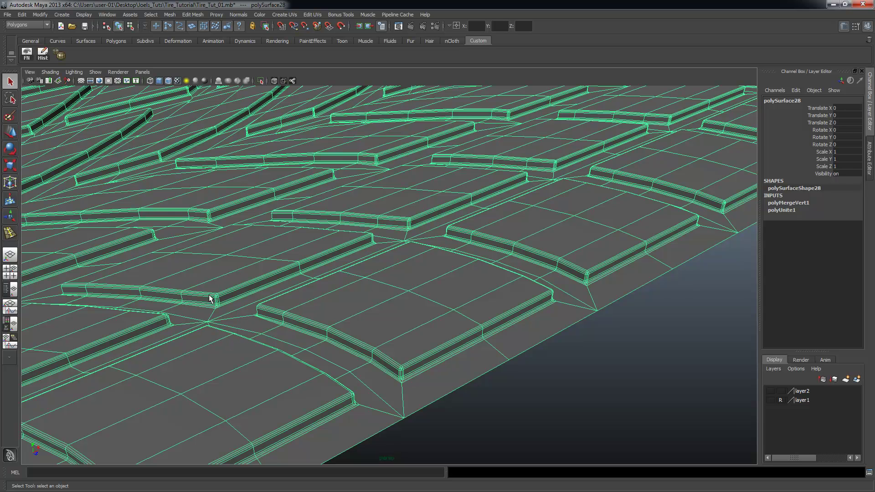
- Examine the grooves and the depth of the block walls from a low angle along the tread
{"action": "right_click_drag", "start_coordinate": [459, 318], "coordinate": [264, 311], "text": "alt"}
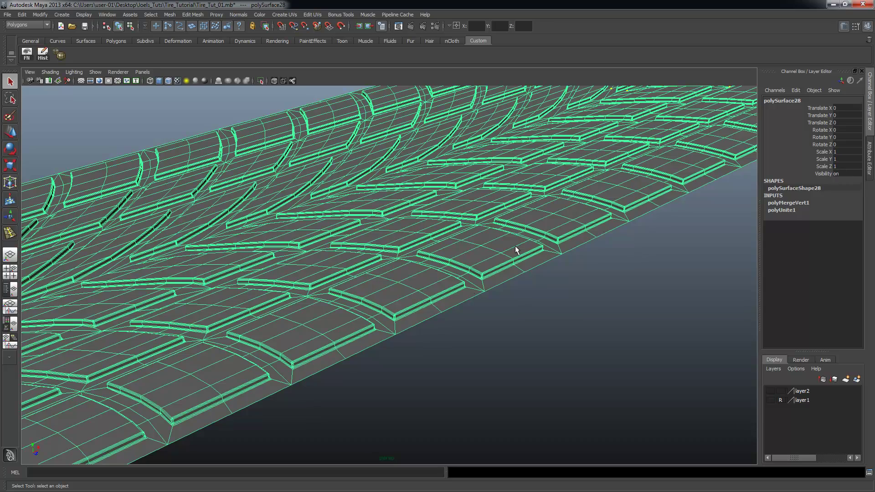
{"action": "left_click_drag", "start_coordinate": [461, 265], "coordinate": [475, 250], "text": "alt"}
{"action": "right_click_drag", "start_coordinate": [475, 250], "coordinate": [459, 296], "text": "alt"}
{"action": "left_click_drag", "start_coordinate": [361, 305], "coordinate": [425, 297], "text": "alt"}
{"action": "middle_click_drag", "start_coordinate": [477, 254], "coordinate": [536, 294], "text": "alt"}
{"action": "left_click_drag", "start_coordinate": [536, 294], "coordinate": [507, 272], "text": "alt"}
{"action": "right_click_drag", "start_coordinate": [508, 272], "coordinate": [567, 255], "text": "alt"}
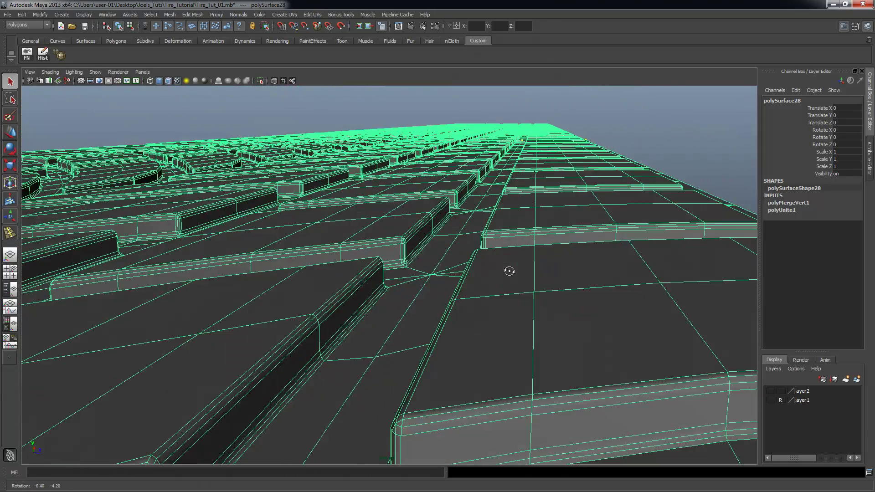
{"action": "middle_click_drag", "start_coordinate": [567, 255], "coordinate": [550, 264], "text": "alt"}
{"action": "right_click_drag", "start_coordinate": [546, 250], "coordinate": [561, 249], "text": "alt"}
{"action": "middle_click_drag", "start_coordinate": [547, 249], "coordinate": [522, 273], "text": "alt"}
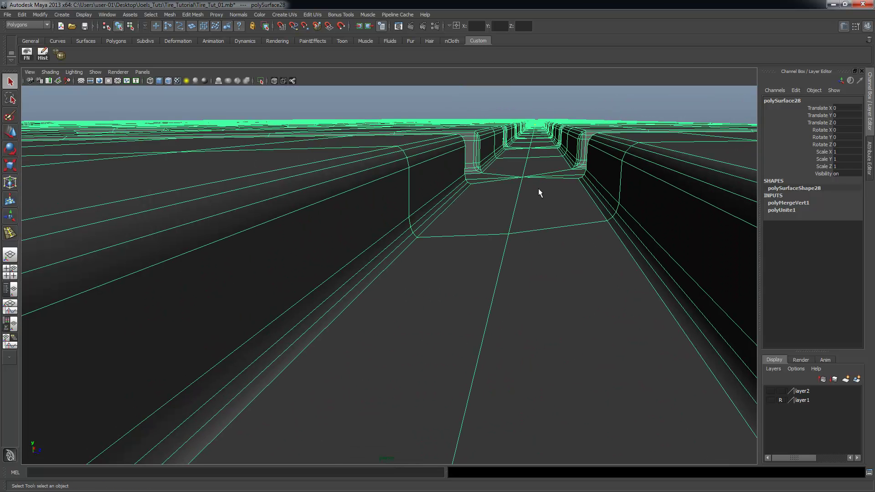
{"action": "right_click_drag", "start_coordinate": [539, 189], "coordinate": [498, 200], "text": "alt"}
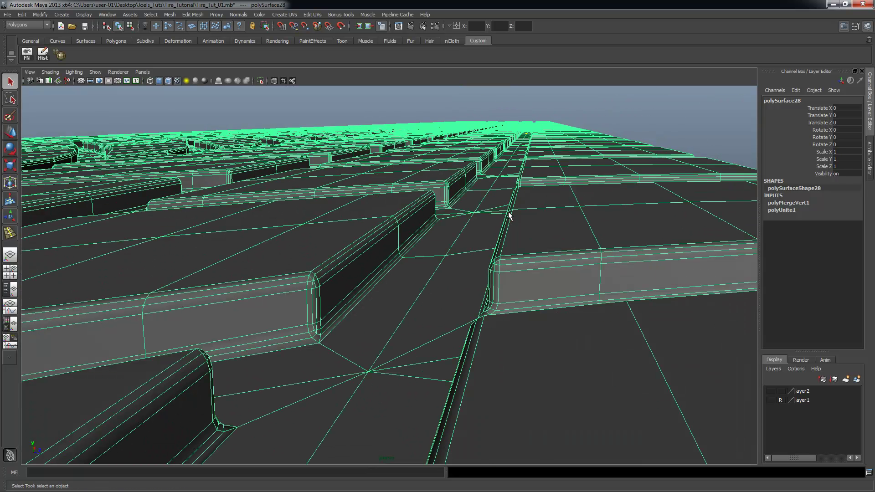
- Examine the tread strip from end to end at full length
{"action": "left_click", "coordinate": [598, 130]}
{"action": "right_click_drag", "start_coordinate": [612, 163], "coordinate": [451, 203], "text": "alt"}
{"action": "left_click_drag", "start_coordinate": [452, 203], "coordinate": [548, 231], "text": "alt"}
{"action": "right_click_drag", "start_coordinate": [548, 231], "coordinate": [447, 217], "text": "alt"}
{"action": "left_click_drag", "start_coordinate": [447, 217], "coordinate": [611, 235], "text": "alt"}
{"action": "right_click_drag", "start_coordinate": [611, 234], "coordinate": [564, 223], "text": "alt"}
{"action": "left_click_drag", "start_coordinate": [565, 223], "coordinate": [562, 223], "text": "alt"}
{"action": "right_click_drag", "start_coordinate": [591, 227], "coordinate": [568, 225], "text": "alt"}
{"action": "left_click", "coordinate": [538, 208]}
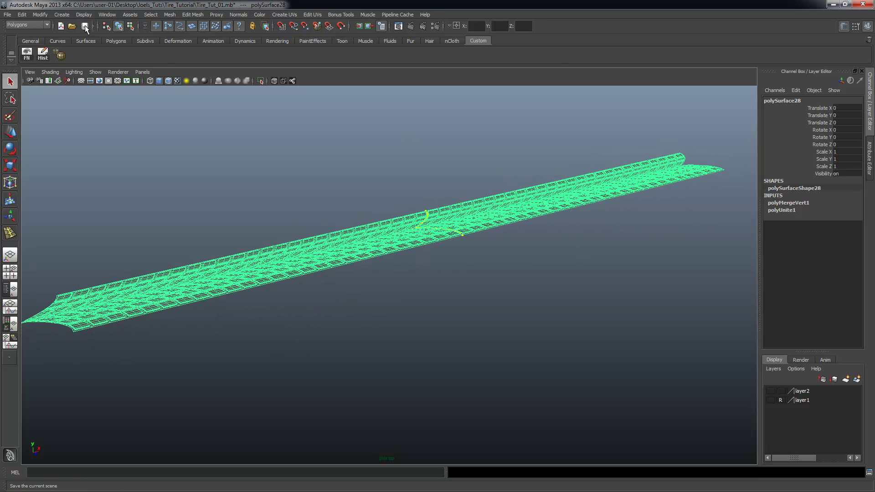
- Set up the Insert Edge Loop Tool to add multiple edge loops, with the number of loops set to 2
{"action": "left_click_drag", "start_coordinate": [400, 240], "coordinate": [503, 251], "text": "alt"}
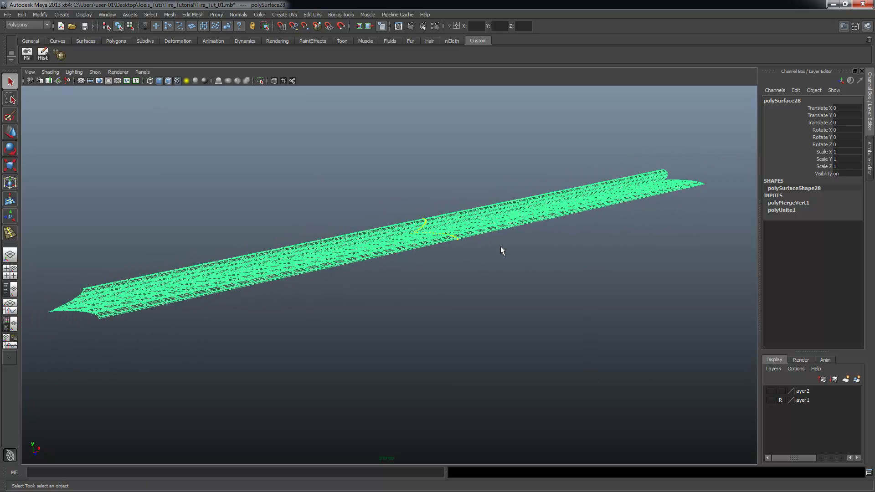
{"action": "left_click_drag", "start_coordinate": [411, 226], "coordinate": [416, 242], "text": "alt"}
{"action": "right_click_drag", "start_coordinate": [329, 289], "coordinate": [469, 303], "text": "alt"}
{"action": "left_click_drag", "start_coordinate": [470, 308], "coordinate": [524, 307], "text": "alt"}
{"action": "right_click_drag", "start_coordinate": [502, 209], "coordinate": [505, 267], "text": "alt"}
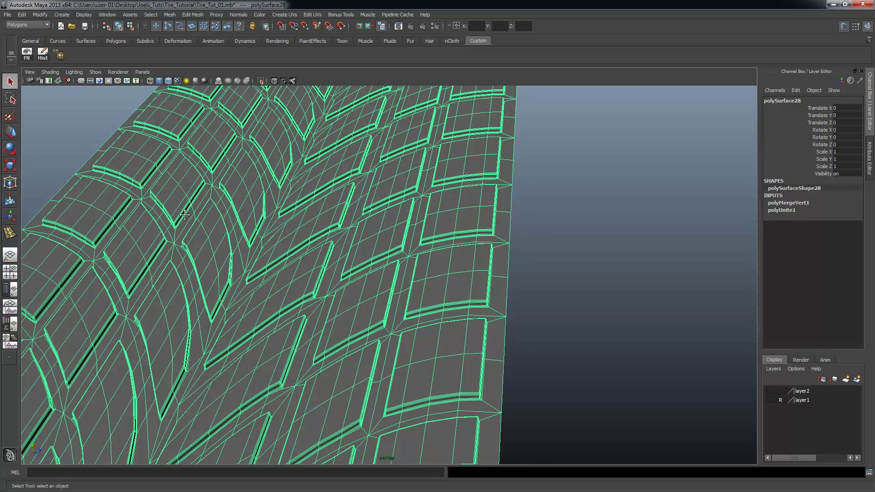
{"action": "middle_click_drag", "start_coordinate": [182, 213], "coordinate": [208, 221], "text": "alt"}
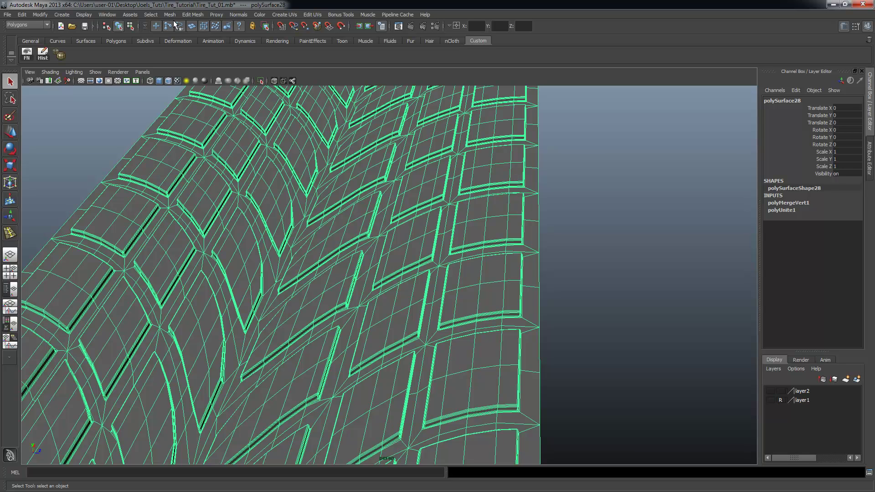
{"action": "left_click", "coordinate": [193, 14]}
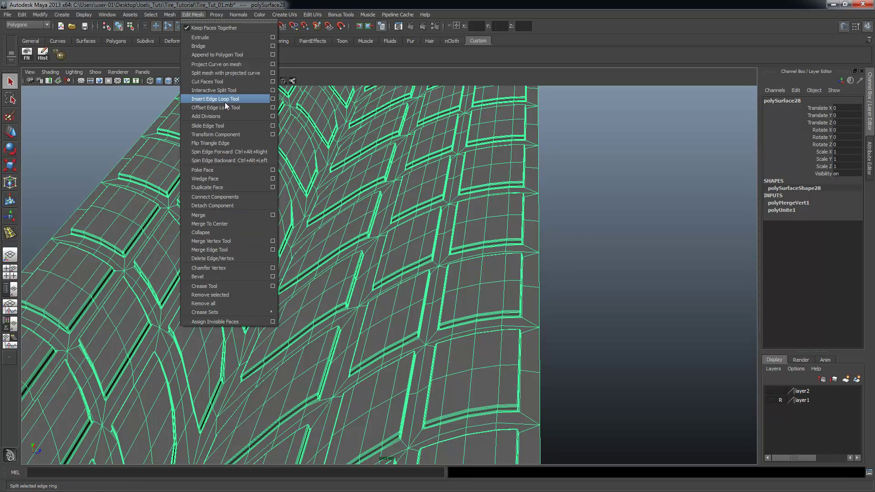
{"action": "left_click", "coordinate": [273, 99]}
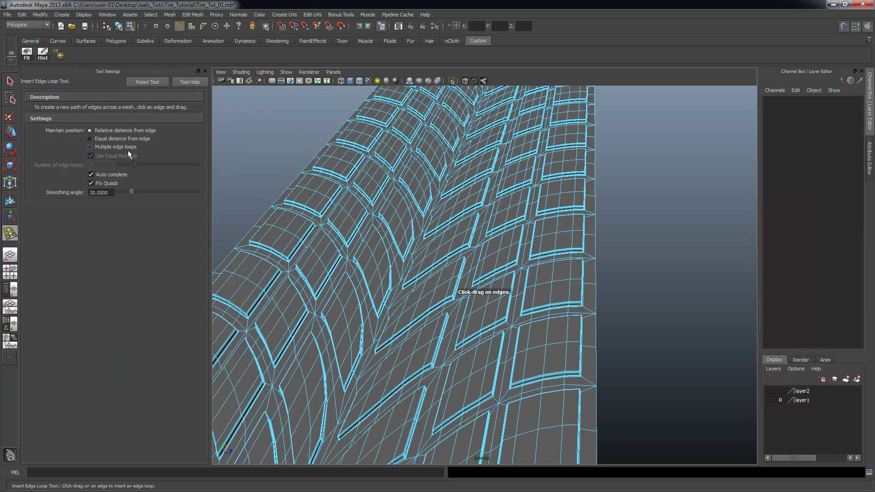
{"action": "left_click", "coordinate": [103, 146]}
{"action": "left_click", "coordinate": [109, 163]}
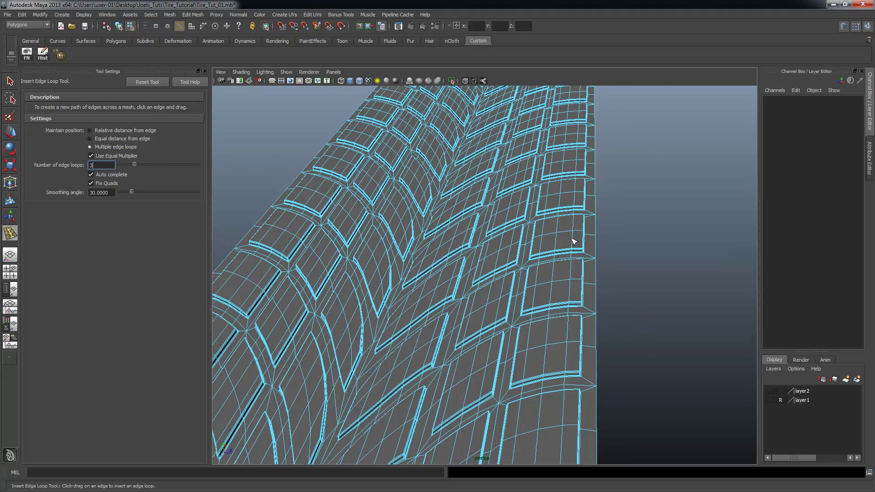
{"action": "right_click_drag", "start_coordinate": [575, 241], "coordinate": [627, 242], "text": "alt"}
{"action": "middle_click_drag", "start_coordinate": [628, 242], "coordinate": [619, 245], "text": "alt"}
{"action": "double_click", "coordinate": [105, 166]}
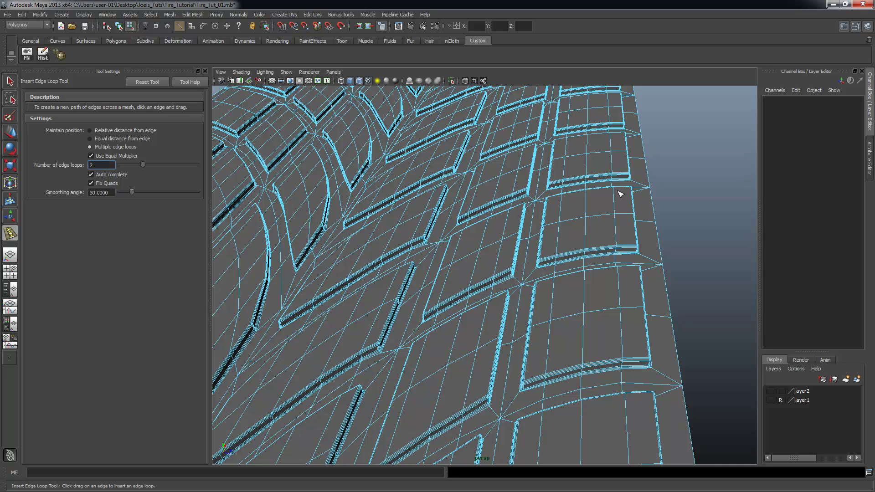
- Insert two edge loops lengthwise through the outermost row of tread blocks on each side of the strip
{"action": "left_click_drag", "start_coordinate": [621, 157], "coordinate": [622, 153]}
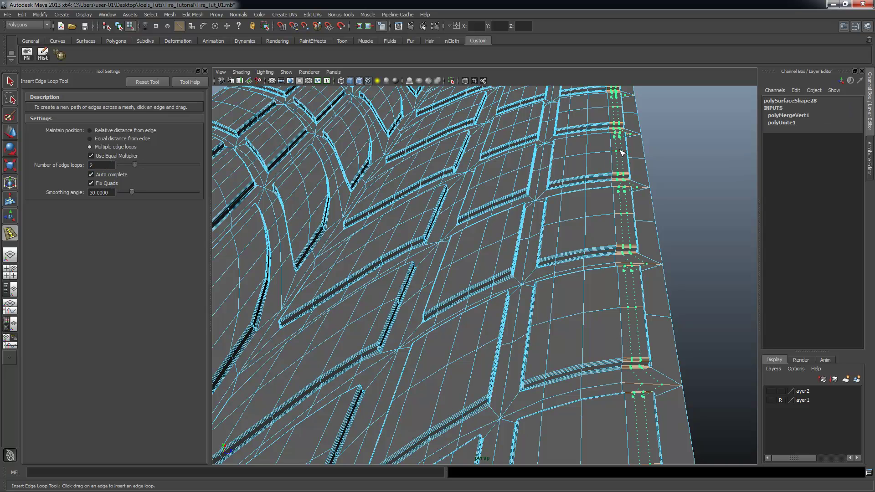
{"action": "left_click_drag", "start_coordinate": [608, 211], "coordinate": [500, 165], "text": "alt"}
{"action": "left_click_drag", "start_coordinate": [438, 187], "coordinate": [463, 208]}
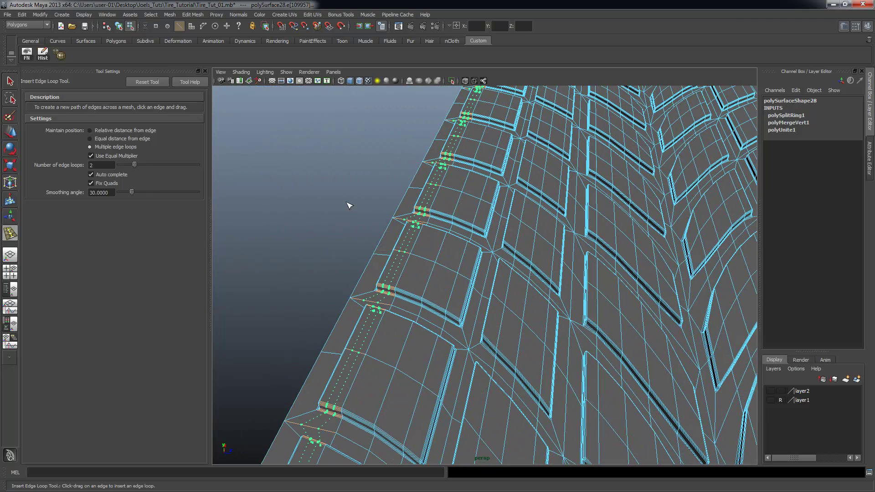
{"action": "key", "text": "Return"}
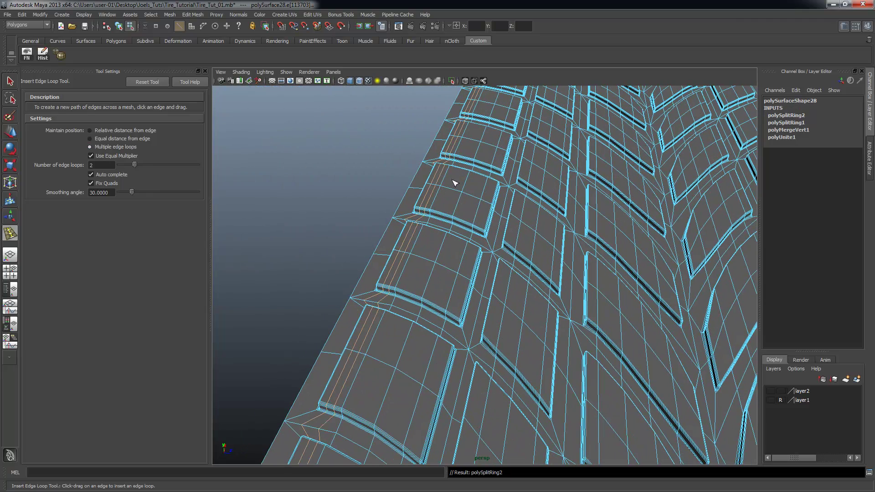
{"action": "left_click", "coordinate": [205, 72]}
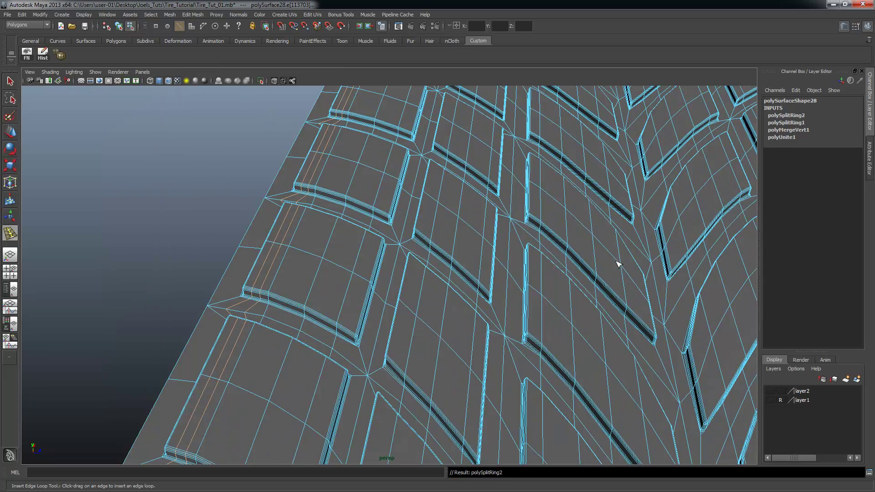
- Leave the edge loop tool and return the tread strip to object selection
{"action": "right_click_drag", "start_coordinate": [617, 262], "coordinate": [590, 252], "text": "alt"}
{"action": "middle_click_drag", "start_coordinate": [590, 252], "coordinate": [565, 252], "text": "alt"}
{"action": "left_click_drag", "start_coordinate": [418, 203], "coordinate": [513, 185], "text": "alt"}
{"action": "left_click", "coordinate": [11, 82]}
{"action": "left_click_drag", "start_coordinate": [426, 184], "coordinate": [485, 238], "text": "alt"}
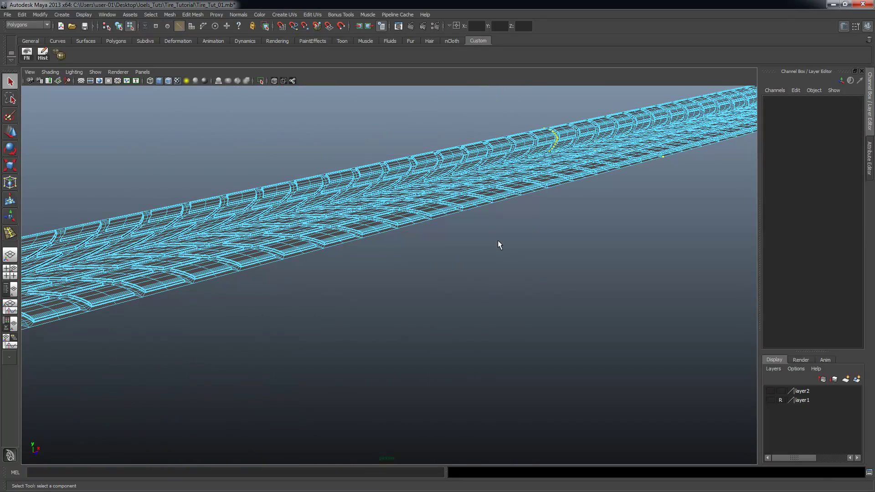
{"action": "key", "text": "F8"}
{"action": "right_click_drag", "start_coordinate": [510, 217], "coordinate": [399, 166], "text": "alt"}
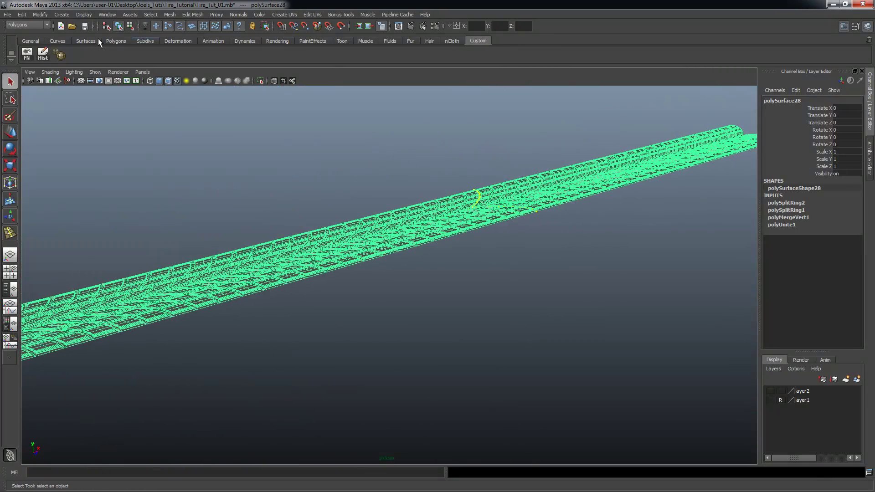
- Switch to the Animation menu set and apply a nonlinear Bend deformer to the tread strip
{"action": "left_click", "coordinate": [27, 25]}
{"action": "left_click", "coordinate": [20, 26]}
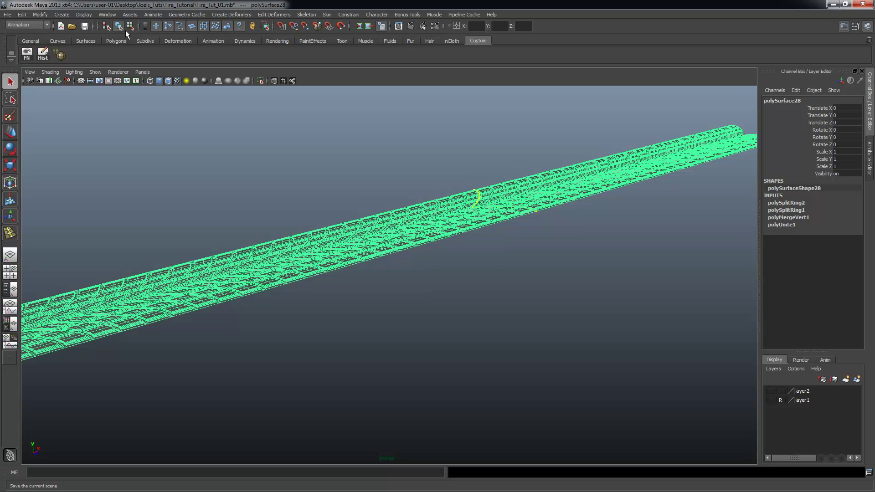
{"action": "left_click", "coordinate": [221, 14]}
{"action": "mouse_move", "coordinate": [258, 76]}
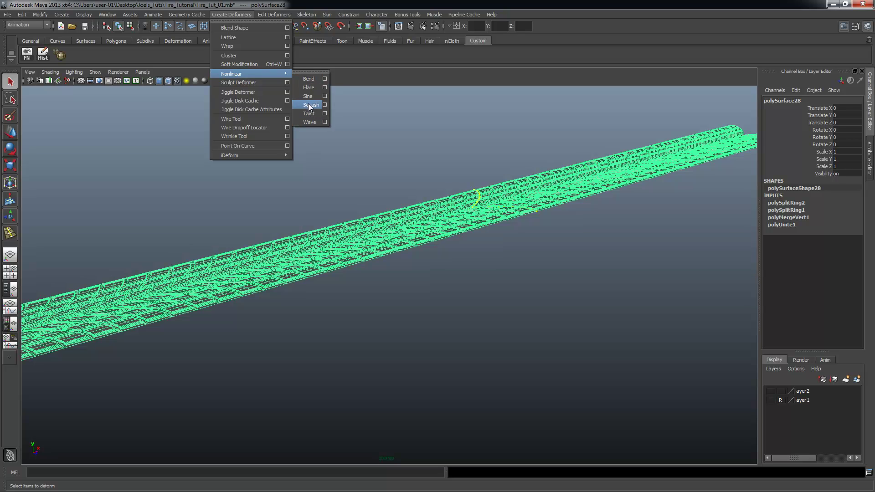
{"action": "left_click", "coordinate": [309, 79]}
{"action": "left_click_drag", "start_coordinate": [540, 239], "coordinate": [496, 272], "text": "alt"}
{"action": "left_click_drag", "start_coordinate": [440, 252], "coordinate": [381, 223], "text": "alt"}
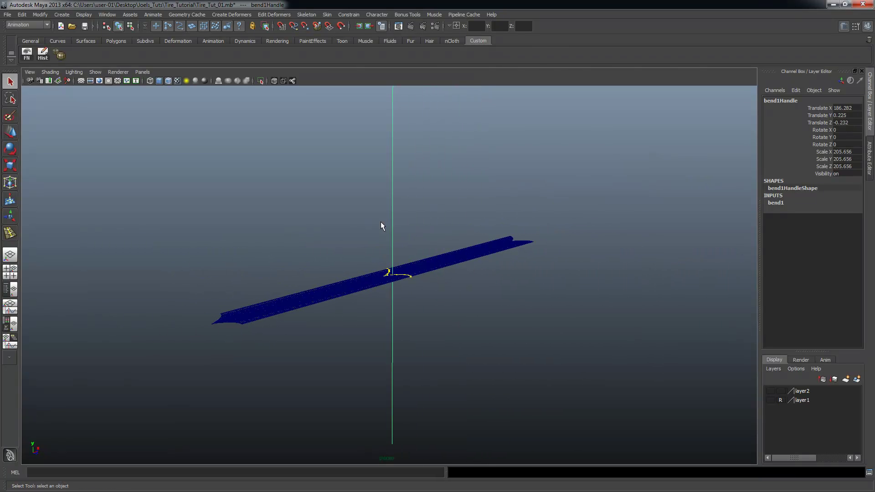
- Bend the tread strip with a curvature of 2.4 and set the bend handle's Z rotation to -90
{"action": "middle_click_drag", "start_coordinate": [420, 266], "coordinate": [397, 283], "text": "alt"}
{"action": "left_click", "coordinate": [777, 203]}
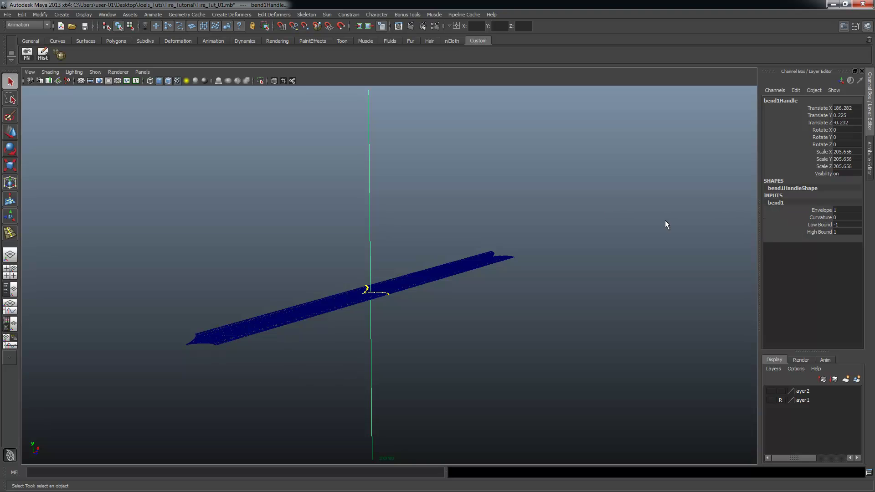
{"action": "left_click", "coordinate": [812, 218]}
{"action": "middle_click_drag", "start_coordinate": [645, 217], "coordinate": [659, 219]}
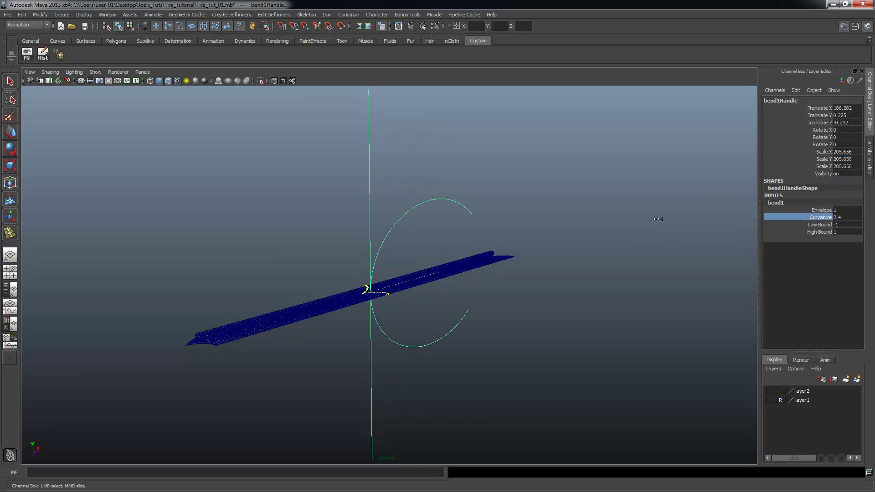
{"action": "left_click_drag", "start_coordinate": [472, 285], "coordinate": [441, 267], "text": "alt"}
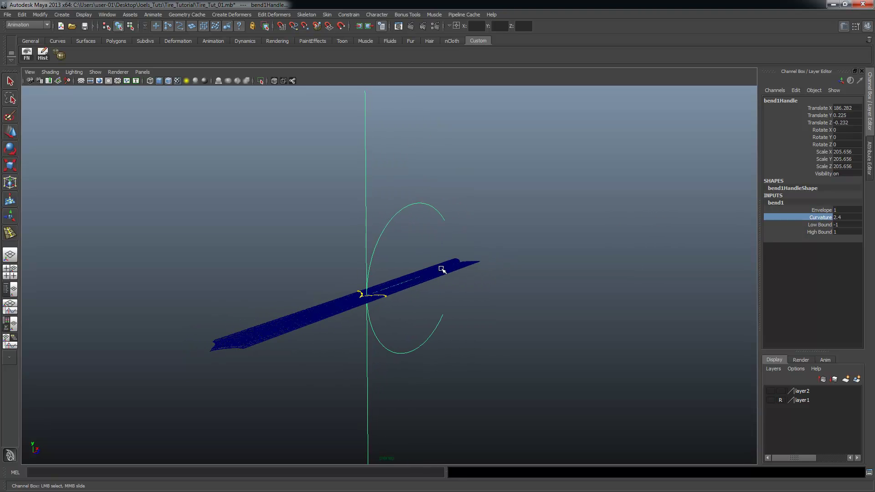
{"action": "key", "text": "q"}
{"action": "key", "text": "e"}
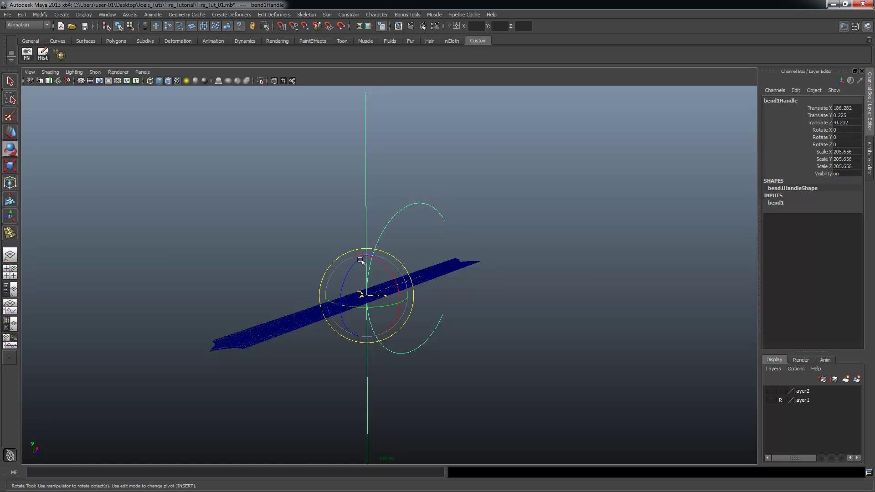
{"action": "left_click_drag", "start_coordinate": [354, 266], "coordinate": [526, 240]}
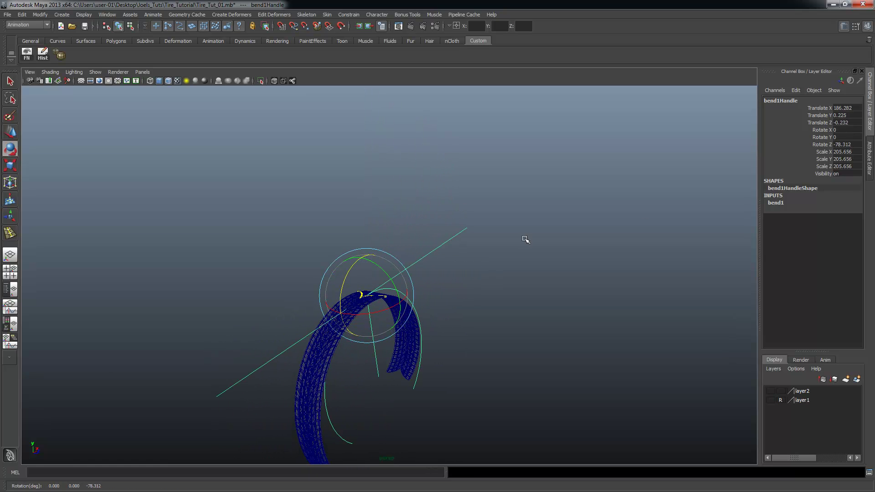
{"action": "double_click", "coordinate": [851, 144]}
{"action": "type", "text": "-90"}
{"action": "key", "text": "Return"}
- Inspect the bent tread strip in the side, front and perspective views
{"action": "left_click_drag", "start_coordinate": [397, 275], "coordinate": [351, 240], "text": "alt"}
{"action": "key", "text": "space"}
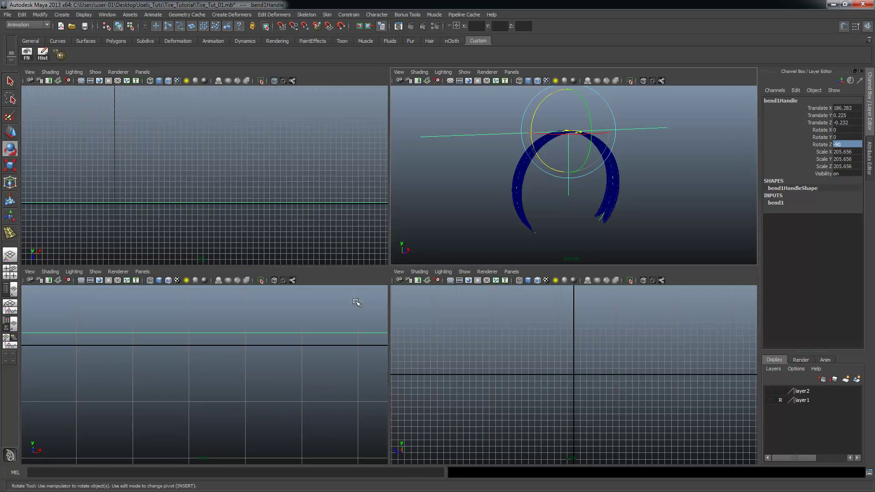
{"action": "key", "text": "space"}
{"action": "scroll", "coordinate": [279, 357], "scroll_direction": "down", "scroll_amount": 1}
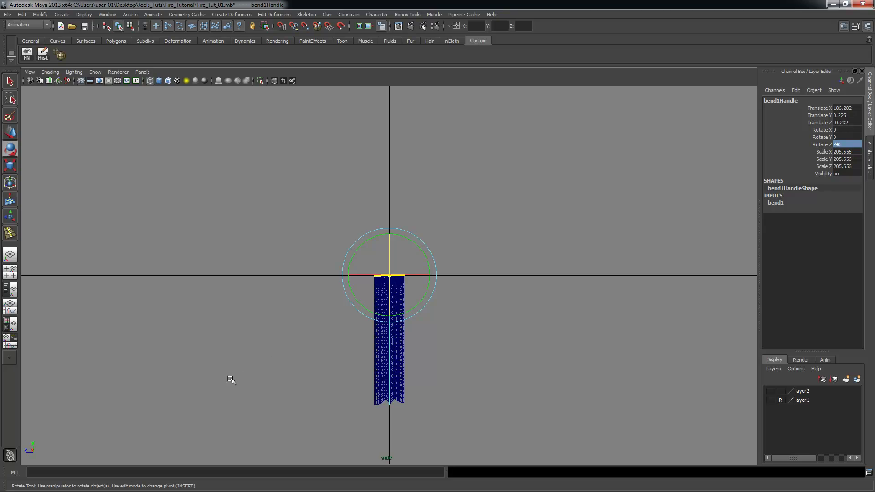
{"action": "key", "text": "space"}
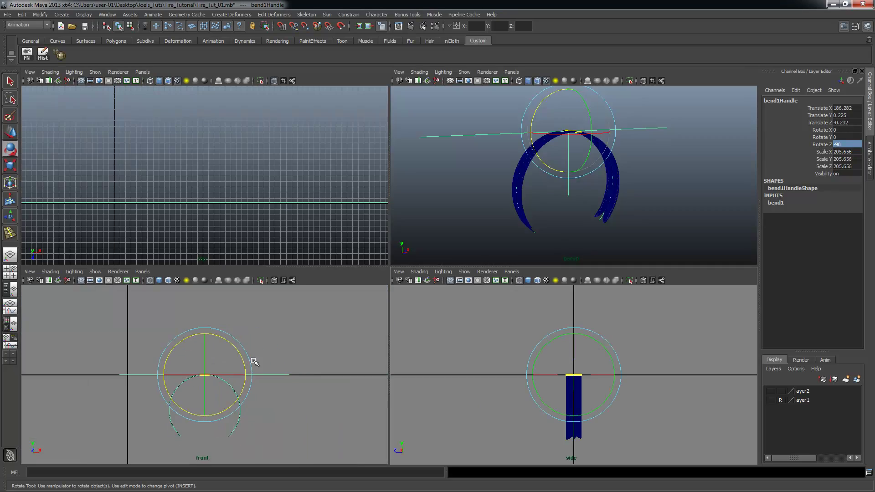
{"action": "key", "text": "space"}
{"action": "scroll", "coordinate": [471, 377], "scroll_direction": "up", "scroll_amount": 3}
{"action": "middle_click_drag", "start_coordinate": [363, 427], "coordinate": [297, 252], "text": "alt"}
{"action": "scroll", "coordinate": [193, 232], "scroll_direction": "up", "scroll_amount": 3}
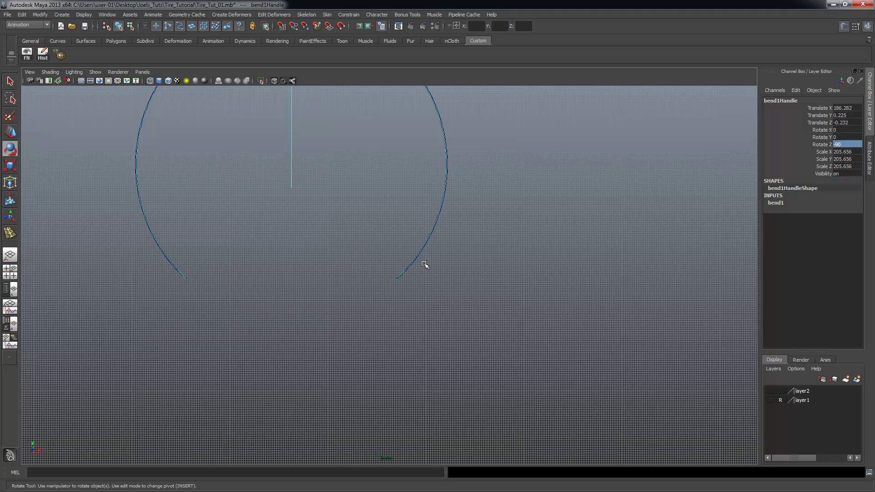
{"action": "key", "text": "space"}
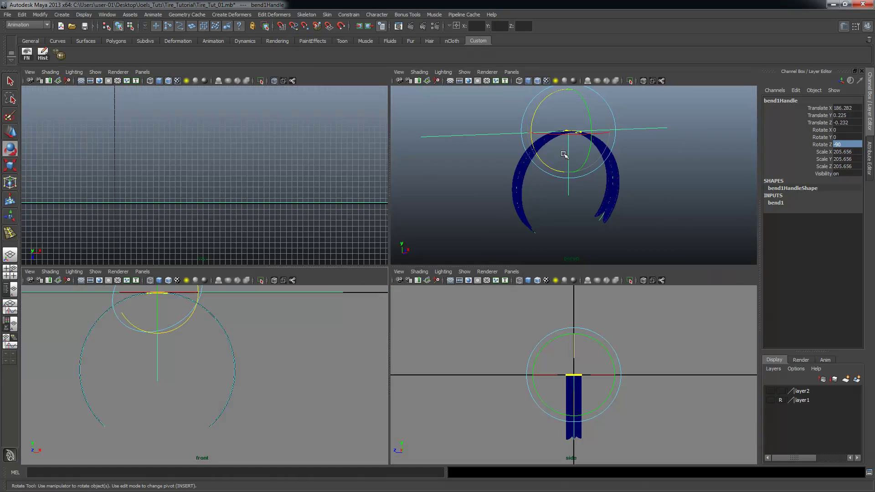
{"action": "key", "text": "space"}
{"action": "left_click_drag", "start_coordinate": [523, 228], "coordinate": [358, 334], "text": "alt"}
{"action": "right_click_drag", "start_coordinate": [358, 335], "coordinate": [497, 256], "text": "alt"}
{"action": "left_click_drag", "start_coordinate": [496, 256], "coordinate": [455, 262], "text": "alt"}
{"action": "right_click_drag", "start_coordinate": [456, 262], "coordinate": [460, 319], "text": "alt"}
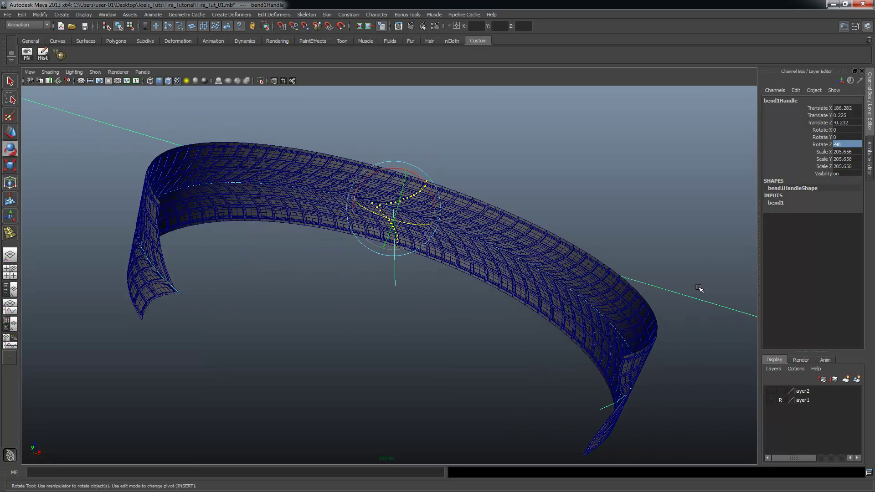
- Set the bend deformer's curvature to 3.3 and examine the seam between the two strip ends up close
{"action": "double_click", "coordinate": [778, 205]}
{"action": "left_click", "coordinate": [849, 218]}
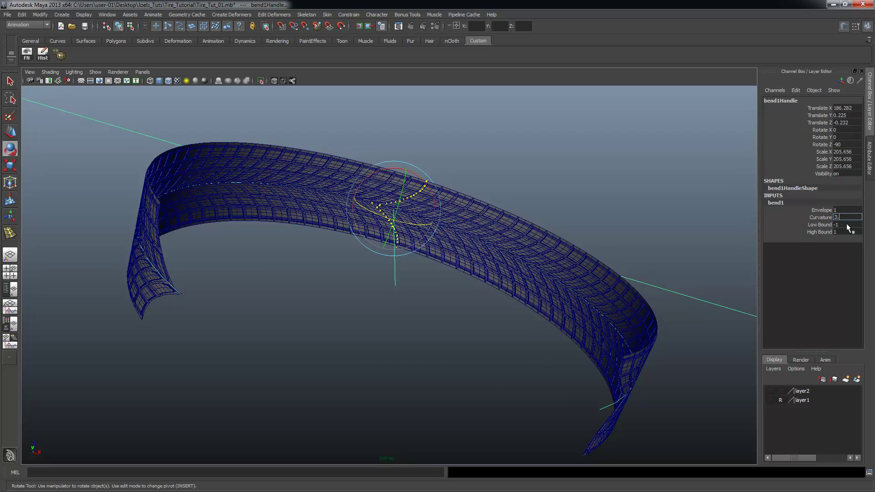
{"action": "key", "text": "Return"}
{"action": "right_click_drag", "start_coordinate": [305, 270], "coordinate": [536, 271], "text": "alt"}
{"action": "middle_click_drag", "start_coordinate": [537, 271], "coordinate": [533, 264], "text": "alt"}
{"action": "left_click_drag", "start_coordinate": [533, 264], "coordinate": [467, 261], "text": "alt"}
{"action": "right_click_drag", "start_coordinate": [467, 261], "coordinate": [500, 275], "text": "alt"}
{"action": "left_click_drag", "start_coordinate": [501, 275], "coordinate": [383, 230], "text": "alt"}
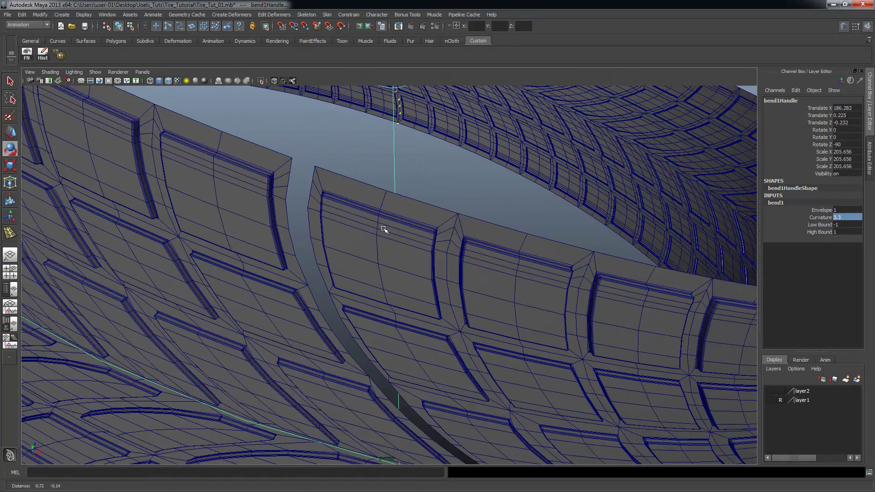
{"action": "right_click_drag", "start_coordinate": [383, 231], "coordinate": [281, 201], "text": "alt"}
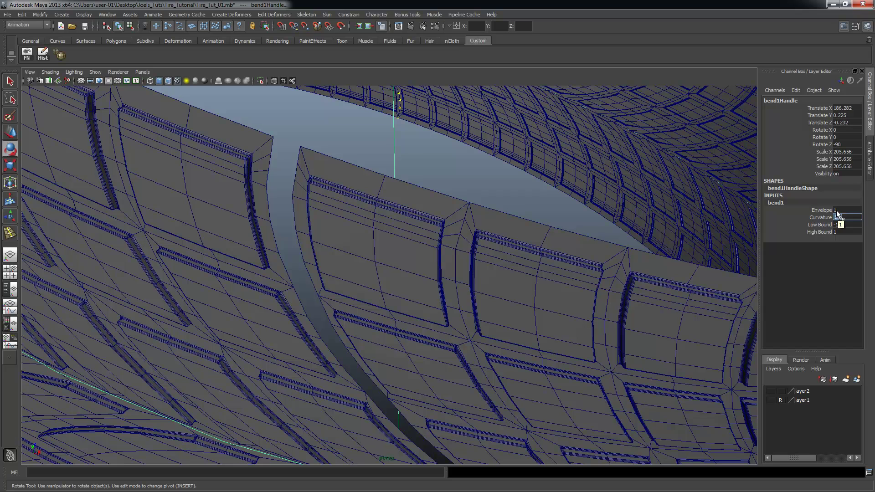
- Try a bend curvature of 3.142 and check the spacing between the strip ends
{"action": "type", "text": "3.3"}
{"action": "key", "text": "Return"}
{"action": "right_click_drag", "start_coordinate": [581, 278], "coordinate": [362, 248], "text": "alt"}
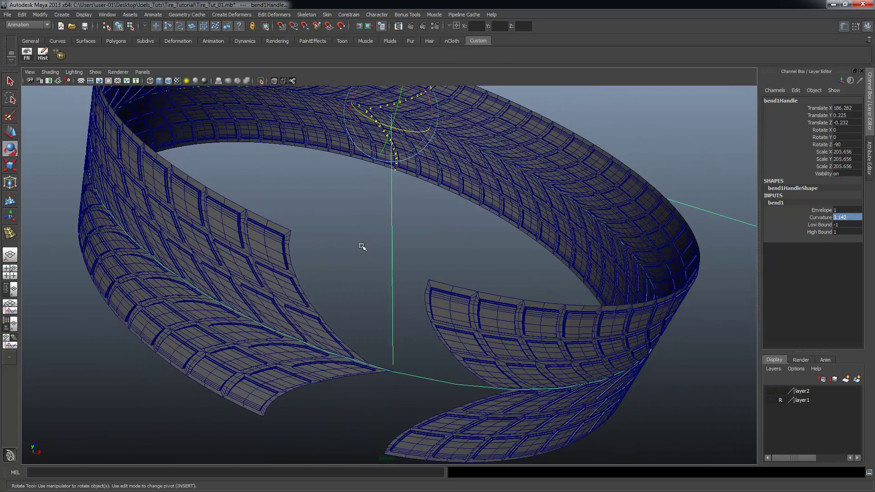
{"action": "left_click_drag", "start_coordinate": [361, 248], "coordinate": [308, 259], "text": "alt"}
{"action": "left_click_drag", "start_coordinate": [311, 171], "coordinate": [298, 201], "text": "alt"}
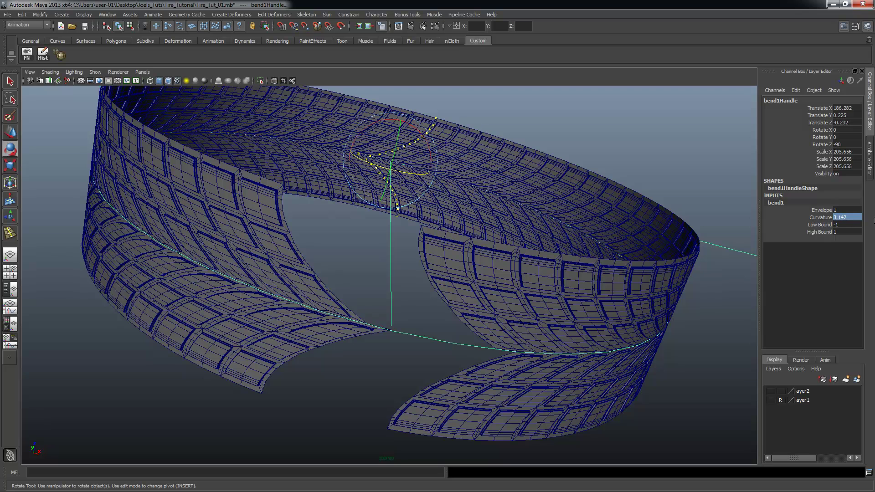
- Set the bend deformer's curvature back to 3.3
{"action": "left_click", "coordinate": [853, 218]}
{"action": "left_click_drag", "start_coordinate": [319, 238], "coordinate": [341, 252], "text": "alt"}
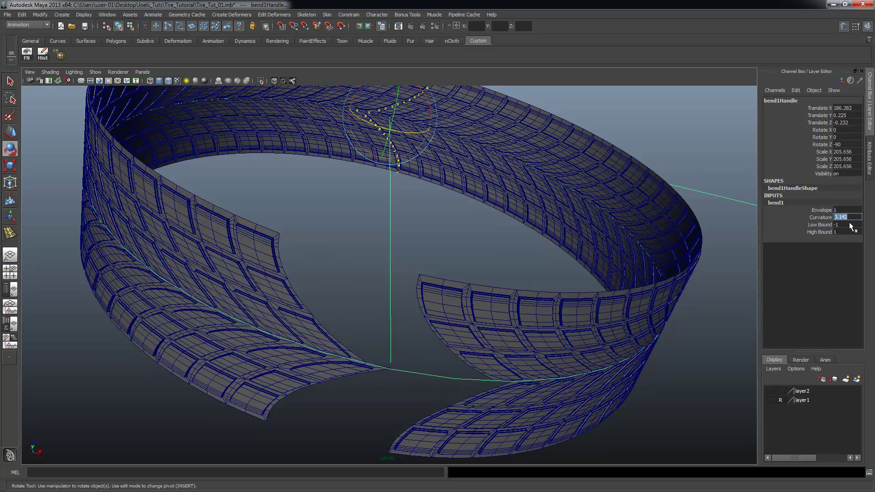
{"action": "key", "text": "Return"}
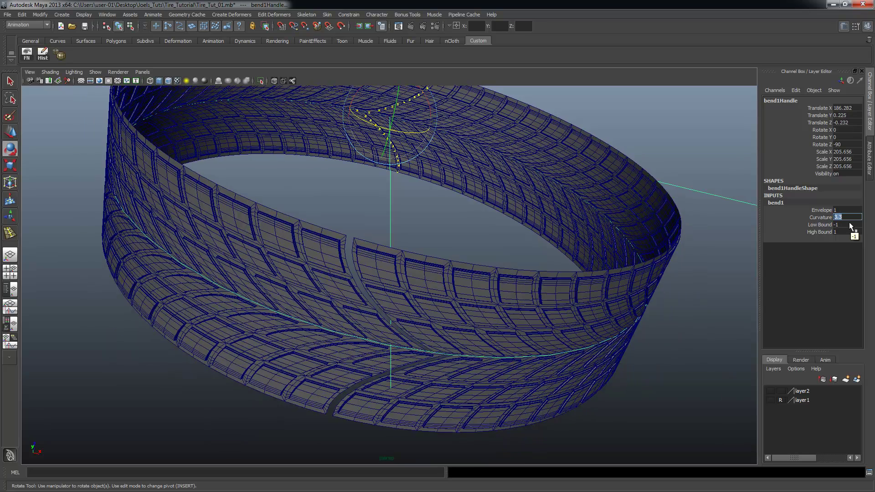
- Try a bend curvature of 3.35 at the seam, and return the curvature to 3.3
{"action": "scroll", "coordinate": [512, 286], "scroll_direction": "up", "scroll_amount": 5}
{"action": "left_click", "coordinate": [858, 217]}
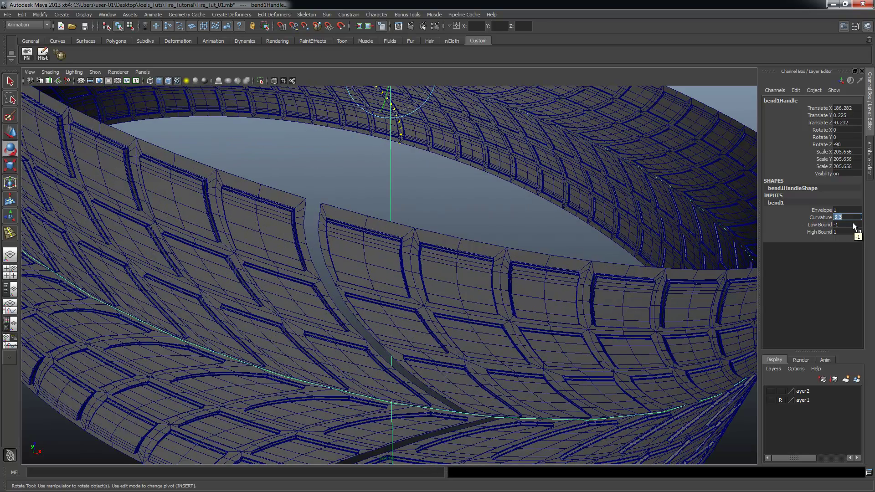
{"action": "type", "text": "5"}
{"action": "key", "text": "Return"}
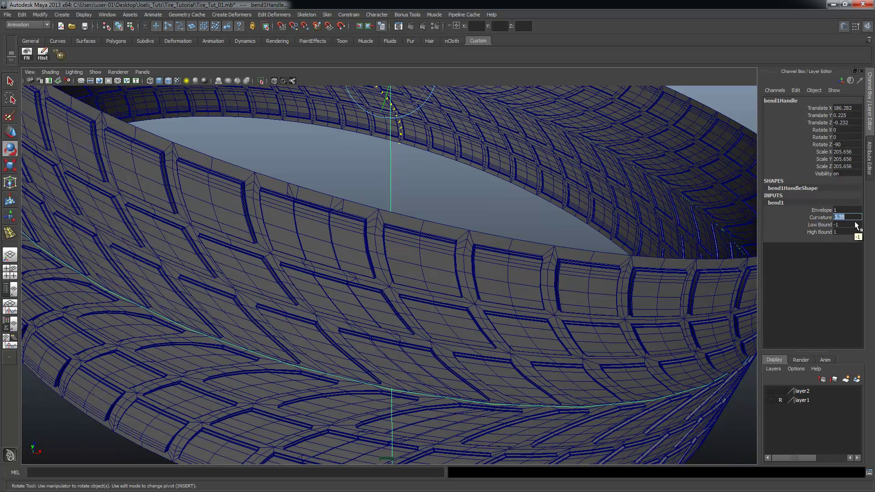
{"action": "left_click", "coordinate": [856, 216]}
{"action": "key", "text": "Return"}
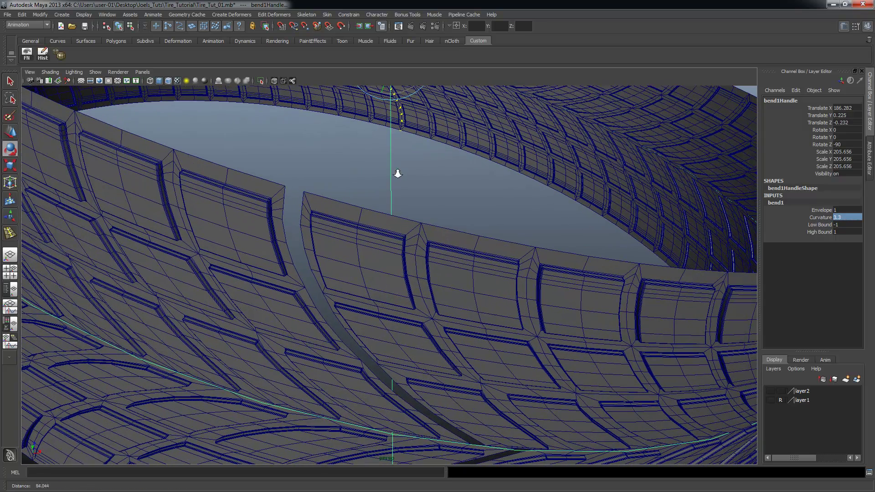
- Fine-tune the bend deformer's curvature to 3.31 to close the seam
{"action": "key", "text": "3"}
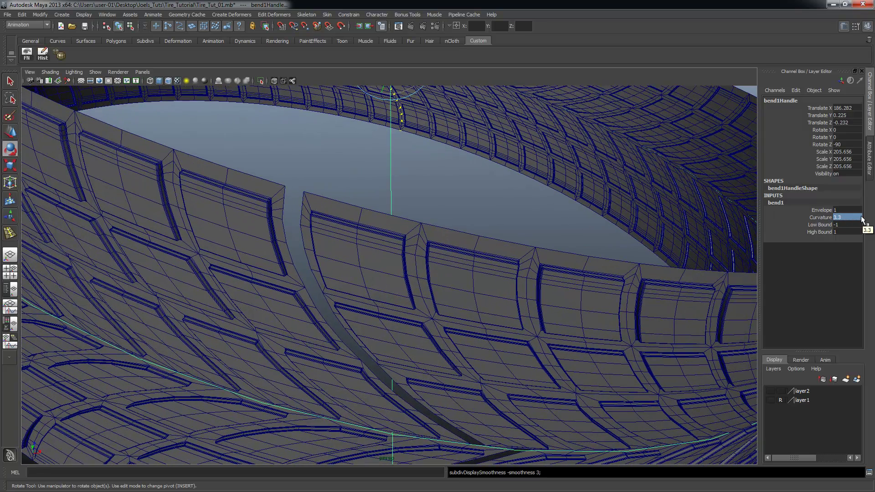
{"action": "left_click", "coordinate": [849, 218]}
{"action": "type", "text": "1"}
{"action": "key", "text": "Return"}
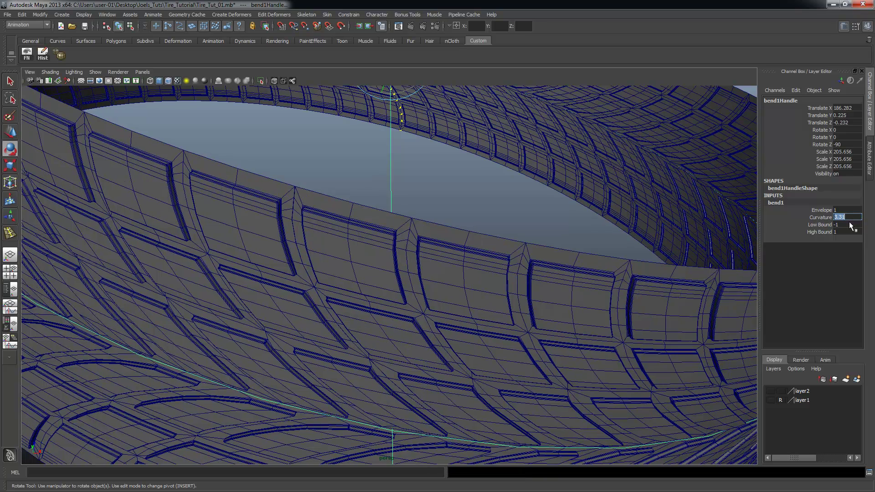
- Select the bent tread mesh at the seam and switch it to vertex selection
{"action": "right_click_drag", "start_coordinate": [162, 212], "coordinate": [330, 228], "text": "alt"}
{"action": "left_click_drag", "start_coordinate": [331, 229], "coordinate": [265, 194], "text": "alt"}
{"action": "left_click", "coordinate": [235, 170]}
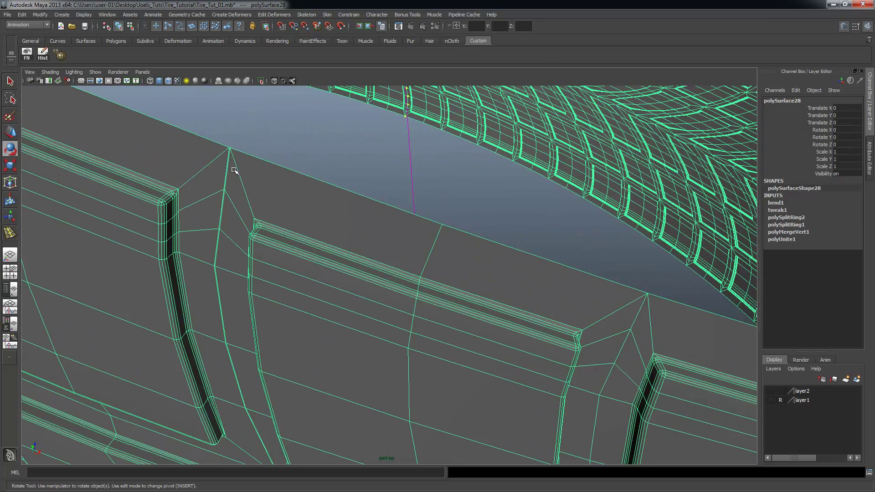
{"action": "mouse_move", "coordinate": [302, 193]}
{"action": "right_mouse_down", "text": "alt"}
{"action": "mouse_move", "coordinate": [253, 197]}
{"action": "mouse_move", "coordinate": [314, 205]}
{"action": "right_mouse_up", "text": "alt"}
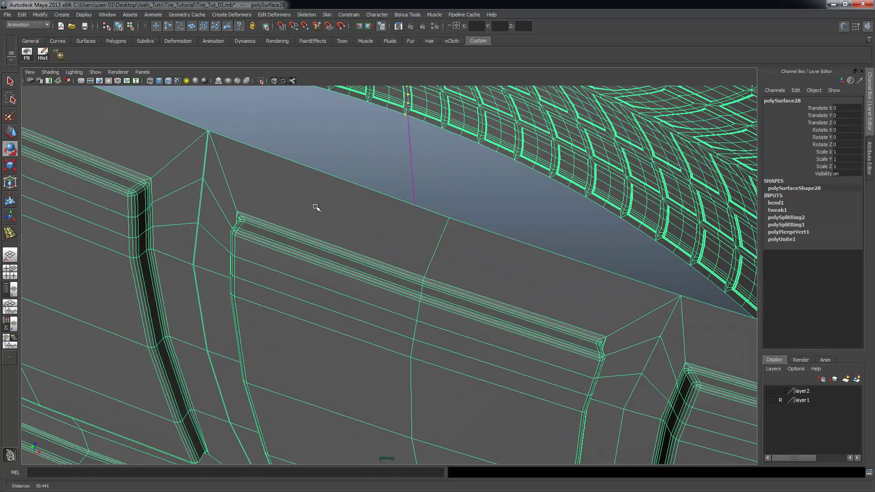
{"action": "middle_click_drag", "start_coordinate": [204, 153], "coordinate": [220, 171], "text": "alt"}
{"action": "right_click", "coordinate": [220, 171]}
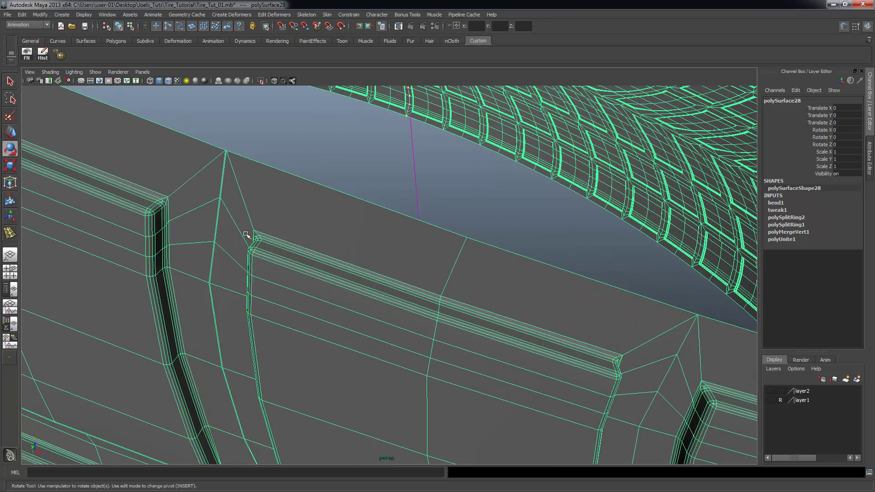
{"action": "right_click_drag", "start_coordinate": [267, 191], "coordinate": [182, 196], "text": "alt"}
{"action": "right_click_drag", "start_coordinate": [477, 232], "coordinate": [410, 242], "text": "alt"}
{"action": "left_click_drag", "start_coordinate": [429, 255], "coordinate": [463, 267], "text": "alt"}
{"action": "scroll", "coordinate": [469, 287], "scroll_direction": "up", "scroll_amount": 10}
{"action": "right_click_drag", "start_coordinate": [363, 242], "coordinate": [442, 235], "text": "alt"}
{"action": "middle_click_drag", "start_coordinate": [443, 235], "coordinate": [403, 283], "text": "alt"}
{"action": "left_click_drag", "start_coordinate": [332, 183], "coordinate": [277, 243], "text": "alt"}
{"action": "right_click_drag", "start_coordinate": [277, 243], "coordinate": [244, 243]}
{"action": "left_click_drag", "start_coordinate": [260, 211], "coordinate": [276, 260]}
{"action": "middle_click_drag", "start_coordinate": [249, 342], "coordinate": [254, 195], "text": "alt"}
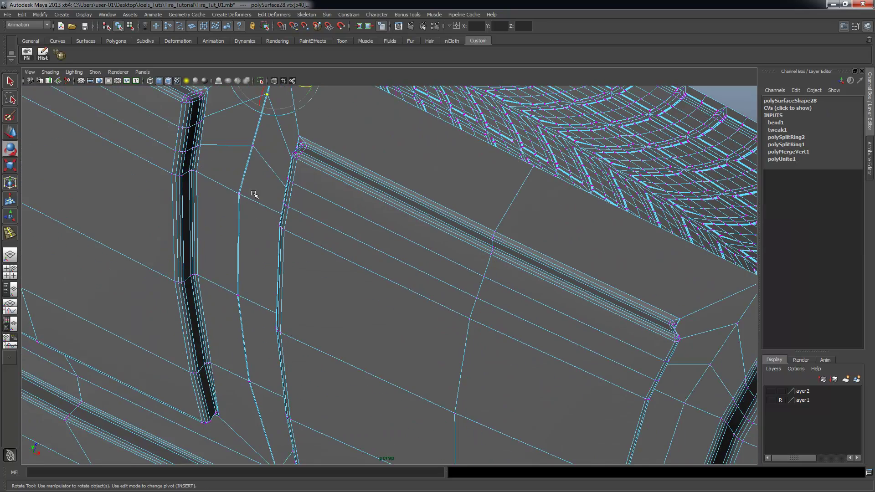
{"action": "left_click_drag", "start_coordinate": [259, 152], "coordinate": [321, 271], "text": "alt"}
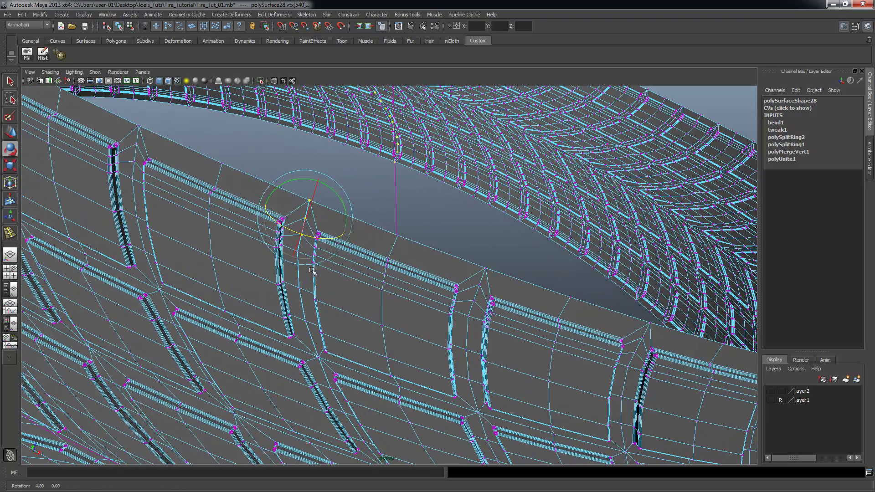
{"action": "left_click", "coordinate": [442, 196]}
{"action": "right_click_drag", "start_coordinate": [514, 216], "coordinate": [356, 204], "text": "alt"}
{"action": "left_click_drag", "start_coordinate": [472, 239], "coordinate": [216, 49]}
{"action": "left_click", "coordinate": [416, 211]}
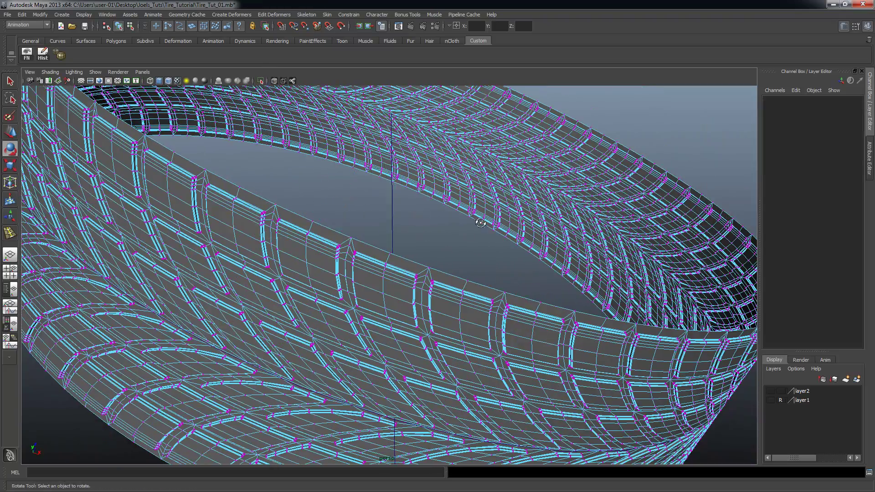
{"action": "key", "text": "a"}
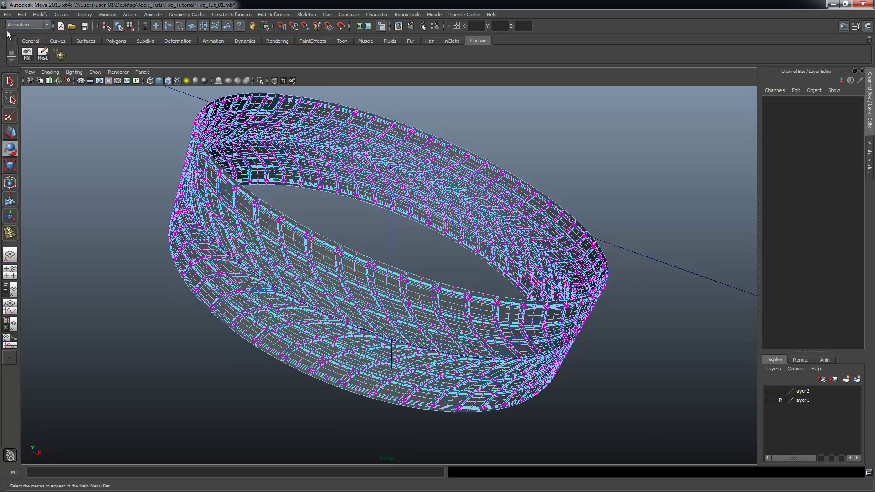
{"action": "middle_click_drag", "start_coordinate": [639, 394], "coordinate": [637, 414], "text": "alt"}
{"action": "left_click_drag", "start_coordinate": [650, 460], "coordinate": [86, 69]}
{"action": "left_click", "coordinate": [456, 129]}
- Select the overlapping vertices where the seam meets the tire's outer edge
{"action": "right_click_drag", "start_coordinate": [172, 169], "coordinate": [371, 204], "text": "alt"}
{"action": "middle_click_drag", "start_coordinate": [298, 227], "coordinate": [331, 221], "text": "alt"}
{"action": "right_click_drag", "start_coordinate": [285, 242], "coordinate": [297, 244], "text": "alt"}
{"action": "scroll", "coordinate": [441, 270], "scroll_direction": "up", "scroll_amount": 10}
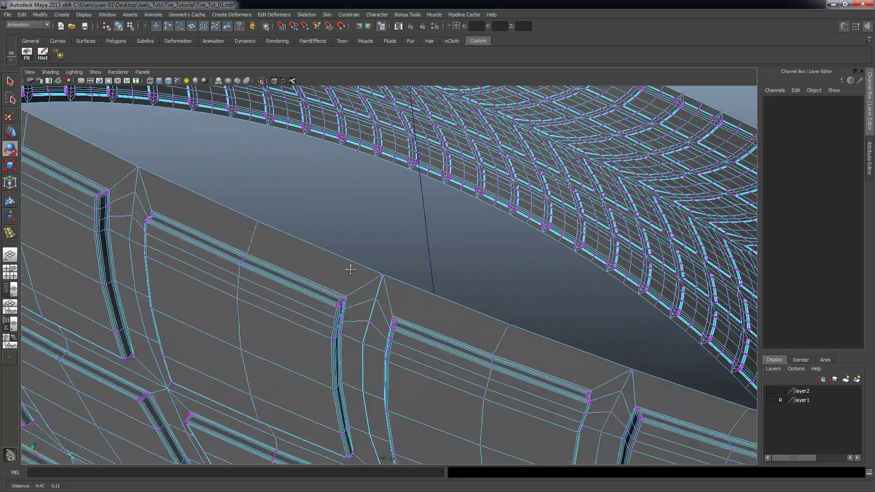
{"action": "scroll", "coordinate": [409, 315], "scroll_direction": "up", "scroll_amount": 2}
{"action": "left_click_drag", "start_coordinate": [242, 204], "coordinate": [281, 231]}
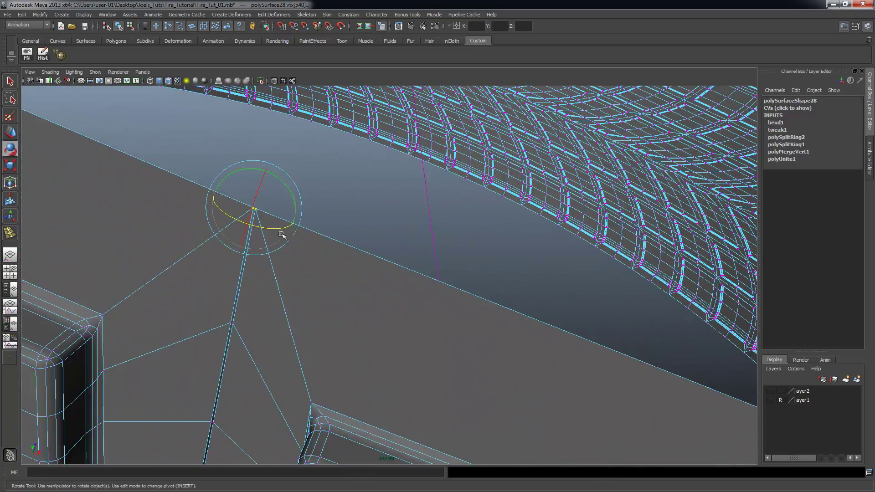
- Add the next overlapping vertices inward from the tire's outer edge to the seam selection
{"action": "scroll", "coordinate": [293, 308], "scroll_direction": "down", "scroll_amount": 3}
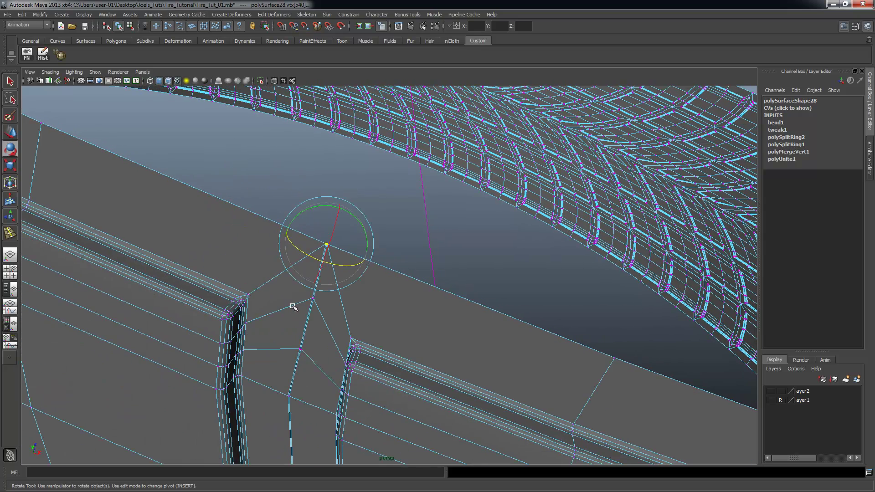
{"action": "left_click_drag", "start_coordinate": [297, 290], "coordinate": [329, 313], "text": "shift"}
{"action": "key", "text": "q"}
{"action": "middle_click_drag", "start_coordinate": [319, 322], "coordinate": [253, 225], "text": "alt"}
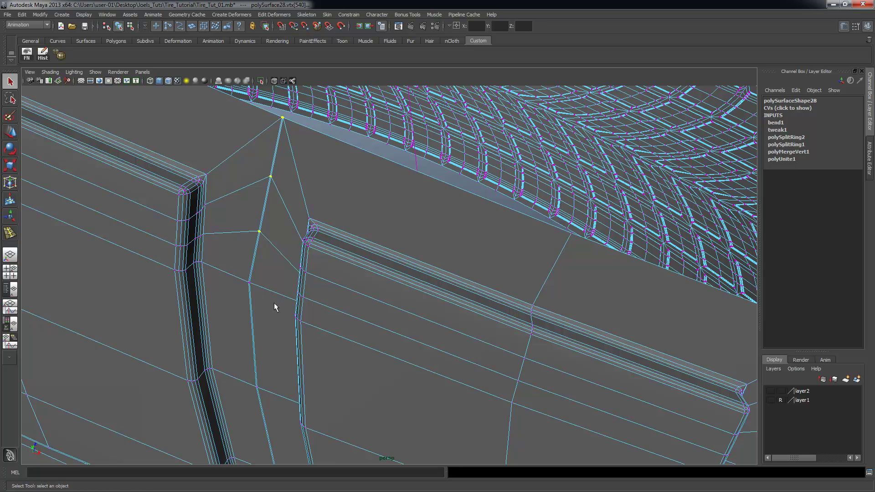
{"action": "scroll", "coordinate": [275, 307], "scroll_direction": "up", "scroll_amount": 3}
{"action": "scroll", "coordinate": [275, 310], "scroll_direction": "down", "scroll_amount": 3}
{"action": "mouse_move", "coordinate": [282, 365]}
{"action": "middle_mouse_down", "text": "alt"}
{"action": "mouse_move", "coordinate": [285, 320]}
{"action": "mouse_move", "coordinate": [278, 361]}
{"action": "middle_mouse_up", "text": "alt"}
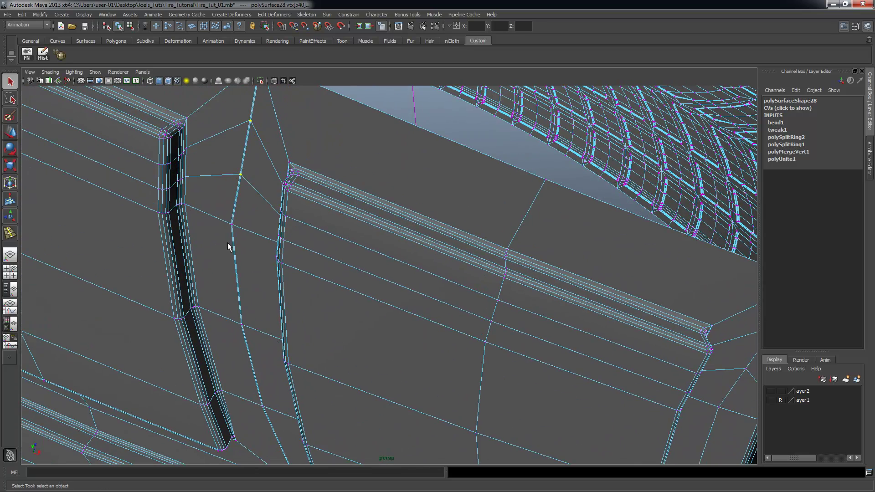
- Extend the seam vertex selection along the diagonal groove toward the tread's centre line
{"action": "left_click_drag", "start_coordinate": [286, 430], "coordinate": [286, 301], "text": "alt"}
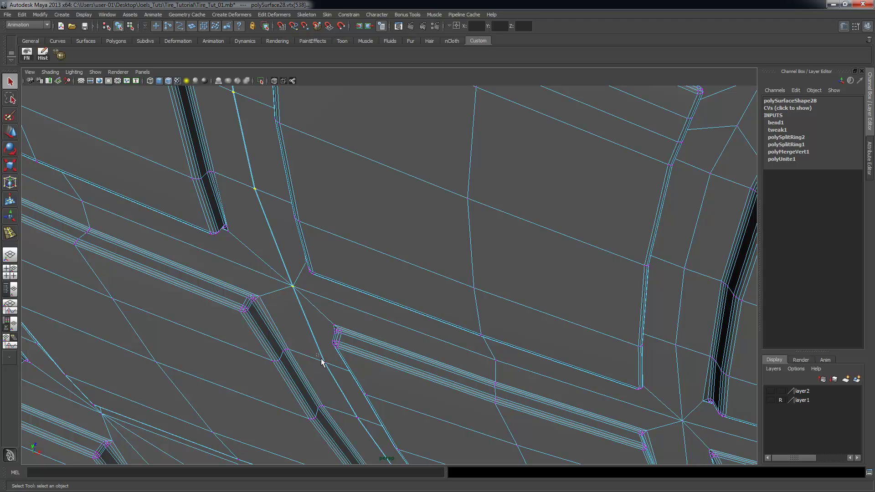
{"action": "left_click_drag", "start_coordinate": [365, 404], "coordinate": [227, 178], "text": "alt"}
{"action": "left_click_drag", "start_coordinate": [208, 144], "coordinate": [220, 156]}
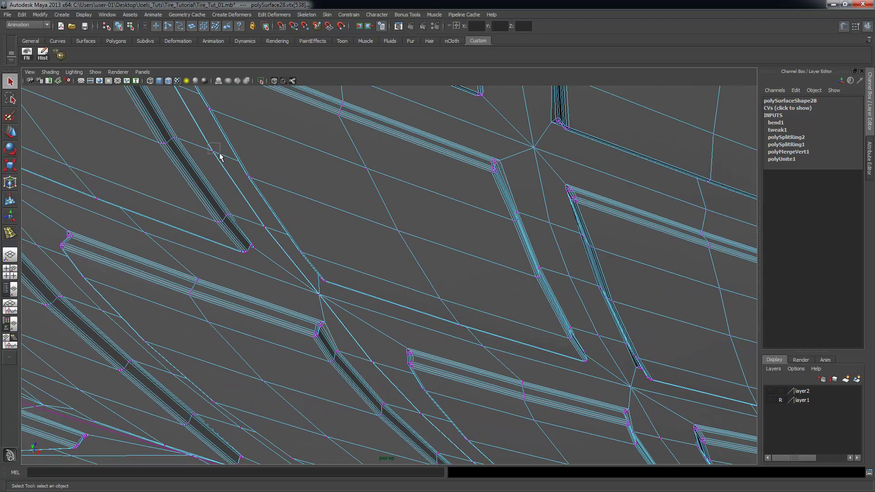
{"action": "left_click_drag", "start_coordinate": [350, 323], "coordinate": [225, 229], "text": "alt"}
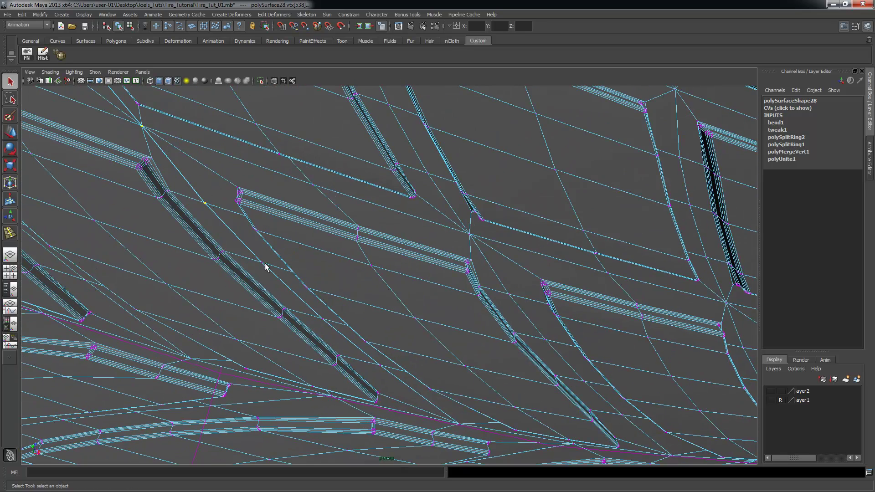
{"action": "left_click_drag", "start_coordinate": [261, 264], "coordinate": [254, 234], "text": "alt"}
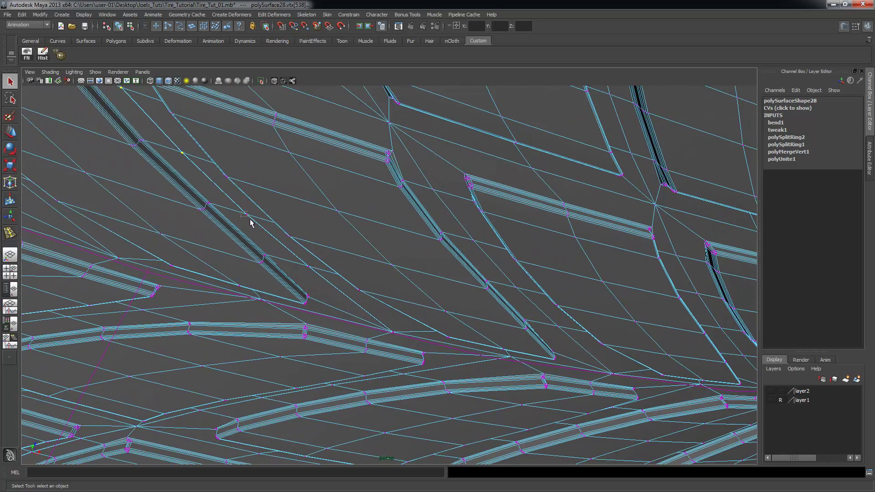
{"action": "left_click_drag", "start_coordinate": [364, 326], "coordinate": [326, 284], "text": "alt"}
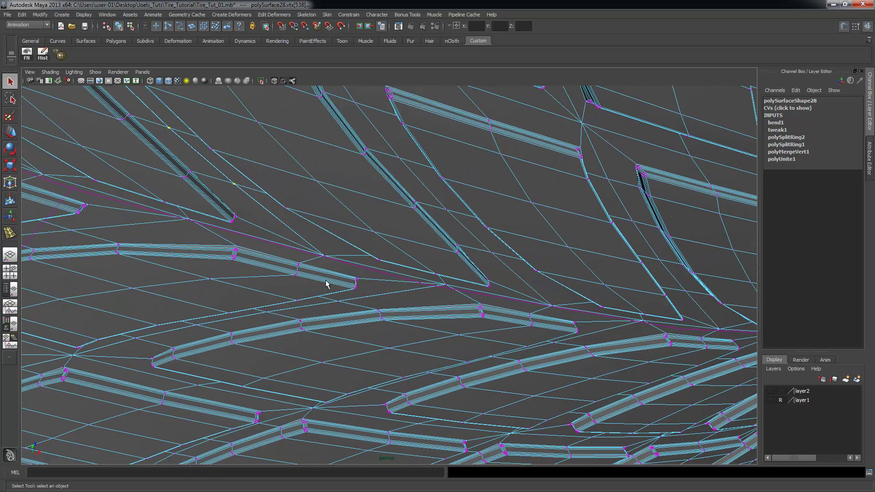
- Add the overlapping seam vertices at the tread's centre line and just past it to the selection
{"action": "left_click_drag", "start_coordinate": [373, 299], "coordinate": [348, 294], "text": "alt"}
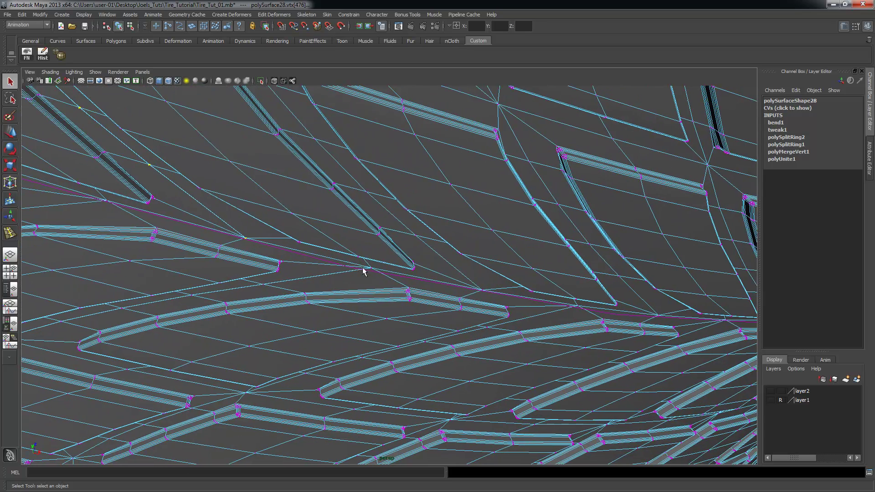
{"action": "left_click_drag", "start_coordinate": [406, 290], "coordinate": [384, 285], "text": "alt"}
{"action": "middle_click_drag", "start_coordinate": [384, 286], "coordinate": [474, 310], "text": "alt"}
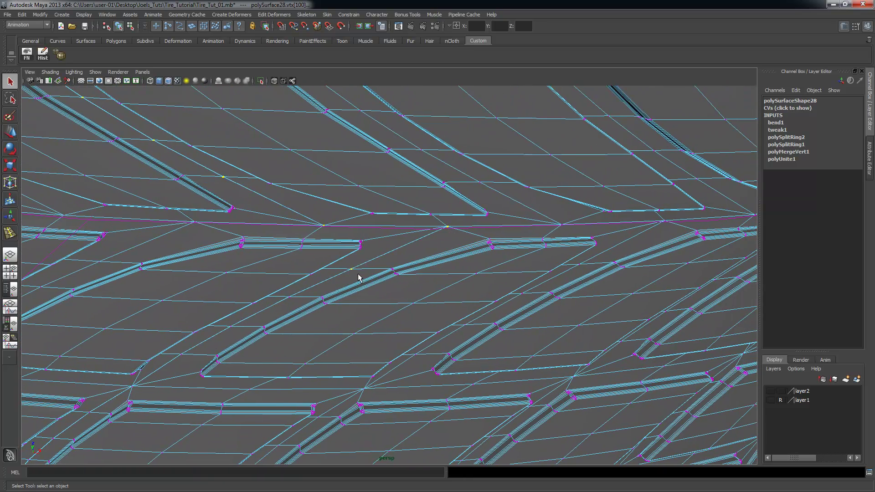
{"action": "middle_click_drag", "start_coordinate": [274, 327], "coordinate": [346, 281], "text": "alt"}
{"action": "right_click_drag", "start_coordinate": [346, 281], "coordinate": [397, 258], "text": "alt"}
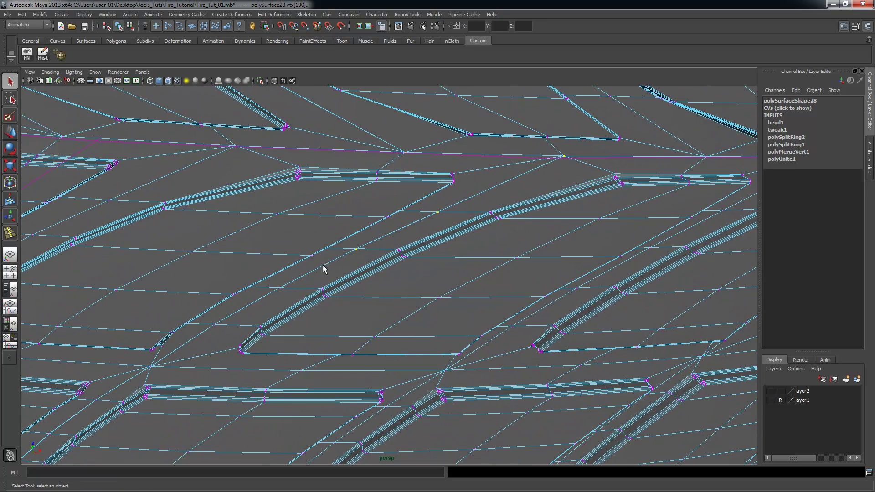
{"action": "left_click_drag", "start_coordinate": [283, 310], "coordinate": [326, 276], "text": "alt"}
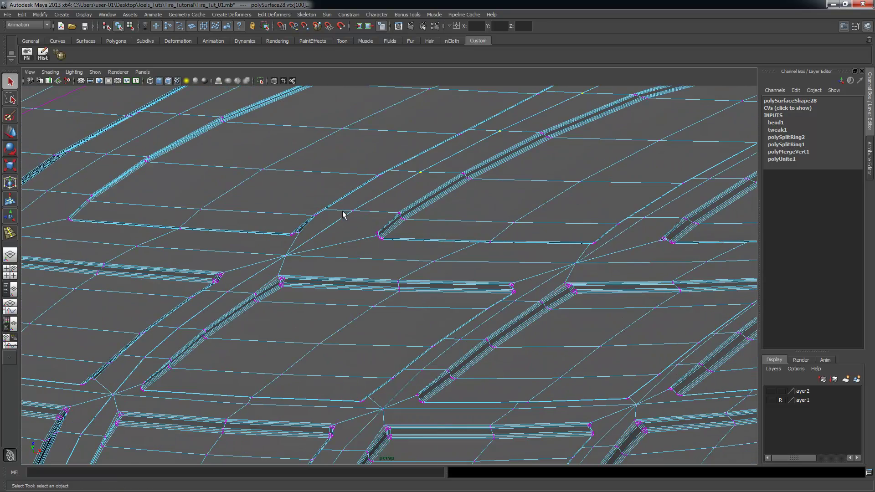
- Add the overlapping seam vertices along the groove on the other half of the tread to the selection
{"action": "scroll", "coordinate": [308, 236], "scroll_direction": "up", "scroll_amount": 4}
{"action": "left_click_drag", "start_coordinate": [231, 228], "coordinate": [230, 228], "text": "shift"}
{"action": "middle_click_drag", "start_coordinate": [215, 253], "coordinate": [289, 233], "text": "alt"}
{"action": "right_click_drag", "start_coordinate": [334, 259], "coordinate": [397, 252], "text": "alt"}
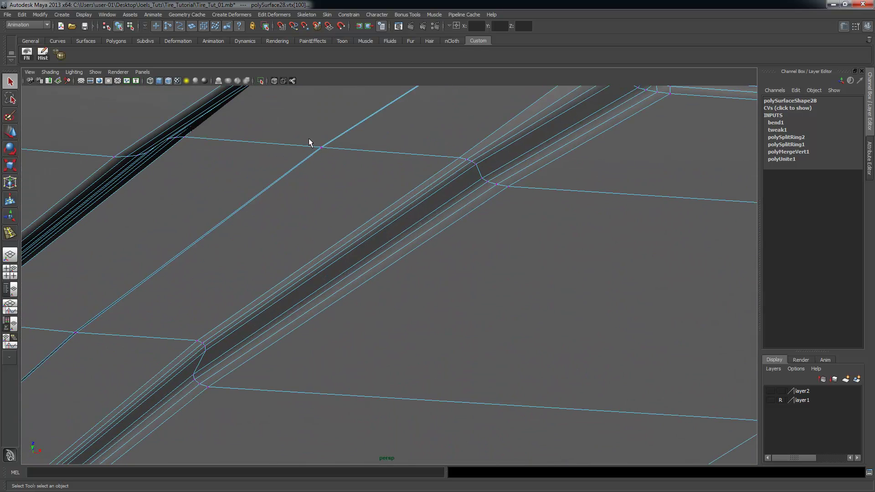
{"action": "left_click_drag", "start_coordinate": [310, 196], "coordinate": [427, 223], "text": "alt"}
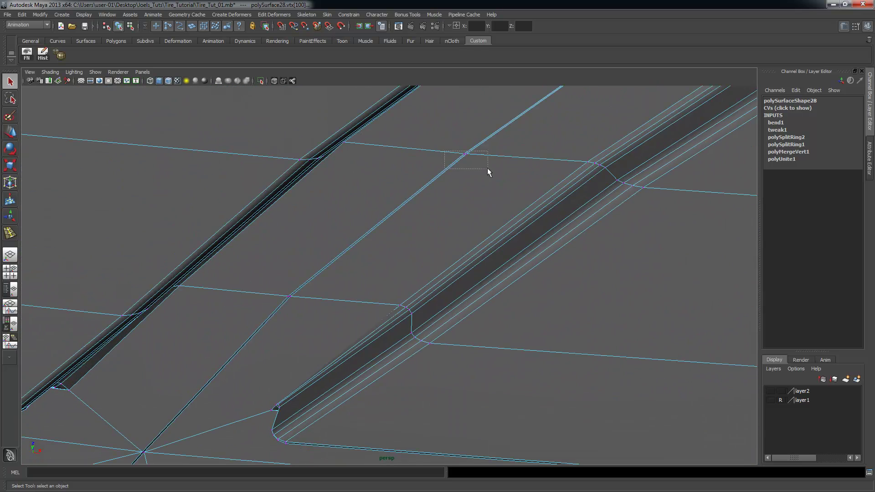
{"action": "middle_click_drag", "start_coordinate": [233, 428], "coordinate": [348, 239], "text": "alt"}
- Complete the seam vertex selection down to the tread's opposite outer edge
{"action": "left_click_drag", "start_coordinate": [241, 226], "coordinate": [306, 274], "text": "shift"}
{"action": "middle_click_drag", "start_coordinate": [168, 433], "coordinate": [238, 218], "text": "alt"}
{"action": "middle_click_drag", "start_coordinate": [259, 174], "coordinate": [296, 176], "text": "alt"}
{"action": "left_click_drag", "start_coordinate": [249, 333], "coordinate": [262, 345], "text": "shift"}
{"action": "middle_click_drag", "start_coordinate": [290, 353], "coordinate": [291, 334], "text": "alt"}
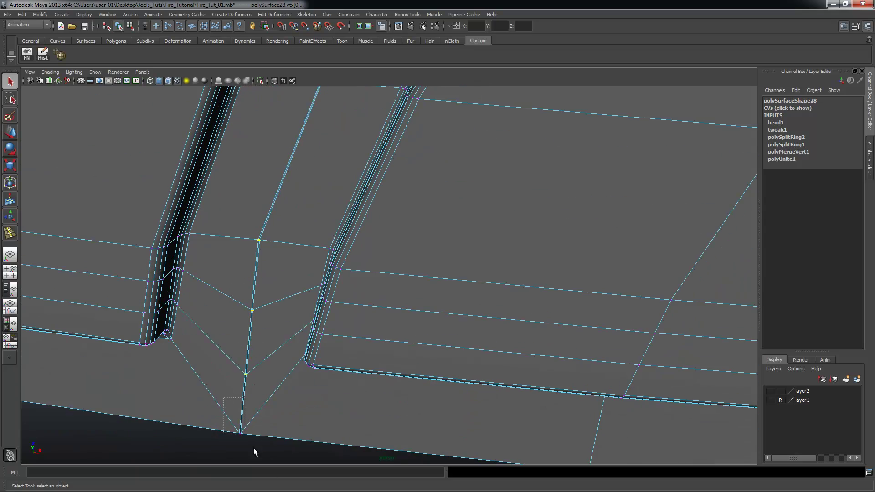
- Examine the tire from several angles to check the vertex selection along the whole seam
{"action": "right_click_drag", "start_coordinate": [632, 248], "coordinate": [588, 205], "text": "alt"}
{"action": "left_click_drag", "start_coordinate": [638, 201], "coordinate": [609, 223], "text": "alt"}
{"action": "middle_click_drag", "start_coordinate": [609, 223], "coordinate": [534, 352], "text": "alt"}
{"action": "right_click_drag", "start_coordinate": [461, 323], "coordinate": [392, 283], "text": "alt"}
{"action": "left_click_drag", "start_coordinate": [393, 282], "coordinate": [385, 327], "text": "alt"}
{"action": "left_click_drag", "start_coordinate": [153, 280], "coordinate": [618, 335]}
{"action": "left_click_drag", "start_coordinate": [396, 316], "coordinate": [344, 262], "text": "alt"}
{"action": "right_click_drag", "start_coordinate": [344, 262], "coordinate": [524, 369], "text": "alt"}
{"action": "middle_click_drag", "start_coordinate": [524, 370], "coordinate": [529, 240], "text": "alt"}
{"action": "left_click_drag", "start_coordinate": [529, 240], "coordinate": [529, 191], "text": "alt"}
{"action": "right_click_drag", "start_coordinate": [497, 228], "coordinate": [547, 252], "text": "alt"}
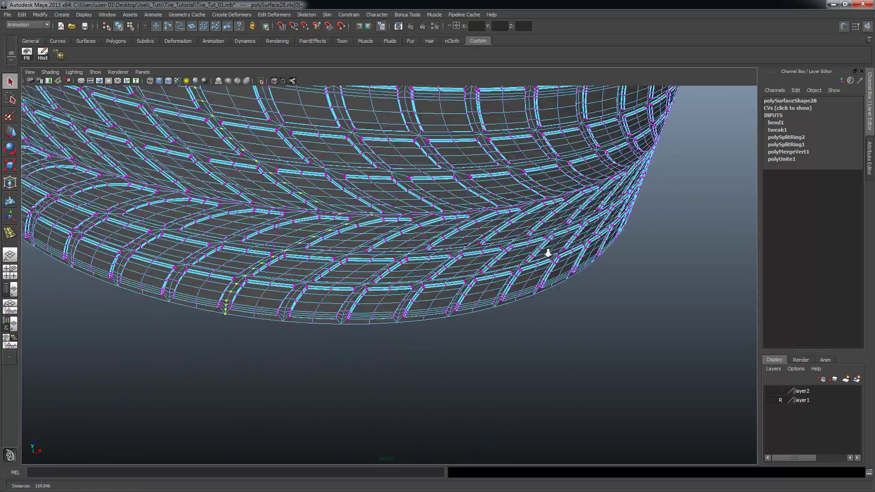
{"action": "left_click_drag", "start_coordinate": [356, 260], "coordinate": [365, 311], "text": "alt"}
{"action": "right_click_drag", "start_coordinate": [365, 310], "coordinate": [437, 319], "text": "alt"}
{"action": "middle_click_drag", "start_coordinate": [273, 283], "coordinate": [397, 316], "text": "alt"}
{"action": "right_click_drag", "start_coordinate": [396, 315], "coordinate": [480, 318], "text": "alt"}
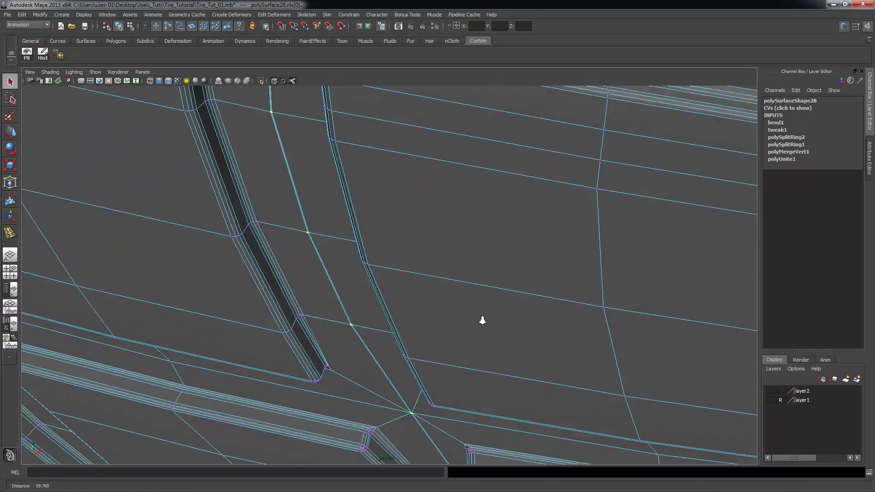
- Try to merge the selected seam vertices with the current merge settings, and check the seam up close
{"action": "left_click", "coordinate": [153, 14]}
{"action": "left_click", "coordinate": [28, 25]}
{"action": "left_click", "coordinate": [26, 37]}
{"action": "left_click", "coordinate": [193, 15]}
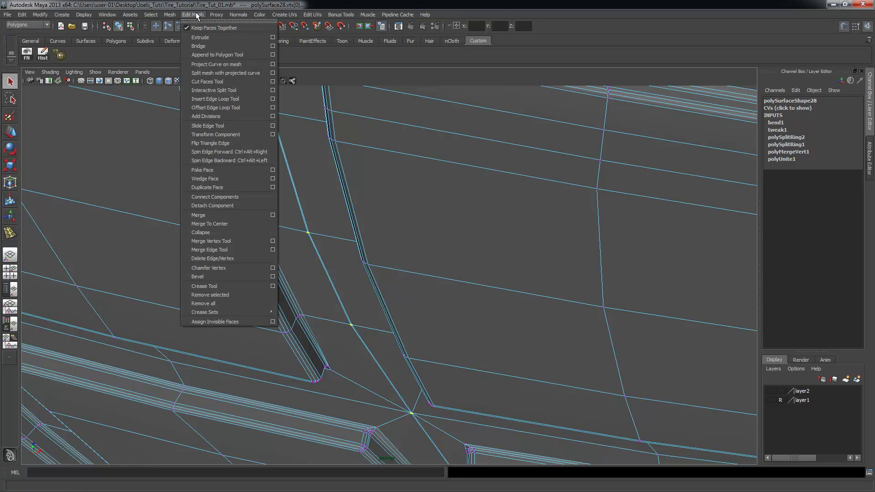
{"action": "left_click", "coordinate": [207, 216]}
{"action": "middle_click_drag", "start_coordinate": [388, 174], "coordinate": [388, 319], "text": "alt"}
{"action": "right_click_drag", "start_coordinate": [274, 223], "coordinate": [348, 225], "text": "alt"}
{"action": "middle_click_drag", "start_coordinate": [348, 225], "coordinate": [356, 230], "text": "alt"}
- Reset the vertex merge options, set the threshold to 0.05 and merge the selected seam vertices
{"action": "left_click", "coordinate": [191, 16]}
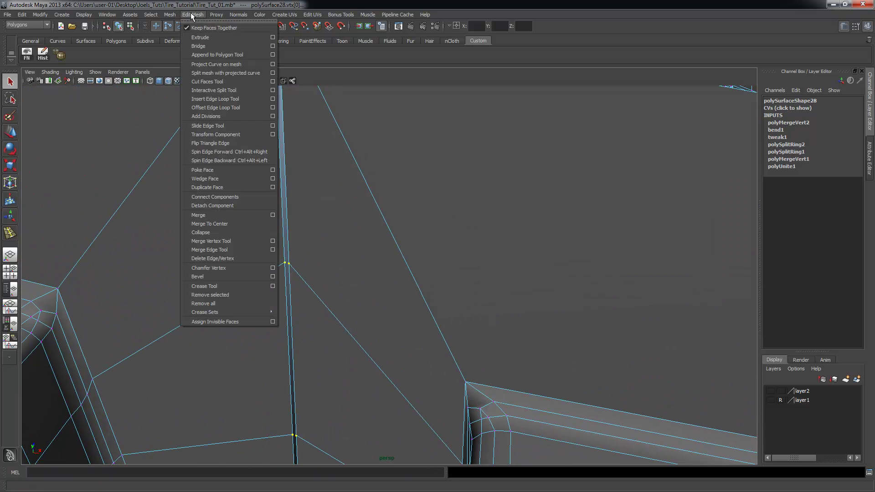
{"action": "left_click", "coordinate": [273, 214]}
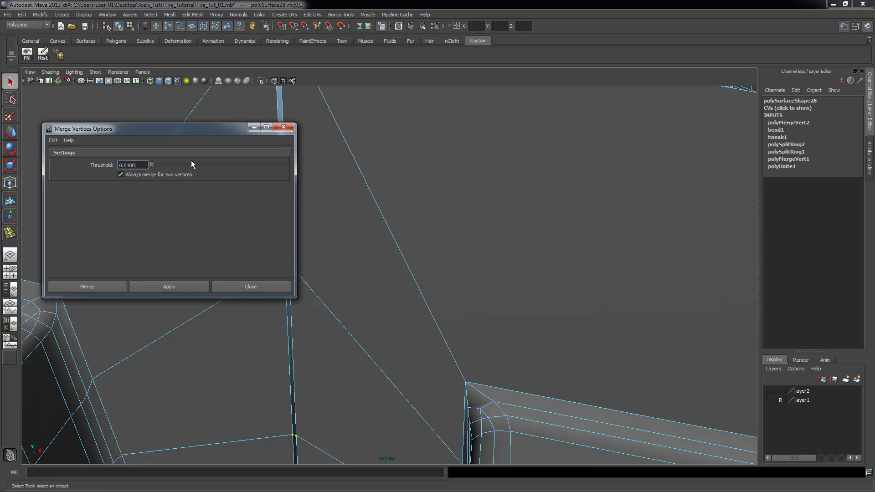
{"action": "left_click", "coordinate": [51, 140]}
{"action": "left_click", "coordinate": [72, 158]}
{"action": "double_click", "coordinate": [141, 165]}
{"action": "type", "text": ".05"}
{"action": "left_click", "coordinate": [196, 285]}
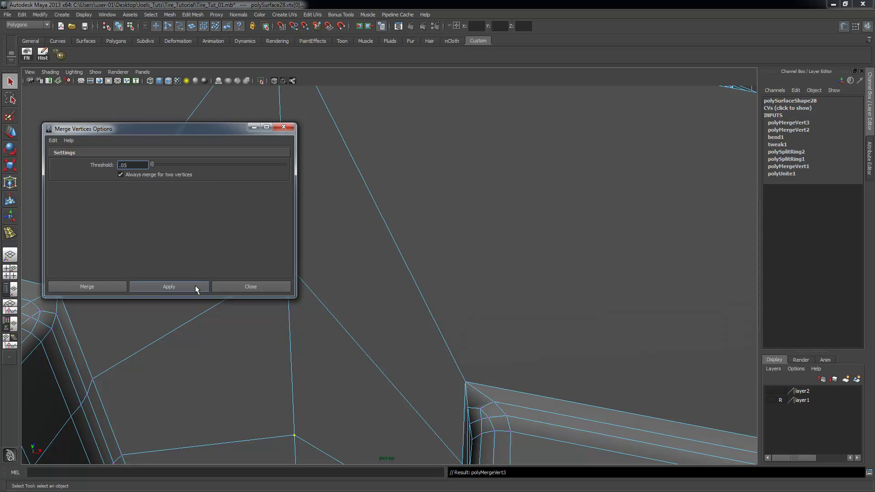
- Merge the seam vertices again with a threshold of 0.1 and close the merge options
{"action": "left_click_drag", "start_coordinate": [141, 129], "coordinate": [524, 179]}
{"action": "right_click_drag", "start_coordinate": [414, 203], "coordinate": [393, 208], "text": "alt"}
{"action": "middle_click_drag", "start_coordinate": [393, 208], "coordinate": [332, 198], "text": "alt"}
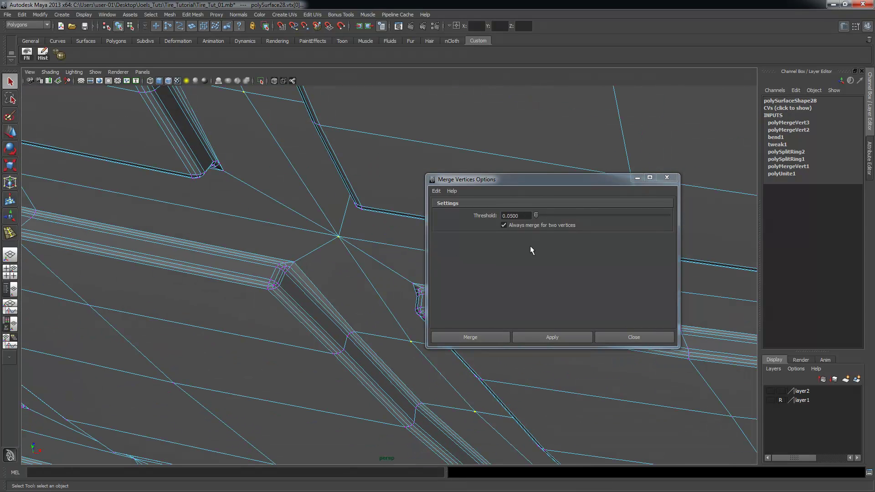
{"action": "double_click", "coordinate": [525, 217]}
{"action": "type", "text": "."}
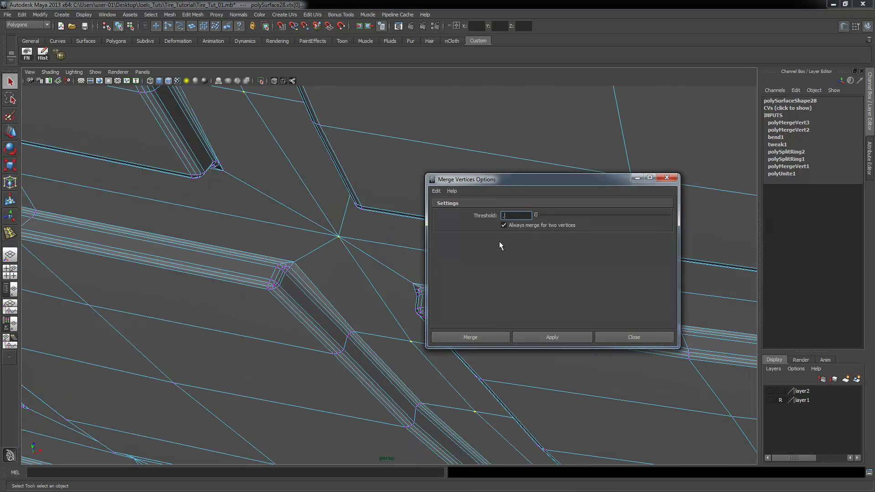
{"action": "left_click", "coordinate": [553, 334]}
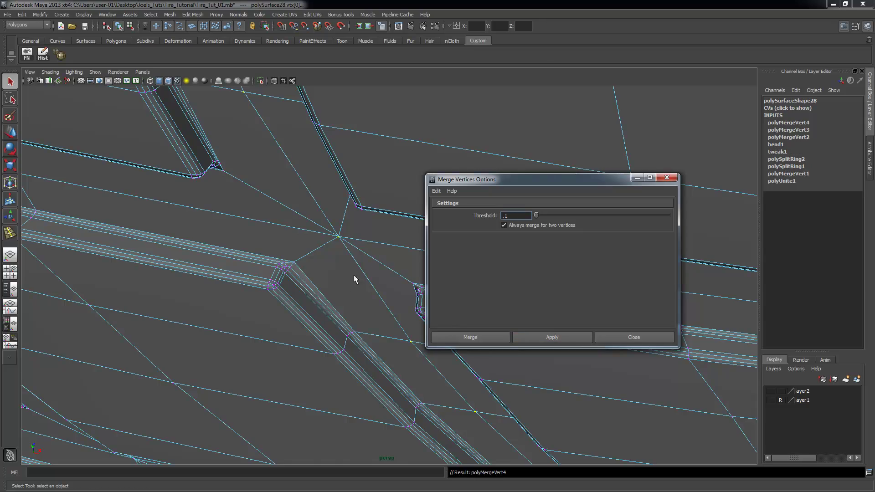
{"action": "right_click_drag", "start_coordinate": [353, 275], "coordinate": [308, 260], "text": "alt"}
{"action": "left_click_drag", "start_coordinate": [309, 260], "coordinate": [297, 290], "text": "alt"}
{"action": "middle_click_drag", "start_coordinate": [296, 290], "coordinate": [238, 290], "text": "alt"}
{"action": "mouse_move", "coordinate": [250, 308]}
{"action": "left_mouse_down", "text": "alt"}
{"action": "mouse_move", "coordinate": [280, 276]}
{"action": "mouse_move", "coordinate": [231, 323]}
{"action": "mouse_move", "coordinate": [260, 309]}
{"action": "left_mouse_up", "text": "alt"}
{"action": "left_click", "coordinate": [667, 178]}
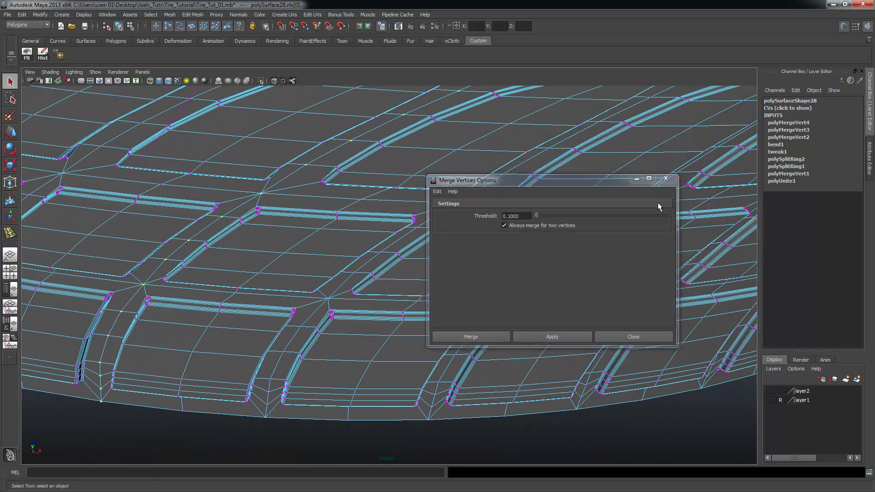
- Return the tire mesh to object mode and deselect it
{"action": "right_click_drag", "start_coordinate": [636, 218], "coordinate": [598, 221], "text": "alt"}
{"action": "middle_click_drag", "start_coordinate": [598, 220], "coordinate": [589, 246], "text": "alt"}
{"action": "key", "text": "F8"}
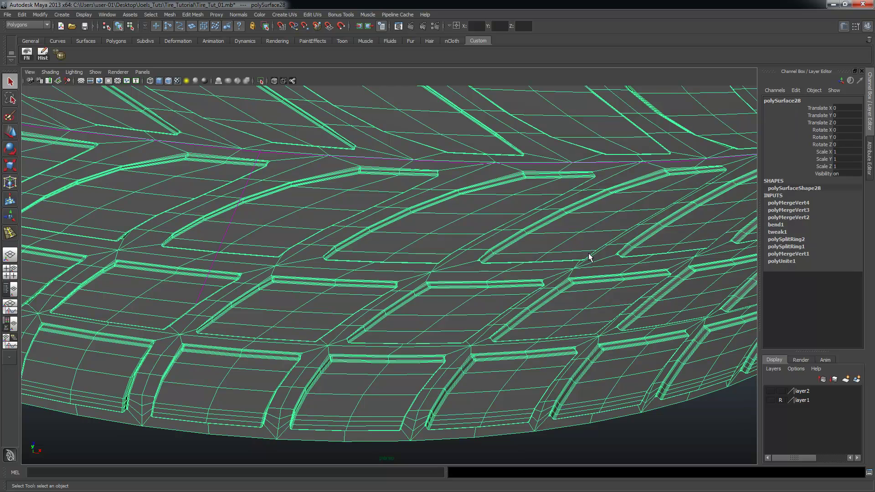
{"action": "left_click", "coordinate": [239, 442]}
{"action": "middle_click_drag", "start_coordinate": [239, 443], "coordinate": [286, 400], "text": "alt"}
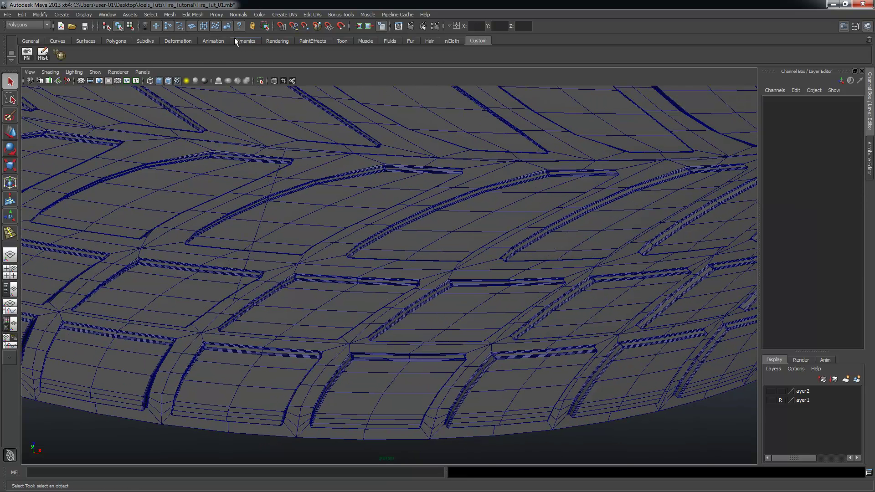
- Reset the Insert Edge Loop Tool's settings, insert a test edge loop on the tread to check the seam, and undo the loop
{"action": "left_click", "coordinate": [194, 15]}
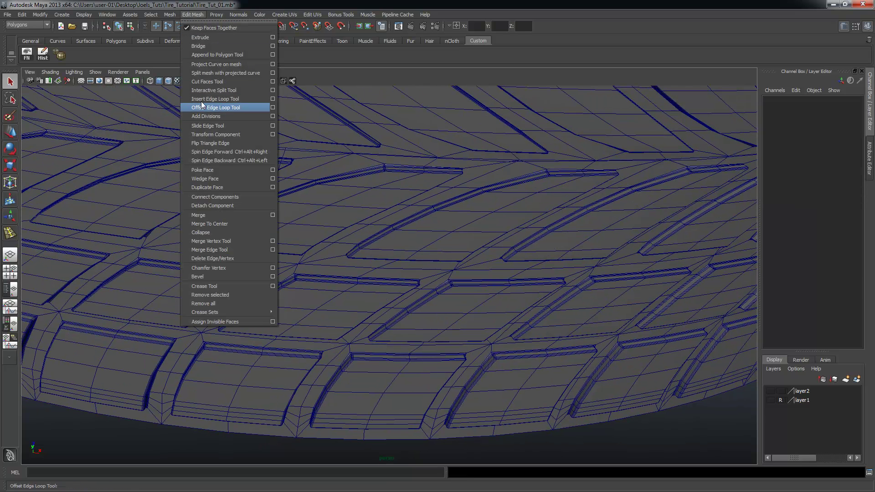
{"action": "left_click", "coordinate": [213, 100]}
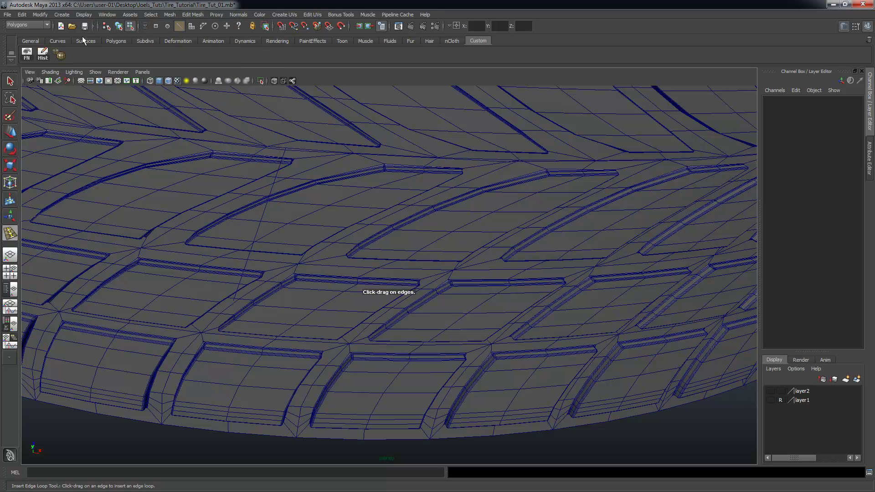
{"action": "left_click", "coordinate": [192, 14]}
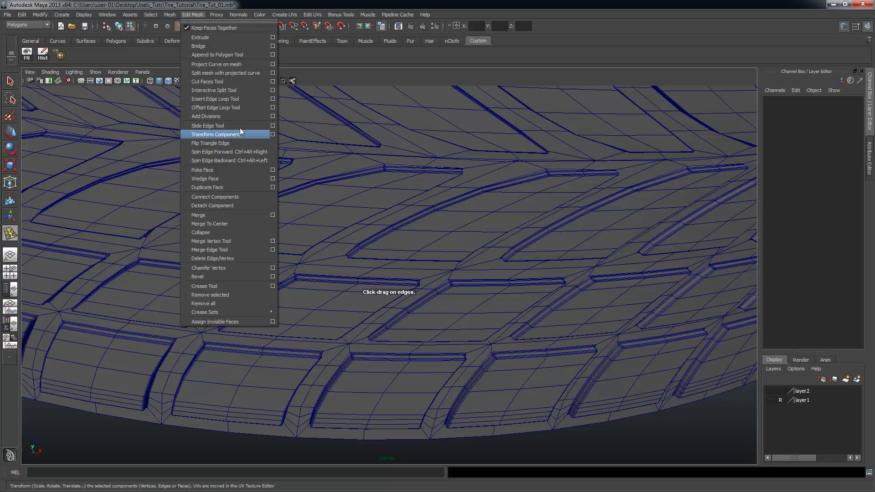
{"action": "left_click", "coordinate": [273, 98]}
{"action": "left_click", "coordinate": [159, 83]}
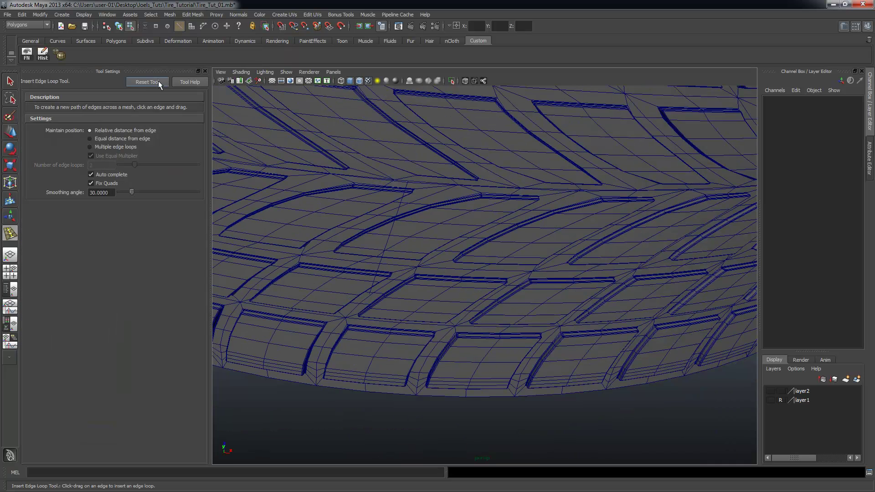
{"action": "left_click", "coordinate": [442, 305]}
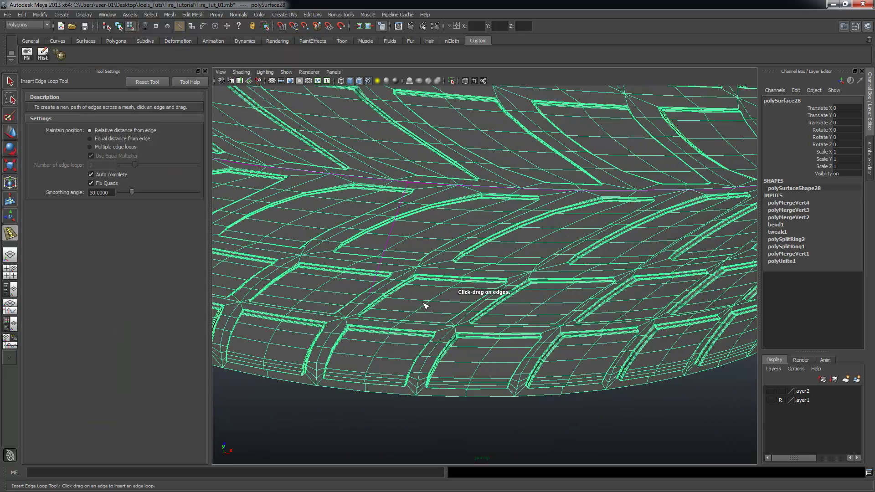
{"action": "left_click", "coordinate": [426, 306]}
{"action": "right_click_drag", "start_coordinate": [483, 246], "coordinate": [439, 224], "text": "alt"}
{"action": "left_click_drag", "start_coordinate": [439, 224], "coordinate": [458, 266], "text": "alt"}
{"action": "right_click_drag", "start_coordinate": [457, 265], "coordinate": [597, 305], "text": "alt"}
{"action": "left_click_drag", "start_coordinate": [503, 287], "coordinate": [463, 307], "text": "alt"}
{"action": "key", "text": "ctrl+z"}
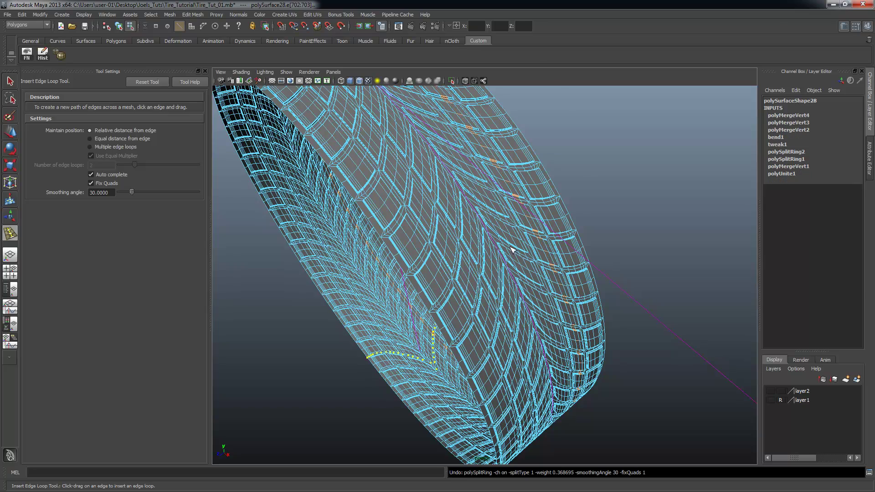
- Close the edge loop tool settings and select the whole tire mesh in object mode
{"action": "left_click", "coordinate": [206, 72]}
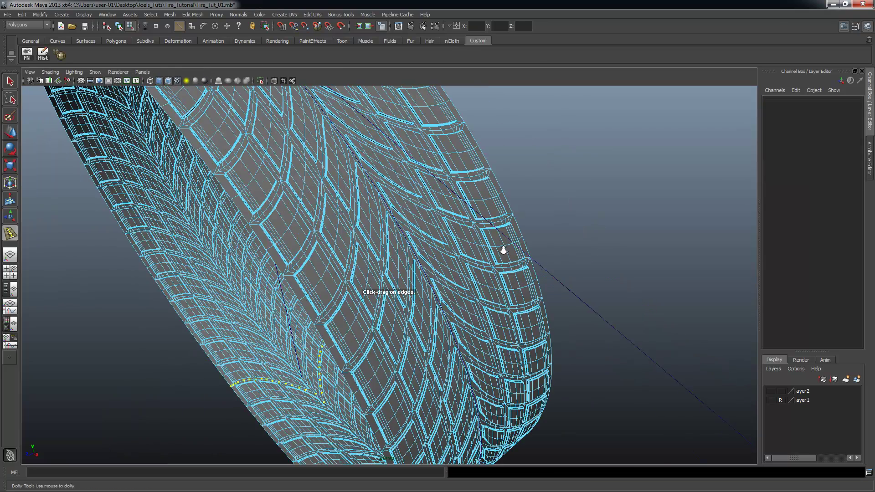
{"action": "left_click_drag", "start_coordinate": [504, 248], "coordinate": [469, 245], "text": "alt"}
{"action": "key", "text": "F8"}
{"action": "left_click", "coordinate": [505, 186]}
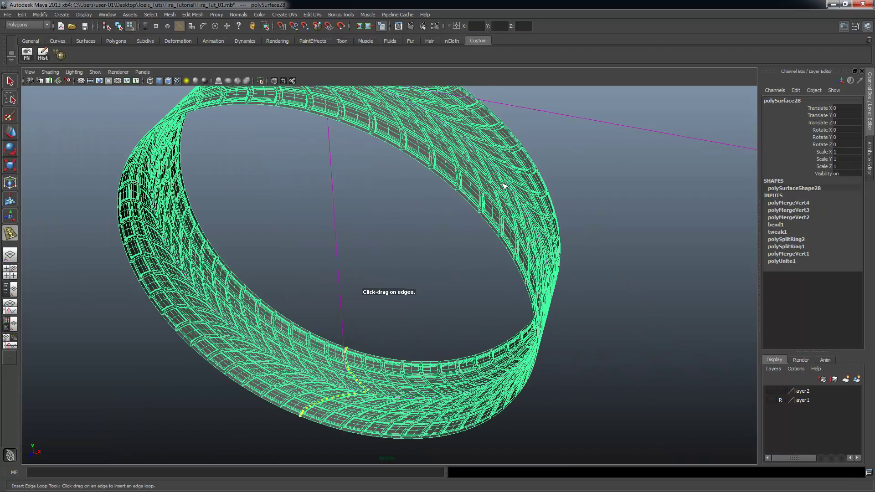
- Exit the Insert Edge Loop Tool and return the tire mesh to object mode
{"action": "key", "text": "q"}
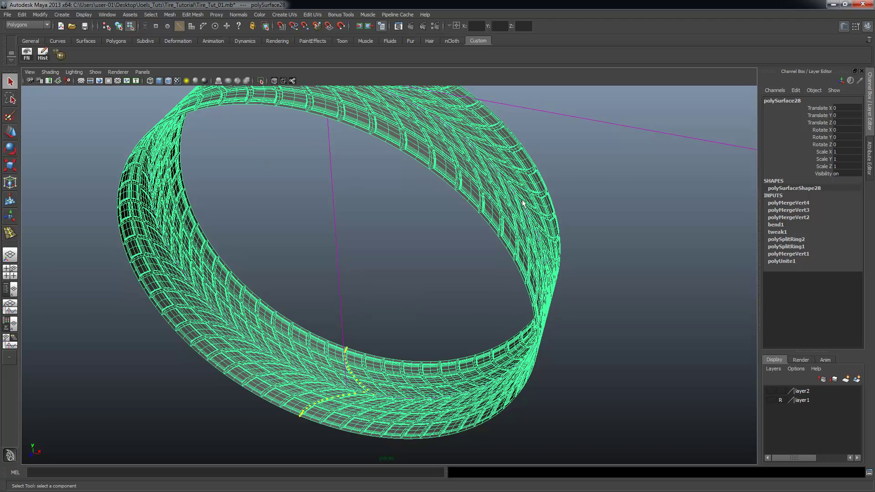
{"action": "key", "text": "F10"}
{"action": "left_click_drag", "start_coordinate": [568, 221], "coordinate": [487, 252], "text": "alt"}
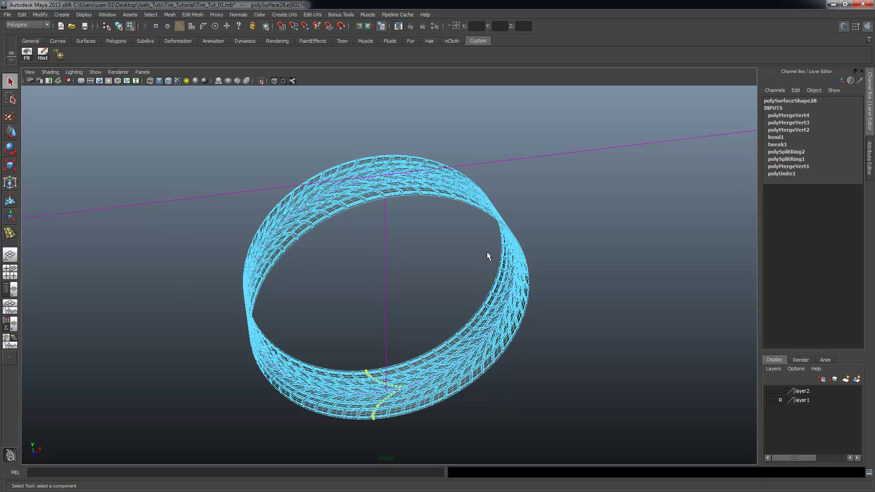
{"action": "key", "text": "F8"}
- Try deleting the tire's bend deformer handle, and undo the deletion
{"action": "left_click", "coordinate": [491, 163]}
{"action": "left_click_drag", "start_coordinate": [553, 207], "coordinate": [564, 232], "text": "alt"}
{"action": "key", "text": "Delete"}
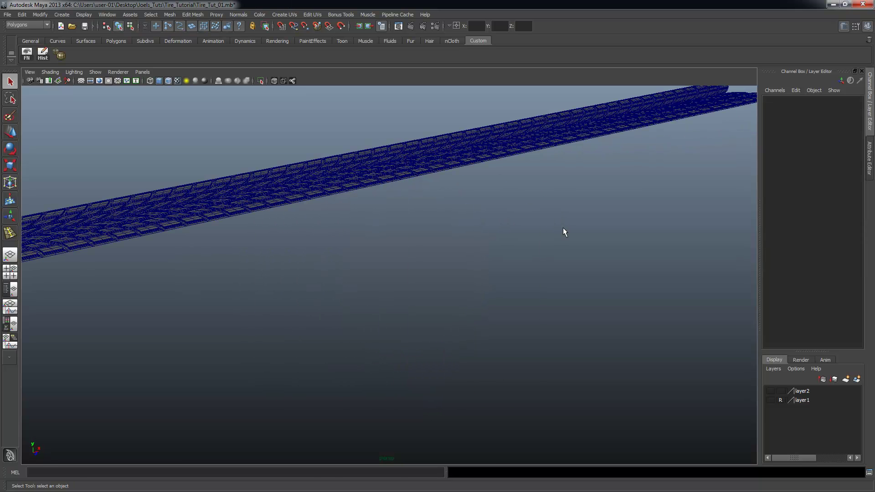
{"action": "left_click_drag", "start_coordinate": [555, 190], "coordinate": [513, 196], "text": "alt"}
{"action": "key", "text": "ctrl+z"}
- Select the tire mesh and delete its construction history
{"action": "left_click_drag", "start_coordinate": [527, 275], "coordinate": [441, 287], "text": "alt"}
{"action": "left_click", "coordinate": [423, 221]}
{"action": "right_click_drag", "start_coordinate": [405, 229], "coordinate": [465, 229], "text": "alt"}
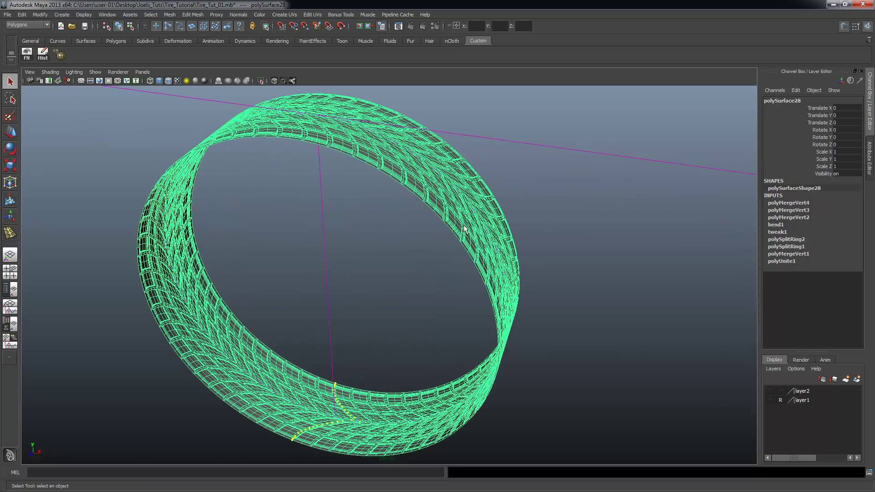
{"action": "left_click", "coordinate": [43, 54]}
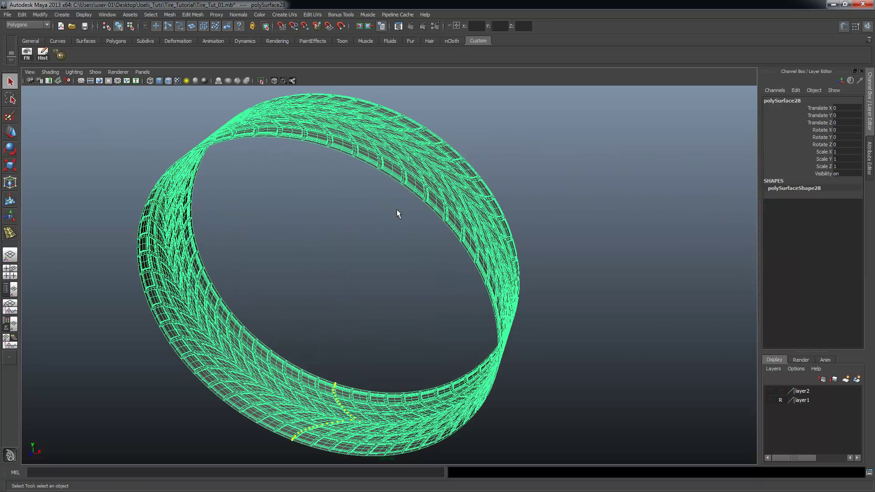
- Test the merged seam by moving a seam edge and a neighbouring edge near the tread's border, undoing each move
{"action": "left_click_drag", "start_coordinate": [399, 210], "coordinate": [404, 227], "text": "alt"}
{"action": "left_click_drag", "start_coordinate": [495, 273], "coordinate": [410, 191], "text": "alt"}
{"action": "right_click_drag", "start_coordinate": [410, 237], "coordinate": [529, 339], "text": "alt"}
{"action": "middle_click_drag", "start_coordinate": [529, 340], "coordinate": [465, 424], "text": "alt"}
{"action": "right_click_drag", "start_coordinate": [319, 192], "coordinate": [401, 218], "text": "alt"}
{"action": "middle_click_drag", "start_coordinate": [401, 200], "coordinate": [411, 268], "text": "alt"}
{"action": "right_click_drag", "start_coordinate": [410, 268], "coordinate": [404, 291], "text": "alt"}
{"action": "right_click_drag", "start_coordinate": [410, 220], "coordinate": [394, 223], "text": "alt"}
{"action": "middle_click_drag", "start_coordinate": [200, 171], "coordinate": [220, 181], "text": "alt"}
{"action": "right_click_drag", "start_coordinate": [221, 181], "coordinate": [157, 170]}
{"action": "left_click", "coordinate": [191, 146]}
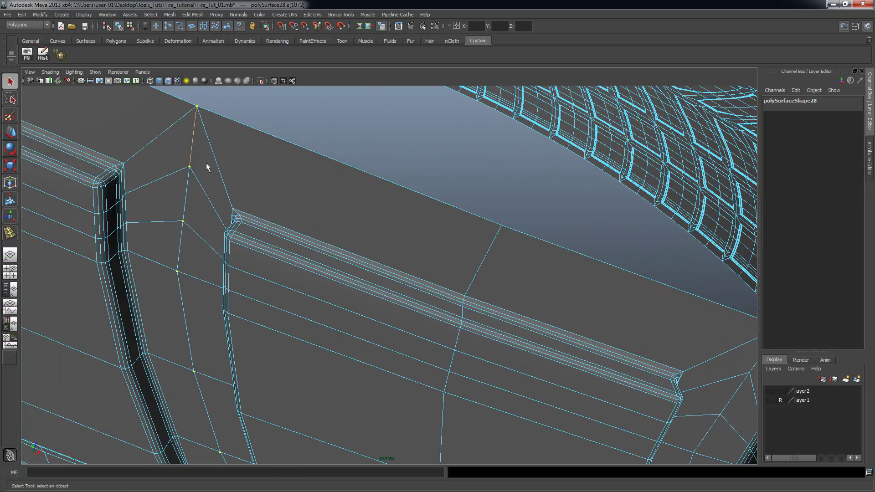
{"action": "key", "text": "w"}
{"action": "left_click_drag", "start_coordinate": [200, 127], "coordinate": [193, 142]}
{"action": "key", "text": "ctrl+z"}
{"action": "left_click", "coordinate": [196, 178]}
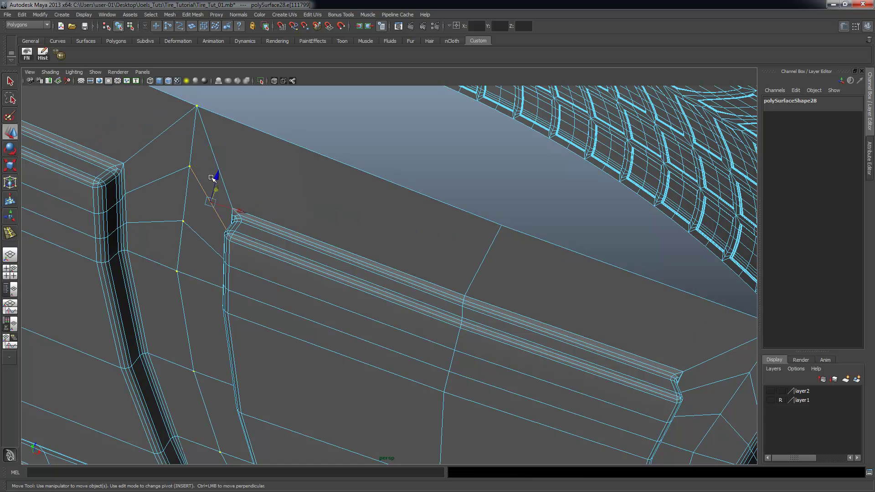
{"action": "mouse_move", "coordinate": [217, 189]}
{"action": "left_mouse_down"}
{"action": "mouse_move", "coordinate": [224, 173]}
{"action": "mouse_move", "coordinate": [224, 187]}
{"action": "mouse_move", "coordinate": [204, 188]}
{"action": "left_mouse_up"}
{"action": "key", "text": "ctrl+z"}
- Examine the tread mesh around the seam in object and component modes
{"action": "right_click_drag", "start_coordinate": [430, 182], "coordinate": [242, 149], "text": "alt"}
{"action": "left_click_drag", "start_coordinate": [242, 149], "coordinate": [360, 196], "text": "alt"}
{"action": "right_click_drag", "start_coordinate": [361, 196], "coordinate": [318, 202], "text": "alt"}
{"action": "right_click_drag", "start_coordinate": [612, 196], "coordinate": [623, 182]}
{"action": "left_click", "coordinate": [622, 183]}
{"action": "left_click", "coordinate": [473, 198]}
{"action": "right_click_drag", "start_coordinate": [529, 168], "coordinate": [513, 167], "text": "alt"}
{"action": "mouse_move", "coordinate": [513, 167]}
{"action": "left_mouse_down", "text": "alt"}
{"action": "mouse_move", "coordinate": [517, 241]}
{"action": "mouse_move", "coordinate": [517, 153]}
{"action": "left_mouse_up", "text": "alt"}
{"action": "right_click_drag", "start_coordinate": [390, 296], "coordinate": [357, 294]}
{"action": "left_click_drag", "start_coordinate": [87, 142], "coordinate": [75, 128]}
{"action": "left_click", "coordinate": [682, 227]}
- Select the tire mesh in object mode and center its pivot
{"action": "left_click_drag", "start_coordinate": [606, 225], "coordinate": [602, 287], "text": "alt"}
{"action": "key", "text": "F8"}
{"action": "key", "text": "F8"}
{"action": "key", "text": "F8"}
{"action": "key", "text": "F8"}
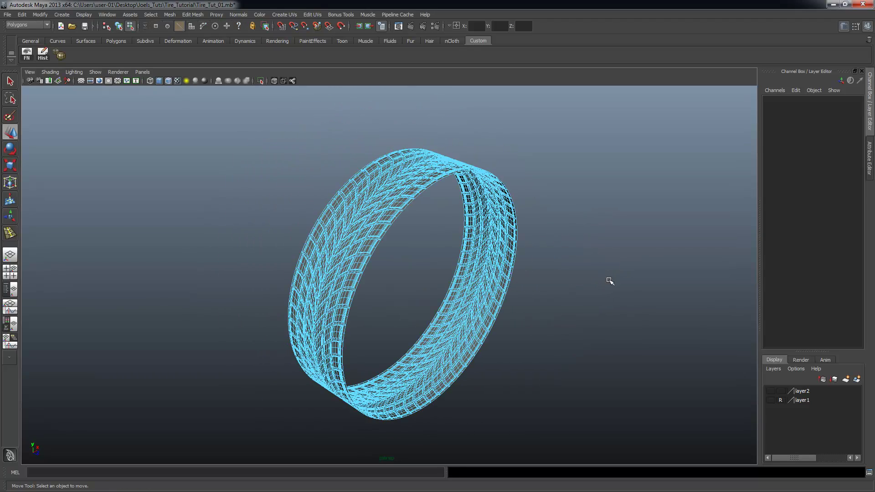
{"action": "left_click_drag", "start_coordinate": [529, 250], "coordinate": [502, 261], "text": "alt"}
{"action": "key", "text": "space"}
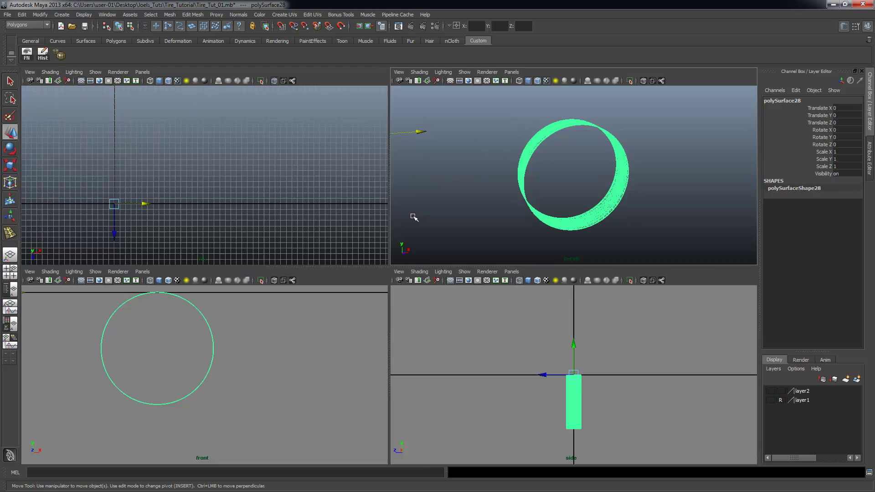
{"action": "key", "text": "f"}
{"action": "key", "text": "f"}
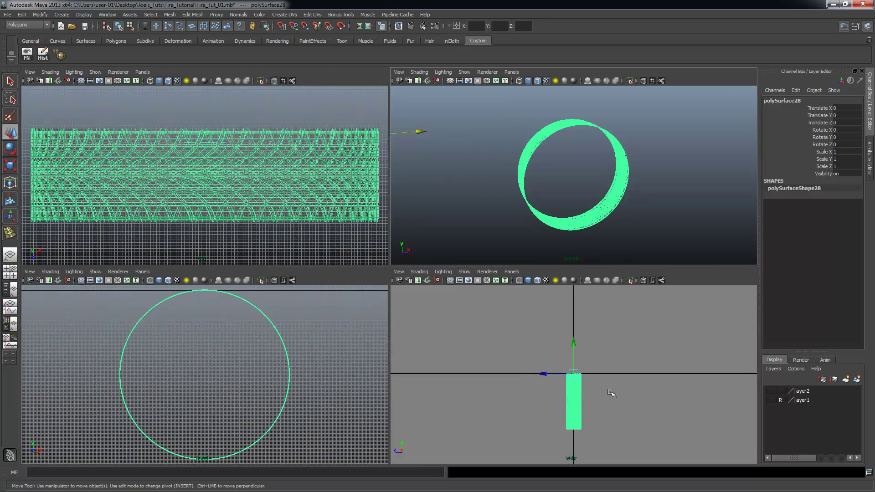
{"action": "key", "text": "f"}
{"action": "right_click_drag", "start_coordinate": [329, 354], "coordinate": [116, 329], "text": "alt"}
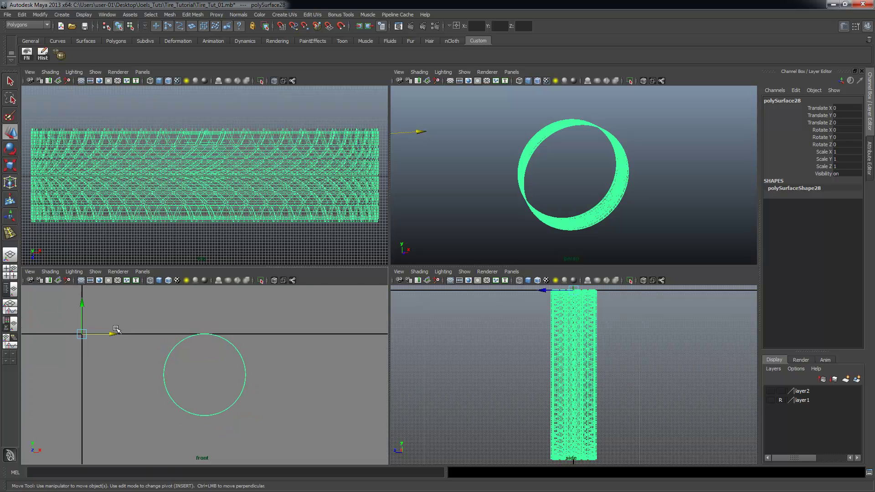
{"action": "left_click", "coordinate": [41, 14]}
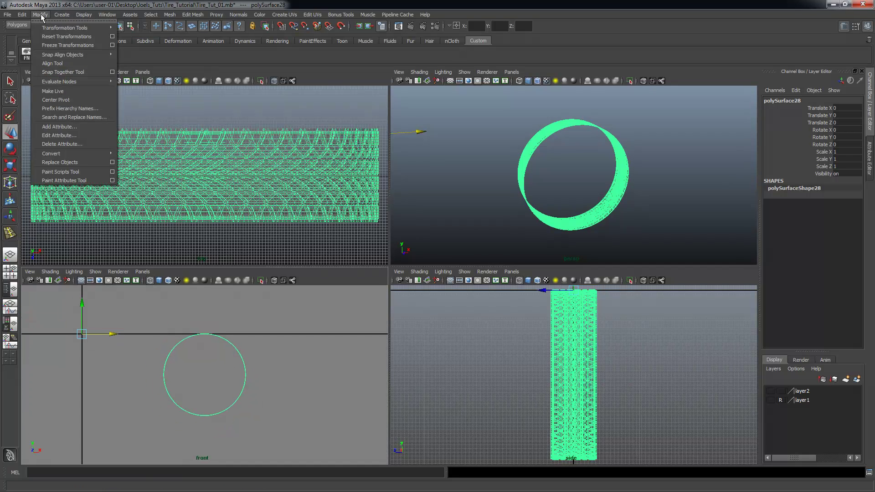
{"action": "left_click", "coordinate": [56, 100]}
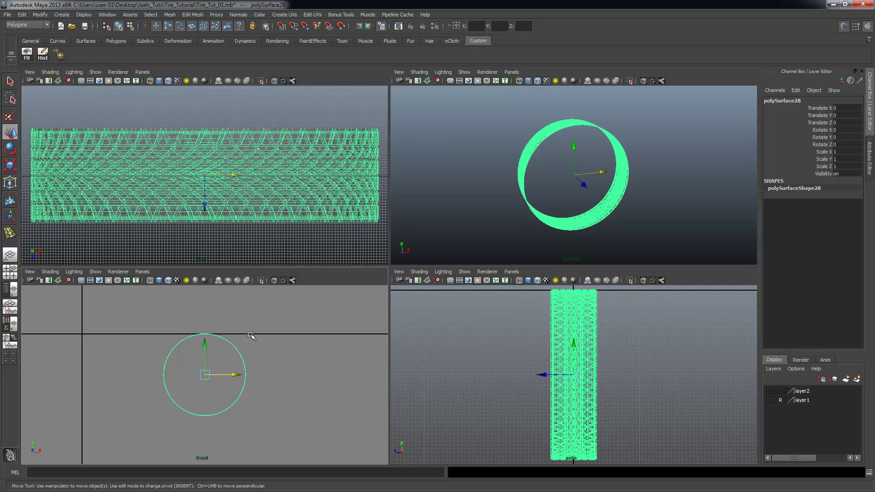
- Move the tire in the front view with grid snapping so its center sits on the origin
{"action": "key", "text": "space"}
{"action": "middle_click_drag", "start_coordinate": [280, 295], "coordinate": [320, 309], "text": "alt"}
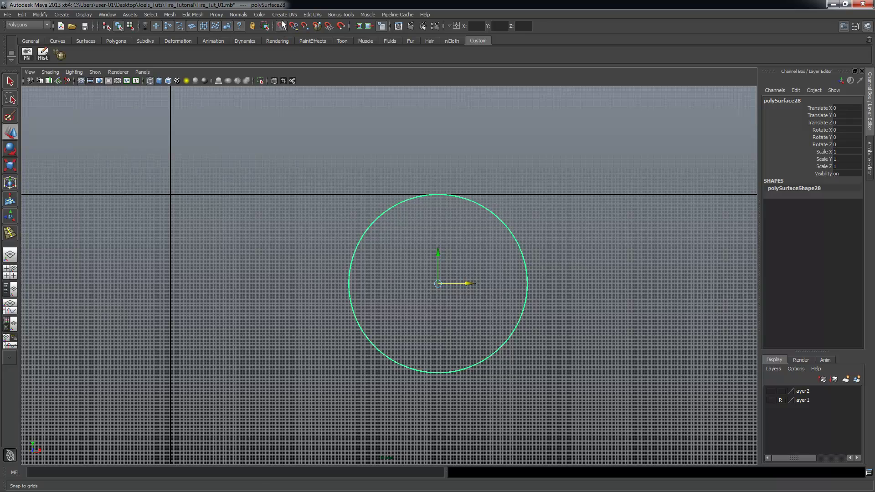
{"action": "left_click_drag", "start_coordinate": [438, 285], "coordinate": [171, 198]}
{"action": "right_click_drag", "start_coordinate": [117, 214], "coordinate": [388, 226], "text": "alt"}
{"action": "middle_click_drag", "start_coordinate": [91, 170], "coordinate": [297, 307], "text": "alt"}
{"action": "right_click_drag", "start_coordinate": [193, 307], "coordinate": [353, 310], "text": "alt"}
{"action": "middle_click_drag", "start_coordinate": [352, 310], "coordinate": [499, 266], "text": "alt"}
{"action": "left_click_drag", "start_coordinate": [246, 293], "coordinate": [246, 281]}
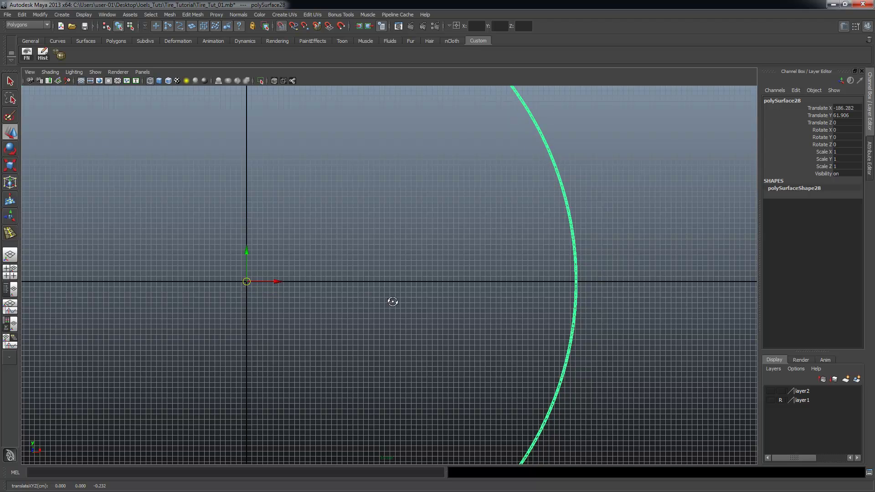
- Frame the tire in all views and deselect it in the perspective view
{"action": "right_click_drag", "start_coordinate": [392, 302], "coordinate": [42, 272], "text": "alt"}
{"action": "key", "text": "space"}
{"action": "key", "text": "space"}
{"action": "key", "text": "f"}
{"action": "key", "text": "space"}
{"action": "key", "text": "f"}
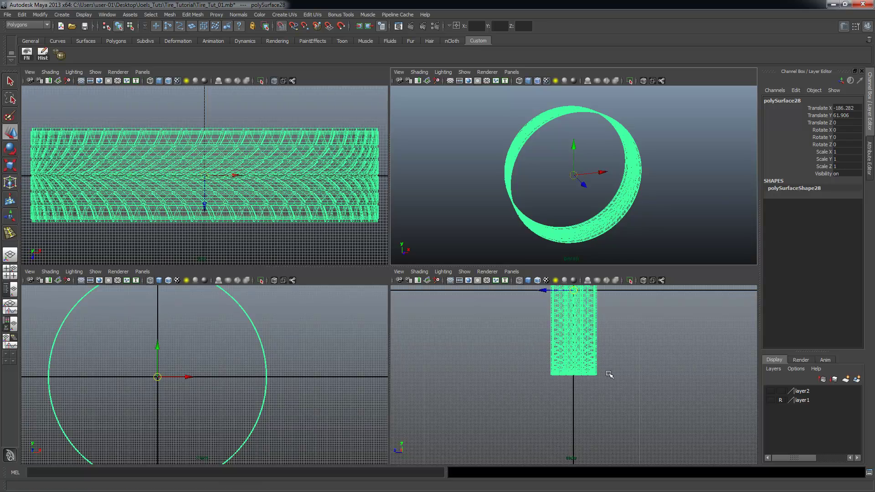
{"action": "key", "text": "f"}
{"action": "key", "text": "space"}
{"action": "left_click_drag", "start_coordinate": [635, 247], "coordinate": [664, 310], "text": "alt"}
{"action": "key", "text": "q"}
{"action": "left_click", "coordinate": [598, 260]}
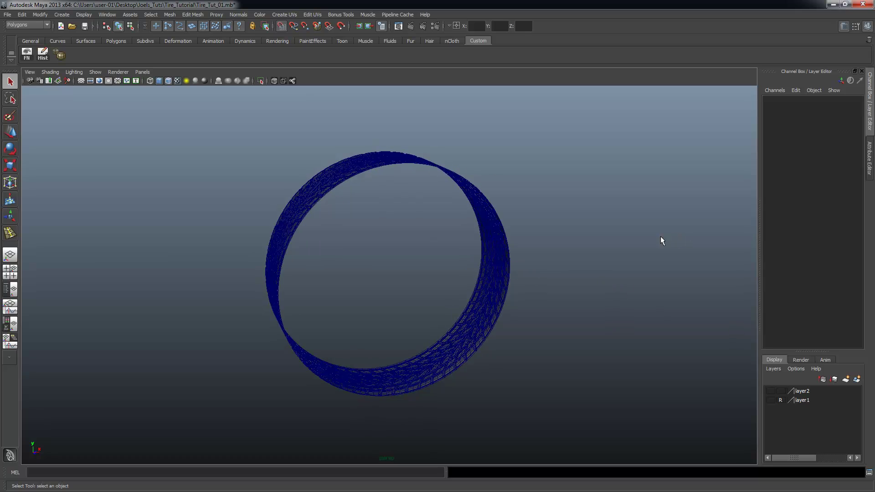
- Create a polygon plane in the front view, centered on the origin and nearly as wide as the tire
{"action": "key", "text": "space"}
{"action": "key", "text": "space"}
{"action": "scroll", "coordinate": [156, 247], "scroll_direction": "down", "scroll_amount": 5}
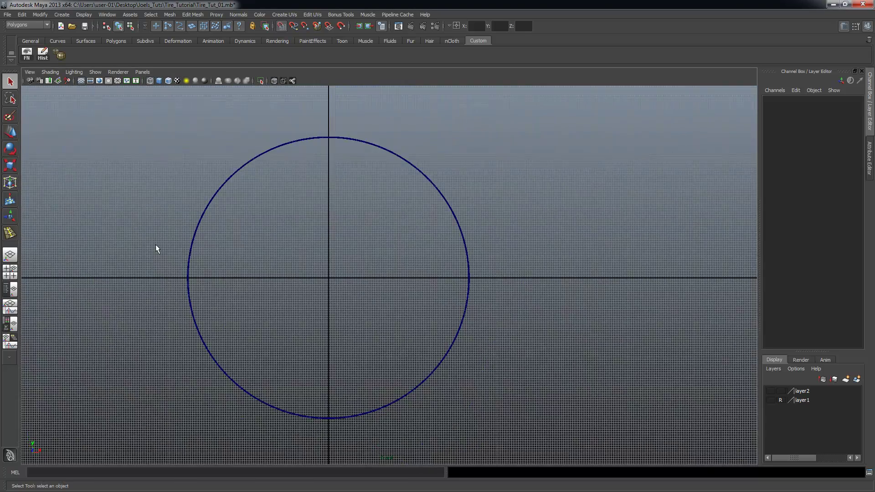
{"action": "middle_click_drag", "start_coordinate": [441, 337], "coordinate": [414, 287], "text": "alt"}
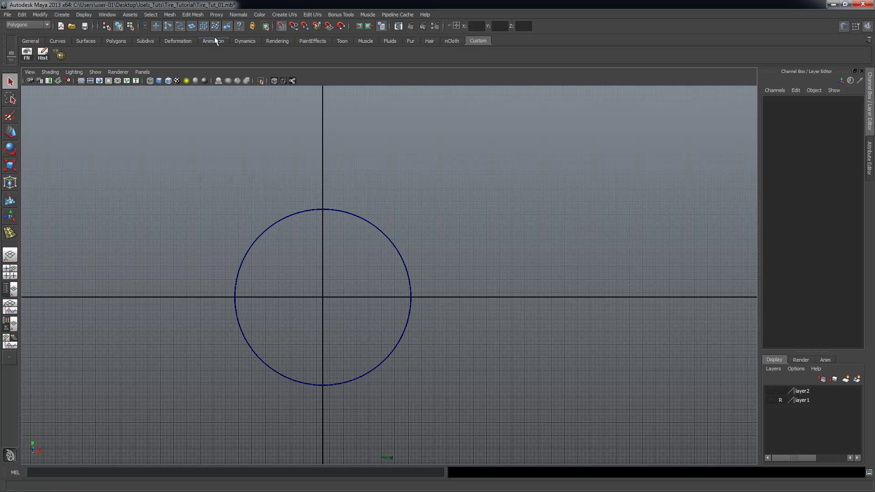
{"action": "left_click", "coordinate": [84, 14]}
{"action": "mouse_move", "coordinate": [83, 36]}
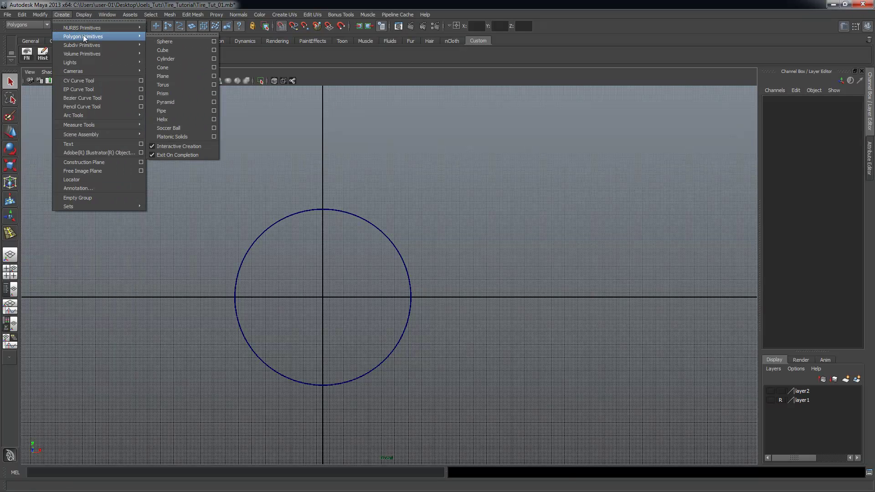
{"action": "left_click", "coordinate": [172, 76]}
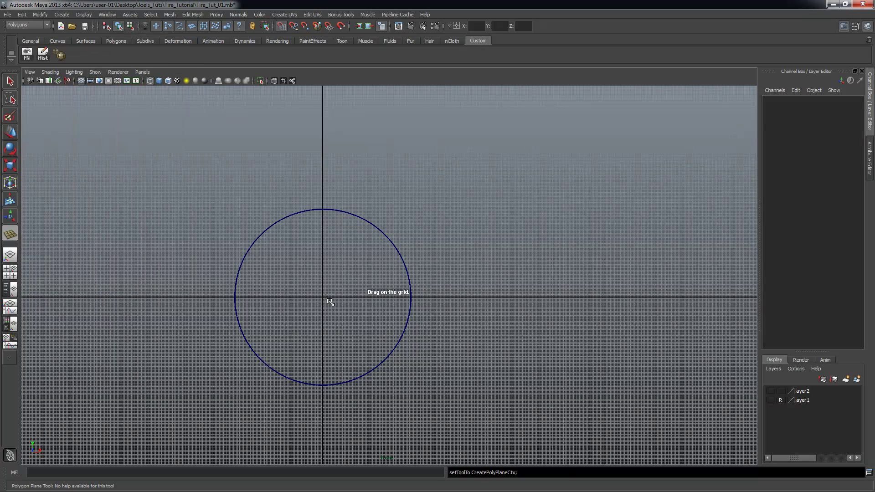
{"action": "right_click_drag", "start_coordinate": [299, 163], "coordinate": [485, 288], "text": "alt"}
{"action": "middle_click_drag", "start_coordinate": [320, 358], "coordinate": [404, 279], "text": "alt"}
{"action": "right_click_drag", "start_coordinate": [403, 279], "coordinate": [483, 285], "text": "alt"}
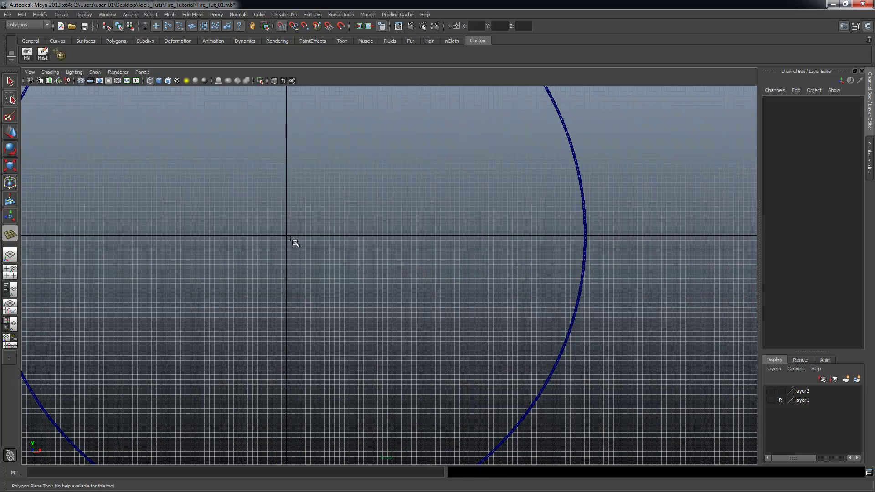
{"action": "left_click", "coordinate": [573, 382]}
{"action": "scroll", "coordinate": [447, 260], "scroll_direction": "down", "scroll_amount": 5}
{"action": "key", "text": "q"}
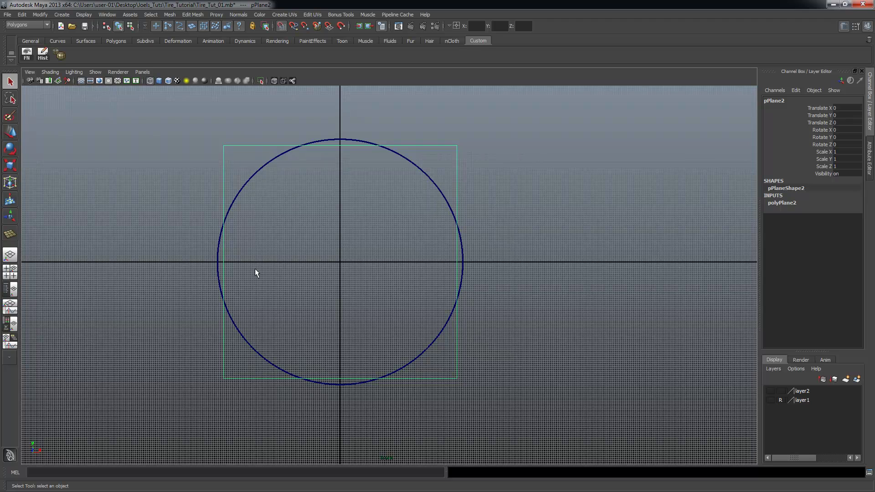
- Scale the plane uniformly to 1.285 so it extends beyond the tire
{"action": "key", "text": "r"}
{"action": "left_click_drag", "start_coordinate": [343, 266], "coordinate": [447, 260]}
{"action": "key", "text": "space"}
{"action": "key", "text": "space"}
{"action": "key", "text": "q"}
- Assign a new Lambert material to the plane
{"action": "right_click", "coordinate": [501, 148]}
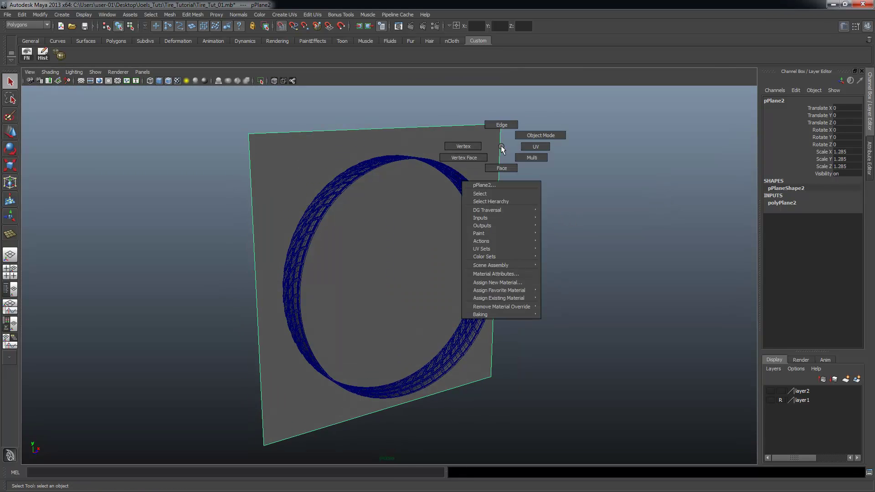
{"action": "right_click", "coordinate": [472, 144]}
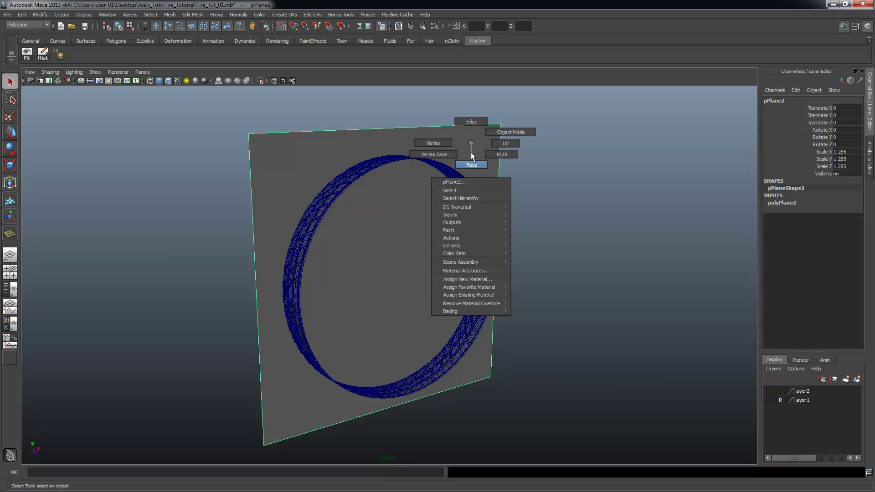
{"action": "left_click", "coordinate": [478, 281]}
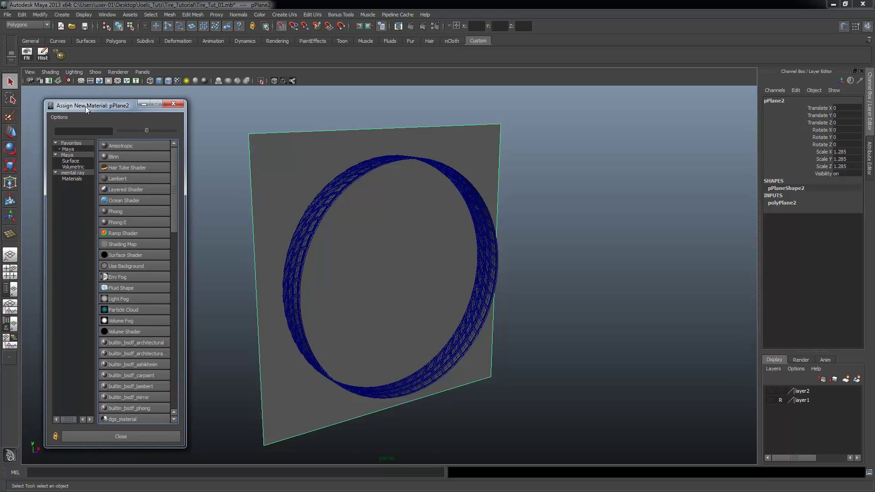
{"action": "left_click", "coordinate": [137, 179]}
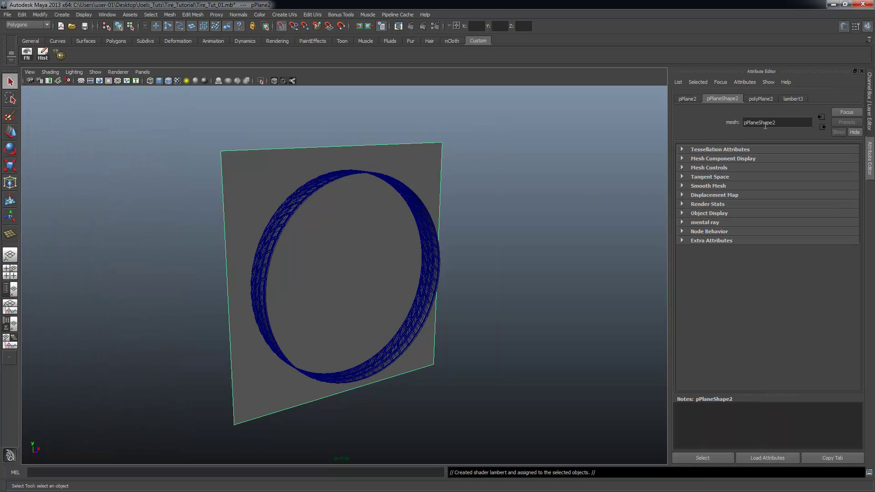
- Connect a File texture to the Lambert's color and load the image Mr_UTeacher_TireSidewall_Ref_01.jpg
{"action": "left_click", "coordinate": [785, 101]}
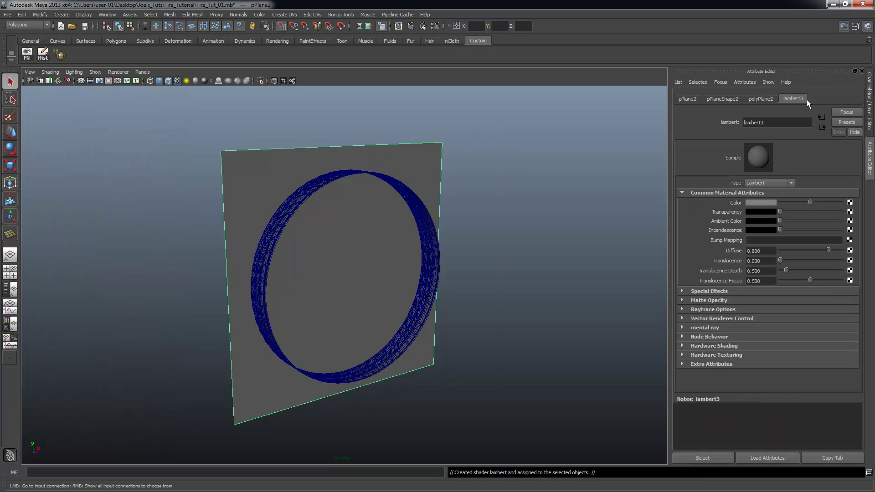
{"action": "left_click", "coordinate": [850, 203]}
{"action": "left_click_drag", "start_coordinate": [265, 134], "coordinate": [160, 92]}
{"action": "left_click", "coordinate": [192, 174]}
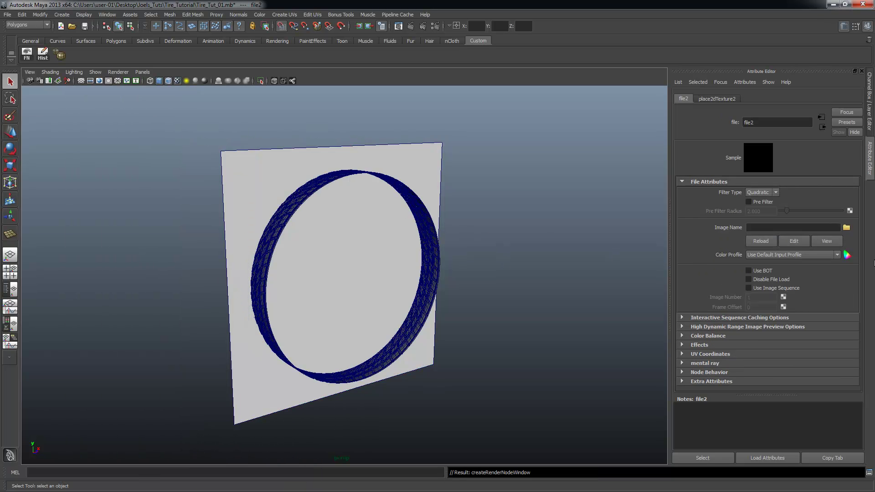
{"action": "left_click", "coordinate": [846, 228]}
{"action": "double_click", "coordinate": [330, 187]}
- Select the reference plane and turn on textured display in the front view
{"action": "left_click_drag", "start_coordinate": [454, 261], "coordinate": [373, 247], "text": "alt"}
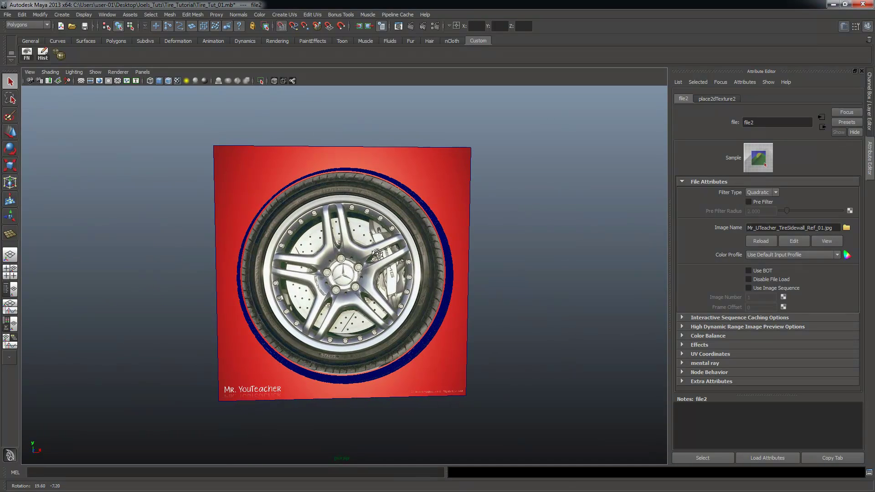
{"action": "key", "text": "space"}
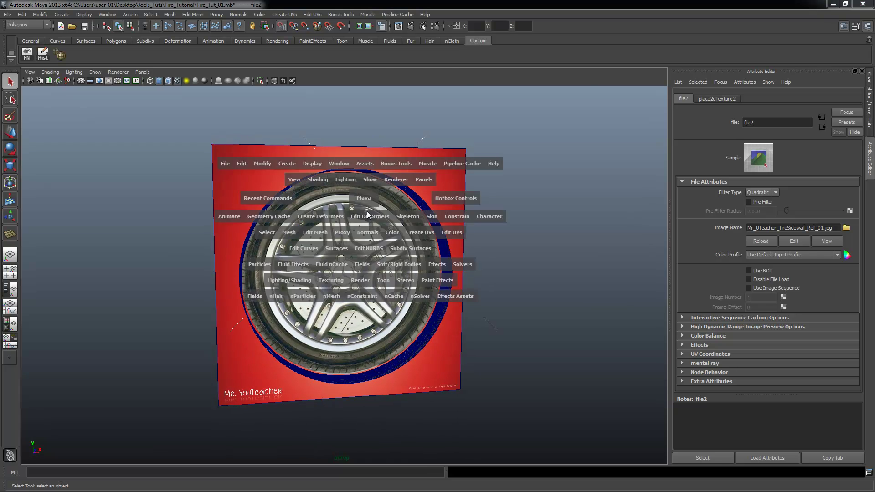
{"action": "left_click", "coordinate": [300, 346]}
{"action": "right_click_drag", "start_coordinate": [254, 395], "coordinate": [208, 386], "text": "alt"}
{"action": "left_click", "coordinate": [222, 318]}
{"action": "key", "text": "6"}
{"action": "key", "text": "space"}
- Scale the reference plane uniformly to 1.314 so the pictured tire's outer edge matches the tread mesh, and return to the four-view layout
{"action": "scroll", "coordinate": [460, 293], "scroll_direction": "up", "scroll_amount": 6}
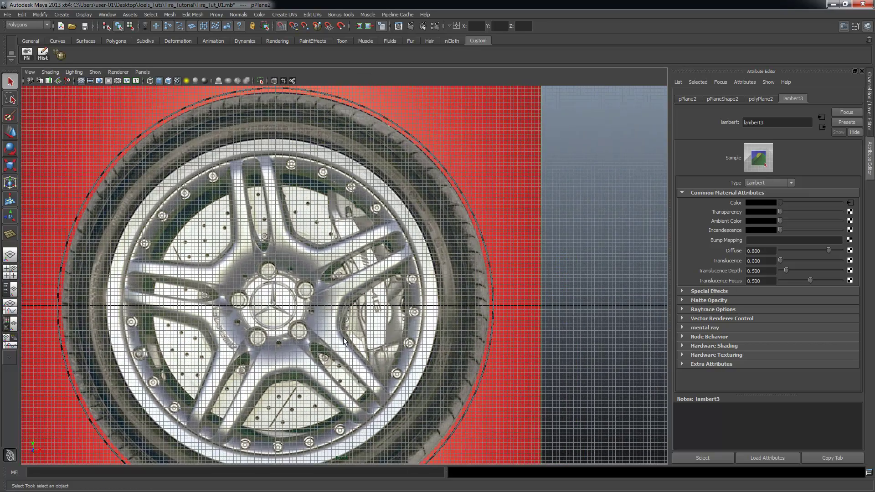
{"action": "key", "text": "r"}
{"action": "left_click_drag", "start_coordinate": [276, 306], "coordinate": [286, 309]}
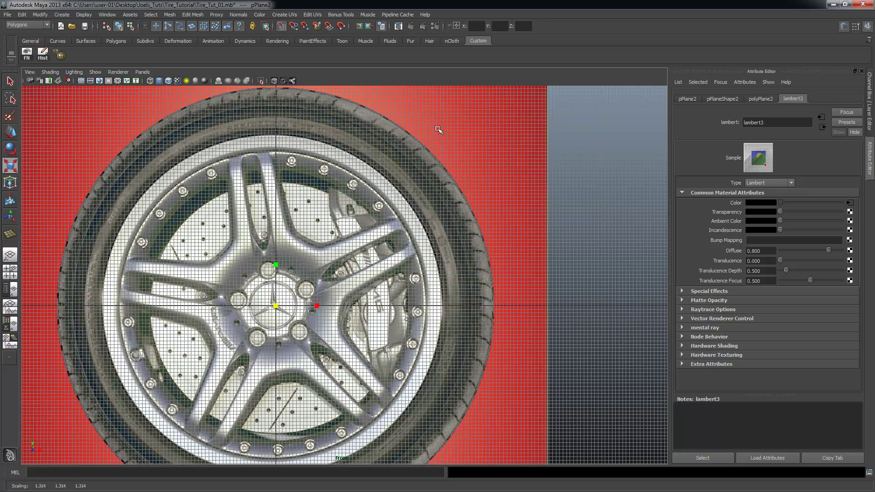
{"action": "right_click_drag", "start_coordinate": [467, 326], "coordinate": [230, 409], "text": "alt"}
{"action": "middle_click_drag", "start_coordinate": [230, 409], "coordinate": [242, 354], "text": "alt"}
{"action": "middle_click_drag", "start_coordinate": [333, 250], "coordinate": [321, 271], "text": "alt"}
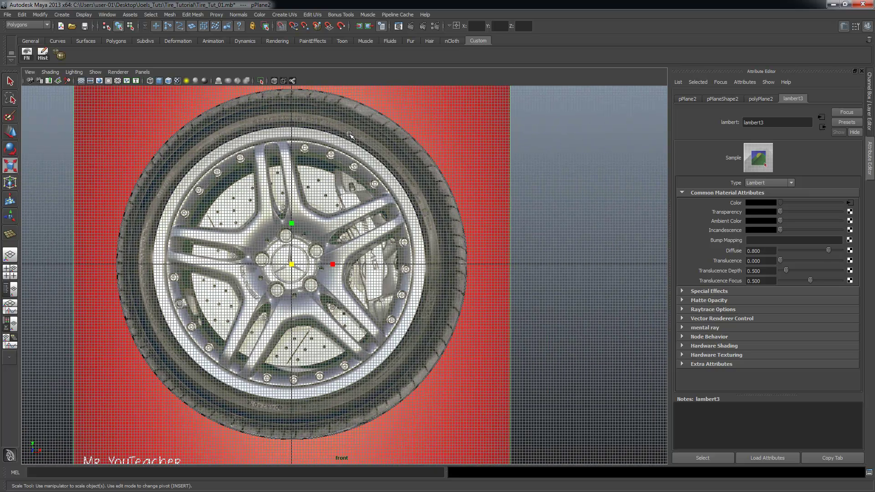
{"action": "key", "text": "space"}
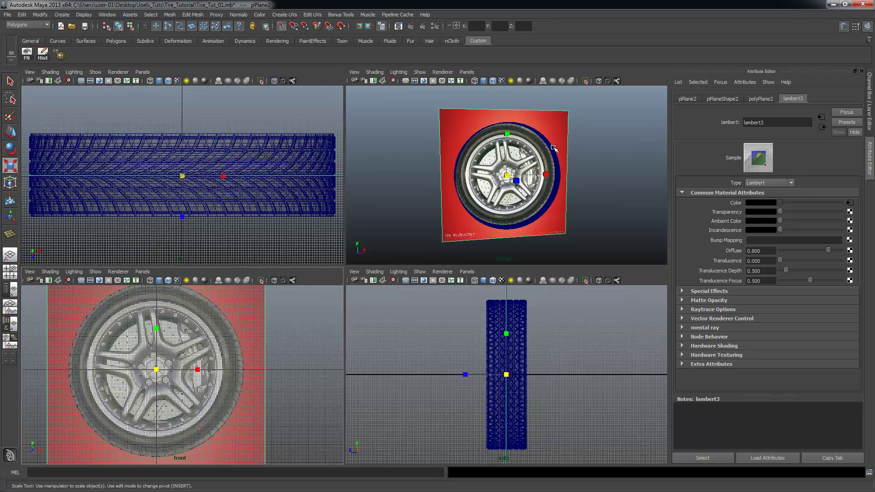
- Select the tire tread mesh in the perspective view and apply a Lattice deformer to it
{"action": "key", "text": "space"}
{"action": "left_click_drag", "start_coordinate": [480, 248], "coordinate": [402, 235], "text": "alt"}
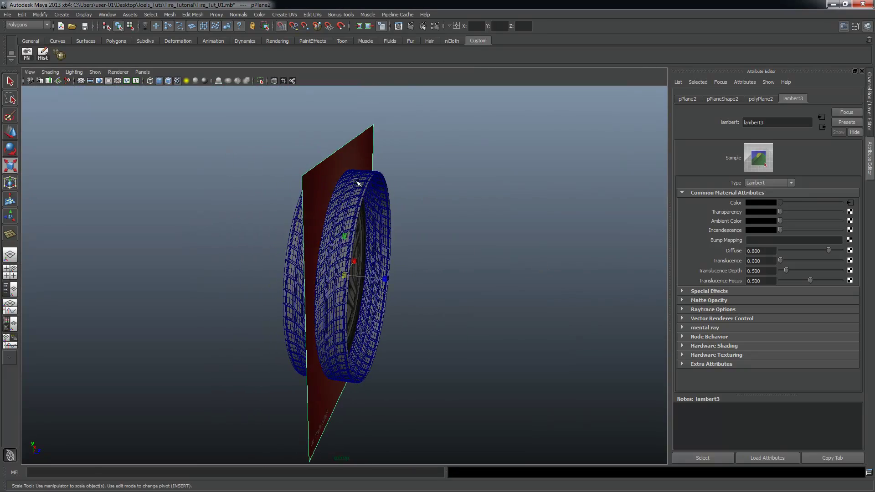
{"action": "left_click", "coordinate": [357, 182]}
{"action": "scroll", "coordinate": [450, 217], "scroll_direction": "up", "scroll_amount": 3}
{"action": "left_click_drag", "start_coordinate": [449, 218], "coordinate": [467, 235], "text": "alt"}
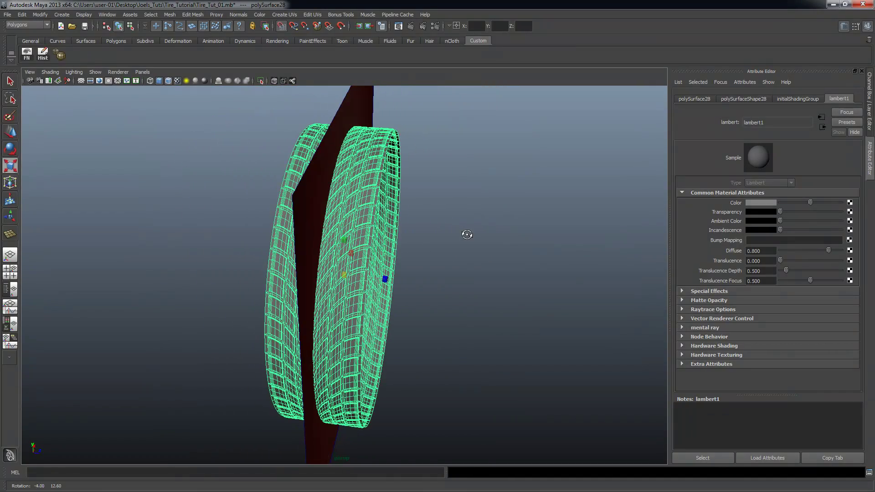
{"action": "left_click", "coordinate": [27, 24]}
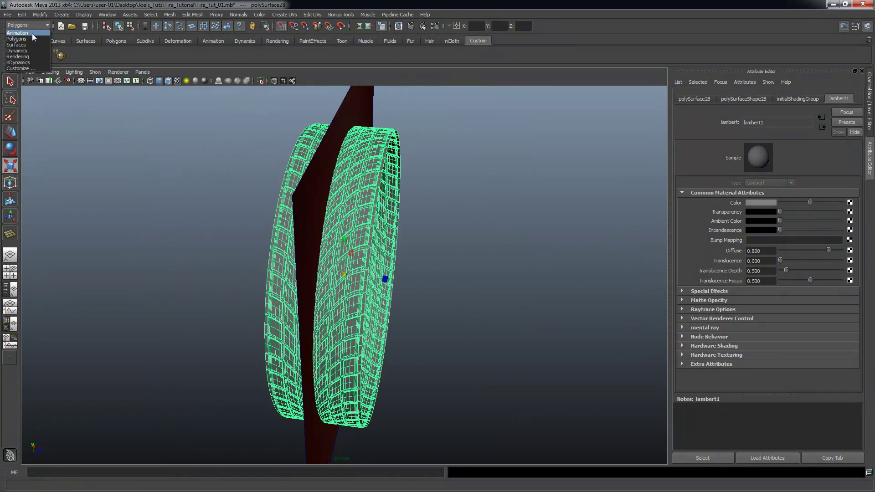
{"action": "left_click", "coordinate": [32, 32]}
{"action": "left_click", "coordinate": [187, 15]}
{"action": "mouse_move", "coordinate": [220, 15]}
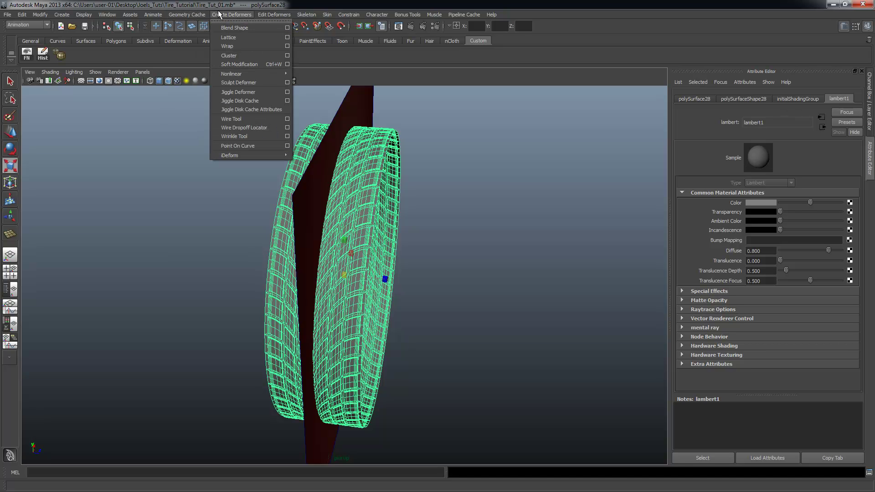
{"action": "left_click", "coordinate": [228, 38]}
- Set the lattice's S divisions to 4 and its U divisions to 17
{"action": "left_click_drag", "start_coordinate": [446, 178], "coordinate": [506, 191], "text": "alt"}
{"action": "left_click", "coordinate": [870, 114]}
{"action": "left_click_drag", "start_coordinate": [675, 237], "coordinate": [567, 253], "text": "alt"}
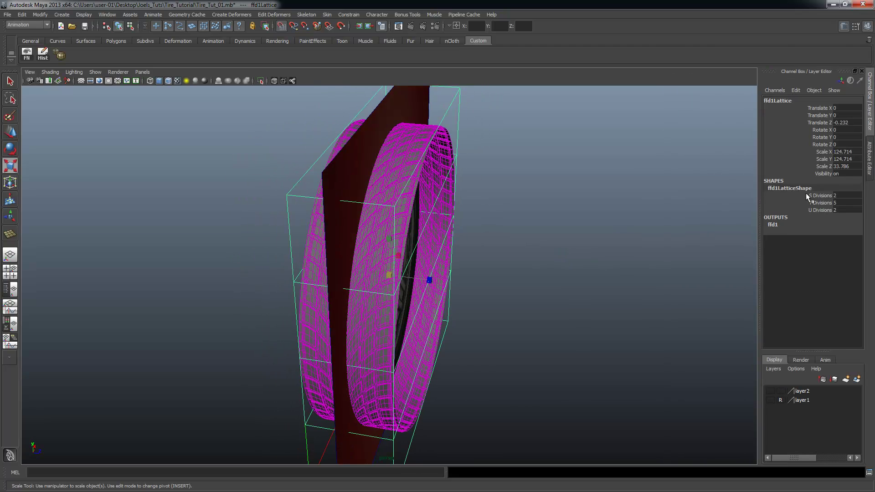
{"action": "left_click_drag", "start_coordinate": [516, 209], "coordinate": [469, 189], "text": "alt"}
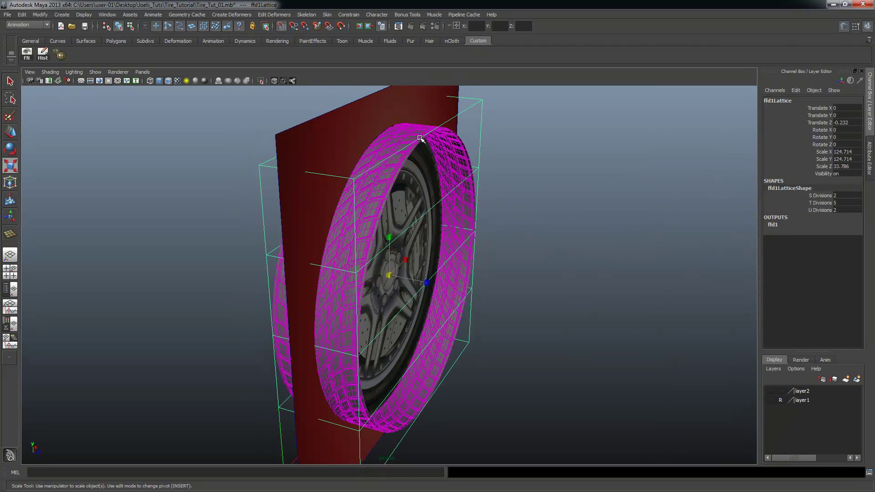
{"action": "left_click_drag", "start_coordinate": [420, 149], "coordinate": [436, 141], "text": "alt"}
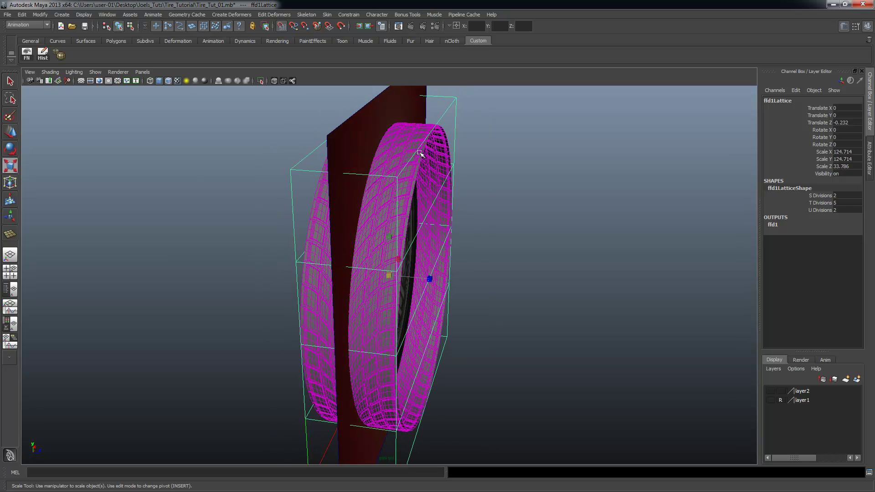
{"action": "right_click_drag", "start_coordinate": [419, 152], "coordinate": [488, 165], "text": "alt"}
{"action": "middle_click_drag", "start_coordinate": [488, 166], "coordinate": [472, 212], "text": "alt"}
{"action": "right_click_drag", "start_coordinate": [472, 212], "coordinate": [545, 231], "text": "alt"}
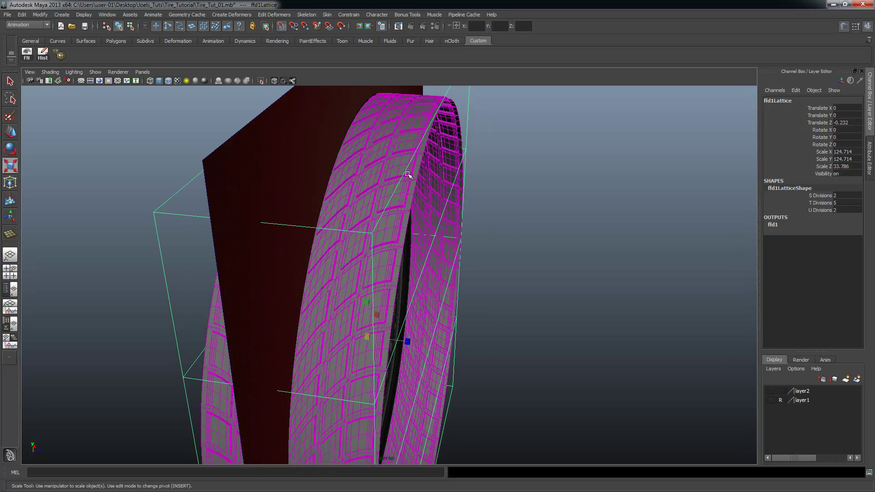
{"action": "left_click_drag", "start_coordinate": [404, 200], "coordinate": [697, 196], "text": "alt"}
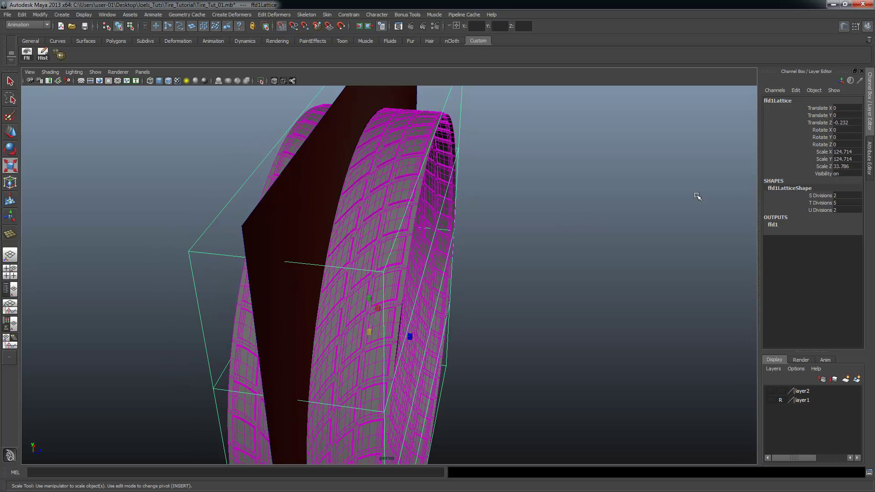
{"action": "left_click", "coordinate": [825, 196]}
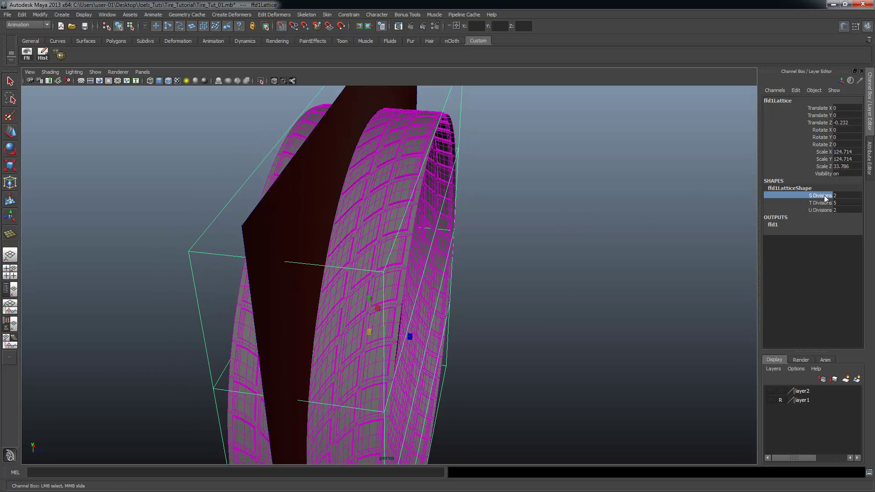
{"action": "middle_click_drag", "start_coordinate": [637, 192], "coordinate": [591, 193]}
{"action": "middle_click_drag", "start_coordinate": [609, 194], "coordinate": [609, 194]}
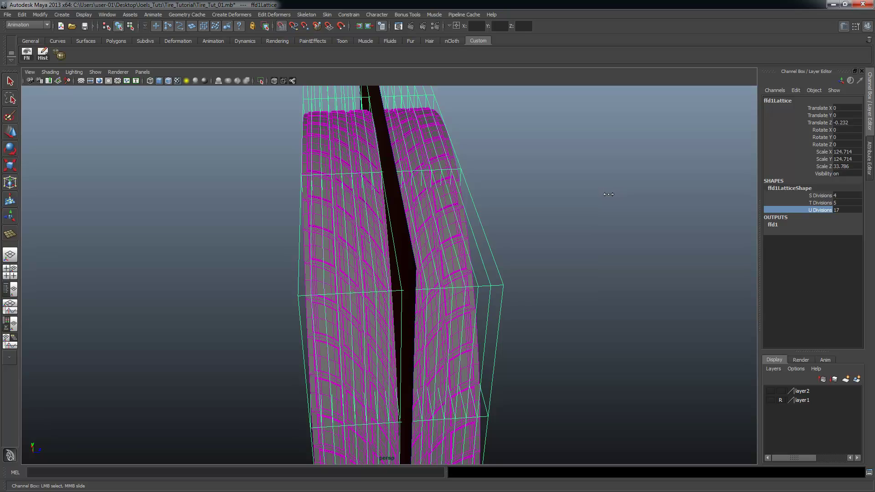
- Reduce the lattice's U divisions to 13 so its rows fit the tread's width
{"action": "left_click_drag", "start_coordinate": [320, 164], "coordinate": [431, 191], "text": "alt"}
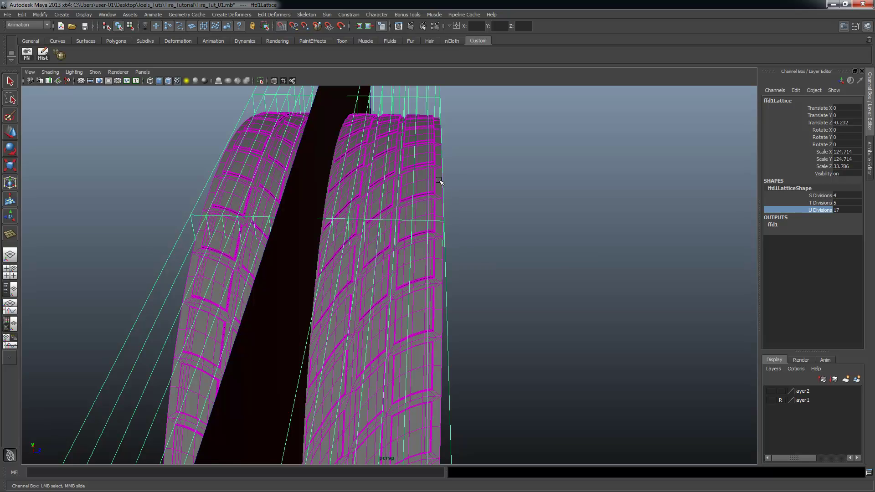
{"action": "left_click_drag", "start_coordinate": [233, 185], "coordinate": [257, 184], "text": "alt"}
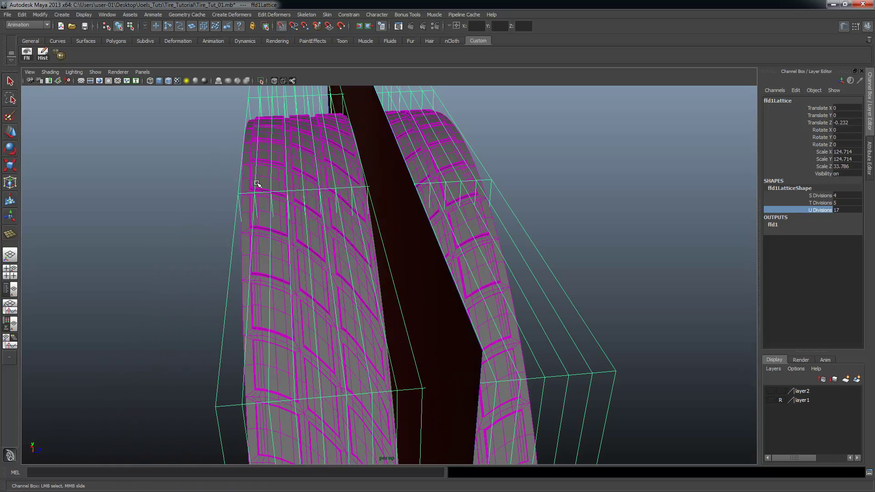
{"action": "middle_click_drag", "start_coordinate": [361, 191], "coordinate": [347, 198]}
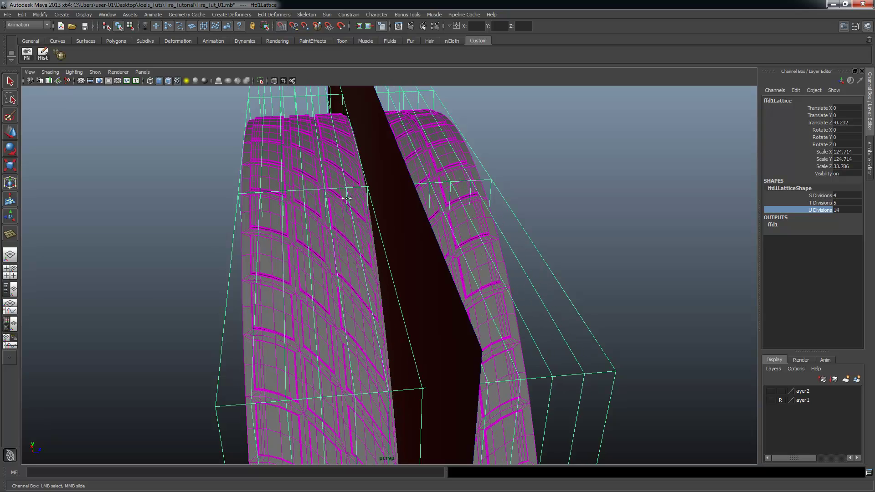
{"action": "left_click_drag", "start_coordinate": [356, 199], "coordinate": [380, 205], "text": "alt"}
{"action": "right_click_drag", "start_coordinate": [380, 205], "coordinate": [280, 163], "text": "alt"}
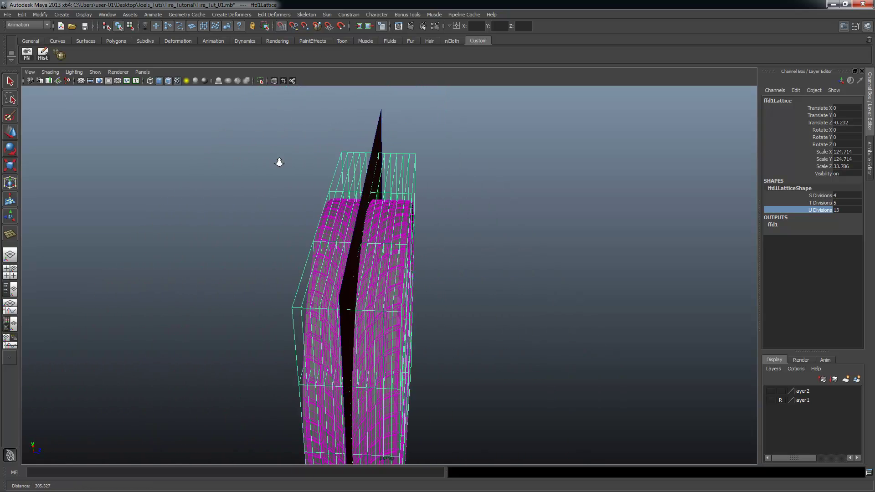
- Switch to lattice point editing and select the outermost rows of points on both sides of the tire's width
{"action": "left_click_drag", "start_coordinate": [280, 162], "coordinate": [347, 187], "text": "alt"}
{"action": "right_click_drag", "start_coordinate": [490, 197], "coordinate": [493, 176]}
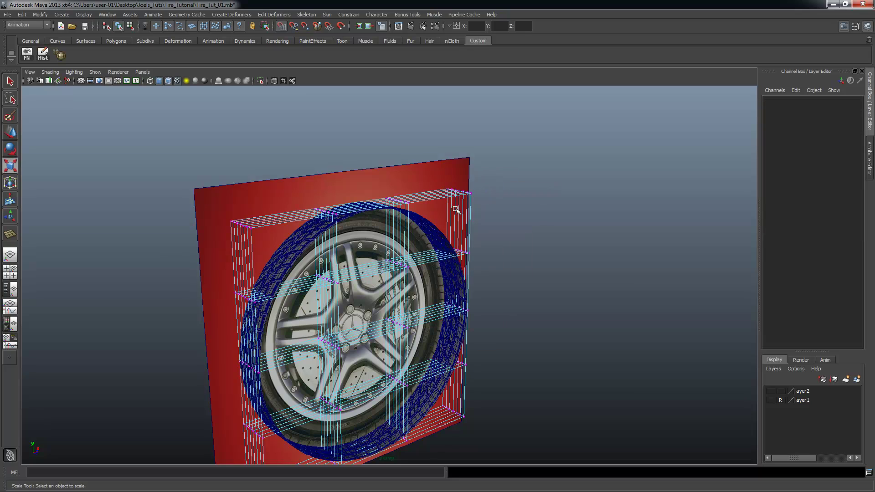
{"action": "left_click_drag", "start_coordinate": [455, 206], "coordinate": [516, 204], "text": "alt"}
{"action": "right_click_drag", "start_coordinate": [515, 204], "coordinate": [387, 193], "text": "alt"}
{"action": "key", "text": "space"}
{"action": "right_click_drag", "start_coordinate": [127, 128], "coordinate": [54, 124], "text": "alt"}
{"action": "left_click_drag", "start_coordinate": [343, 140], "coordinate": [84, 216]}
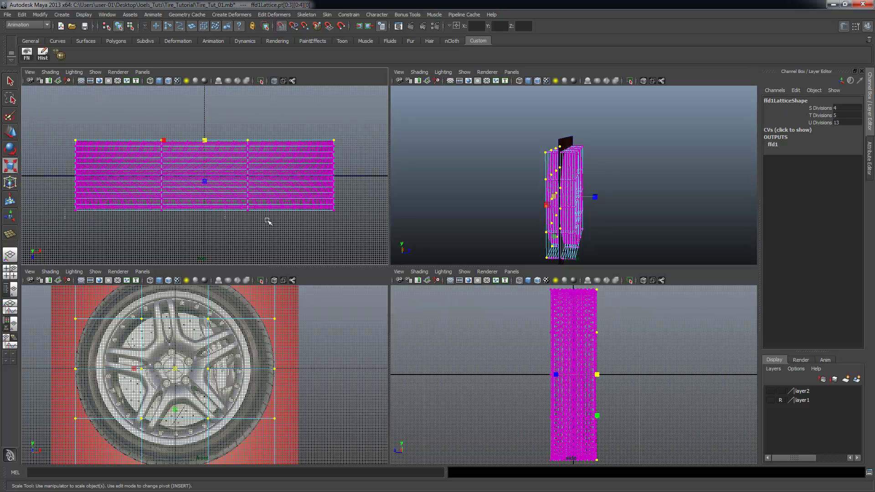
- Scale the selected outer lattice points uniformly inward to start rounding the tread's shoulders
{"action": "key", "text": "space"}
{"action": "right_click_drag", "start_coordinate": [474, 248], "coordinate": [555, 262], "text": "alt"}
{"action": "left_click_drag", "start_coordinate": [555, 262], "coordinate": [473, 260], "text": "alt"}
{"action": "right_click_drag", "start_coordinate": [363, 333], "coordinate": [441, 343], "text": "alt"}
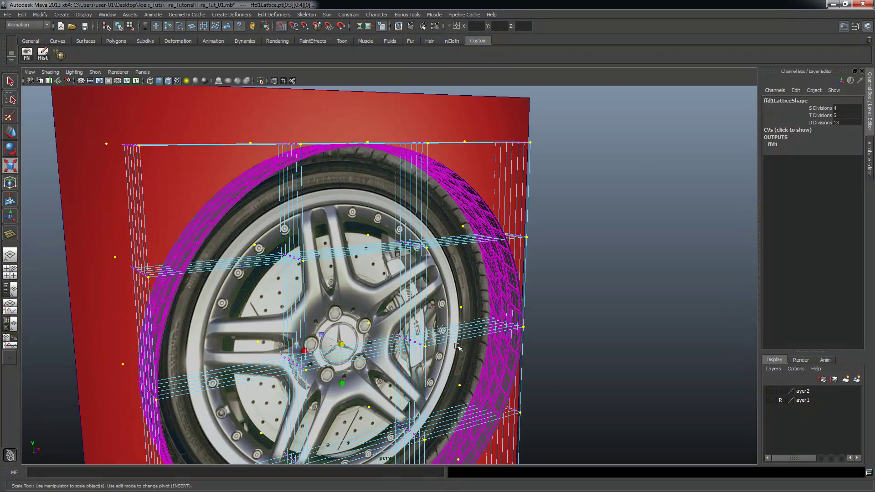
{"action": "left_click_drag", "start_coordinate": [441, 343], "coordinate": [440, 356], "text": "alt"}
{"action": "left_click_drag", "start_coordinate": [348, 350], "coordinate": [336, 362]}
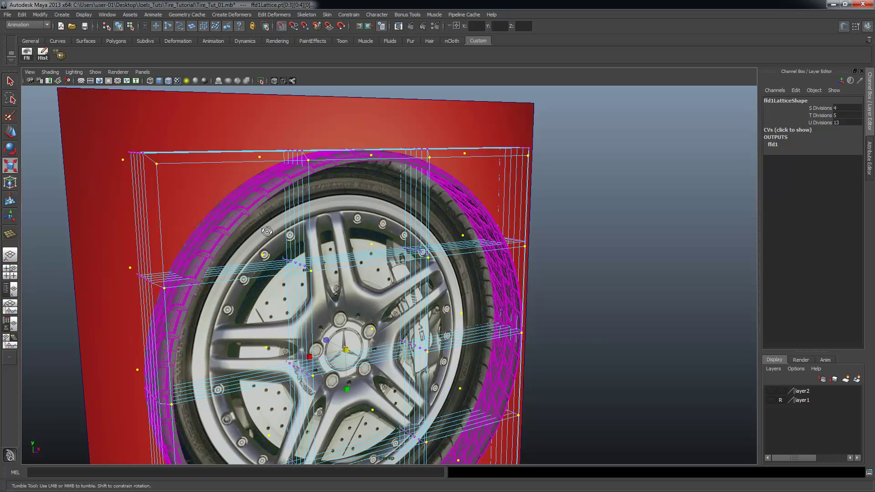
{"action": "right_click_drag", "start_coordinate": [267, 231], "coordinate": [336, 235], "text": "alt"}
{"action": "left_click_drag", "start_coordinate": [256, 212], "coordinate": [288, 231], "text": "alt"}
{"action": "scroll", "coordinate": [287, 231], "scroll_direction": "up", "scroll_amount": 2}
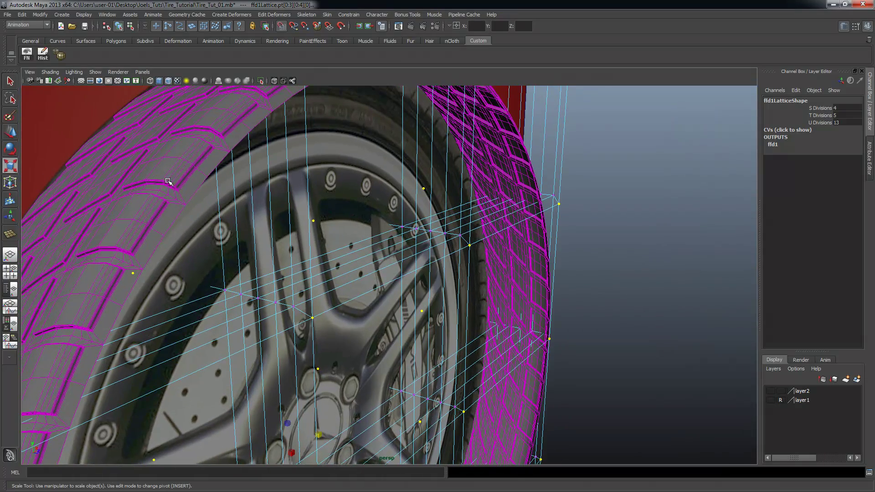
{"action": "left_click_drag", "start_coordinate": [152, 179], "coordinate": [270, 182], "text": "alt"}
{"action": "left_click_drag", "start_coordinate": [333, 182], "coordinate": [183, 166], "text": "alt"}
- Turn on X-Ray shading in the front view to compare the tread with the reference image
{"action": "key", "text": "space"}
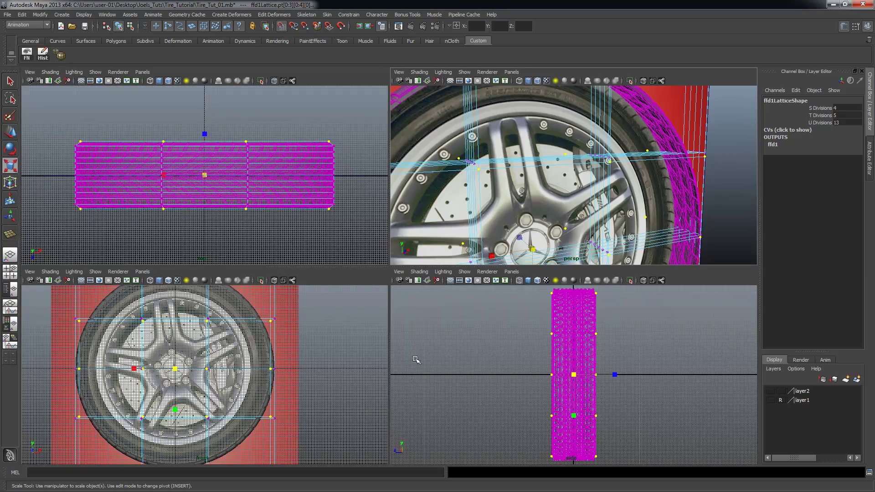
{"action": "key", "text": "space"}
{"action": "scroll", "coordinate": [433, 244], "scroll_direction": "up", "scroll_amount": 5}
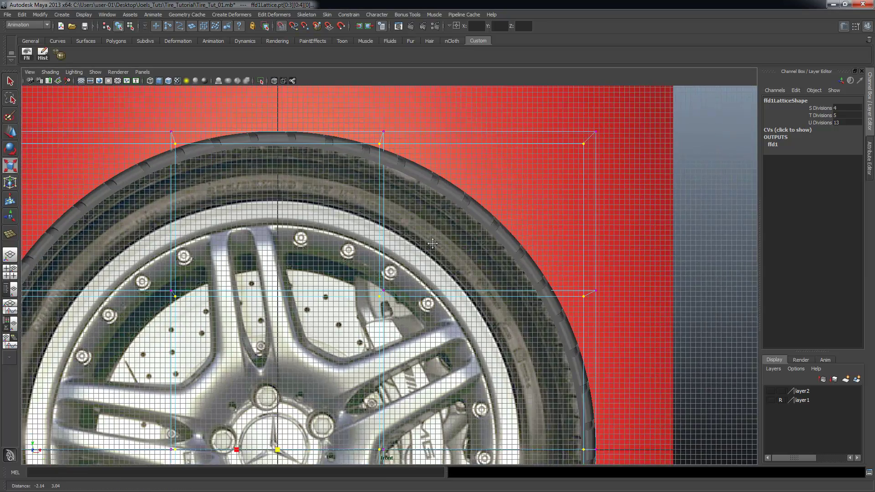
{"action": "middle_click_drag", "start_coordinate": [433, 244], "coordinate": [440, 254], "text": "alt"}
{"action": "scroll", "coordinate": [222, 201], "scroll_direction": "down", "scroll_amount": 1}
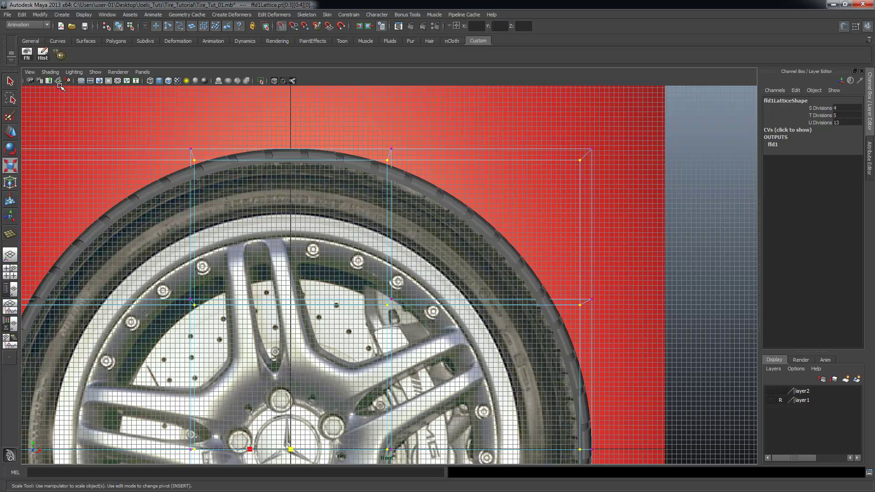
{"action": "left_click", "coordinate": [50, 72]}
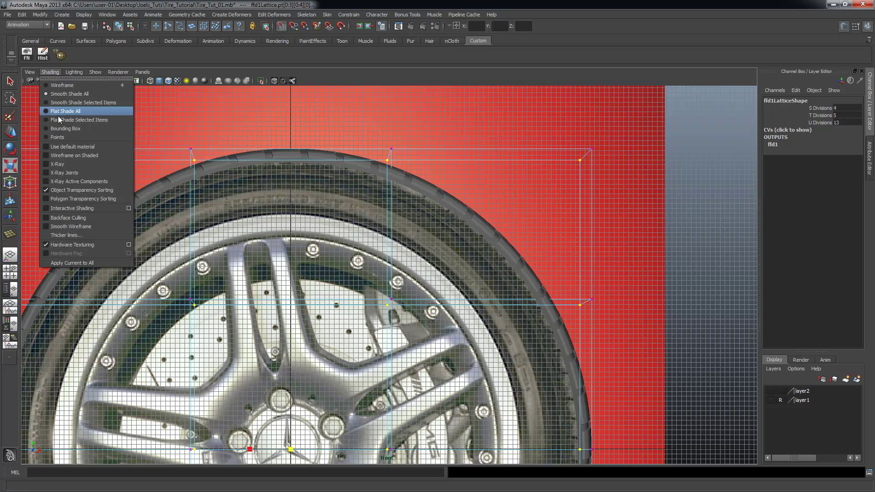
{"action": "left_click", "coordinate": [56, 166]}
- Scale the outer lattice points uniformly by a further 0.966 to match the tread's shoulder in the reference image
{"action": "scroll", "coordinate": [335, 238], "scroll_direction": "up", "scroll_amount": 2}
{"action": "mouse_move", "coordinate": [369, 260]}
{"action": "middle_mouse_down", "text": "alt"}
{"action": "mouse_move", "coordinate": [442, 278]}
{"action": "mouse_move", "coordinate": [440, 299]}
{"action": "middle_mouse_up", "text": "alt"}
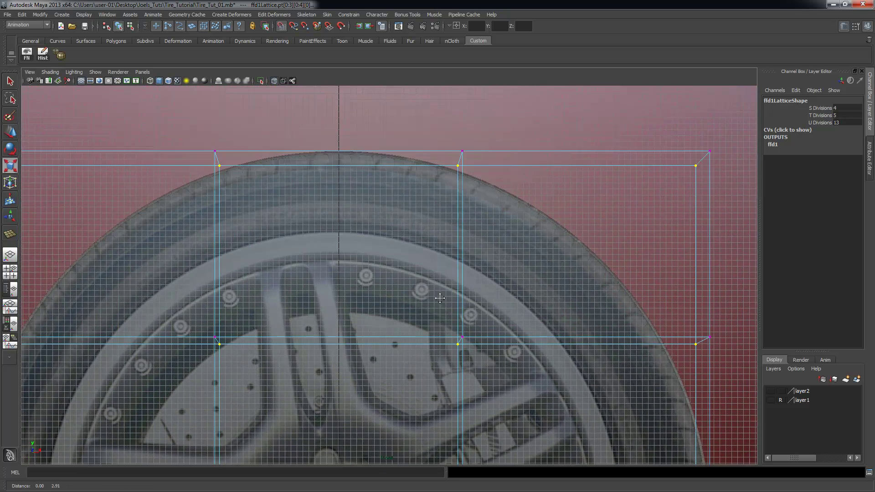
{"action": "scroll", "coordinate": [411, 264], "scroll_direction": "up", "scroll_amount": 2}
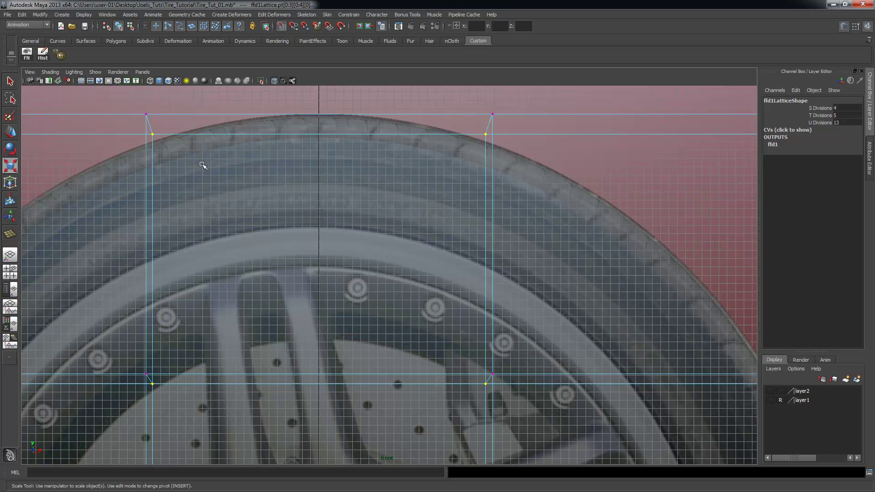
{"action": "middle_click_drag", "start_coordinate": [584, 409], "coordinate": [492, 287], "text": "alt"}
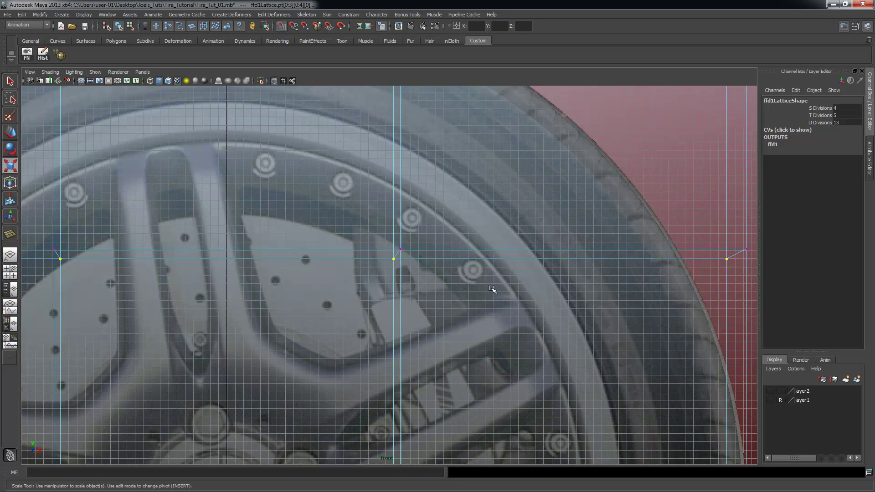
{"action": "right_click_drag", "start_coordinate": [492, 287], "coordinate": [373, 288], "text": "alt"}
{"action": "middle_click_drag", "start_coordinate": [375, 293], "coordinate": [426, 312], "text": "alt"}
{"action": "right_click_drag", "start_coordinate": [401, 299], "coordinate": [322, 286], "text": "alt"}
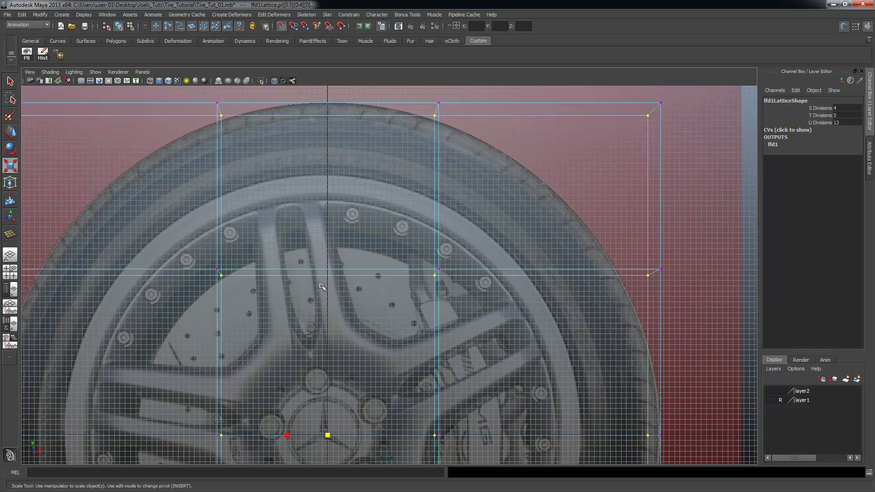
{"action": "left_click_drag", "start_coordinate": [329, 436], "coordinate": [315, 450]}
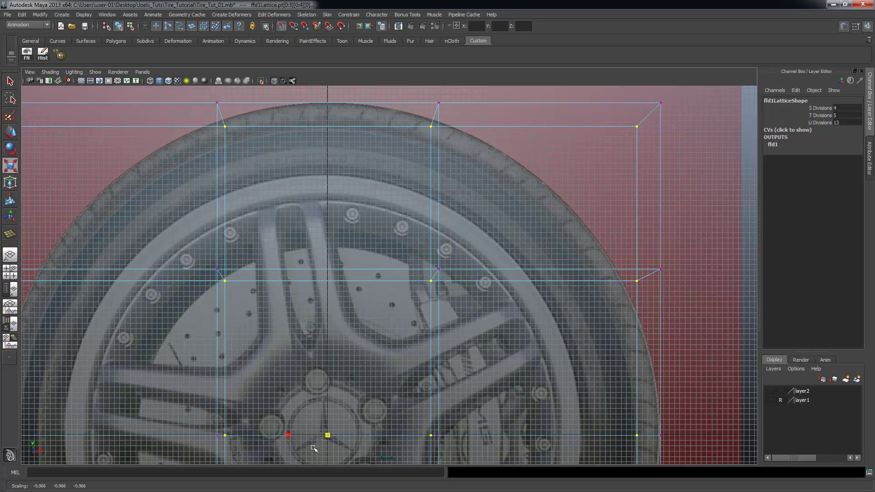
{"action": "key", "text": "space"}
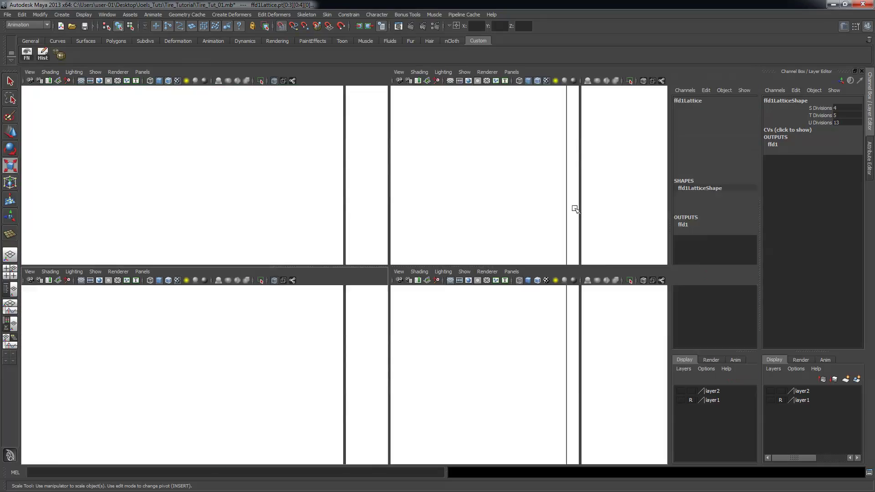
{"action": "key", "text": "space"}
{"action": "right_click_drag", "start_coordinate": [559, 201], "coordinate": [485, 189], "text": "alt"}
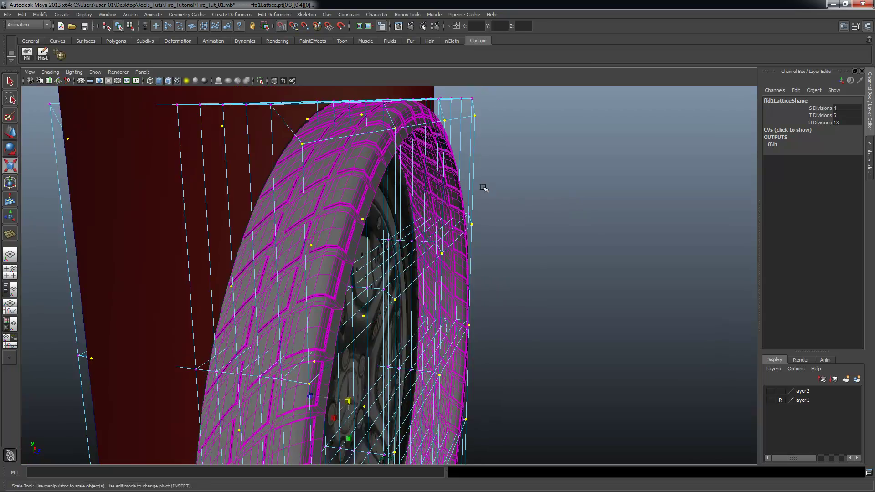
{"action": "left_click_drag", "start_coordinate": [484, 189], "coordinate": [455, 185], "text": "alt"}
{"action": "right_click_drag", "start_coordinate": [455, 186], "coordinate": [404, 187], "text": "alt"}
- Try deleting the lattice from the tire tread, and undo the deletion
{"action": "left_click", "coordinate": [297, 191]}
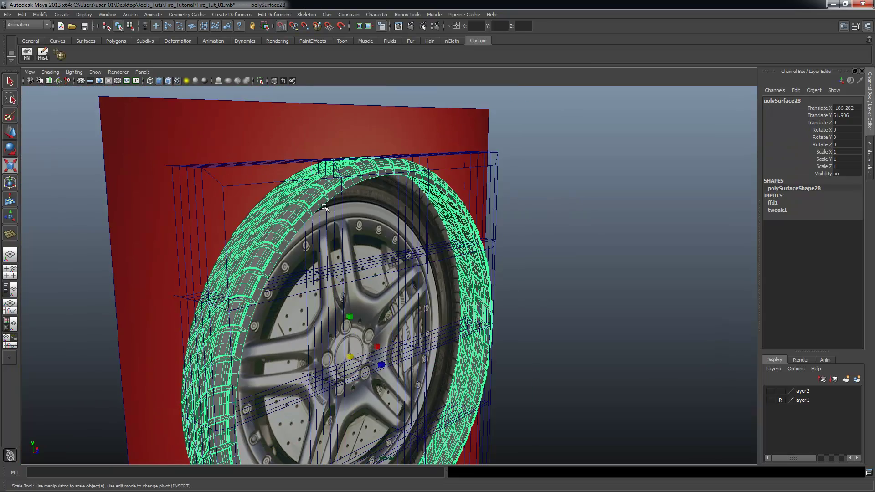
{"action": "left_click_drag", "start_coordinate": [445, 229], "coordinate": [388, 203], "text": "alt"}
{"action": "left_click", "coordinate": [436, 120]}
{"action": "left_click", "coordinate": [444, 141]}
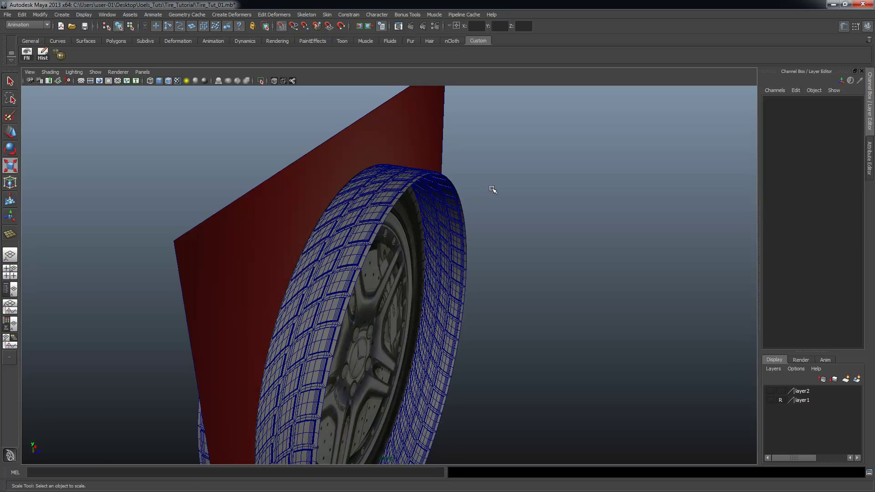
{"action": "key", "text": "ctrl+z"}
{"action": "left_click_drag", "start_coordinate": [503, 196], "coordinate": [418, 178], "text": "alt"}
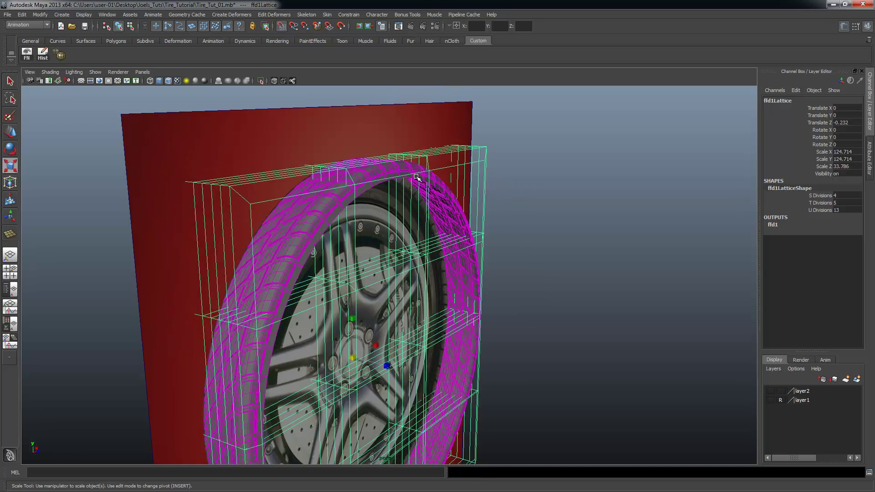
- Delete the tread mesh's construction history to bake in the lattice deformation
{"action": "left_click", "coordinate": [397, 169]}
{"action": "left_click", "coordinate": [43, 54]}
{"action": "left_click_drag", "start_coordinate": [611, 267], "coordinate": [663, 260], "text": "alt"}
{"action": "left_click_drag", "start_coordinate": [506, 240], "coordinate": [484, 199], "text": "alt"}
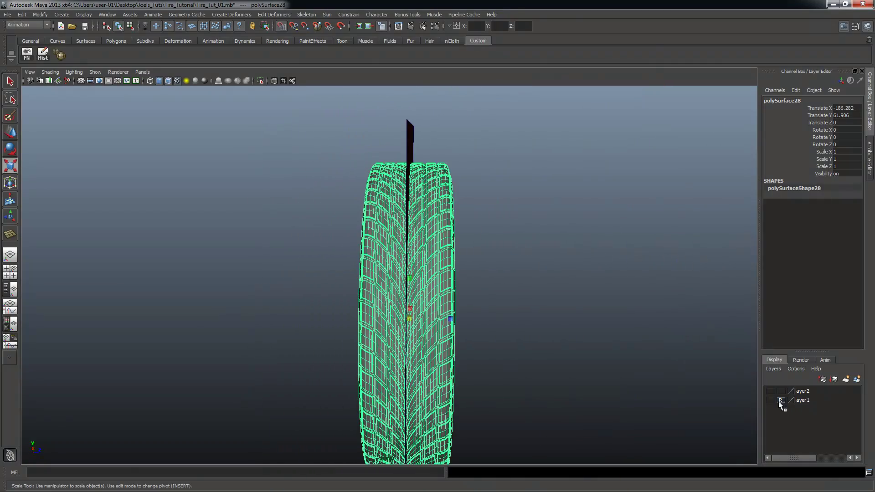
- Put the wheel reference image plane on a new display layer and hide that layer
{"action": "left_click_drag", "start_coordinate": [626, 354], "coordinate": [750, 402], "text": "alt"}
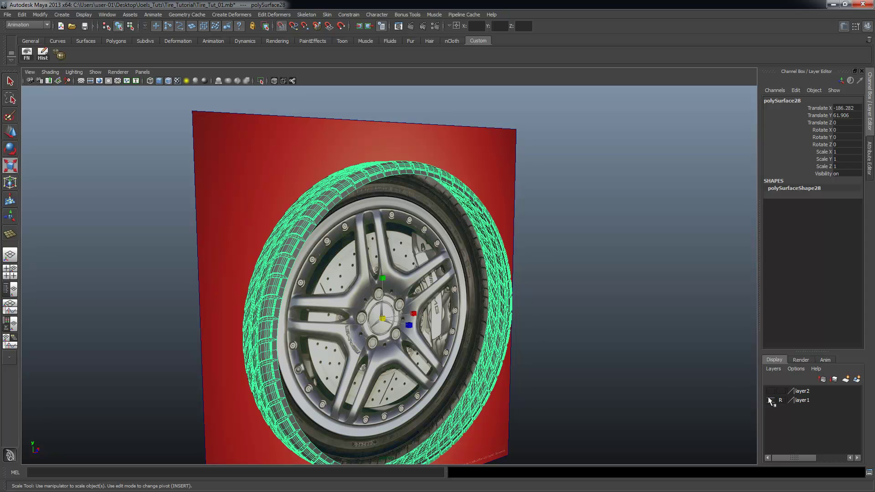
{"action": "left_click", "coordinate": [479, 123]}
{"action": "left_click", "coordinate": [857, 379]}
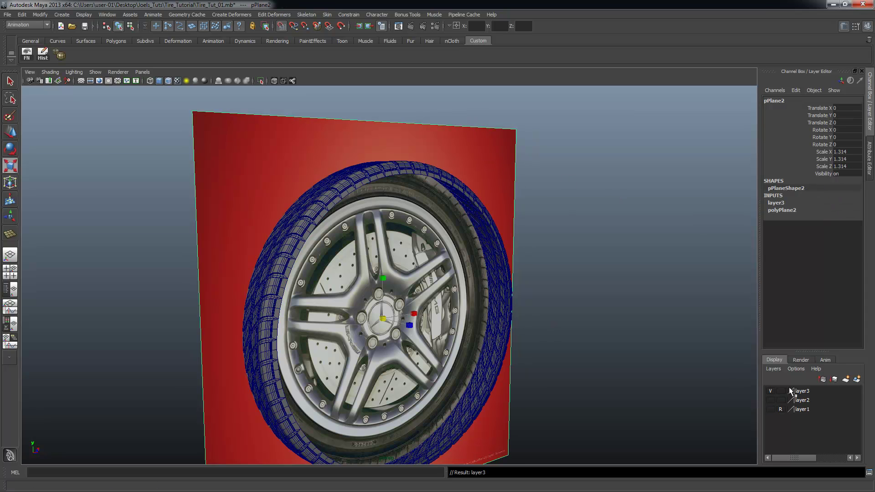
{"action": "left_click", "coordinate": [771, 391]}
{"action": "left_click_drag", "start_coordinate": [383, 211], "coordinate": [504, 267], "text": "alt"}
{"action": "left_click_drag", "start_coordinate": [362, 166], "coordinate": [391, 156], "text": "alt"}
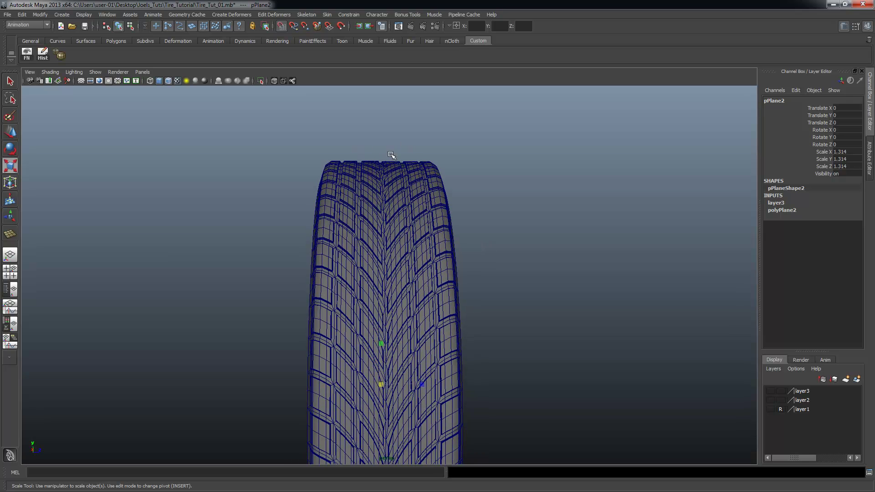
- Create a new lattice deformer around the tire tread mesh
{"action": "left_click", "coordinate": [404, 171]}
{"action": "left_click_drag", "start_coordinate": [564, 233], "coordinate": [559, 236], "text": "alt"}
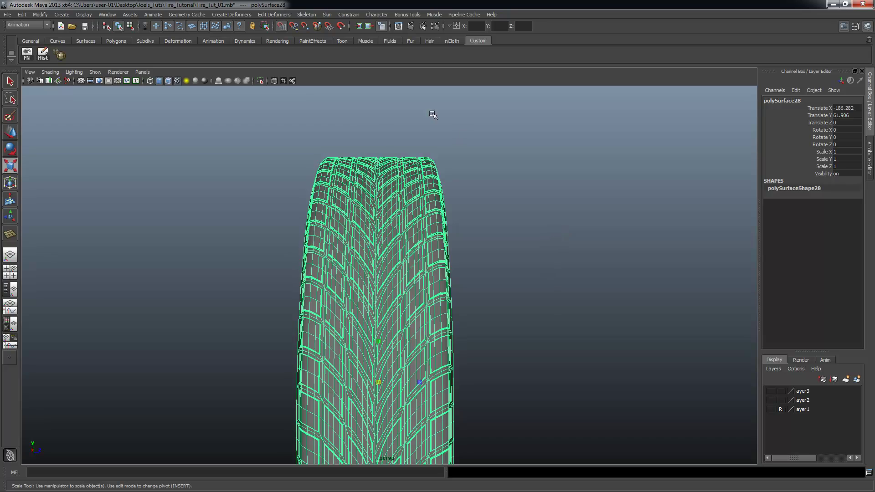
{"action": "left_click_drag", "start_coordinate": [415, 153], "coordinate": [397, 260], "text": "alt"}
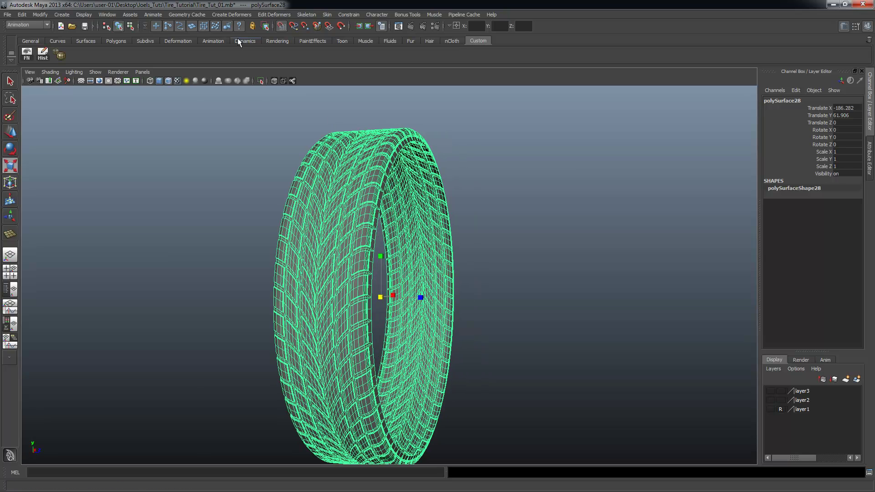
{"action": "left_click", "coordinate": [193, 16]}
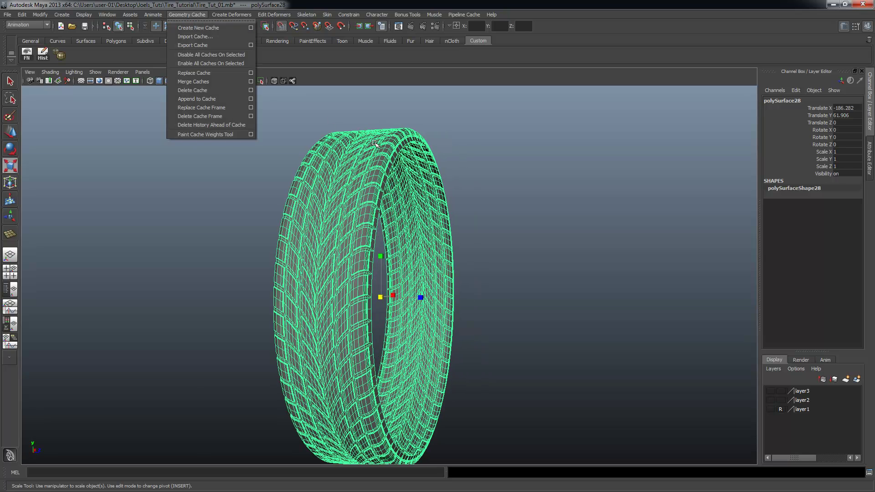
{"action": "left_click_drag", "start_coordinate": [375, 143], "coordinate": [395, 153], "text": "alt"}
{"action": "left_click_drag", "start_coordinate": [339, 115], "coordinate": [404, 141], "text": "alt"}
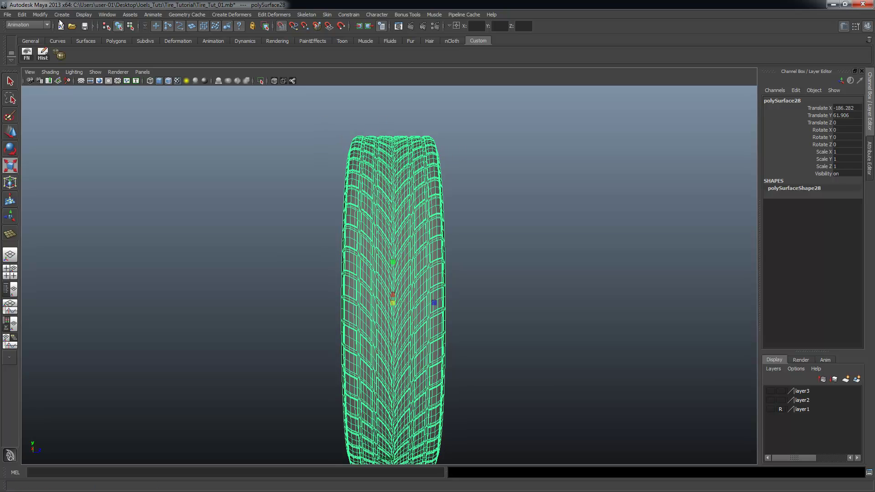
{"action": "left_click", "coordinate": [230, 15]}
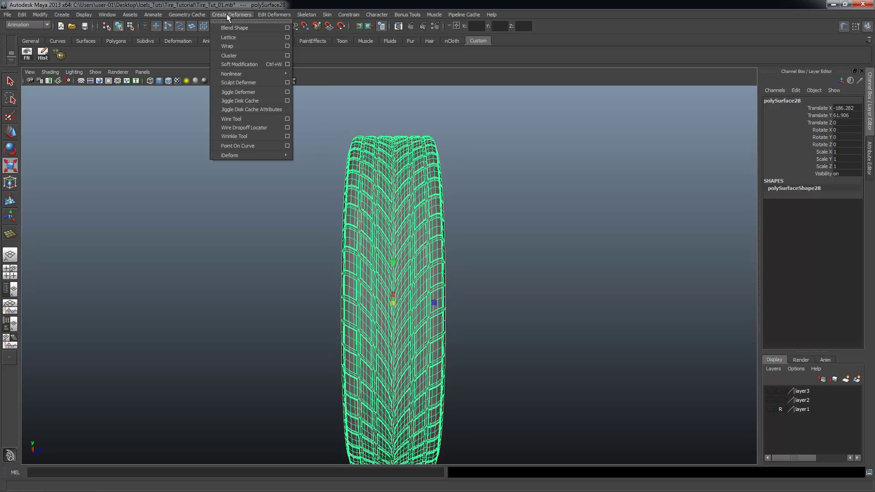
{"action": "left_click", "coordinate": [239, 38]}
{"action": "key", "text": "r"}
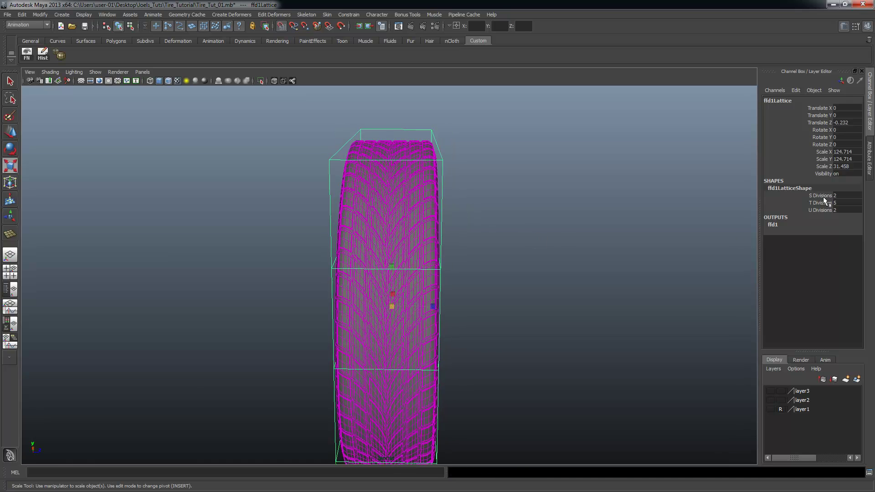
- Set the lattice to 3 S divisions and 5 U divisions
{"action": "left_click", "coordinate": [823, 196]}
{"action": "left_click", "coordinate": [823, 210]}
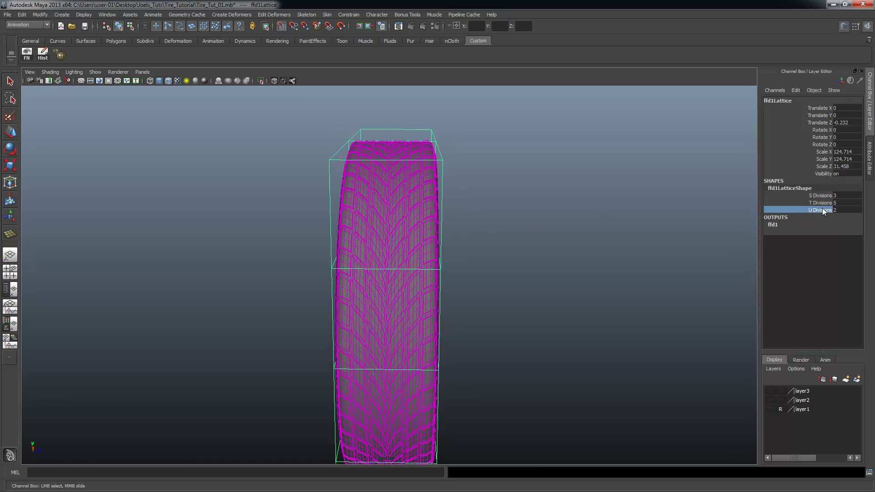
{"action": "middle_click_drag", "start_coordinate": [651, 207], "coordinate": [655, 207]}
{"action": "middle_click_drag", "start_coordinate": [597, 203], "coordinate": [589, 204]}
{"action": "left_click_drag", "start_coordinate": [504, 211], "coordinate": [497, 199], "text": "alt"}
{"action": "left_click_drag", "start_coordinate": [391, 145], "coordinate": [403, 165], "text": "alt"}
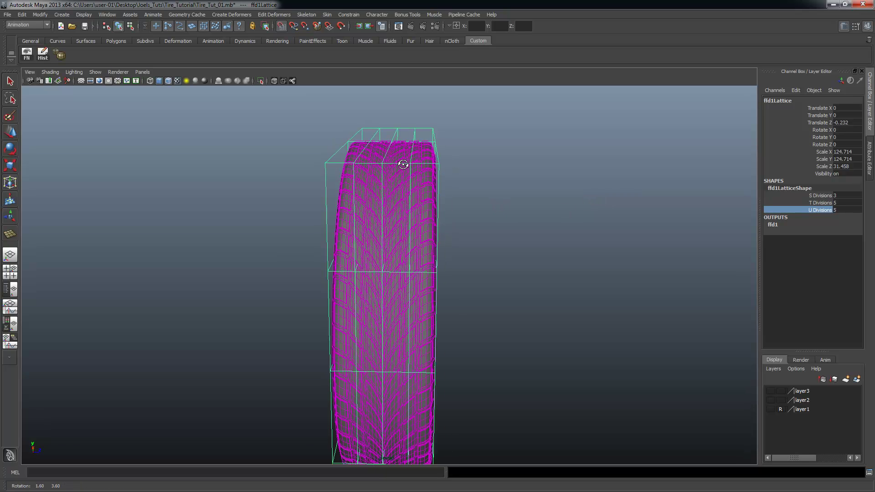
{"action": "left_click_drag", "start_coordinate": [669, 217], "coordinate": [668, 222], "text": "alt"}
- Select the three inner rows of lattice points across the tread's width and scale them up slightly and uniformly
{"action": "right_click_drag", "start_coordinate": [410, 125], "coordinate": [402, 105]}
{"action": "left_click_drag", "start_coordinate": [444, 135], "coordinate": [371, 152], "text": "alt"}
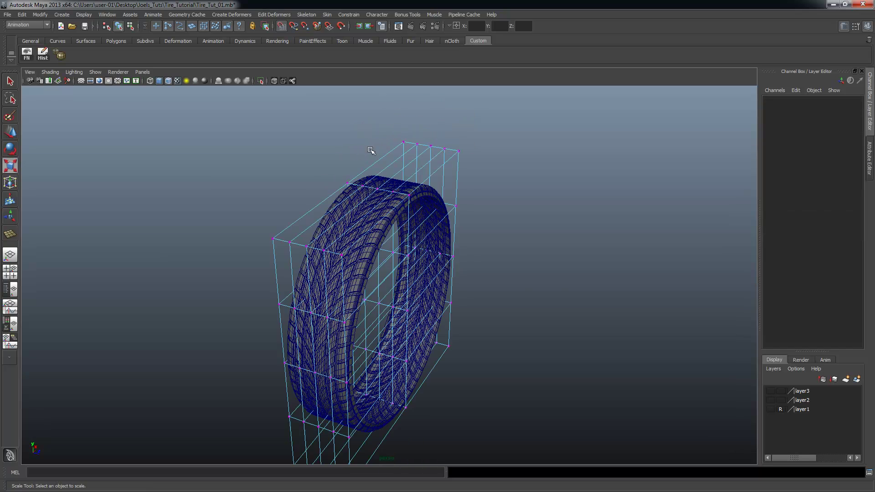
{"action": "key", "text": "space"}
{"action": "left_click_drag", "start_coordinate": [52, 153], "coordinate": [379, 199]}
{"action": "key", "text": "space"}
{"action": "left_click_drag", "start_coordinate": [516, 247], "coordinate": [506, 221], "text": "alt"}
{"action": "right_click_drag", "start_coordinate": [506, 221], "coordinate": [514, 223], "text": "alt"}
{"action": "left_click_drag", "start_coordinate": [514, 222], "coordinate": [503, 283], "text": "alt"}
{"action": "left_click_drag", "start_coordinate": [391, 352], "coordinate": [408, 320]}
{"action": "left_click_drag", "start_coordinate": [443, 169], "coordinate": [459, 171], "text": "alt"}
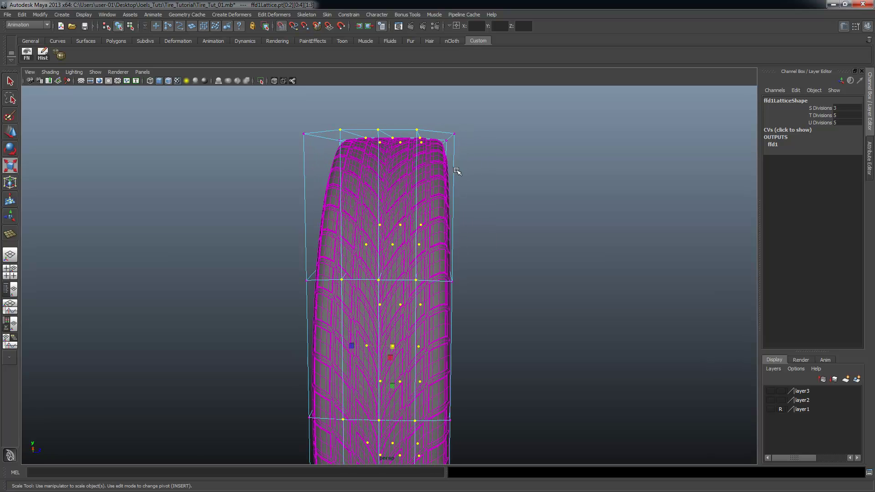
{"action": "right_click_drag", "start_coordinate": [459, 172], "coordinate": [294, 158], "text": "alt"}
- Reduce the selection to the center row of lattice points and scale it up slightly to crown the tread
{"action": "key", "text": "space"}
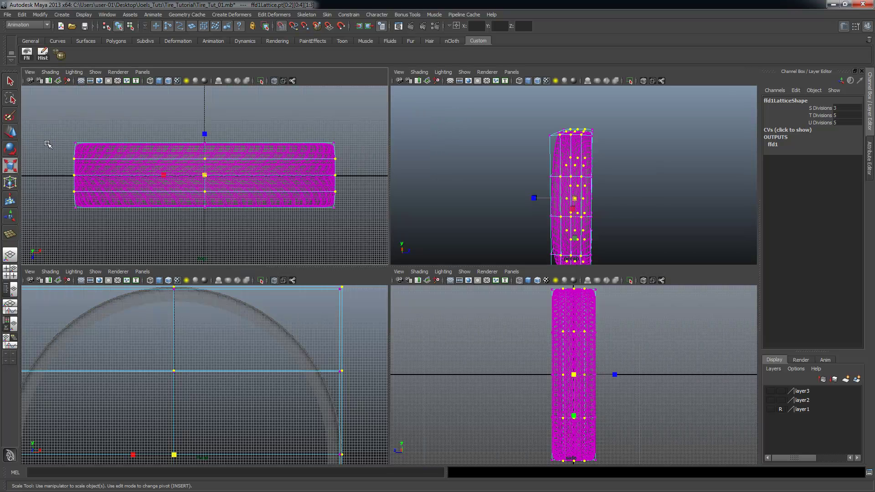
{"action": "left_click_drag", "start_coordinate": [385, 165], "coordinate": [385, 165], "text": "ctrl"}
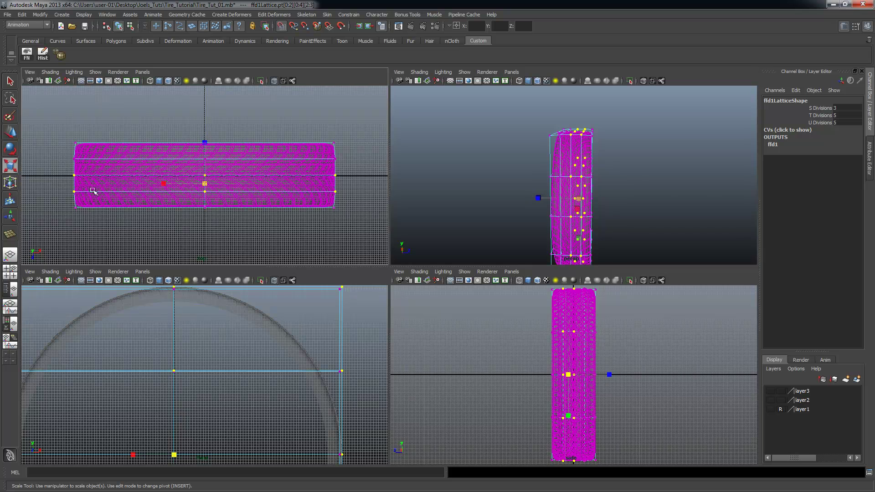
{"action": "left_click_drag", "start_coordinate": [255, 218], "coordinate": [462, 236], "text": "ctrl"}
{"action": "key", "text": "space"}
{"action": "right_click_drag", "start_coordinate": [533, 195], "coordinate": [547, 264], "text": "alt"}
{"action": "left_click_drag", "start_coordinate": [547, 264], "coordinate": [546, 283], "text": "alt"}
{"action": "key", "text": "r"}
{"action": "left_click_drag", "start_coordinate": [393, 367], "coordinate": [424, 378]}
{"action": "left_click", "coordinate": [583, 323]}
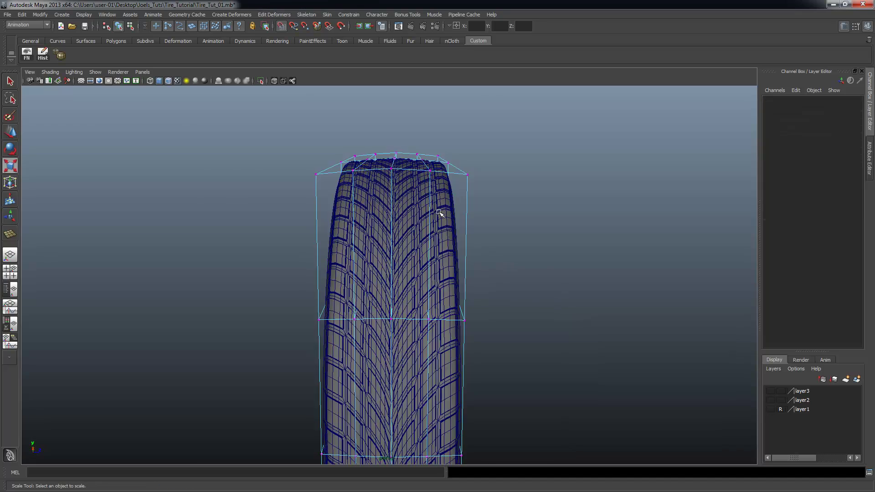
- Delete the tread mesh's history to bake in the crowned shape and remove the new lattice
{"action": "left_click", "coordinate": [442, 217]}
{"action": "left_click_drag", "start_coordinate": [542, 255], "coordinate": [515, 235], "text": "alt"}
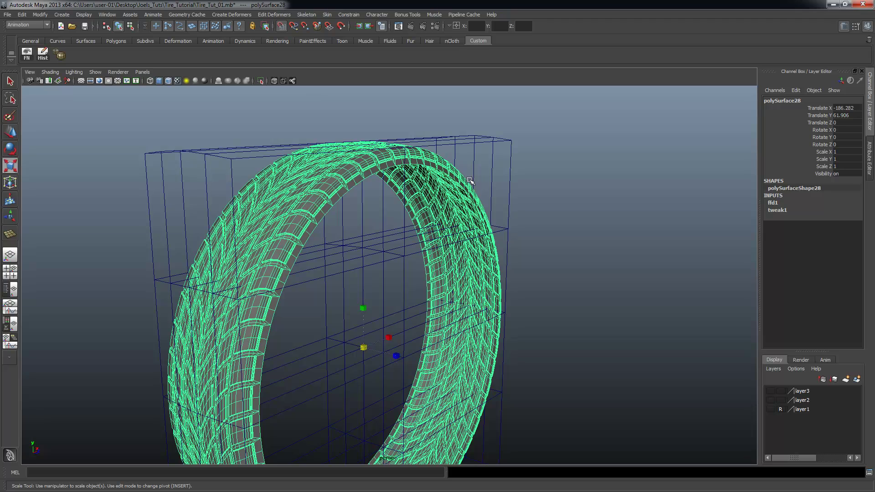
{"action": "left_click_drag", "start_coordinate": [466, 185], "coordinate": [386, 161], "text": "alt"}
{"action": "left_click", "coordinate": [42, 58]}
{"action": "left_click", "coordinate": [573, 192]}
- Examine the baked tread's curvature and the open border edges along its side up close
{"action": "left_click_drag", "start_coordinate": [573, 192], "coordinate": [516, 227], "text": "alt"}
{"action": "right_click_drag", "start_coordinate": [515, 226], "coordinate": [534, 182], "text": "alt"}
{"action": "middle_click_drag", "start_coordinate": [534, 182], "coordinate": [437, 257], "text": "alt"}
{"action": "left_click_drag", "start_coordinate": [436, 256], "coordinate": [457, 262], "text": "alt"}
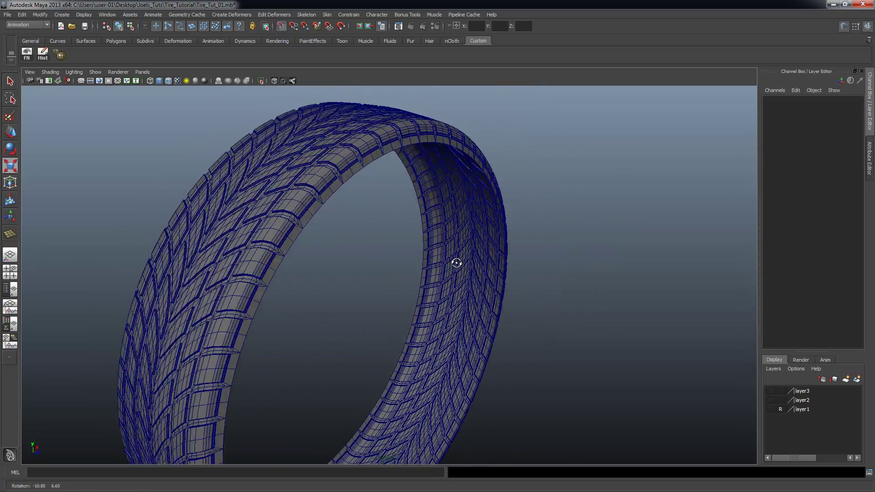
{"action": "right_click_drag", "start_coordinate": [457, 262], "coordinate": [553, 191], "text": "alt"}
{"action": "middle_click_drag", "start_coordinate": [553, 191], "coordinate": [438, 221], "text": "alt"}
{"action": "left_click", "coordinate": [356, 164]}
{"action": "left_click_drag", "start_coordinate": [397, 201], "coordinate": [361, 192], "text": "alt"}
{"action": "right_click_drag", "start_coordinate": [360, 192], "coordinate": [406, 149], "text": "alt"}
{"action": "left_click_drag", "start_coordinate": [406, 149], "coordinate": [431, 144], "text": "alt"}
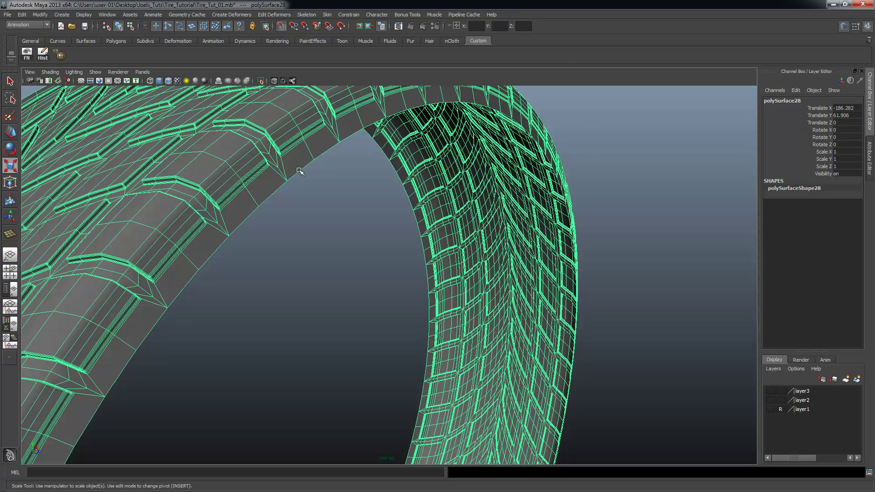
{"action": "right_click_drag", "start_coordinate": [491, 125], "coordinate": [378, 154], "text": "alt"}
{"action": "left_click_drag", "start_coordinate": [438, 168], "coordinate": [391, 180], "text": "alt"}
{"action": "right_click_drag", "start_coordinate": [391, 179], "coordinate": [366, 180], "text": "alt"}
{"action": "middle_click_drag", "start_coordinate": [366, 180], "coordinate": [367, 159], "text": "alt"}
{"action": "left_click_drag", "start_coordinate": [367, 159], "coordinate": [402, 165], "text": "alt"}
{"action": "right_click_drag", "start_coordinate": [402, 165], "coordinate": [432, 192], "text": "alt"}
{"action": "middle_click_drag", "start_coordinate": [431, 191], "coordinate": [431, 207], "text": "alt"}
{"action": "left_click_drag", "start_coordinate": [431, 207], "coordinate": [348, 168], "text": "alt"}
- Select the open border edge loop along one side of the tread mesh
{"action": "right_click_drag", "start_coordinate": [345, 167], "coordinate": [325, 168]}
{"action": "left_click", "coordinate": [345, 168]}
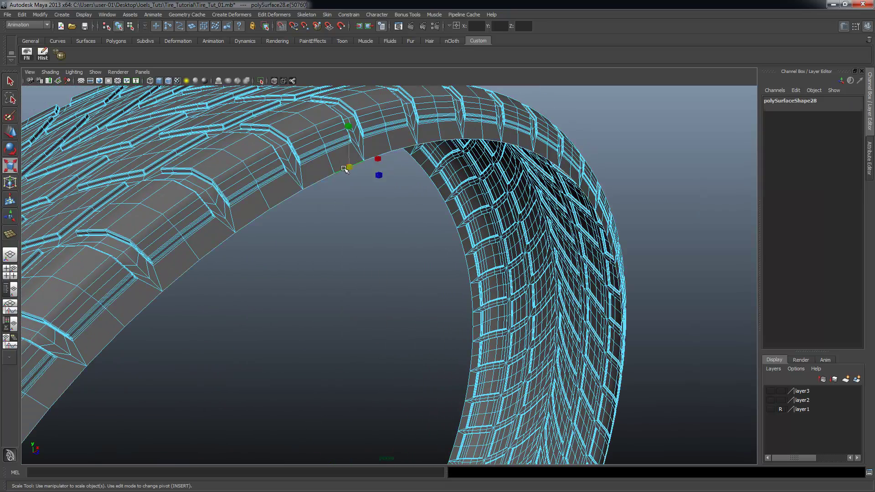
{"action": "left_click_drag", "start_coordinate": [521, 244], "coordinate": [393, 255], "text": "alt"}
- Switch to the Polygons menu set and extrude the selected border edge loop
{"action": "left_click", "coordinate": [228, 14]}
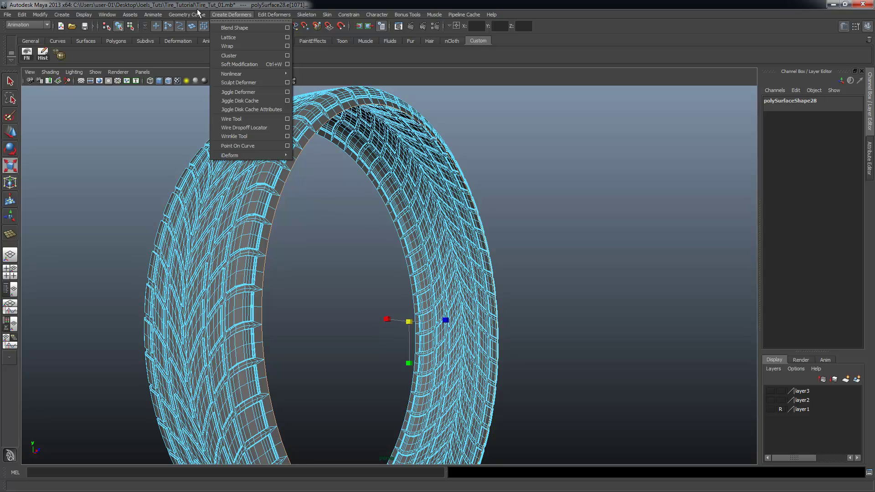
{"action": "left_click", "coordinate": [212, 6]}
{"action": "left_click", "coordinate": [42, 24]}
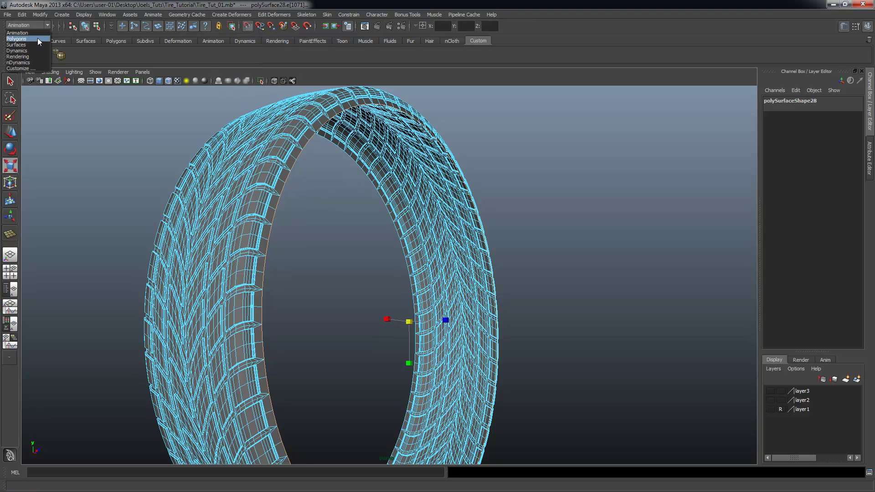
{"action": "left_click", "coordinate": [37, 37]}
{"action": "left_click", "coordinate": [193, 14]}
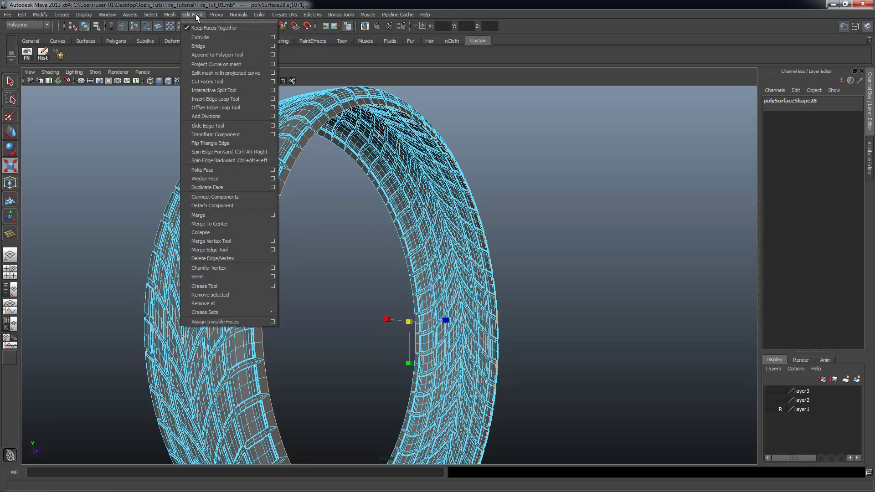
{"action": "left_click", "coordinate": [201, 37]}
{"action": "mouse_move", "coordinate": [460, 304]}
{"action": "left_mouse_down", "text": "alt"}
{"action": "mouse_move", "coordinate": [453, 323]}
{"action": "mouse_move", "coordinate": [449, 316]}
{"action": "left_mouse_up", "text": "alt"}
{"action": "right_click_drag", "start_coordinate": [449, 316], "coordinate": [352, 280], "text": "alt"}
{"action": "middle_click_drag", "start_coordinate": [445, 460], "coordinate": [362, 361], "text": "alt"}
- Try pulling the extruded edges inward and sideways to start the sidewall, and undo the pull
{"action": "left_click_drag", "start_coordinate": [294, 375], "coordinate": [382, 362]}
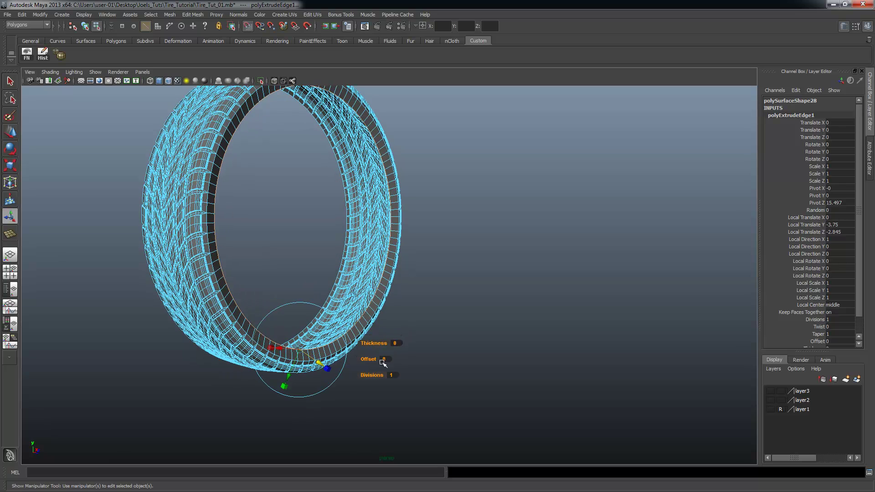
{"action": "key", "text": "ctrl+z"}
{"action": "key", "text": "ctrl+z"}
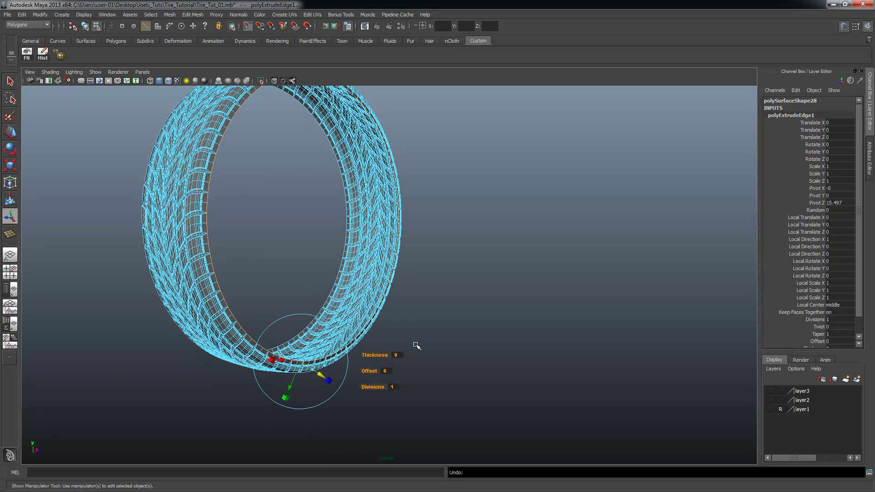
- Examine the tread's side border edges all around the tire opening
{"action": "right_click_drag", "start_coordinate": [294, 234], "coordinate": [357, 328], "text": "alt"}
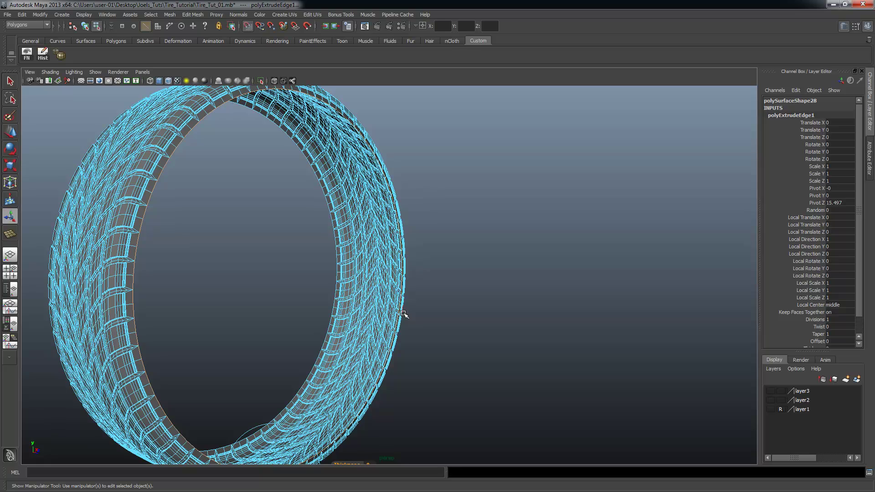
{"action": "left_click_drag", "start_coordinate": [486, 335], "coordinate": [344, 264], "text": "alt"}
{"action": "right_click_drag", "start_coordinate": [344, 264], "coordinate": [495, 314], "text": "alt"}
{"action": "left_click_drag", "start_coordinate": [438, 307], "coordinate": [433, 306], "text": "alt"}
{"action": "right_click_drag", "start_coordinate": [433, 305], "coordinate": [330, 283], "text": "alt"}
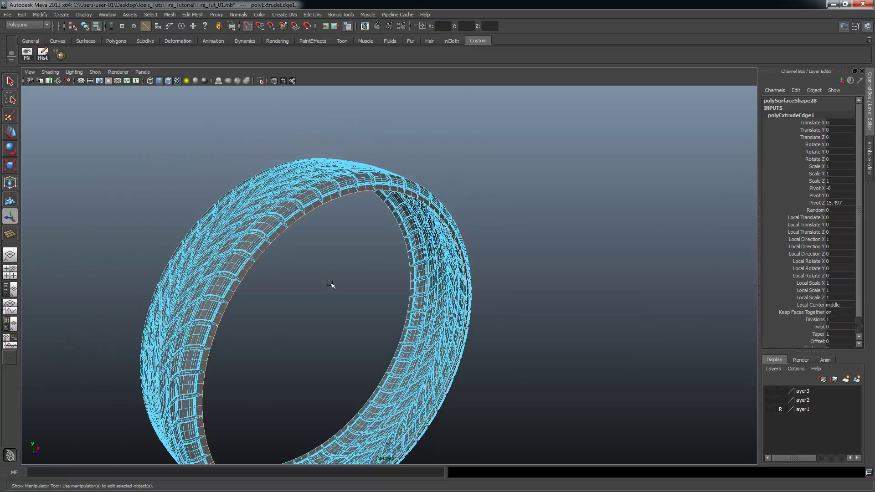
{"action": "middle_click_drag", "start_coordinate": [330, 283], "coordinate": [375, 246], "text": "alt"}
{"action": "key", "text": "q"}
{"action": "left_click_drag", "start_coordinate": [377, 235], "coordinate": [387, 209], "text": "alt"}
{"action": "left_click_drag", "start_coordinate": [455, 258], "coordinate": [445, 287], "text": "alt"}
{"action": "middle_click_drag", "start_coordinate": [445, 287], "coordinate": [441, 277], "text": "alt"}
{"action": "left_click_drag", "start_coordinate": [440, 278], "coordinate": [465, 272], "text": "alt"}
- Try to convert the selected border edges to a curve with Best guess form and 1 Linear degree
{"action": "left_click", "coordinate": [41, 15]}
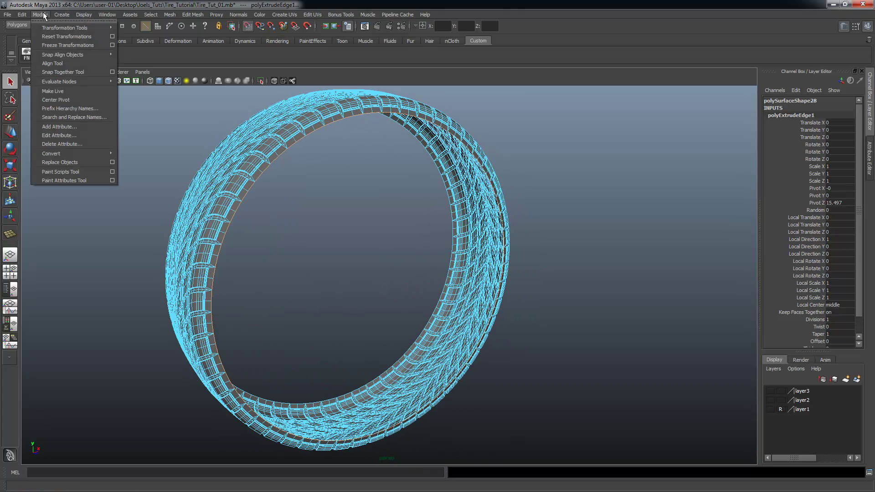
{"action": "mouse_move", "coordinate": [61, 149]}
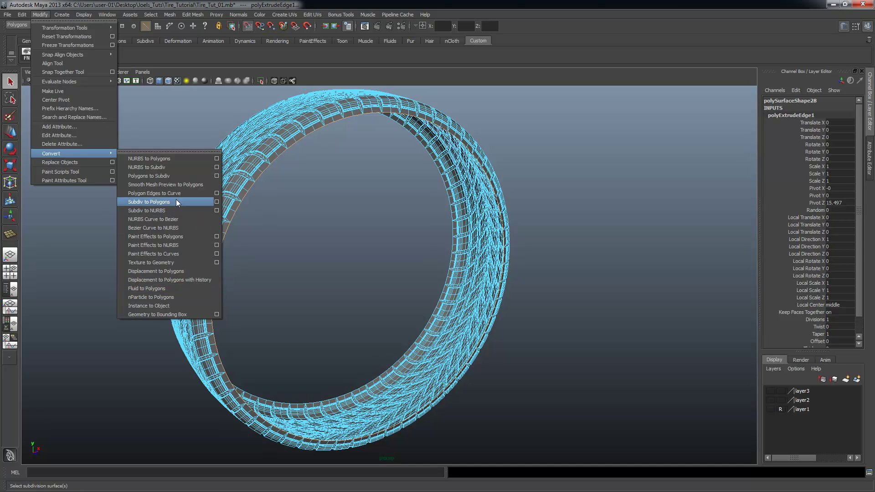
{"action": "left_click", "coordinate": [217, 193]}
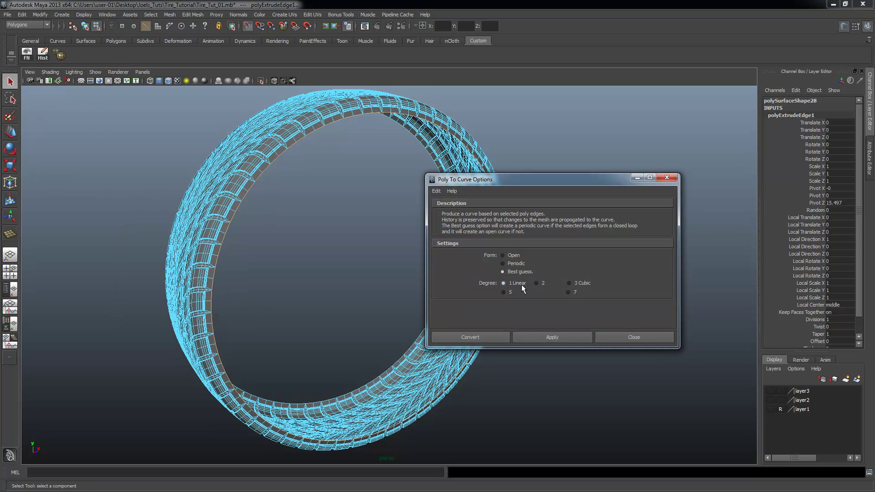
{"action": "left_click", "coordinate": [553, 337]}
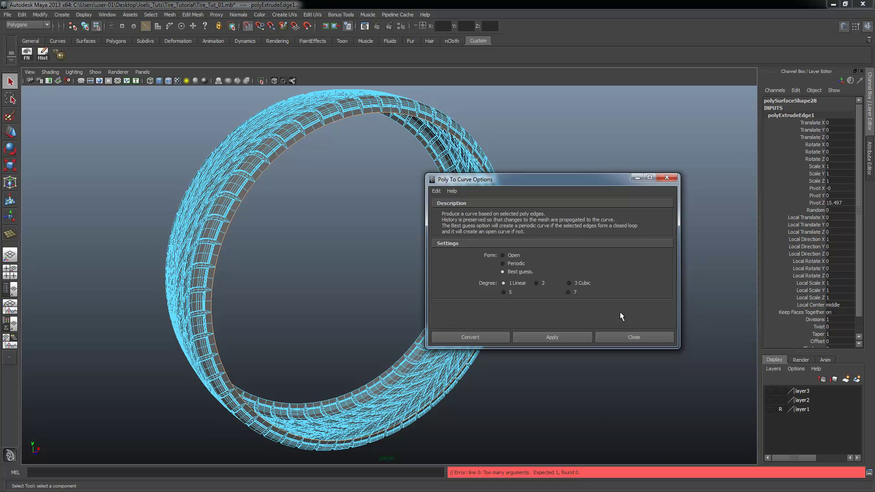
{"action": "right_click_drag", "start_coordinate": [367, 263], "coordinate": [378, 259], "text": "alt"}
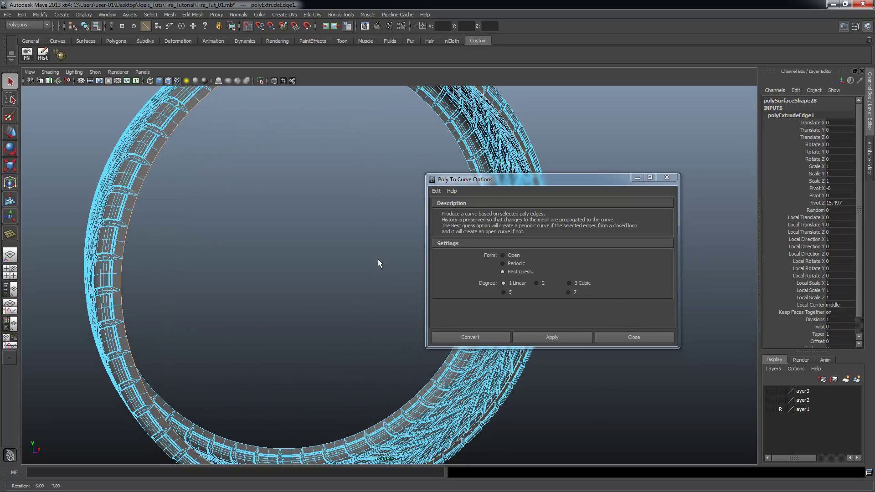
{"action": "left_click", "coordinate": [557, 339]}
{"action": "left_click", "coordinate": [611, 336]}
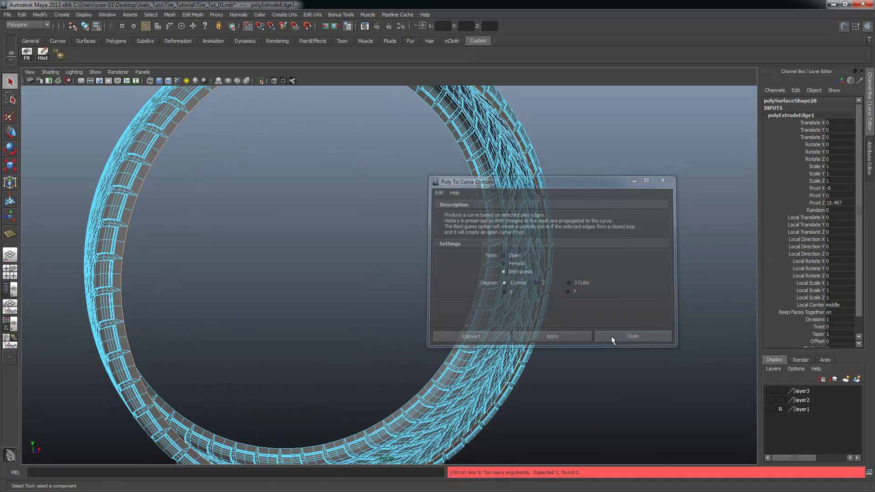
{"action": "scroll", "coordinate": [403, 354], "scroll_direction": "down", "scroll_amount": 3}
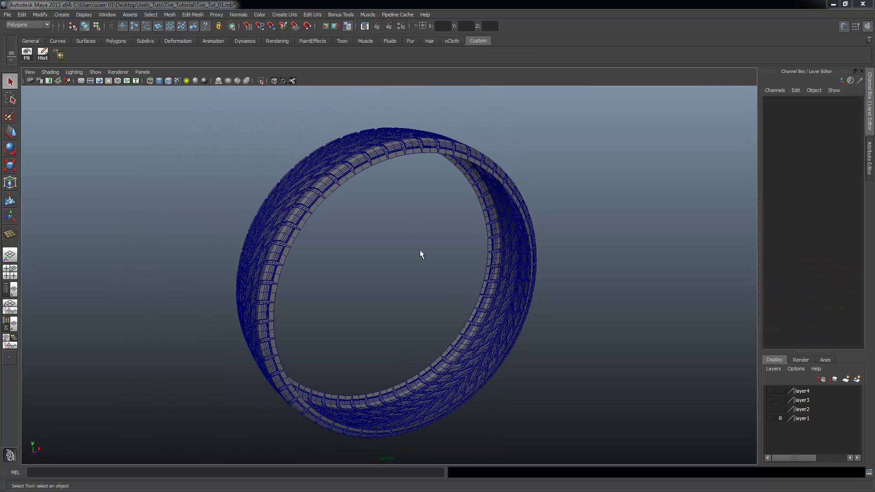
{"action": "left_click_drag", "start_coordinate": [420, 254], "coordinate": [395, 221], "text": "alt"}
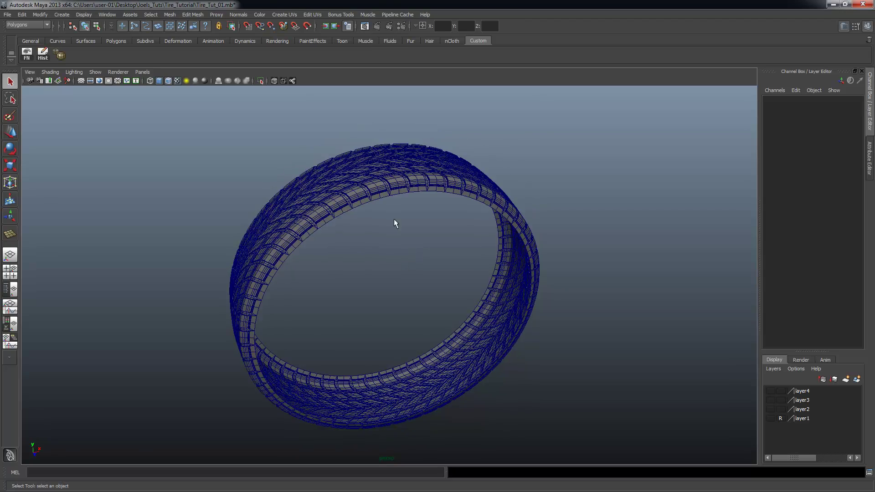
- Select the tread mesh and examine the side border strip around its opening
{"action": "left_click", "coordinate": [306, 217]}
{"action": "left_click_drag", "start_coordinate": [306, 217], "coordinate": [338, 232], "text": "alt"}
{"action": "right_click_drag", "start_coordinate": [338, 232], "coordinate": [381, 270], "text": "alt"}
{"action": "left_click_drag", "start_coordinate": [379, 267], "coordinate": [342, 170], "text": "alt"}
{"action": "right_click_drag", "start_coordinate": [313, 179], "coordinate": [388, 214], "text": "alt"}
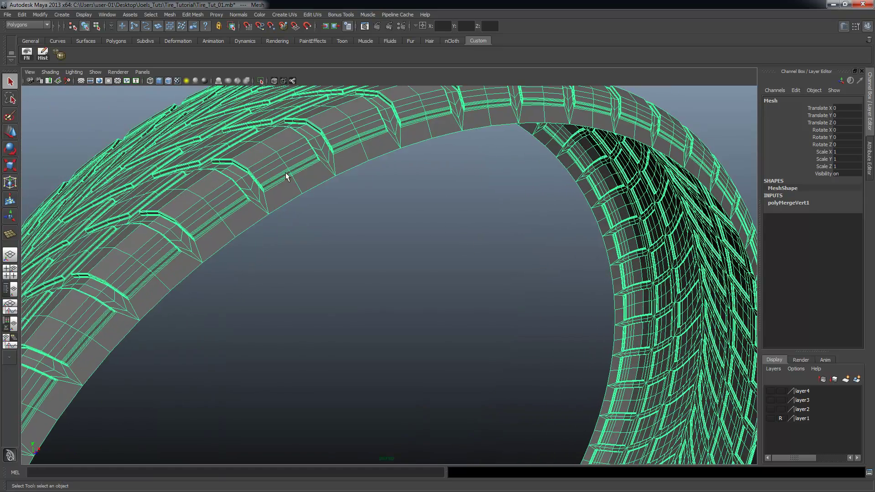
{"action": "left_click_drag", "start_coordinate": [288, 178], "coordinate": [308, 186], "text": "alt"}
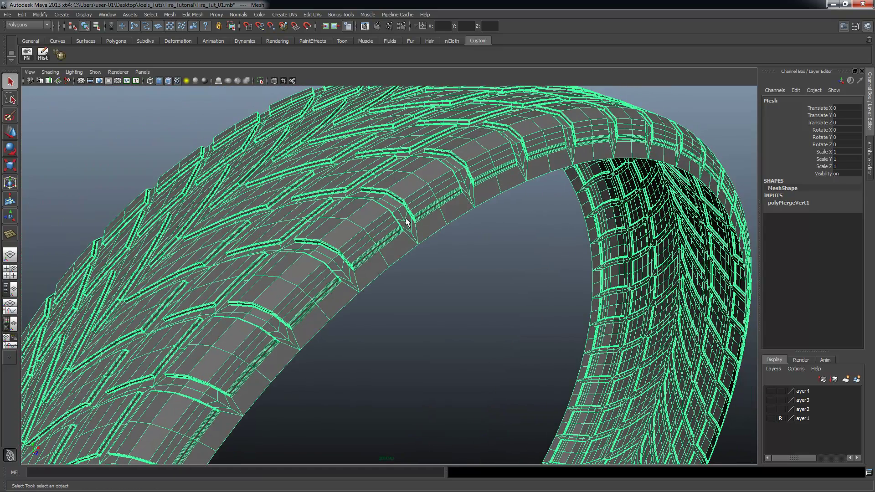
{"action": "left_click", "coordinate": [494, 219]}
{"action": "left_click", "coordinate": [485, 180]}
{"action": "mouse_move", "coordinate": [523, 204]}
{"action": "left_mouse_down", "text": "alt"}
{"action": "mouse_move", "coordinate": [501, 202]}
{"action": "mouse_move", "coordinate": [512, 202]}
{"action": "left_mouse_up", "text": "alt"}
{"action": "right_click_drag", "start_coordinate": [466, 204], "coordinate": [488, 210], "text": "alt"}
{"action": "left_click_drag", "start_coordinate": [488, 212], "coordinate": [469, 223], "text": "alt"}
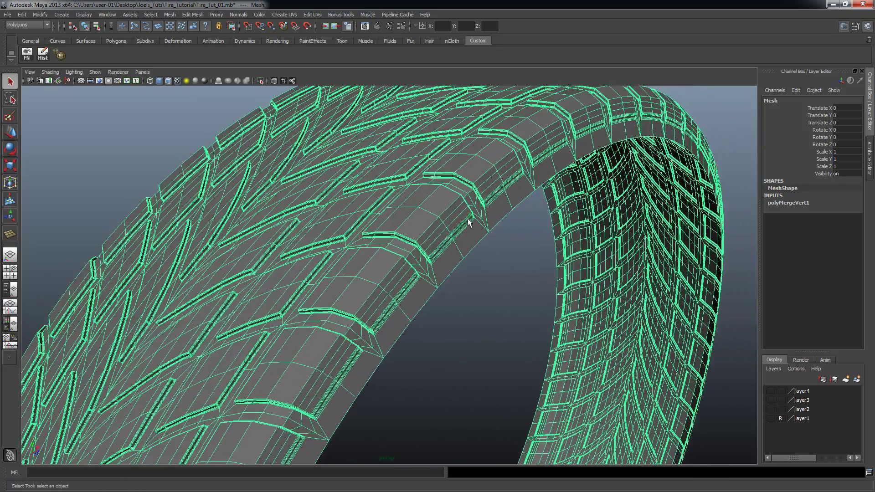
{"action": "left_click_drag", "start_coordinate": [454, 172], "coordinate": [450, 201], "text": "alt"}
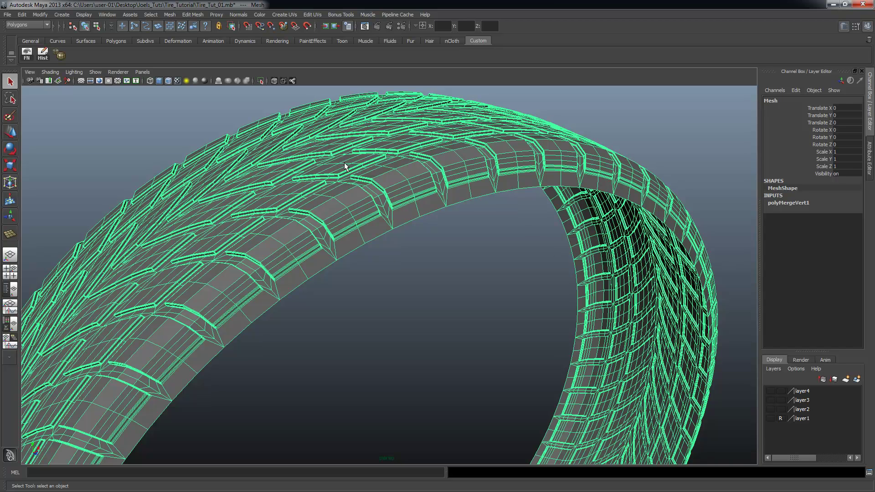
{"action": "right_click_drag", "start_coordinate": [266, 201], "coordinate": [233, 204], "text": "alt"}
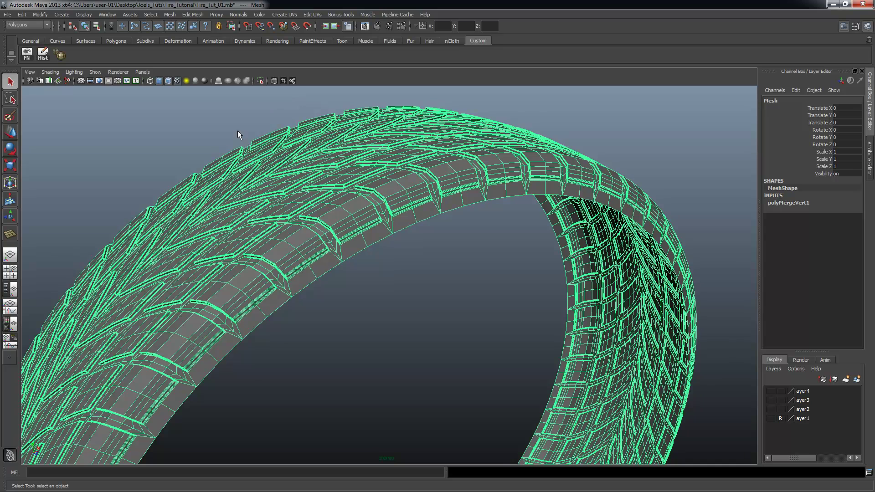
- Export the selected tread mesh using the OBJexport file type
{"action": "left_click", "coordinate": [8, 15]}
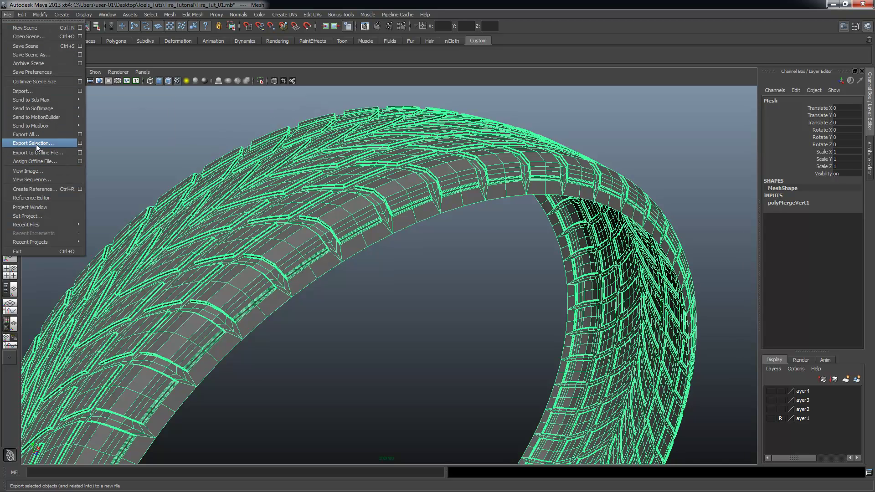
{"action": "left_click", "coordinate": [81, 144]}
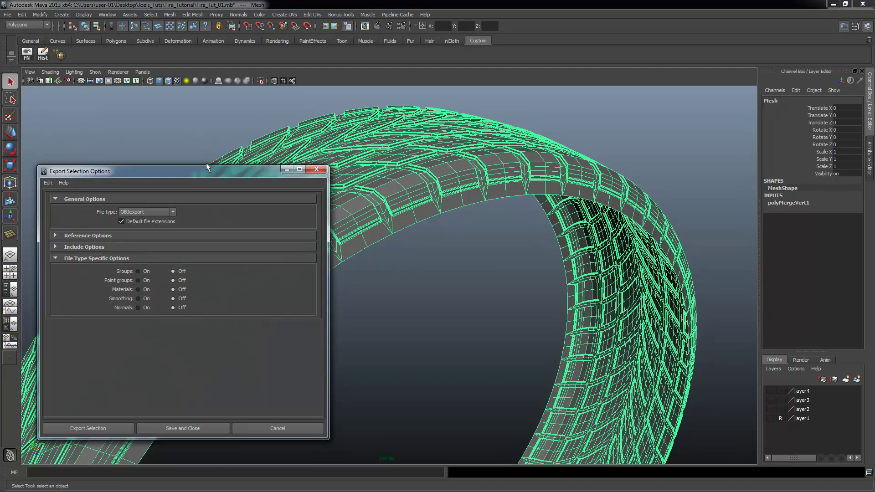
{"action": "left_click", "coordinate": [136, 213]}
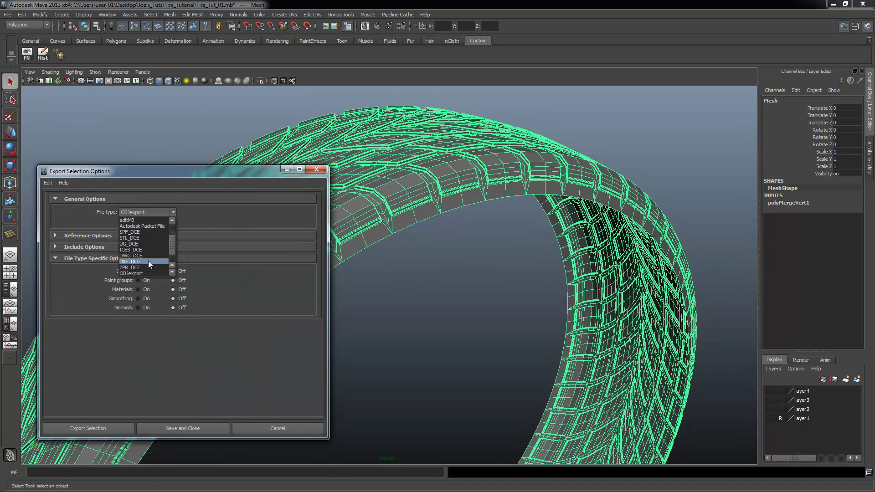
{"action": "left_click", "coordinate": [140, 272]}
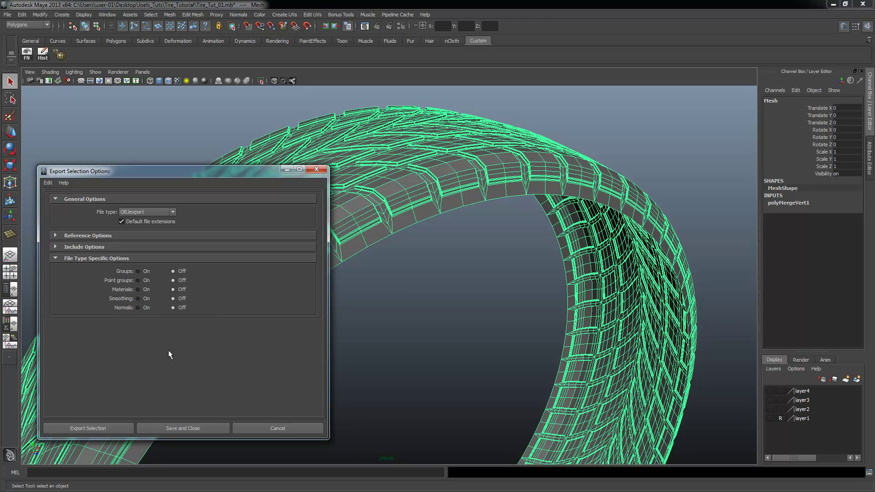
{"action": "left_click", "coordinate": [97, 427]}
{"action": "left_click", "coordinate": [310, 177]}
{"action": "double_click", "coordinate": [310, 179]}
{"action": "left_click", "coordinate": [460, 254]}
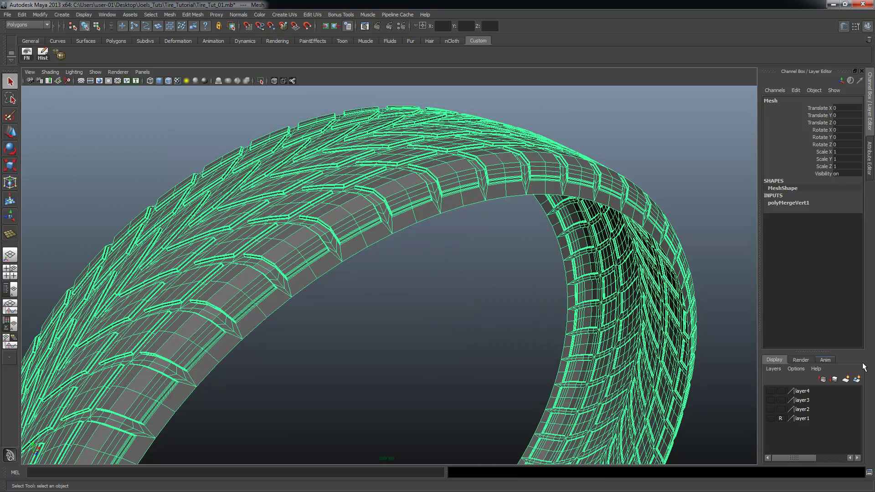
- Put the original tread mesh on a new display layer and hide that layer
{"action": "left_click", "coordinate": [857, 380]}
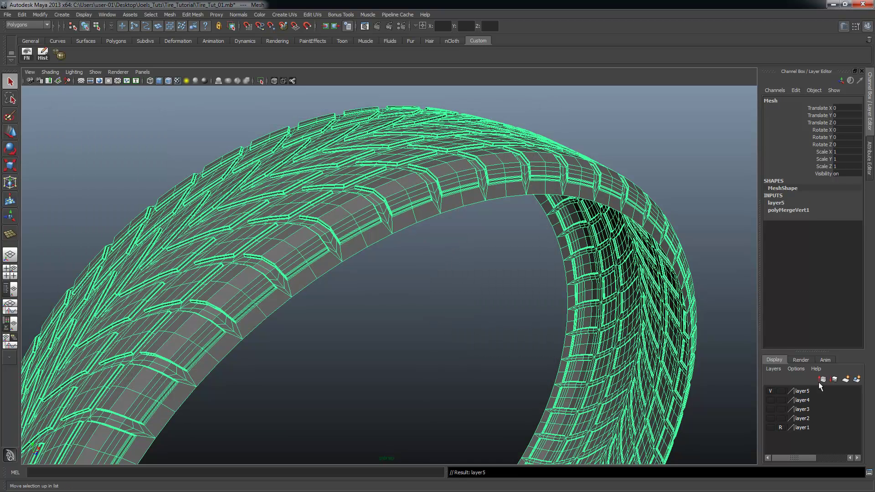
{"action": "left_click", "coordinate": [771, 391]}
{"action": "left_click", "coordinate": [487, 172]}
- Import the exported tread mesh back into the scene
{"action": "left_click", "coordinate": [7, 15]}
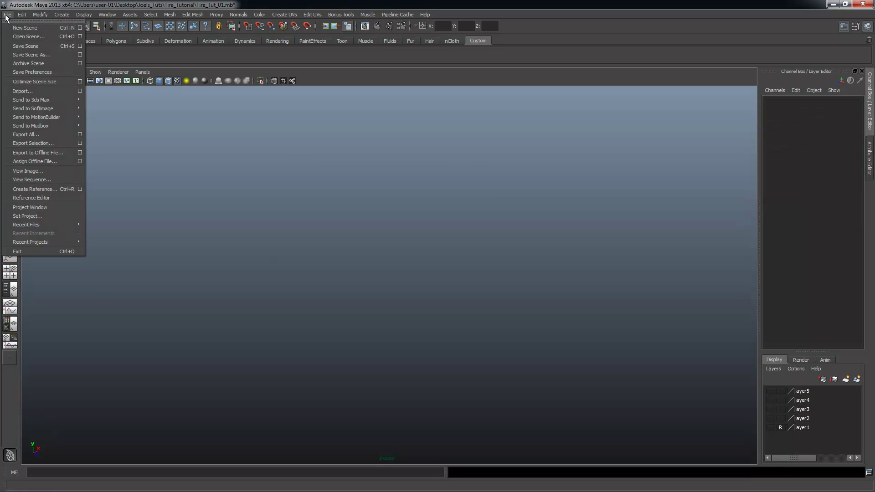
{"action": "left_click", "coordinate": [20, 92]}
{"action": "left_click", "coordinate": [469, 178]}
{"action": "double_click", "coordinate": [468, 179]}
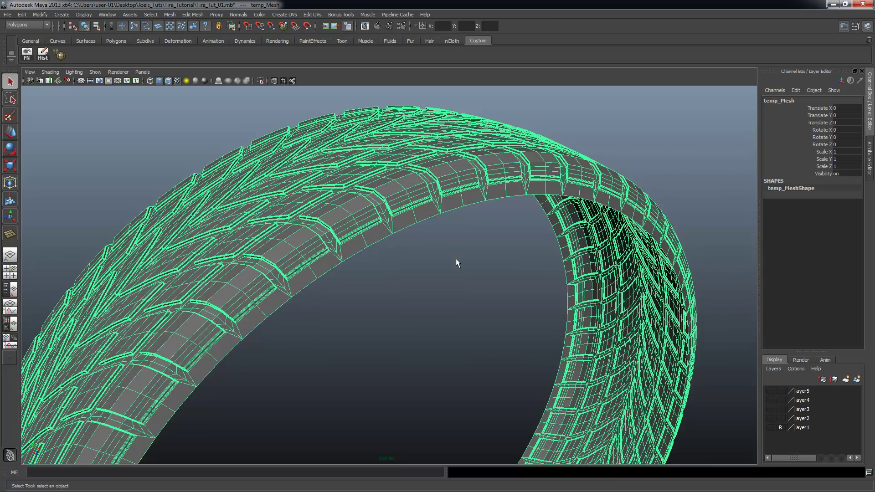
- Select the side border edge loop of the imported tread mesh in edge mode
{"action": "left_click_drag", "start_coordinate": [397, 230], "coordinate": [370, 184], "text": "alt"}
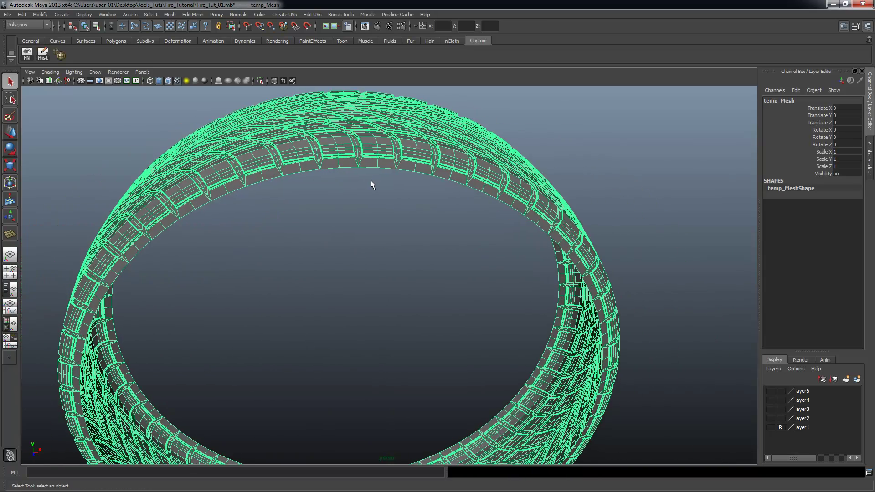
{"action": "right_click_drag", "start_coordinate": [357, 171], "coordinate": [422, 212], "text": "alt"}
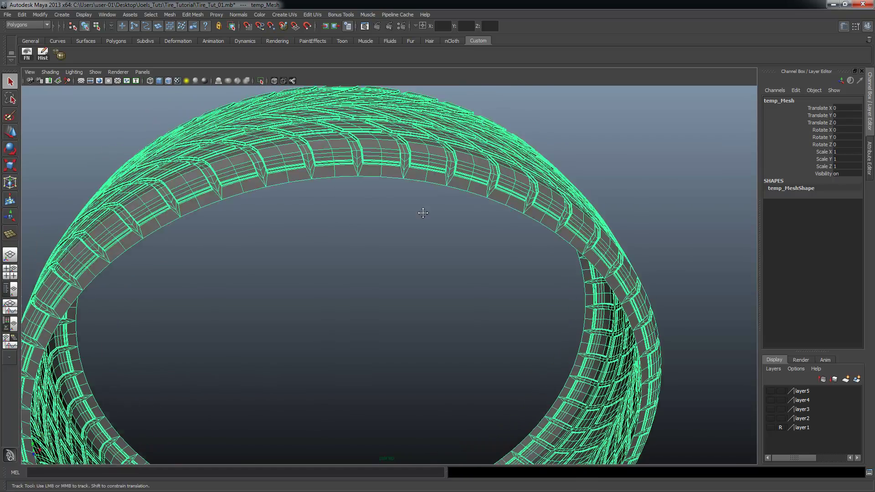
{"action": "right_click_drag", "start_coordinate": [353, 187], "coordinate": [389, 201], "text": "alt"}
{"action": "left_click_drag", "start_coordinate": [388, 201], "coordinate": [408, 210], "text": "alt"}
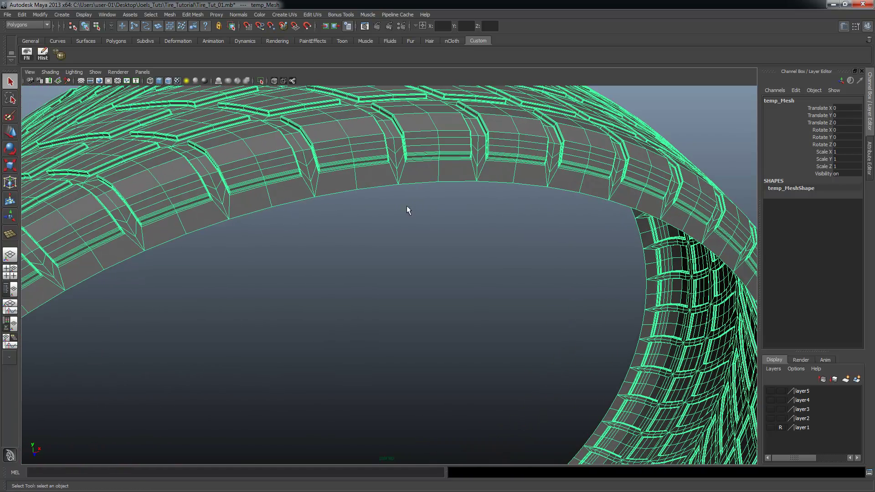
{"action": "right_click_drag", "start_coordinate": [383, 179], "coordinate": [383, 159]}
{"action": "double_click", "coordinate": [378, 185]}
{"action": "right_click_drag", "start_coordinate": [496, 236], "coordinate": [355, 270], "text": "alt"}
{"action": "left_click_drag", "start_coordinate": [355, 269], "coordinate": [355, 173], "text": "alt"}
- Convert the selected border edges to a curve with Best guess form and 1 Linear degree
{"action": "left_click", "coordinate": [64, 14]}
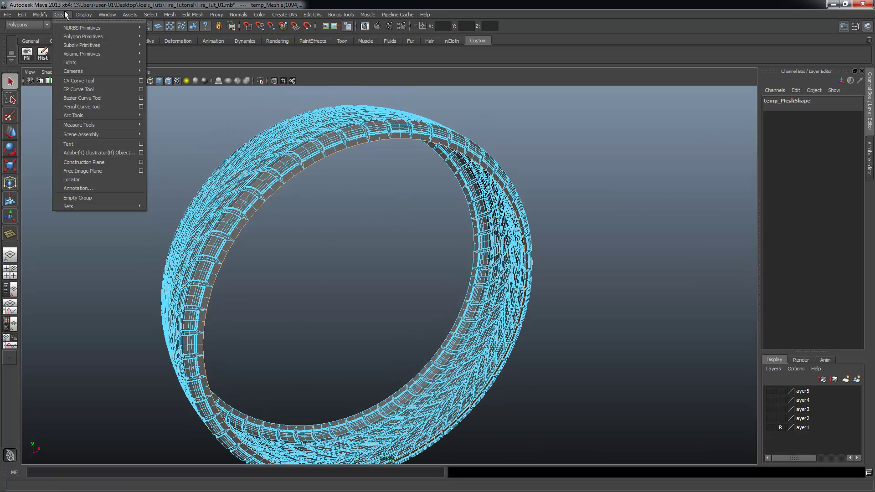
{"action": "mouse_move", "coordinate": [43, 17]}
{"action": "mouse_move", "coordinate": [55, 152]}
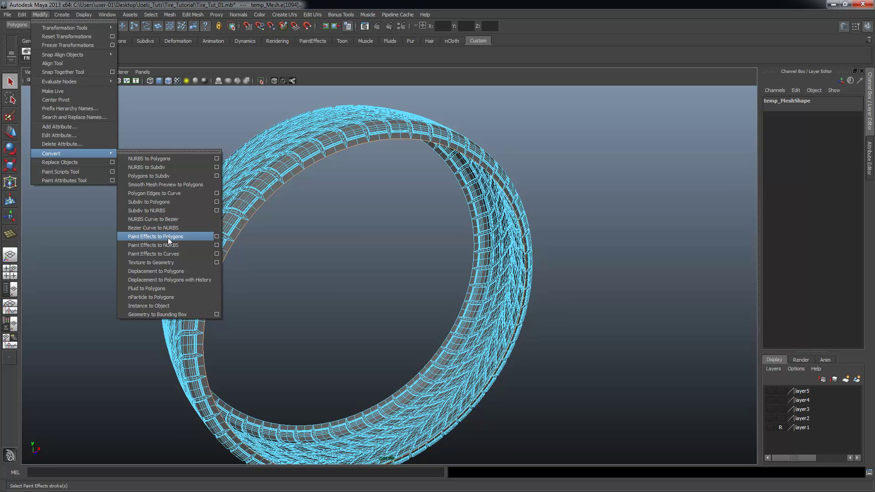
{"action": "left_click", "coordinate": [217, 193]}
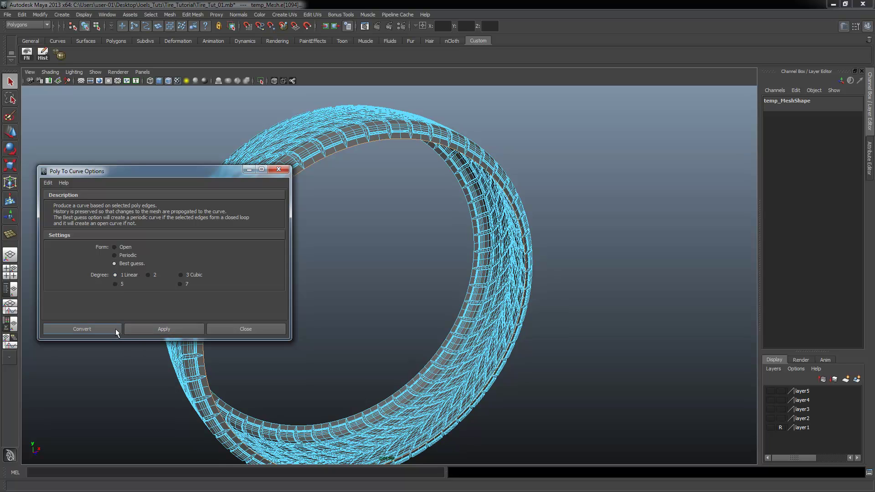
{"action": "left_click", "coordinate": [150, 327]}
{"action": "left_click", "coordinate": [235, 327]}
{"action": "left_click_drag", "start_coordinate": [331, 296], "coordinate": [343, 163], "text": "alt"}
- Display the border curve's control vertices and inspect a selected one at the bottom of the tire opening
{"action": "right_click", "coordinate": [343, 164]}
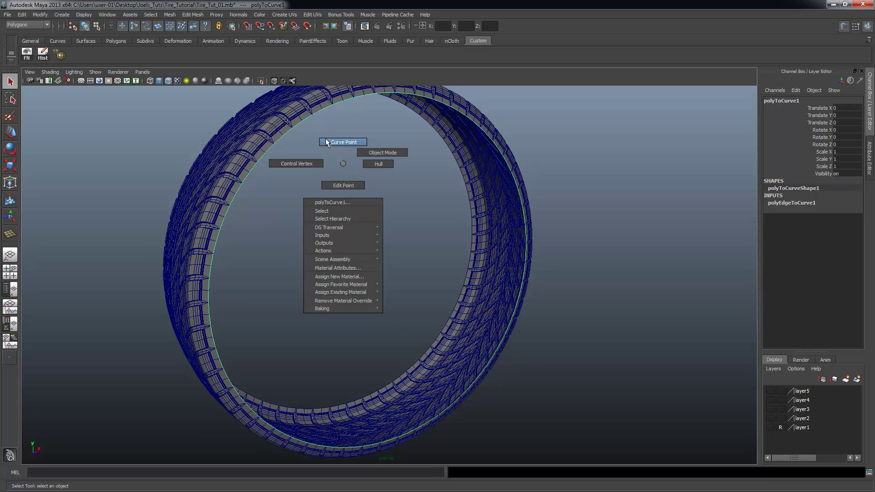
{"action": "left_click", "coordinate": [305, 163]}
{"action": "left_click_drag", "start_coordinate": [344, 220], "coordinate": [465, 157], "text": "alt"}
{"action": "right_click_drag", "start_coordinate": [465, 157], "coordinate": [510, 277], "text": "alt"}
{"action": "left_click_drag", "start_coordinate": [510, 276], "coordinate": [458, 250], "text": "alt"}
{"action": "right_click_drag", "start_coordinate": [459, 250], "coordinate": [429, 315], "text": "alt"}
{"action": "middle_click_drag", "start_coordinate": [413, 305], "coordinate": [449, 279], "text": "alt"}
{"action": "right_click_drag", "start_coordinate": [226, 319], "coordinate": [338, 322], "text": "alt"}
{"action": "middle_click_drag", "start_coordinate": [332, 322], "coordinate": [398, 302], "text": "alt"}
{"action": "left_click_drag", "start_coordinate": [251, 312], "coordinate": [283, 359]}
{"action": "key", "text": "f"}
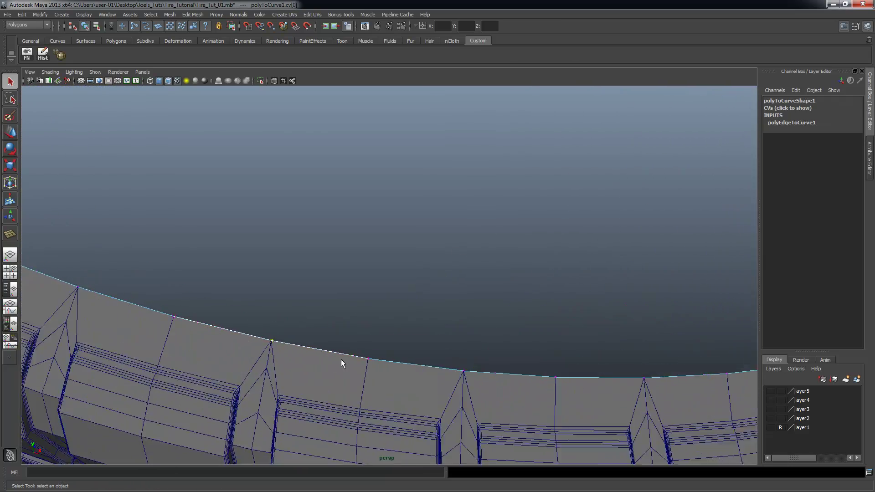
- Examine how the curve's control vertices follow the tread border, then return to object selection
{"action": "left_click_drag", "start_coordinate": [315, 332], "coordinate": [219, 227], "text": "alt"}
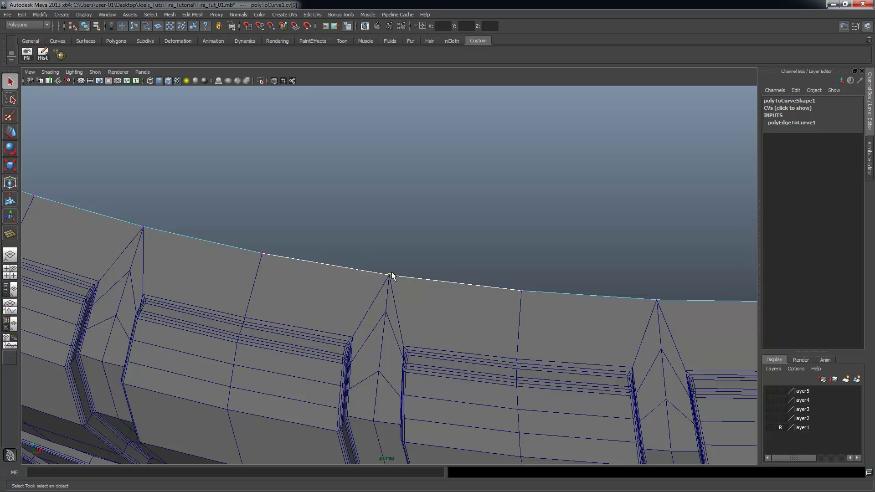
{"action": "scroll", "coordinate": [258, 248], "scroll_direction": "down", "scroll_amount": 10}
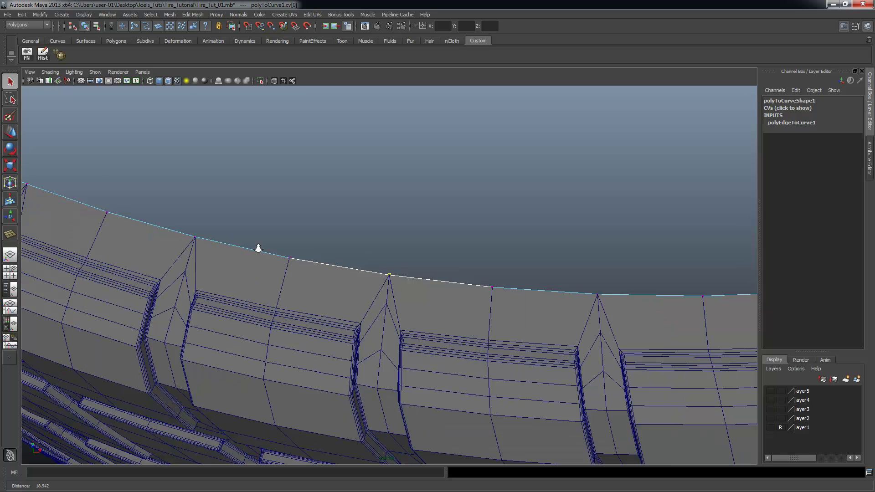
{"action": "middle_click_drag", "start_coordinate": [373, 224], "coordinate": [341, 296], "text": "alt"}
{"action": "left_click_drag", "start_coordinate": [342, 296], "coordinate": [363, 315], "text": "alt"}
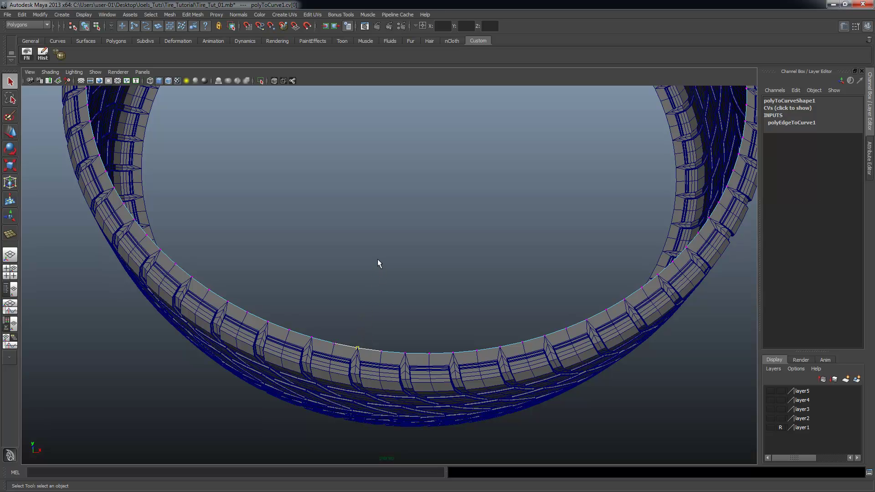
{"action": "right_click_drag", "start_coordinate": [460, 252], "coordinate": [289, 303], "text": "alt"}
{"action": "middle_click_drag", "start_coordinate": [289, 303], "coordinate": [265, 387], "text": "alt"}
{"action": "left_click_drag", "start_coordinate": [264, 387], "coordinate": [322, 312], "text": "alt"}
{"action": "right_click_drag", "start_coordinate": [322, 311], "coordinate": [322, 278], "text": "alt"}
{"action": "middle_click_drag", "start_coordinate": [322, 278], "coordinate": [324, 317], "text": "alt"}
{"action": "left_click_drag", "start_coordinate": [325, 317], "coordinate": [378, 303], "text": "alt"}
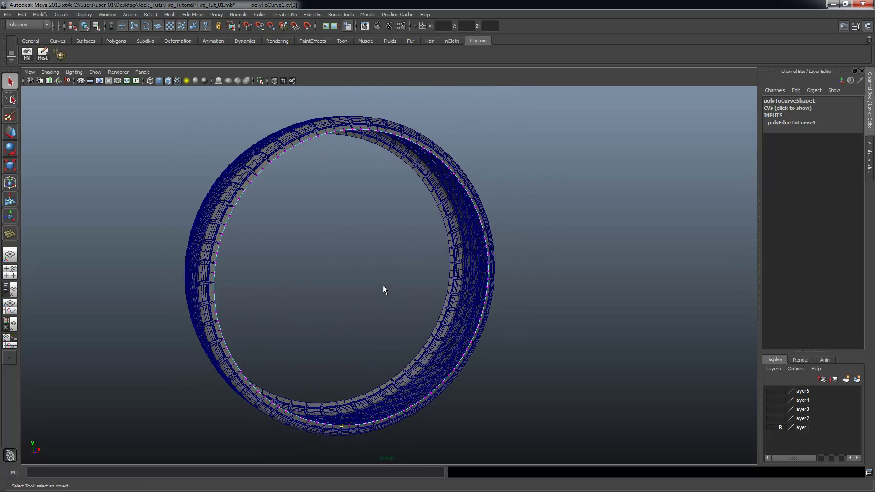
{"action": "key", "text": "F8"}
{"action": "key", "text": "F8"}
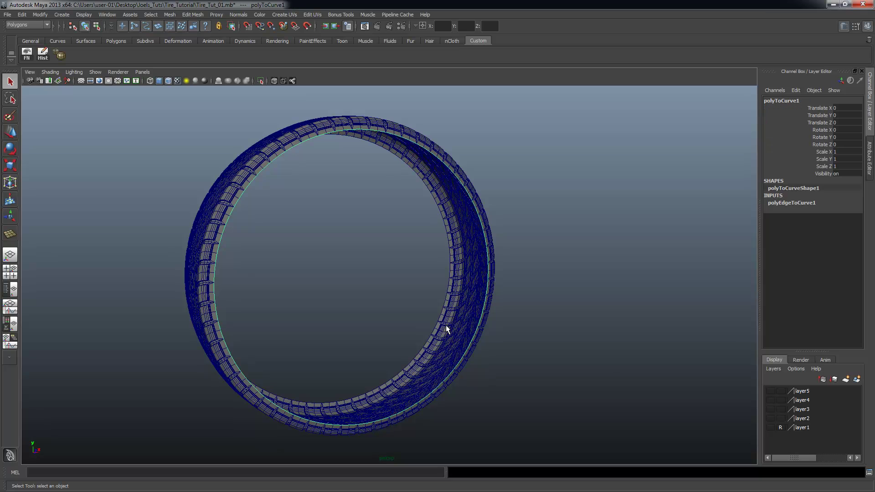
- Put the border curve on its own new display layer and toggle that layer's visibility off and on
{"action": "left_click", "coordinate": [857, 379]}
{"action": "left_click", "coordinate": [770, 391]}
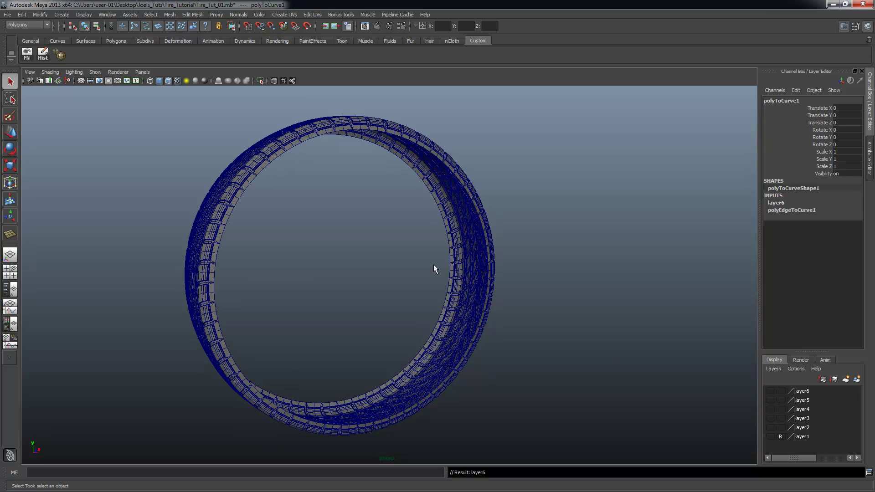
{"action": "left_click", "coordinate": [770, 391]}
- Put the imported tread mesh on a new hidden display layer and select the border curve
{"action": "left_click_drag", "start_coordinate": [412, 244], "coordinate": [367, 172], "text": "alt"}
{"action": "left_click", "coordinate": [368, 171]}
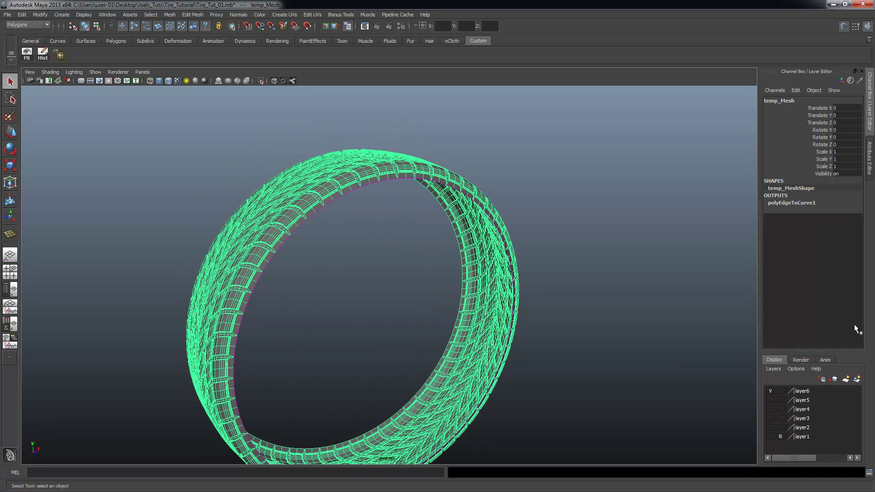
{"action": "left_click", "coordinate": [857, 379]}
{"action": "left_click", "coordinate": [771, 391]}
{"action": "right_click_drag", "start_coordinate": [352, 222], "coordinate": [473, 222], "text": "alt"}
{"action": "left_click", "coordinate": [435, 160]}
{"action": "left_click_drag", "start_coordinate": [473, 222], "coordinate": [474, 187], "text": "alt"}
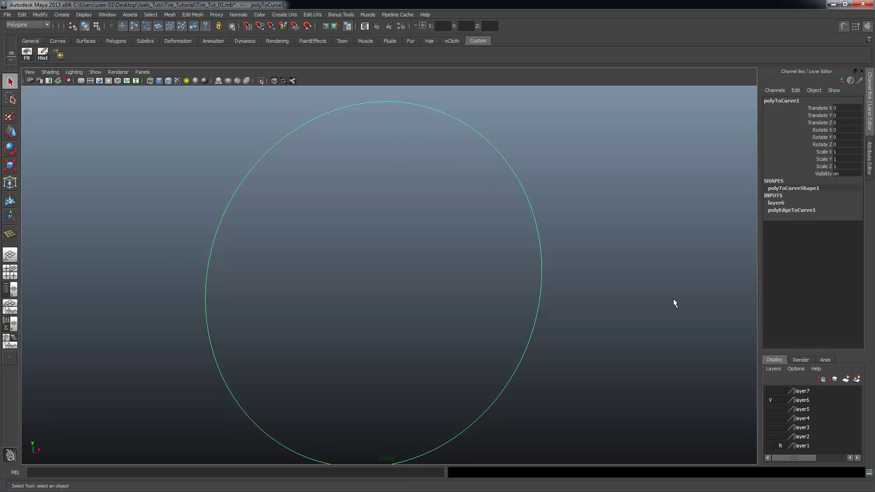
- Show the wheel reference image on layer3 and compare the curve's upper arc with it in the front view
{"action": "left_click", "coordinate": [768, 410]}
{"action": "left_click", "coordinate": [770, 409]}
{"action": "left_click", "coordinate": [772, 419]}
{"action": "left_click", "coordinate": [770, 419]}
{"action": "left_click", "coordinate": [770, 426]}
{"action": "left_click_drag", "start_coordinate": [563, 337], "coordinate": [322, 317], "text": "alt"}
{"action": "key", "text": "space"}
{"action": "key", "text": "space"}
{"action": "right_click_drag", "start_coordinate": [234, 215], "coordinate": [422, 269], "text": "alt"}
{"action": "middle_click_drag", "start_coordinate": [422, 269], "coordinate": [419, 440], "text": "alt"}
{"action": "right_click_drag", "start_coordinate": [280, 269], "coordinate": [475, 297], "text": "alt"}
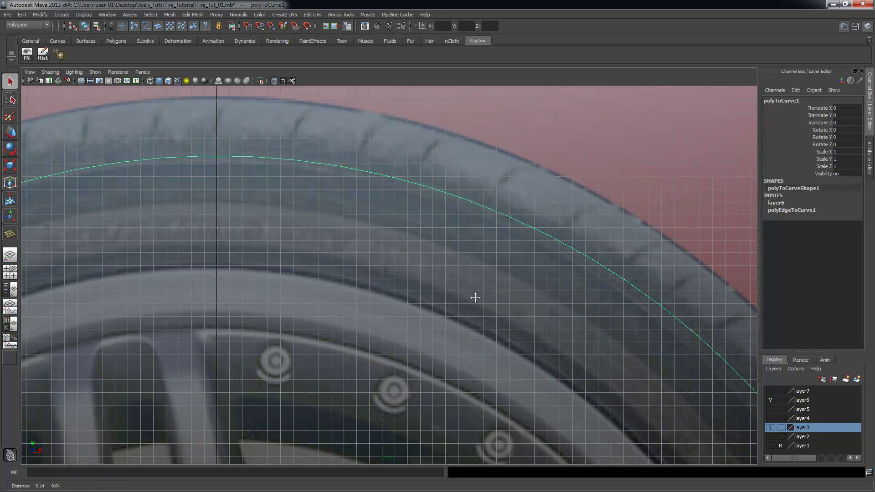
{"action": "middle_click_drag", "start_coordinate": [474, 297], "coordinate": [492, 289], "text": "alt"}
- Create a polygon cube near the center line at the top of the rim, at about X -0.144, Y 46.949
{"action": "left_click", "coordinate": [61, 15]}
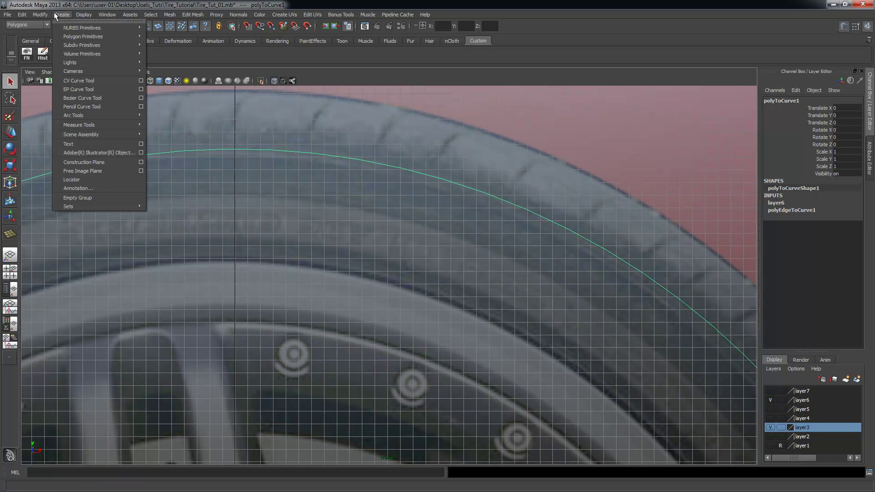
{"action": "mouse_move", "coordinate": [136, 36]}
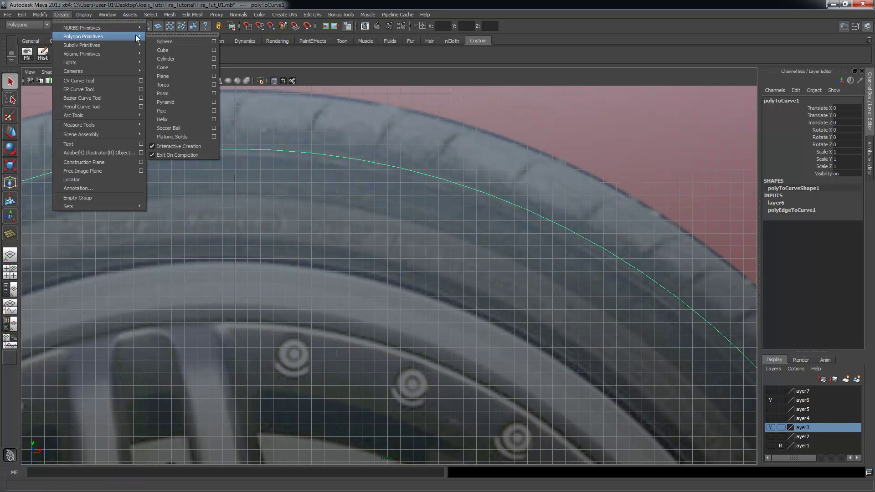
{"action": "left_click", "coordinate": [169, 49]}
{"action": "left_click_drag", "start_coordinate": [234, 275], "coordinate": [261, 289]}
{"action": "key", "text": "w"}
{"action": "left_click_drag", "start_coordinate": [233, 248], "coordinate": [234, 256]}
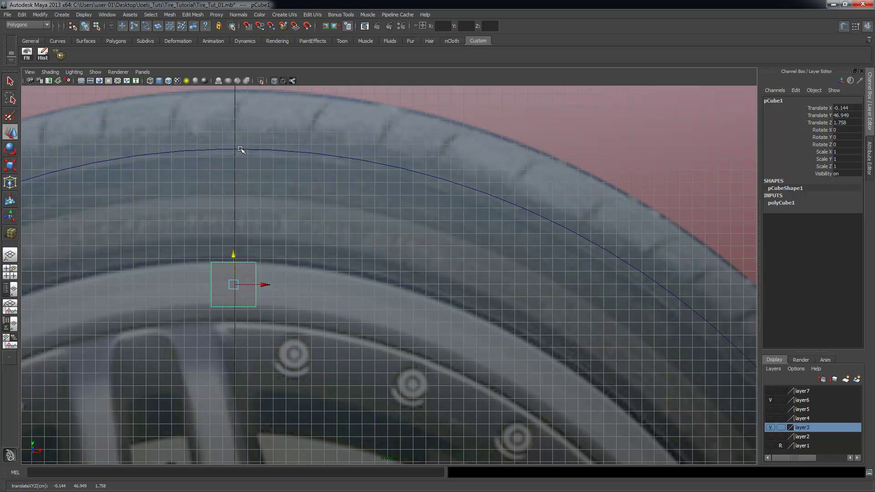
- Move the cube in the side view onto the border curve's plane, at about Z 15.391
{"action": "key", "text": "space"}
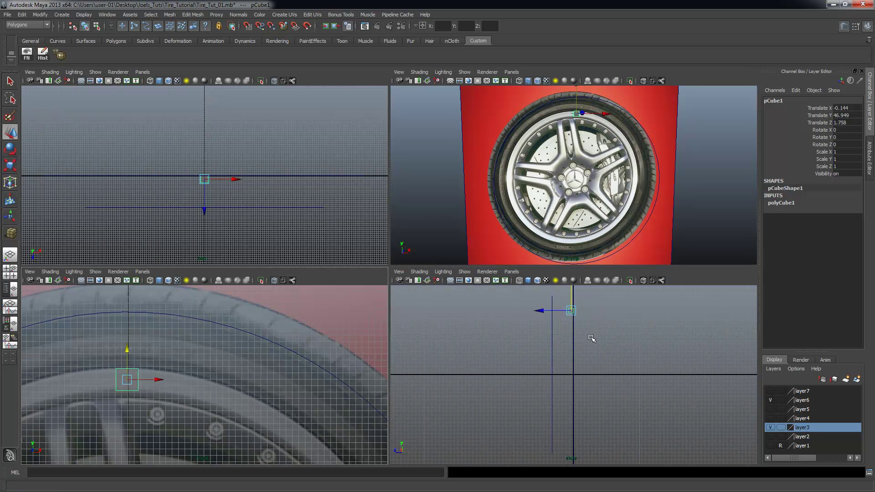
{"action": "key", "text": "space"}
{"action": "left_click", "coordinate": [470, 192]}
{"action": "right_click_drag", "start_coordinate": [283, 149], "coordinate": [456, 198], "text": "alt"}
{"action": "middle_click_drag", "start_coordinate": [456, 198], "coordinate": [424, 327], "text": "alt"}
{"action": "right_click_drag", "start_coordinate": [379, 254], "coordinate": [392, 246], "text": "alt"}
{"action": "left_click_drag", "start_coordinate": [297, 196], "coordinate": [374, 211]}
{"action": "right_click_drag", "start_coordinate": [305, 226], "coordinate": [327, 211], "text": "alt"}
{"action": "middle_click_drag", "start_coordinate": [327, 212], "coordinate": [326, 229], "text": "alt"}
{"action": "left_click", "coordinate": [432, 237]}
{"action": "left_click_drag", "start_coordinate": [301, 176], "coordinate": [188, 202]}
{"action": "middle_click_drag", "start_coordinate": [246, 184], "coordinate": [311, 281], "text": "alt"}
{"action": "right_click_drag", "start_coordinate": [262, 285], "coordinate": [402, 254], "text": "alt"}
{"action": "middle_click_drag", "start_coordinate": [401, 253], "coordinate": [441, 219], "text": "alt"}
{"action": "right_click_drag", "start_coordinate": [204, 218], "coordinate": [359, 221], "text": "alt"}
{"action": "middle_click_drag", "start_coordinate": [359, 222], "coordinate": [387, 248], "text": "alt"}
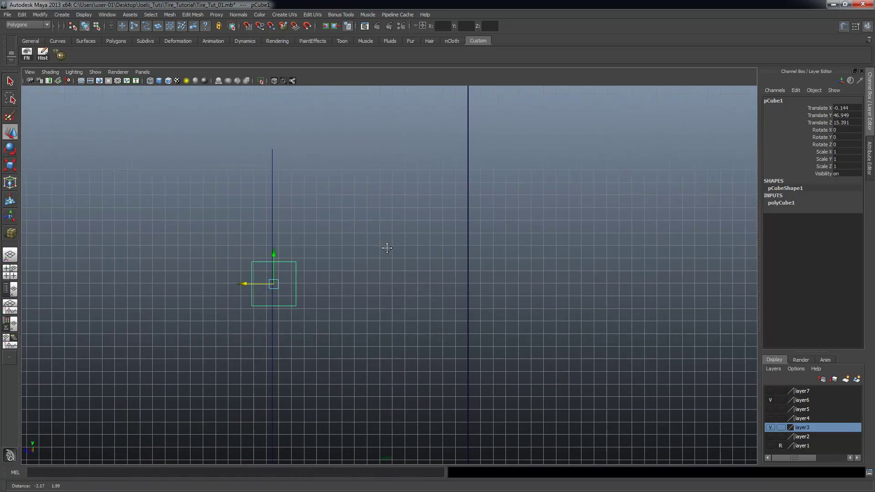
- Briefly show the tread mesh on layer7 to compare the cube's position with the tread, and hide it again
{"action": "key", "text": "space"}
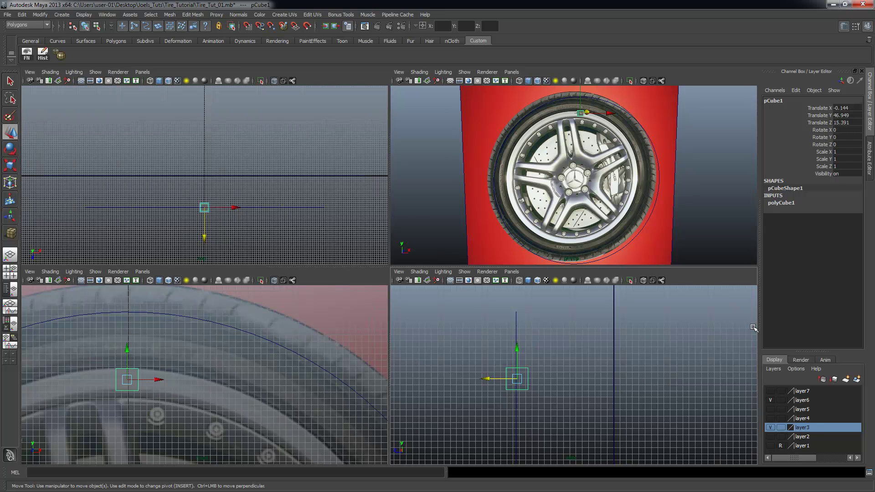
{"action": "left_click", "coordinate": [770, 391]}
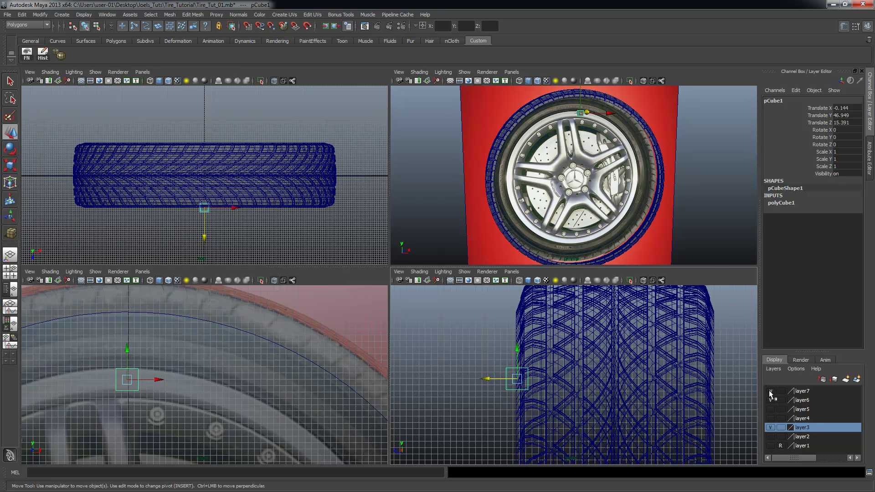
{"action": "left_click", "coordinate": [771, 391]}
- Move the cube in the side view so its outer face meets the border curve's plane, at about Z 13.755
{"action": "key", "text": "space"}
{"action": "right_click_drag", "start_coordinate": [267, 234], "coordinate": [449, 261], "text": "alt"}
{"action": "middle_click_drag", "start_coordinate": [449, 260], "coordinate": [444, 289], "text": "alt"}
{"action": "left_click", "coordinate": [218, 191]}
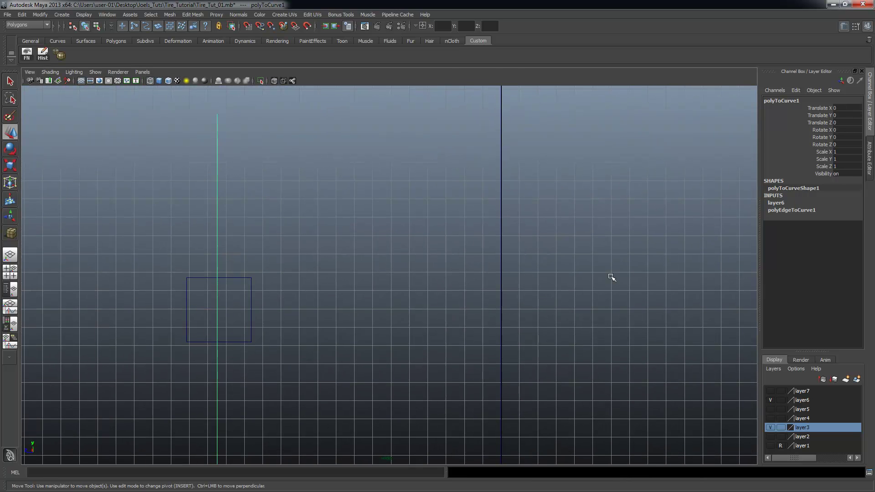
{"action": "key", "text": "space"}
{"action": "key", "text": "space"}
{"action": "right_click_drag", "start_coordinate": [251, 294], "coordinate": [319, 278], "text": "alt"}
{"action": "middle_click_drag", "start_coordinate": [319, 277], "coordinate": [310, 259], "text": "alt"}
{"action": "left_click", "coordinate": [224, 288]}
{"action": "left_click_drag", "start_coordinate": [206, 248], "coordinate": [212, 267]}
{"action": "left_click", "coordinate": [213, 268]}
{"action": "left_click_drag", "start_coordinate": [152, 299], "coordinate": [187, 299]}
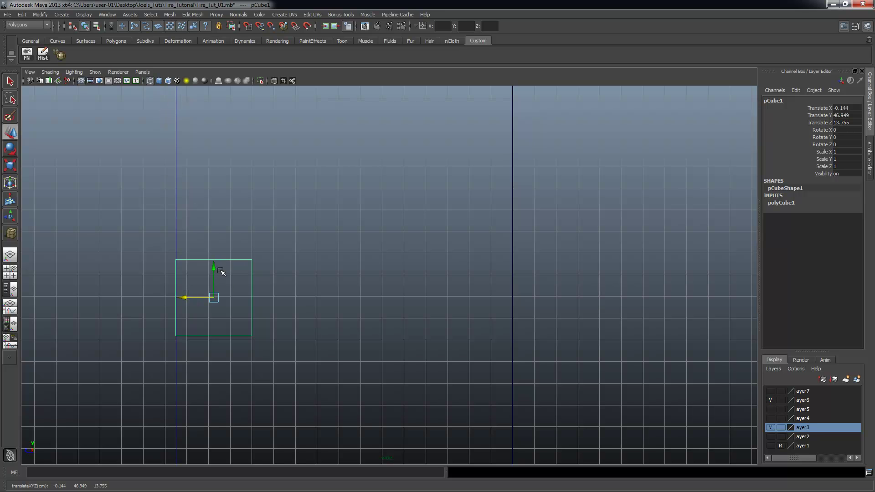
- Start a 1 Linear CV curve snapped to the top of the border curve and place its second point slightly below and outside
{"action": "middle_click_drag", "start_coordinate": [314, 240], "coordinate": [317, 298], "text": "alt"}
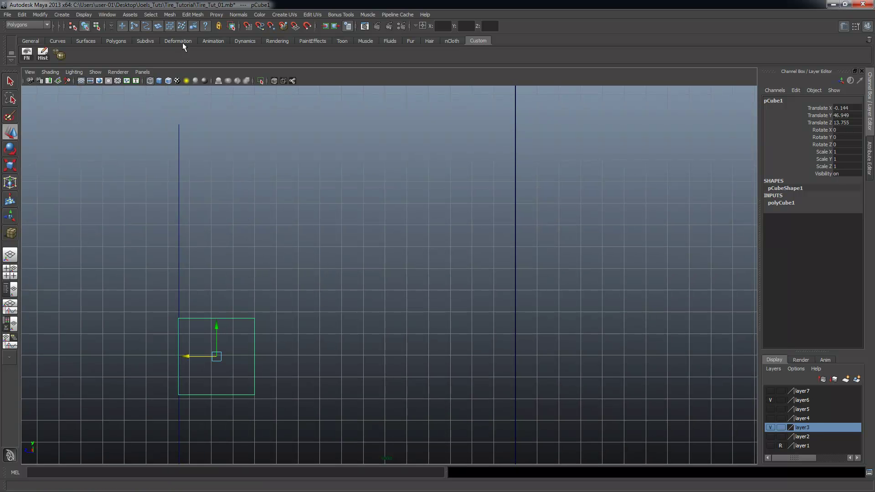
{"action": "left_click", "coordinate": [62, 14]}
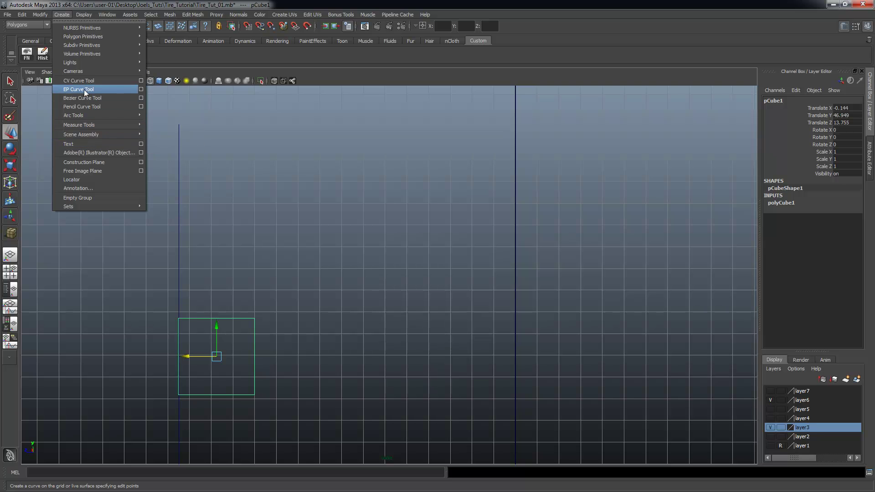
{"action": "left_click", "coordinate": [141, 81]}
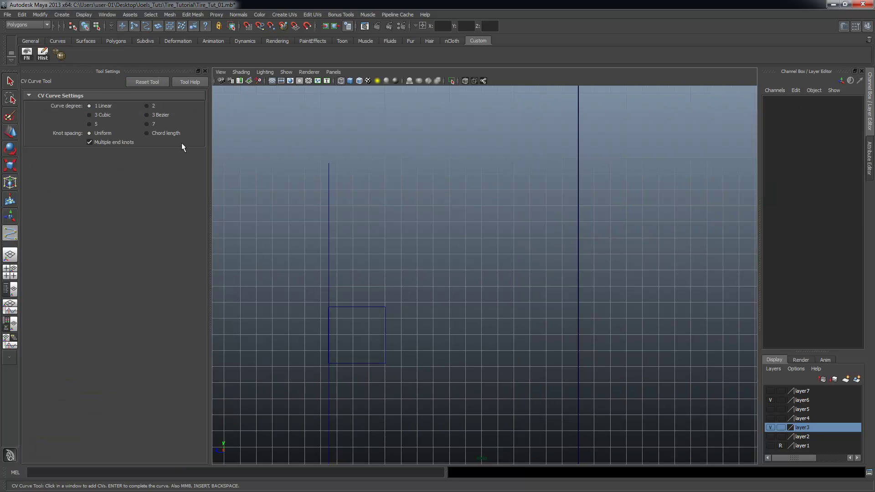
{"action": "left_click", "coordinate": [205, 71]}
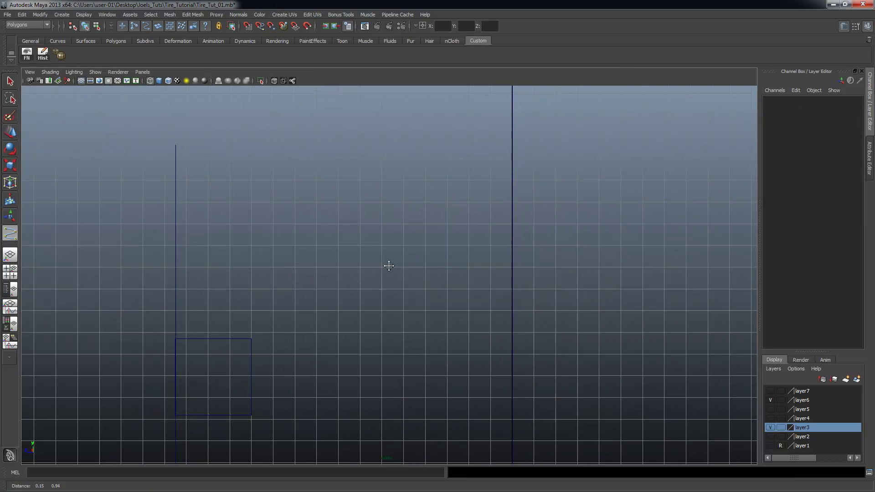
{"action": "key", "text": "c"}
{"action": "left_click", "coordinate": [175, 149]}
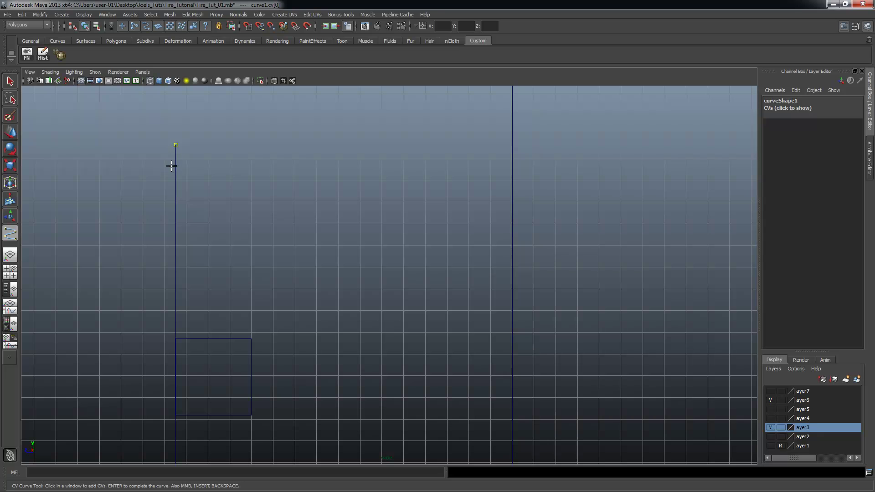
{"action": "right_click_drag", "start_coordinate": [208, 176], "coordinate": [367, 226], "text": "alt"}
{"action": "middle_click_drag", "start_coordinate": [366, 225], "coordinate": [440, 311], "text": "alt"}
{"action": "right_click_drag", "start_coordinate": [41, 182], "coordinate": [133, 182], "text": "alt"}
{"action": "middle_click_drag", "start_coordinate": [133, 182], "coordinate": [263, 173], "text": "alt"}
{"action": "left_click", "coordinate": [236, 162]}
- Add close-spaced points for a small lip projecting outward below the curve's first segment, with bevelled corners
{"action": "right_click_drag", "start_coordinate": [231, 174], "coordinate": [477, 211], "text": "alt"}
{"action": "middle_click_drag", "start_coordinate": [280, 177], "coordinate": [350, 272], "text": "alt"}
{"action": "right_click_drag", "start_coordinate": [307, 201], "coordinate": [406, 268], "text": "alt"}
{"action": "middle_click_drag", "start_coordinate": [210, 157], "coordinate": [418, 310], "text": "alt"}
{"action": "right_click_drag", "start_coordinate": [419, 310], "coordinate": [528, 319], "text": "alt"}
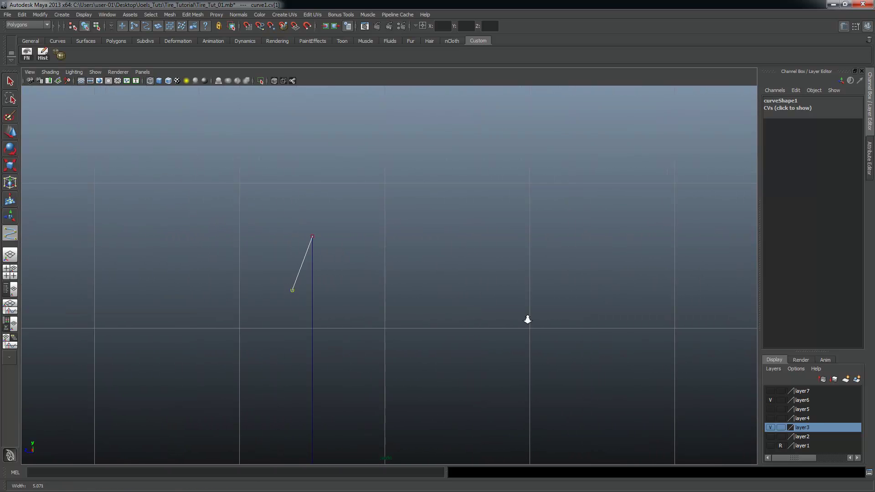
{"action": "right_click_drag", "start_coordinate": [287, 295], "coordinate": [537, 334], "text": "alt"}
{"action": "middle_click_drag", "start_coordinate": [101, 322], "coordinate": [234, 291], "text": "alt"}
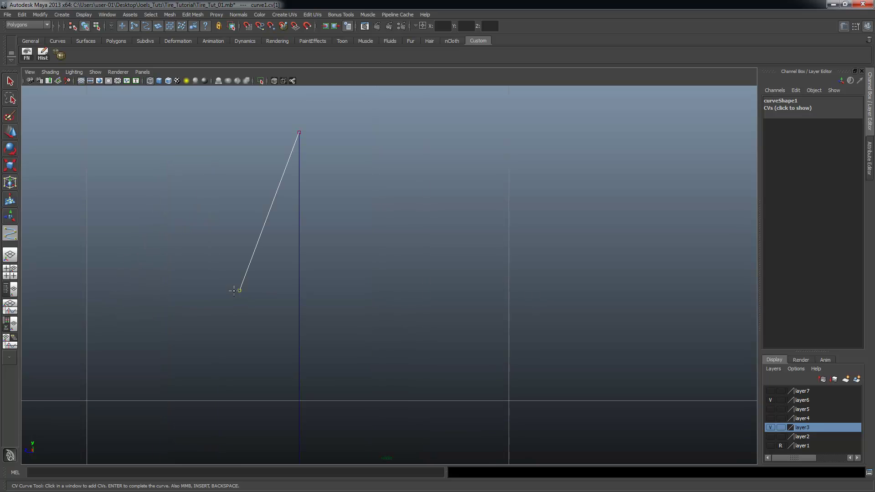
{"action": "left_click", "coordinate": [234, 294]}
{"action": "left_click", "coordinate": [226, 291]}
{"action": "left_click", "coordinate": [193, 276]}
{"action": "left_click", "coordinate": [189, 277]}
{"action": "left_click", "coordinate": [174, 311]}
- Place the lip's lower edge back inward parallel to its upper edge, correcting the point's position, and turn the inner corner downward
{"action": "left_click", "coordinate": [218, 328]}
{"action": "key", "text": "BackSpace"}
{"action": "left_click", "coordinate": [217, 327]}
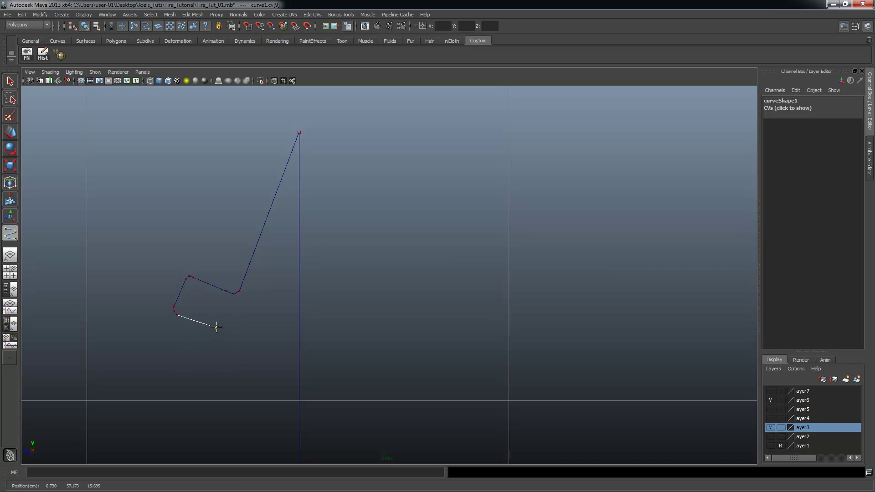
{"action": "key", "text": "BackSpace"}
{"action": "left_click", "coordinate": [215, 330]}
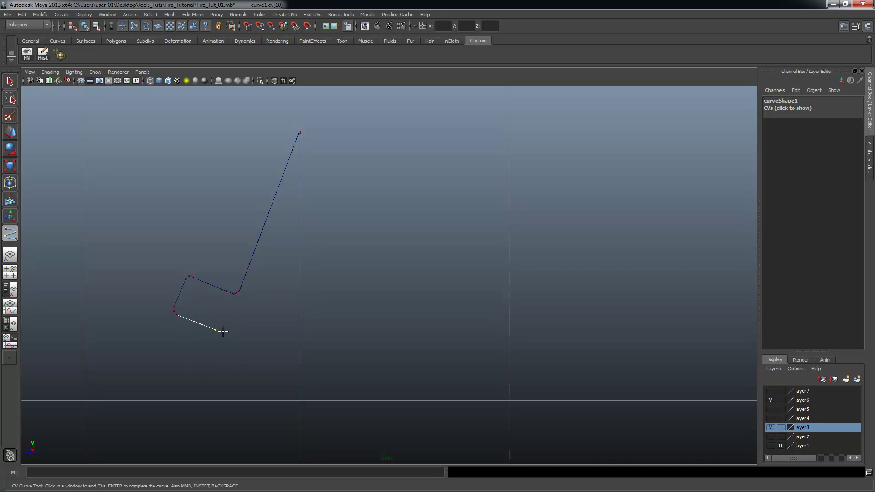
{"action": "left_click", "coordinate": [222, 333]}
- Continue the profile downward as an outward-bulging sidewall and bring it back inward to the cube's upper edge
{"action": "scroll", "coordinate": [426, 291], "scroll_direction": "down", "scroll_amount": 10}
{"action": "scroll", "coordinate": [331, 246], "scroll_direction": "down", "scroll_amount": 10}
{"action": "middle_click_drag", "start_coordinate": [347, 285], "coordinate": [308, 258], "text": "alt"}
{"action": "right_click_drag", "start_coordinate": [234, 233], "coordinate": [291, 232], "text": "alt"}
{"action": "middle_click_drag", "start_coordinate": [389, 237], "coordinate": [317, 182], "text": "alt"}
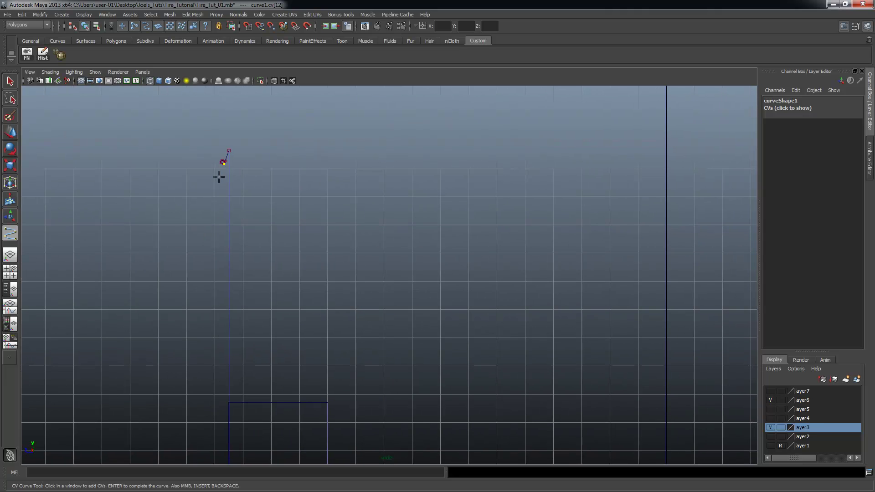
{"action": "left_click", "coordinate": [218, 183]}
{"action": "left_click", "coordinate": [210, 219]}
{"action": "left_click", "coordinate": [206, 269]}
{"action": "left_click", "coordinate": [206, 313]}
{"action": "left_click", "coordinate": [232, 368]}
{"action": "left_click", "coordinate": [247, 391]}
{"action": "left_click", "coordinate": [256, 400]}
- Shape the tire bead as an open hook just below the cube's upper edge and finish the profile curve
{"action": "left_click", "coordinate": [231, 421]}
{"action": "left_click", "coordinate": [238, 436]}
{"action": "left_click", "coordinate": [255, 443]}
{"action": "left_click", "coordinate": [267, 433]}
{"action": "left_click", "coordinate": [268, 420]}
{"action": "key", "text": "w"}
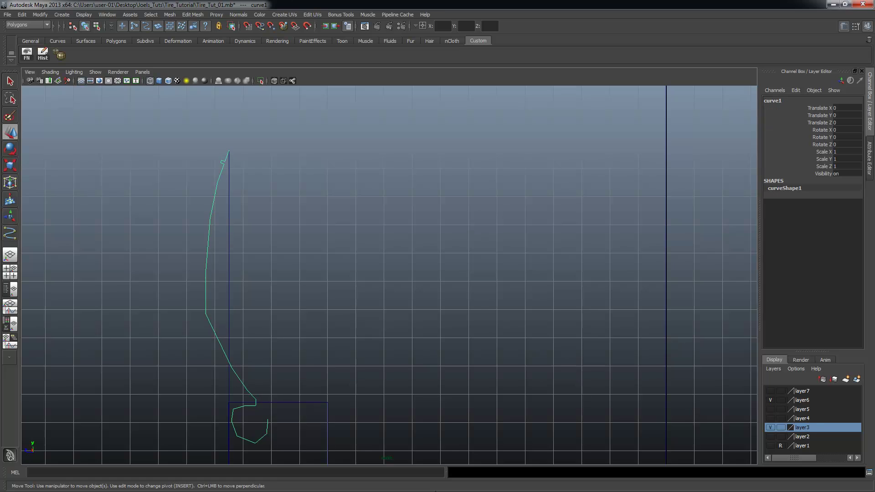
- Examine the profile curve against the cube, border curve and wheel image from several angles in the perspective view
{"action": "key", "text": "space"}
{"action": "key", "text": "space"}
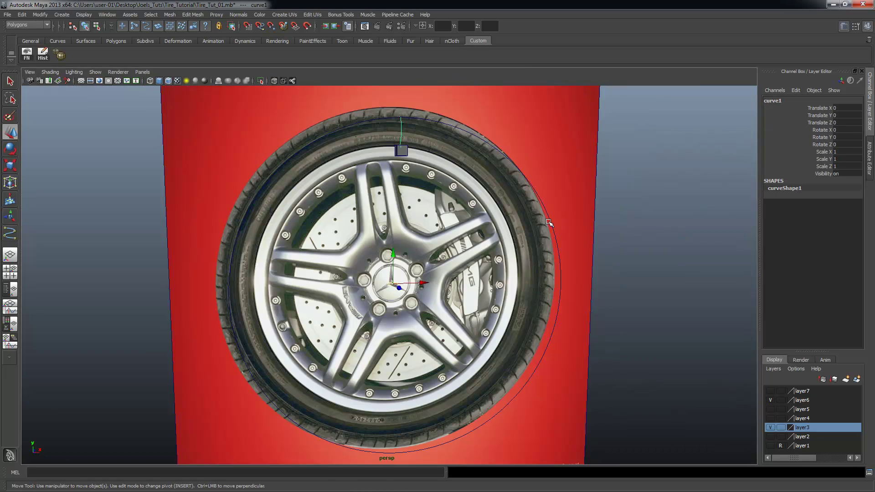
{"action": "left_click_drag", "start_coordinate": [551, 225], "coordinate": [501, 224], "text": "alt"}
{"action": "right_click_drag", "start_coordinate": [500, 224], "coordinate": [578, 224], "text": "alt"}
{"action": "middle_click_drag", "start_coordinate": [459, 150], "coordinate": [316, 228], "text": "alt"}
{"action": "right_click_drag", "start_coordinate": [318, 228], "coordinate": [428, 234], "text": "alt"}
{"action": "left_click_drag", "start_coordinate": [401, 222], "coordinate": [377, 222], "text": "alt"}
{"action": "middle_click_drag", "start_coordinate": [381, 220], "coordinate": [369, 278], "text": "alt"}
{"action": "left_click_drag", "start_coordinate": [368, 251], "coordinate": [350, 248], "text": "alt"}
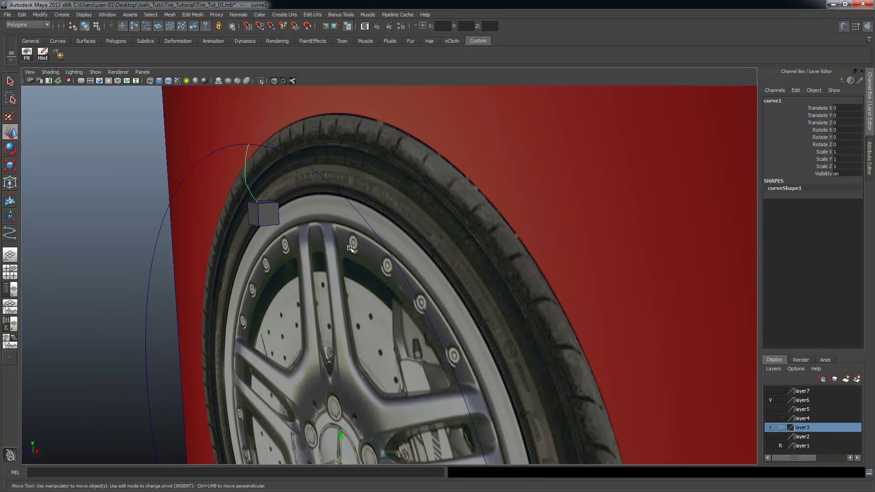
{"action": "key", "text": "q"}
{"action": "right_click_drag", "start_coordinate": [234, 155], "coordinate": [444, 207], "text": "alt"}
{"action": "middle_click_drag", "start_coordinate": [444, 207], "coordinate": [445, 256], "text": "alt"}
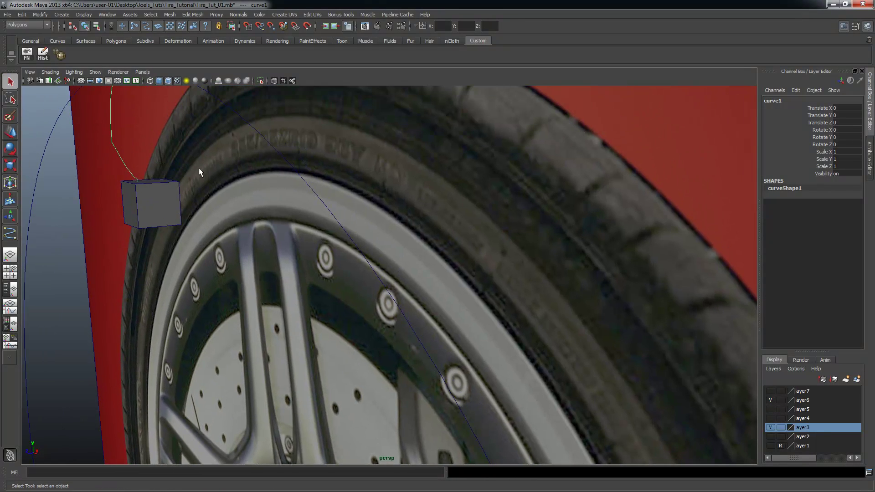
{"action": "left_click_drag", "start_coordinate": [244, 170], "coordinate": [192, 146], "text": "alt"}
{"action": "right_click_drag", "start_coordinate": [246, 196], "coordinate": [194, 204], "text": "alt"}
{"action": "middle_click_drag", "start_coordinate": [223, 227], "coordinate": [258, 233], "text": "alt"}
{"action": "left_click_drag", "start_coordinate": [258, 233], "coordinate": [255, 246], "text": "alt"}
{"action": "left_click", "coordinate": [219, 242]}
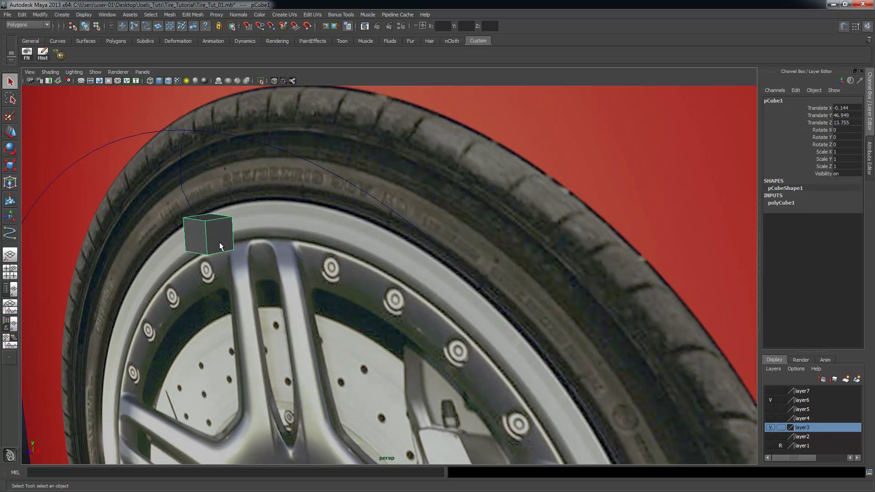
- Select the profile curve followed by the border curve and open the options of the Surfaces Extrude command
{"action": "left_click", "coordinate": [190, 163]}
{"action": "left_click_drag", "start_coordinate": [348, 221], "coordinate": [274, 178], "text": "alt"}
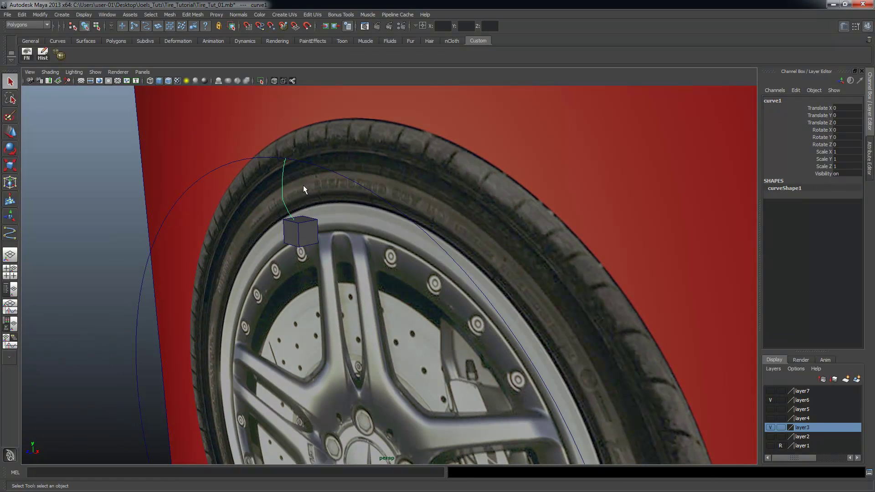
{"action": "left_click", "coordinate": [300, 157]}
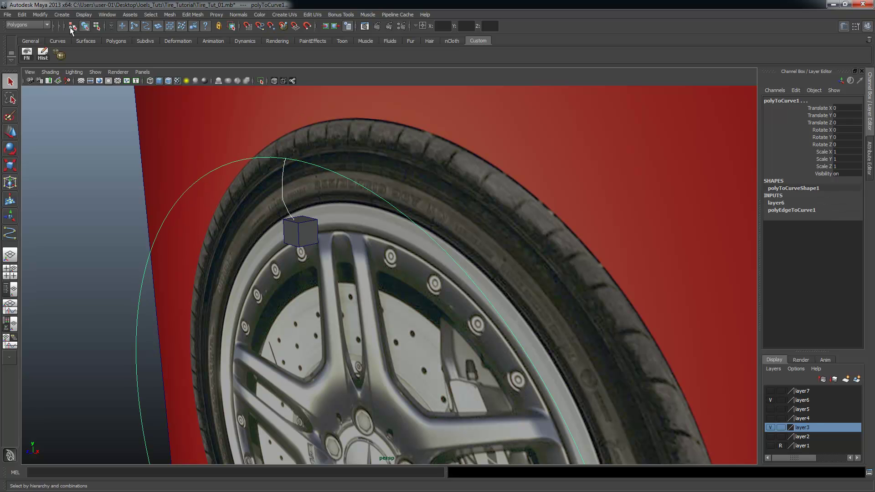
{"action": "left_click", "coordinate": [45, 25]}
{"action": "left_click", "coordinate": [16, 45]}
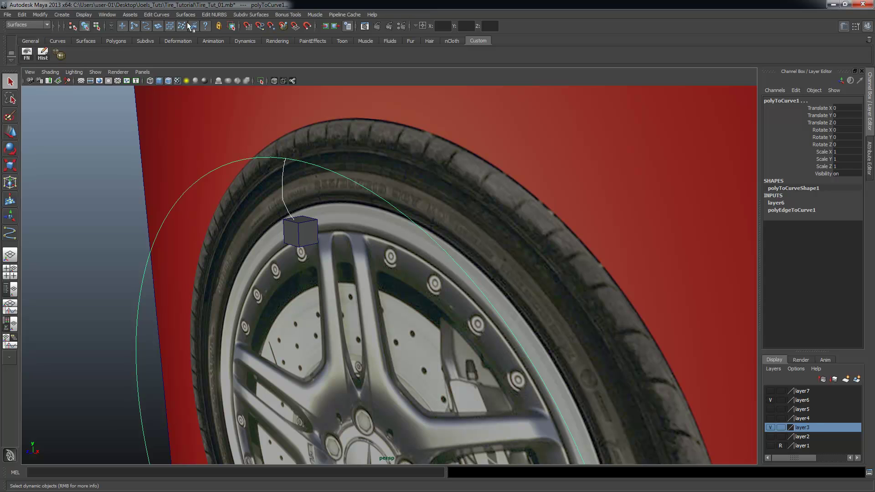
{"action": "left_click", "coordinate": [192, 15]}
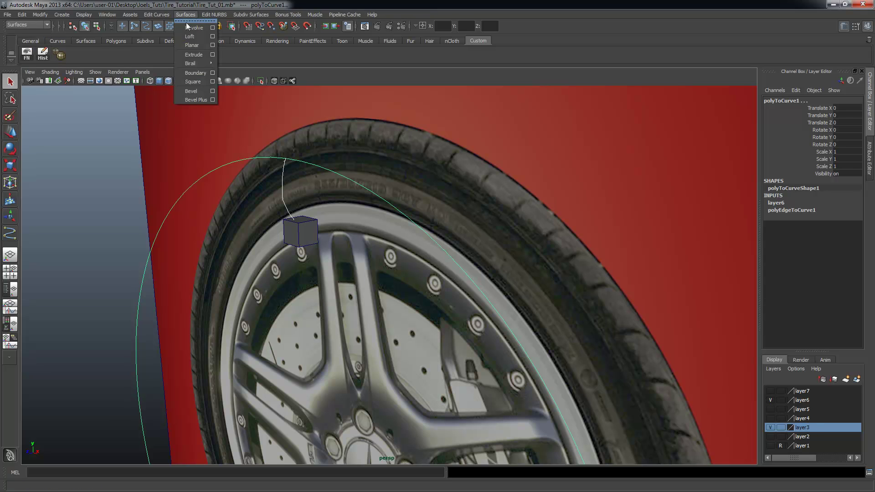
{"action": "left_click", "coordinate": [212, 54]}
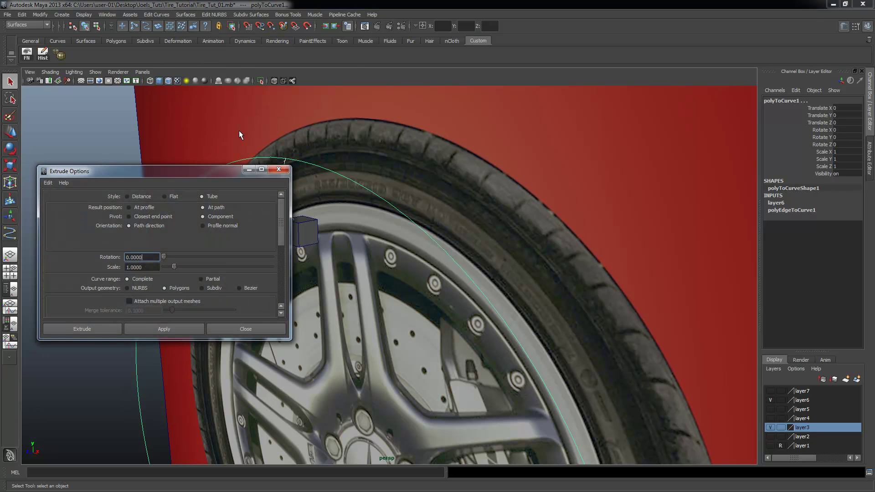
- Reset the Extrude options and choose the Tube style with At path position, Component pivot and Path direction orientation
{"action": "left_click_drag", "start_coordinate": [178, 179], "coordinate": [581, 45]}
{"action": "left_click", "coordinate": [451, 50]}
{"action": "left_click", "coordinate": [463, 67]}
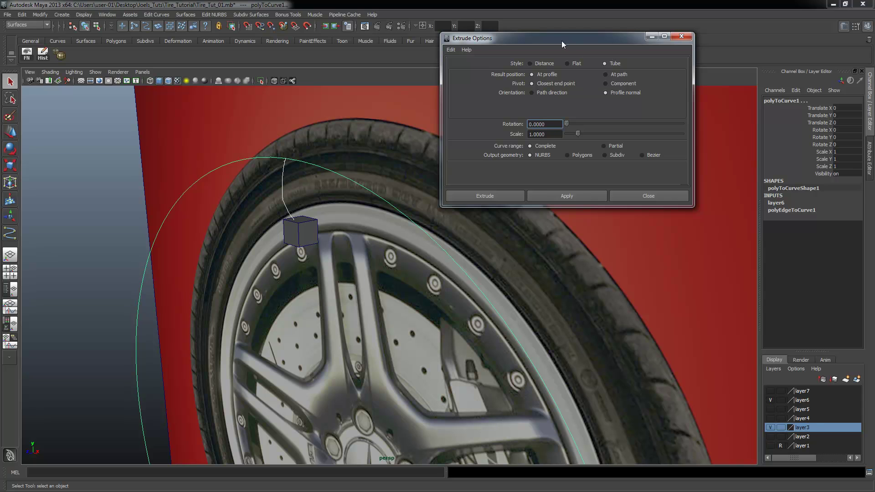
{"action": "left_click_drag", "start_coordinate": [562, 44], "coordinate": [546, 31]}
{"action": "left_click_drag", "start_coordinate": [677, 196], "coordinate": [704, 248]}
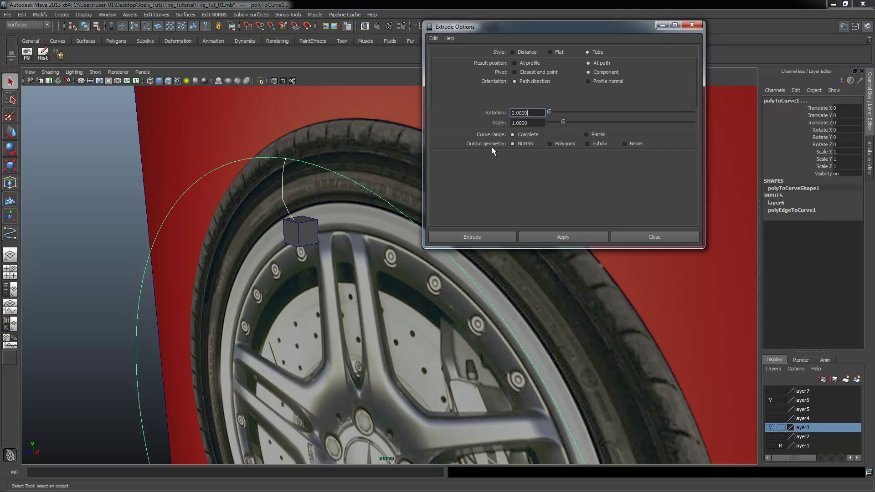
- Set the extrusion's output geometry to Polygons with the Control points tessellation method
{"action": "left_click", "coordinate": [551, 144]}
{"action": "left_click_drag", "start_coordinate": [699, 136], "coordinate": [693, 167]}
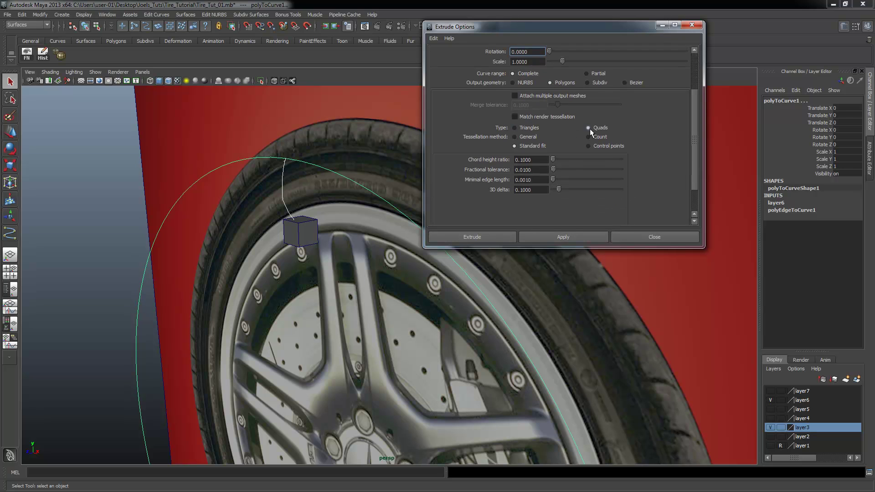
{"action": "left_click_drag", "start_coordinate": [695, 132], "coordinate": [697, 150]}
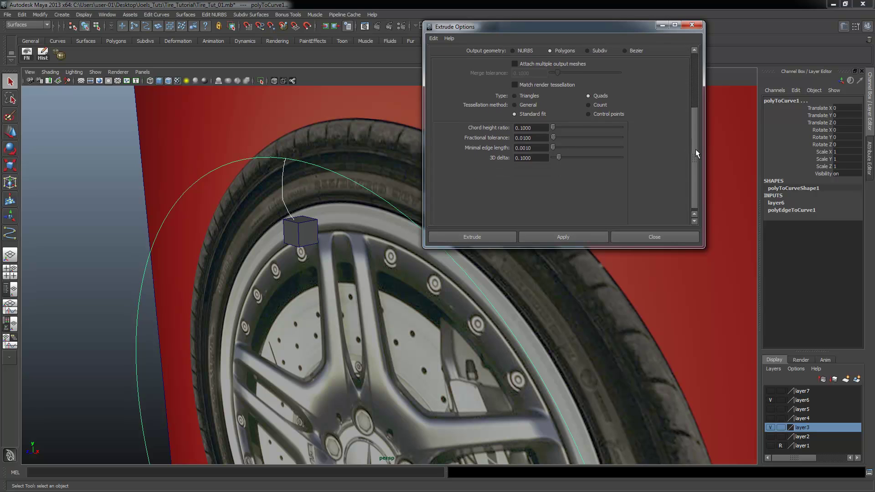
{"action": "left_click", "coordinate": [607, 114]}
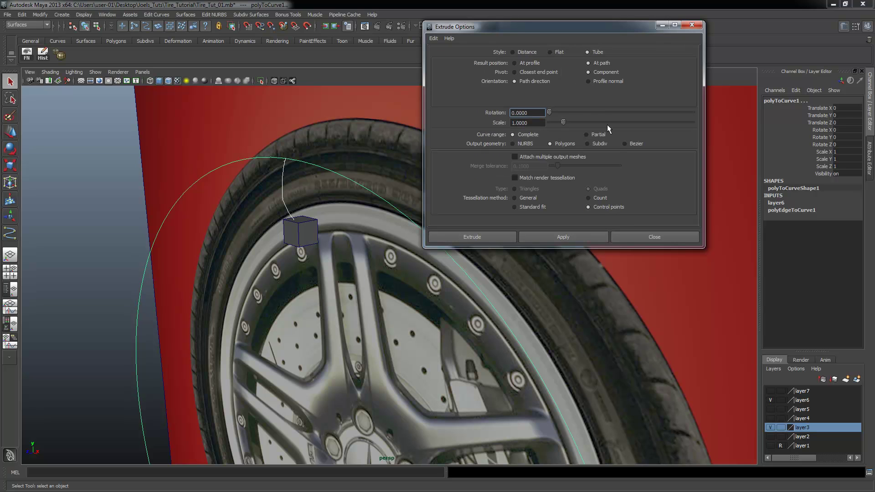
- Try extruding the profile curve along the border curve, inspect the resulting mesh and delete it
{"action": "left_click", "coordinate": [585, 236]}
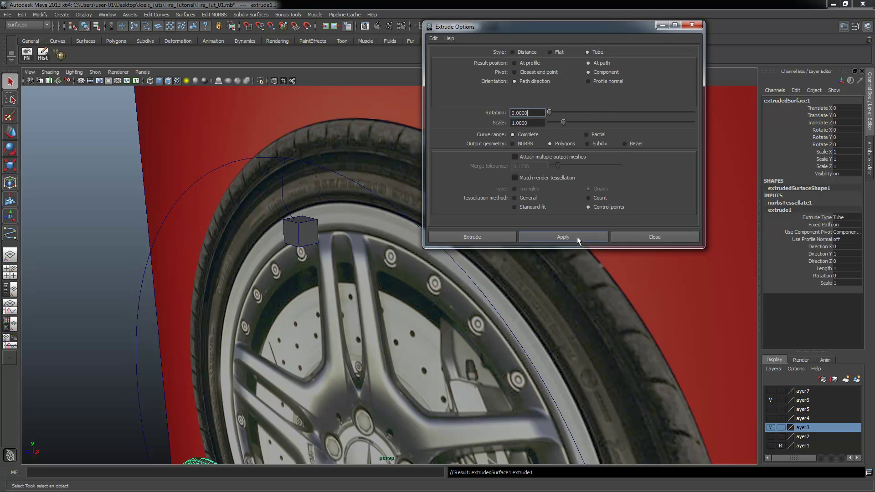
{"action": "left_click", "coordinate": [632, 239]}
{"action": "scroll", "coordinate": [448, 218], "scroll_direction": "down", "scroll_amount": 5}
{"action": "middle_click_drag", "start_coordinate": [449, 218], "coordinate": [445, 97], "text": "alt"}
{"action": "left_click_drag", "start_coordinate": [445, 96], "coordinate": [496, 102], "text": "alt"}
{"action": "scroll", "coordinate": [499, 172], "scroll_direction": "up", "scroll_amount": 3}
{"action": "left_click_drag", "start_coordinate": [498, 172], "coordinate": [419, 186], "text": "alt"}
{"action": "scroll", "coordinate": [500, 198], "scroll_direction": "up", "scroll_amount": 3}
{"action": "left_click_drag", "start_coordinate": [501, 199], "coordinate": [387, 237], "text": "alt"}
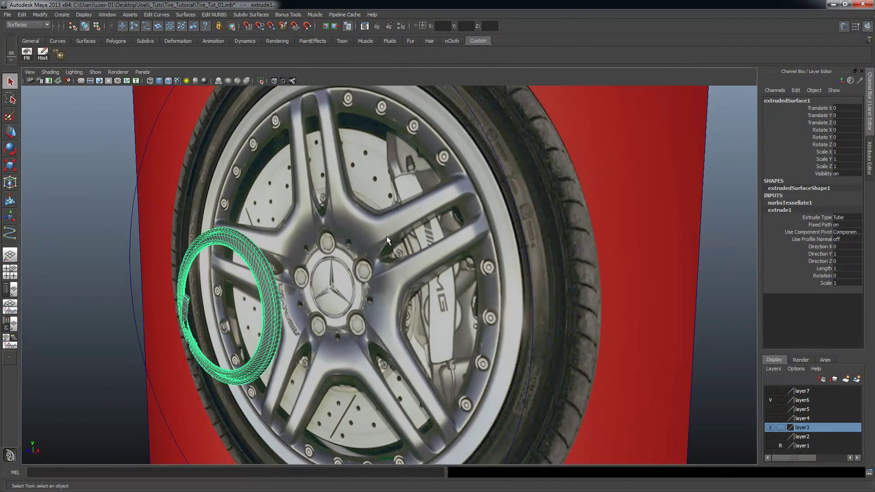
{"action": "scroll", "coordinate": [386, 236], "scroll_direction": "up", "scroll_amount": 5}
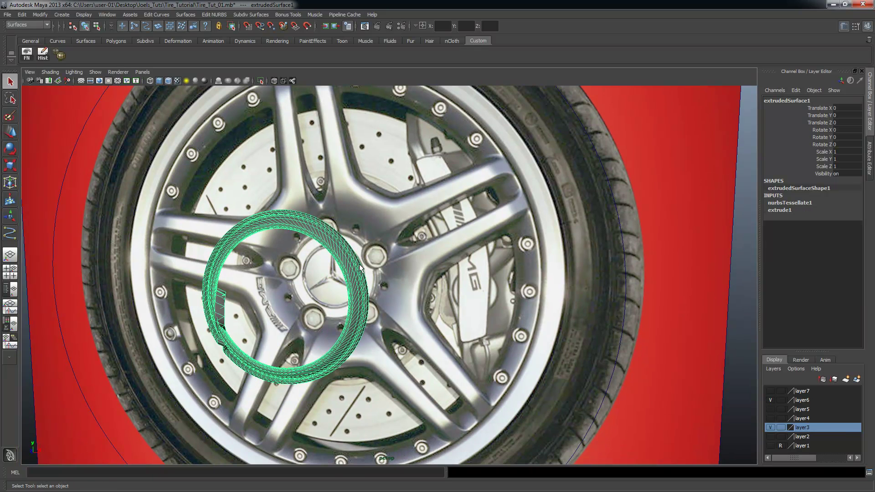
{"action": "key", "text": "Delete"}
- Select the sidewall profile curve that hangs from the border curve above the small cube
{"action": "scroll", "coordinate": [288, 122], "scroll_direction": "down", "scroll_amount": 3}
{"action": "left_click_drag", "start_coordinate": [288, 123], "coordinate": [485, 141], "text": "alt"}
{"action": "left_click", "coordinate": [480, 184]}
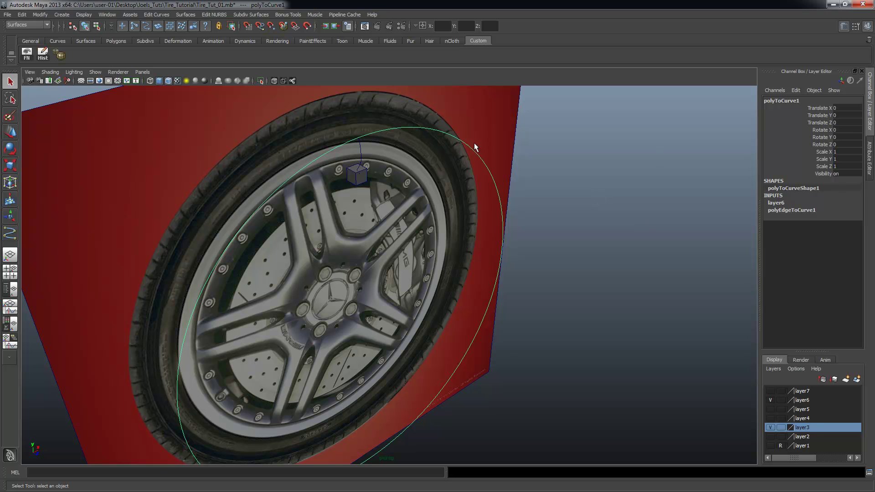
{"action": "left_click", "coordinate": [365, 148]}
{"action": "left_click_drag", "start_coordinate": [453, 180], "coordinate": [417, 155], "text": "alt"}
{"action": "left_click", "coordinate": [479, 166]}
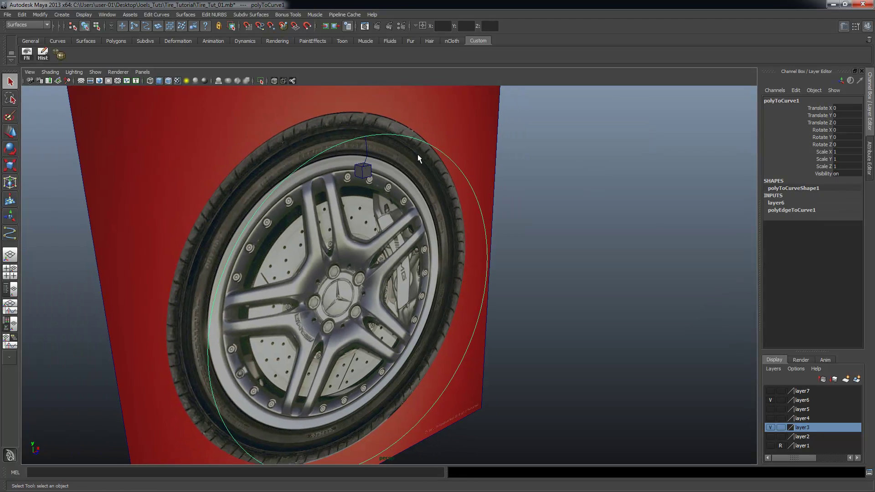
{"action": "left_click", "coordinate": [366, 149]}
- Try moving the profile curve from the wheel centre up to the small cube and undo the move
{"action": "middle_click_drag", "start_coordinate": [395, 154], "coordinate": [406, 220], "text": "alt"}
{"action": "right_click_drag", "start_coordinate": [406, 221], "coordinate": [292, 212], "text": "alt"}
{"action": "left_click_drag", "start_coordinate": [292, 212], "coordinate": [506, 293], "text": "alt"}
{"action": "key", "text": "e"}
{"action": "right_click_drag", "start_coordinate": [506, 293], "coordinate": [484, 337], "text": "alt"}
{"action": "middle_click_drag", "start_coordinate": [484, 337], "coordinate": [480, 339], "text": "alt"}
{"action": "left_click_drag", "start_coordinate": [365, 367], "coordinate": [413, 362], "text": "alt"}
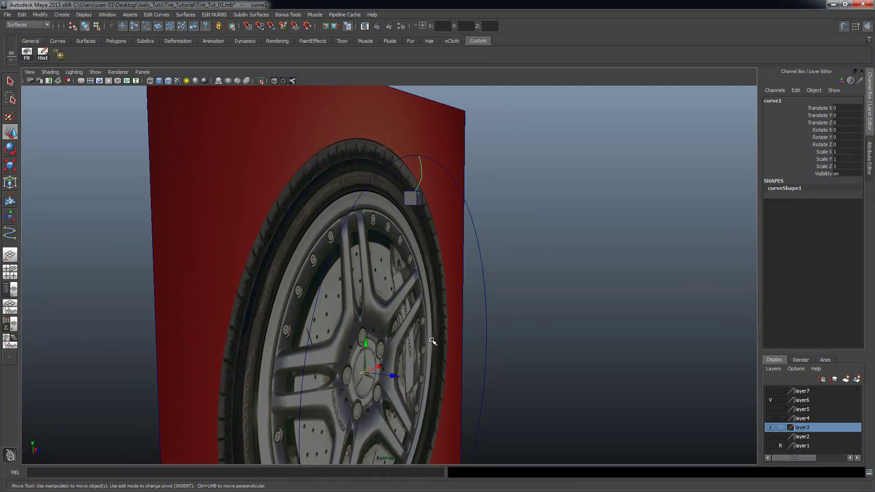
{"action": "left_click_drag", "start_coordinate": [365, 375], "coordinate": [437, 188]}
{"action": "key", "text": "z"}
- Hide the wheel reference image on layer3 and snap the profile curve's pivot to its upper end on the border curve
{"action": "key", "text": "Insert"}
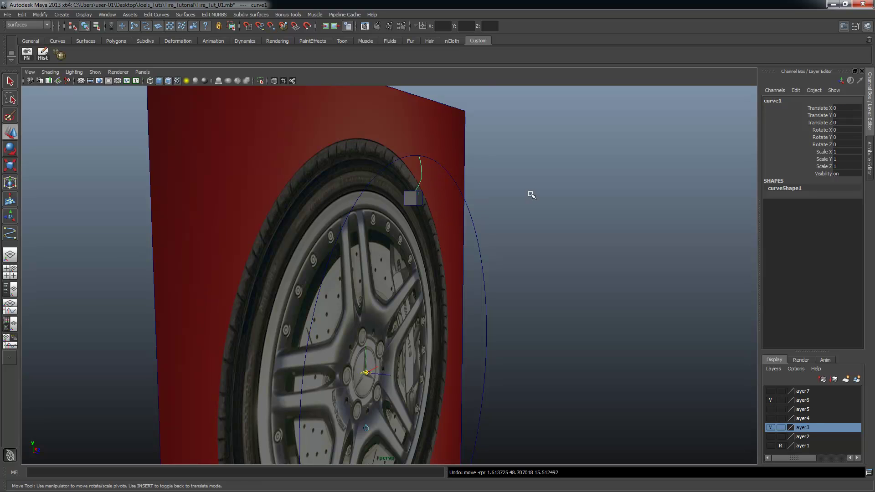
{"action": "left_click", "coordinate": [770, 427]}
{"action": "right_click_drag", "start_coordinate": [428, 272], "coordinate": [484, 293], "text": "alt"}
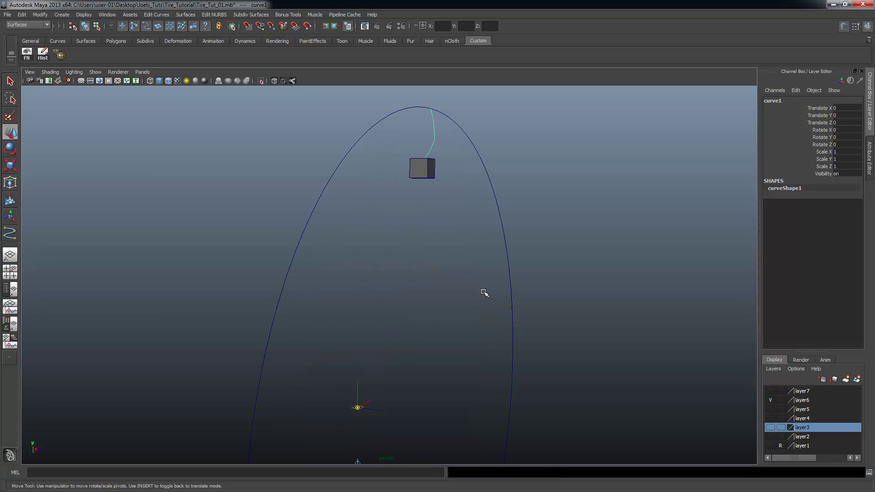
{"action": "key", "text": "c"}
{"action": "left_click_drag", "start_coordinate": [365, 404], "coordinate": [430, 131]}
{"action": "left_click_drag", "start_coordinate": [414, 285], "coordinate": [432, 137]}
{"action": "key", "text": "c"}
{"action": "left_click_drag", "start_coordinate": [450, 231], "coordinate": [439, 160]}
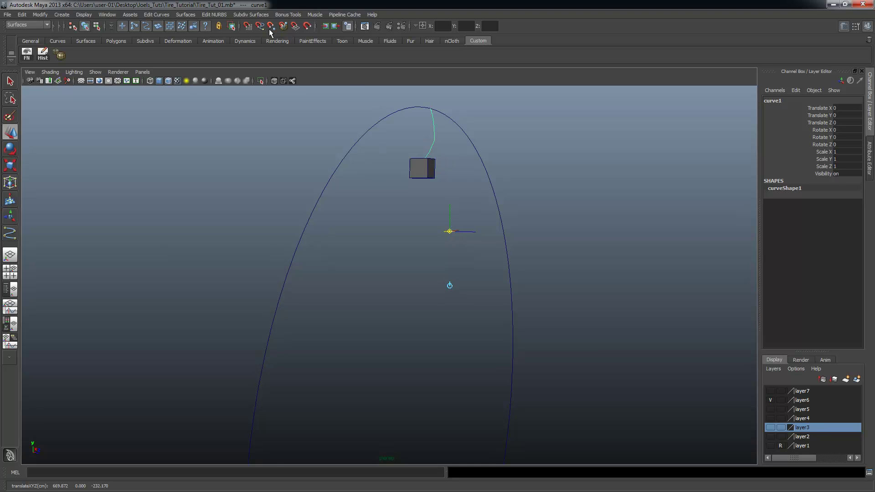
{"action": "left_click_drag", "start_coordinate": [448, 229], "coordinate": [396, 179]}
{"action": "left_click_drag", "start_coordinate": [396, 211], "coordinate": [432, 108]}
{"action": "key", "text": "c"}
{"action": "left_click_drag", "start_coordinate": [453, 189], "coordinate": [485, 211], "text": "alt"}
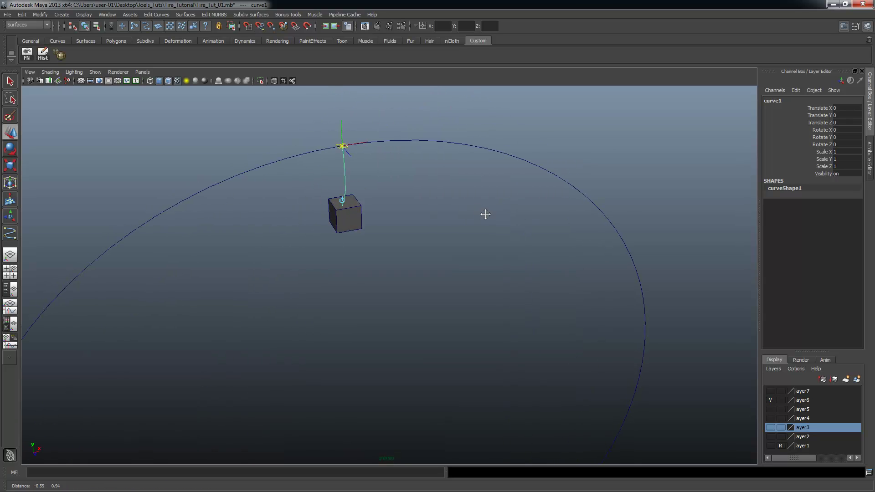
- Try extruding the profile curve along the border curve with the repositioned pivot, inspect the mesh and delete it
{"action": "key", "text": "q"}
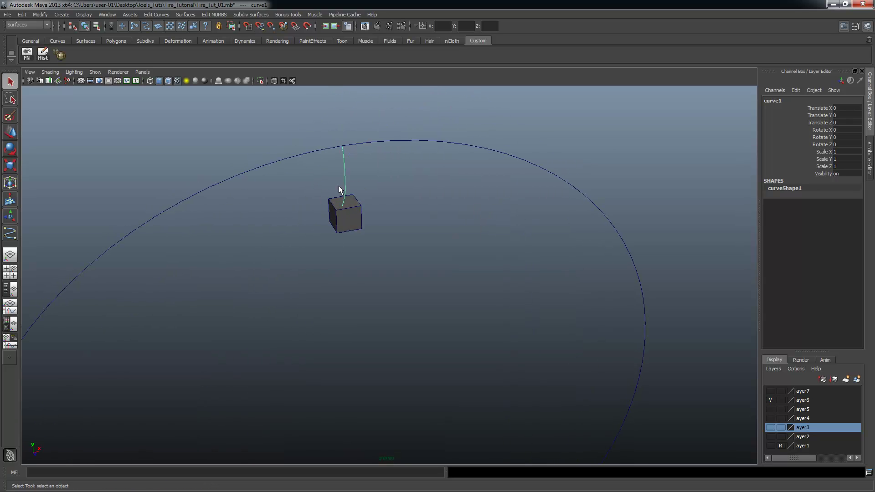
{"action": "left_click", "coordinate": [385, 138]}
{"action": "mouse_move", "coordinate": [185, 14]}
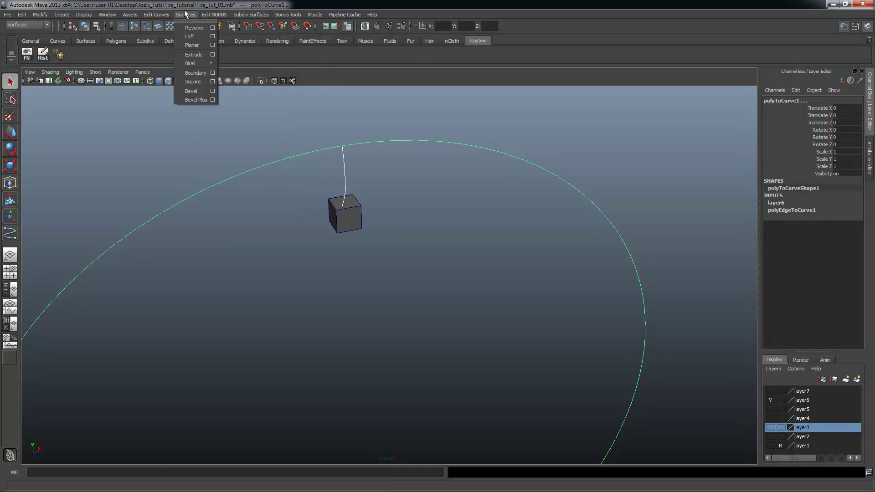
{"action": "left_click", "coordinate": [194, 55]}
{"action": "left_click_drag", "start_coordinate": [534, 256], "coordinate": [425, 237], "text": "alt"}
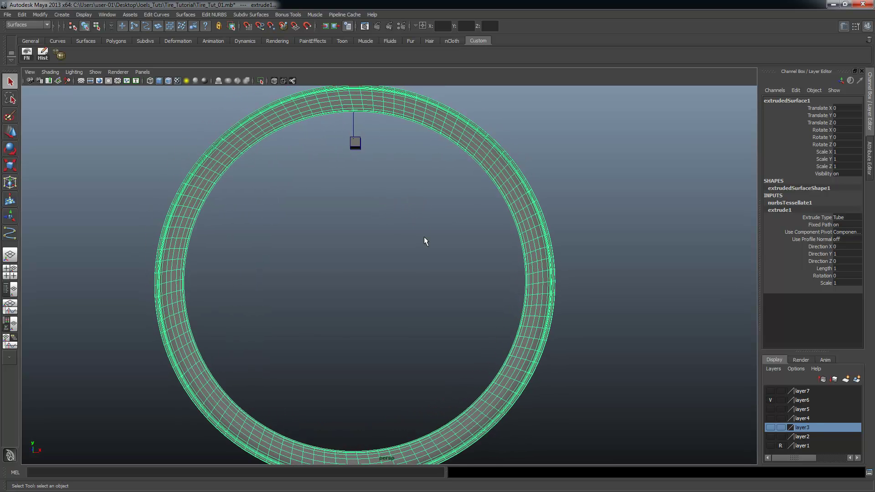
{"action": "left_click_drag", "start_coordinate": [393, 114], "coordinate": [474, 310], "text": "alt"}
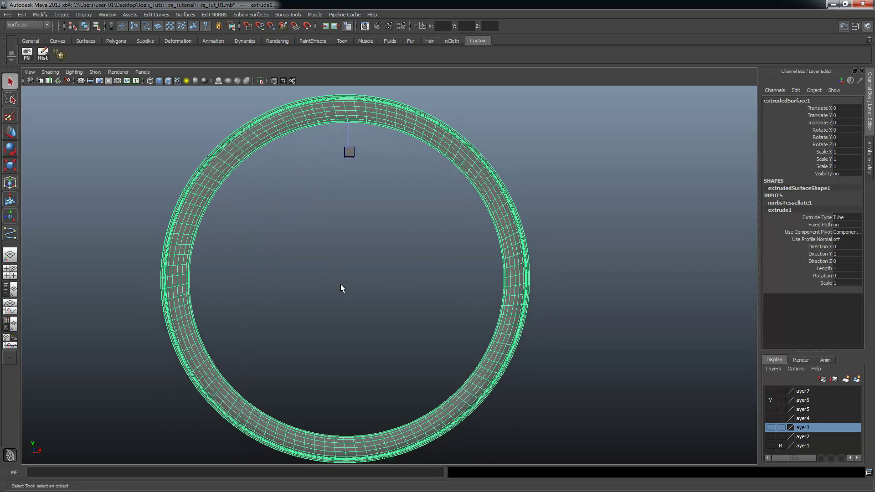
{"action": "left_click_drag", "start_coordinate": [332, 283], "coordinate": [403, 256], "text": "alt"}
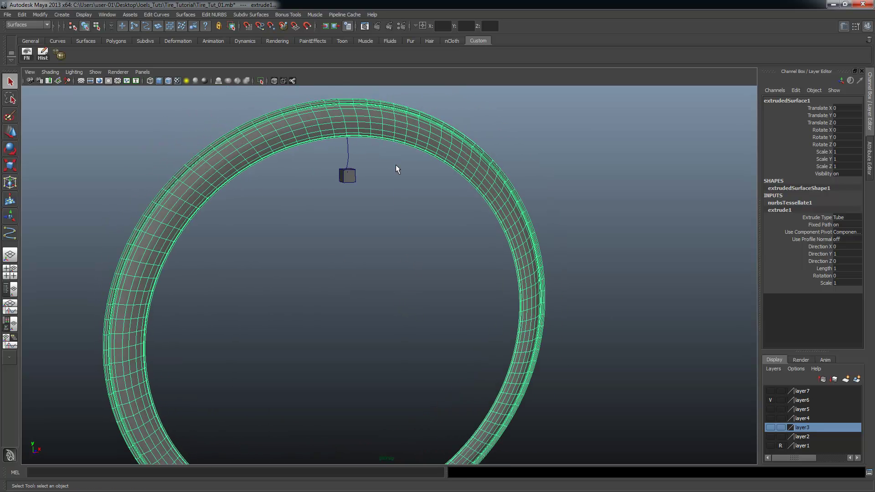
{"action": "key", "text": "Delete"}
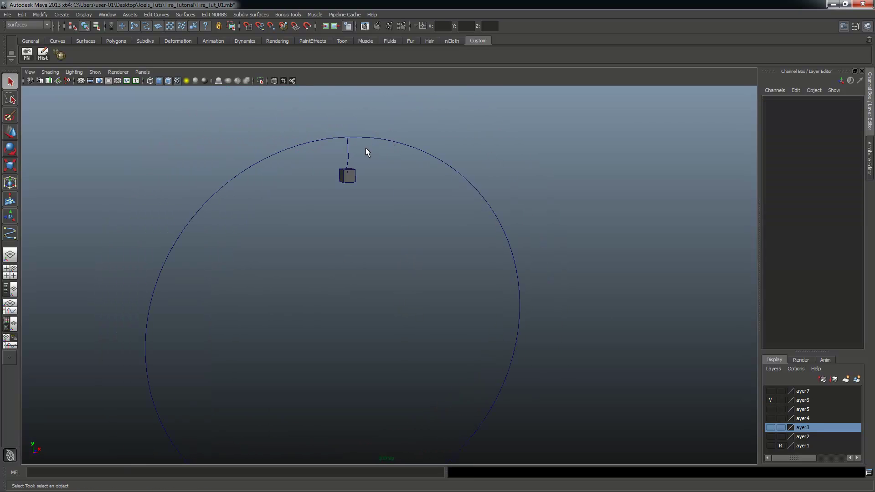
- Try extruding the profile curve along the border curve with the Closest end point pivot and undo the extrusion
{"action": "left_click", "coordinate": [360, 138]}
{"action": "left_click", "coordinate": [346, 151]}
{"action": "left_click", "coordinate": [359, 137], "text": "shift"}
{"action": "left_click", "coordinate": [210, 14]}
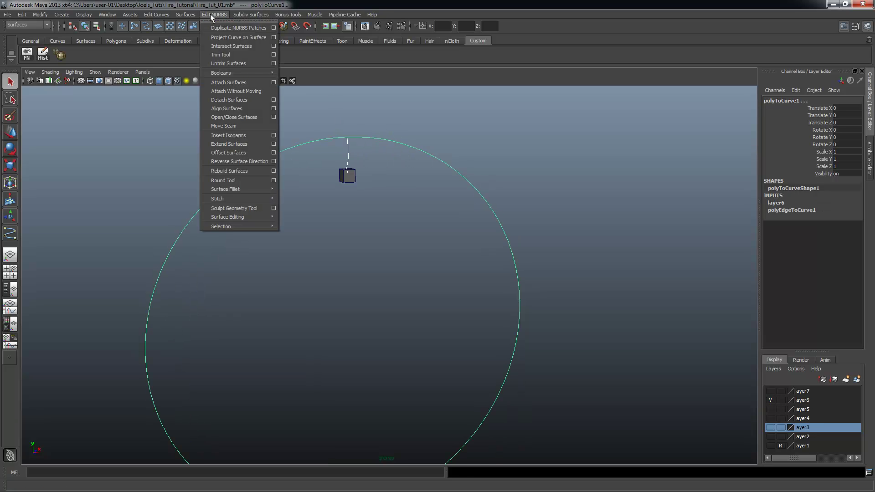
{"action": "left_click", "coordinate": [212, 56]}
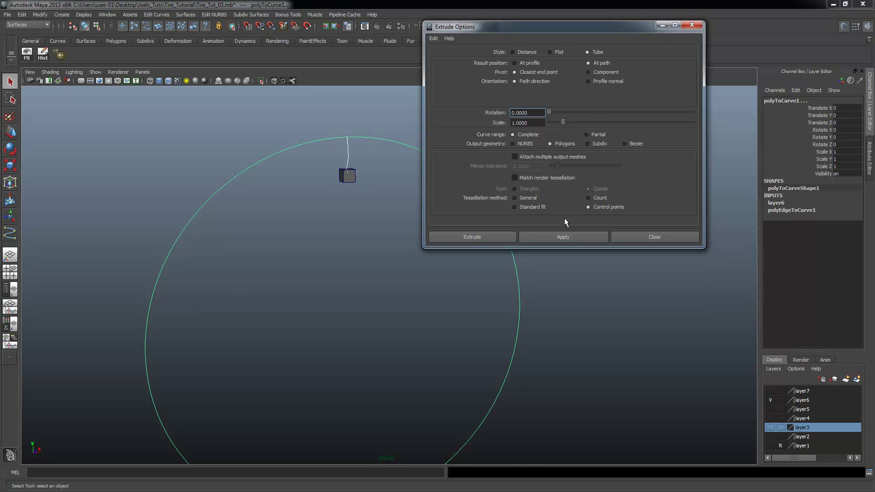
{"action": "left_click", "coordinate": [570, 235]}
{"action": "right_click_drag", "start_coordinate": [387, 196], "coordinate": [352, 192], "text": "alt"}
{"action": "key", "text": "ctrl+z"}
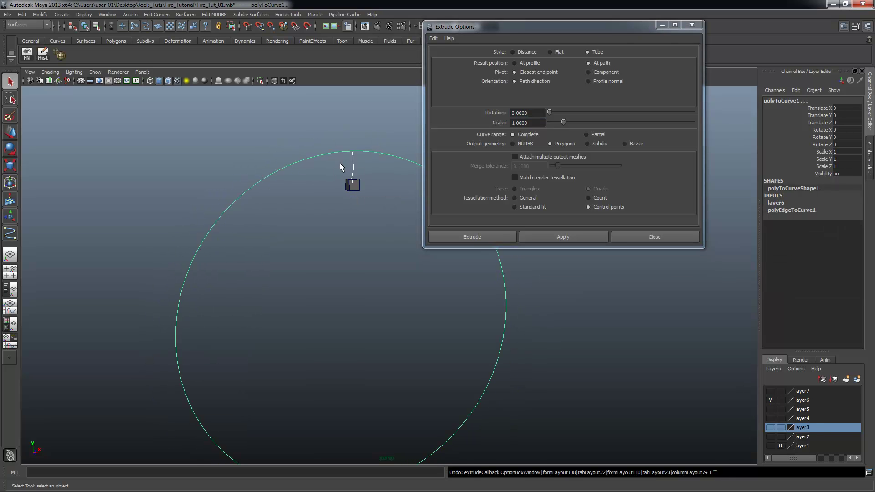
- Set the extrusion's orientation to Profile normal, try it on the two curves and undo the resulting mesh
{"action": "left_click", "coordinate": [354, 166]}
{"action": "left_click", "coordinate": [376, 151]}
{"action": "middle_click_drag", "start_coordinate": [384, 196], "coordinate": [308, 132], "text": "alt"}
{"action": "left_click", "coordinate": [589, 82]}
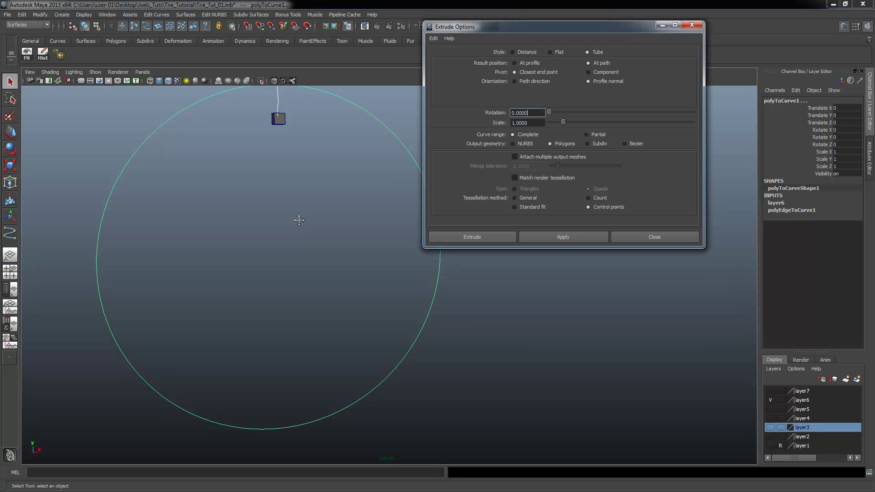
{"action": "middle_click_drag", "start_coordinate": [297, 221], "coordinate": [306, 246], "text": "alt"}
{"action": "left_click", "coordinate": [549, 235]}
{"action": "left_click_drag", "start_coordinate": [371, 319], "coordinate": [321, 247], "text": "alt"}
{"action": "key", "text": "ctrl+z"}
{"action": "middle_click_drag", "start_coordinate": [383, 193], "coordinate": [368, 270], "text": "alt"}
{"action": "left_click_drag", "start_coordinate": [367, 269], "coordinate": [333, 258], "text": "alt"}
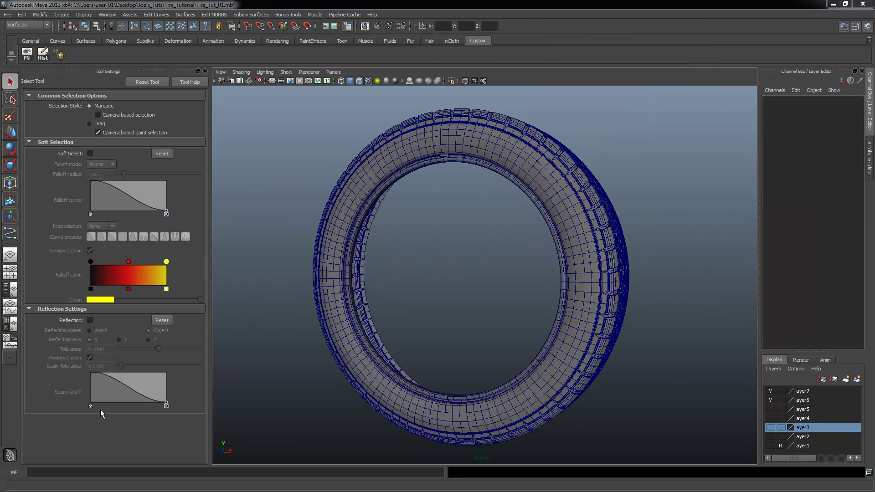
- Inspect how the extruded sidewall surface fits inside the tread and delete the surface
{"action": "left_click", "coordinate": [470, 153]}
{"action": "left_click_drag", "start_coordinate": [469, 233], "coordinate": [524, 230], "text": "alt"}
{"action": "right_click_drag", "start_coordinate": [404, 213], "coordinate": [478, 214], "text": "alt"}
{"action": "middle_click_drag", "start_coordinate": [478, 215], "coordinate": [551, 257], "text": "alt"}
{"action": "right_click_drag", "start_coordinate": [461, 229], "coordinate": [494, 241], "text": "alt"}
{"action": "left_click_drag", "start_coordinate": [469, 230], "coordinate": [398, 217], "text": "alt"}
{"action": "right_click_drag", "start_coordinate": [560, 253], "coordinate": [477, 236], "text": "alt"}
{"action": "left_click_drag", "start_coordinate": [478, 239], "coordinate": [504, 213], "text": "alt"}
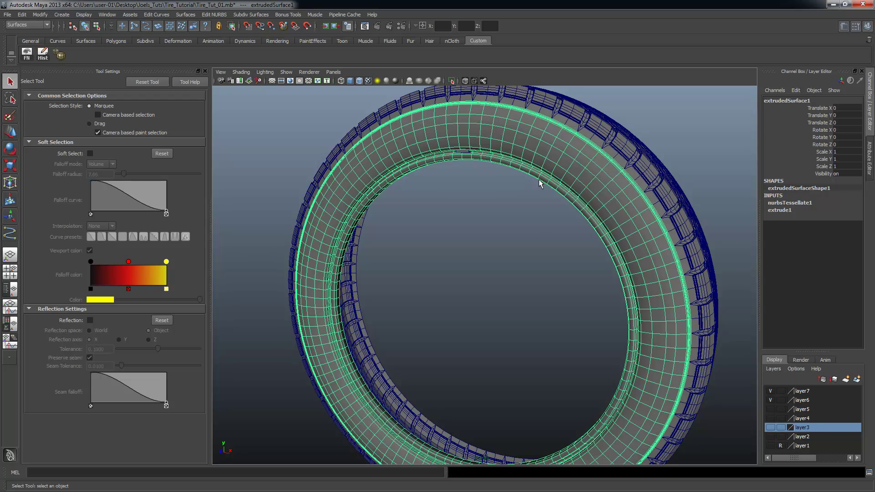
{"action": "key", "text": "Delete"}
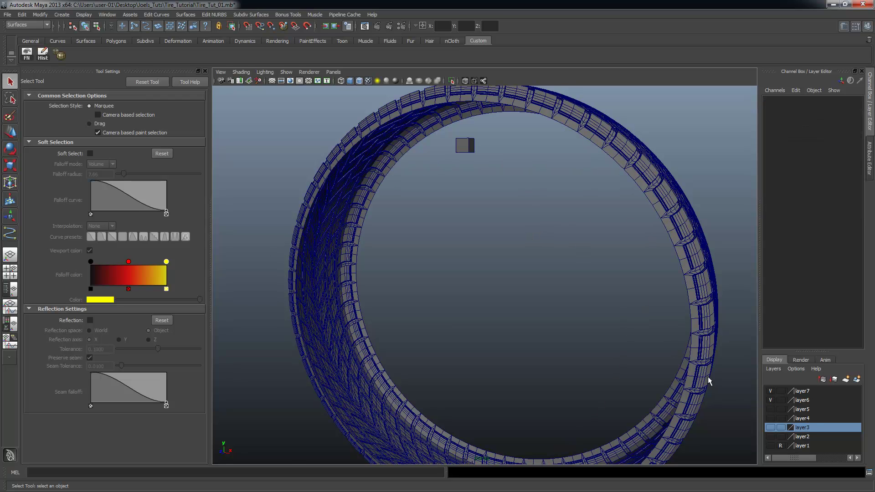
- Hide the tread on layer7 and select the profile curve at the bottom of the border curve
{"action": "left_click", "coordinate": [770, 391]}
{"action": "right_click_drag", "start_coordinate": [650, 351], "coordinate": [443, 364], "text": "alt"}
{"action": "left_click_drag", "start_coordinate": [444, 363], "coordinate": [466, 393]}
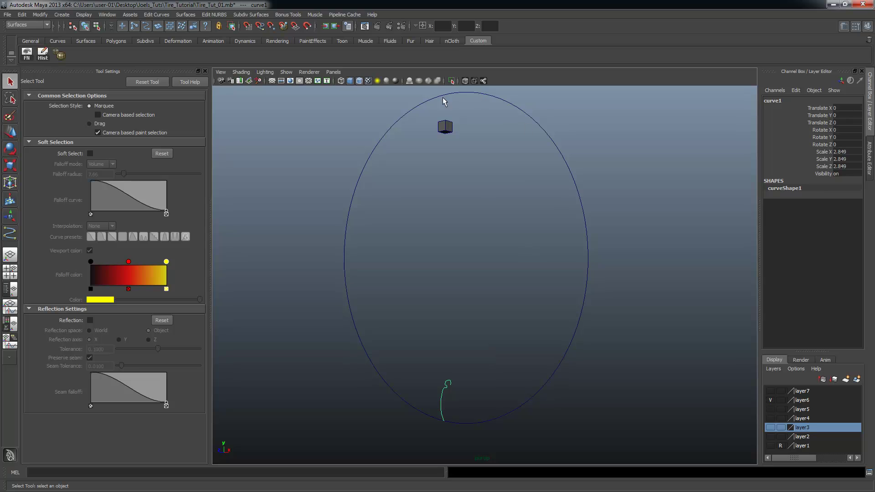
- Examine the profile curve's placement at the bottom of the border curve compared with the top of the circle
{"action": "mouse_move", "coordinate": [525, 347]}
{"action": "left_mouse_down", "text": "alt"}
{"action": "mouse_move", "coordinate": [479, 337]}
{"action": "mouse_move", "coordinate": [635, 345]}
{"action": "mouse_move", "coordinate": [539, 356]}
{"action": "left_mouse_up", "text": "alt"}
{"action": "left_click_drag", "start_coordinate": [517, 387], "coordinate": [447, 393], "text": "alt"}
{"action": "middle_click_drag", "start_coordinate": [481, 89], "coordinate": [481, 125], "text": "alt"}
{"action": "middle_click_drag", "start_coordinate": [482, 409], "coordinate": [467, 322], "text": "alt"}
{"action": "right_click_drag", "start_coordinate": [512, 342], "coordinate": [458, 319], "text": "alt"}
{"action": "middle_click_drag", "start_coordinate": [459, 319], "coordinate": [456, 346], "text": "alt"}
{"action": "left_click_drag", "start_coordinate": [456, 345], "coordinate": [478, 350], "text": "alt"}
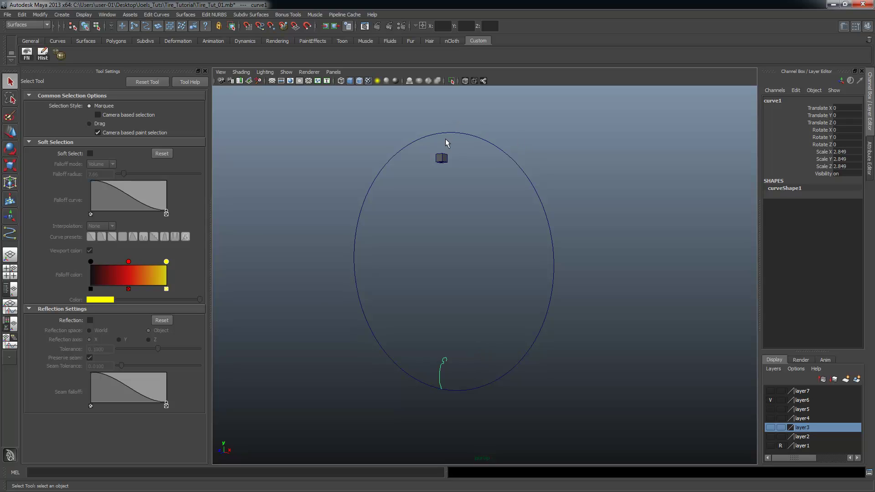
{"action": "left_click_drag", "start_coordinate": [464, 358], "coordinate": [432, 368], "text": "alt"}
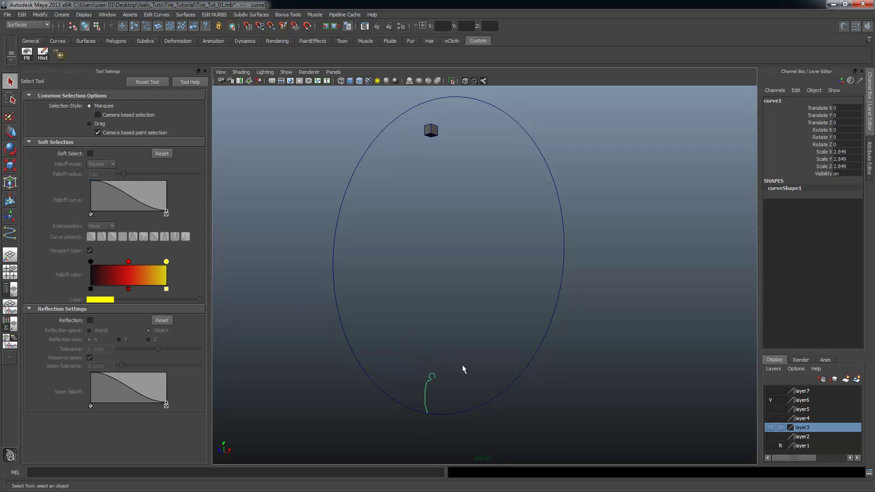
- Extrude the profile curve along the border curve as a Polygons tube with Component pivot, Profile normal orientation and Control points tessellation
{"action": "left_click_drag", "start_coordinate": [440, 365], "coordinate": [534, 414], "text": "shift"}
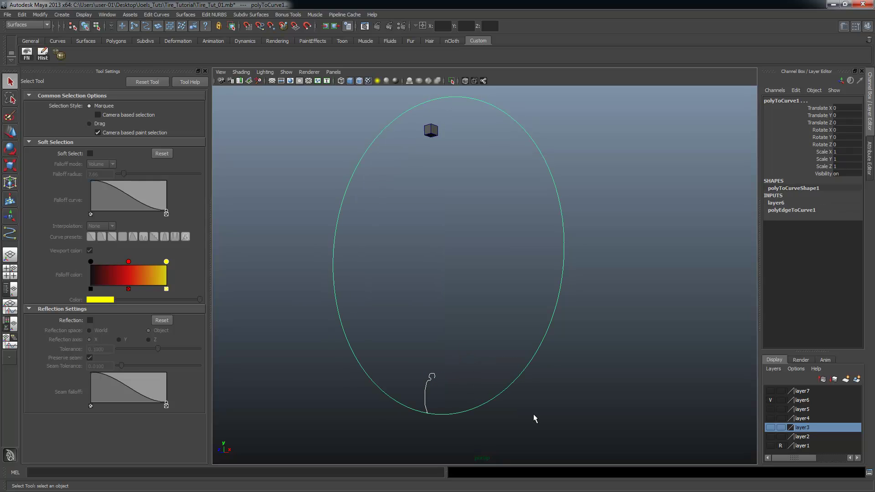
{"action": "left_click", "coordinate": [214, 14]}
{"action": "mouse_move", "coordinate": [191, 17]}
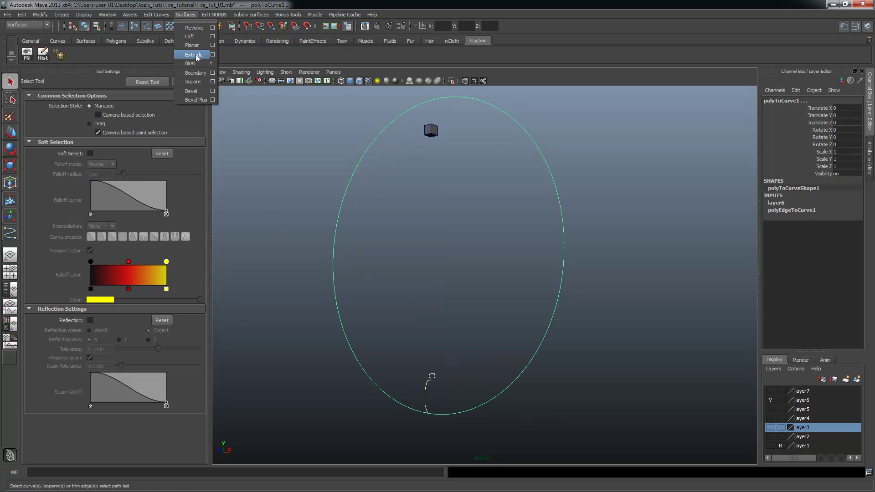
{"action": "left_click", "coordinate": [212, 55]}
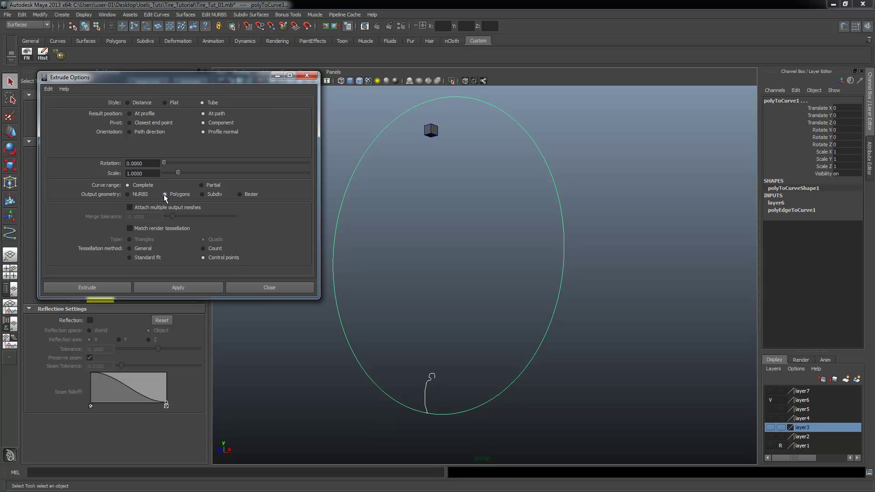
{"action": "left_click", "coordinate": [202, 257]}
{"action": "left_click", "coordinate": [207, 286]}
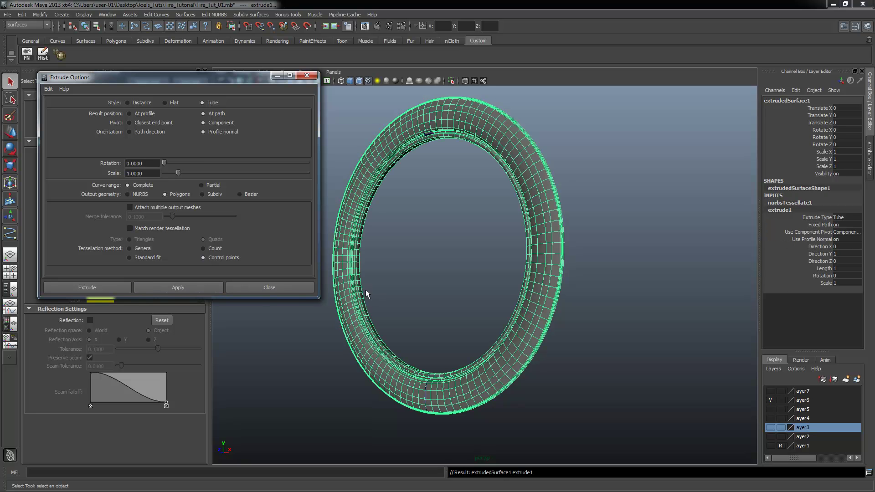
{"action": "left_click", "coordinate": [270, 288]}
- Add the profile curve to the selection and show the tread on layer7 around the extruded sidewall
{"action": "scroll", "coordinate": [449, 308], "scroll_direction": "up", "scroll_amount": 5}
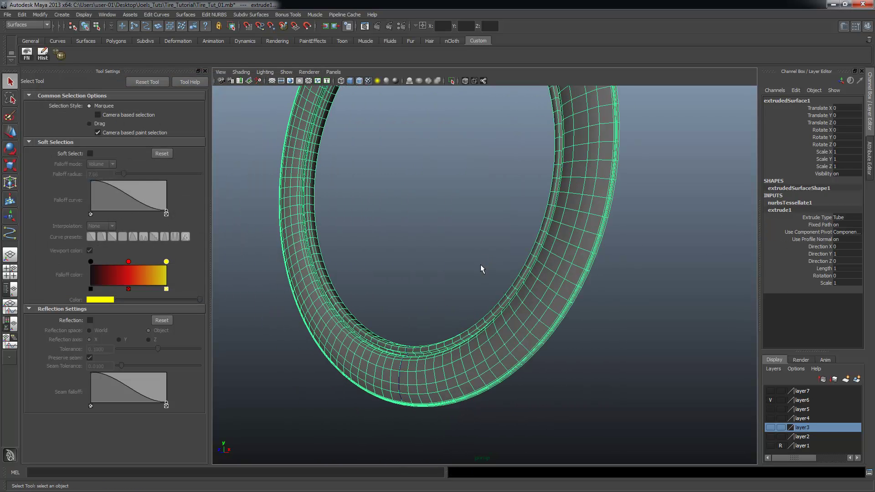
{"action": "left_click", "coordinate": [429, 370]}
{"action": "left_click_drag", "start_coordinate": [428, 370], "coordinate": [483, 347], "text": "alt"}
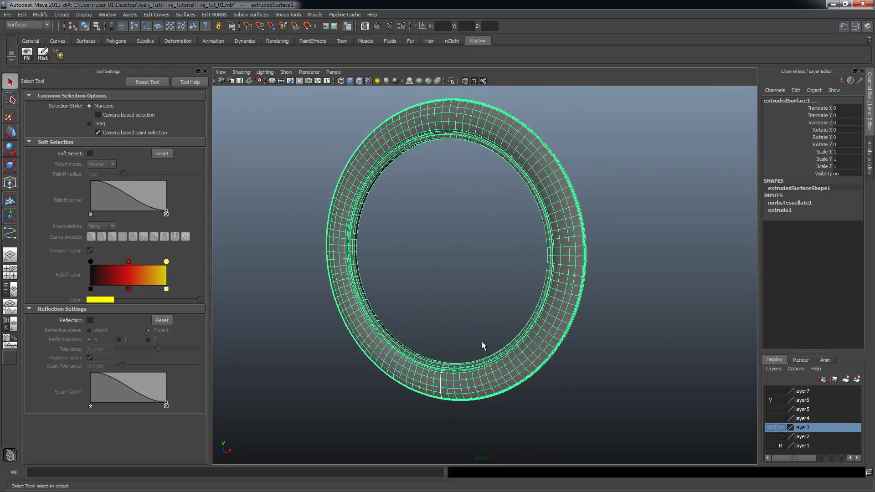
{"action": "left_click", "coordinate": [771, 392]}
{"action": "left_click_drag", "start_coordinate": [602, 354], "coordinate": [509, 377], "text": "alt"}
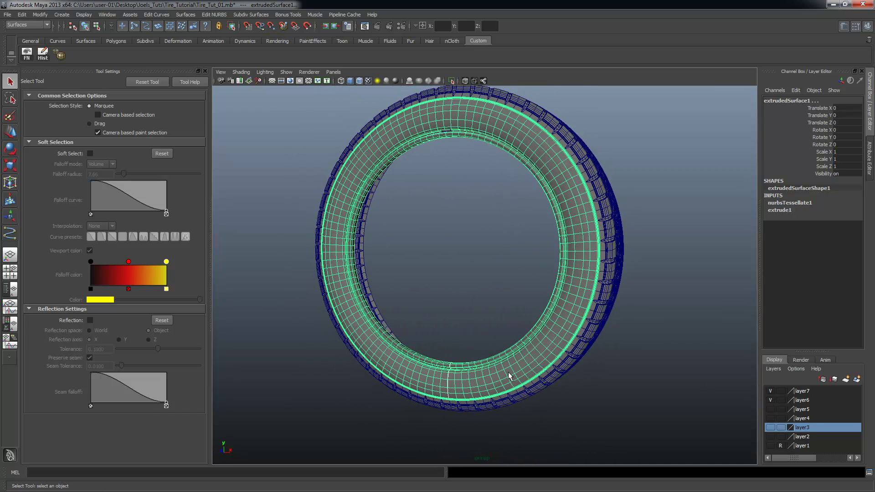
- Switch the profile curve to control vertex editing and select the vertices at its rim end
{"action": "left_click", "coordinate": [458, 389]}
{"action": "left_click_drag", "start_coordinate": [461, 391], "coordinate": [518, 336], "text": "alt"}
{"action": "right_click_drag", "start_coordinate": [458, 302], "coordinate": [539, 322]}
{"action": "left_click_drag", "start_coordinate": [539, 322], "coordinate": [525, 301], "text": "alt"}
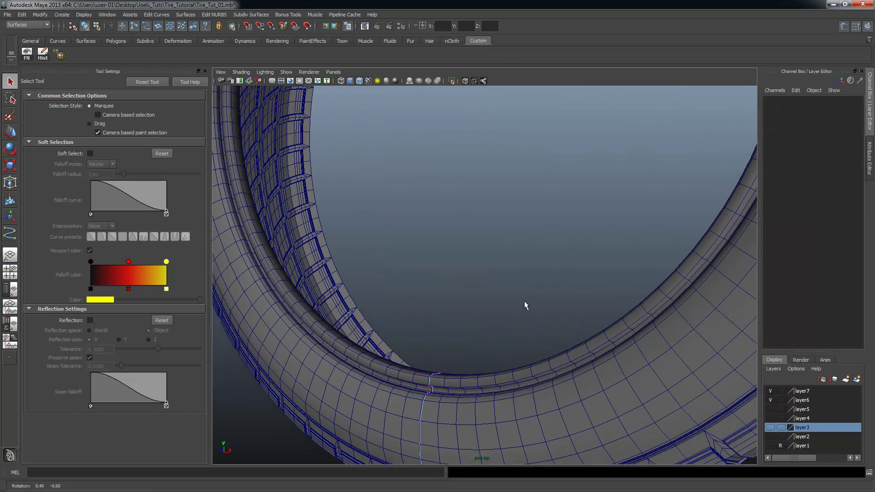
{"action": "left_click_drag", "start_coordinate": [418, 357], "coordinate": [405, 352], "text": "alt"}
{"action": "left_click_drag", "start_coordinate": [404, 352], "coordinate": [481, 413]}
{"action": "scroll", "coordinate": [442, 393], "scroll_direction": "down", "scroll_amount": 3}
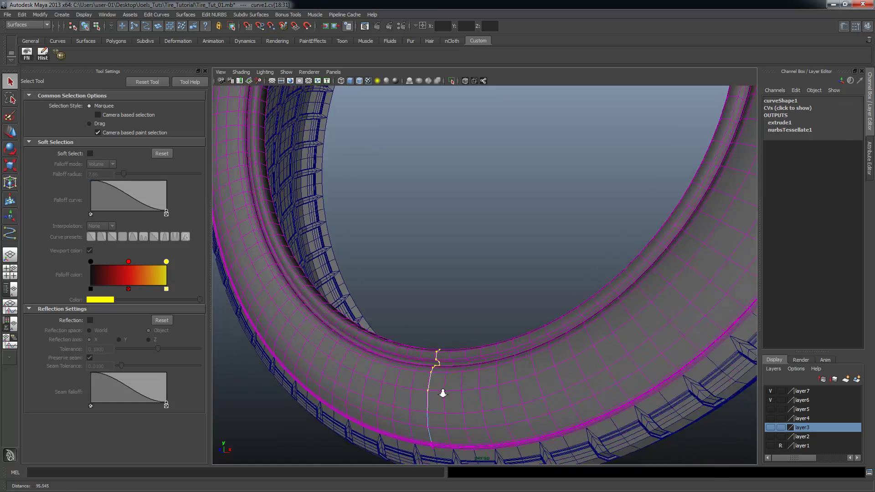
- Try moving the rim-end control vertices sideways to reshape the sidewall's inner lip and undo the move
{"action": "key", "text": "w"}
{"action": "left_click_drag", "start_coordinate": [417, 359], "coordinate": [512, 363]}
{"action": "key", "text": "ctrl+z"}
{"action": "right_click_drag", "start_coordinate": [517, 368], "coordinate": [580, 371], "text": "alt"}
{"action": "left_click_drag", "start_coordinate": [580, 371], "coordinate": [360, 259], "text": "alt"}
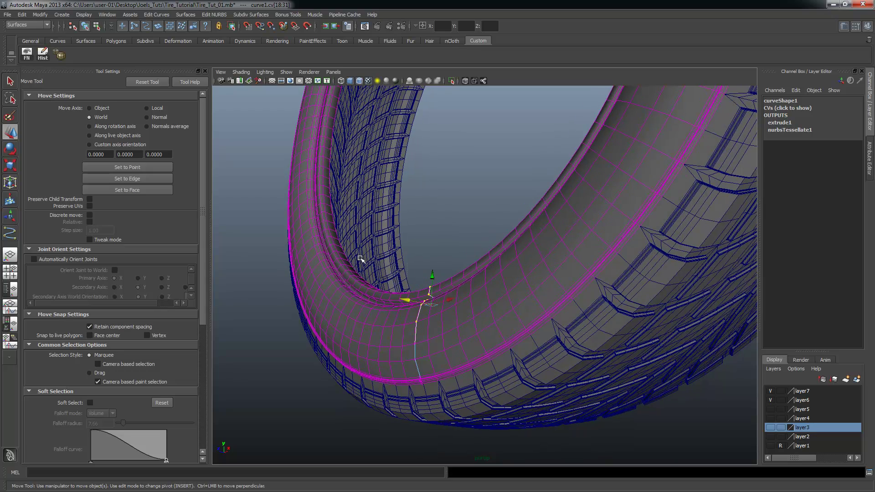
- Try reshaping the sidewall through a single control vertex on the profile curve's outer section
{"action": "left_click_drag", "start_coordinate": [406, 318], "coordinate": [408, 321]}
{"action": "left_click_drag", "start_coordinate": [468, 338], "coordinate": [399, 384], "text": "alt"}
{"action": "middle_click_drag", "start_coordinate": [375, 375], "coordinate": [430, 334], "text": "alt"}
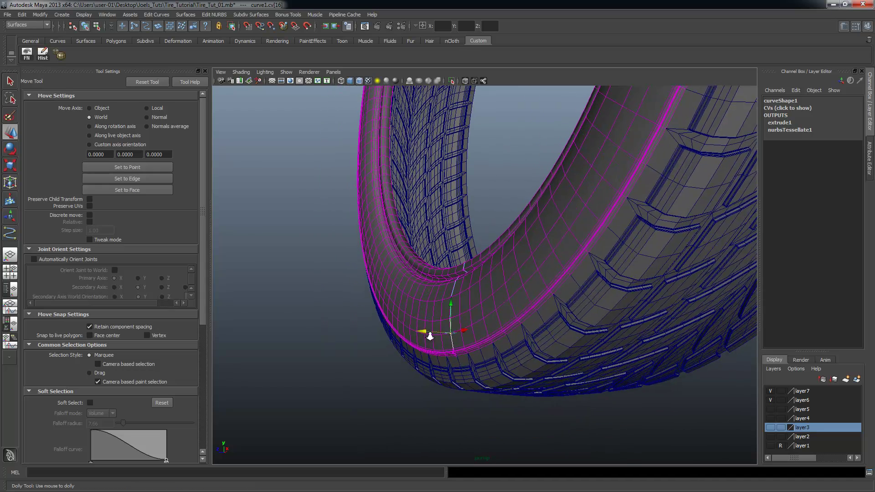
{"action": "scroll", "coordinate": [433, 332], "scroll_direction": "up", "scroll_amount": 3}
{"action": "left_click_drag", "start_coordinate": [435, 329], "coordinate": [459, 340]}
{"action": "right_click_drag", "start_coordinate": [459, 340], "coordinate": [584, 351], "text": "alt"}
{"action": "left_click_drag", "start_coordinate": [584, 351], "coordinate": [559, 359], "text": "alt"}
{"action": "right_click_drag", "start_coordinate": [559, 359], "coordinate": [586, 398], "text": "alt"}
{"action": "middle_click_drag", "start_coordinate": [585, 397], "coordinate": [575, 336], "text": "alt"}
{"action": "right_click_drag", "start_coordinate": [469, 367], "coordinate": [489, 363], "text": "alt"}
{"action": "middle_click_drag", "start_coordinate": [424, 391], "coordinate": [440, 329], "text": "alt"}
{"action": "left_click_drag", "start_coordinate": [458, 344], "coordinate": [434, 314]}
- Leave control vertex editing and keep the whole profile curve selected as an object
{"action": "left_click_drag", "start_coordinate": [600, 349], "coordinate": [568, 286], "text": "alt"}
{"action": "left_click", "coordinate": [555, 280]}
{"action": "left_click_drag", "start_coordinate": [568, 285], "coordinate": [579, 280], "text": "alt"}
{"action": "right_click_drag", "start_coordinate": [601, 263], "coordinate": [561, 264]}
{"action": "left_click", "coordinate": [641, 273]}
{"action": "key", "text": "ctrl+z"}
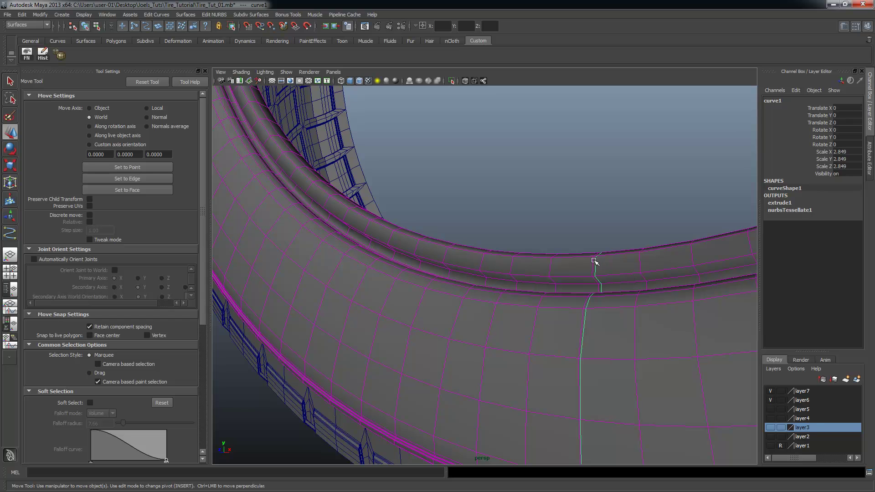
- Try scaling the profile curve's rim-end control vertices, undo the scaling, and return to the whole curve as an object
{"action": "right_click_drag", "start_coordinate": [600, 228], "coordinate": [570, 229]}
{"action": "left_click_drag", "start_coordinate": [647, 258], "coordinate": [616, 261], "text": "alt"}
{"action": "left_click_drag", "start_coordinate": [553, 270], "coordinate": [498, 267], "text": "alt"}
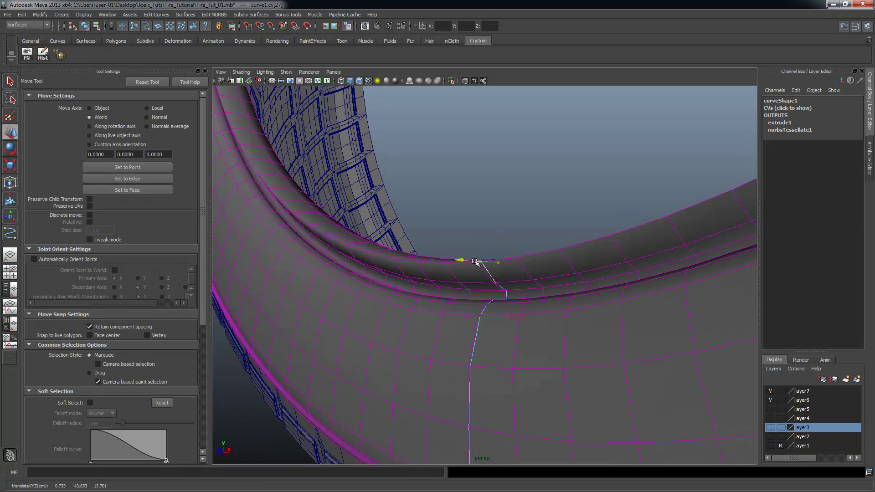
{"action": "left_click_drag", "start_coordinate": [474, 234], "coordinate": [557, 294]}
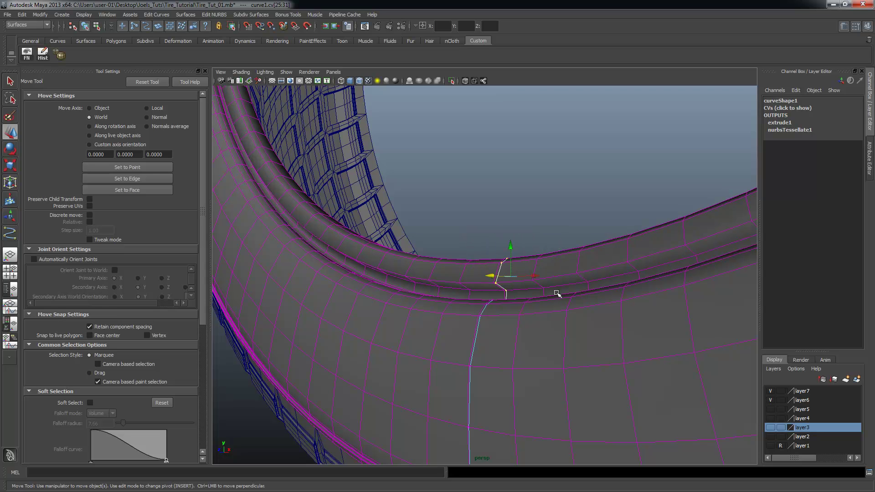
{"action": "key", "text": "r"}
{"action": "left_click_drag", "start_coordinate": [511, 276], "coordinate": [555, 282]}
{"action": "key", "text": "ctrl+z"}
{"action": "right_click_drag", "start_coordinate": [560, 264], "coordinate": [434, 258], "text": "alt"}
{"action": "left_click_drag", "start_coordinate": [425, 214], "coordinate": [569, 355]}
{"action": "key", "text": "F8"}
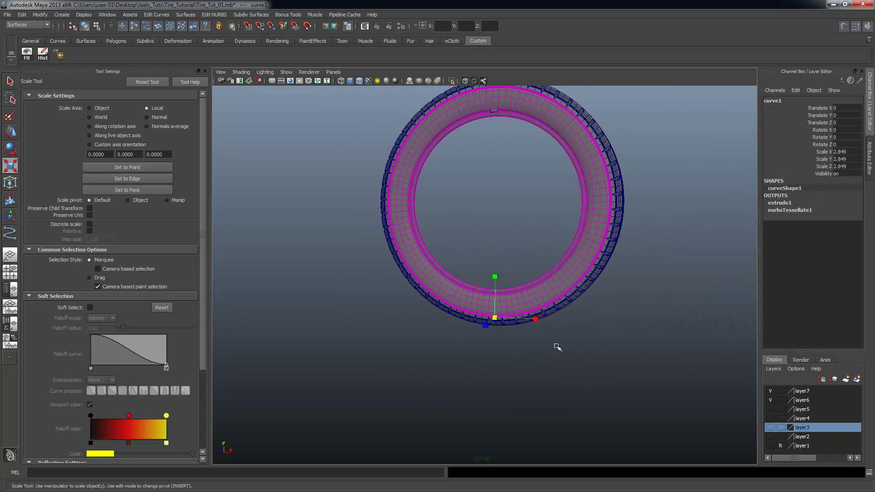
- Try scaling the whole profile curve uniformly to 2.087 to narrow the sidewall
{"action": "left_click_drag", "start_coordinate": [486, 311], "coordinate": [482, 345]}
{"action": "middle_click_drag", "start_coordinate": [517, 273], "coordinate": [506, 315], "text": "alt"}
{"action": "left_click_drag", "start_coordinate": [507, 315], "coordinate": [516, 330], "text": "alt"}
{"action": "left_click_drag", "start_coordinate": [484, 396], "coordinate": [528, 394]}
{"action": "left_click_drag", "start_coordinate": [518, 424], "coordinate": [577, 423], "text": "alt"}
{"action": "left_click_drag", "start_coordinate": [503, 391], "coordinate": [455, 400]}
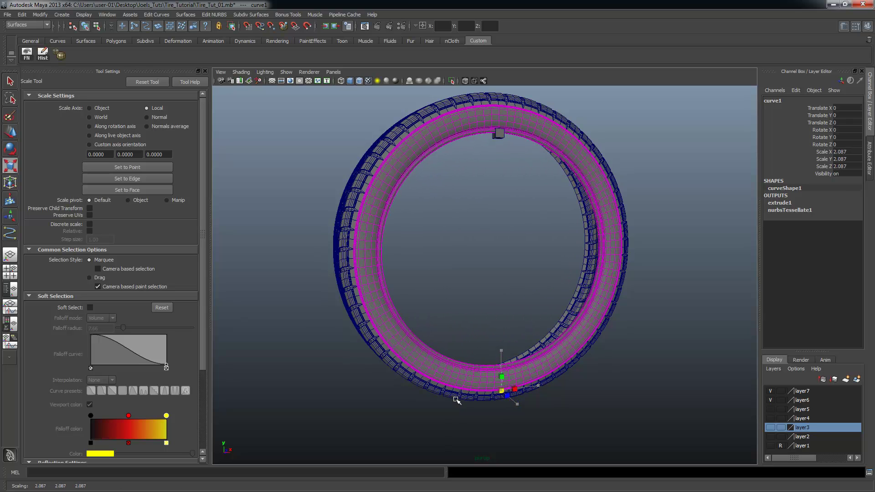
{"action": "left_click_drag", "start_coordinate": [531, 335], "coordinate": [746, 395], "text": "alt"}
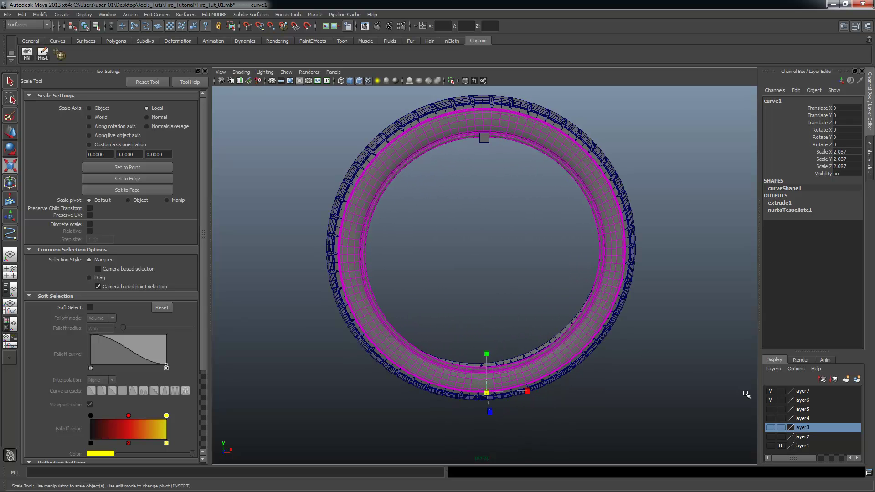
- Show layer3 with the wheel reference image and enlarge the front view on it
{"action": "left_click", "coordinate": [770, 427]}
{"action": "key", "text": "space"}
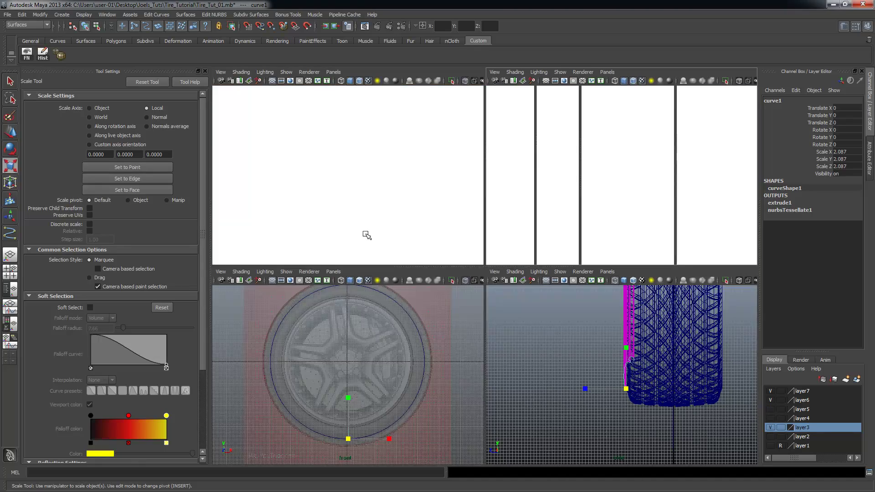
{"action": "key", "text": "space"}
{"action": "scroll", "coordinate": [422, 259], "scroll_direction": "up", "scroll_amount": 5}
{"action": "right_click_drag", "start_coordinate": [422, 260], "coordinate": [477, 191], "text": "alt"}
{"action": "middle_click_drag", "start_coordinate": [386, 143], "coordinate": [348, 258], "text": "alt"}
{"action": "right_click_drag", "start_coordinate": [347, 258], "coordinate": [428, 217], "text": "alt"}
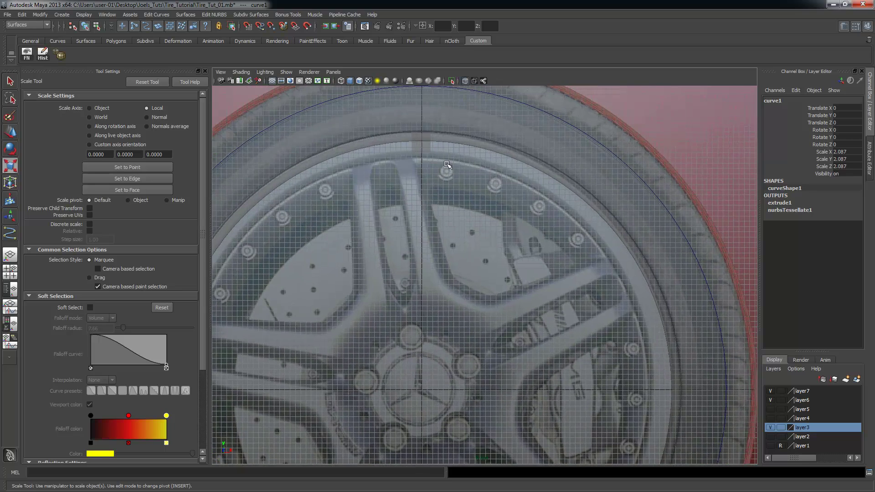
- Scale the profile curve uniformly to 2.334, matching the sidewall's inner edge to the rim in the reference image
{"action": "right_click_drag", "start_coordinate": [583, 346], "coordinate": [534, 337], "text": "alt"}
{"action": "middle_click_drag", "start_coordinate": [533, 338], "coordinate": [533, 231], "text": "alt"}
{"action": "middle_click_drag", "start_coordinate": [534, 449], "coordinate": [539, 255], "text": "alt"}
{"action": "right_click_drag", "start_coordinate": [479, 313], "coordinate": [511, 335], "text": "alt"}
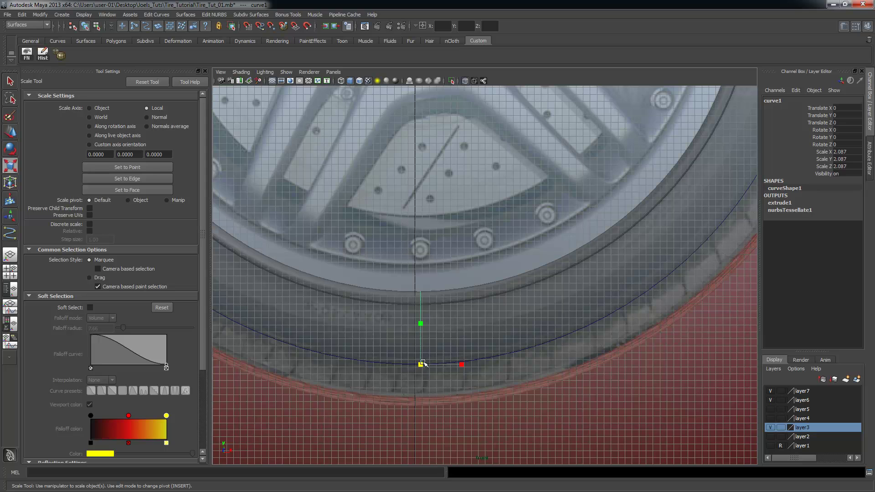
{"action": "mouse_move", "coordinate": [420, 365]}
{"action": "left_mouse_down"}
{"action": "mouse_move", "coordinate": [406, 371]}
{"action": "mouse_move", "coordinate": [433, 370]}
{"action": "mouse_move", "coordinate": [421, 363]}
{"action": "left_mouse_up"}
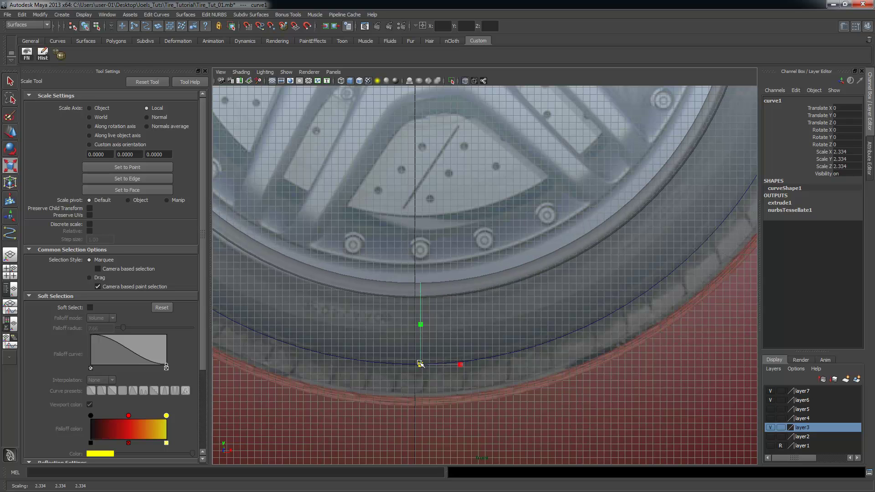
{"action": "middle_click_drag", "start_coordinate": [593, 254], "coordinate": [571, 313], "text": "alt"}
- Examine in the perspective view how the sidewall's inner edge fits around the rim in the reference image
{"action": "key", "text": "space"}
{"action": "key", "text": "space"}
{"action": "left_click_drag", "start_coordinate": [554, 221], "coordinate": [534, 228], "text": "alt"}
{"action": "right_click_drag", "start_coordinate": [534, 228], "coordinate": [569, 230], "text": "alt"}
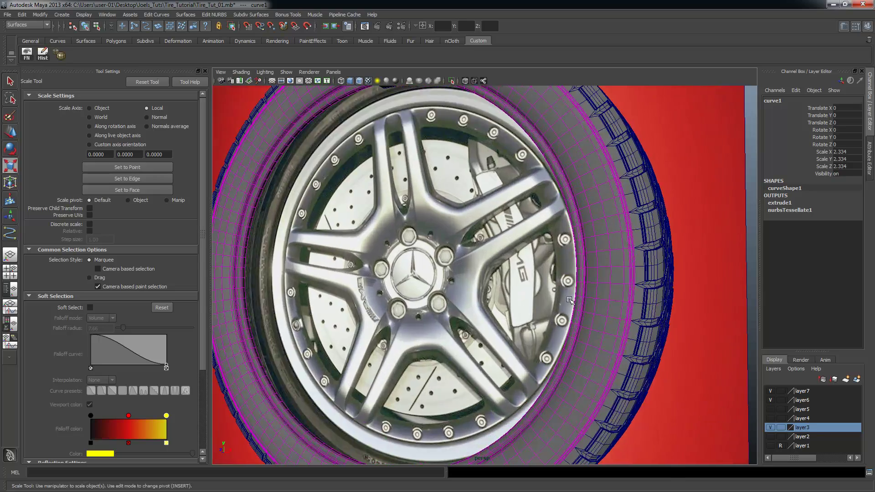
{"action": "middle_click_drag", "start_coordinate": [402, 444], "coordinate": [426, 326], "text": "alt"}
{"action": "right_click_drag", "start_coordinate": [426, 326], "coordinate": [456, 322], "text": "alt"}
{"action": "left_click_drag", "start_coordinate": [455, 322], "coordinate": [382, 323], "text": "alt"}
{"action": "right_click_drag", "start_coordinate": [382, 322], "coordinate": [474, 312], "text": "alt"}
{"action": "left_click", "coordinate": [385, 303]}
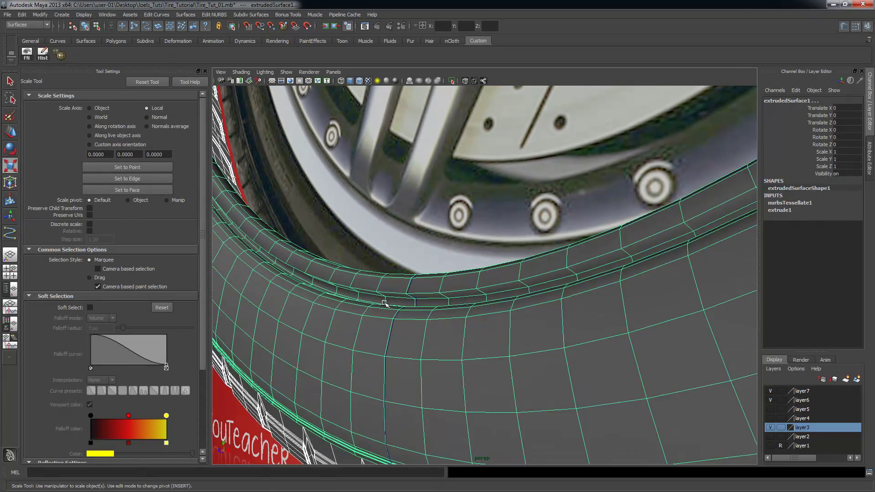
{"action": "left_click", "coordinate": [396, 305]}
{"action": "right_click", "coordinate": [390, 297]}
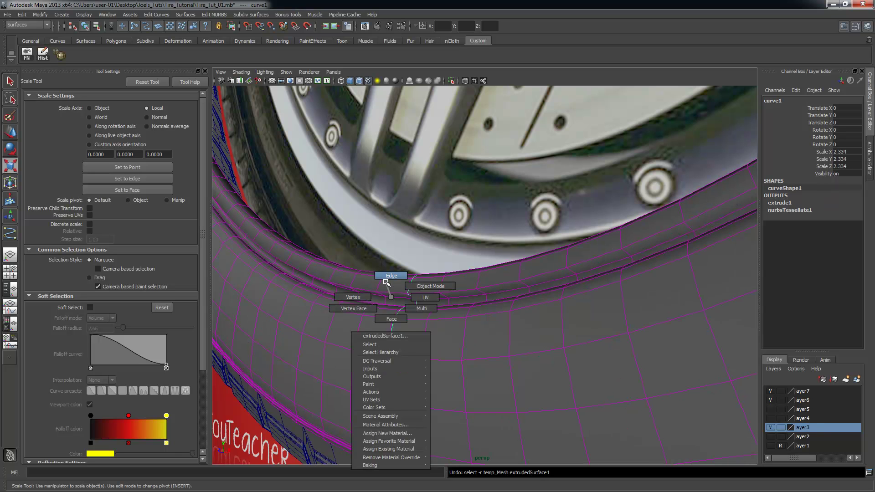
{"action": "right_click_drag", "start_coordinate": [471, 303], "coordinate": [396, 292], "text": "alt"}
{"action": "left_click", "coordinate": [439, 314], "text": "shift"}
{"action": "left_click", "coordinate": [444, 321], "text": "shift"}
{"action": "left_click", "coordinate": [529, 454], "text": "shift"}
{"action": "right_click_drag", "start_coordinate": [421, 223], "coordinate": [462, 214]}
{"action": "left_click_drag", "start_coordinate": [469, 275], "coordinate": [458, 279], "text": "alt"}
{"action": "left_click_drag", "start_coordinate": [397, 274], "coordinate": [422, 309]}
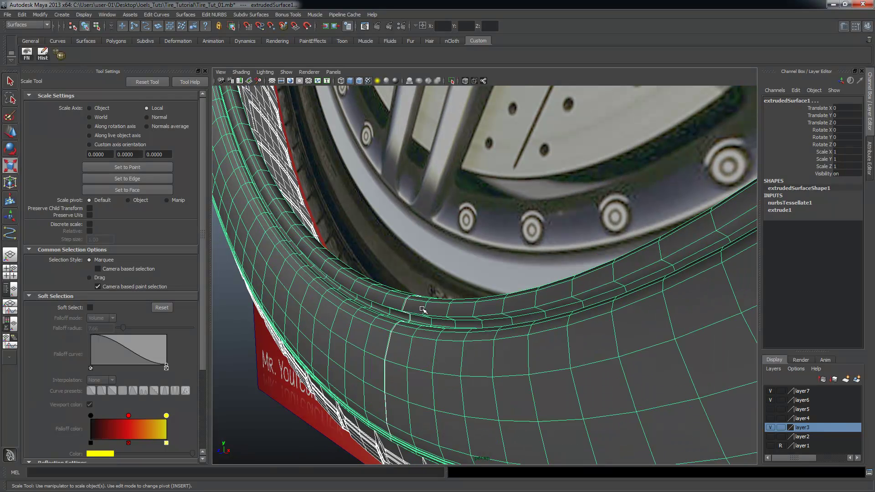
{"action": "left_click", "coordinate": [439, 345], "text": "shift"}
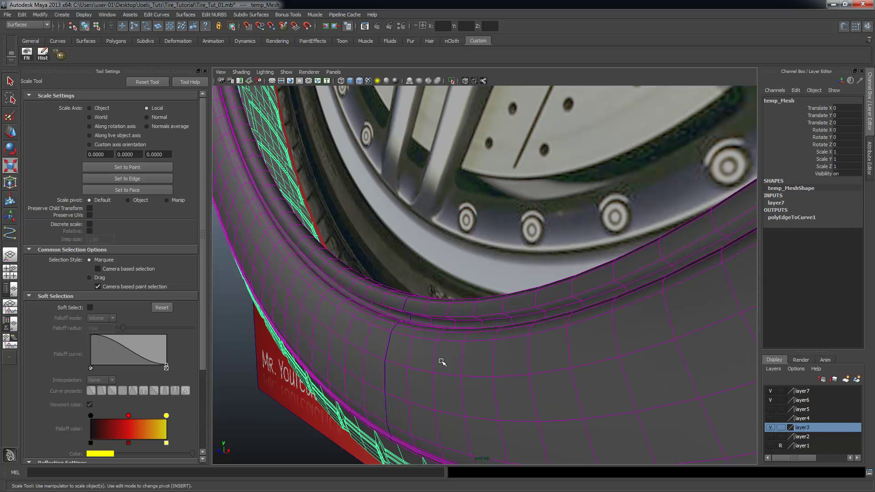
{"action": "left_click", "coordinate": [423, 328]}
{"action": "left_click", "coordinate": [456, 322], "text": "shift"}
{"action": "middle_click_drag", "start_coordinate": [458, 385], "coordinate": [463, 361], "text": "alt"}
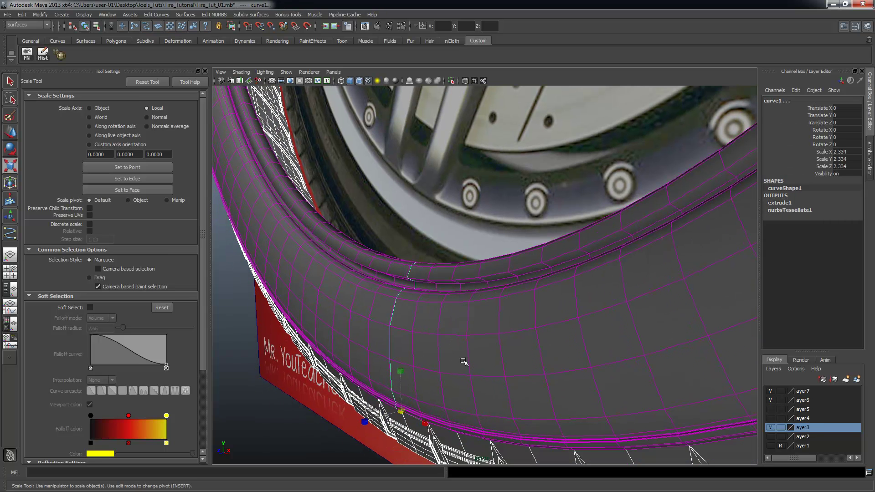
{"action": "right_click", "coordinate": [424, 249]}
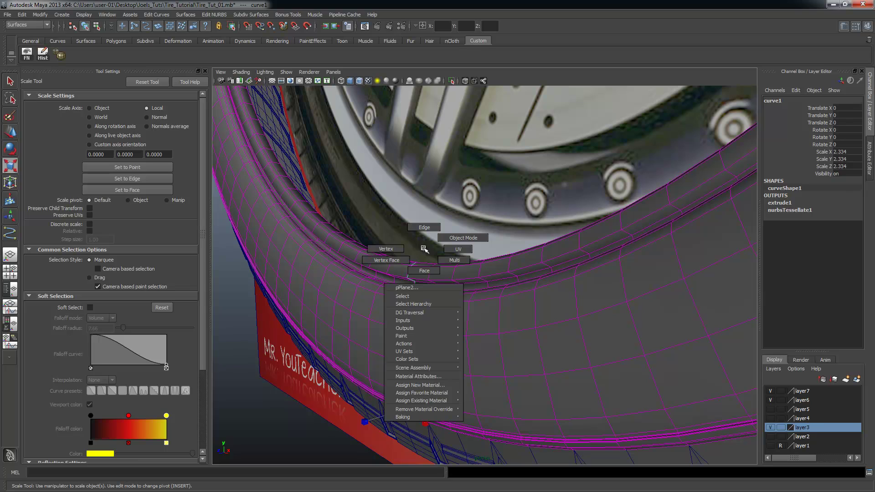
- Switch the profile curve to control vertex editing and move the vertices just outside the lip groove slightly down
{"action": "left_click_drag", "start_coordinate": [451, 371], "coordinate": [301, 338], "text": "alt"}
{"action": "right_click_drag", "start_coordinate": [290, 328], "coordinate": [266, 328]}
{"action": "left_click_drag", "start_coordinate": [268, 328], "coordinate": [399, 321], "text": "alt"}
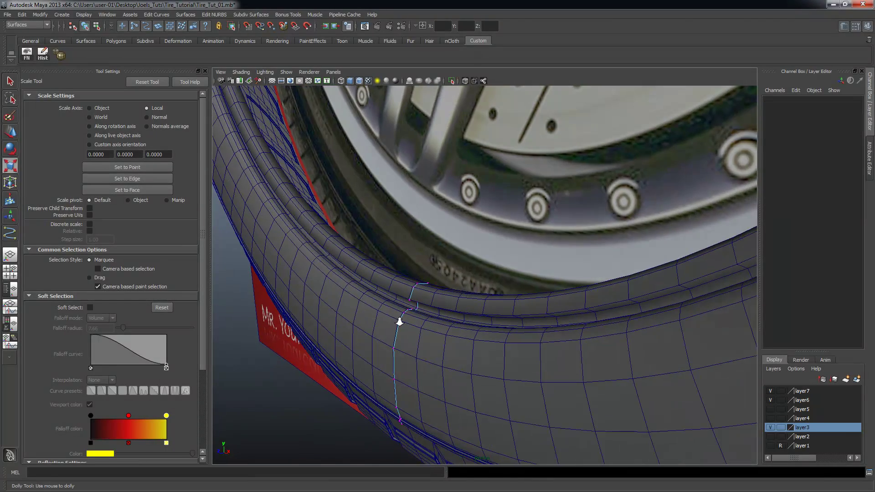
{"action": "right_click_drag", "start_coordinate": [398, 320], "coordinate": [425, 327], "text": "alt"}
{"action": "left_click", "coordinate": [359, 341]}
{"action": "left_click_drag", "start_coordinate": [363, 348], "coordinate": [420, 348], "text": "alt"}
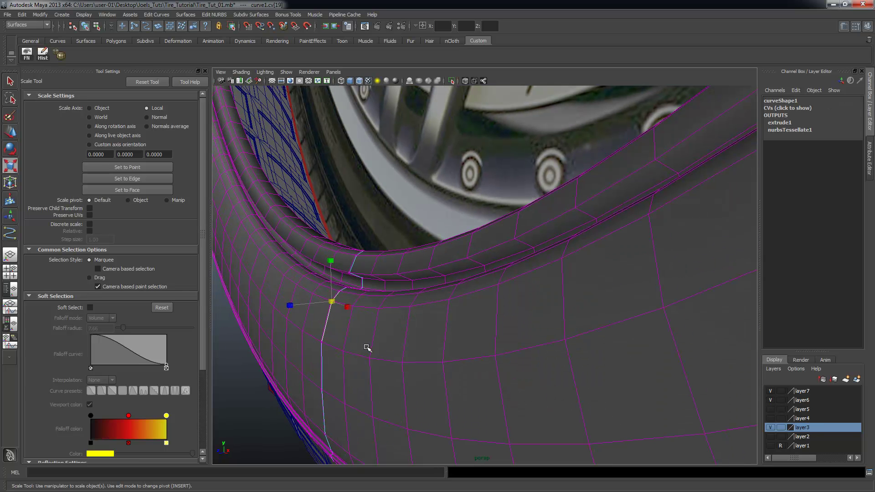
{"action": "key", "text": "w"}
{"action": "left_click_drag", "start_coordinate": [335, 305], "coordinate": [340, 314]}
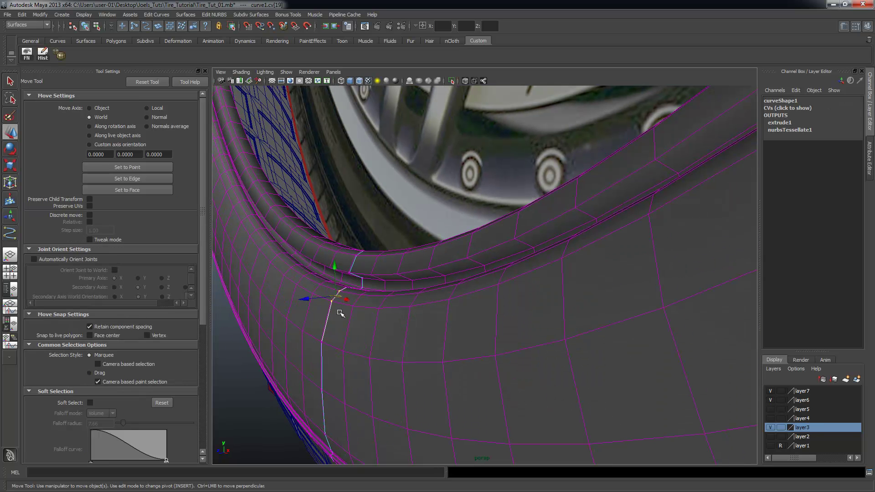
{"action": "left_click_drag", "start_coordinate": [336, 270], "coordinate": [331, 283]}
{"action": "left_click", "coordinate": [332, 309]}
{"action": "left_click_drag", "start_coordinate": [549, 335], "coordinate": [483, 308], "text": "alt"}
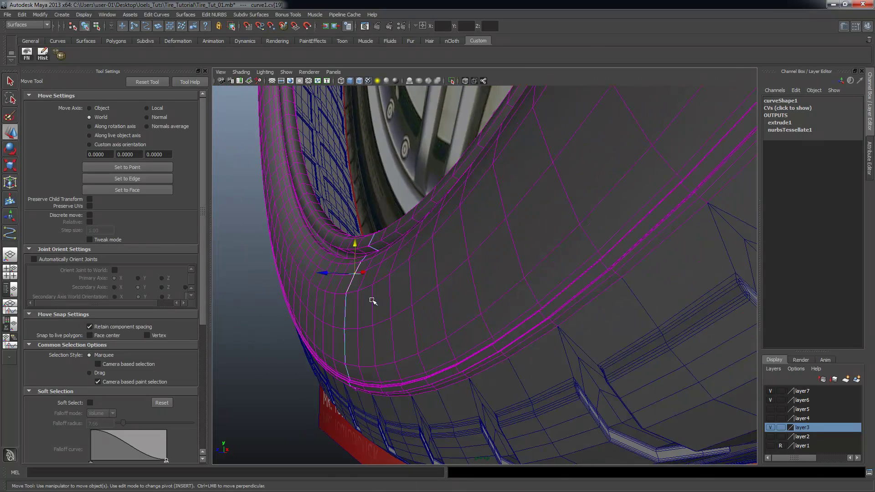
- Shift the two control vertices in the profile curve's outer section along Z to adjust the sidewall's bulge
{"action": "left_click", "coordinate": [344, 294]}
{"action": "left_click_drag", "start_coordinate": [362, 309], "coordinate": [339, 350], "text": "alt"}
{"action": "left_click_drag", "start_coordinate": [303, 329], "coordinate": [303, 329]}
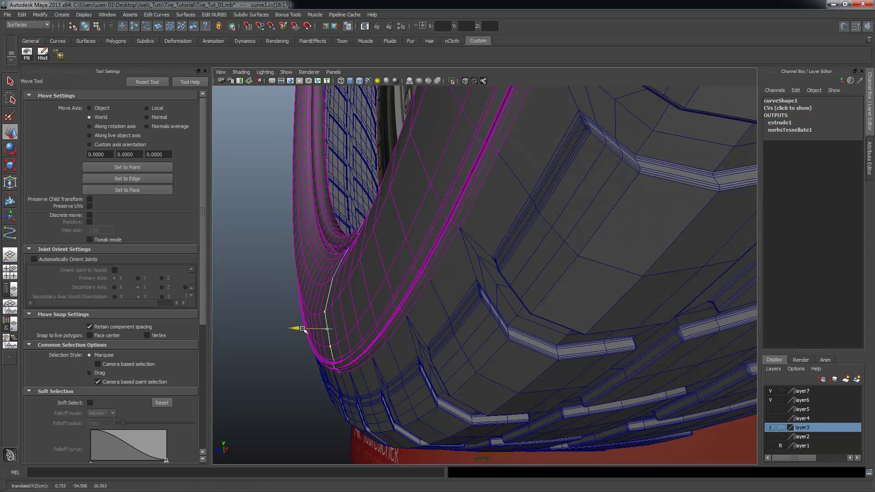
{"action": "left_click_drag", "start_coordinate": [365, 348], "coordinate": [402, 319], "text": "alt"}
{"action": "right_click_drag", "start_coordinate": [403, 318], "coordinate": [338, 342], "text": "alt"}
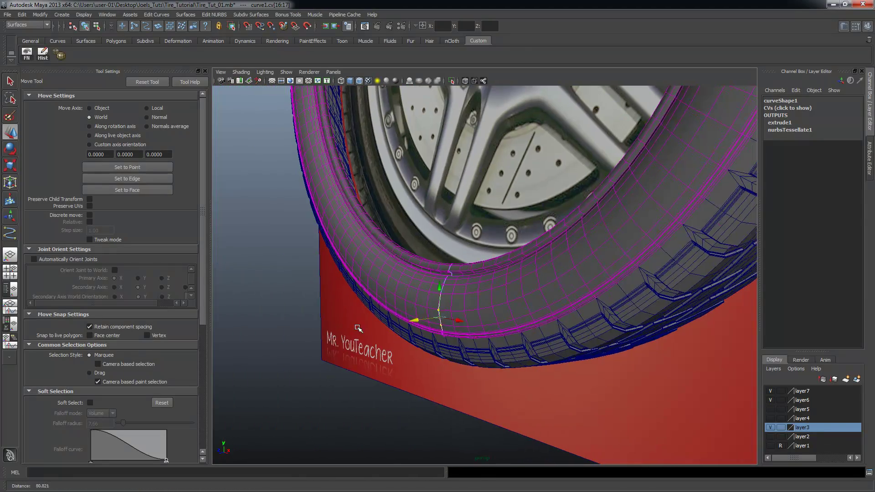
- Deselect the profile curve, hide layer3 with the reference image, and activate the Select tool
{"action": "left_click", "coordinate": [332, 345]}
{"action": "left_click", "coordinate": [248, 267]}
{"action": "left_click", "coordinate": [551, 306]}
{"action": "right_click_drag", "start_coordinate": [550, 306], "coordinate": [401, 211], "text": "alt"}
{"action": "left_click_drag", "start_coordinate": [401, 211], "coordinate": [521, 214], "text": "alt"}
{"action": "key", "text": "q"}
{"action": "left_click", "coordinate": [419, 163]}
{"action": "left_click_drag", "start_coordinate": [419, 163], "coordinate": [600, 324], "text": "alt"}
- Select the sidewall surface and the tread mesh, switch to the Polygons menu set, and combine them into one mesh
{"action": "right_click_drag", "start_coordinate": [504, 297], "coordinate": [595, 306], "text": "alt"}
{"action": "left_click_drag", "start_coordinate": [510, 162], "coordinate": [535, 177], "text": "alt"}
{"action": "left_click", "coordinate": [535, 177]}
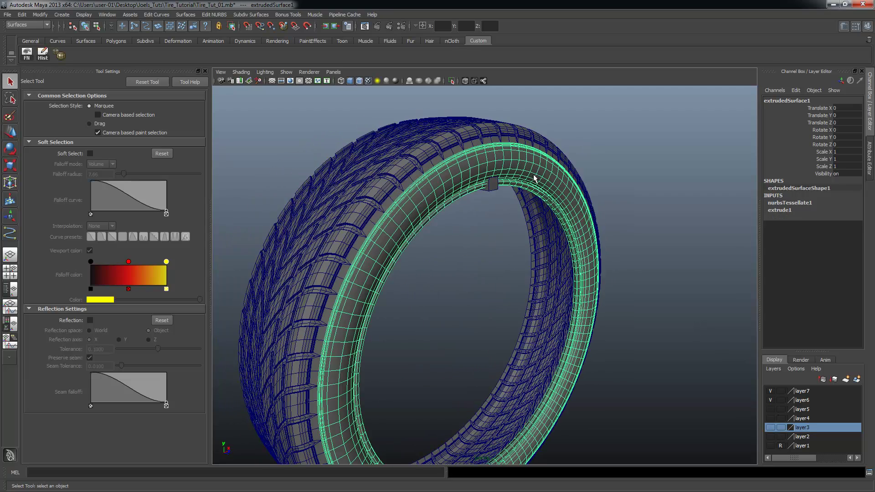
{"action": "left_click", "coordinate": [472, 146]}
{"action": "left_click_drag", "start_coordinate": [472, 146], "coordinate": [590, 234], "text": "alt"}
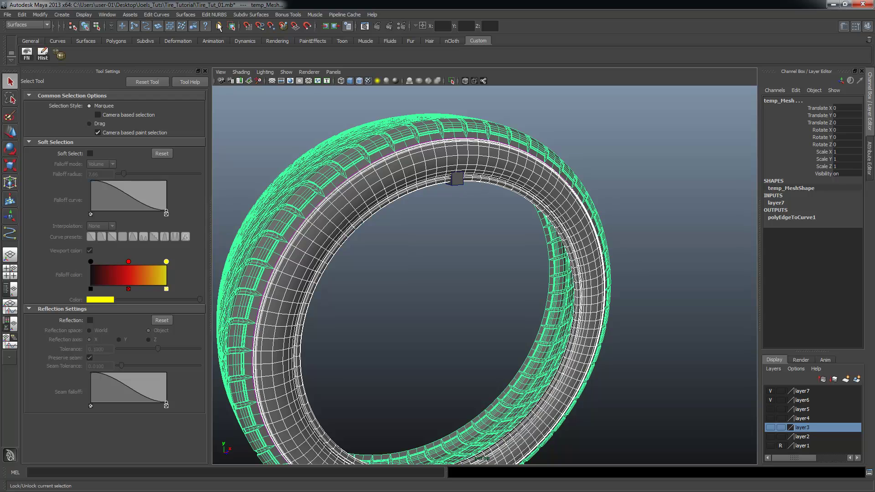
{"action": "left_click", "coordinate": [156, 14]}
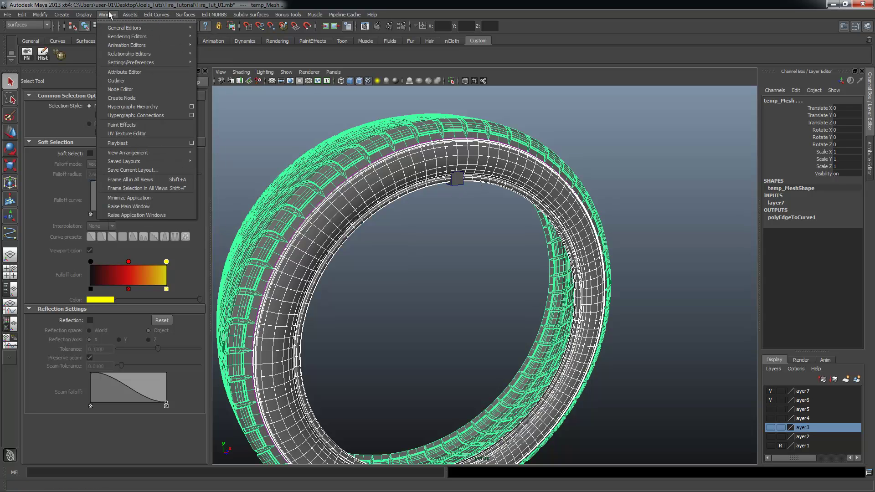
{"action": "left_click", "coordinate": [185, 15]}
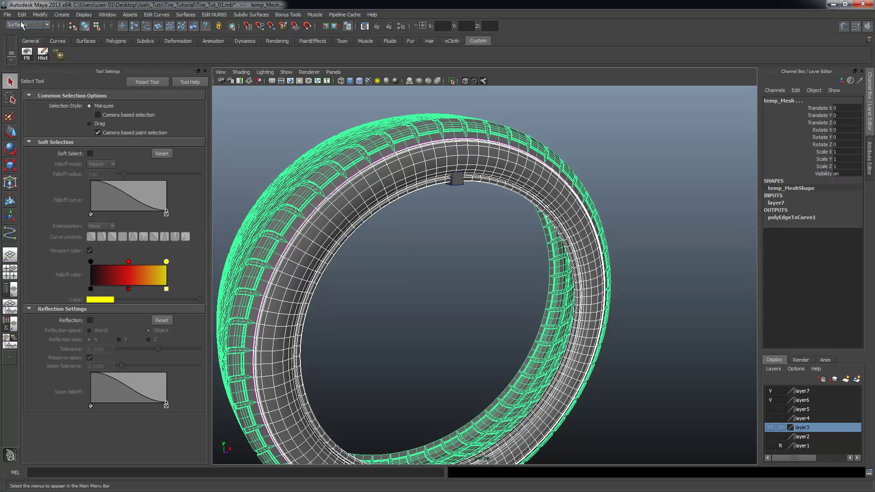
{"action": "left_click", "coordinate": [28, 25]}
{"action": "left_click", "coordinate": [23, 40]}
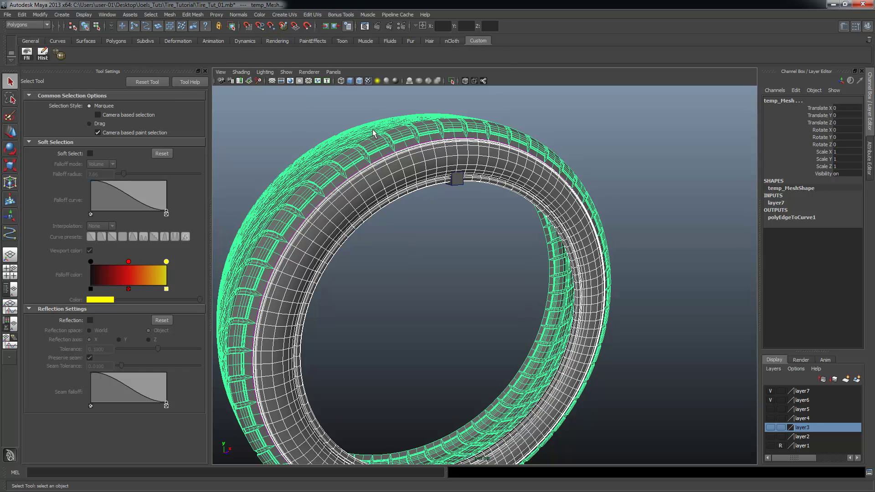
{"action": "left_click", "coordinate": [170, 15]}
{"action": "left_click", "coordinate": [179, 30]}
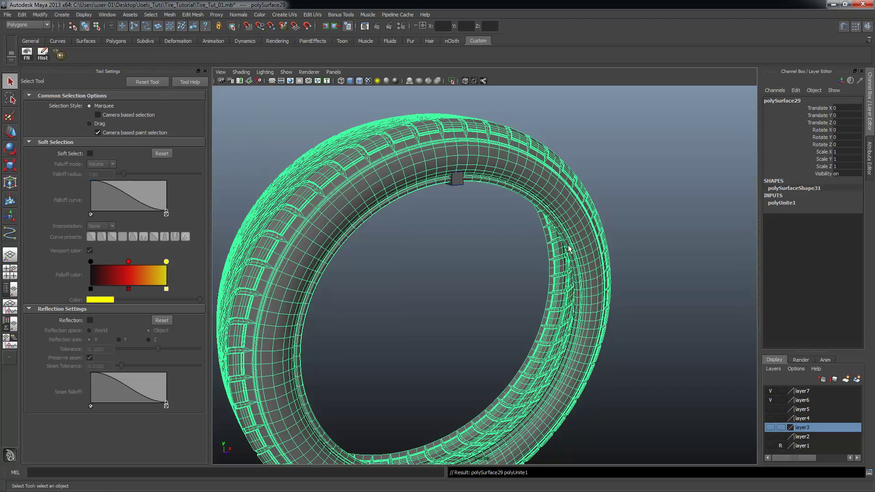
- Switch the combined tire mesh to vertex editing and select all its vertices
{"action": "right_click_drag", "start_coordinate": [568, 249], "coordinate": [443, 221], "text": "alt"}
{"action": "middle_click_drag", "start_coordinate": [442, 221], "coordinate": [447, 198], "text": "alt"}
{"action": "right_click_drag", "start_coordinate": [447, 198], "coordinate": [406, 195]}
{"action": "left_click_drag", "start_coordinate": [278, 129], "coordinate": [812, 479]}
{"action": "right_click_drag", "start_coordinate": [401, 192], "coordinate": [506, 192], "text": "alt"}
{"action": "middle_click_drag", "start_coordinate": [401, 109], "coordinate": [511, 269], "text": "alt"}
{"action": "right_click_drag", "start_coordinate": [510, 269], "coordinate": [560, 265], "text": "alt"}
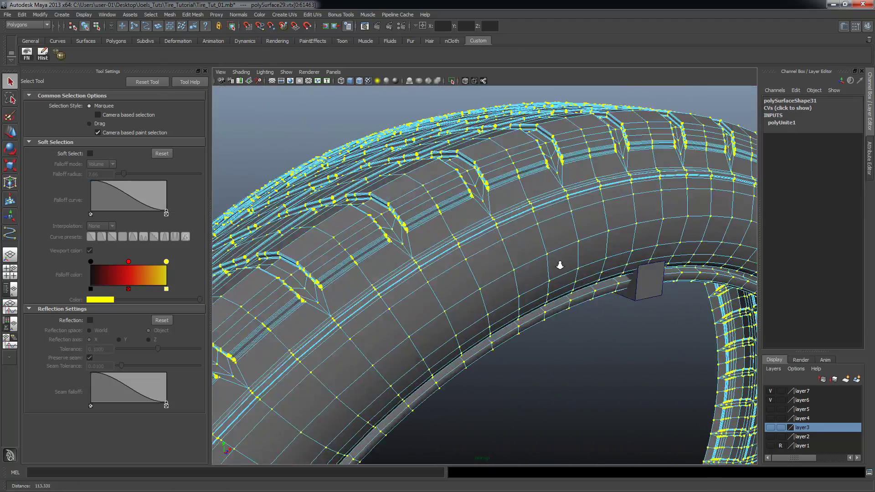
{"action": "scroll", "coordinate": [560, 265], "scroll_direction": "up", "scroll_amount": 4}
- Merge the selected vertices of the combined tire mesh using a threshold of .001
{"action": "left_click", "coordinate": [193, 15]}
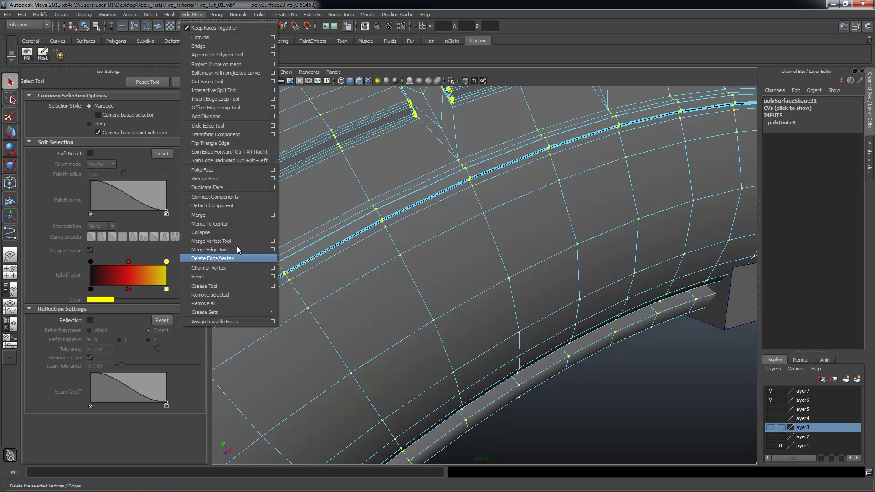
{"action": "left_click", "coordinate": [273, 216]}
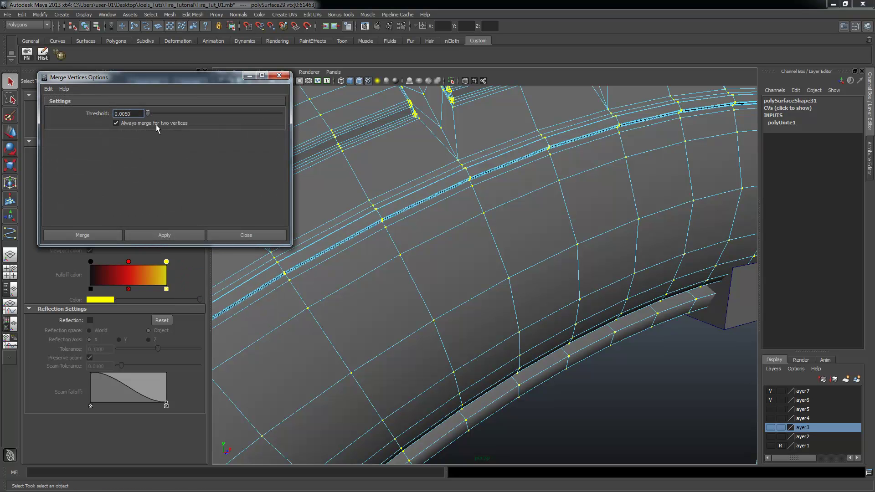
{"action": "scroll", "coordinate": [436, 276], "scroll_direction": "up", "scroll_amount": 5}
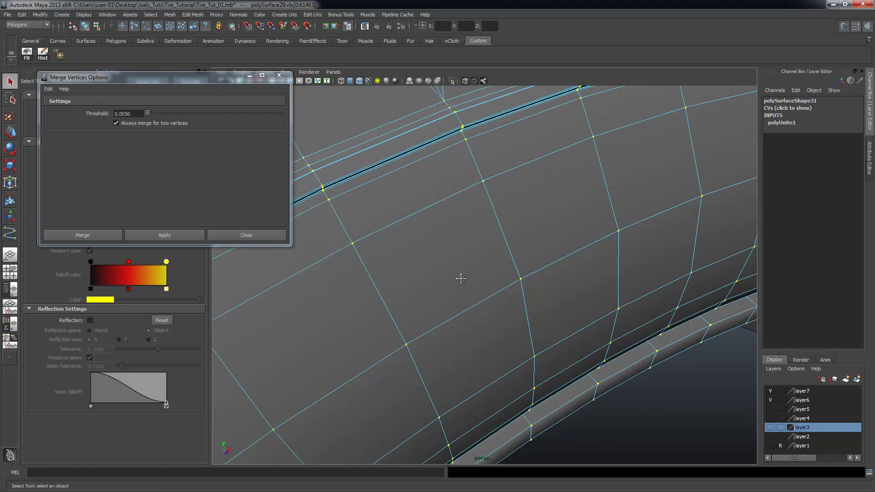
{"action": "scroll", "coordinate": [514, 284], "scroll_direction": "up", "scroll_amount": 8}
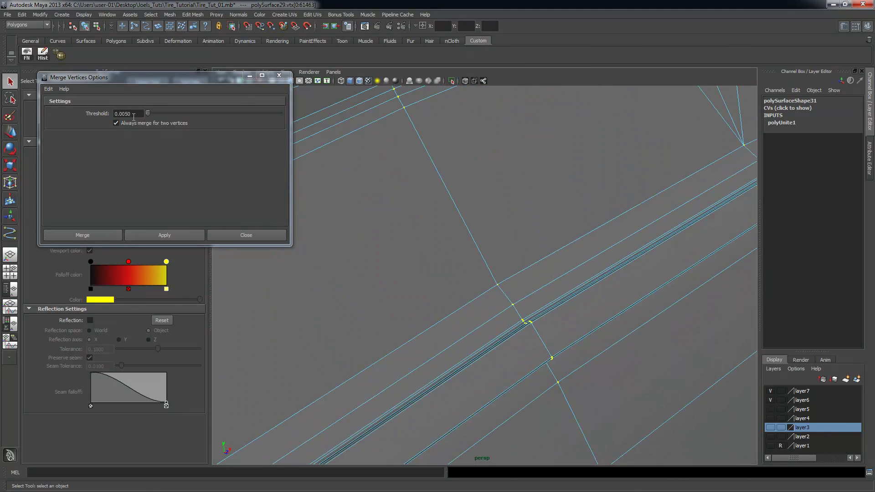
{"action": "left_click", "coordinate": [135, 115]}
{"action": "type", "text": "."}
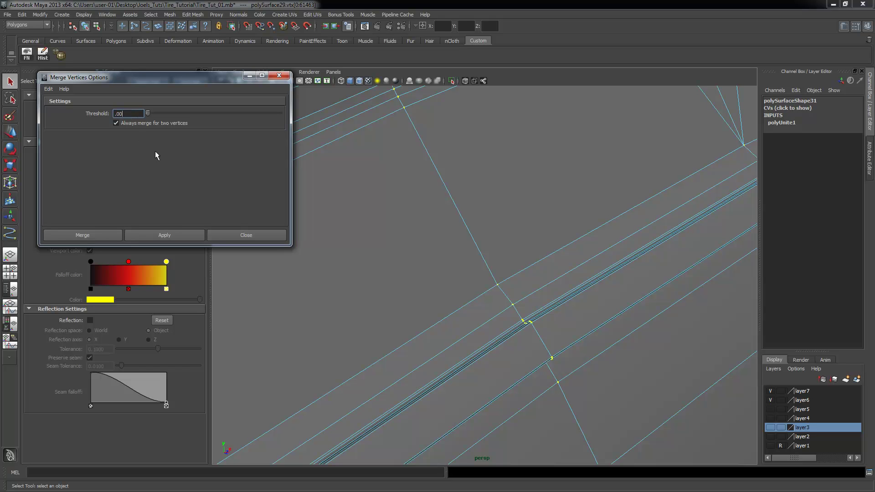
{"action": "left_click", "coordinate": [48, 89]}
{"action": "left_click", "coordinate": [62, 105]}
{"action": "type", "text": ".011"}
{"action": "key", "text": "BackSpace"}
{"action": "key", "text": "BackSpace"}
{"action": "type", "text": "01"}
{"action": "left_click", "coordinate": [167, 234]}
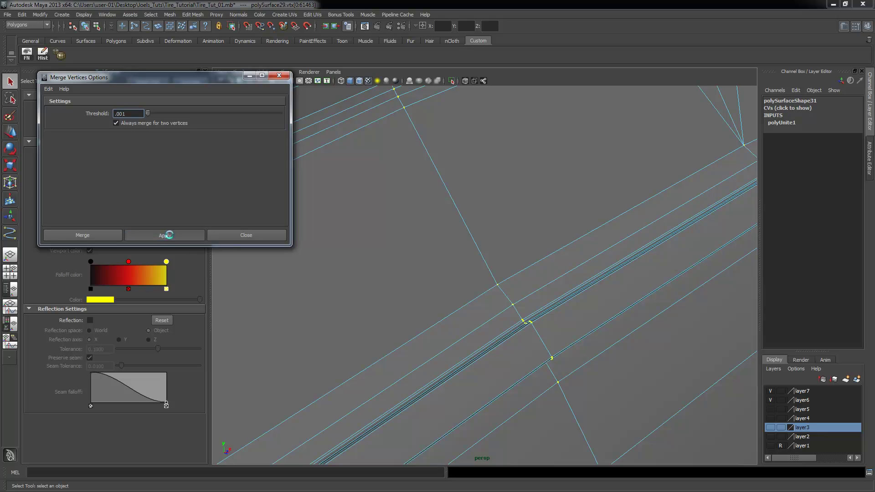
- Close the vertex merge options, frame the whole tire, and return the combined mesh to object selection
{"action": "left_click", "coordinate": [232, 237]}
{"action": "key", "text": "a"}
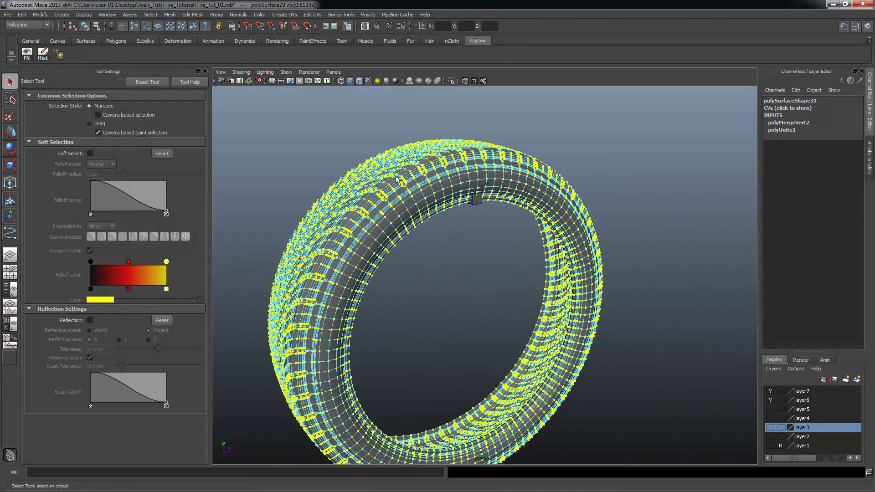
{"action": "key", "text": "F8"}
{"action": "key", "text": "F8"}
{"action": "left_click", "coordinate": [618, 184]}
{"action": "left_click", "coordinate": [535, 185]}
- Deselect the tire, test-render it in the perspective view, and close the render
{"action": "mouse_move", "coordinate": [573, 205]}
{"action": "left_mouse_down", "text": "alt"}
{"action": "mouse_move", "coordinate": [558, 209]}
{"action": "mouse_move", "coordinate": [568, 187]}
{"action": "mouse_move", "coordinate": [579, 199]}
{"action": "left_mouse_up", "text": "alt"}
{"action": "left_click", "coordinate": [642, 212]}
{"action": "left_click_drag", "start_coordinate": [643, 212], "coordinate": [417, 68], "text": "alt"}
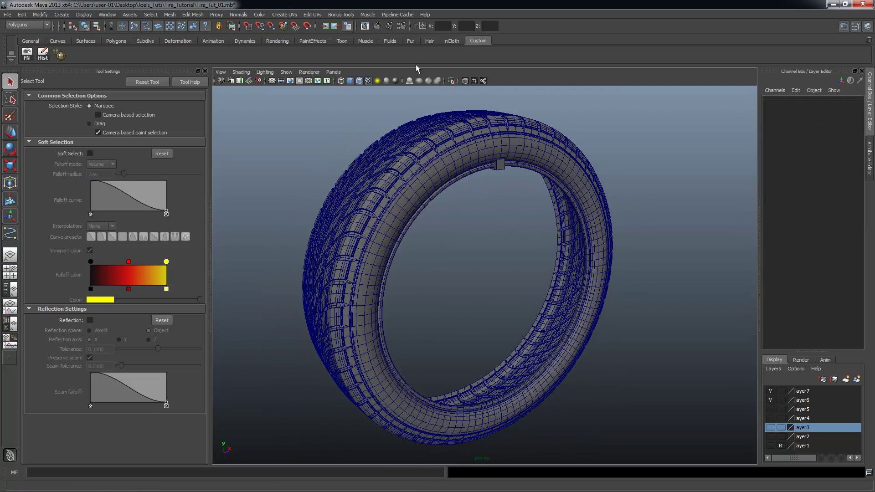
{"action": "left_click", "coordinate": [377, 26]}
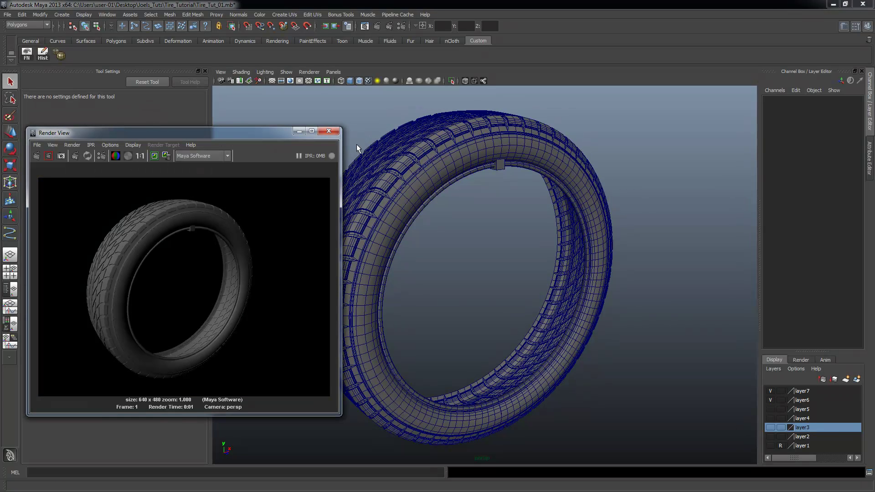
{"action": "left_click", "coordinate": [335, 133]}
- Undo the vertex merge, the combine and the history deletion to restore the separate sidewall and tread meshes
{"action": "left_click", "coordinate": [433, 189]}
{"action": "left_click_drag", "start_coordinate": [433, 189], "coordinate": [449, 208], "text": "alt"}
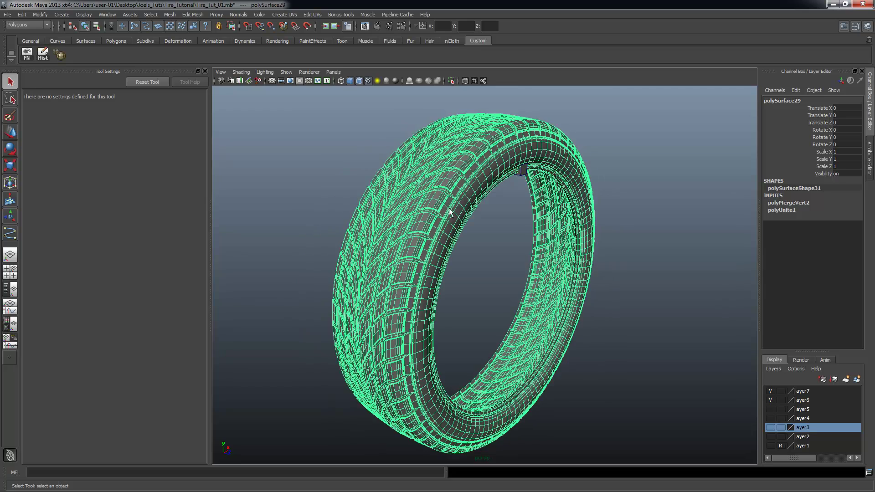
{"action": "key", "text": "F8"}
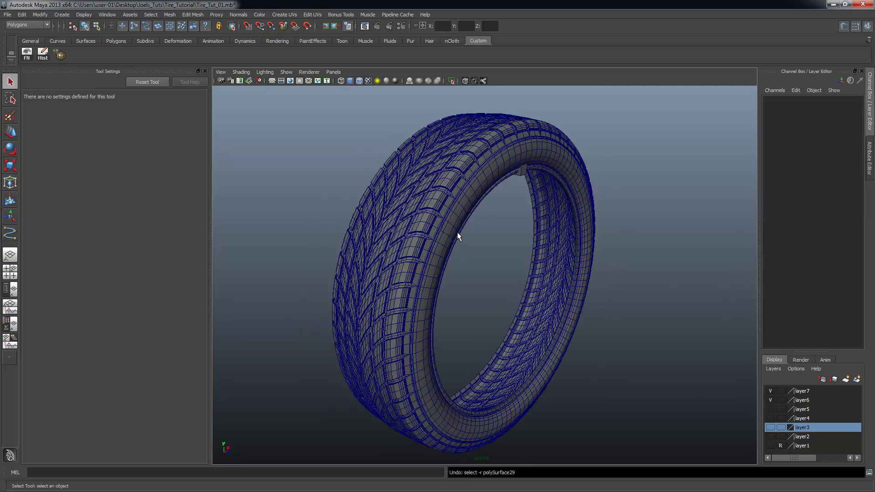
{"action": "key", "text": "ctrl+z"}
{"action": "key", "text": "ctrl+z"}
{"action": "key", "text": "ctrl+z"}
{"action": "key", "text": "ctrl+z"}
{"action": "key", "text": "ctrl+z"}
{"action": "key", "text": "ctrl+z"}
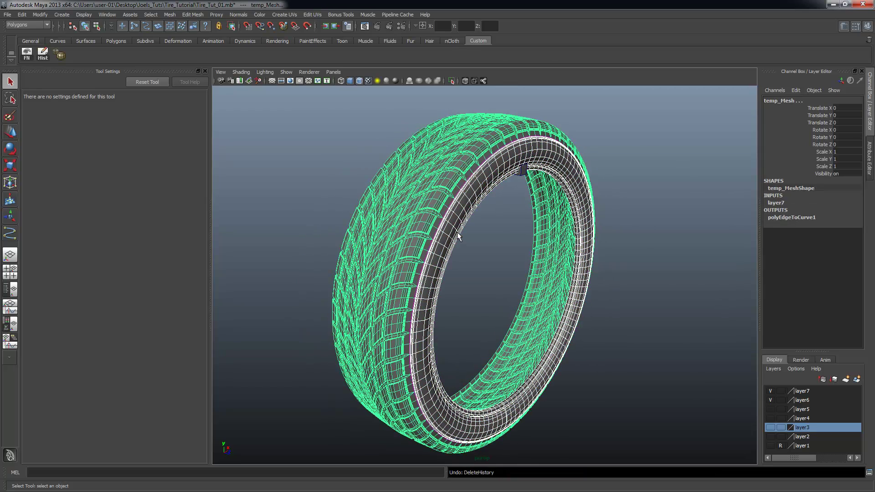
- Snap the sidewall surface's pivot to a seam vertex on its outer edge beside the tread
{"action": "left_click_drag", "start_coordinate": [449, 247], "coordinate": [449, 203], "text": "alt"}
{"action": "right_click_drag", "start_coordinate": [463, 229], "coordinate": [492, 280], "text": "alt"}
{"action": "middle_click_drag", "start_coordinate": [491, 280], "coordinate": [469, 347], "text": "alt"}
{"action": "right_click_drag", "start_coordinate": [451, 289], "coordinate": [486, 290], "text": "alt"}
{"action": "key", "text": "w"}
{"action": "key", "text": "Insert"}
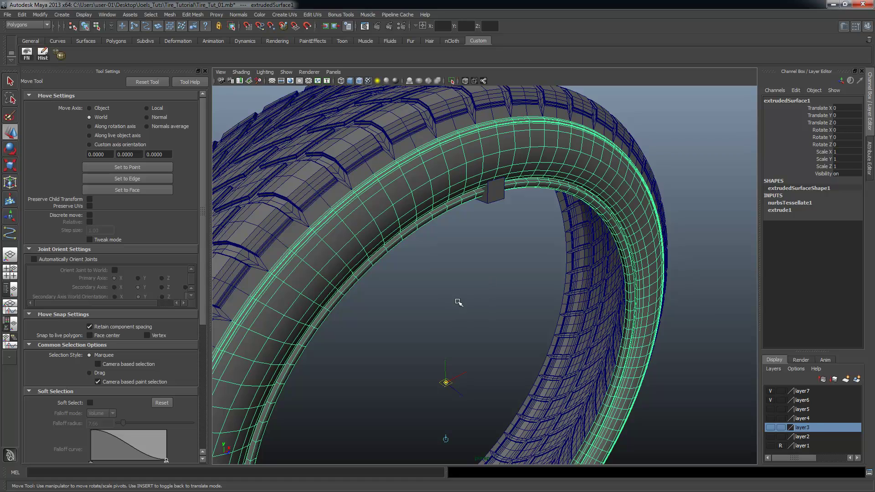
{"action": "right_click_drag", "start_coordinate": [499, 122], "coordinate": [512, 270], "text": "alt"}
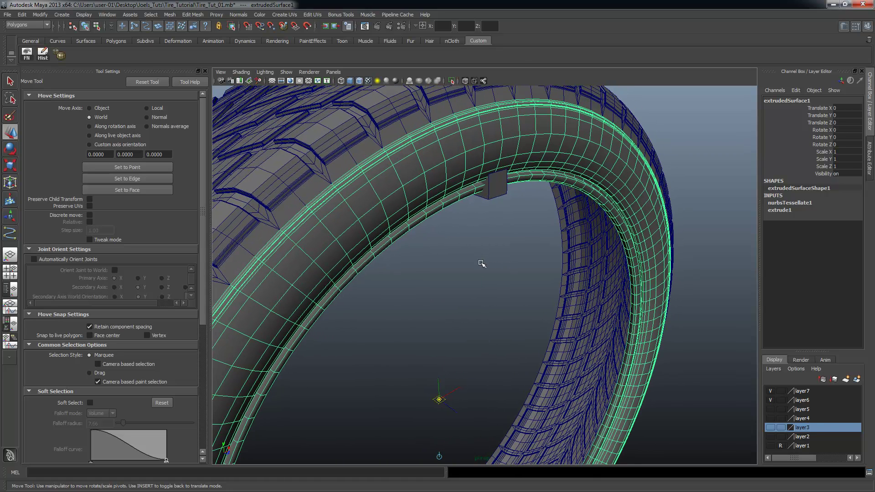
{"action": "left_click_drag", "start_coordinate": [438, 400], "coordinate": [476, 107]}
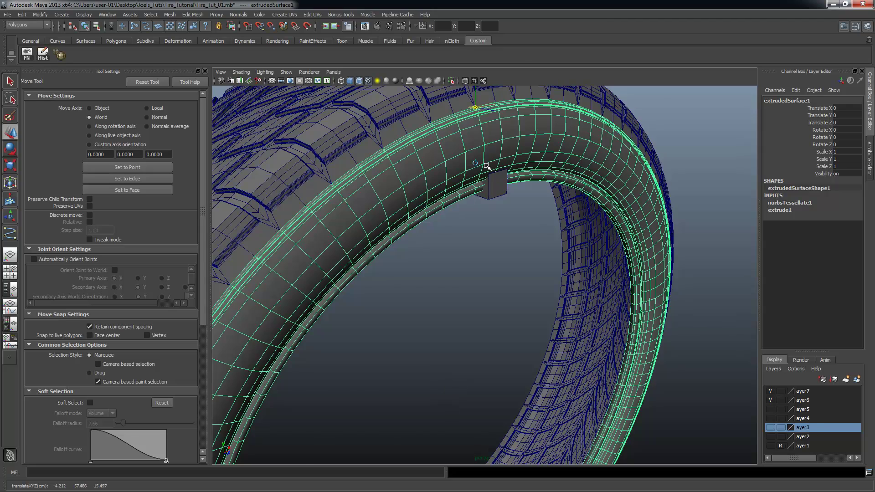
- Examine the pivot's placement on the seam vertex between the sidewall and the tread
{"action": "left_click_drag", "start_coordinate": [487, 167], "coordinate": [439, 233], "text": "alt"}
{"action": "right_click_drag", "start_coordinate": [440, 233], "coordinate": [600, 261], "text": "alt"}
{"action": "middle_click_drag", "start_coordinate": [600, 262], "coordinate": [612, 292], "text": "alt"}
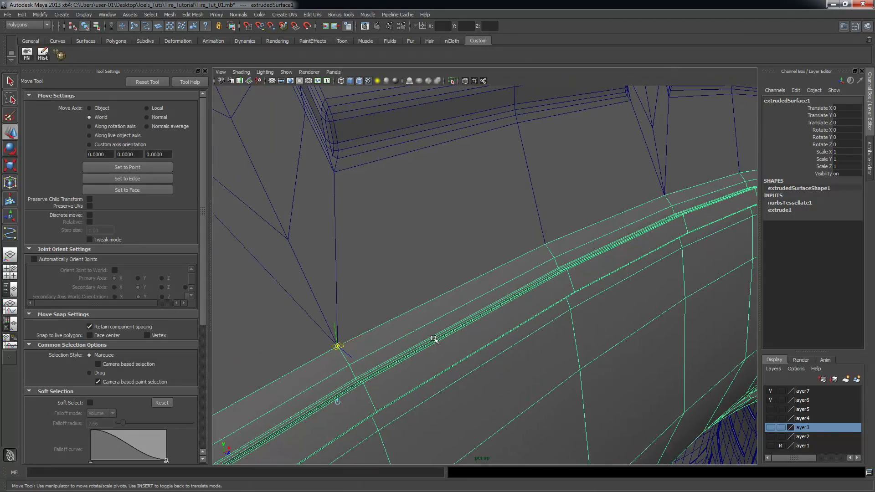
{"action": "right_click_drag", "start_coordinate": [570, 346], "coordinate": [432, 343], "text": "alt"}
{"action": "left_click_drag", "start_coordinate": [471, 299], "coordinate": [426, 286], "text": "alt"}
{"action": "right_click_drag", "start_coordinate": [426, 287], "coordinate": [364, 278], "text": "alt"}
{"action": "left_click_drag", "start_coordinate": [365, 279], "coordinate": [329, 262], "text": "alt"}
{"action": "middle_click_drag", "start_coordinate": [365, 259], "coordinate": [406, 258], "text": "alt"}
{"action": "left_click_drag", "start_coordinate": [389, 191], "coordinate": [463, 232], "text": "alt"}
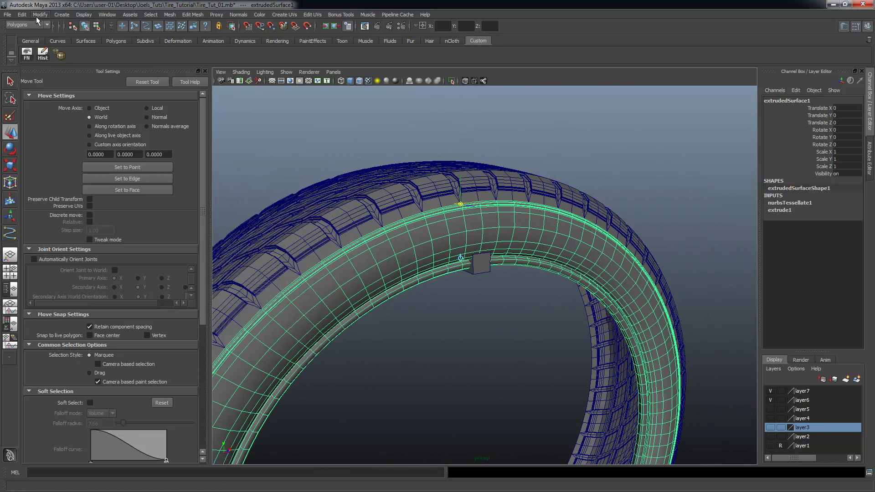
- Leave pivot editing and make one Duplicate Special copy of the sidewall with Scale Z -1
{"action": "left_click", "coordinate": [4, 15]}
{"action": "left_click", "coordinate": [537, 159]}
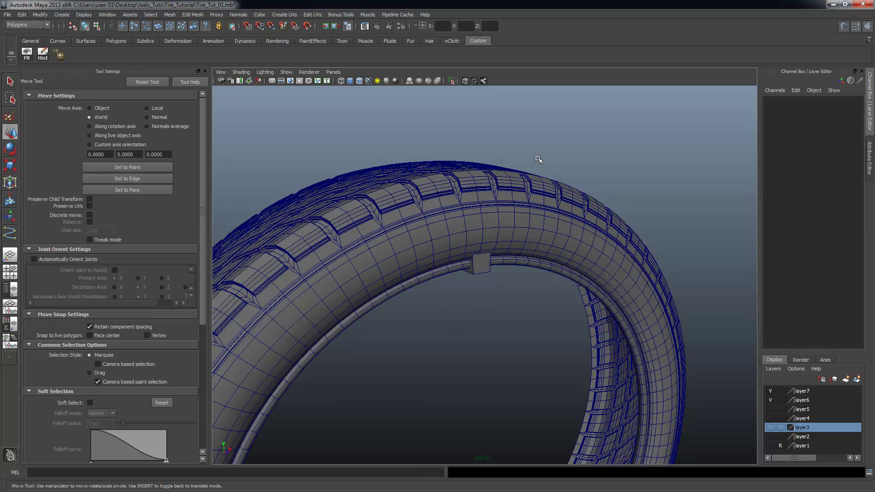
{"action": "left_click", "coordinate": [538, 221]}
{"action": "key", "text": "Insert"}
{"action": "left_click_drag", "start_coordinate": [533, 220], "coordinate": [459, 160], "text": "alt"}
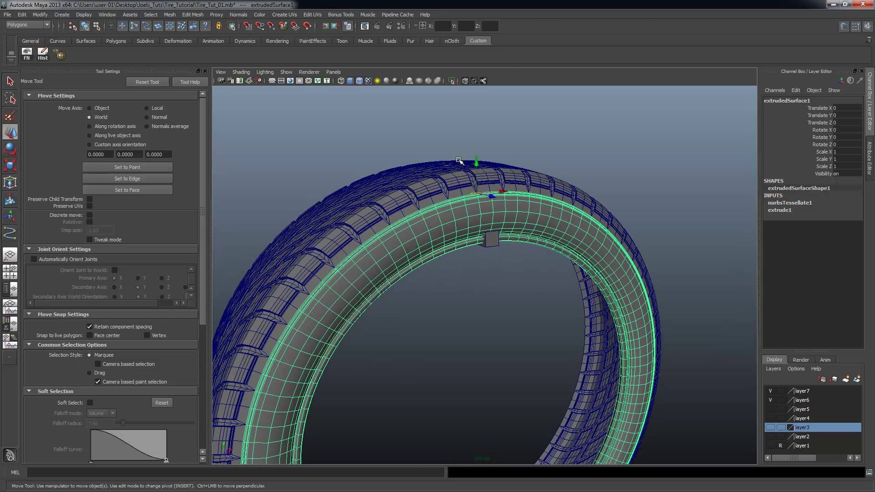
{"action": "left_click", "coordinate": [6, 15]}
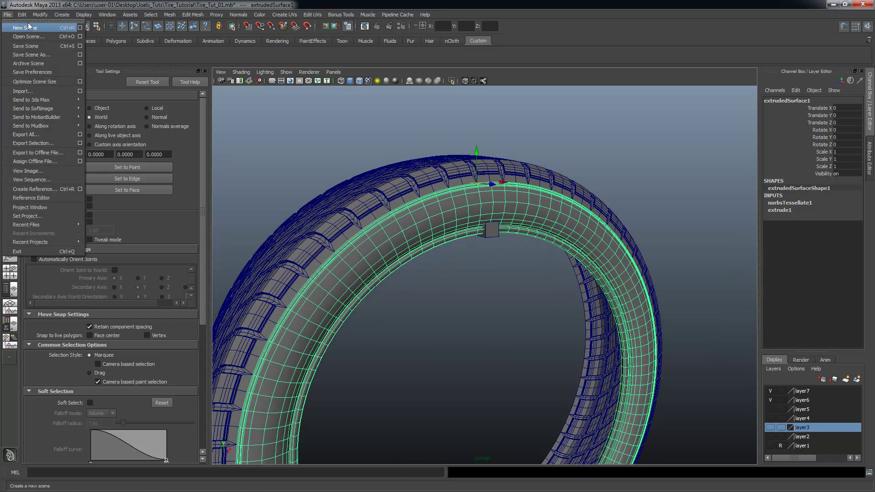
{"action": "mouse_move", "coordinate": [22, 14]}
{"action": "mouse_move", "coordinate": [50, 260]}
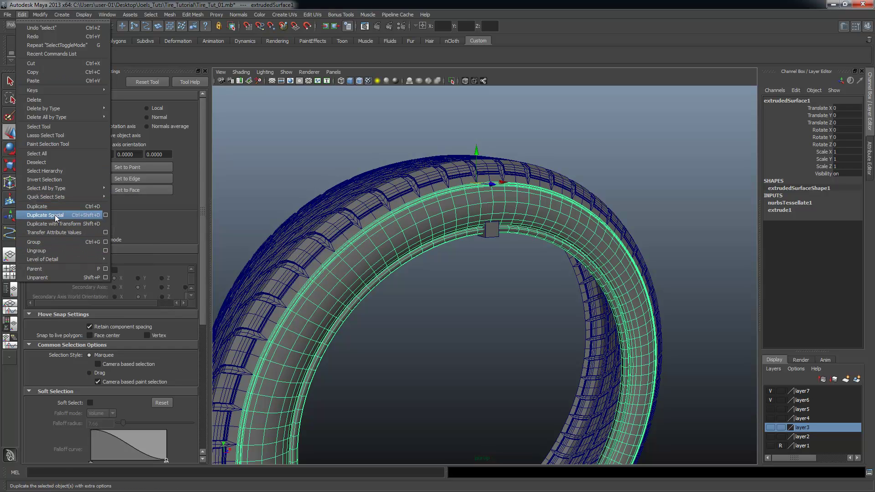
{"action": "left_click", "coordinate": [105, 215]}
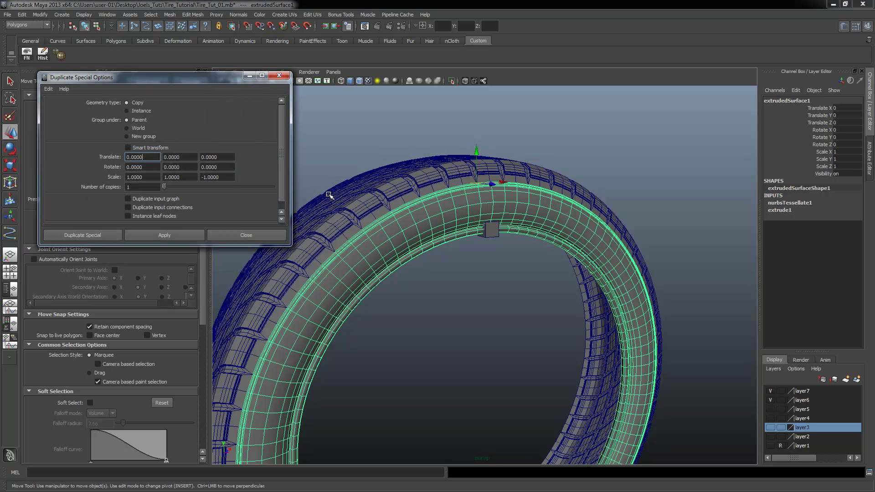
{"action": "left_click", "coordinate": [178, 234]}
{"action": "left_click", "coordinate": [255, 235]}
- Move the mirrored sidewall to the opposite side of the tread and snap it to the seam vertex, at Translate Z -31.458
{"action": "left_click_drag", "start_coordinate": [441, 246], "coordinate": [512, 265], "text": "alt"}
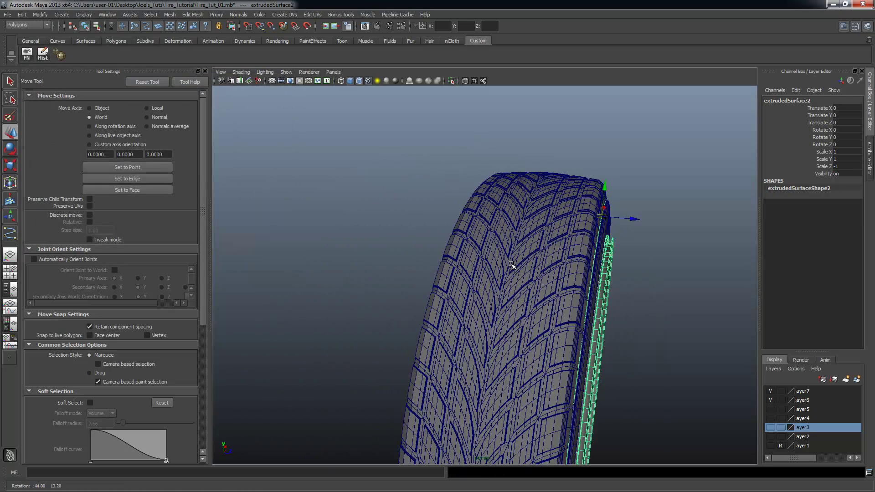
{"action": "left_click_drag", "start_coordinate": [624, 221], "coordinate": [546, 215]}
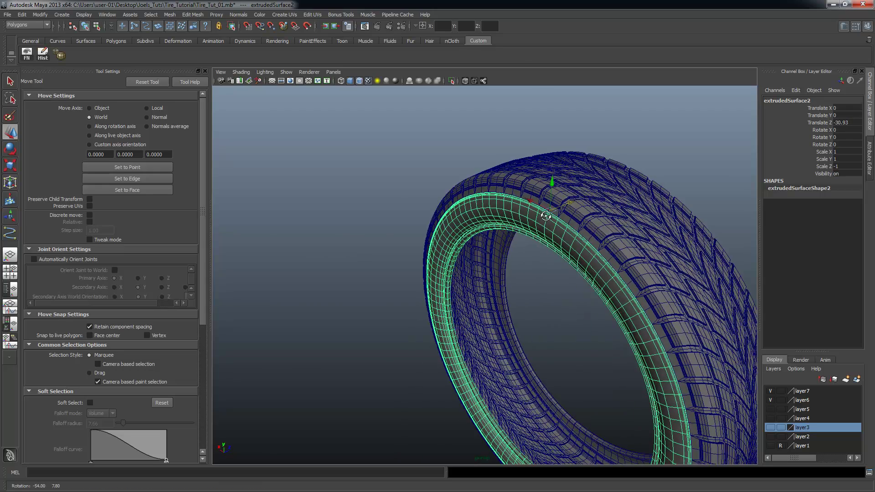
{"action": "right_click_drag", "start_coordinate": [474, 255], "coordinate": [606, 250], "text": "alt"}
{"action": "left_click_drag", "start_coordinate": [606, 251], "coordinate": [487, 240], "text": "alt"}
{"action": "right_click_drag", "start_coordinate": [486, 241], "coordinate": [544, 246], "text": "alt"}
{"action": "middle_click_drag", "start_coordinate": [544, 246], "coordinate": [546, 301], "text": "alt"}
{"action": "right_click_drag", "start_coordinate": [573, 130], "coordinate": [549, 143], "text": "alt"}
{"action": "left_click_drag", "start_coordinate": [532, 113], "coordinate": [491, 122]}
{"action": "right_click_drag", "start_coordinate": [582, 151], "coordinate": [388, 187], "text": "alt"}
{"action": "right_click_drag", "start_coordinate": [637, 287], "coordinate": [468, 283], "text": "alt"}
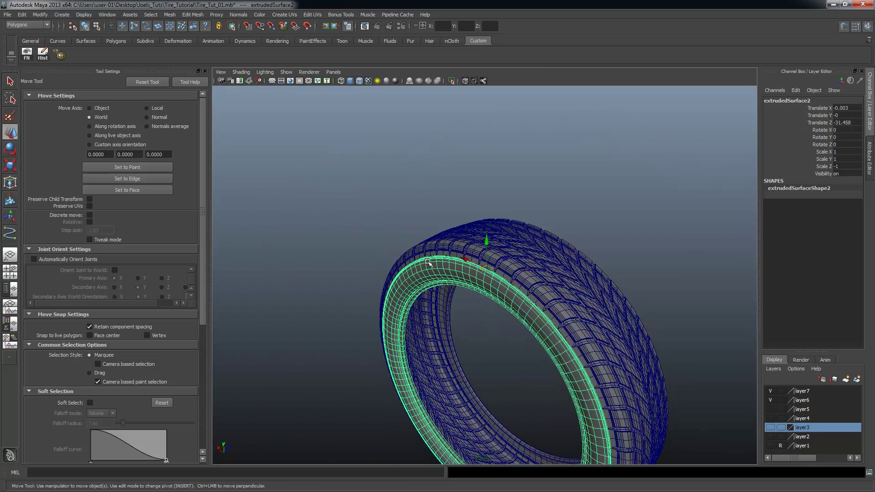
- Select the tread and both sidewalls with the Select tool and delete their construction history
{"action": "middle_click_drag", "start_coordinate": [467, 283], "coordinate": [455, 196], "text": "alt"}
{"action": "key", "text": "q"}
{"action": "left_click", "coordinate": [535, 204]}
{"action": "left_click", "coordinate": [524, 224]}
{"action": "left_click", "coordinate": [551, 228], "text": "shift"}
{"action": "left_click_drag", "start_coordinate": [562, 239], "coordinate": [491, 219], "text": "alt"}
{"action": "left_click", "coordinate": [479, 201], "text": "shift"}
{"action": "left_click", "coordinate": [42, 55]}
- Combine the tread and both sidewalls into one mesh
{"action": "right_click_drag", "start_coordinate": [496, 258], "coordinate": [456, 221], "text": "alt"}
{"action": "left_click", "coordinate": [190, 15]}
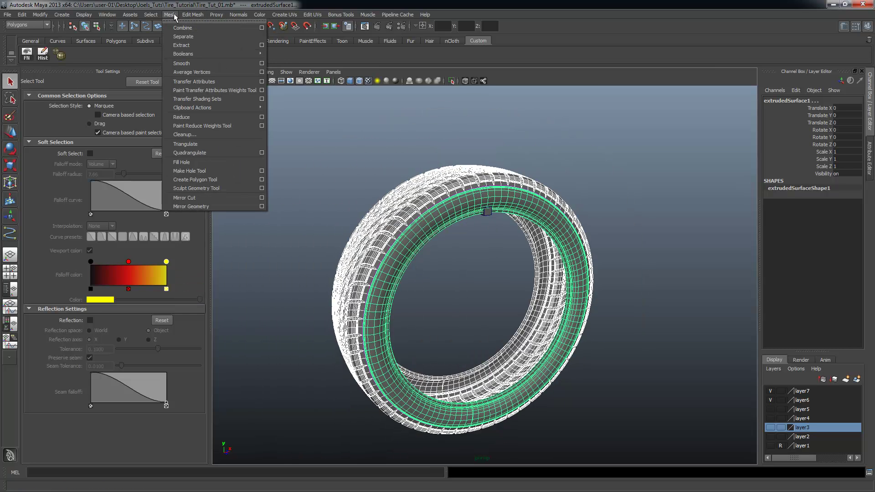
{"action": "left_click", "coordinate": [192, 28]}
{"action": "left_click_drag", "start_coordinate": [439, 214], "coordinate": [457, 213], "text": "alt"}
- Switch the combined tire to vertex editing and select every vertex on it
{"action": "right_click", "coordinate": [459, 213]}
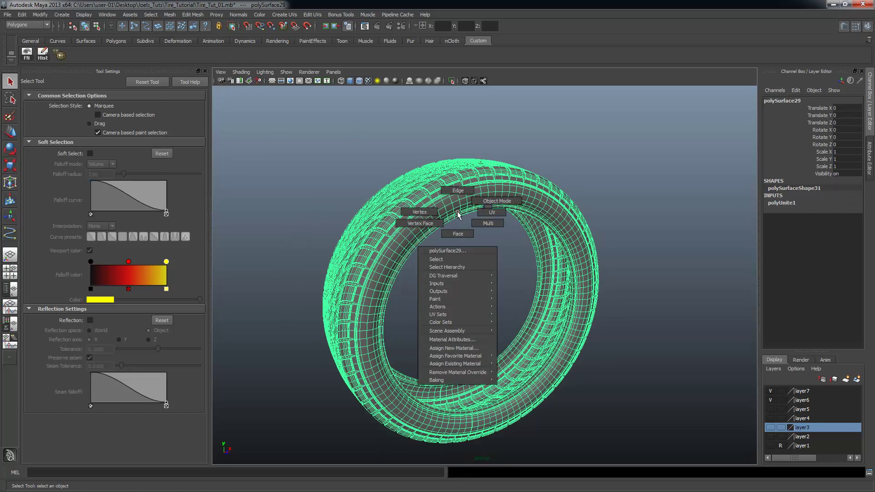
{"action": "right_click_drag", "start_coordinate": [425, 209], "coordinate": [421, 211]}
{"action": "right_click_drag", "start_coordinate": [523, 235], "coordinate": [400, 201], "text": "alt"}
{"action": "left_click_drag", "start_coordinate": [291, 142], "coordinate": [750, 464]}
{"action": "right_click_drag", "start_coordinate": [549, 362], "coordinate": [629, 356], "text": "alt"}
{"action": "middle_click_drag", "start_coordinate": [579, 322], "coordinate": [573, 298], "text": "alt"}
- Merge the tire's selected vertices with a threshold of 0.0010 and return to object selection
{"action": "left_click", "coordinate": [170, 15]}
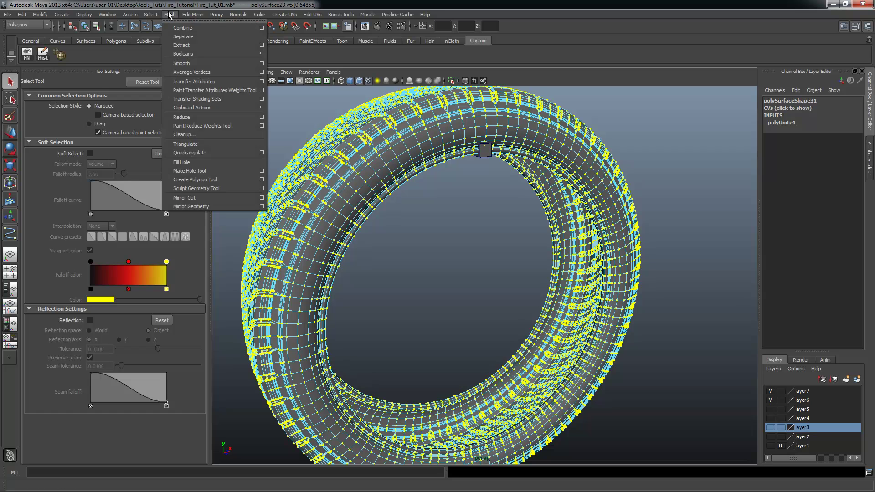
{"action": "mouse_move", "coordinate": [197, 15]}
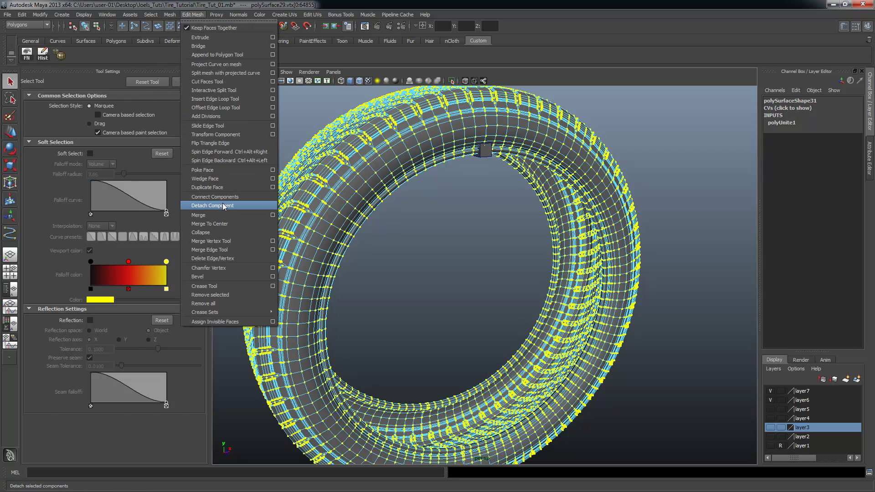
{"action": "left_click", "coordinate": [273, 214]}
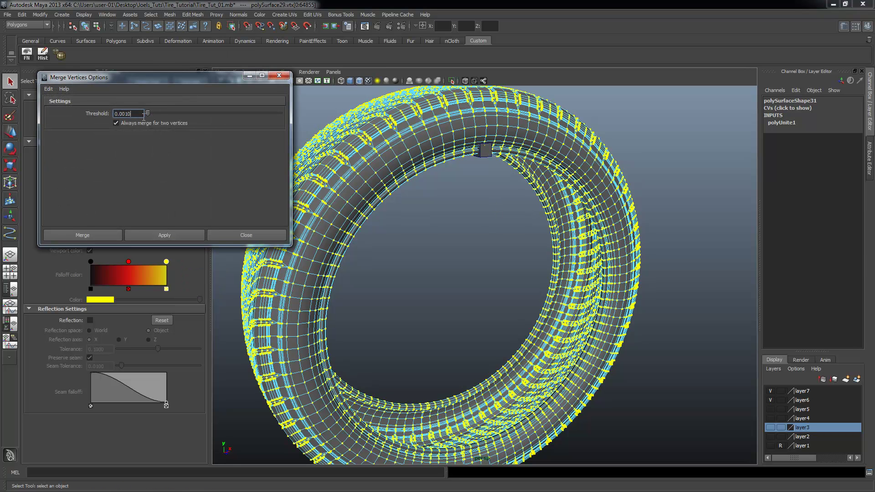
{"action": "left_click", "coordinate": [180, 235]}
{"action": "left_click", "coordinate": [258, 234]}
{"action": "left_click_drag", "start_coordinate": [688, 213], "coordinate": [629, 191], "text": "alt"}
{"action": "key", "text": "F8"}
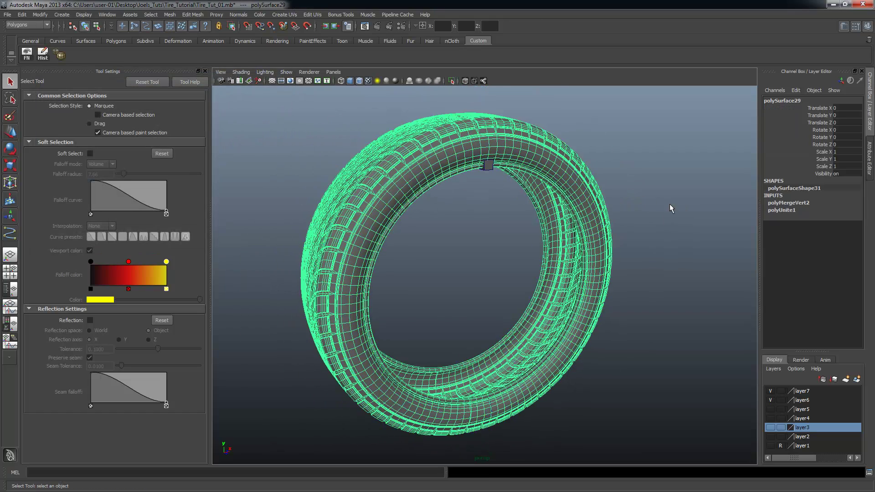
- Delete the small box at the upper inner edge of the tire
{"action": "left_click", "coordinate": [669, 208]}
{"action": "left_click", "coordinate": [490, 169]}
{"action": "key", "text": "Delete"}
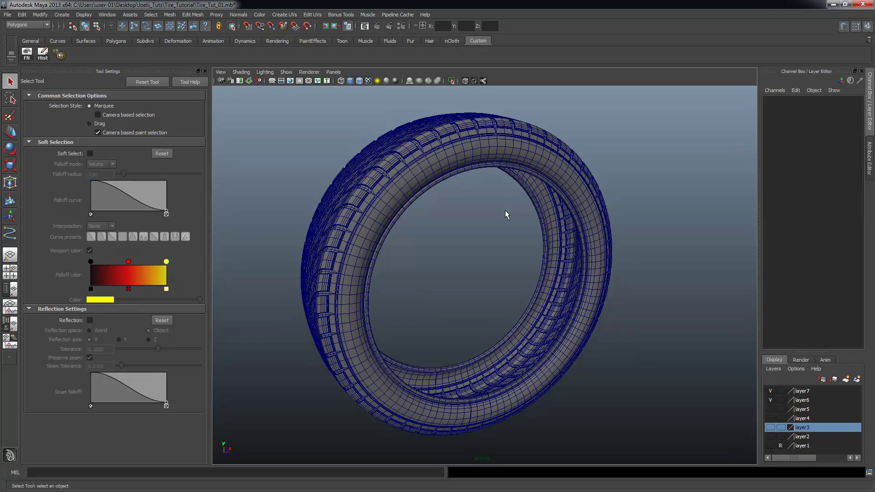
- Inspect the finished tire from several angles and render the perspective view with Maya Software
{"action": "left_click_drag", "start_coordinate": [505, 210], "coordinate": [674, 187], "text": "alt"}
{"action": "right_click_drag", "start_coordinate": [610, 221], "coordinate": [555, 198], "text": "alt"}
{"action": "middle_click_drag", "start_coordinate": [555, 197], "coordinate": [547, 167], "text": "alt"}
{"action": "left_click_drag", "start_coordinate": [547, 166], "coordinate": [452, 223], "text": "alt"}
{"action": "middle_click_drag", "start_coordinate": [452, 224], "coordinate": [467, 272], "text": "alt"}
{"action": "left_click_drag", "start_coordinate": [467, 273], "coordinate": [369, 269], "text": "alt"}
{"action": "right_click_drag", "start_coordinate": [517, 276], "coordinate": [461, 269], "text": "alt"}
{"action": "left_click_drag", "start_coordinate": [461, 269], "coordinate": [484, 268], "text": "alt"}
{"action": "middle_click_drag", "start_coordinate": [484, 268], "coordinate": [469, 274], "text": "alt"}
{"action": "left_click_drag", "start_coordinate": [471, 278], "coordinate": [558, 317], "text": "alt"}
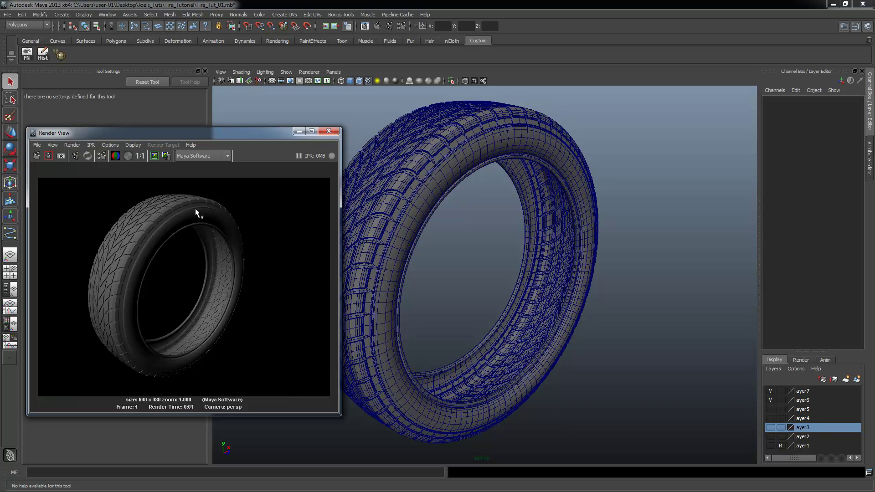
{"action": "left_click_drag", "start_coordinate": [148, 133], "coordinate": [189, 112]}
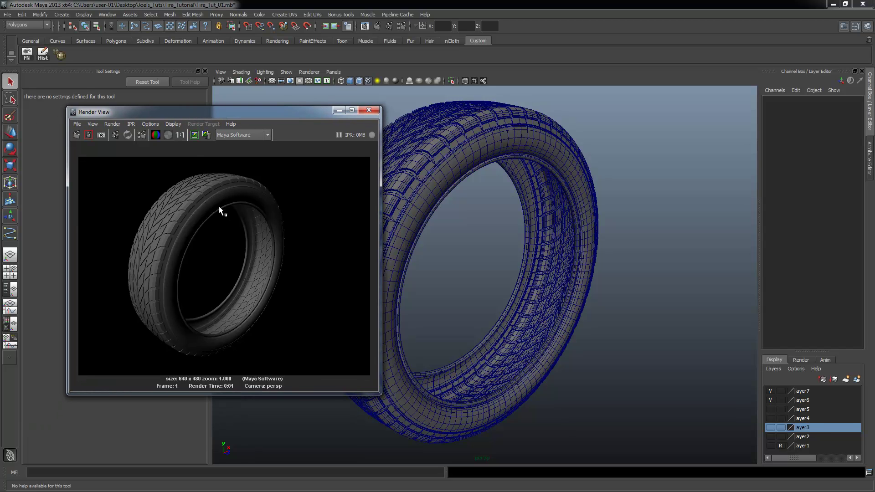